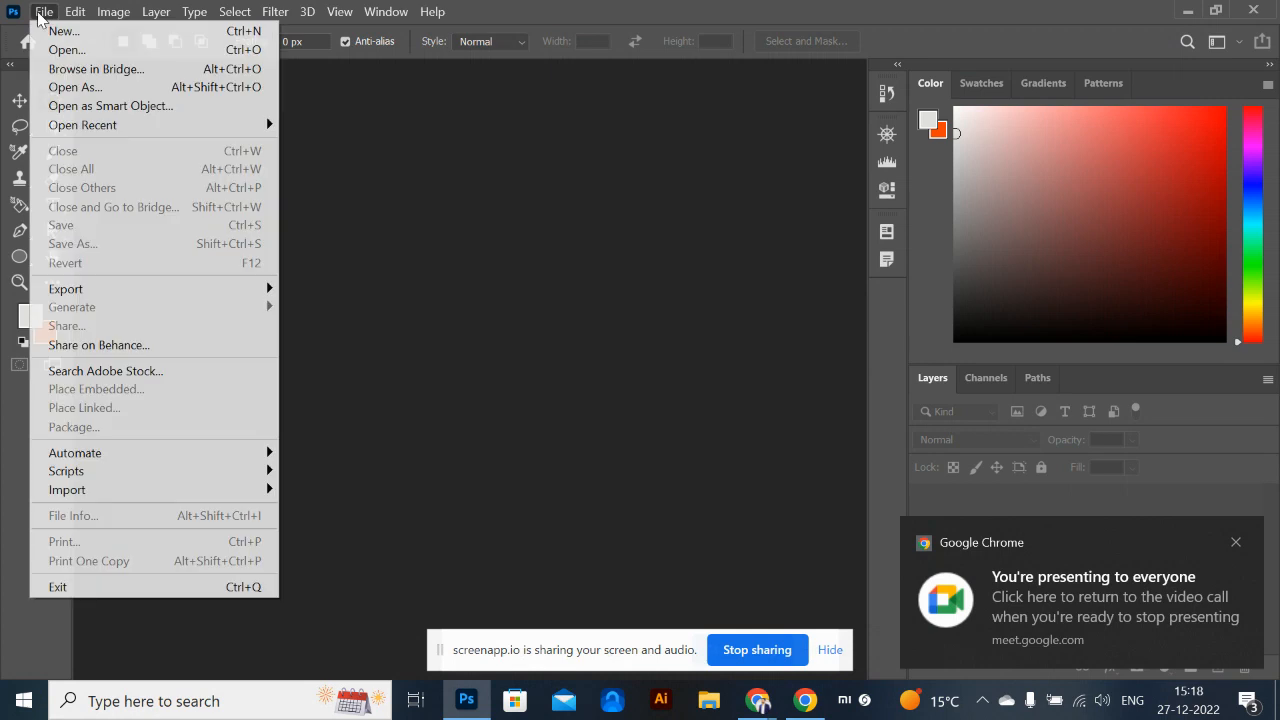
# Create a new 1000 x 1000 px CMYK document at 72 pixels per inch
pyautogui.click(160, 31)
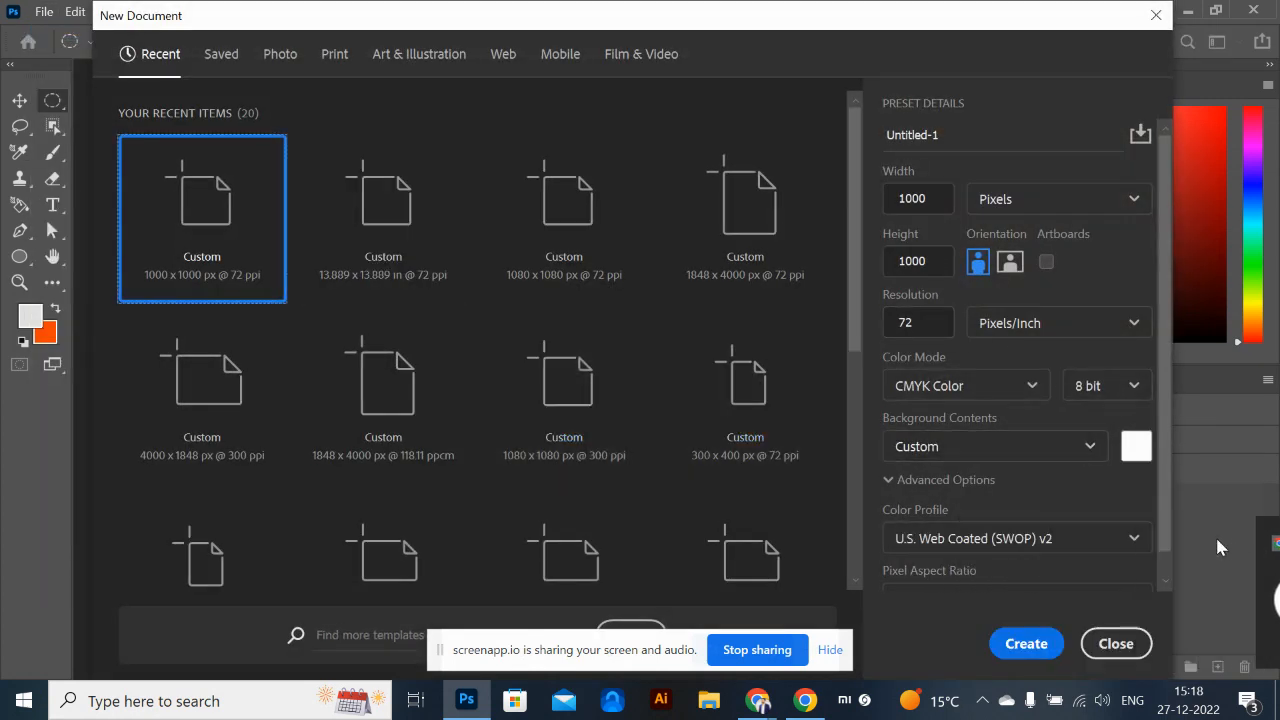
pyautogui.click(1026, 643)
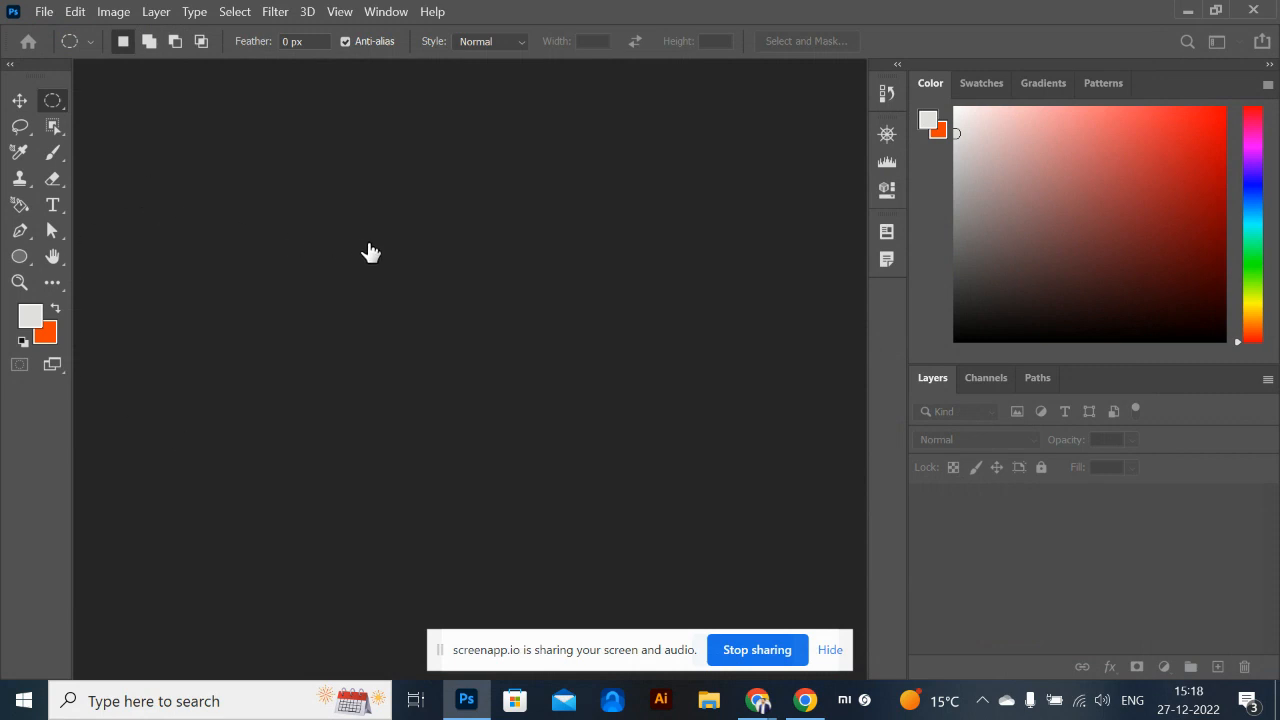
# Fill a square selection of about 180 px in the canvas's upper-left corner with dark brown on a new layer
pyautogui.rightClick(53, 100)
pyautogui.click(115, 97)
pyautogui.moveTo(251, 157); pyautogui.dragTo(325, 239)
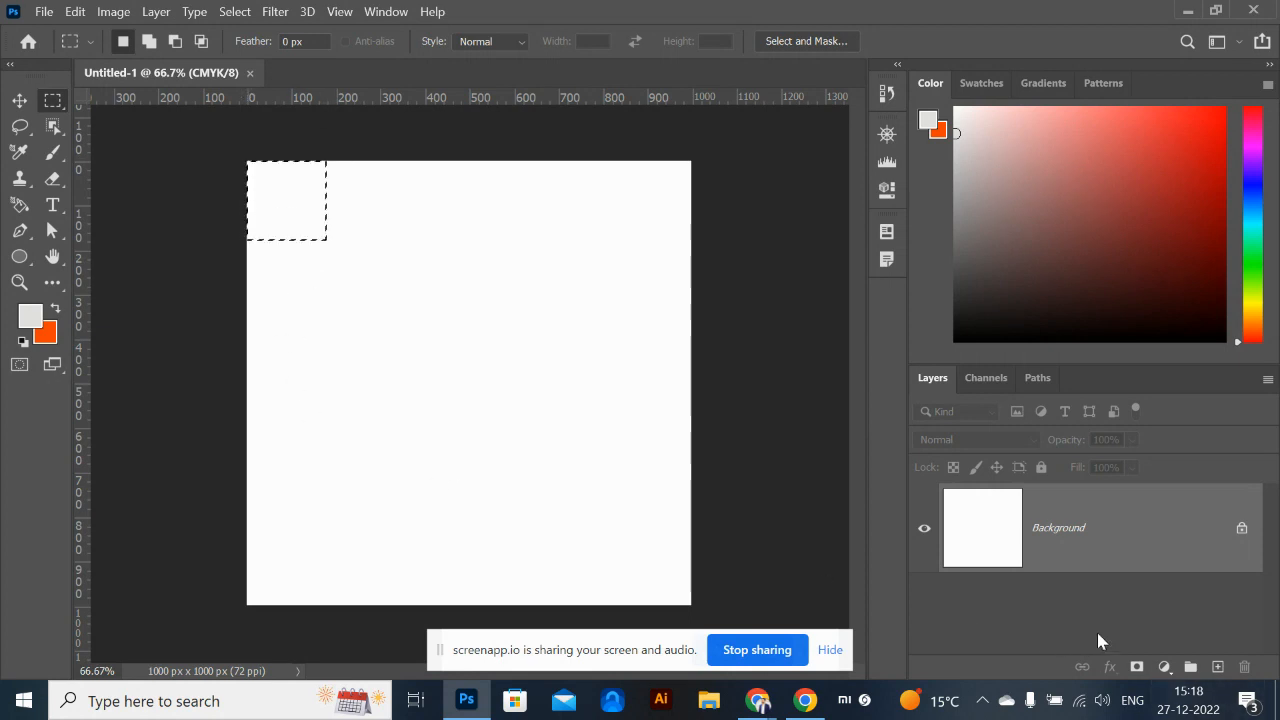
pyautogui.click(1219, 667)
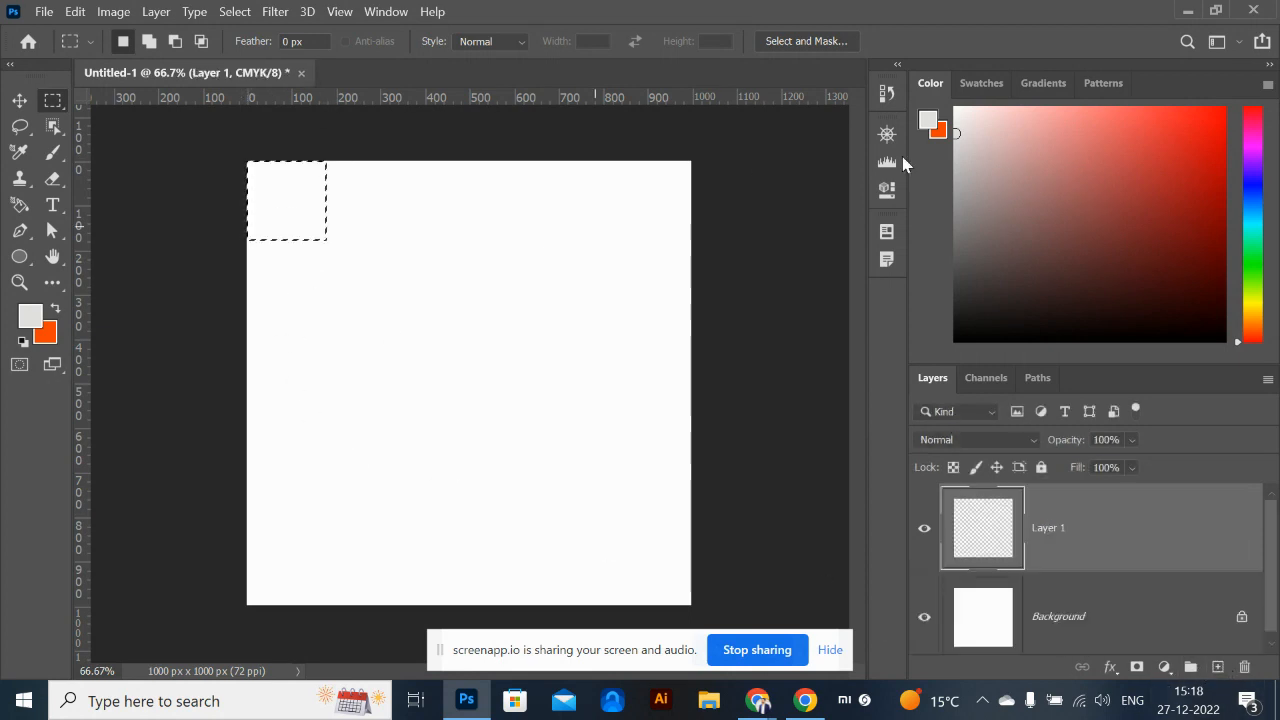
pyautogui.click(1125, 304)
pyautogui.moveTo(1125, 304); pyautogui.dragTo(1081, 242)
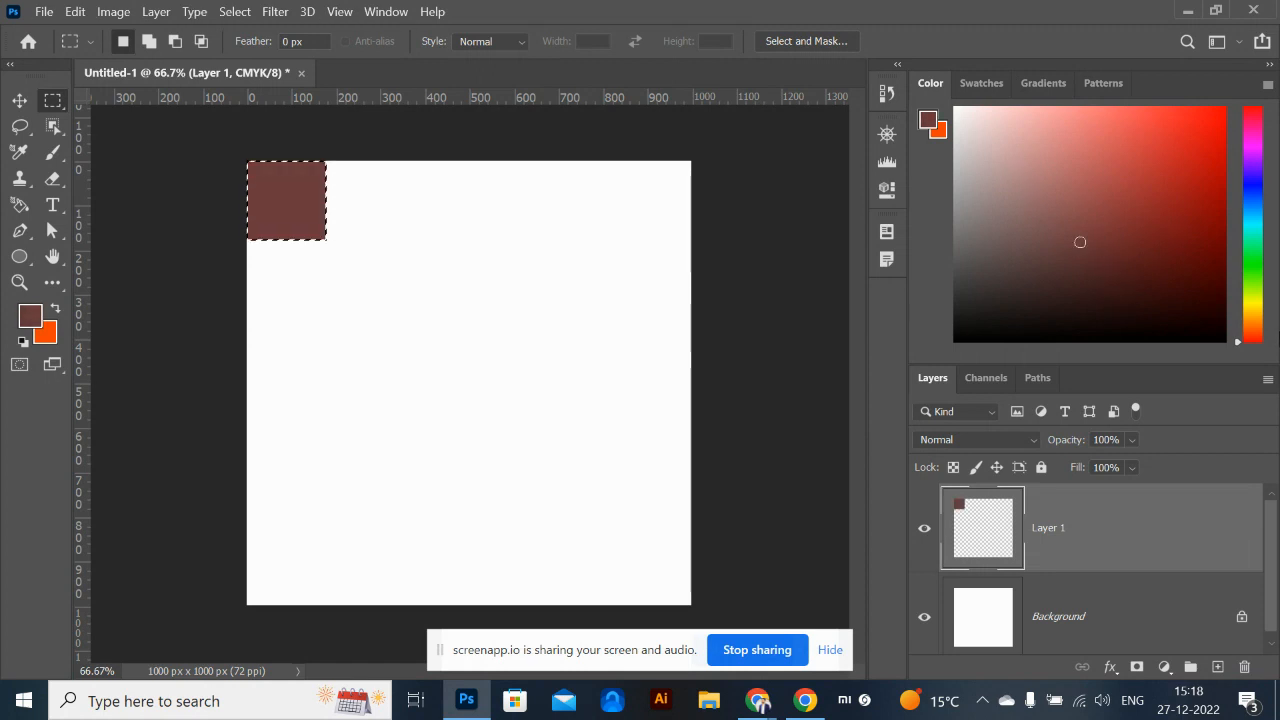
# Add a Bevel & Emboss effect to the brown square's layer
pyautogui.click(1110, 667)
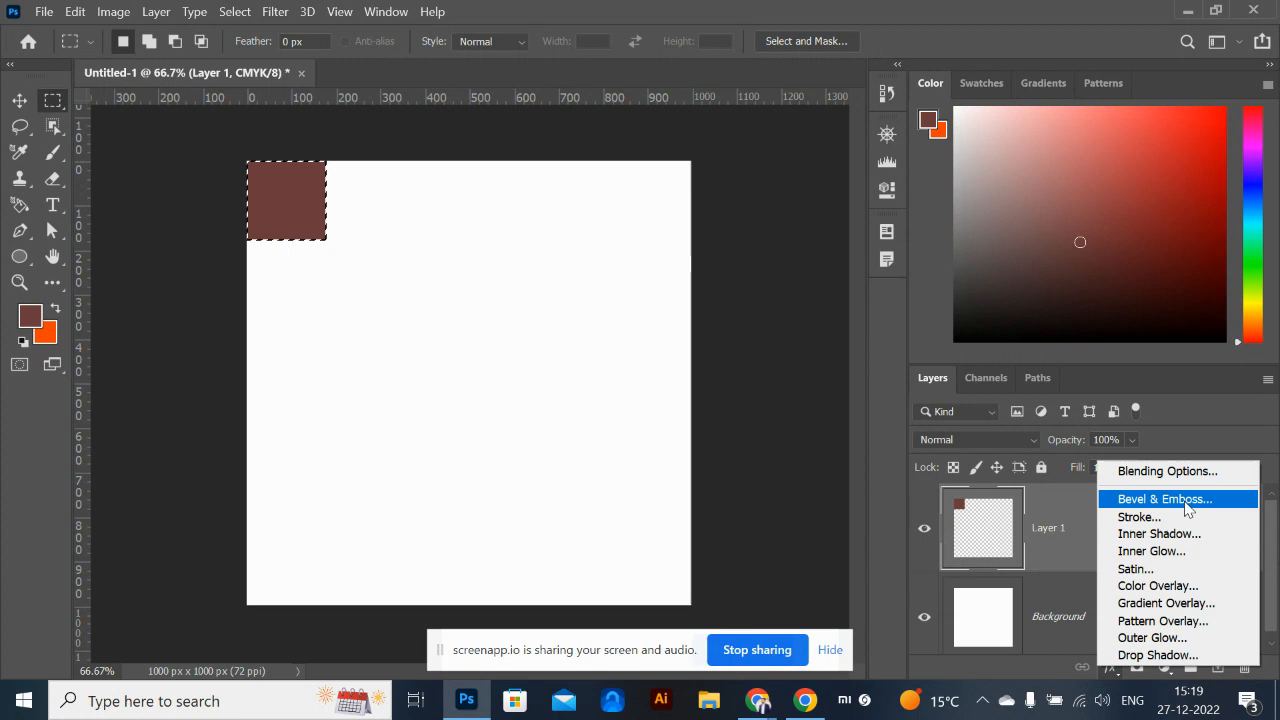
pyautogui.click(1185, 500)
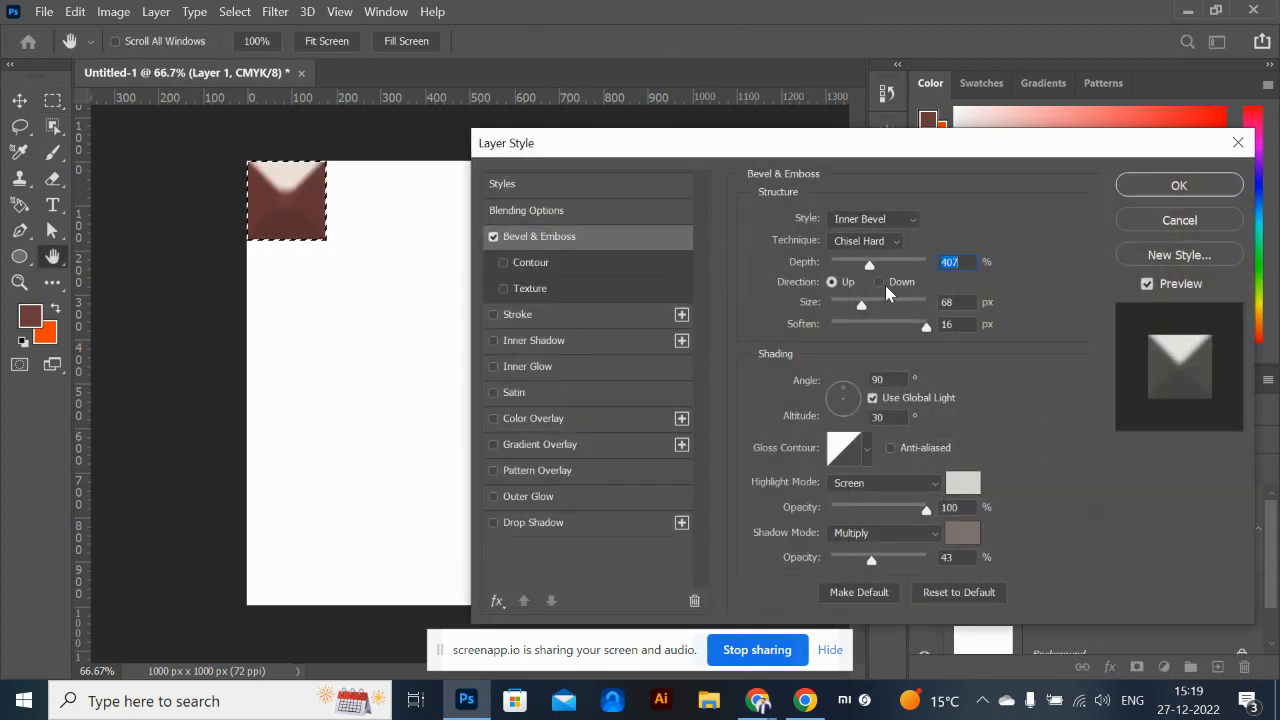
pyautogui.hotkey('alt', 'Tab')
pyautogui.click(780, 20)
pyautogui.click(846, 217)
pyautogui.hotkey('alt', 'Tab')
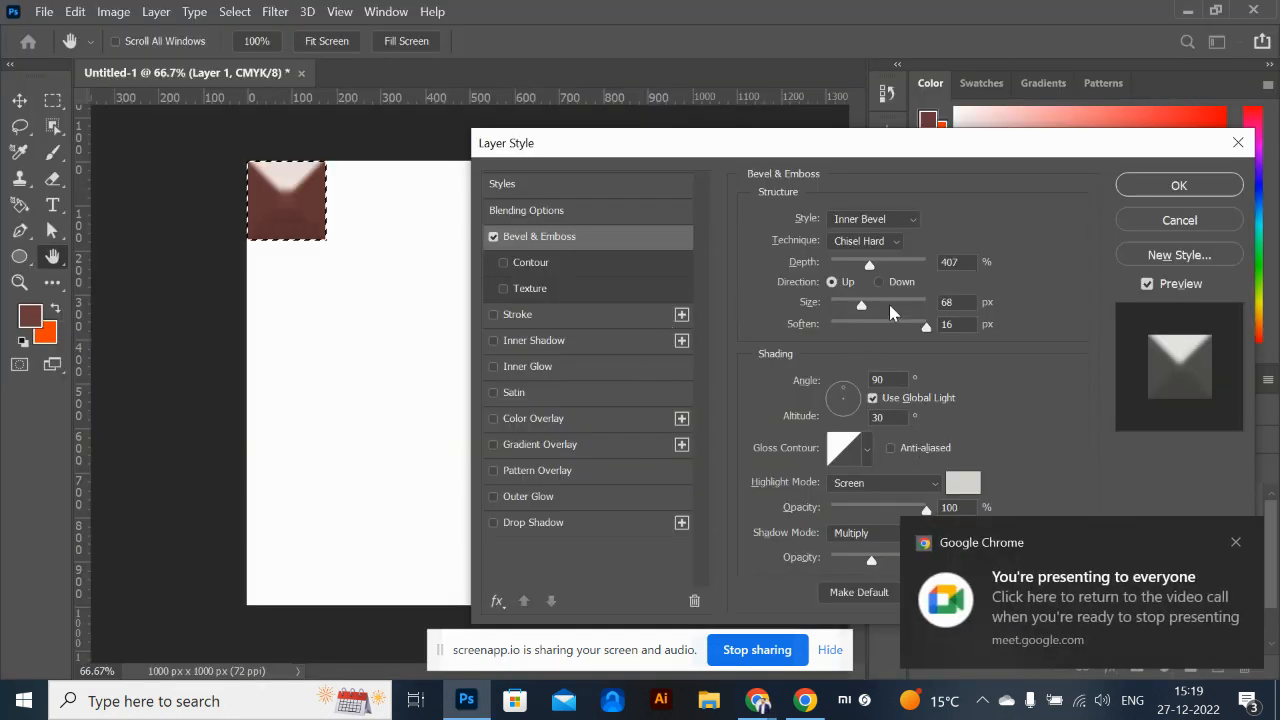
# Set the square's bevel to a depth of 448% and a size of 32 px, and apply the layer style
pyautogui.click(850, 264)
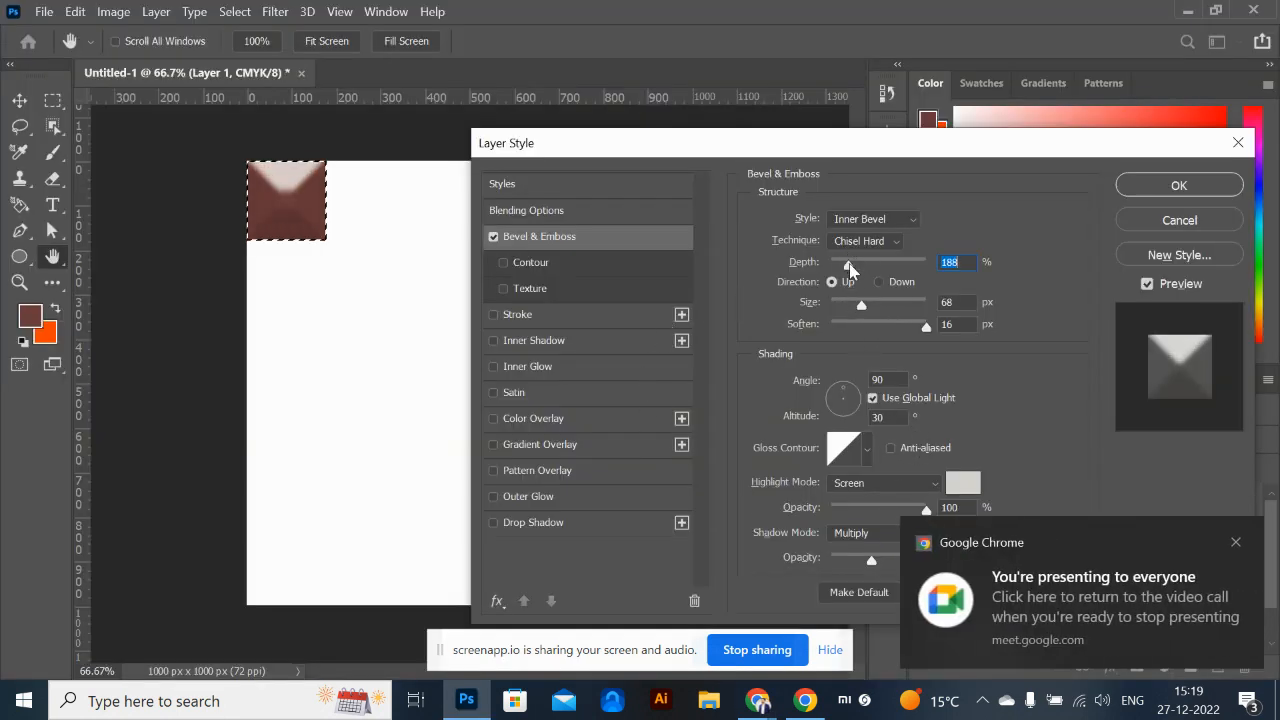
pyautogui.click(844, 305)
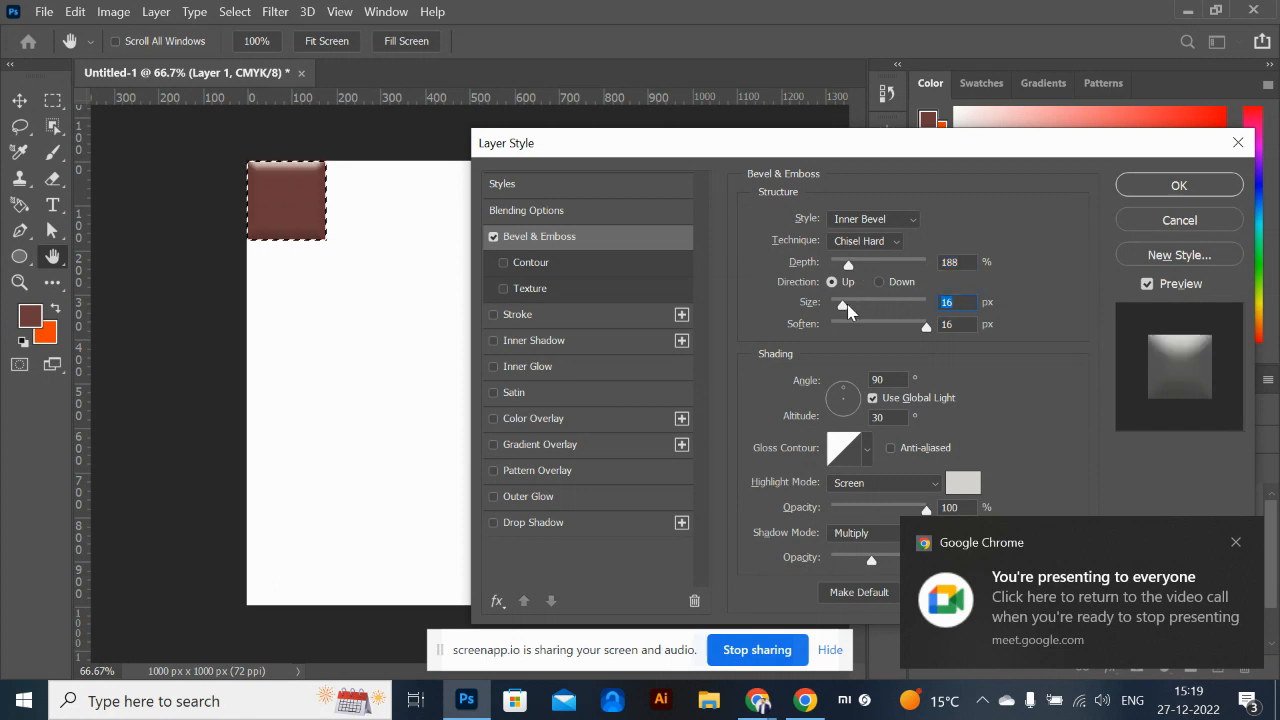
pyautogui.click(850, 306)
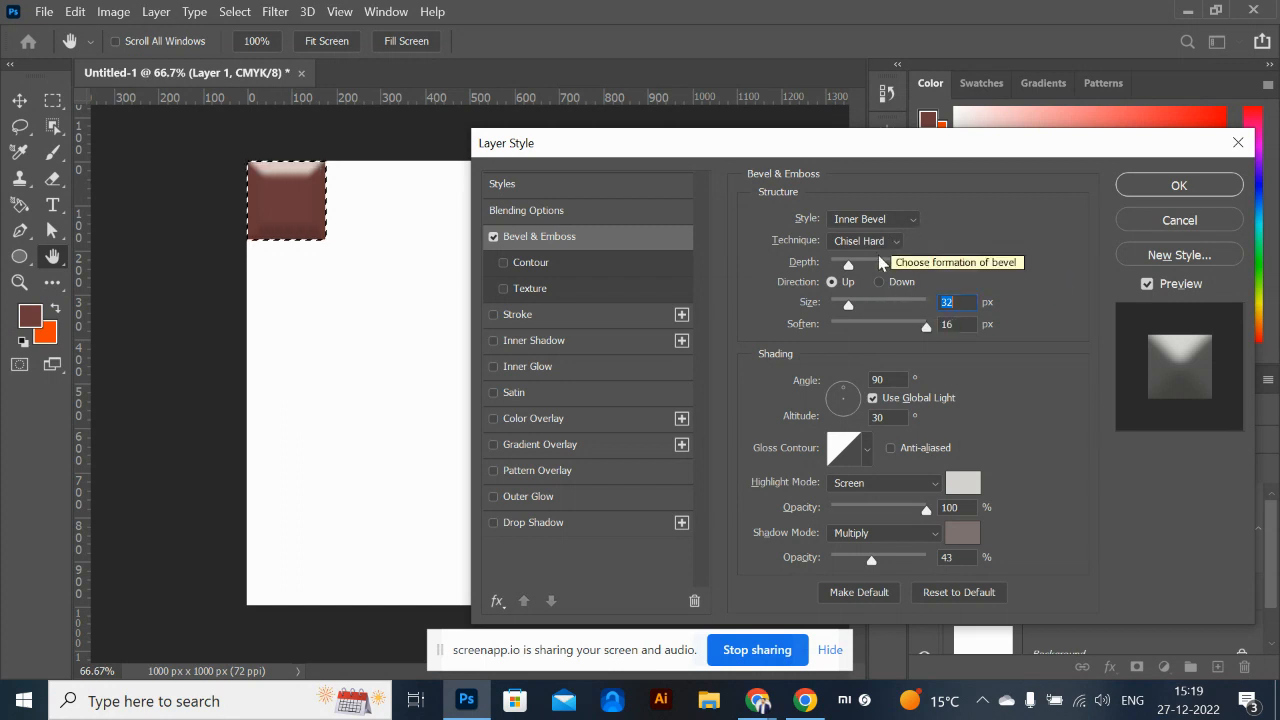
pyautogui.moveTo(853, 262); pyautogui.dragTo(876, 263)
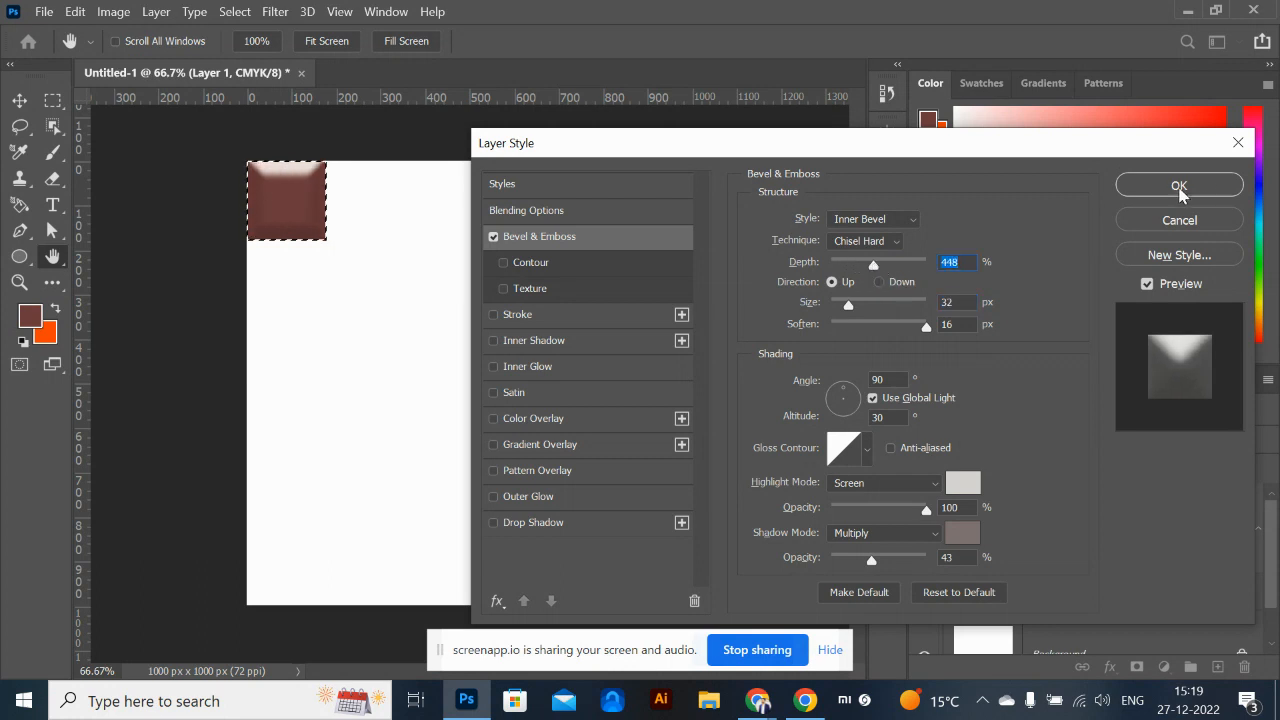
pyautogui.click(1182, 186)
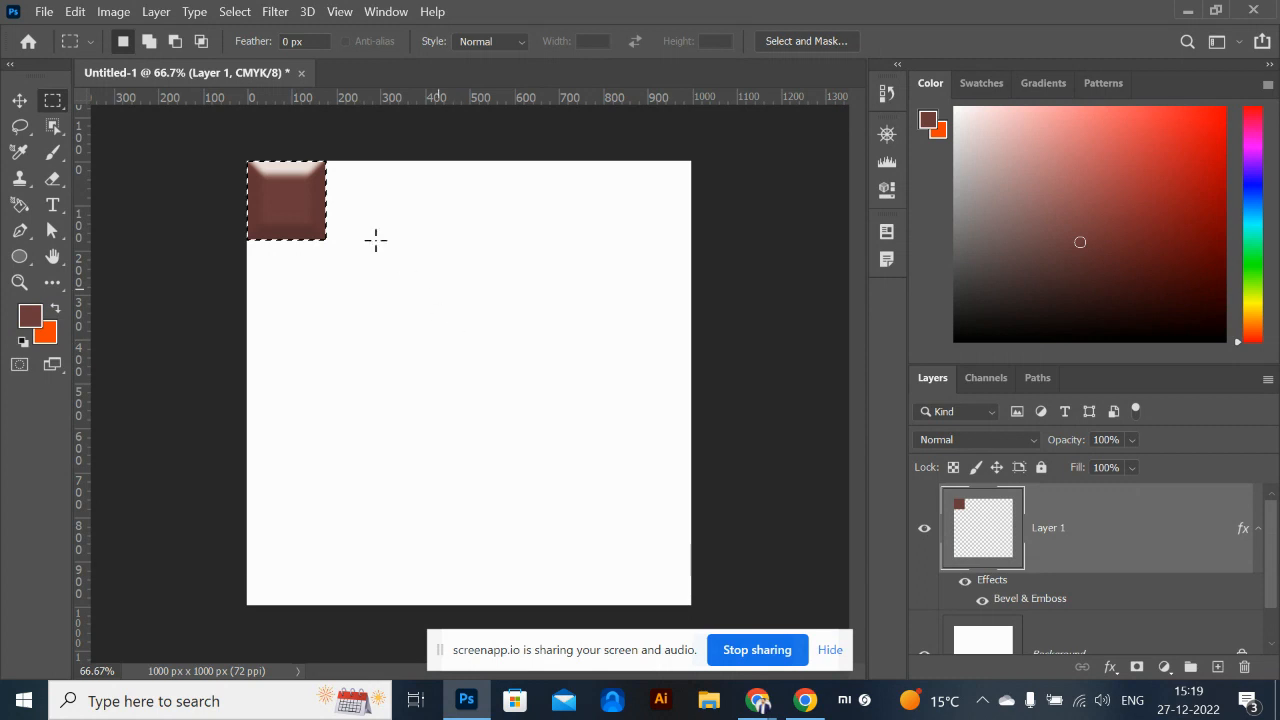
# Deselect the beveled tile, try moving it slightly toward the canvas's left edge, and undo the move
pyautogui.hotkey('ctrl', 'd')
pyautogui.click(20, 102)
pyautogui.moveTo(300, 205)
pyautogui.mouseDown()
pyautogui.moveTo(349, 262)
pyautogui.moveTo(456, 205)
pyautogui.moveTo(293, 231)
pyautogui.moveTo(285, 208)
pyautogui.mouseUp()
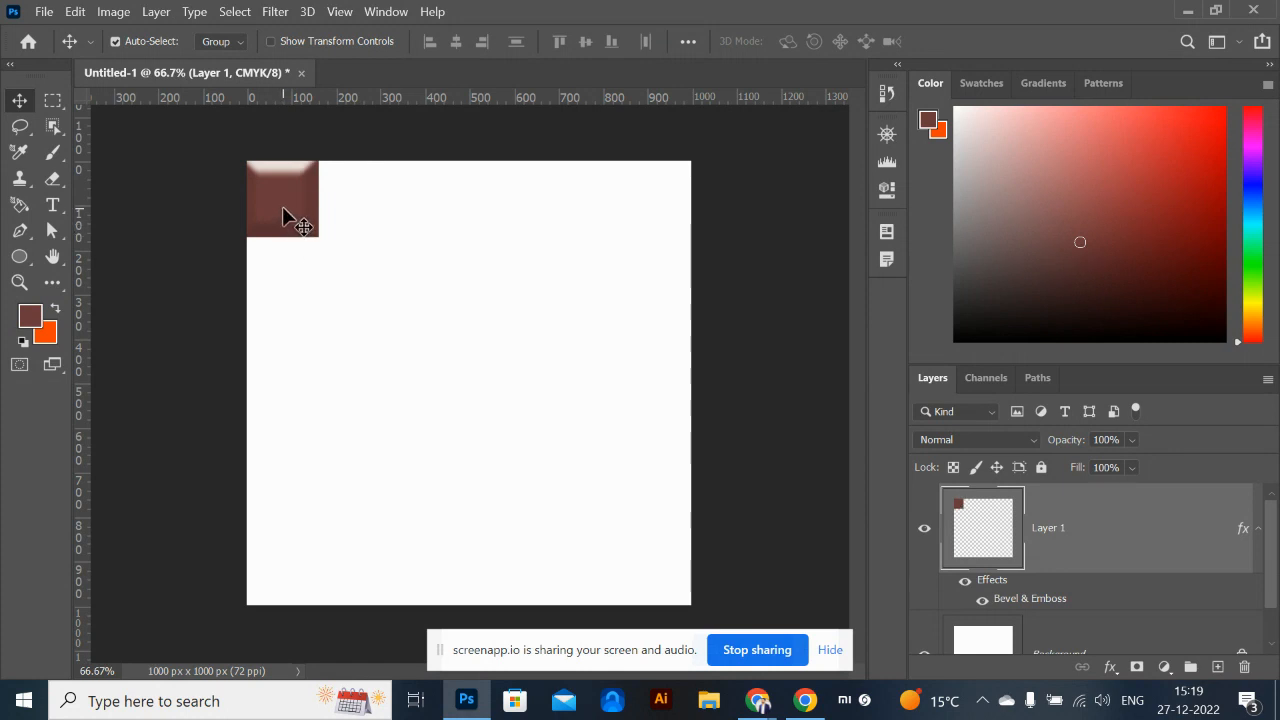
pyautogui.hotkey('ctrl', 'z')
pyautogui.hotkey('ctrl', 'z')
# Try to duplicate the selected tile directly to its right on the same layer, and undo the copy
pyautogui.moveTo(290, 212); pyautogui.dragTo(364, 206)
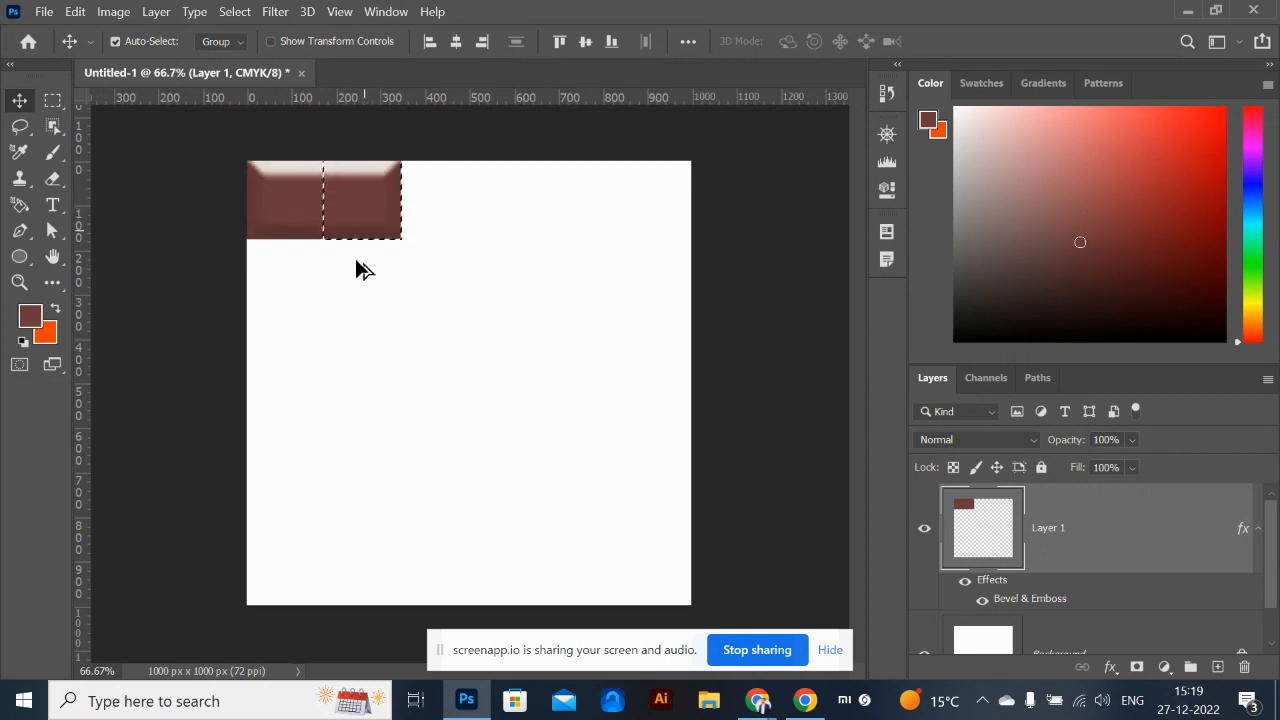
pyautogui.hotkey('ctrl', 'd')
pyautogui.hotkey('ctrl', 'z')
pyautogui.hotkey('ctrl', 'z')
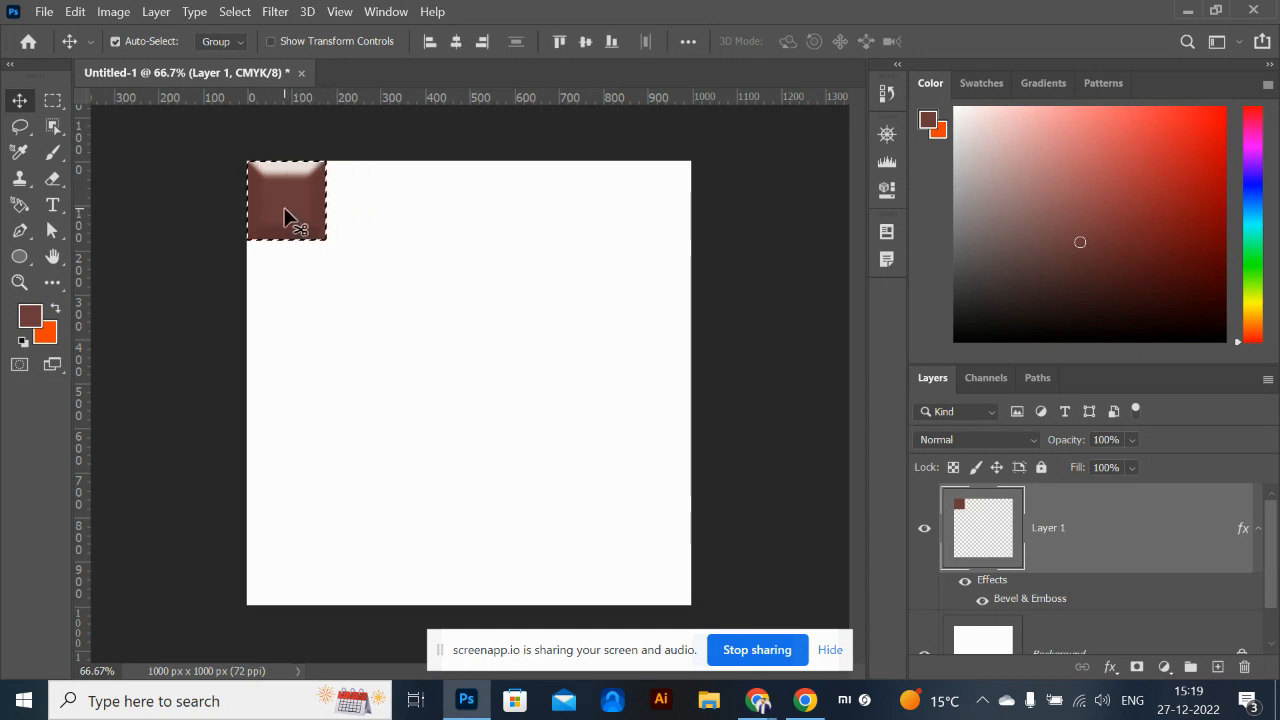
# Deselect the tile, try duplicating it to the right as a separate layer, and undo the copy
pyautogui.hotkey('ctrl', 'd')
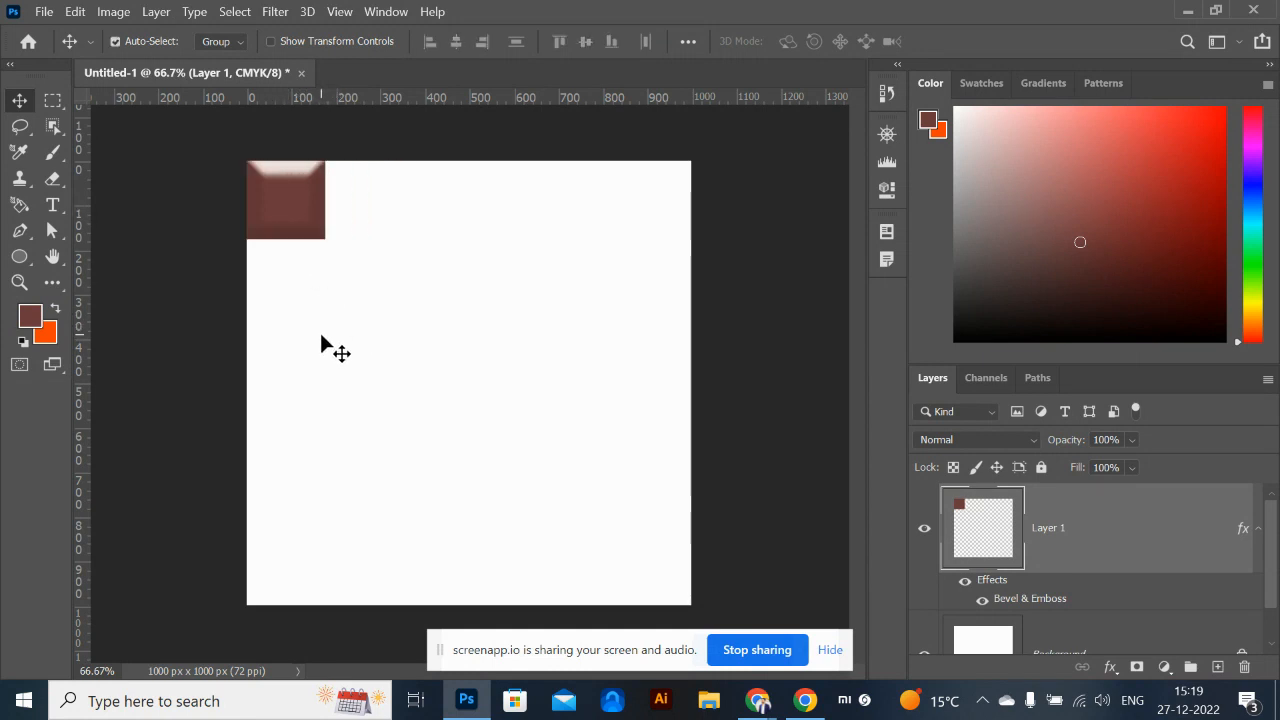
pyautogui.moveTo(286, 209); pyautogui.dragTo(357, 208)
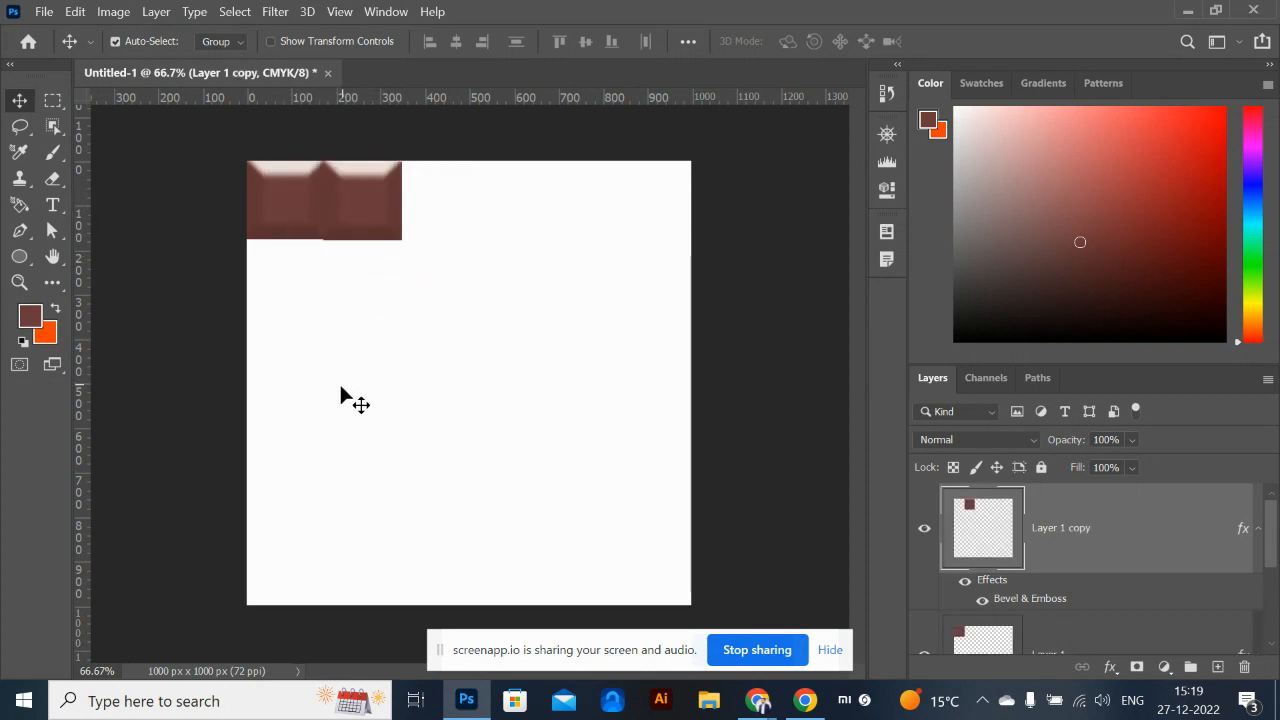
pyautogui.hotkey('ctrl', 'z')
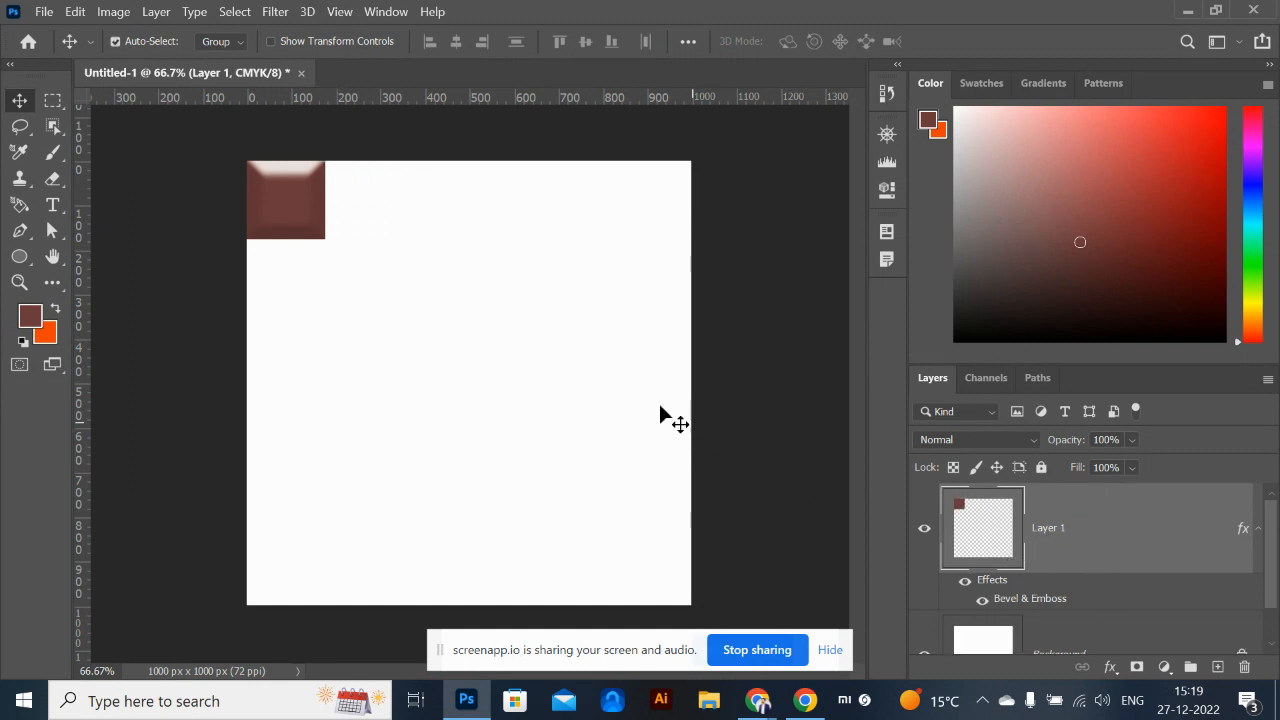
# Try placing a copy of the selected tile beside the original, first adjoining and with a small gap, and undo it
pyautogui.moveTo(300, 203); pyautogui.dragTo(371, 200)
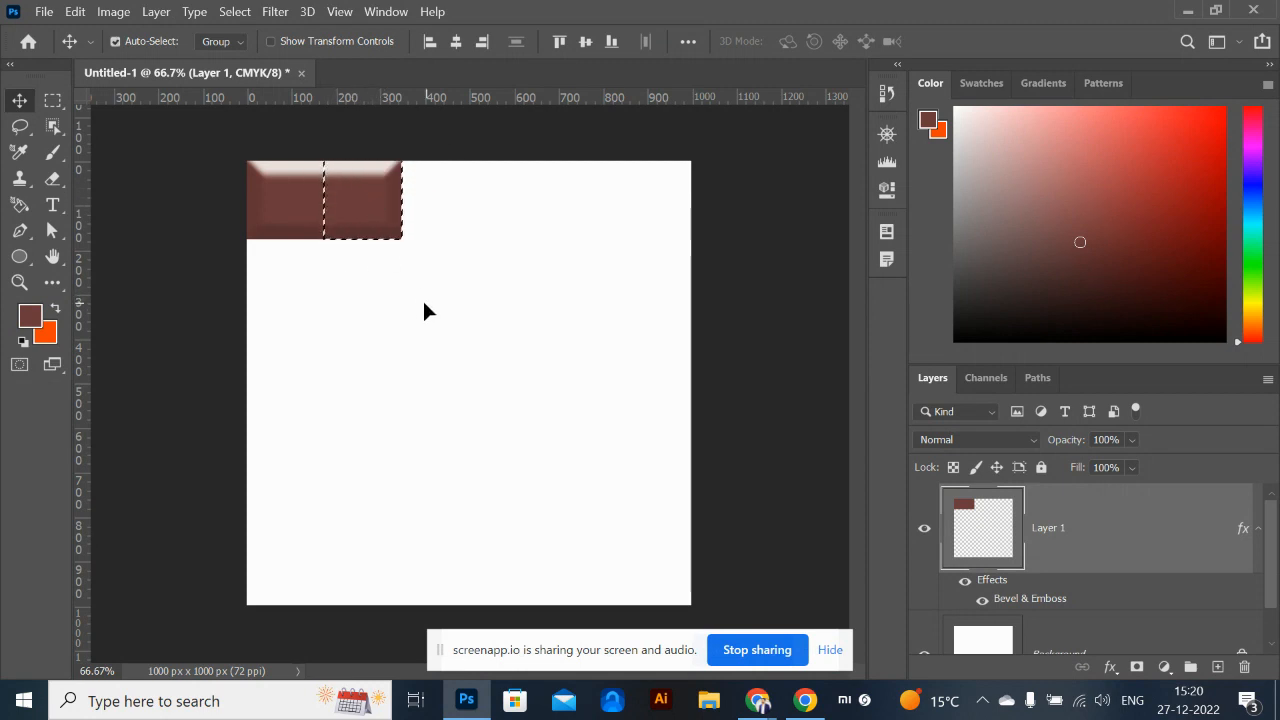
pyautogui.hotkey('ctrl', 'z')
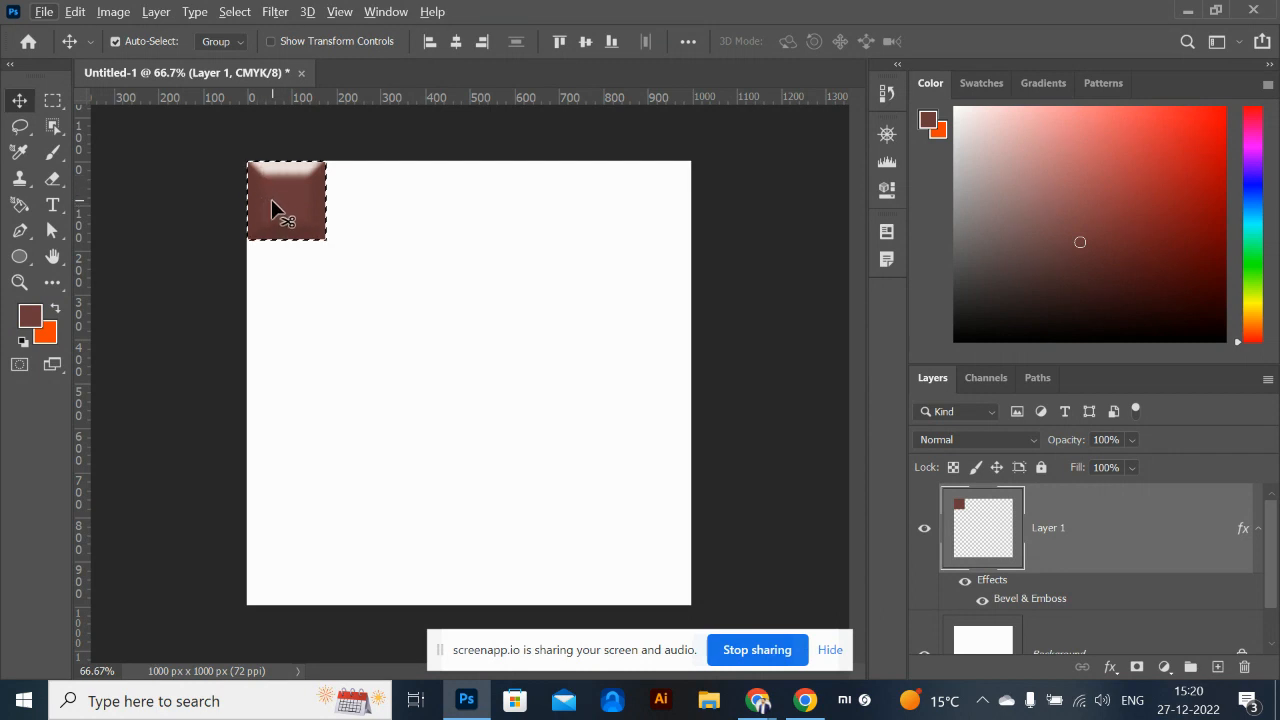
pyautogui.moveTo(292, 206); pyautogui.dragTo(360, 200)
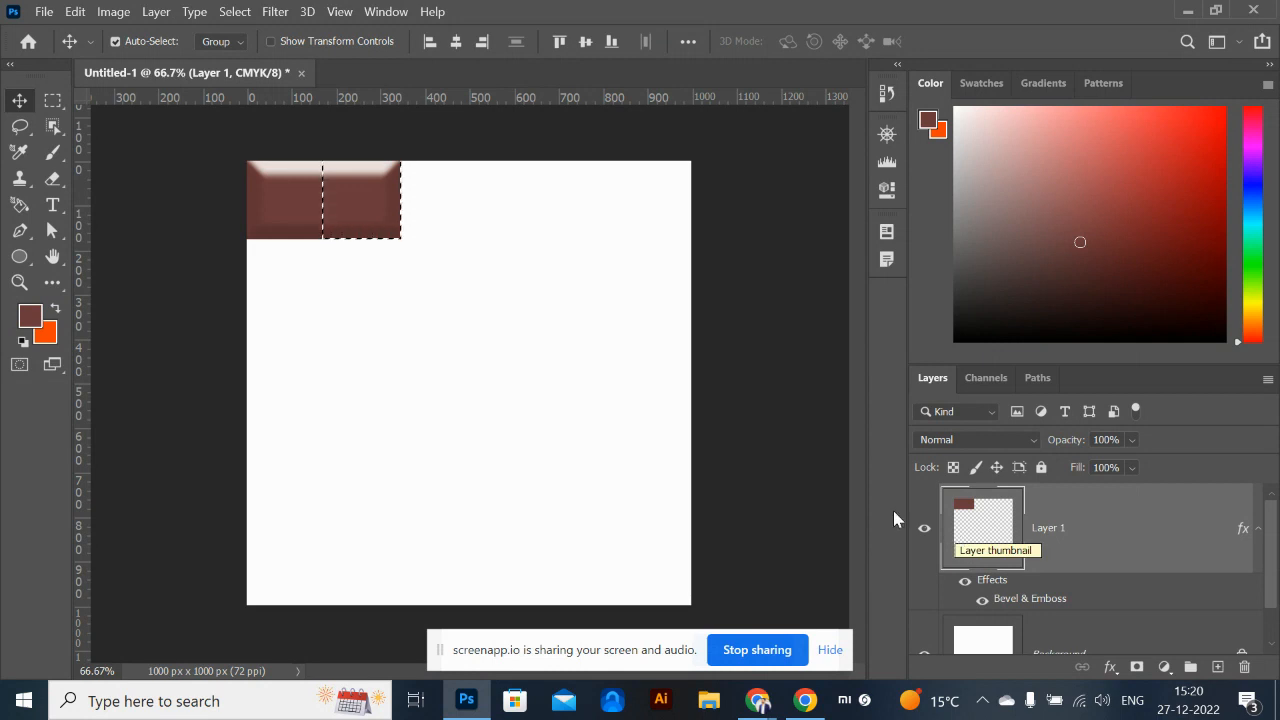
pyautogui.moveTo(380, 223); pyautogui.dragTo(389, 224)
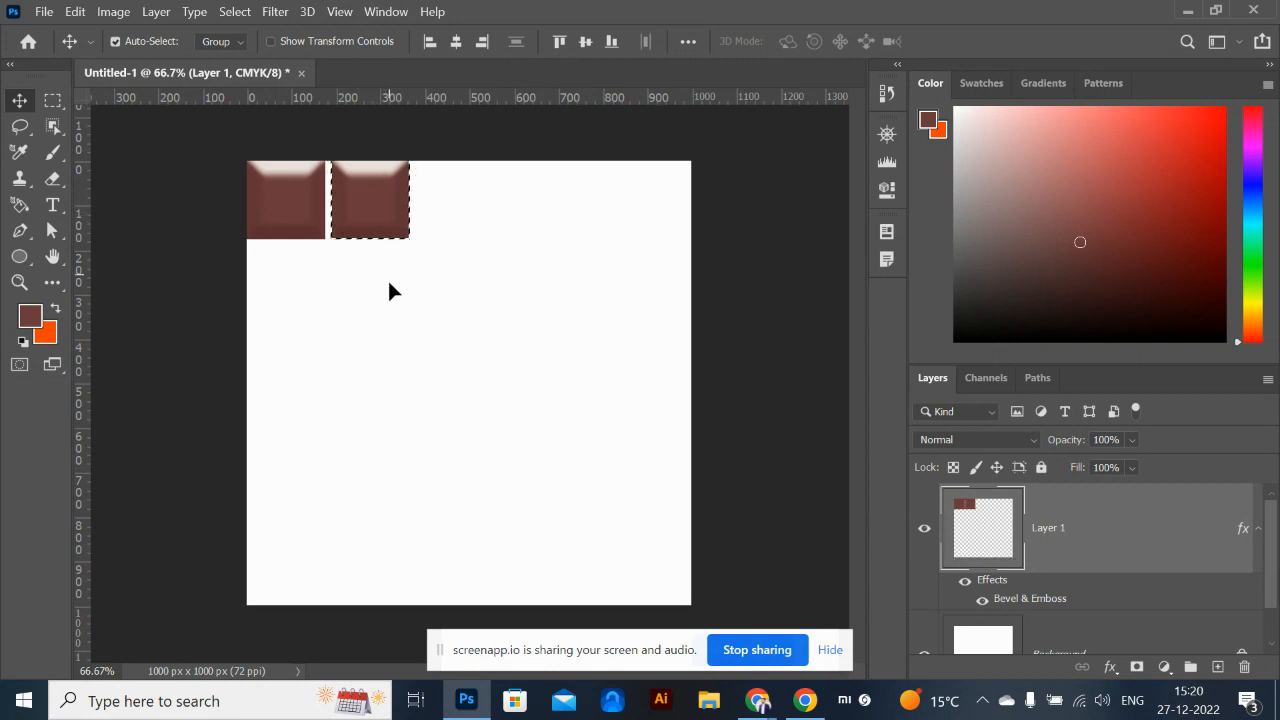
pyautogui.hotkey('ctrl', 'z')
pyautogui.hotkey('ctrl', 'z')
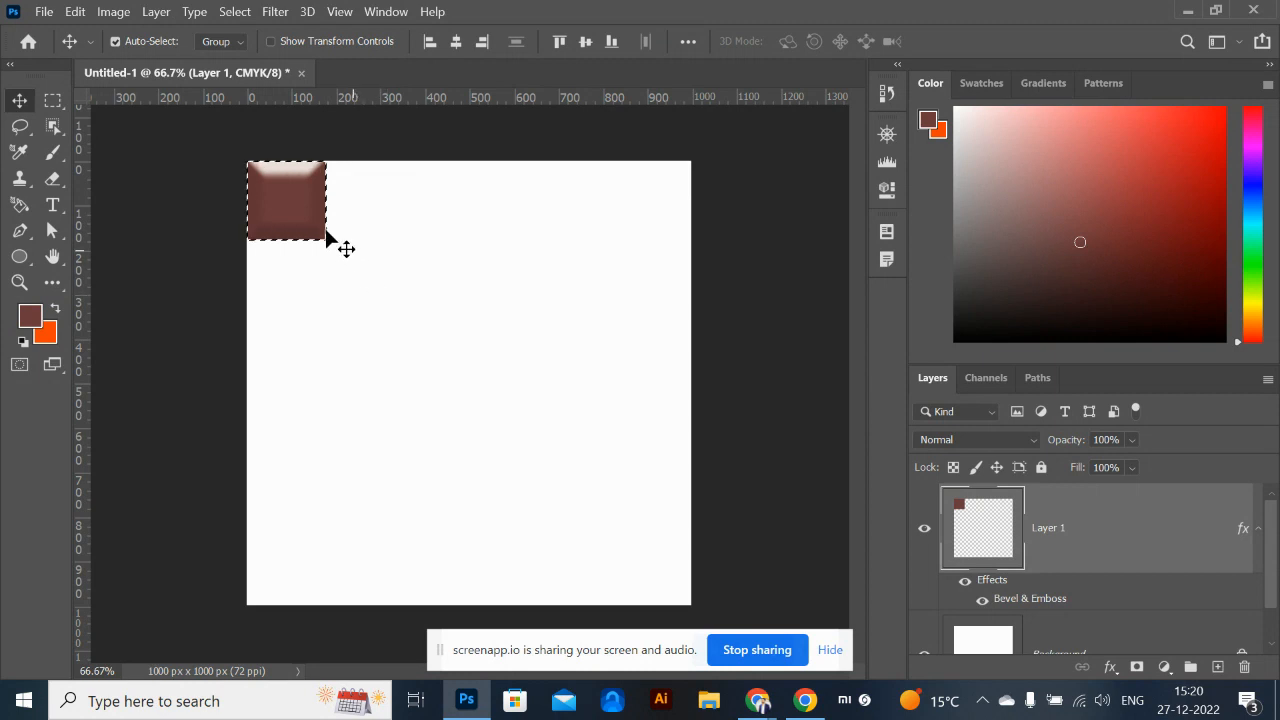
# Copy the beveled tile to the middle of the canvas and delete both tiles
pyautogui.moveTo(294, 206); pyautogui.dragTo(482, 327)
pyautogui.click(300, 215)
pyautogui.press('Delete')
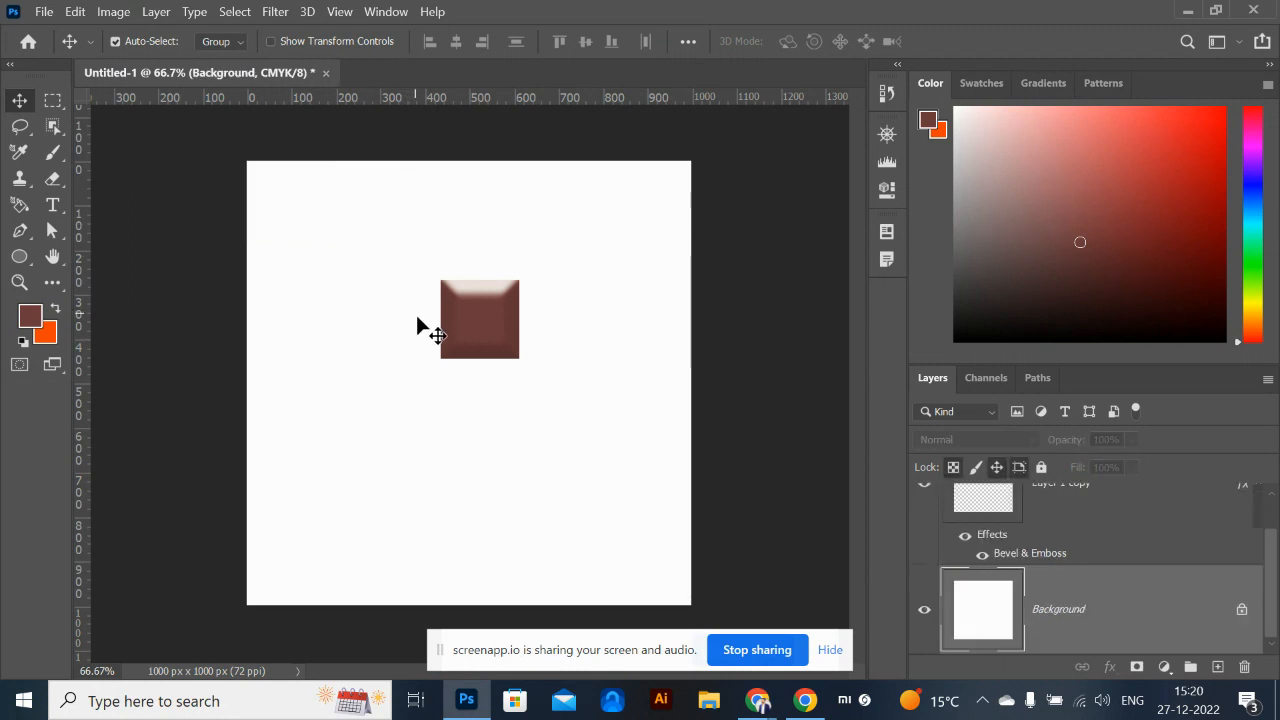
pyautogui.click(466, 334)
pyautogui.press('Delete')
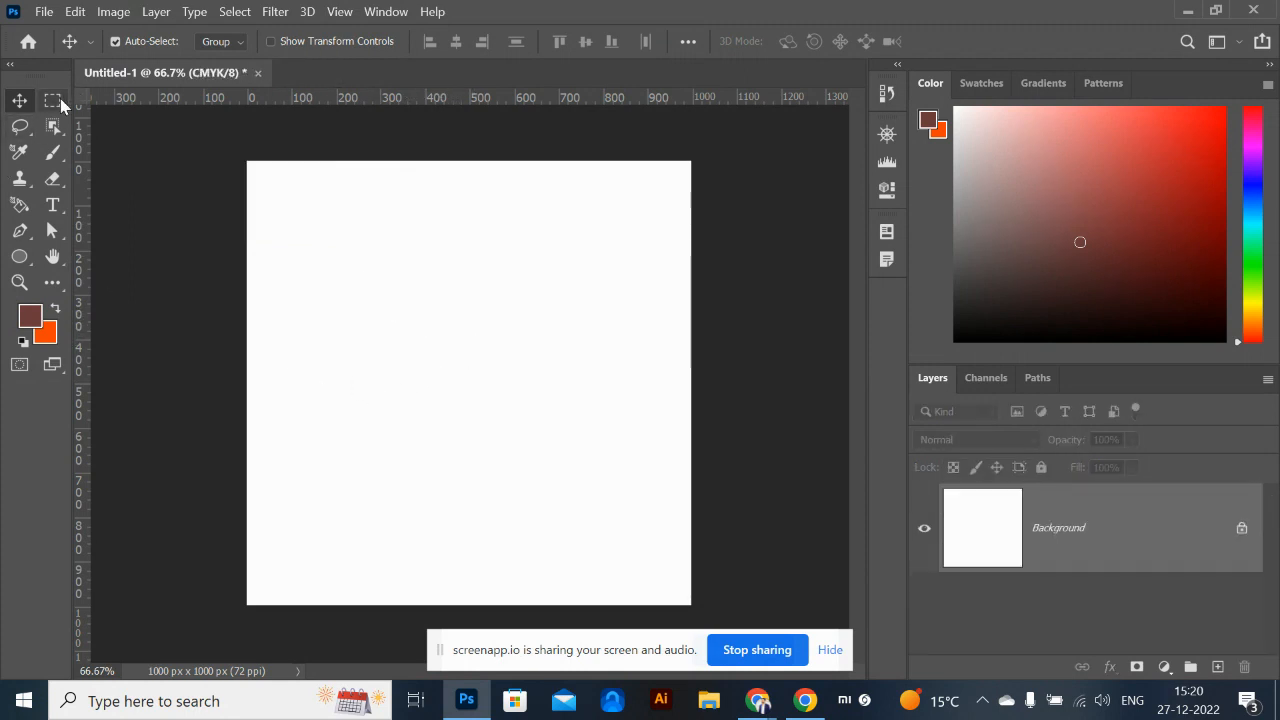
# Fill a centred elliptical selection of about 760 x 480 px with very pale pink on a new layer, and deselect it
pyautogui.click(53, 100)
pyautogui.click(115, 119)
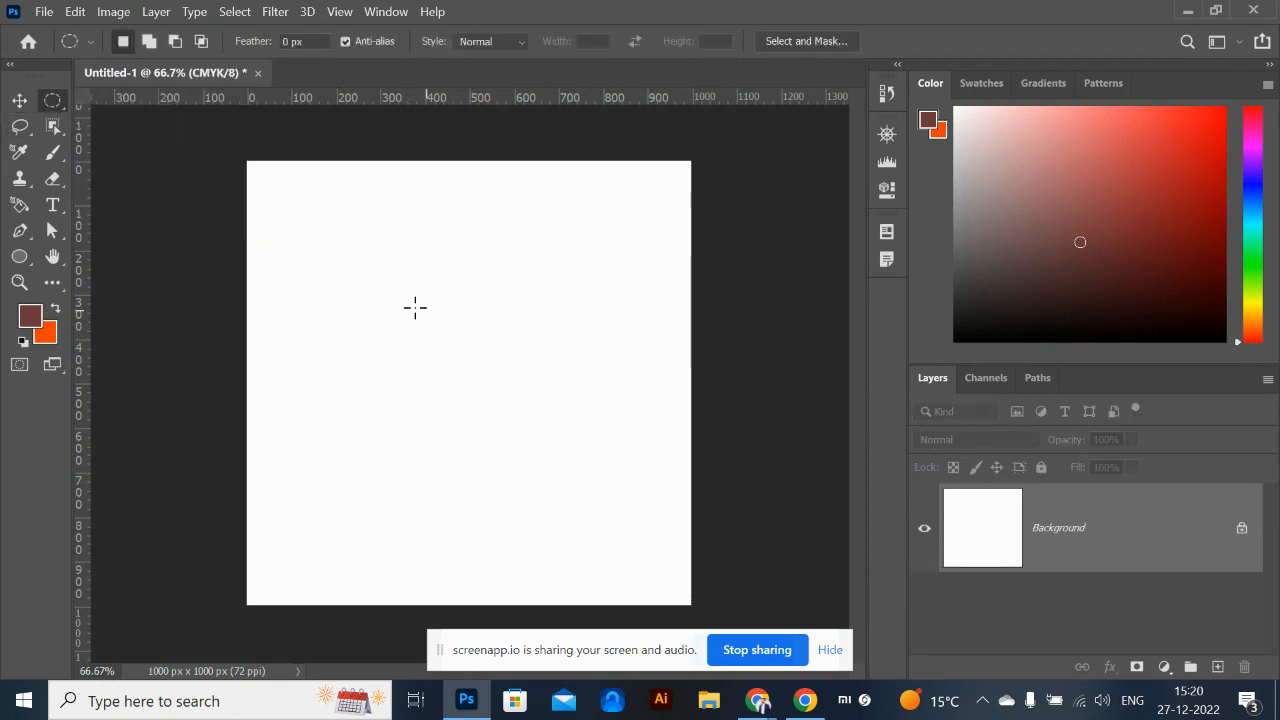
pyautogui.moveTo(302, 283); pyautogui.dragTo(640, 497)
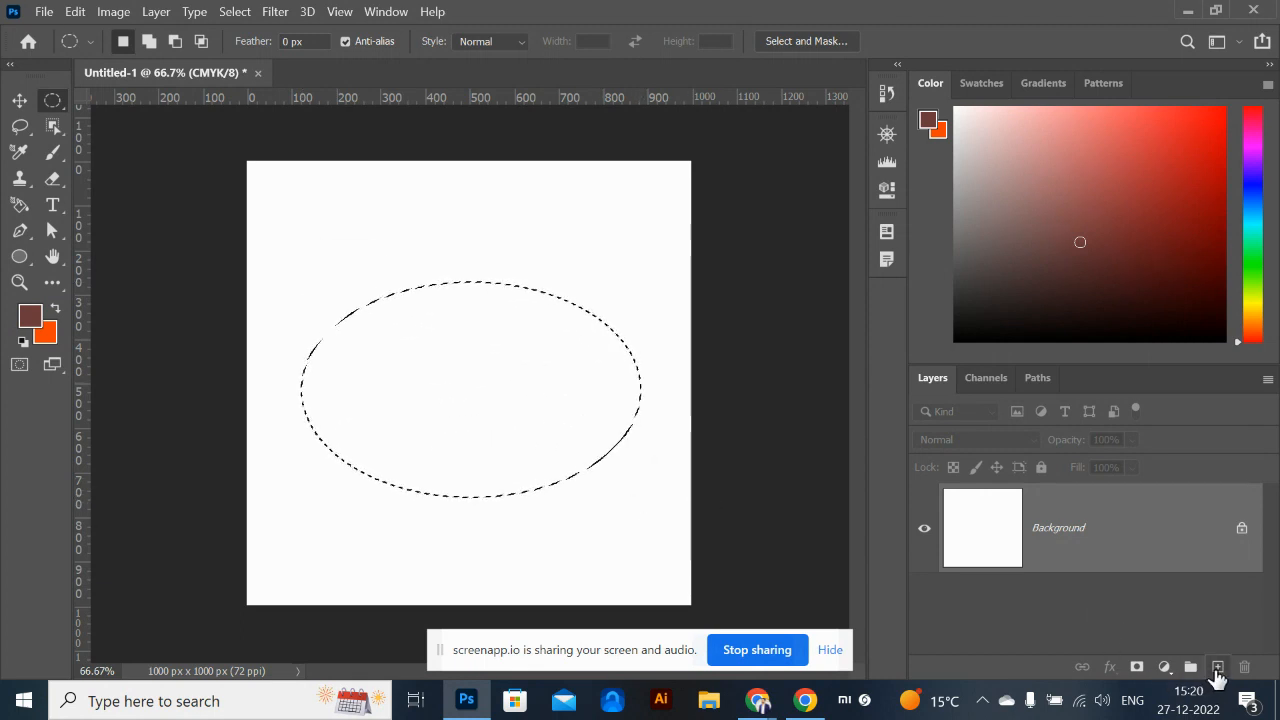
pyautogui.click(1214, 667)
pyautogui.moveTo(982, 145); pyautogui.dragTo(963, 119)
pyautogui.hotkey('alt', 'BackSpace')
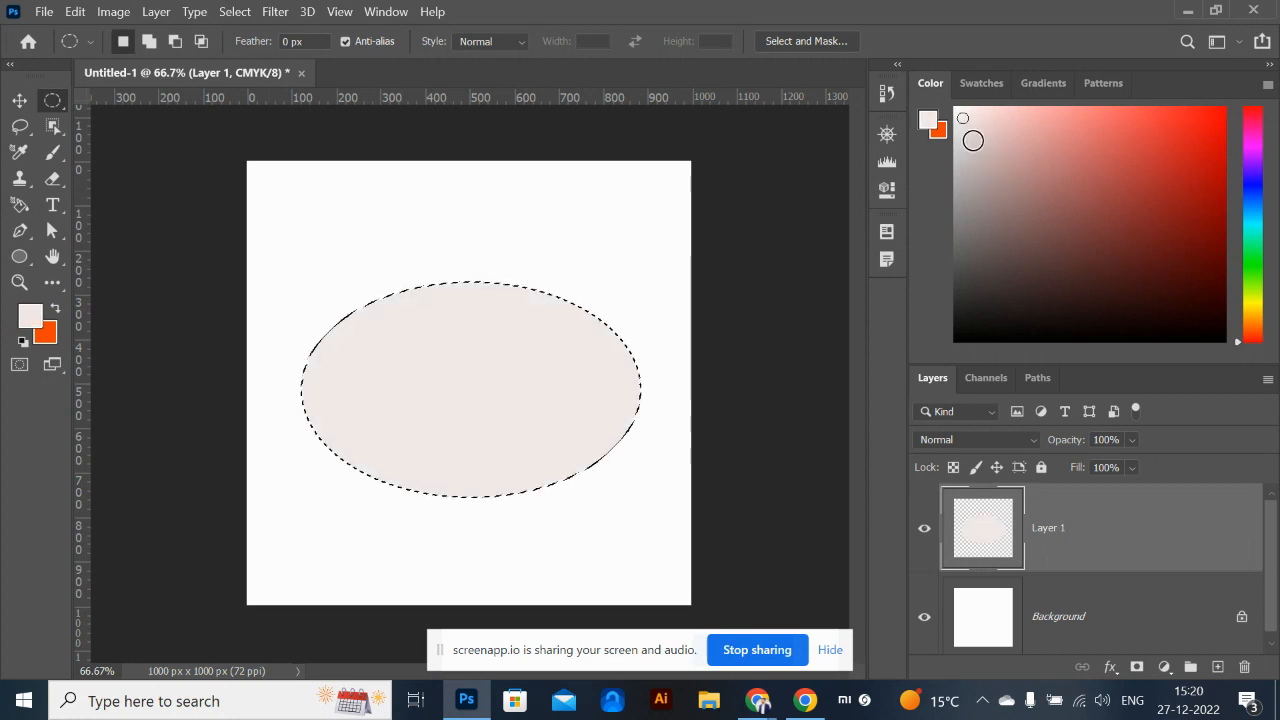
pyautogui.hotkey('ctrl', 'd')
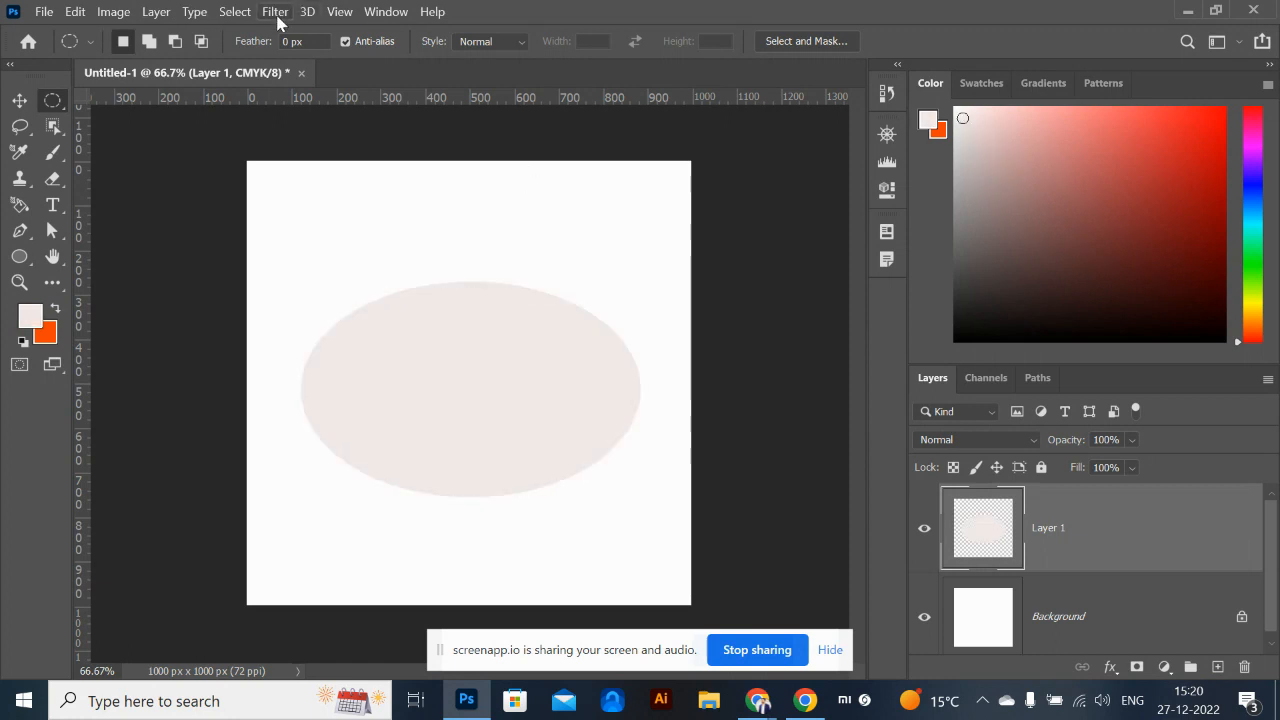
# Add a Bevel & Emboss effect to the pale ellipse's layer with Size 65 px and Depth 698%
pyautogui.click(276, 12)
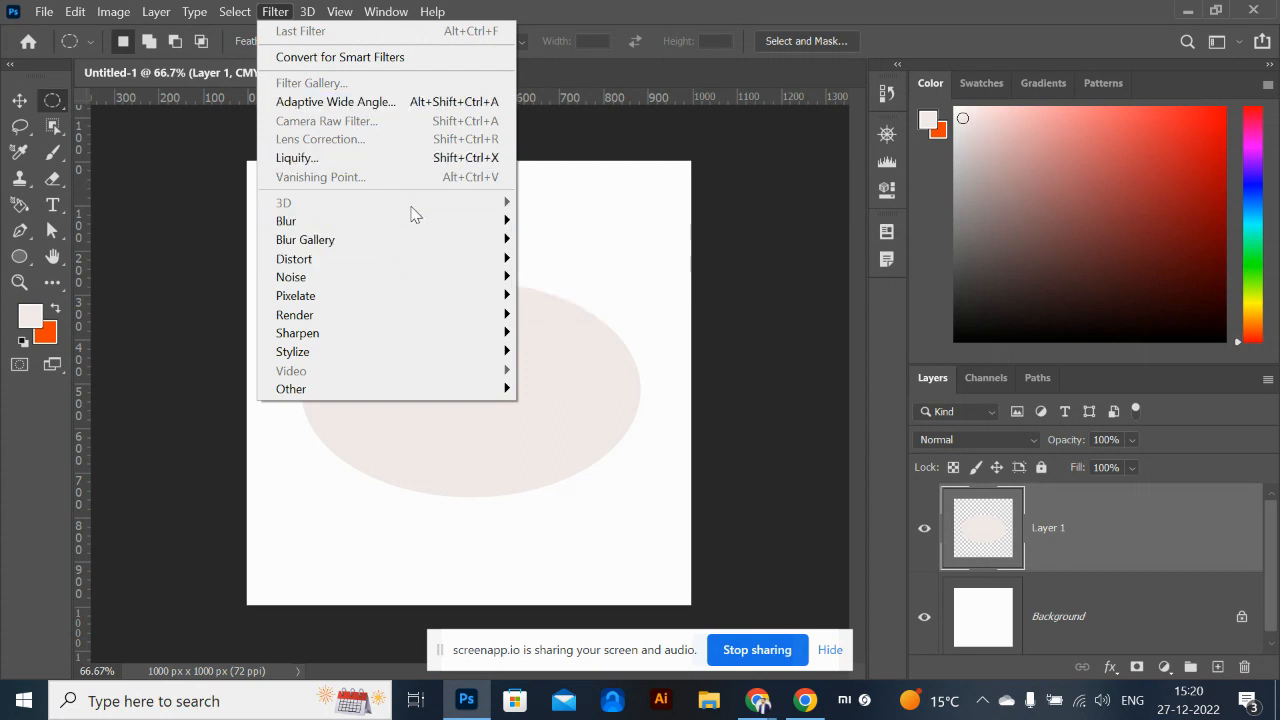
pyautogui.click(1068, 533)
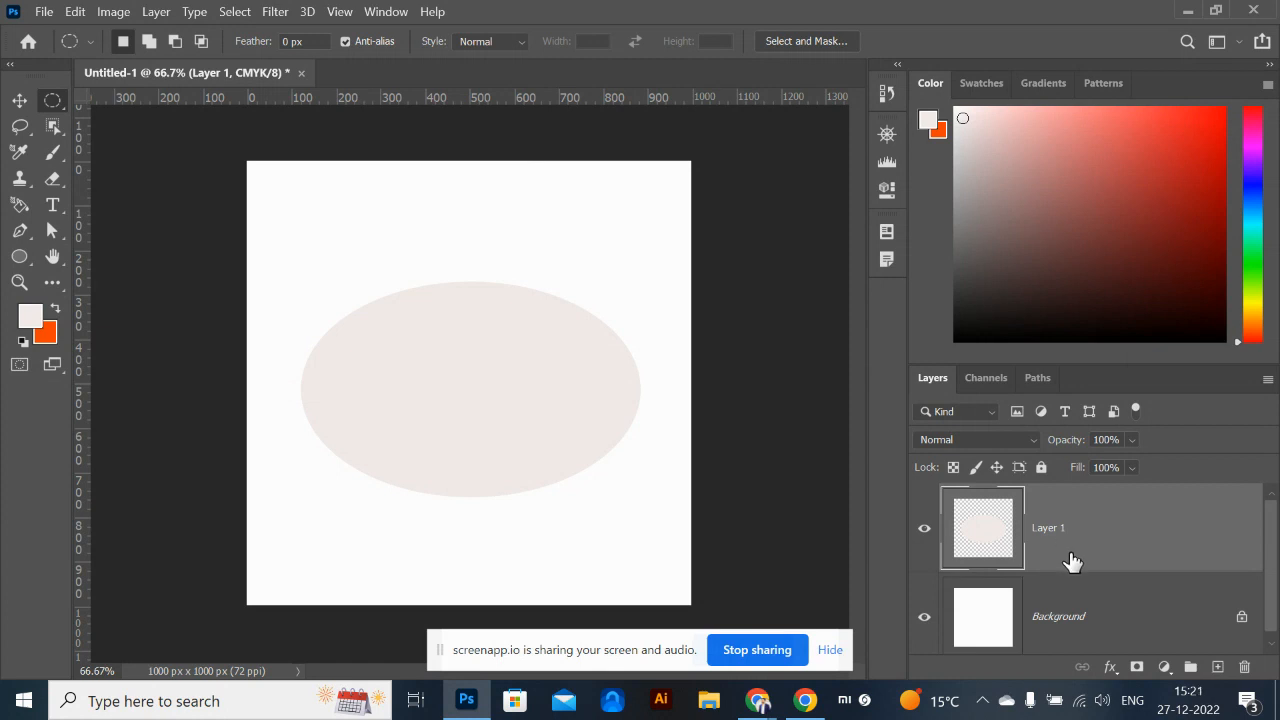
pyautogui.click(1113, 670)
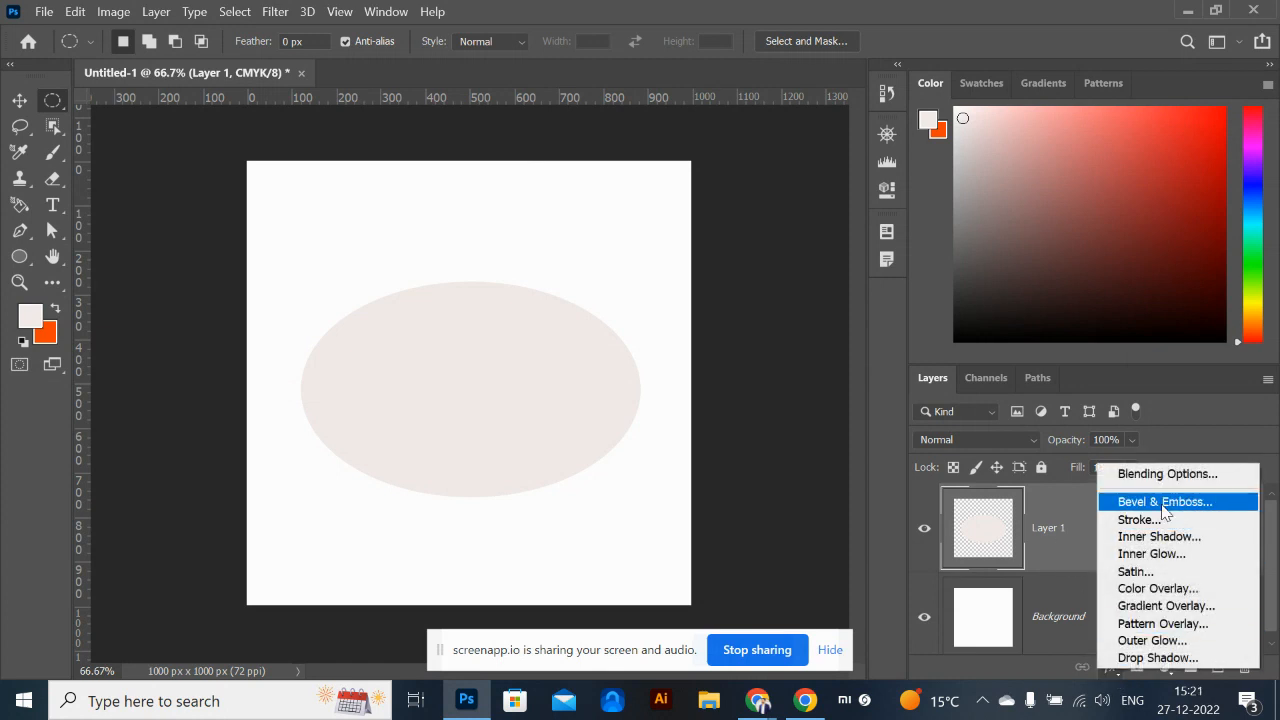
pyautogui.click(1161, 504)
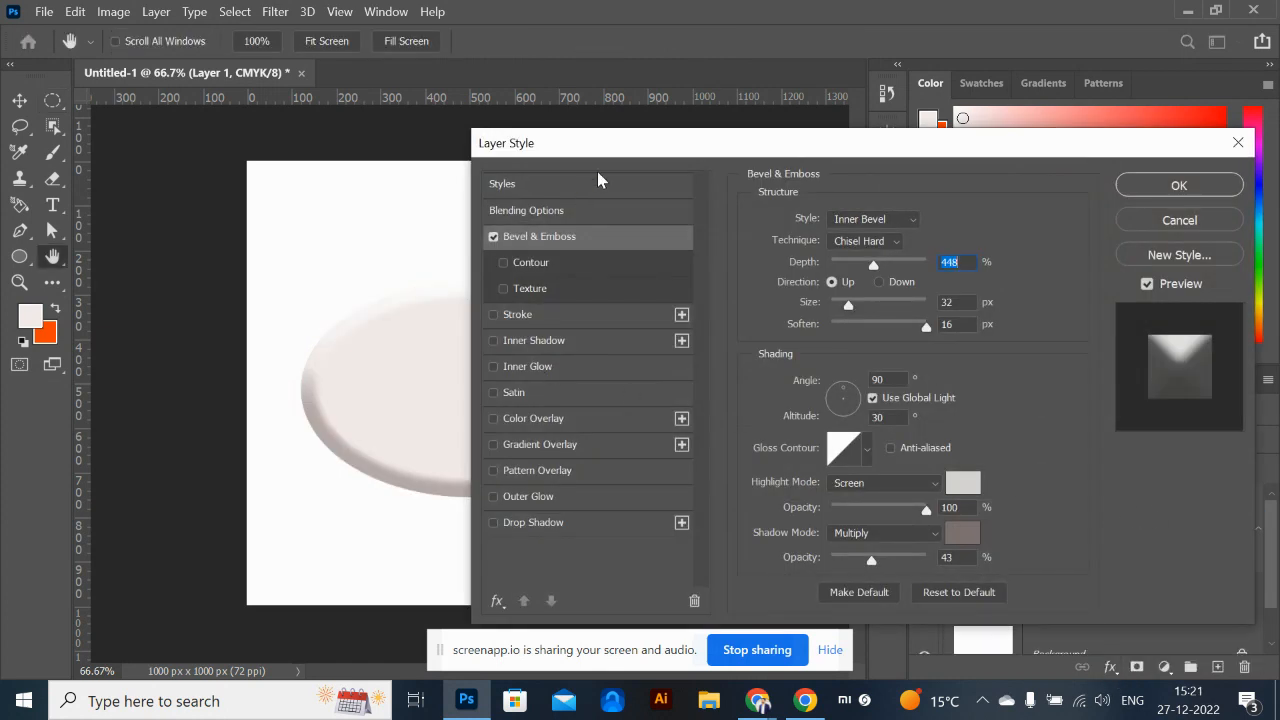
pyautogui.moveTo(614, 148); pyautogui.dragTo(931, 277)
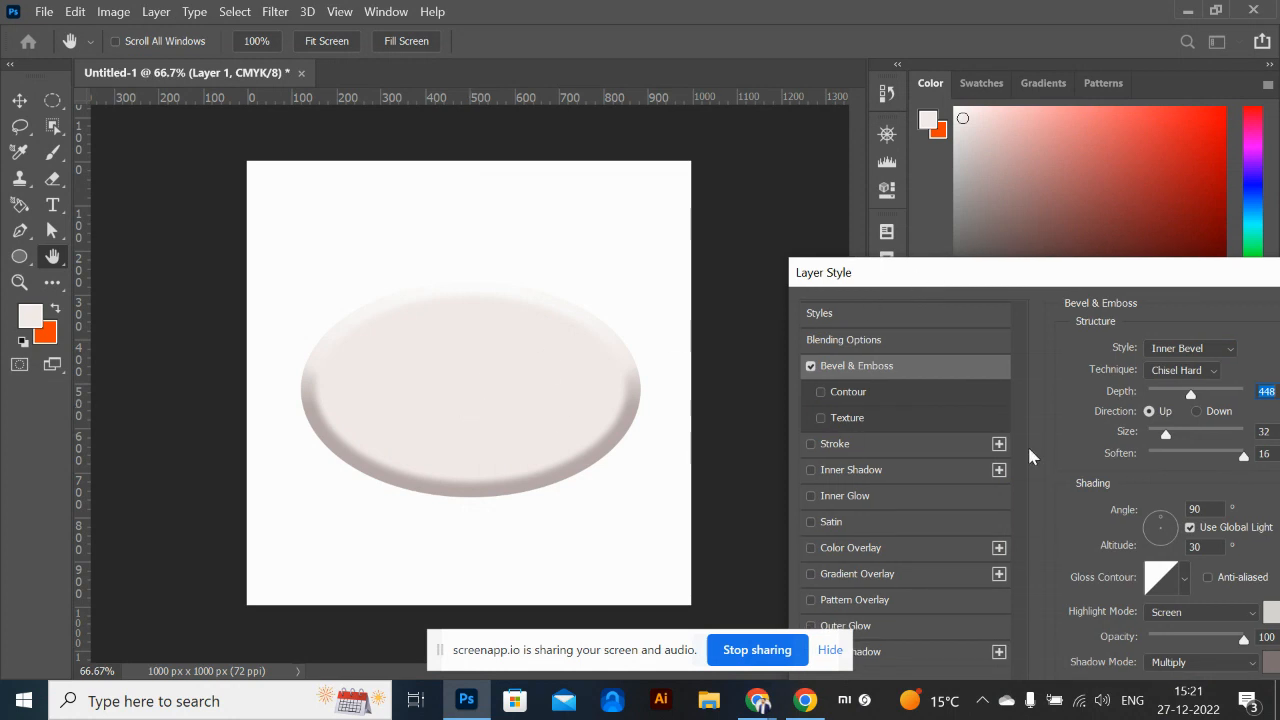
pyautogui.moveTo(1167, 438); pyautogui.dragTo(1181, 436)
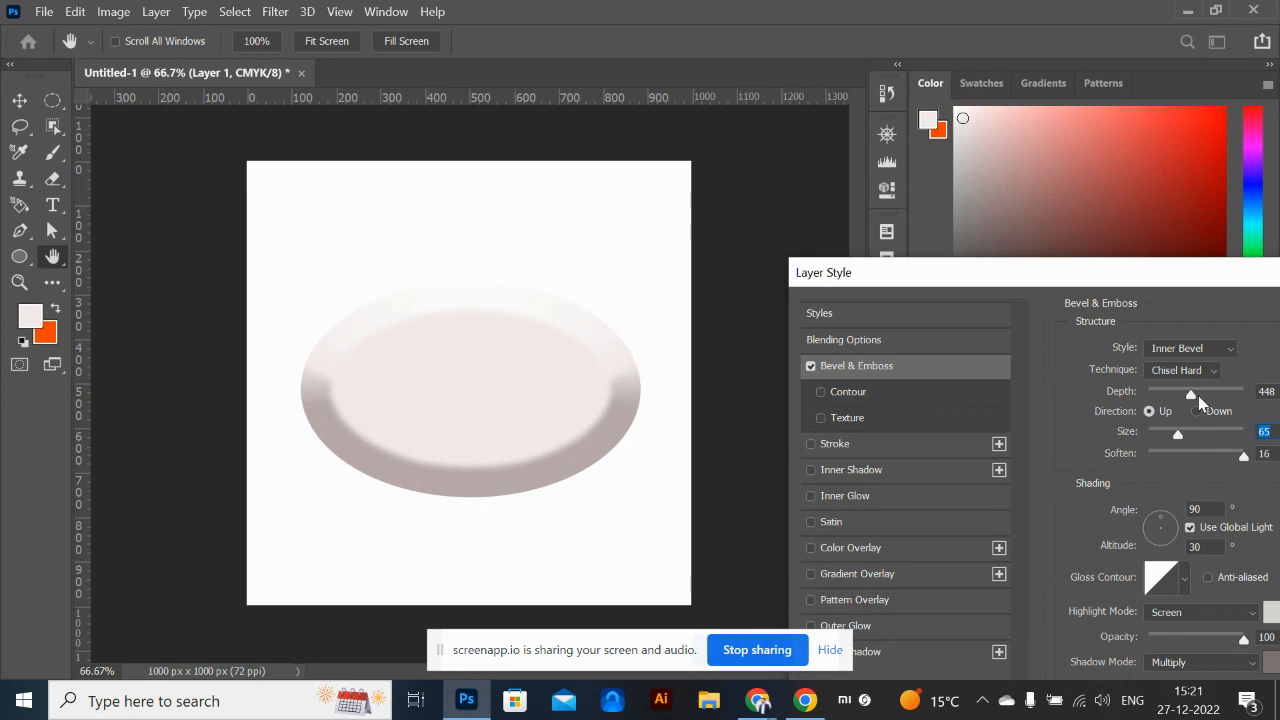
pyautogui.moveTo(1212, 394); pyautogui.dragTo(1232, 394)
# Set the ellipse's bevel to Chisel Soft with Size 76 px, Soften 16 px and Depth 875%, and apply the layer style
pyautogui.click(1195, 371)
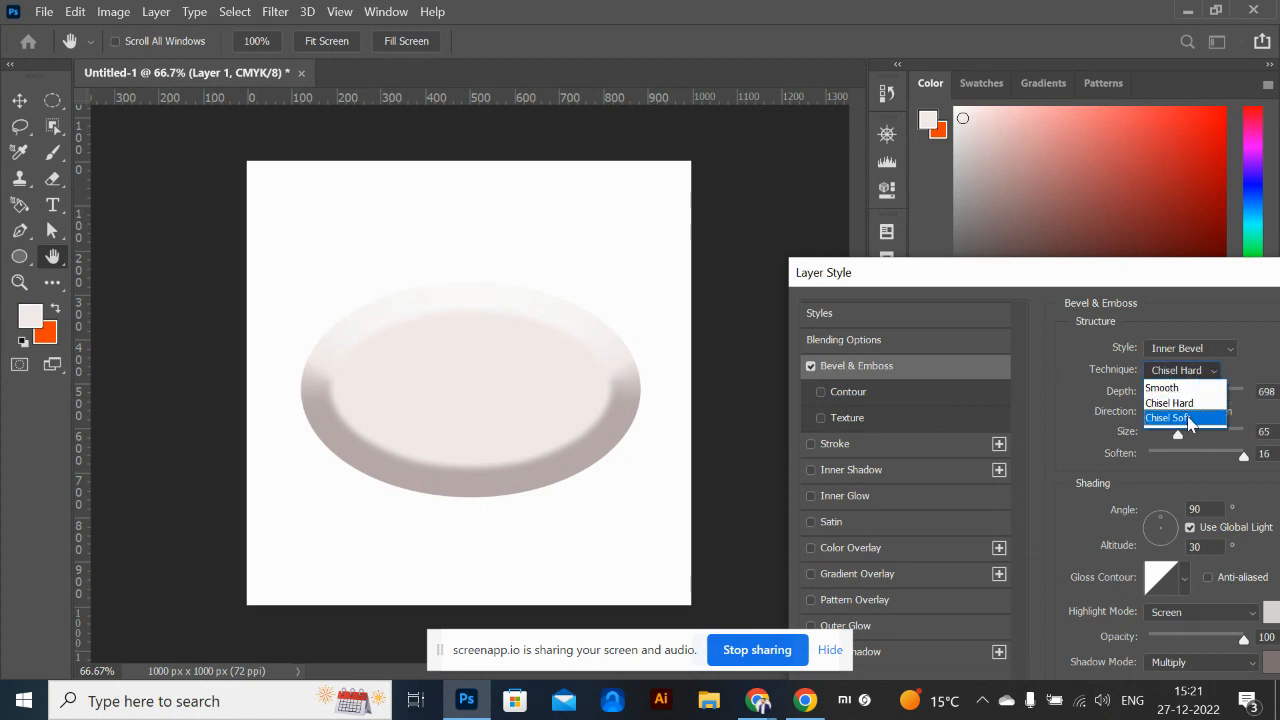
pyautogui.click(1185, 415)
pyautogui.moveTo(1178, 434); pyautogui.dragTo(1182, 437)
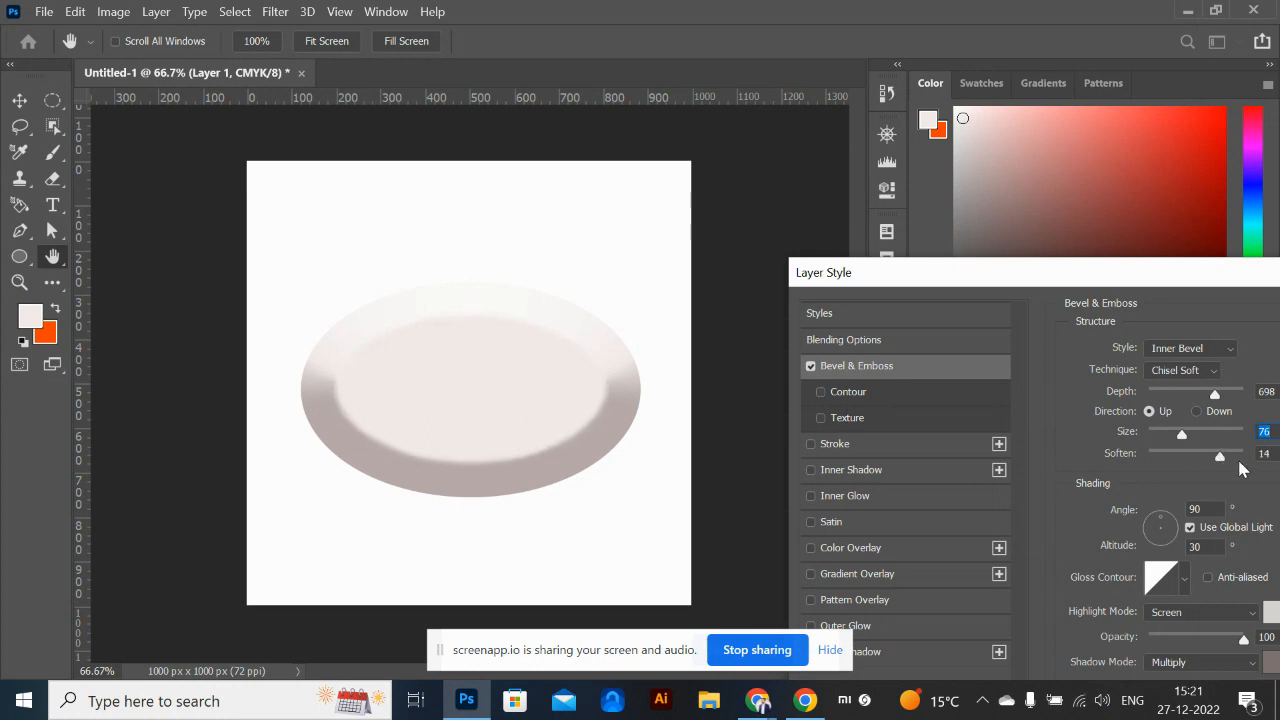
pyautogui.moveTo(1241, 458); pyautogui.dragTo(1243, 458)
pyautogui.click(1232, 392)
pyautogui.moveTo(1163, 282); pyautogui.dragTo(921, 206)
pyautogui.click(1236, 242)
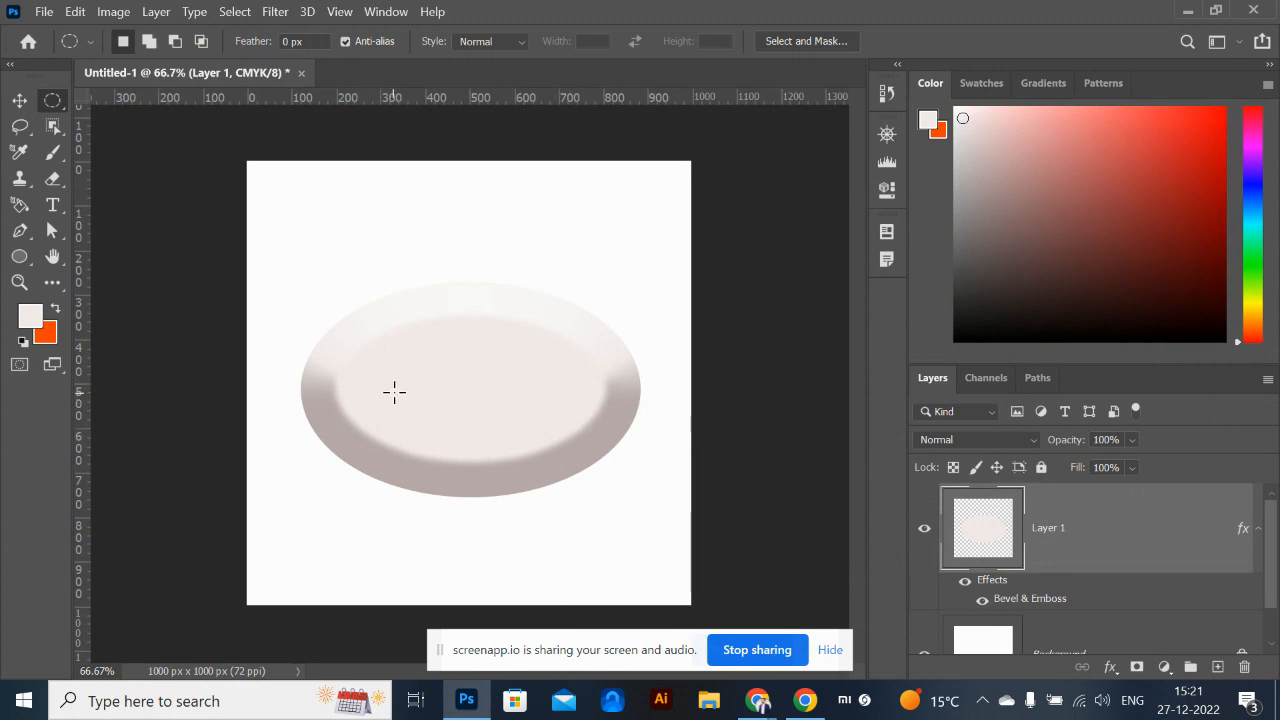
# Switch to Chrome and search Google in a new tab for "dove png LOGO"
pyautogui.hotkey('alt', 'Tab')
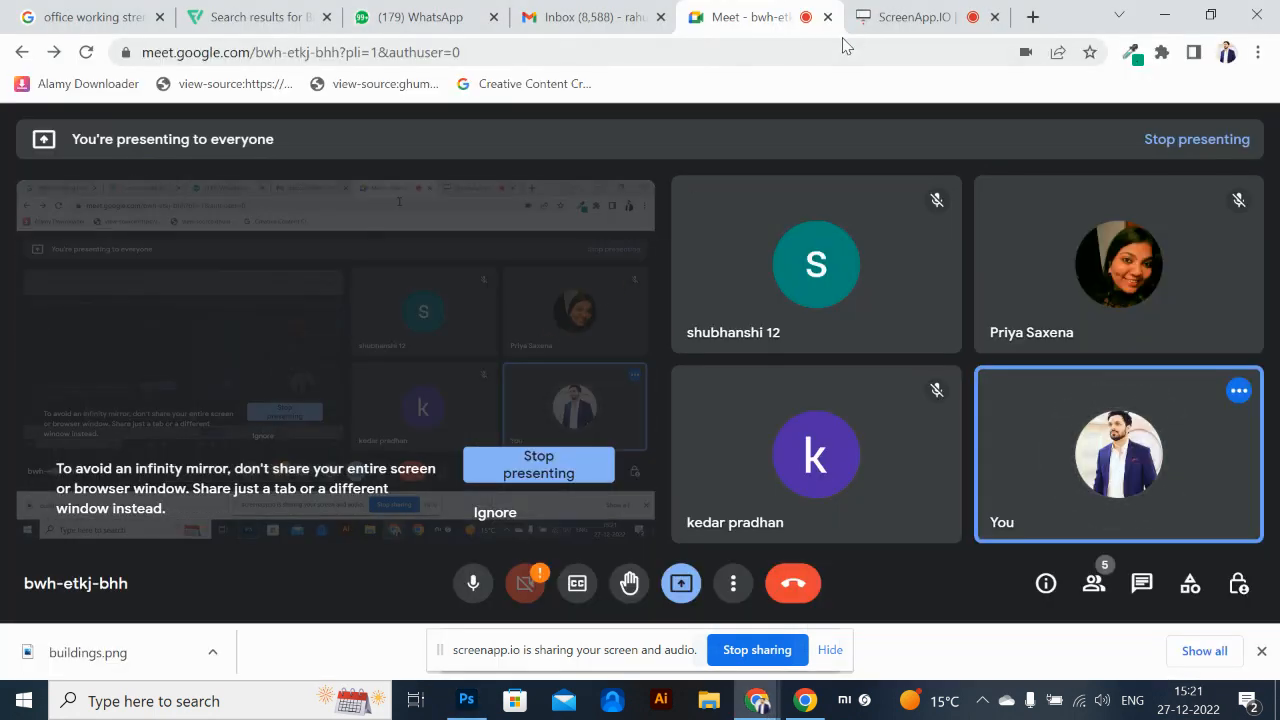
pyautogui.click(1033, 17)
pyautogui.click(753, 62)
pyautogui.write('DOVE')
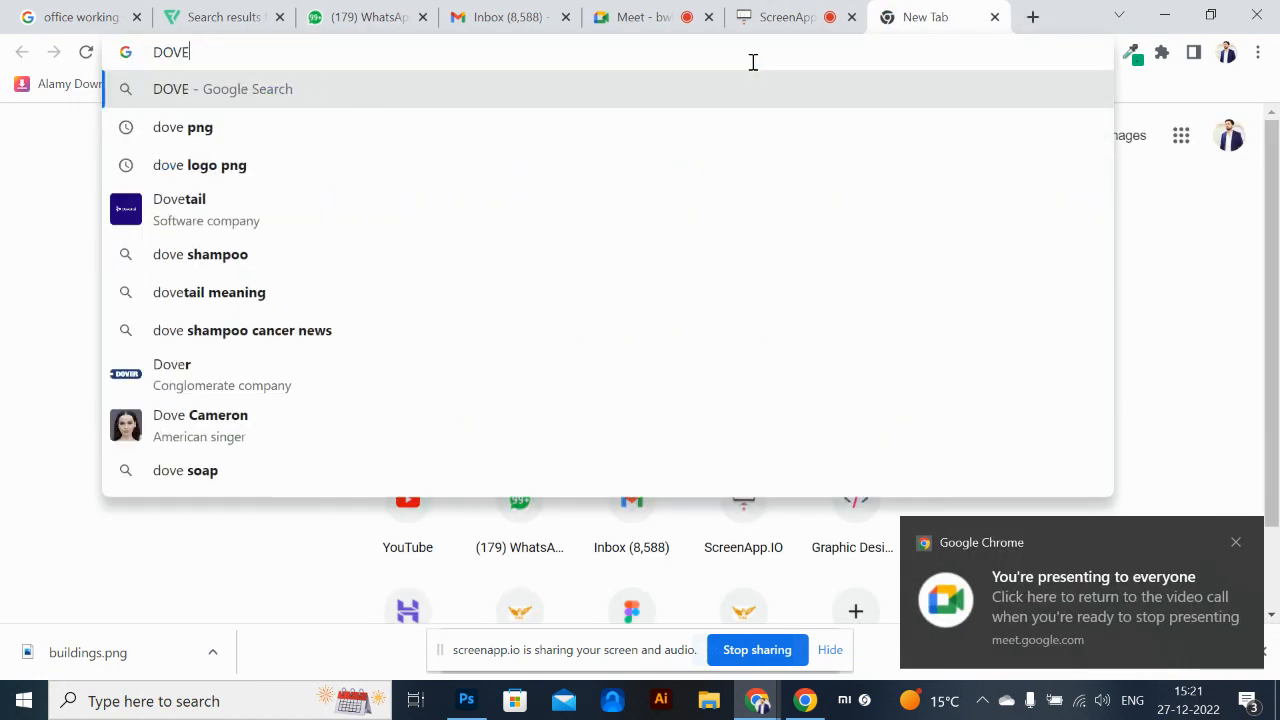
pyautogui.press('Down')
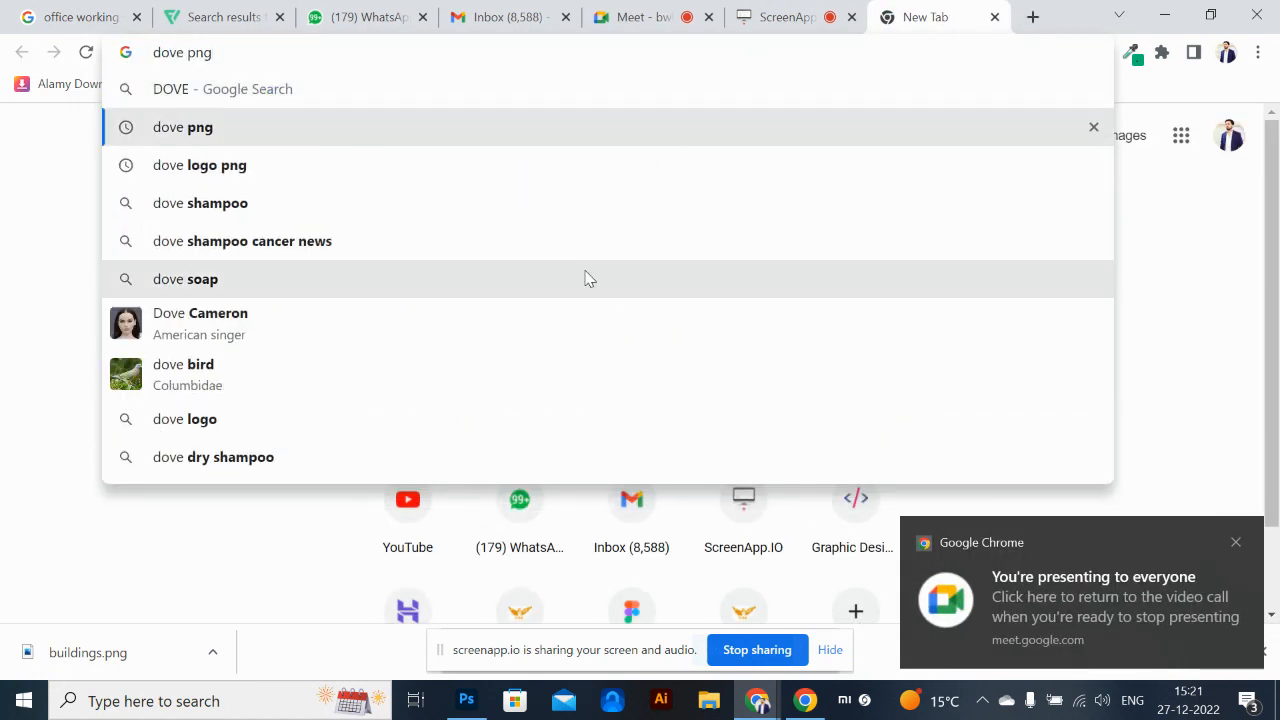
pyautogui.write('LOGO')
pyautogui.press('Return')
# Save the StickPNG Dove logo as a PNG in the ravi folder under its suggested file name
pyautogui.click(232, 437)
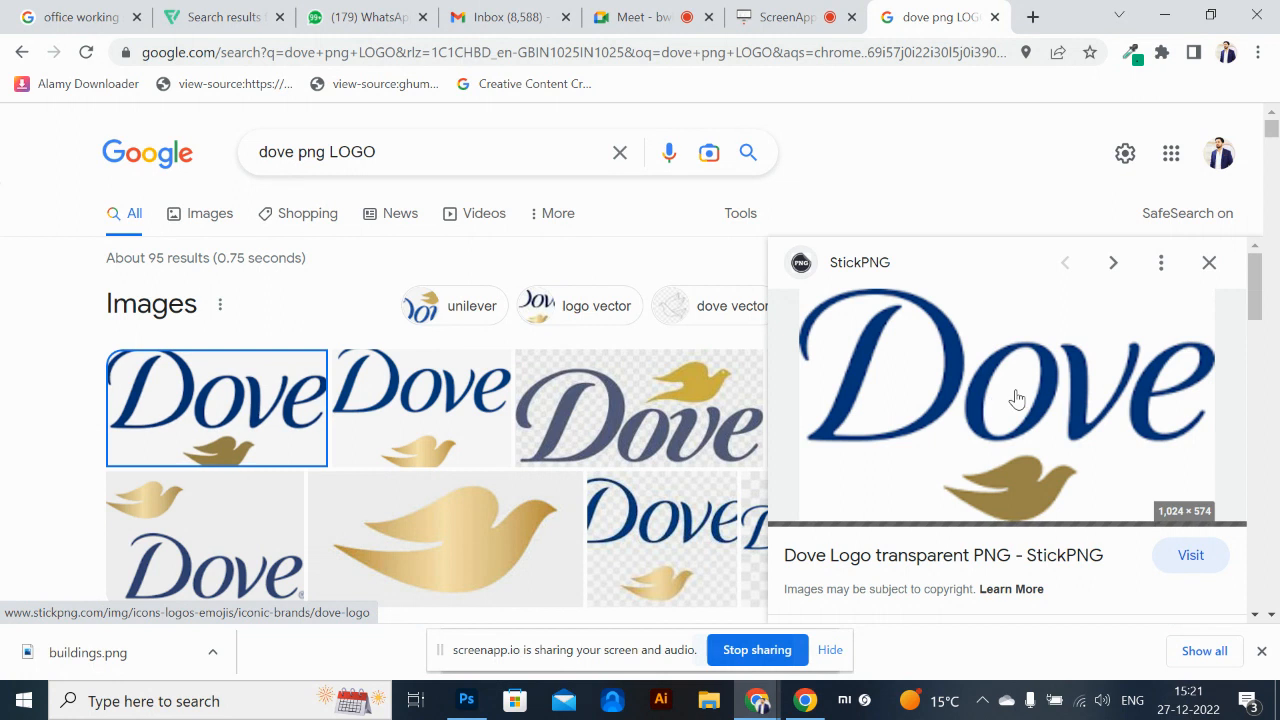
pyautogui.rightClick(1005, 396)
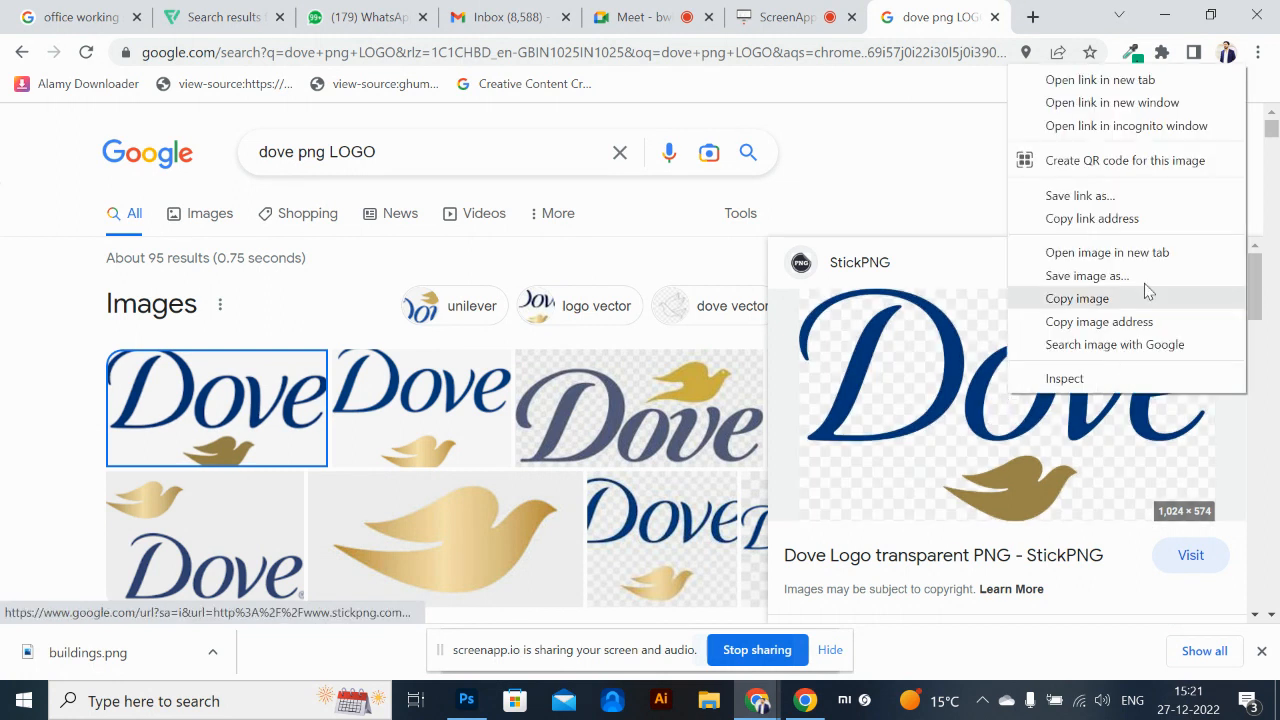
pyautogui.click(1137, 287)
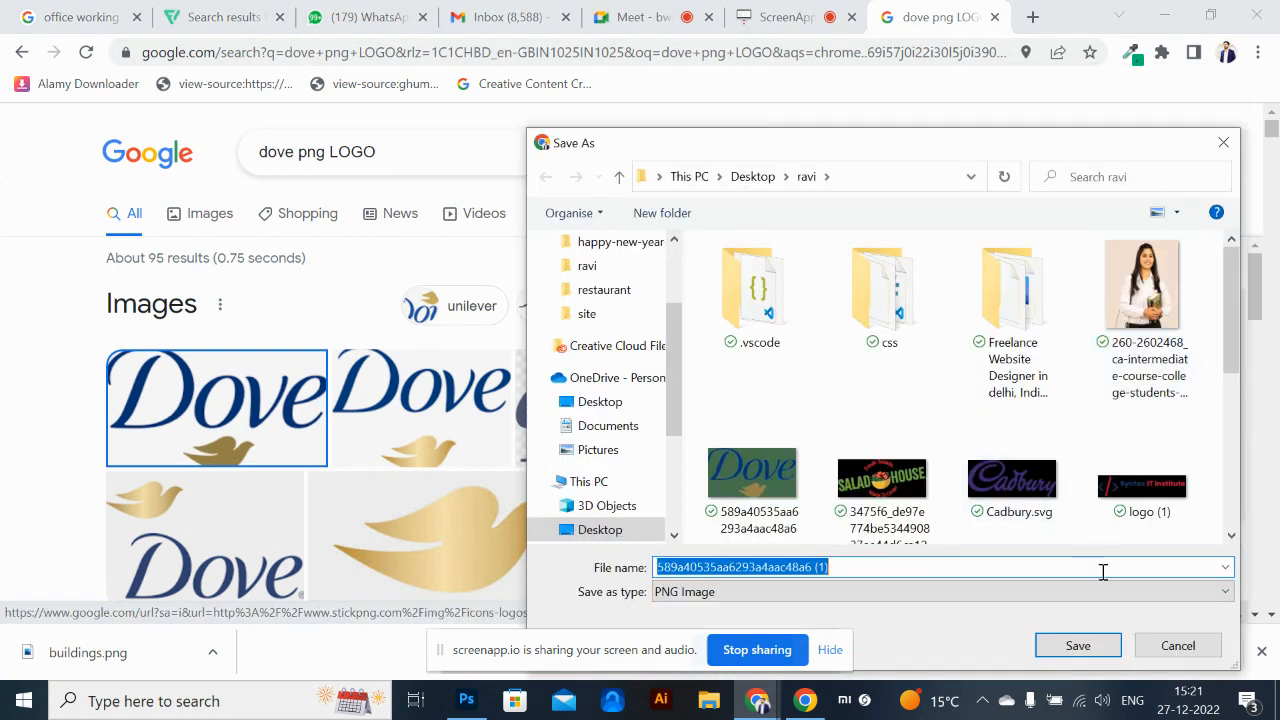
pyautogui.click(1088, 645)
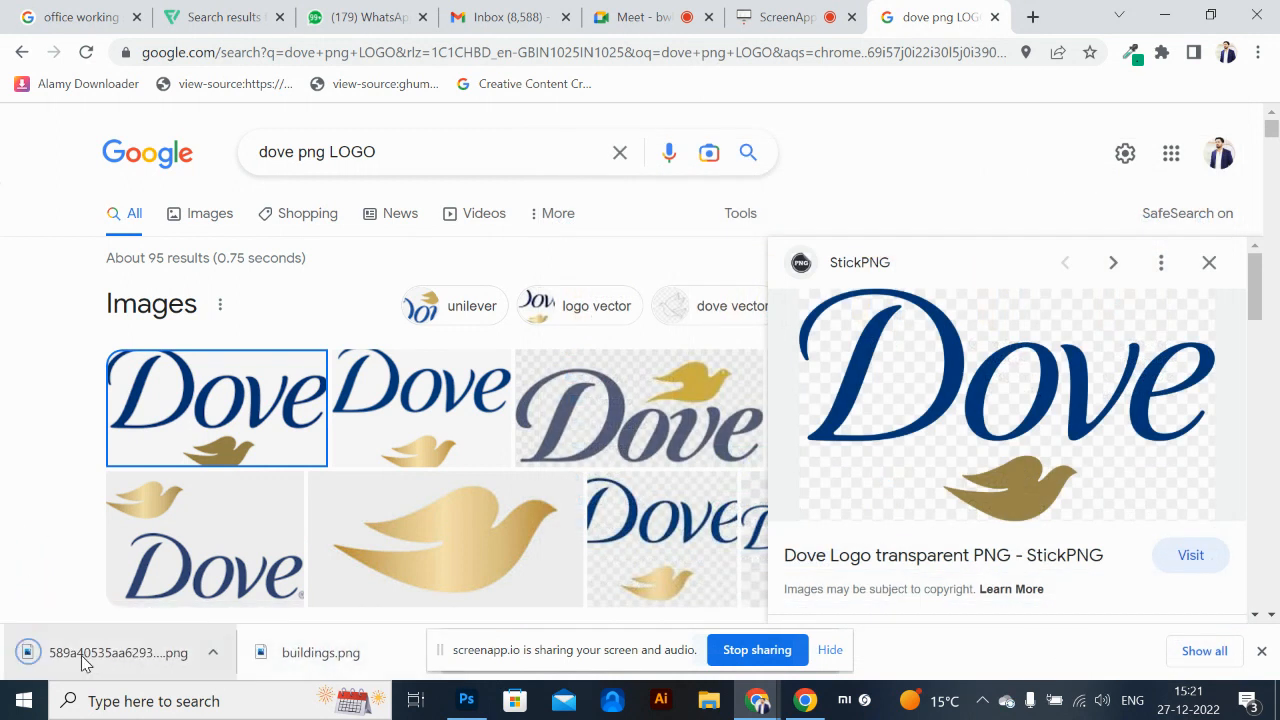
# Place the downloaded Dove logo into the Photoshop document, small and centred on the beveled ellipse
pyautogui.moveTo(88, 653); pyautogui.dragTo(477, 388)
pyautogui.hotkey('alt', 'Tab')
pyautogui.moveTo(697, 257); pyautogui.dragTo(541, 382)
pyautogui.press('Return')
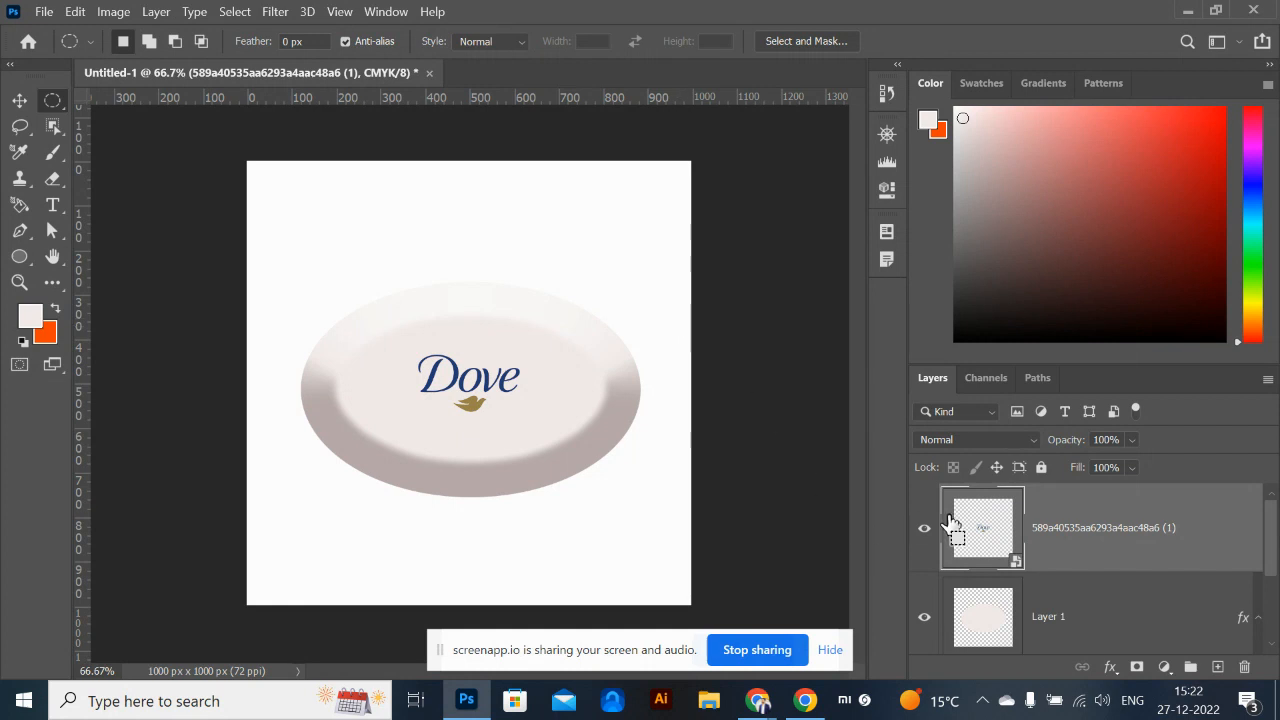
# Load the Dove logo's outline as a selection and make the beveled ellipse's layer active
pyautogui.keyDown('ctrl'); pyautogui.click(983, 530); pyautogui.keyUp('ctrl')
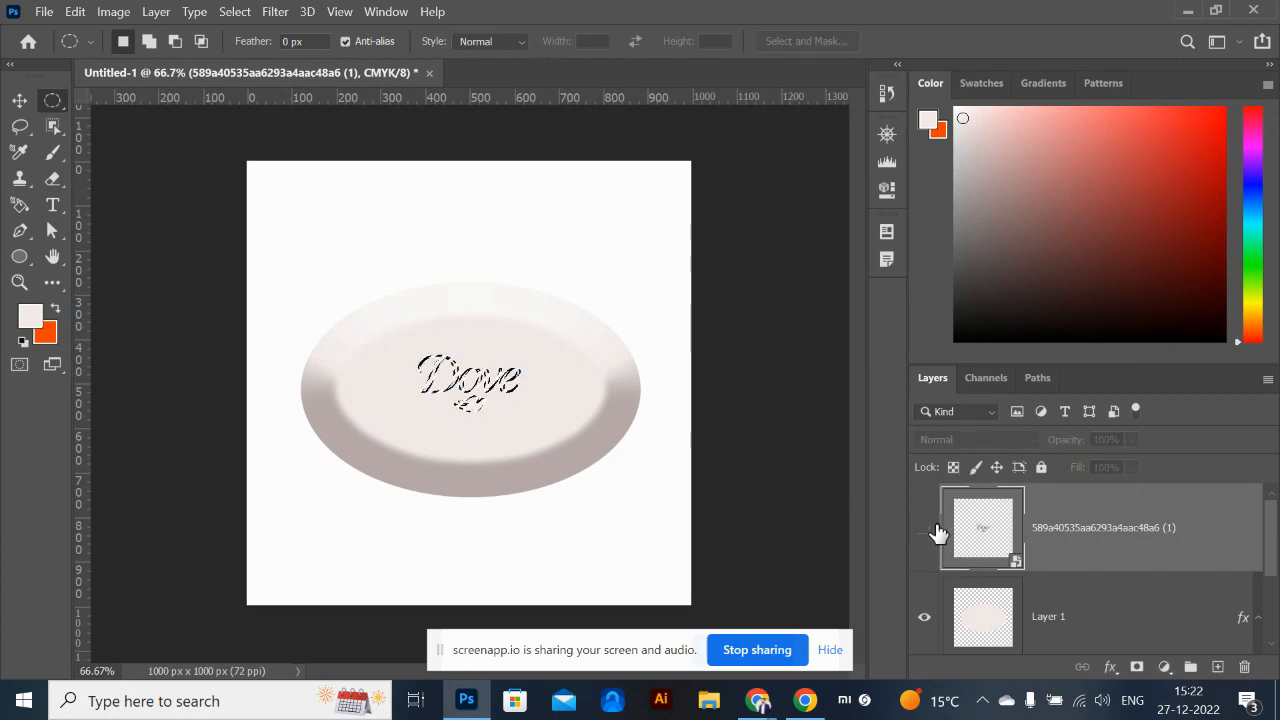
pyautogui.click(1097, 614)
# Try copying the logo-shaped selection from the beveled ellipse to its own layer, and undo the copy
pyautogui.hotkey('ctrl', 'j')
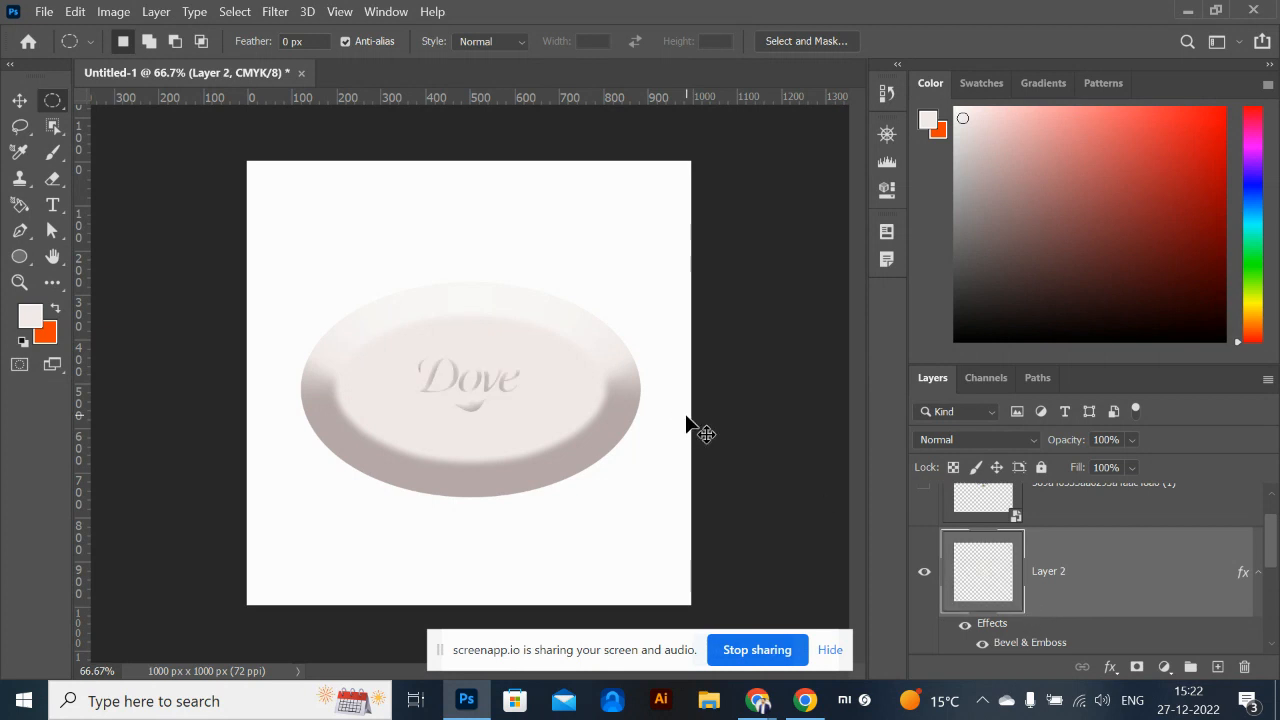
pyautogui.hotkey('ctrl', '+')
pyautogui.hotkey('ctrl', '+')
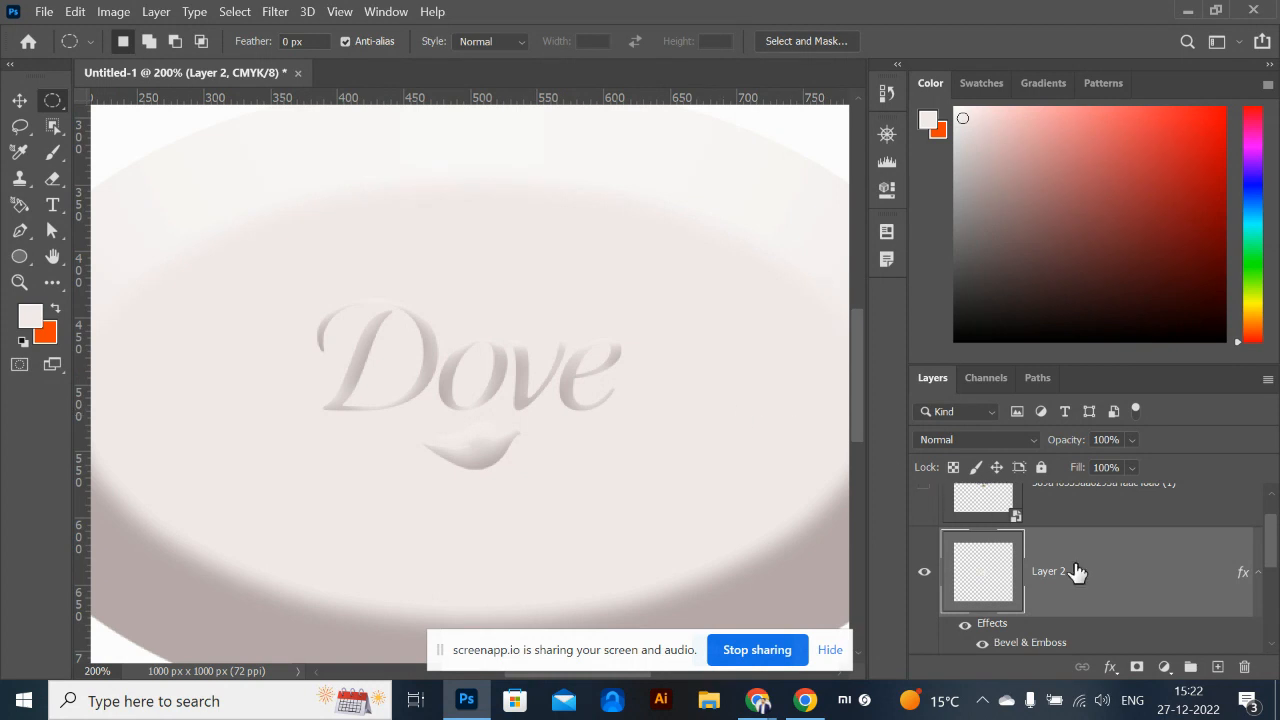
pyautogui.hotkey('ctrl', 'z')
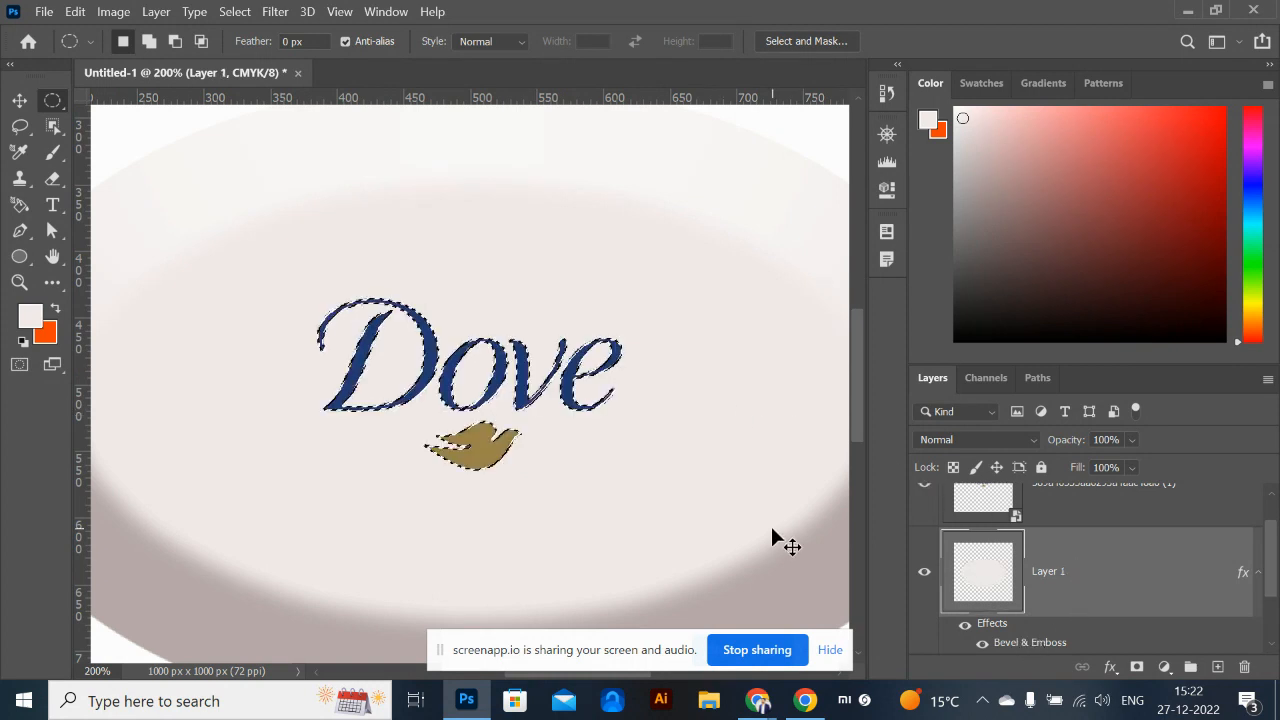
# Hide the logo layer, fill the logo-shaped selection with the pale foreground colour on a new layer, and deselect it
pyautogui.scroll(1, 930, 550)
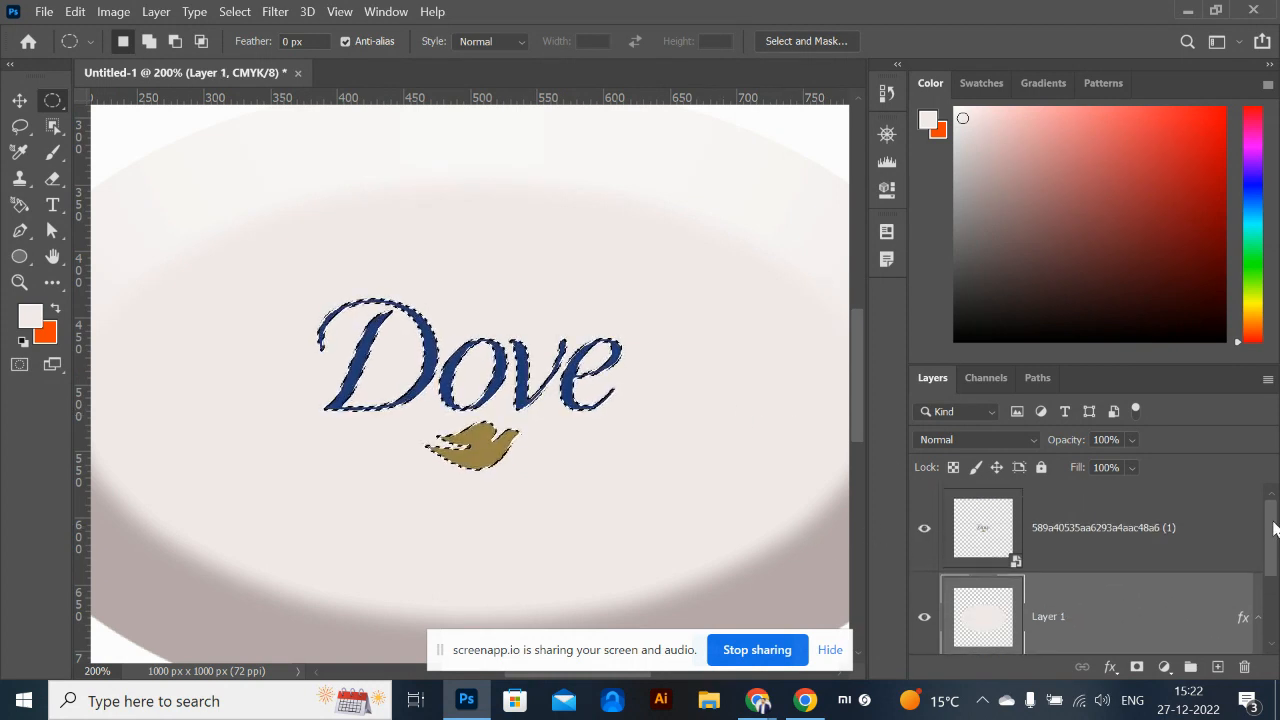
pyautogui.click(918, 540)
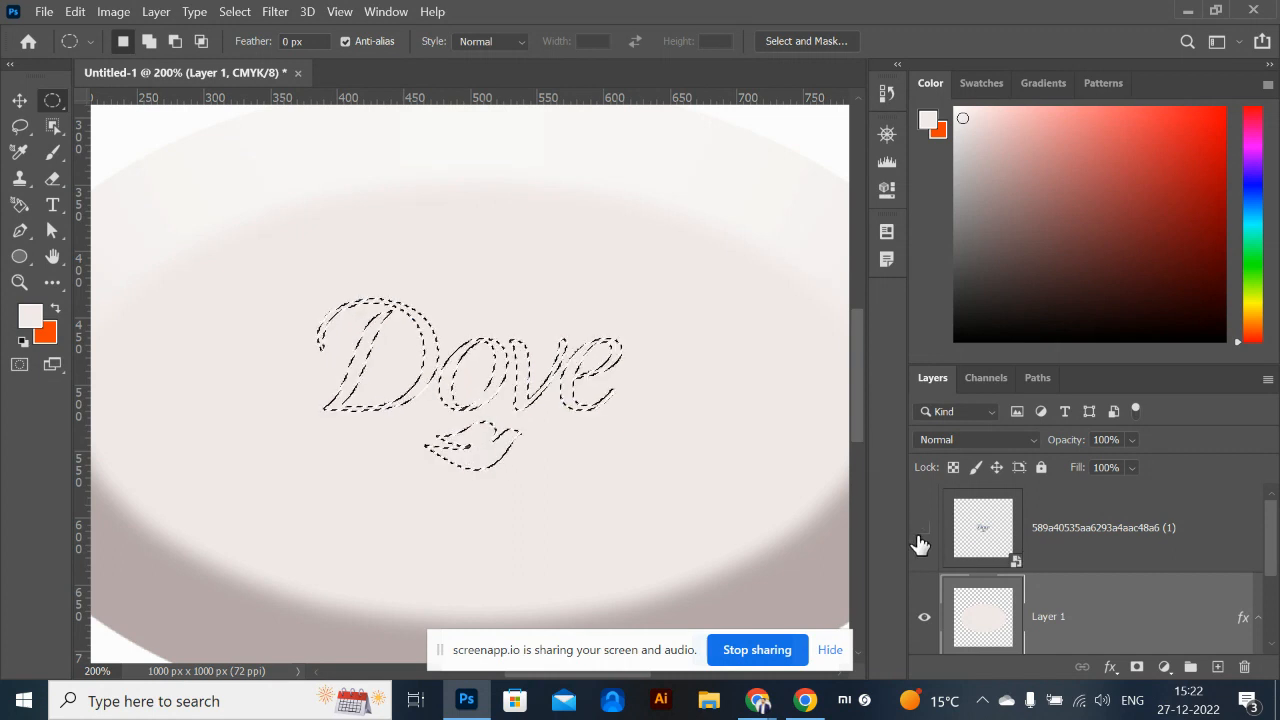
pyautogui.click(1217, 667)
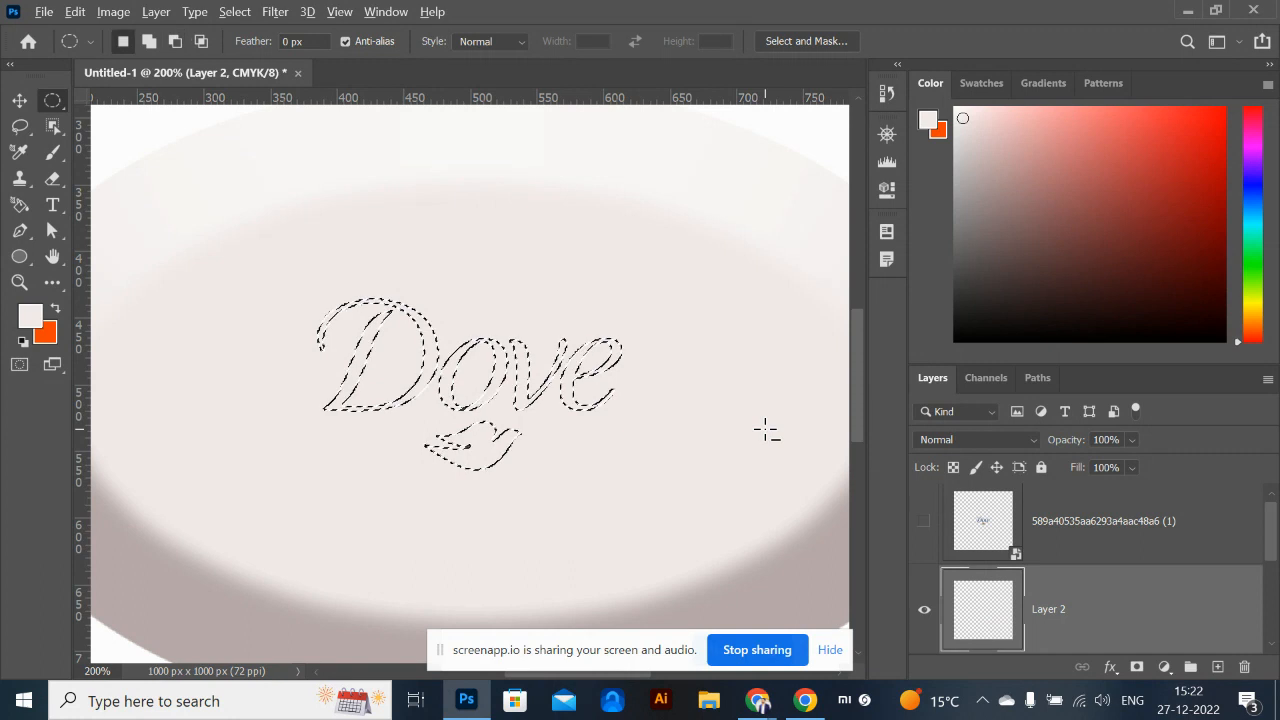
pyautogui.hotkey('ctrl', 'd')
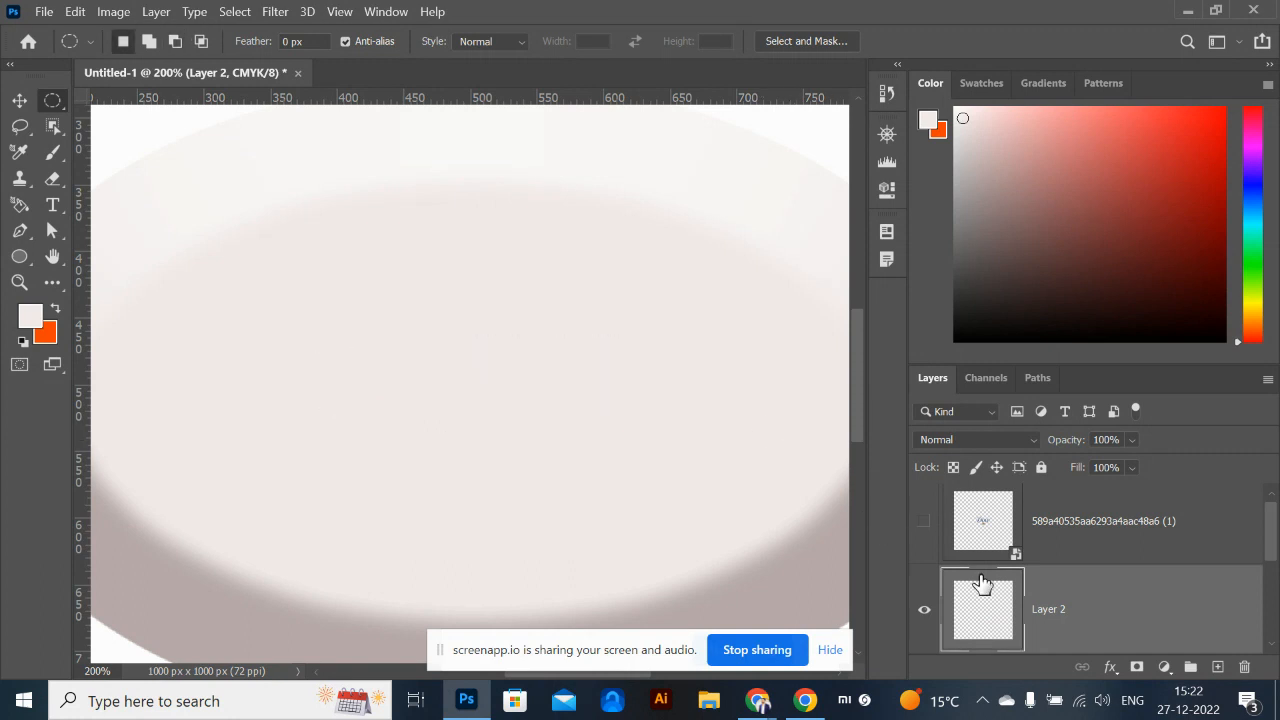
# Add a Bevel & Emboss effect with the Emboss style to the pale logo shape's layer
pyautogui.click(1110, 667)
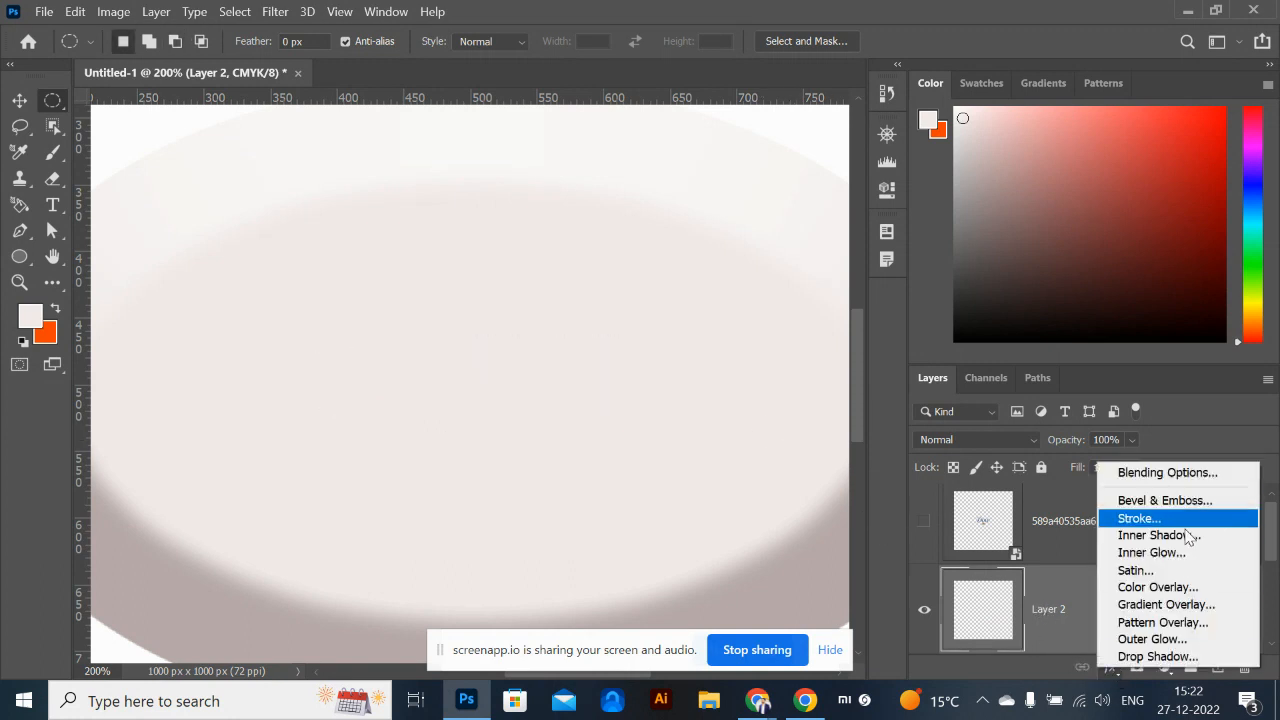
pyautogui.click(1165, 501)
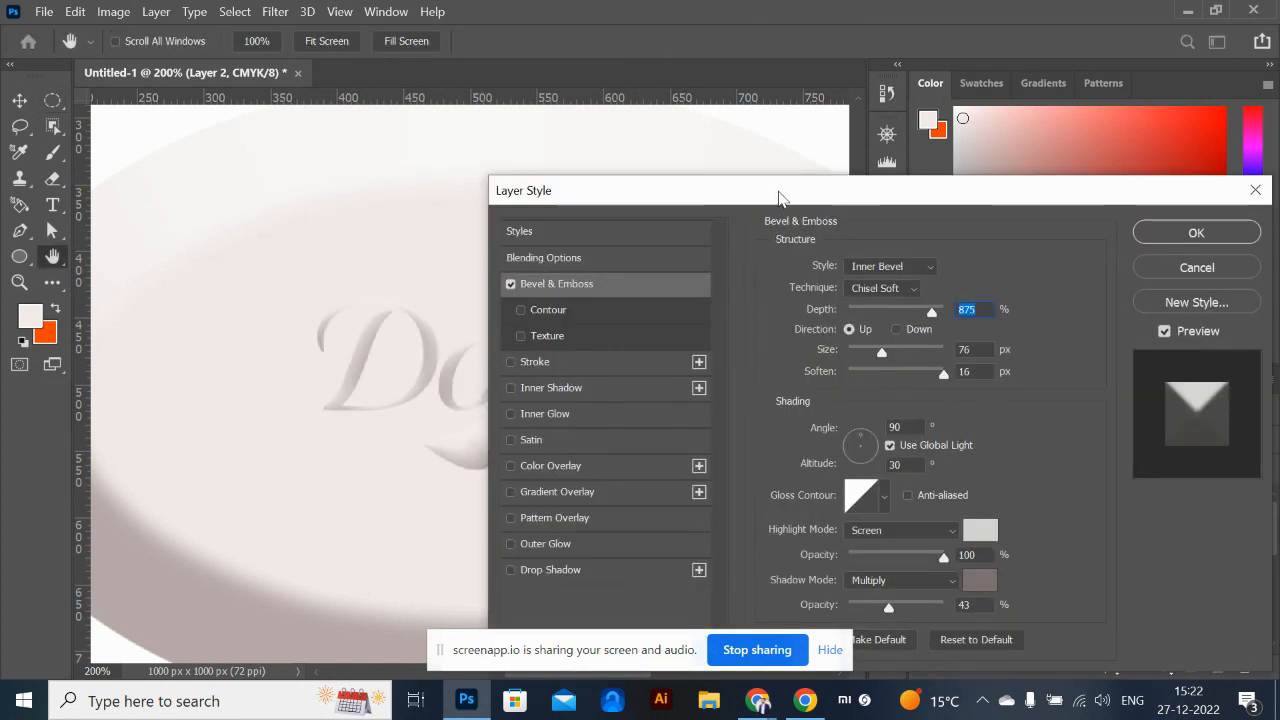
pyautogui.moveTo(777, 199); pyautogui.dragTo(984, 133)
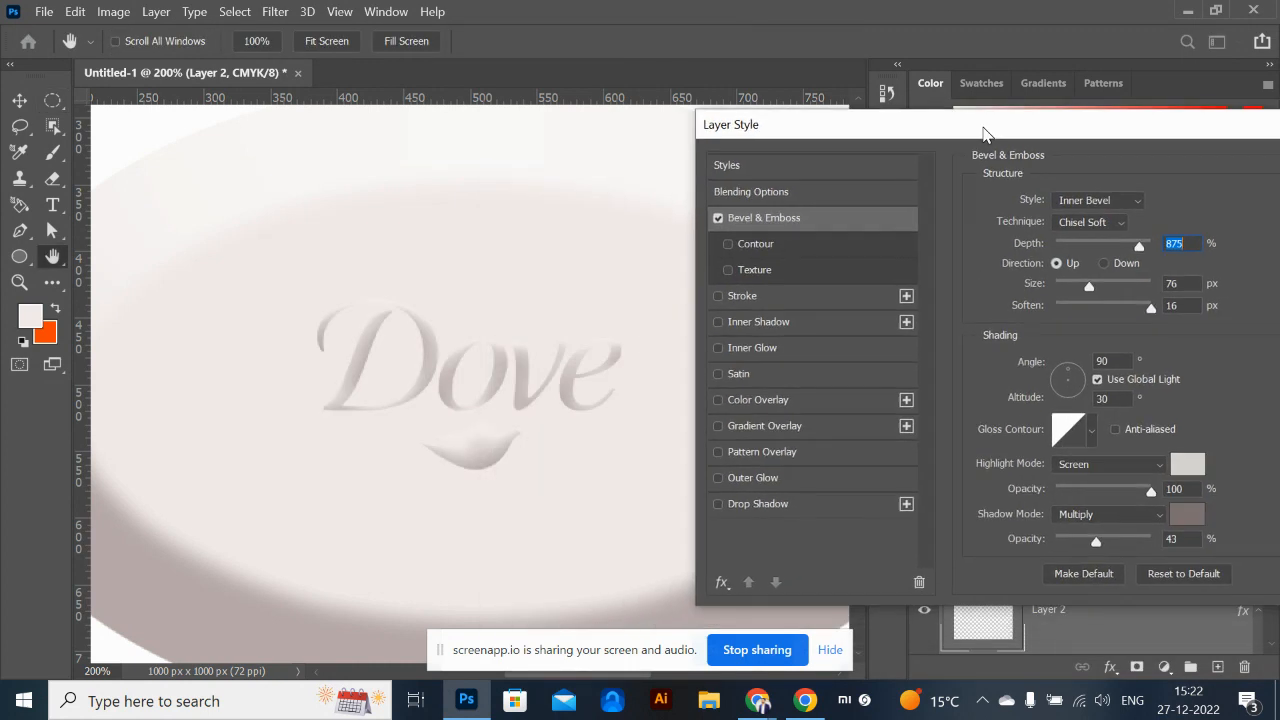
pyautogui.click(1103, 204)
pyautogui.click(1086, 247)
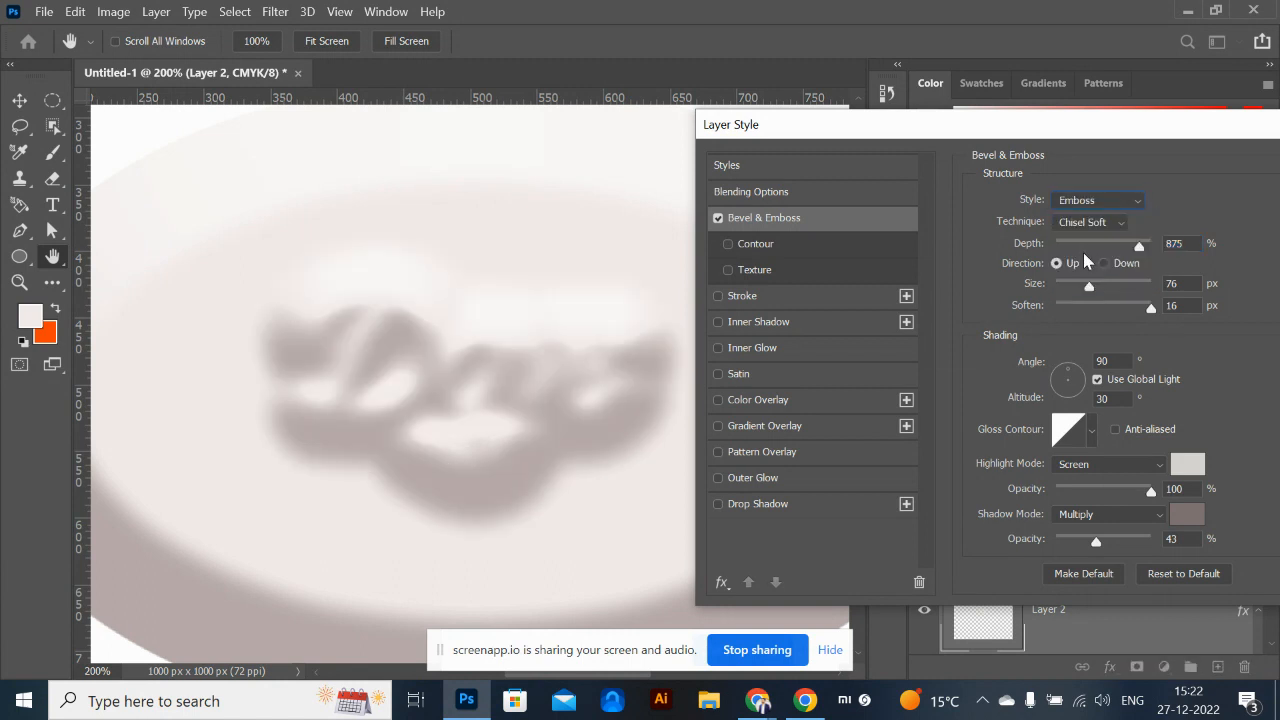
# Set the logo's emboss to Size 16 px, Depth 74% and Soften 5 px
pyautogui.click(1068, 287)
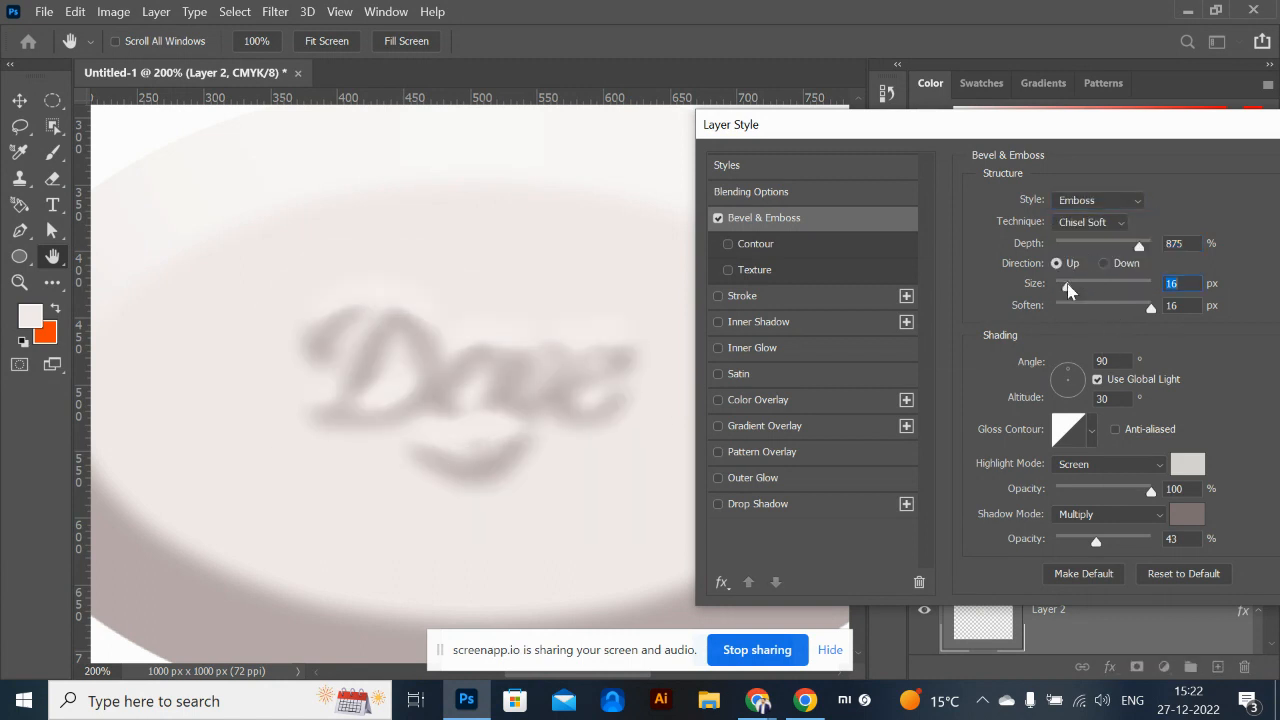
pyautogui.moveTo(1081, 241); pyautogui.dragTo(1063, 247)
pyautogui.moveTo(1092, 307)
pyautogui.mouseDown()
pyautogui.moveTo(1058, 308)
pyautogui.moveTo(1097, 304)
pyautogui.moveTo(1074, 302)
pyautogui.mouseUp()
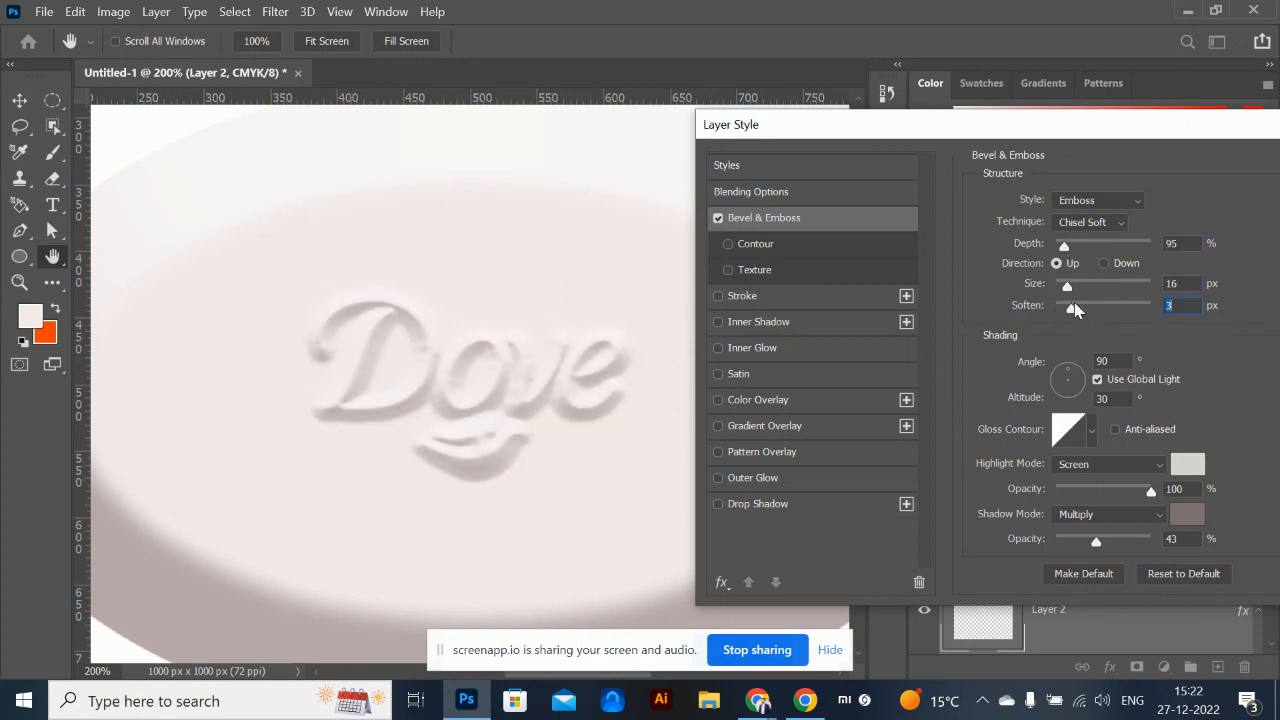
pyautogui.moveTo(1066, 246)
pyautogui.mouseDown()
pyautogui.moveTo(1080, 248)
pyautogui.moveTo(1065, 250)
pyautogui.mouseUp()
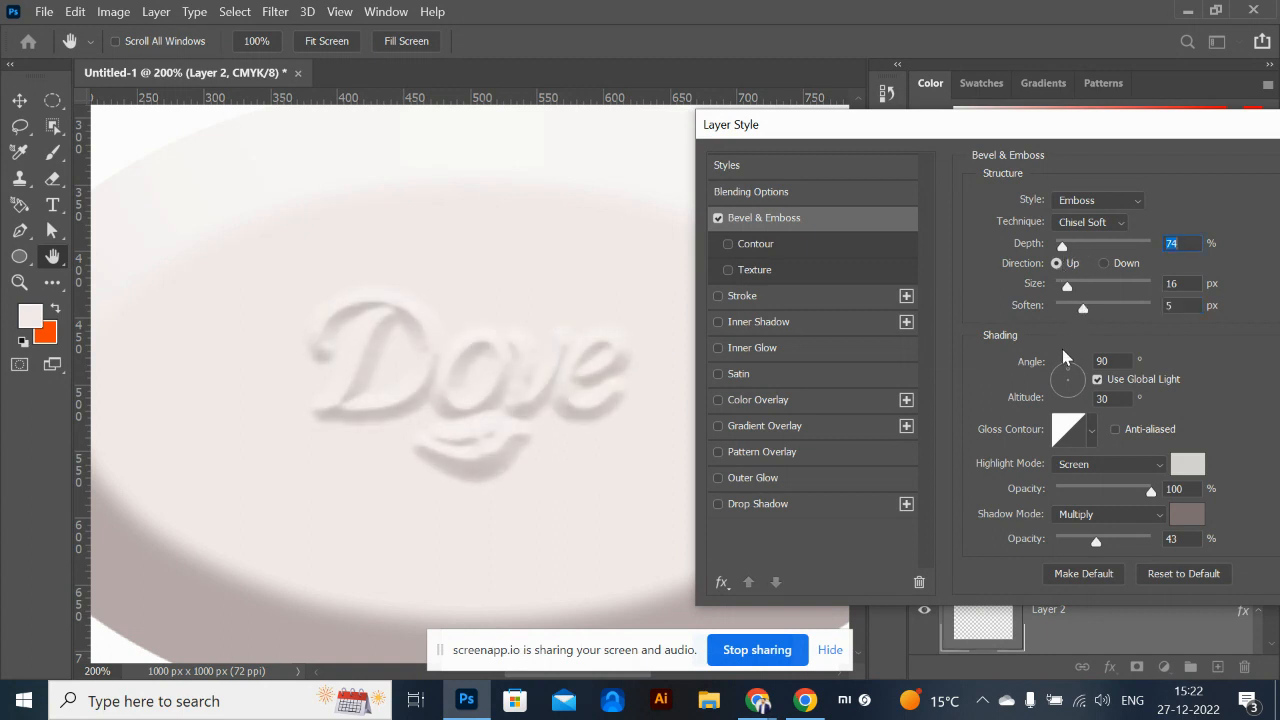
# Try the Pillow Emboss style on the logo shape, and switch back to Emboss
pyautogui.click(1090, 201)
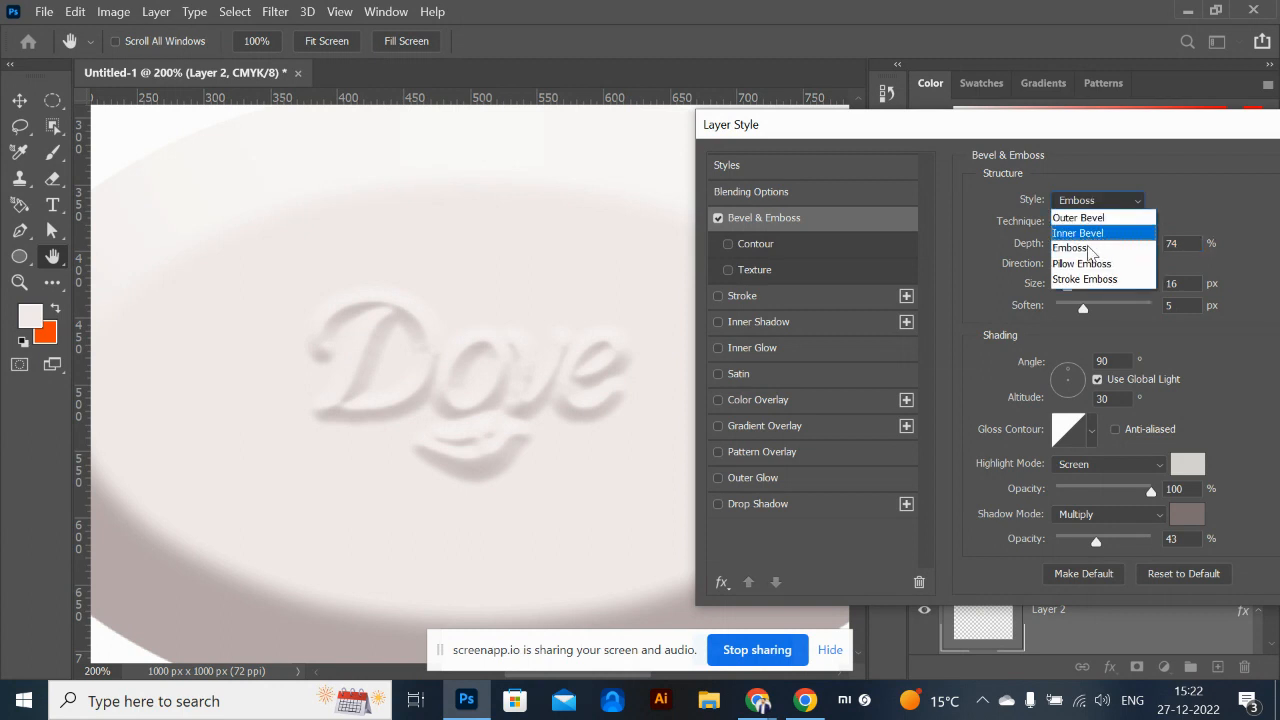
pyautogui.click(1085, 258)
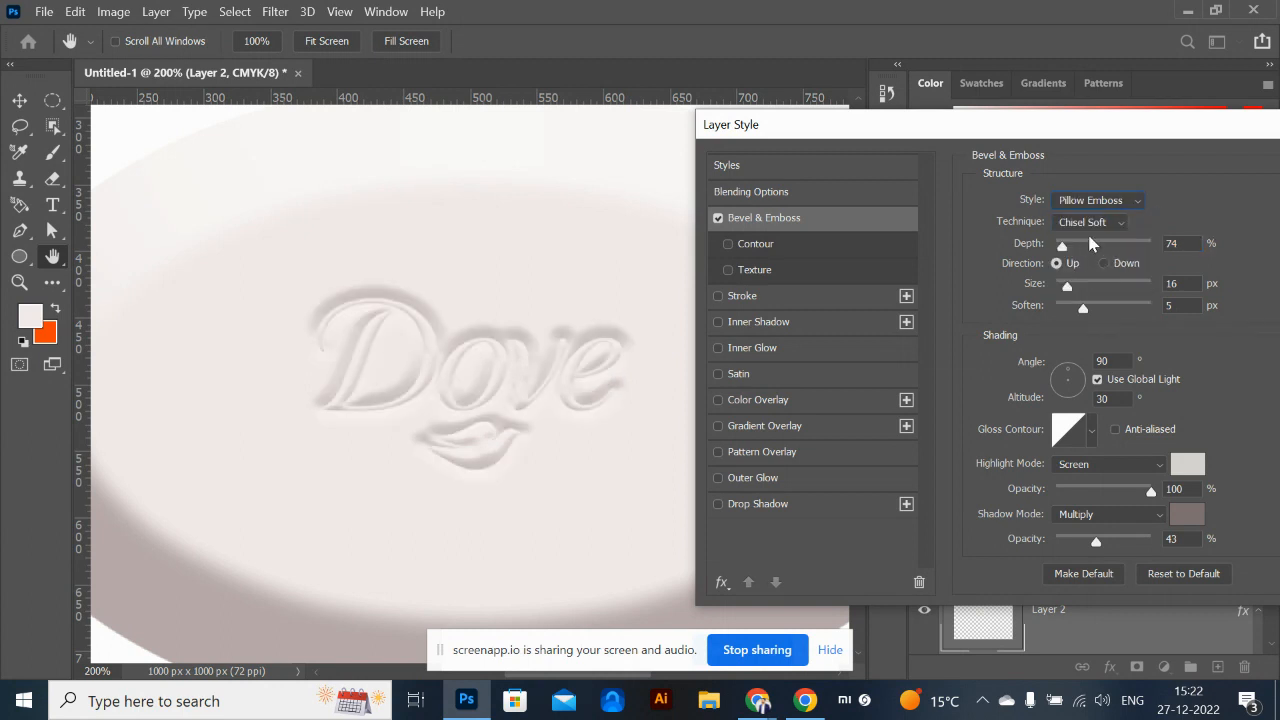
pyautogui.click(1098, 228)
pyautogui.click(1098, 228)
pyautogui.click(1104, 205)
pyautogui.click(1088, 251)
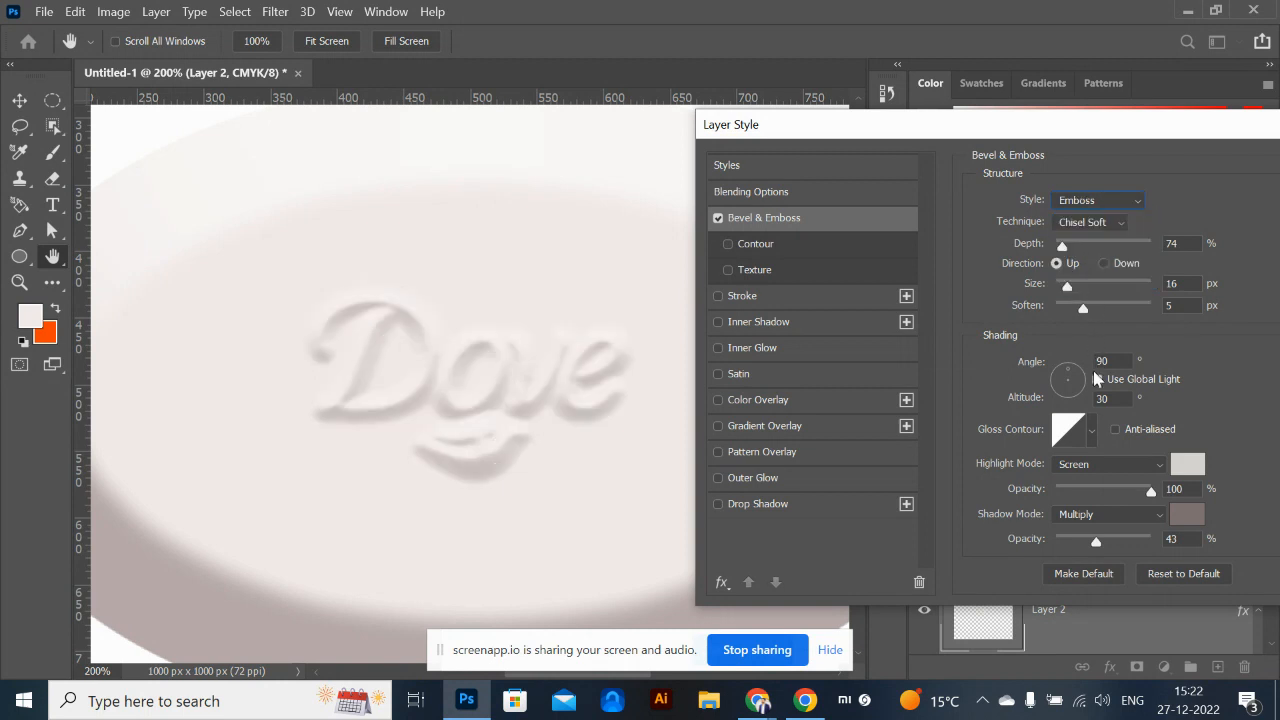
# Add a Drop Shadow in grey a0a3a2 to the embossed logo shape and apply the layer style
pyautogui.click(757, 504)
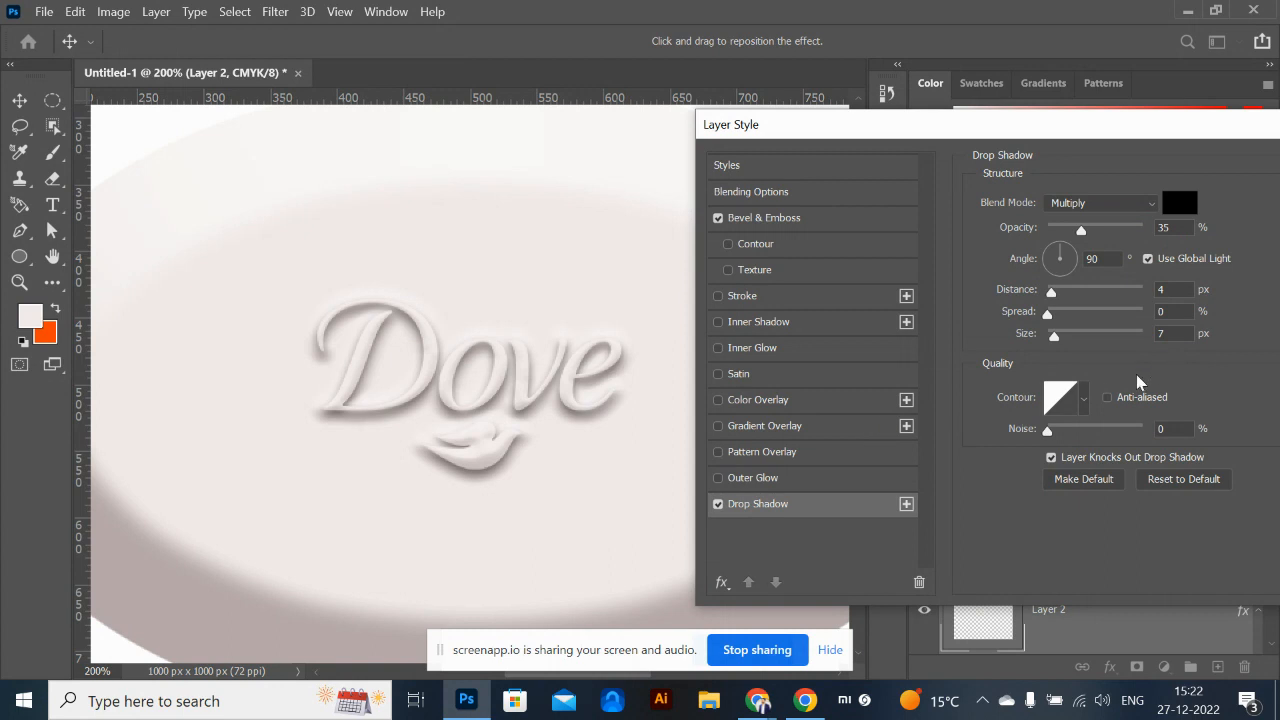
pyautogui.click(1179, 203)
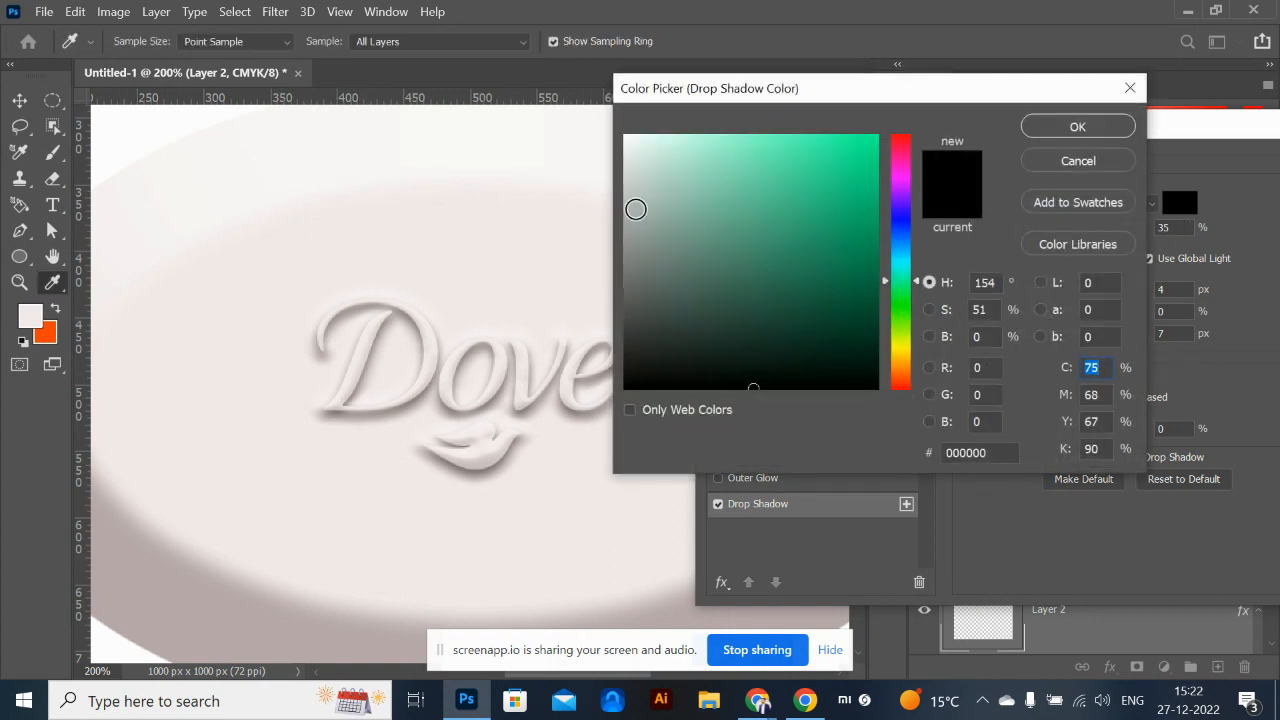
pyautogui.click(634, 183)
pyautogui.click(642, 211)
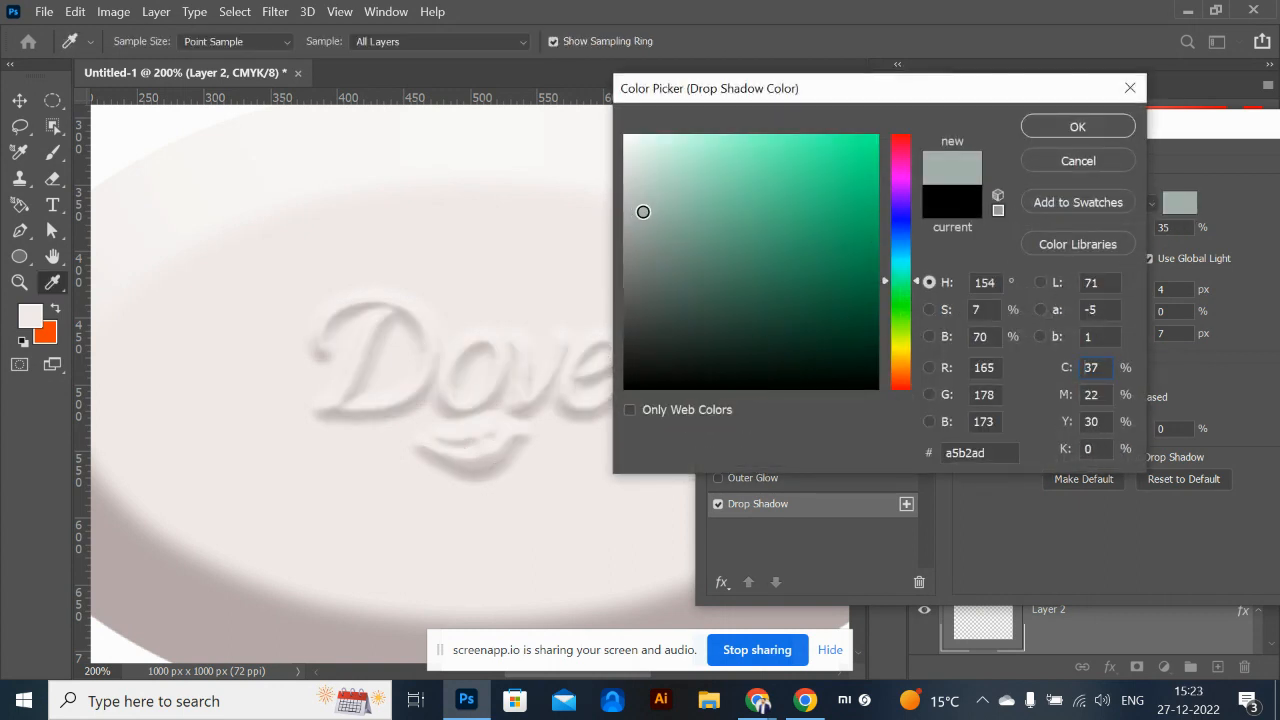
pyautogui.click(628, 227)
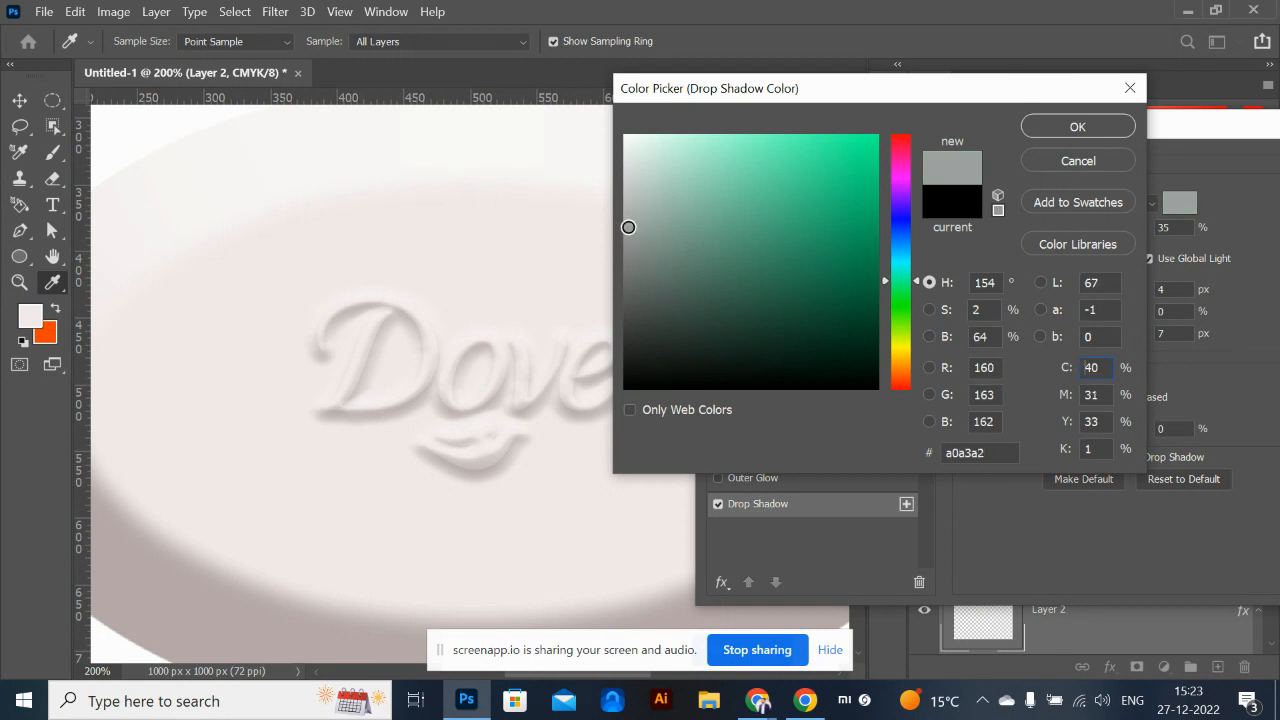
pyautogui.click(1078, 127)
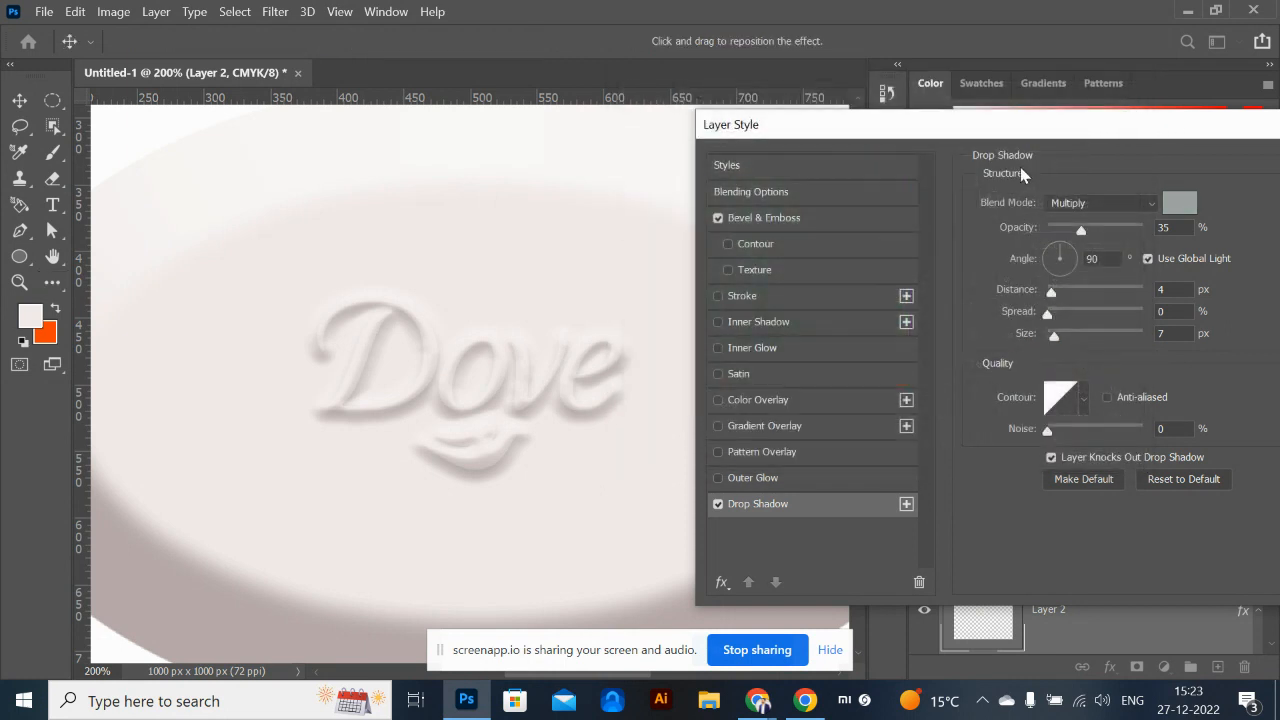
pyautogui.moveTo(1176, 143); pyautogui.dragTo(851, 143)
pyautogui.click(1077, 174)
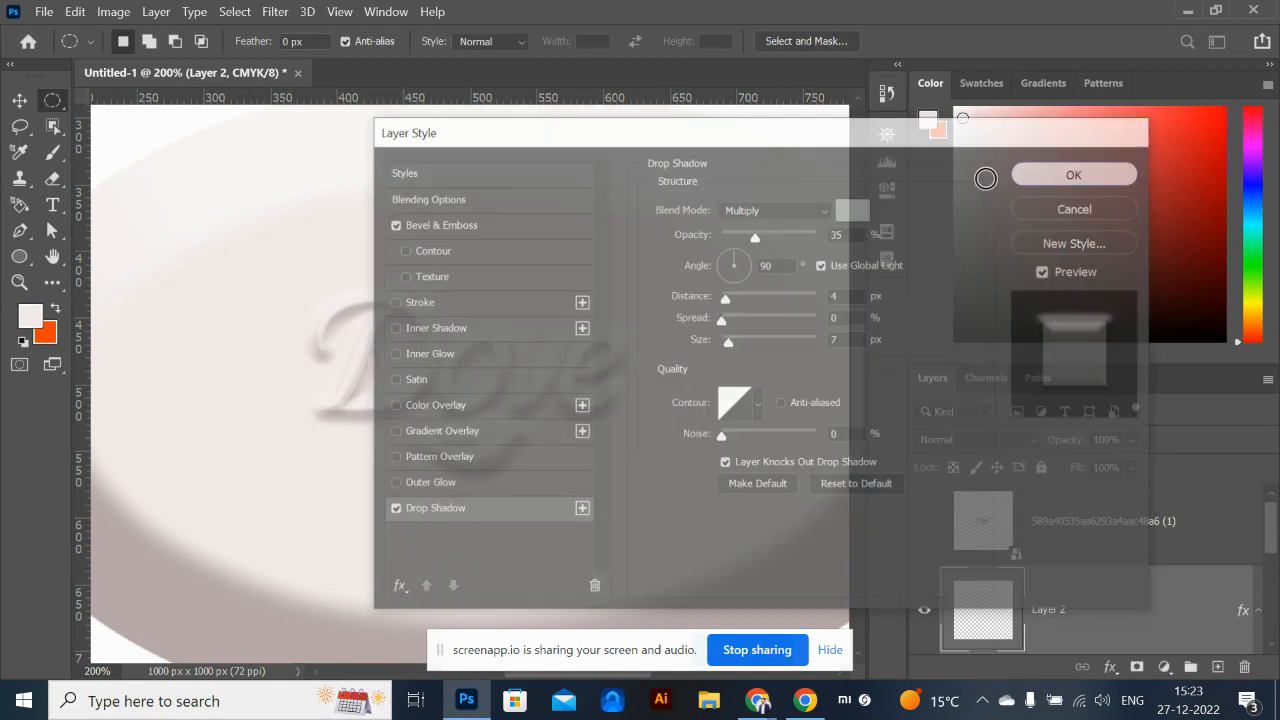
pyautogui.hotkey('ctrl', '-')
pyautogui.hotkey('ctrl', '-')
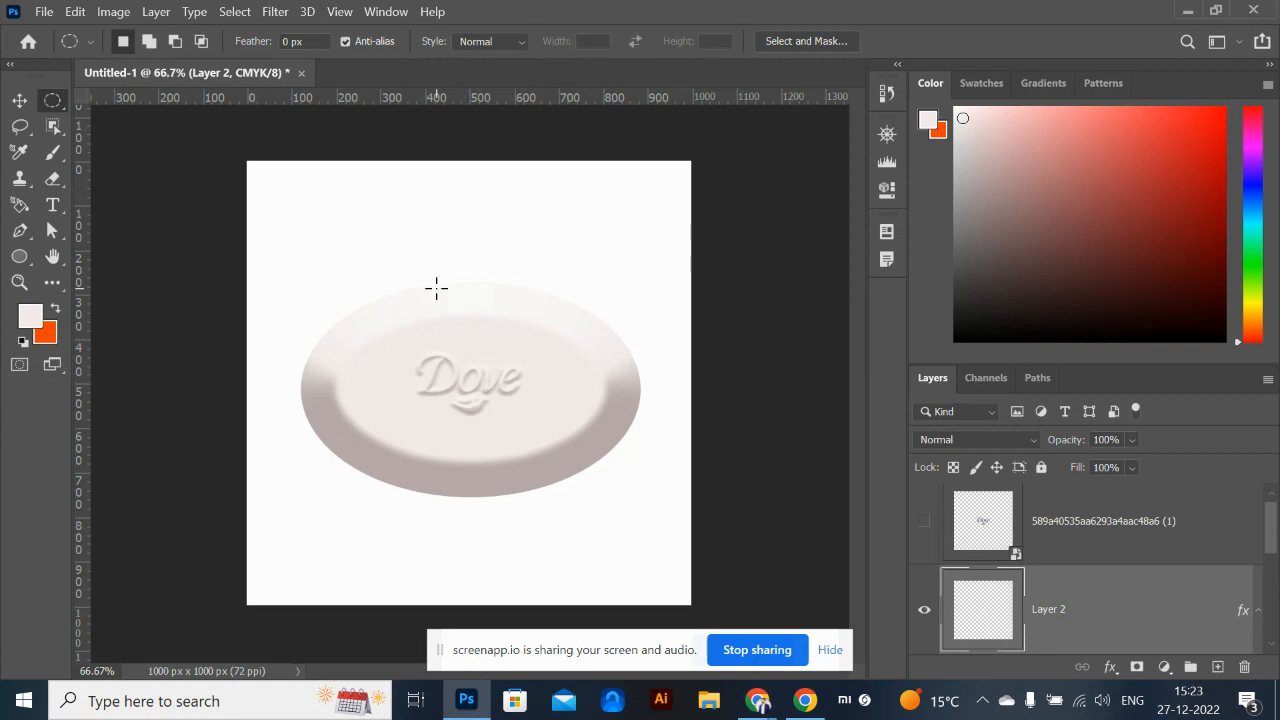
# Select the soap ellipse and the embossed logo together and move them slightly up on the canvas
pyautogui.click(19, 100)
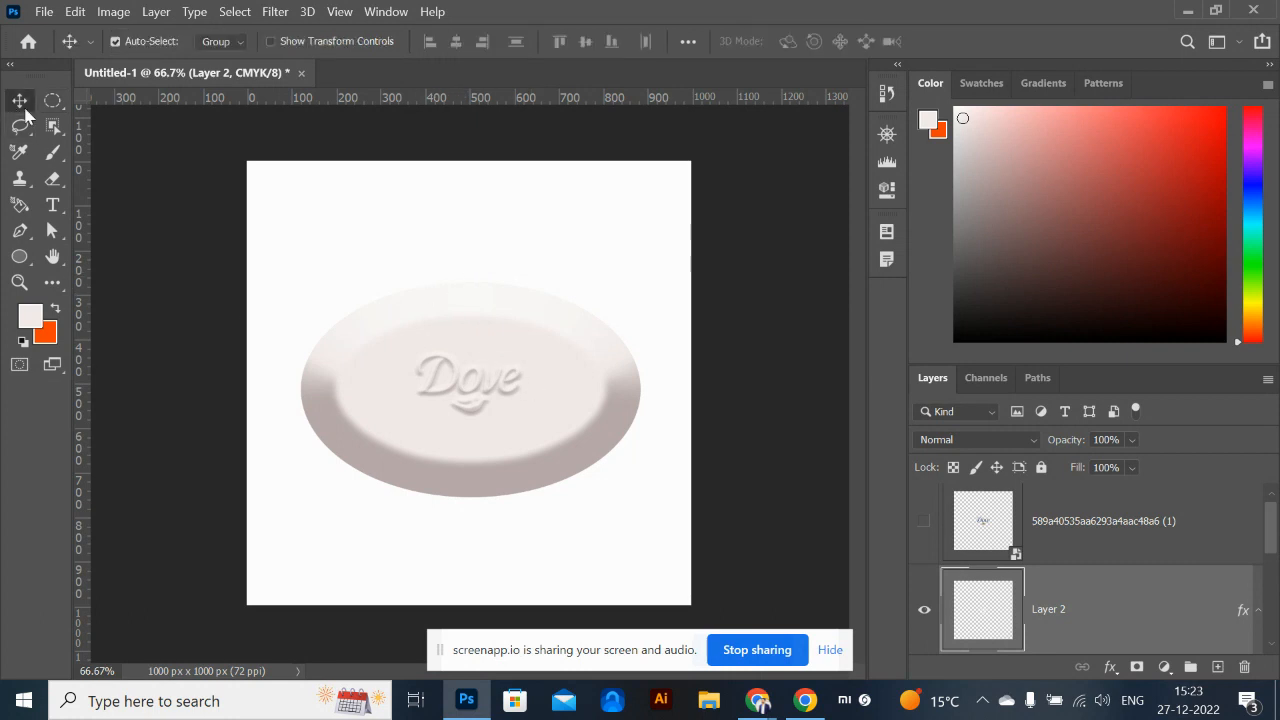
pyautogui.moveTo(269, 267); pyautogui.dragTo(683, 452)
pyautogui.moveTo(504, 425); pyautogui.dragTo(495, 384)
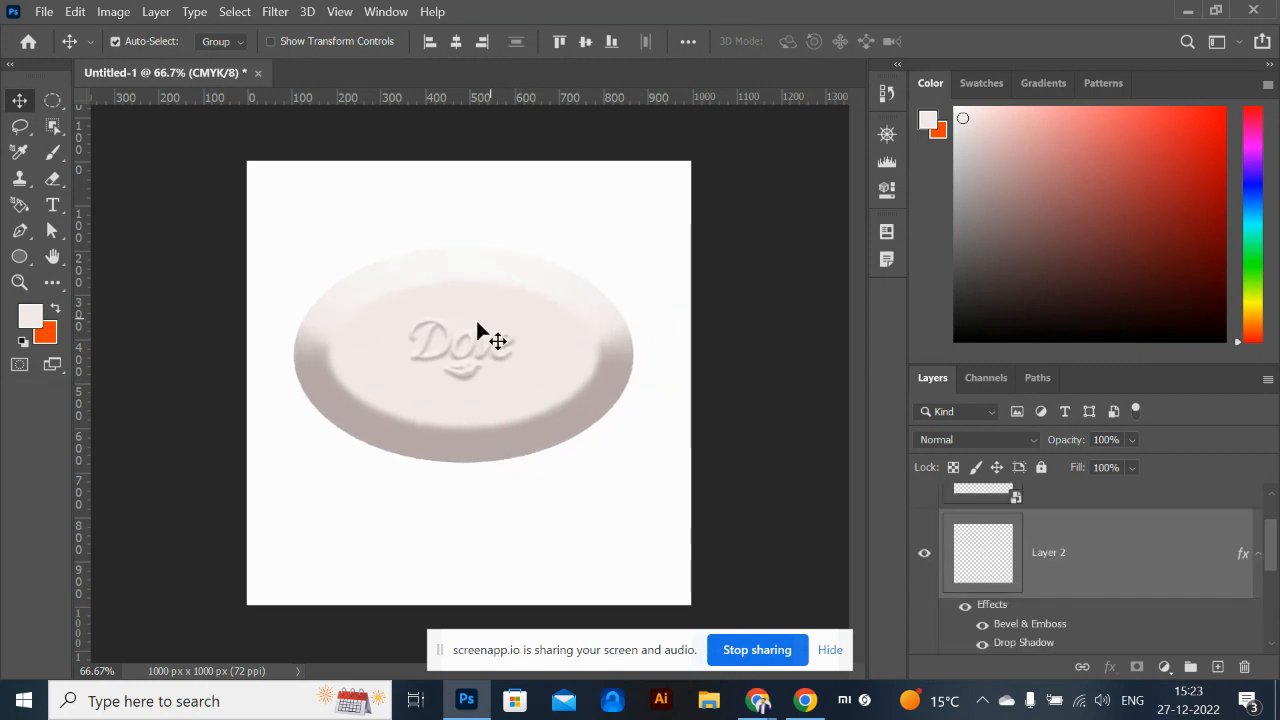
pyautogui.hotkey('ctrl', '+')
pyautogui.hotkey('ctrl', '+')
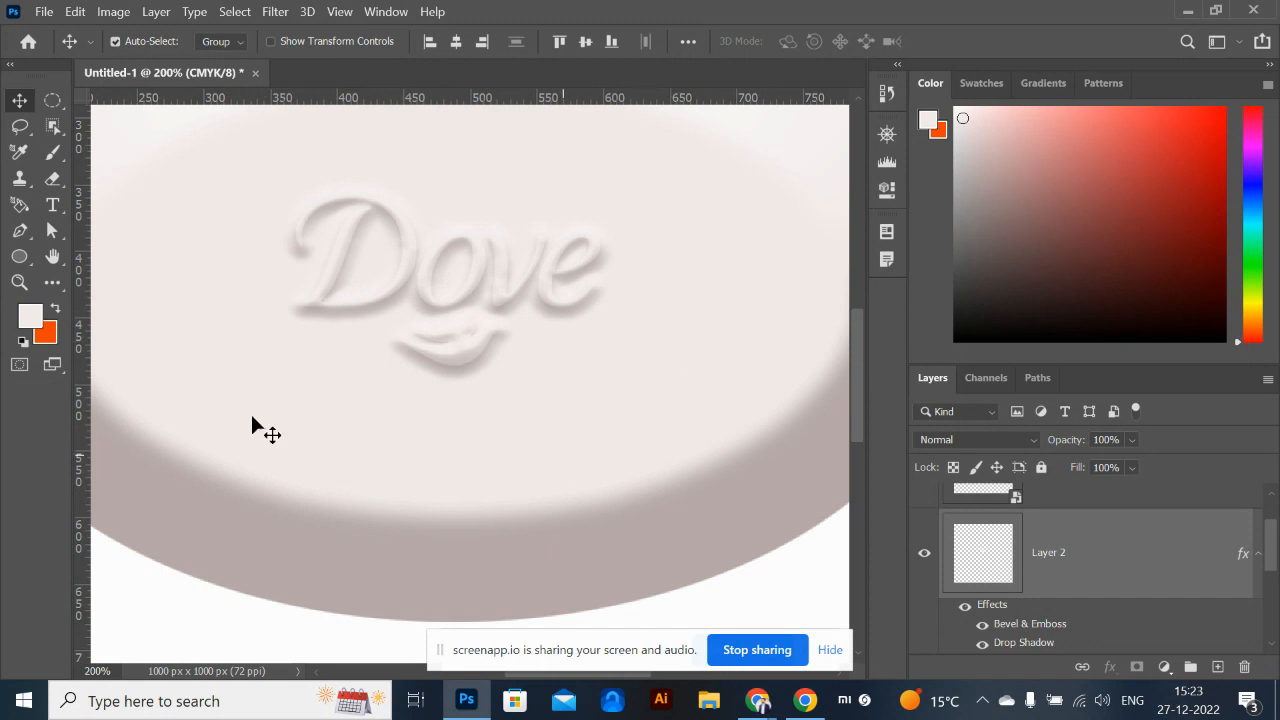
pyautogui.hotkey('ctrl', '-')
pyautogui.hotkey('ctrl', '-')
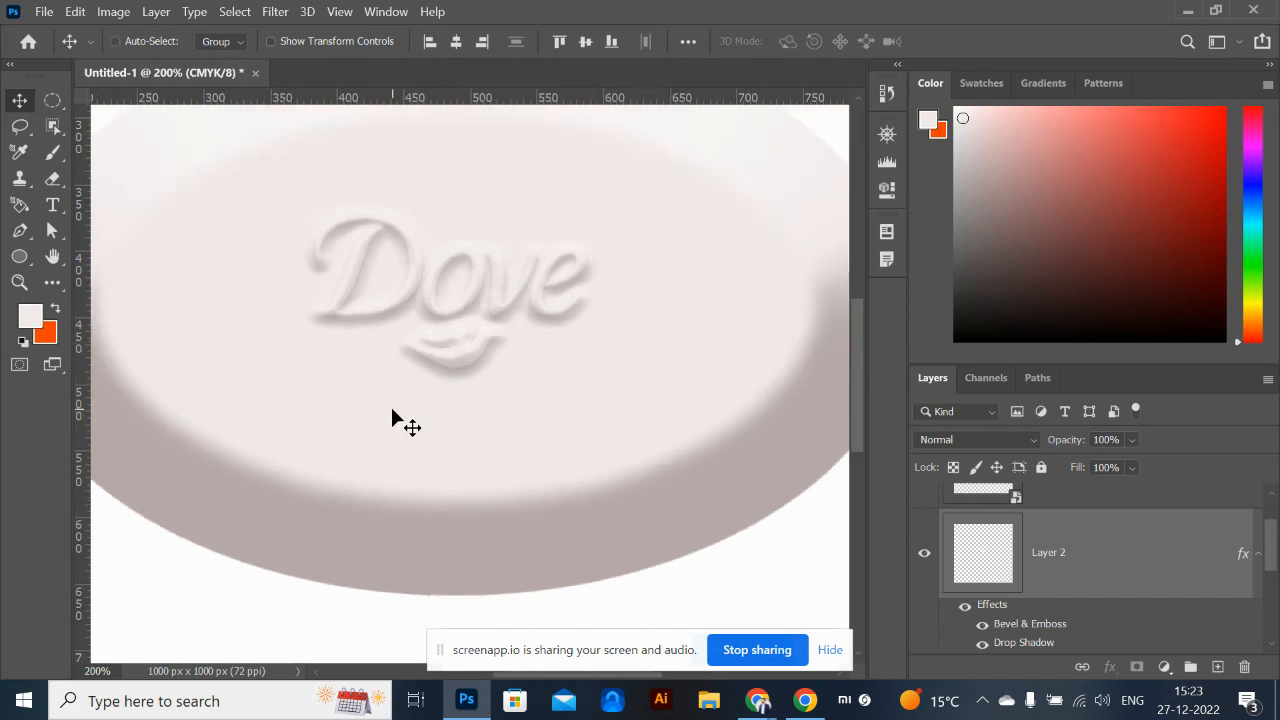
# Reselect the soap ellipse and logo together, shift them slightly down, and delete both layers
pyautogui.moveTo(298, 233); pyautogui.dragTo(562, 481)
pyautogui.moveTo(505, 395); pyautogui.dragTo(481, 425)
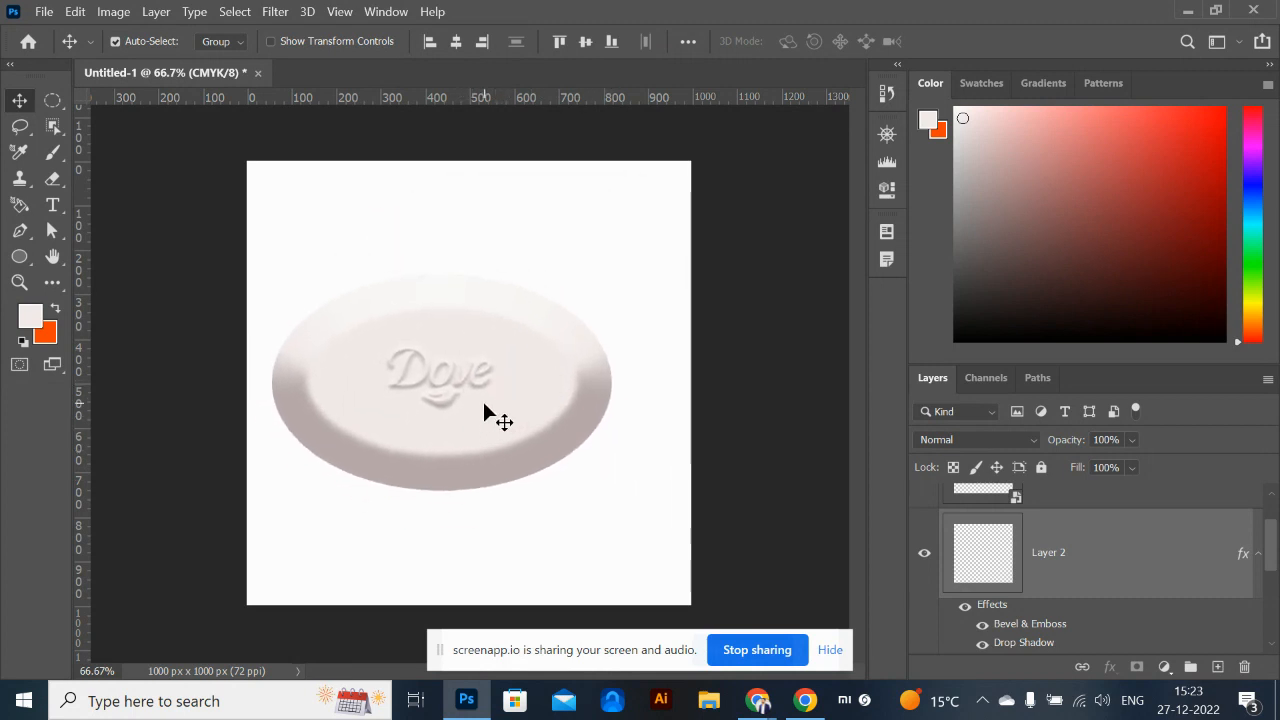
pyautogui.press('Delete')
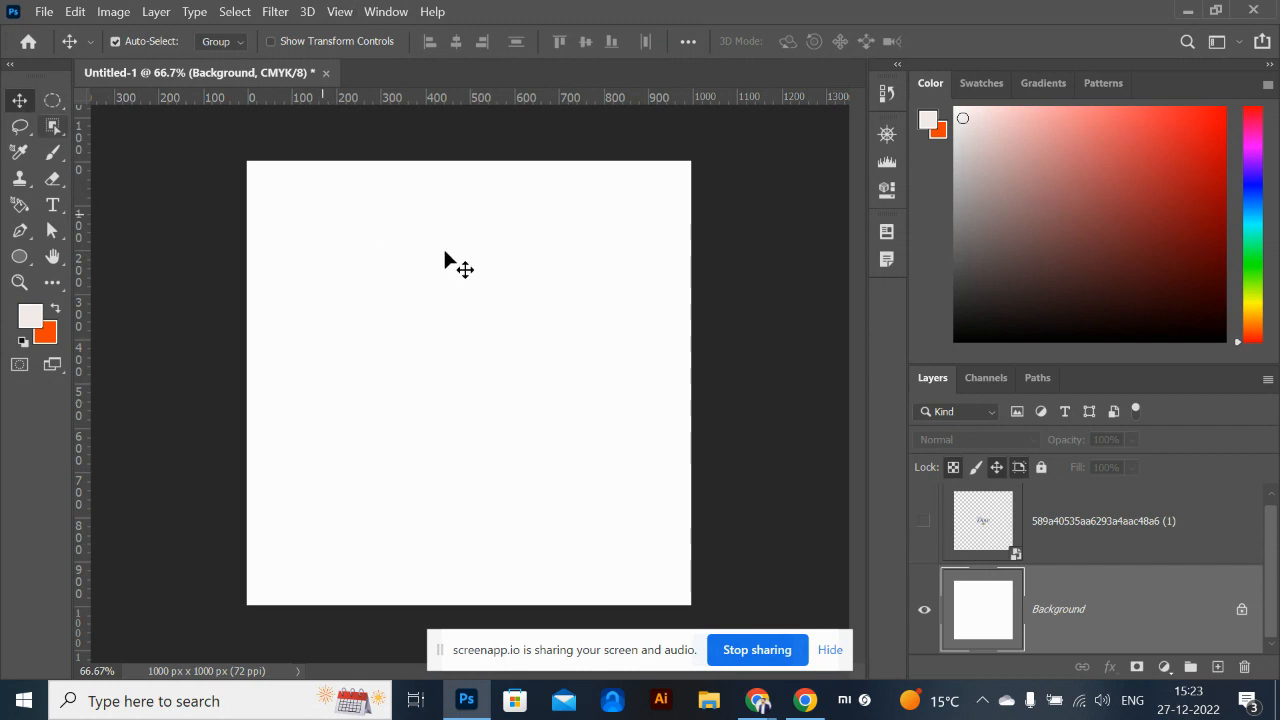
# Switch to Chrome and search Google Images for "man with white background"
pyautogui.hotkey('alt', 'Tab')
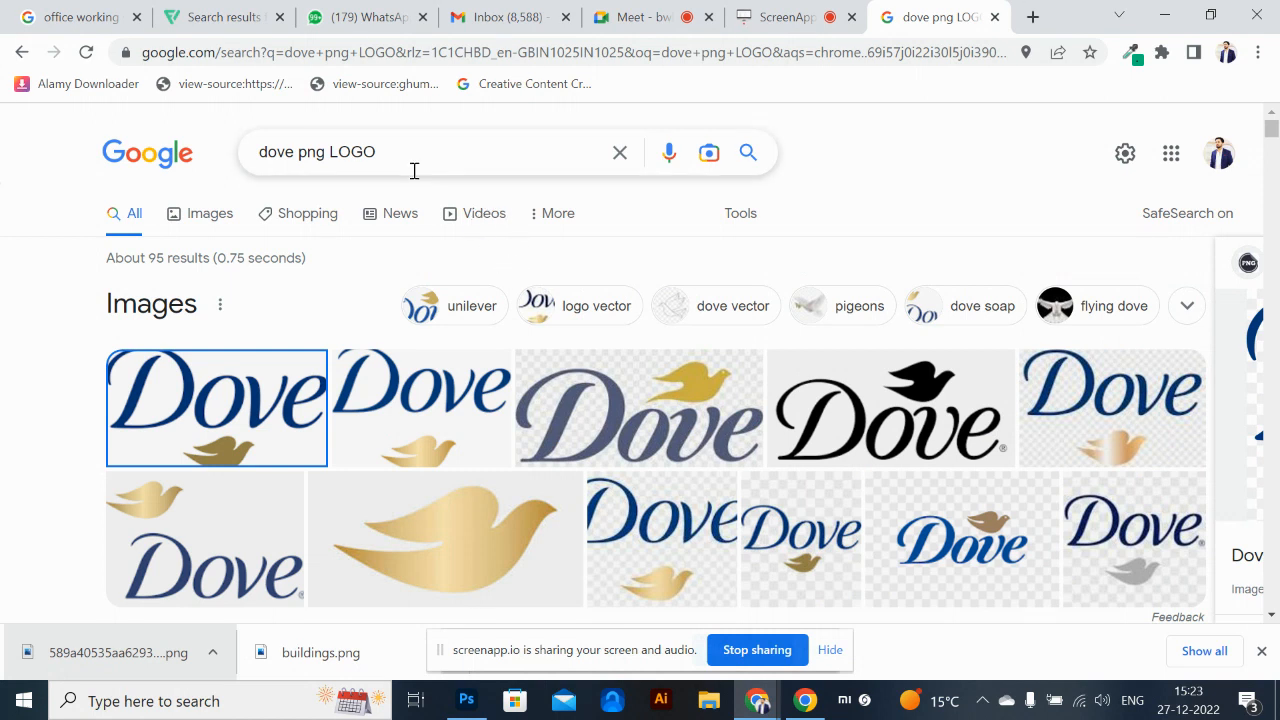
pyautogui.click(520, 55)
pyautogui.press('BackSpace')
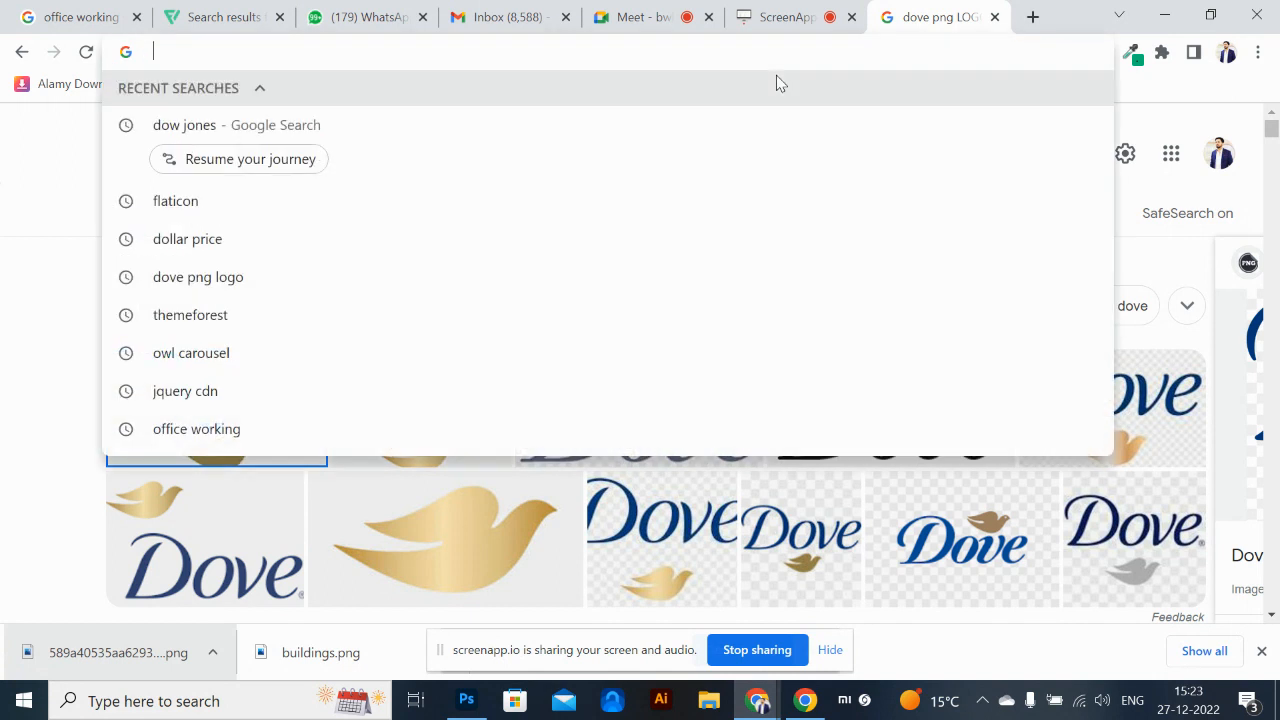
pyautogui.write('MAN')
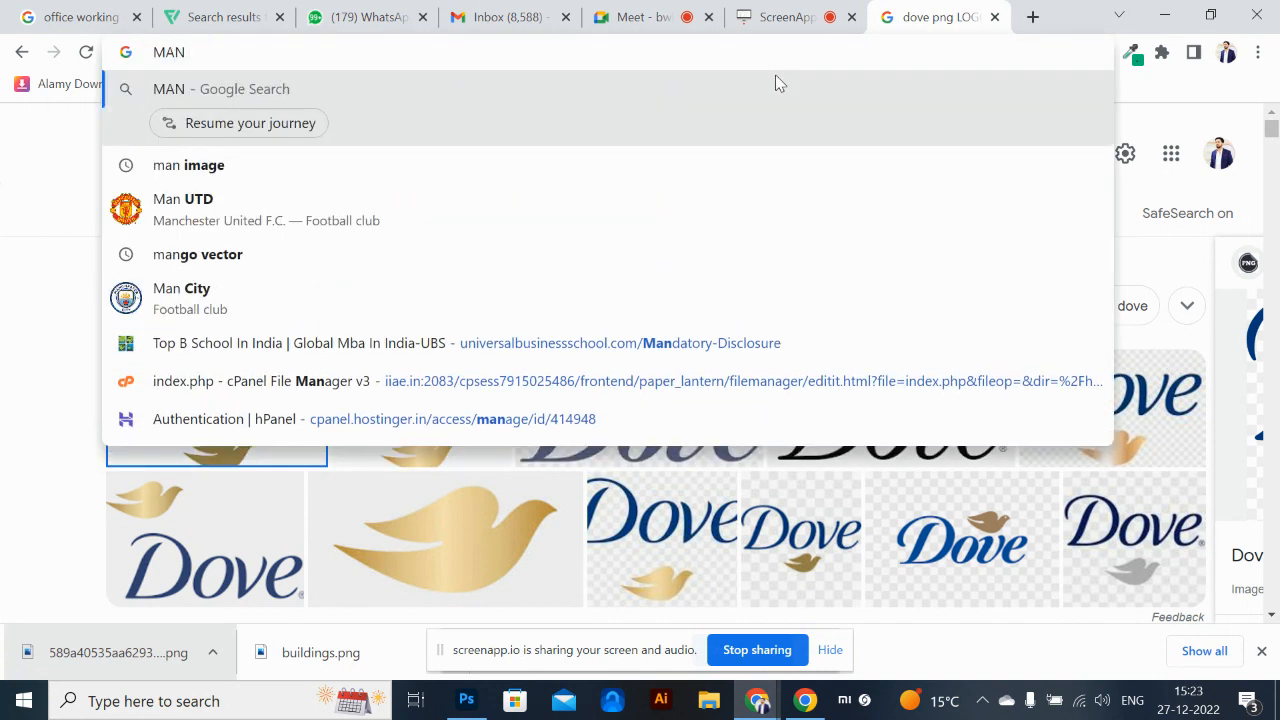
pyautogui.write(' WITH WH')
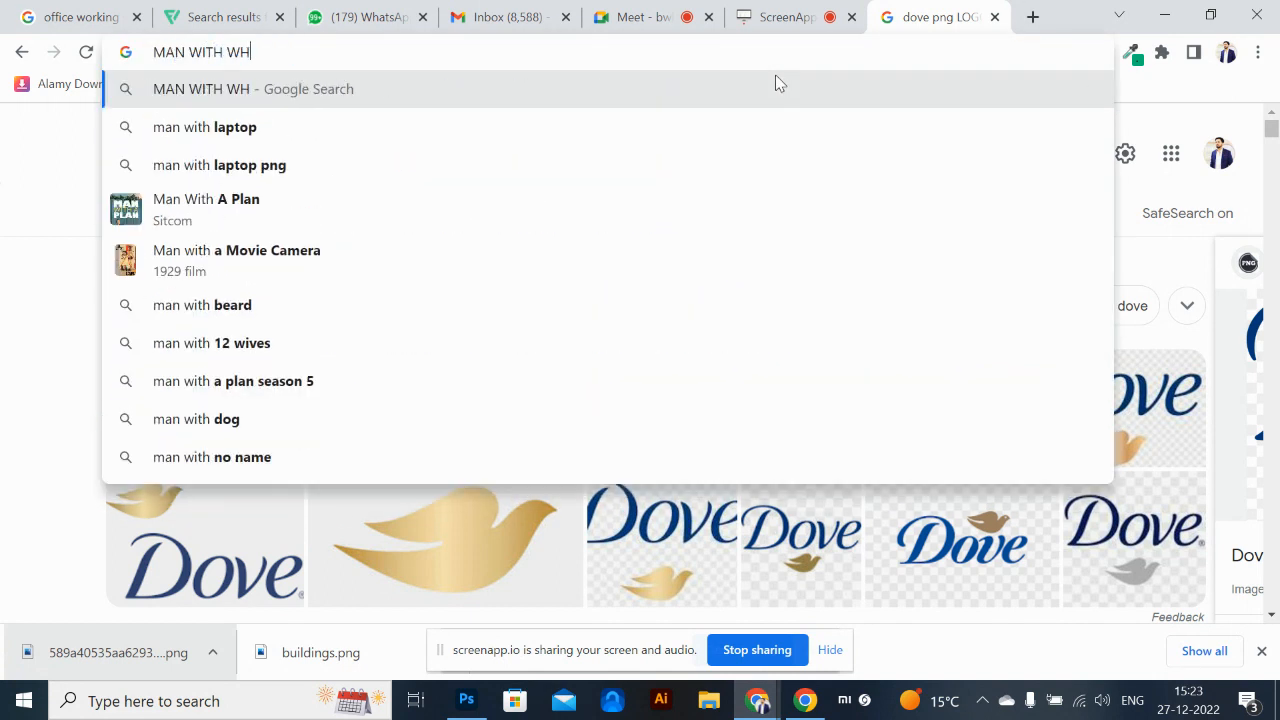
pyautogui.write('ITE BACK')
pyautogui.press('Return')
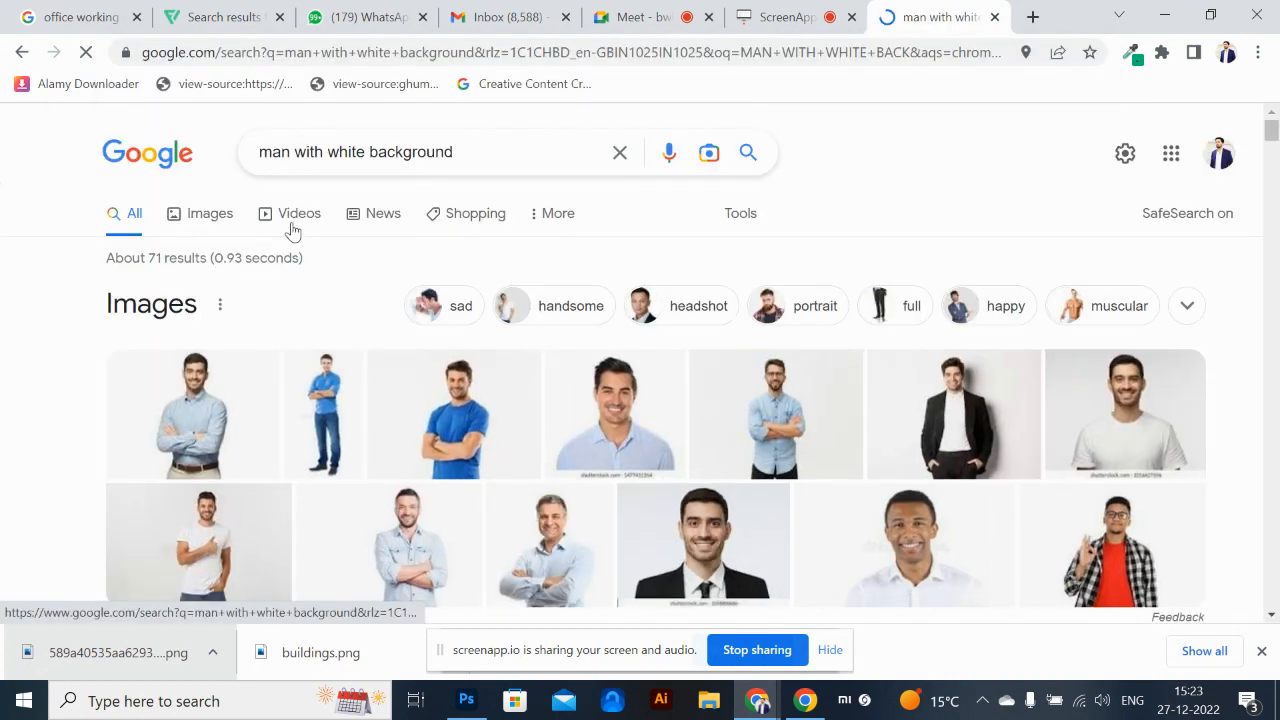
pyautogui.click(210, 214)
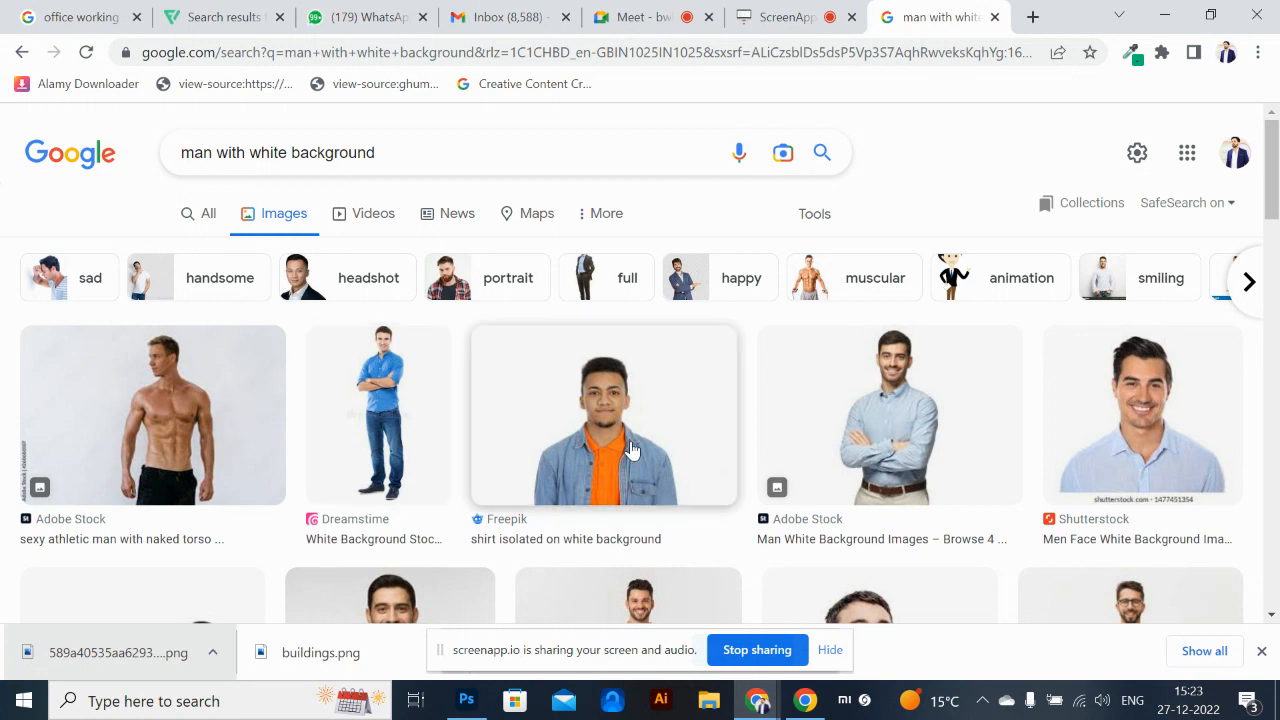
# Preview several of the men's photos and copy the Freepik image of the man in a red T-shirt
pyautogui.click(590, 440)
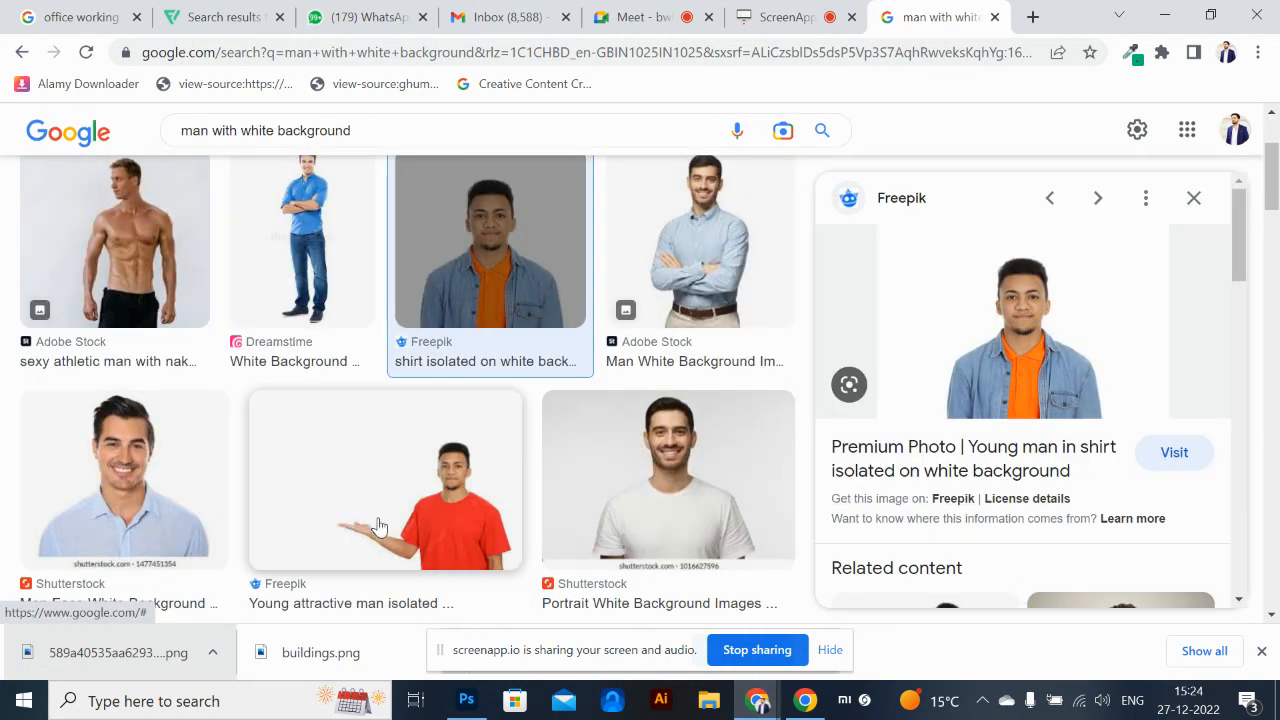
pyautogui.click(646, 500)
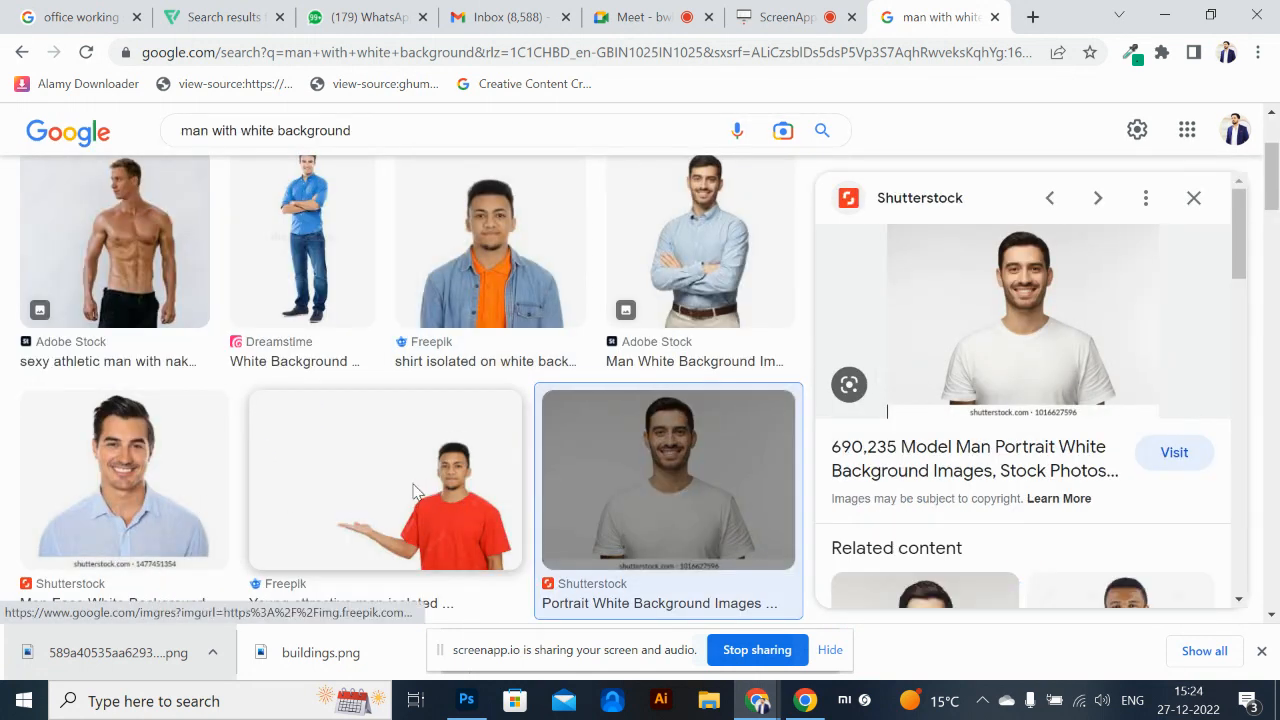
pyautogui.click(508, 506)
pyautogui.rightClick(998, 316)
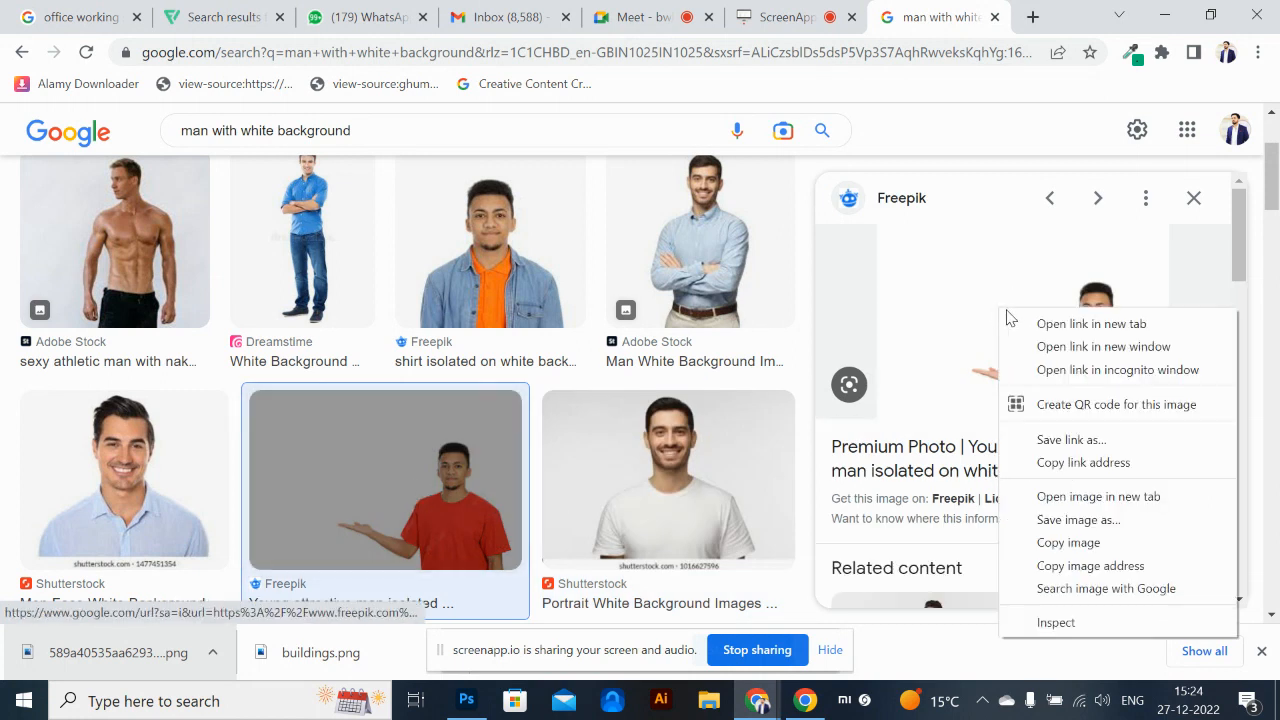
pyautogui.click(1101, 546)
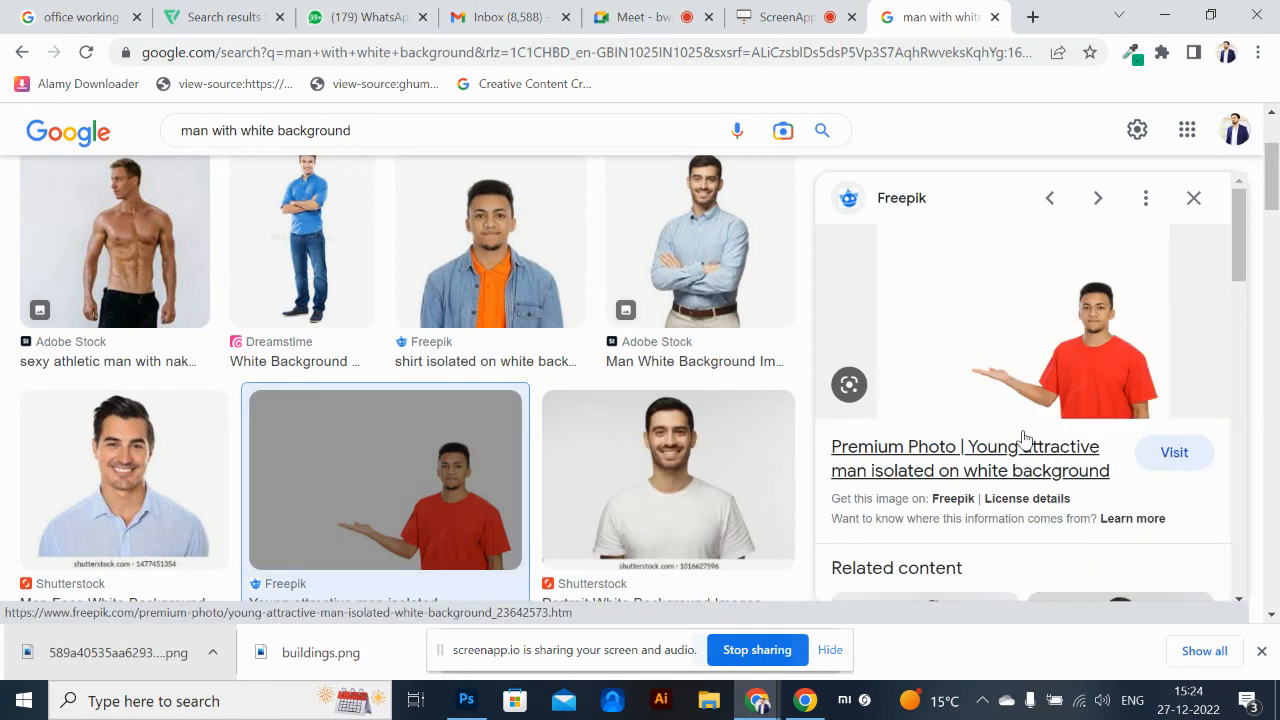
pyautogui.rightClick(1028, 362)
pyautogui.click(1090, 260)
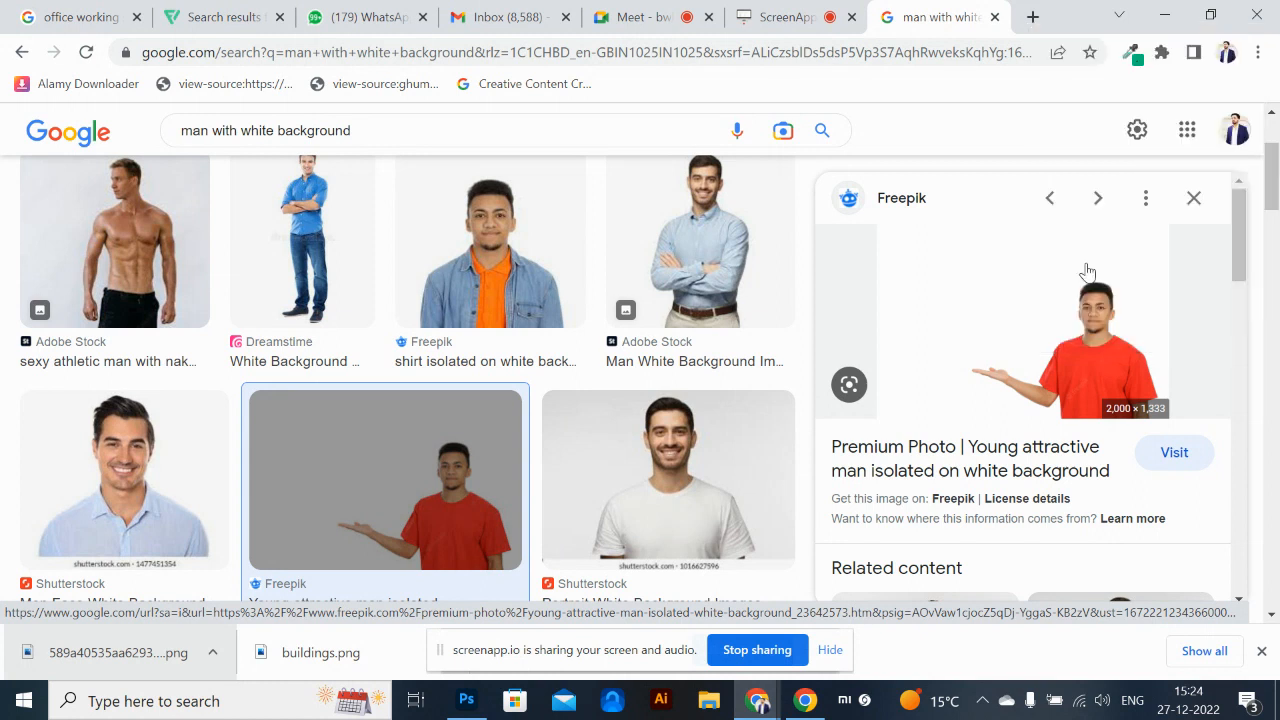
# Switch back to Photoshop, paste the copied photo, and expand the canvas with Reveal All to fit the whole image
pyautogui.hotkey('alt', 'Tab')
pyautogui.hotkey('ctrl', 'v')
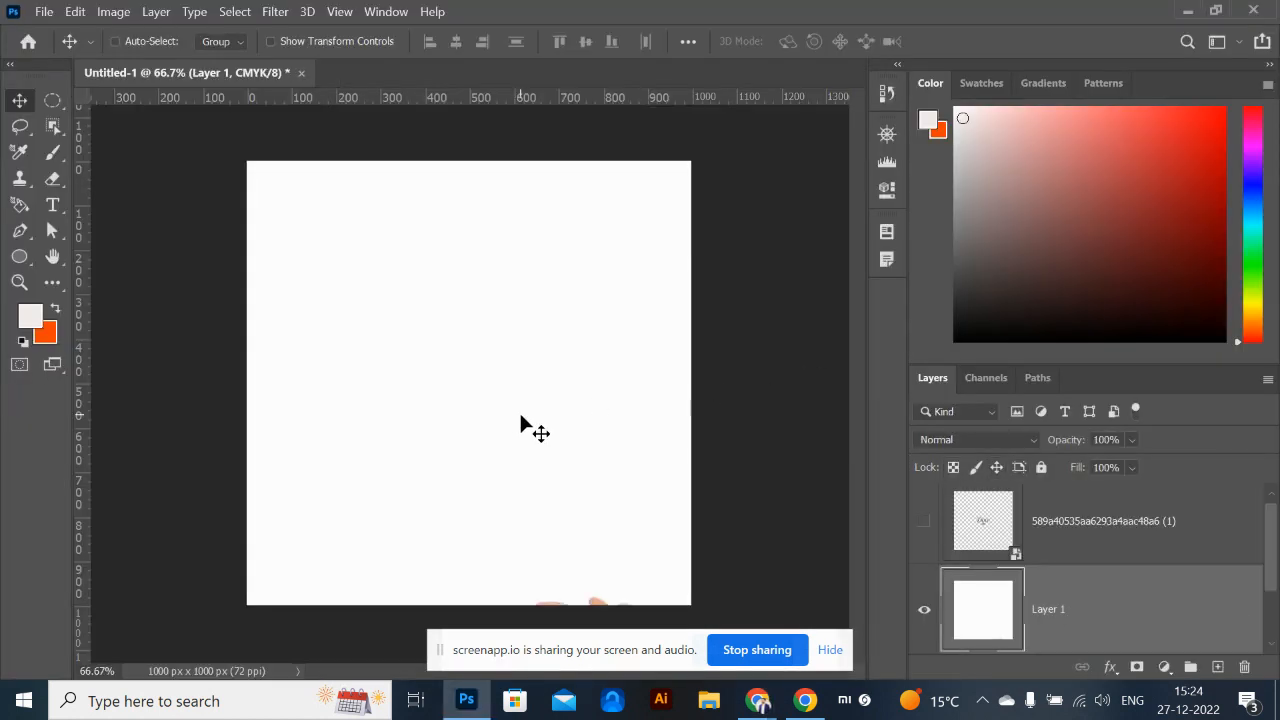
pyautogui.click(120, 11)
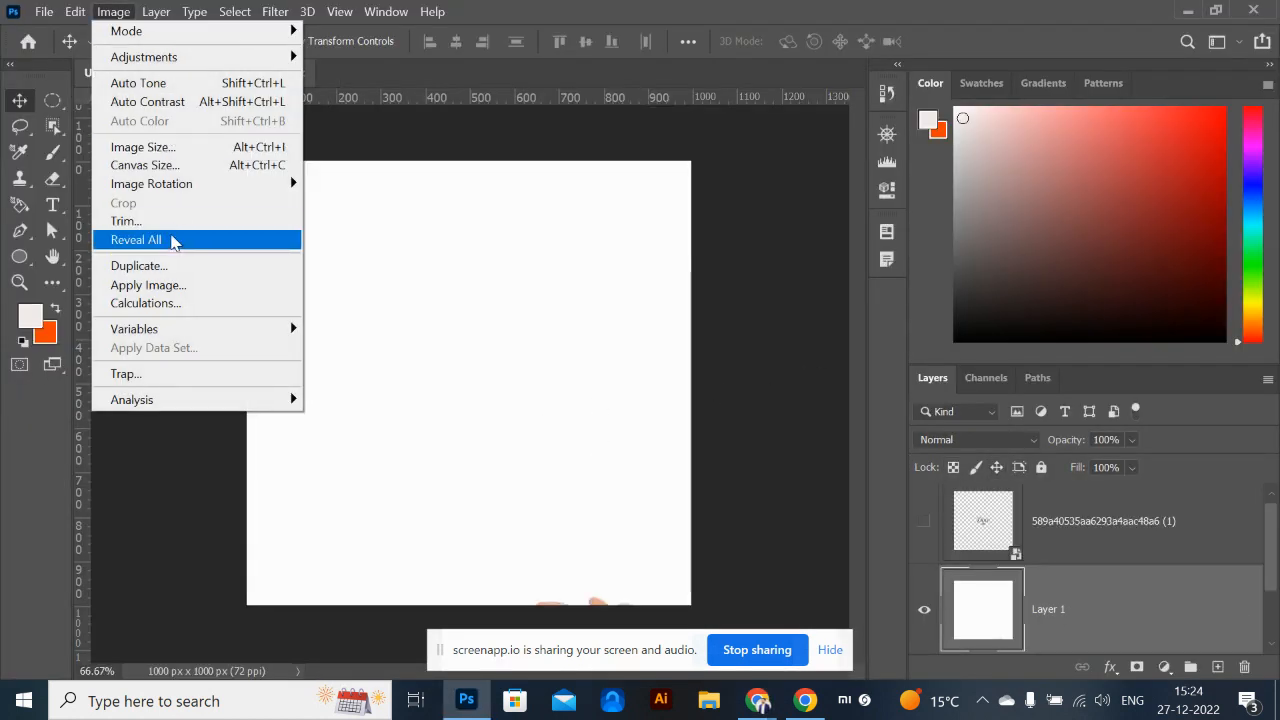
pyautogui.click(176, 241)
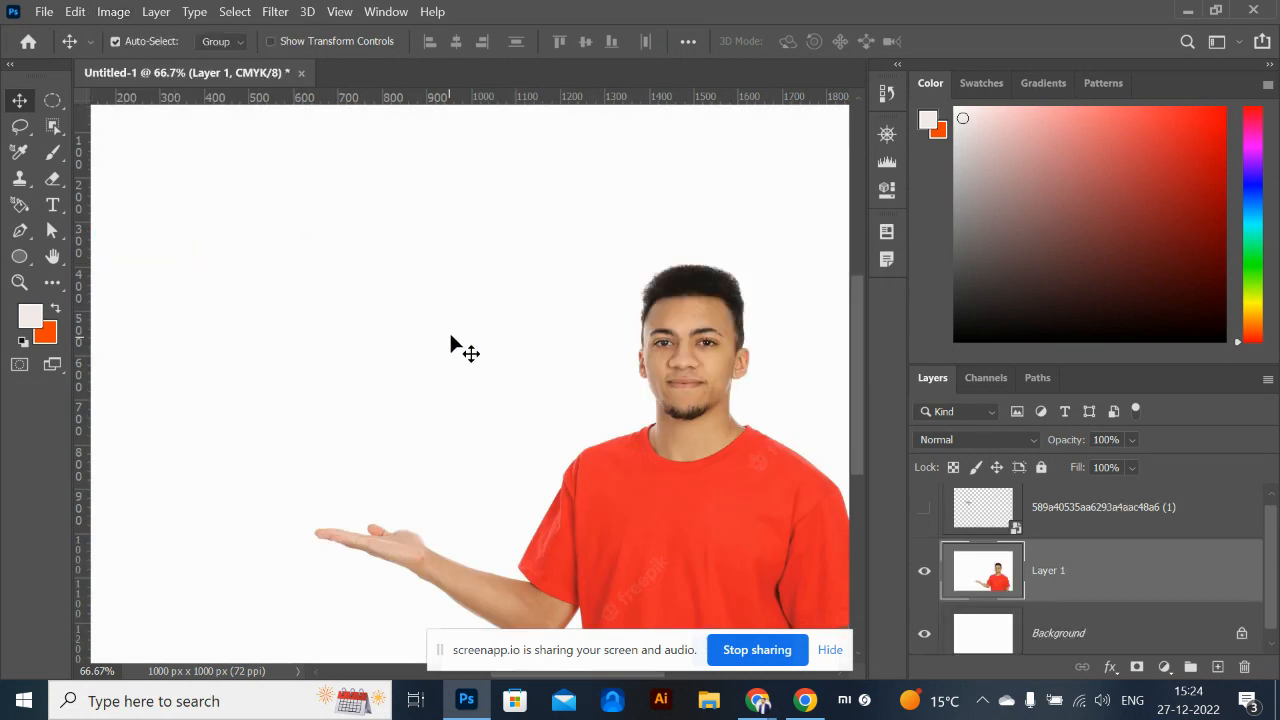
pyautogui.hotkey('ctrl', '-')
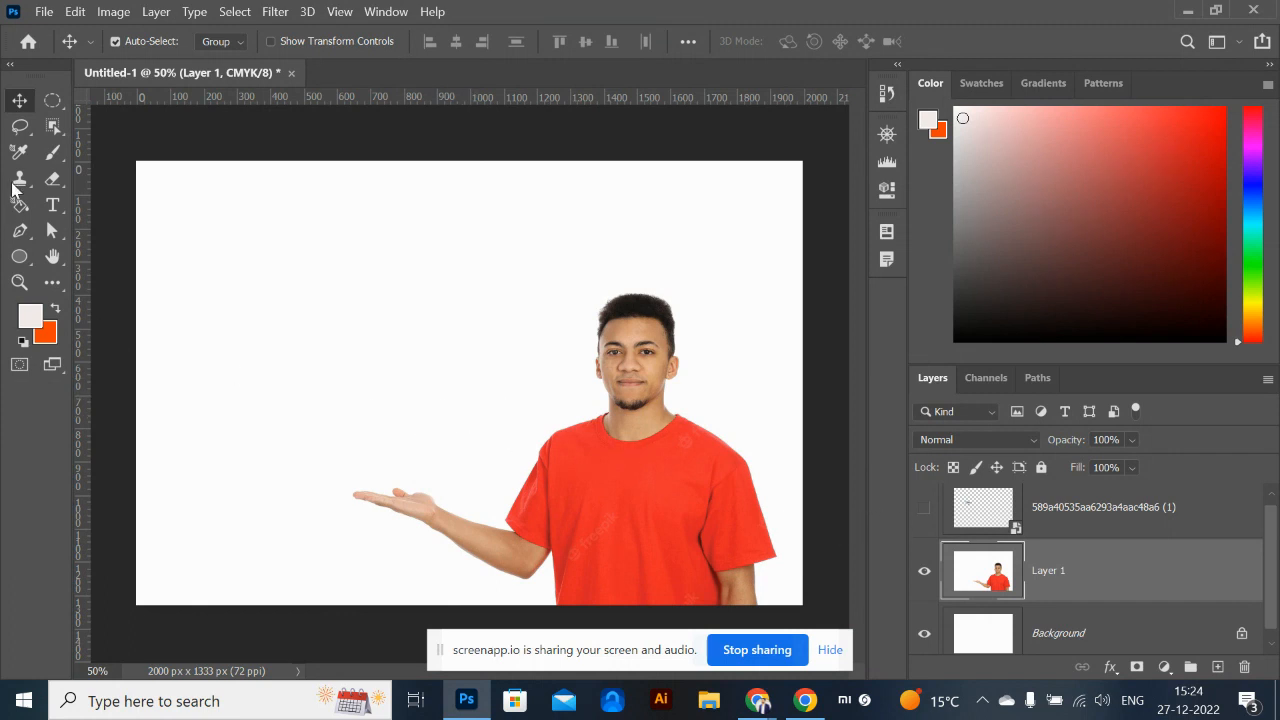
# Select the white background around the man with the Magic Wand tool at tolerance 32, and delete it from the photo layer
pyautogui.press('w')
pyautogui.hotkey('shift', 'w')
pyautogui.hotkey('shift', 'w')
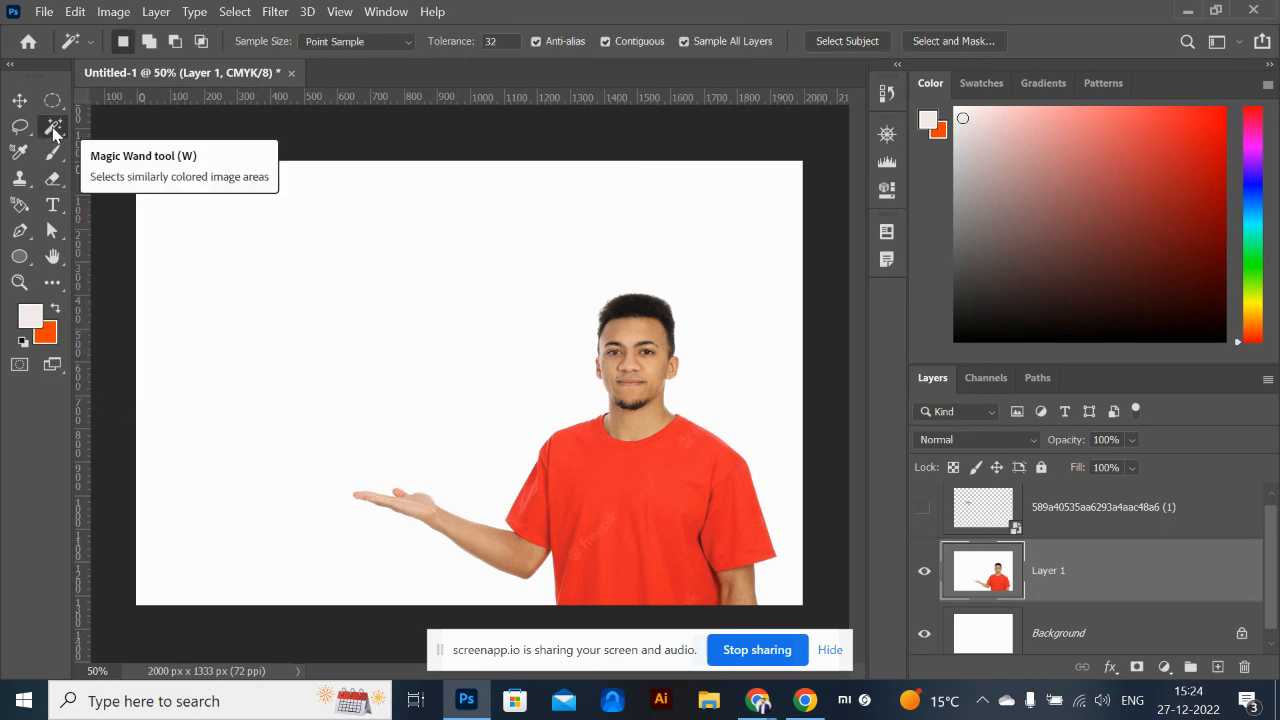
pyautogui.rightClick(54, 130)
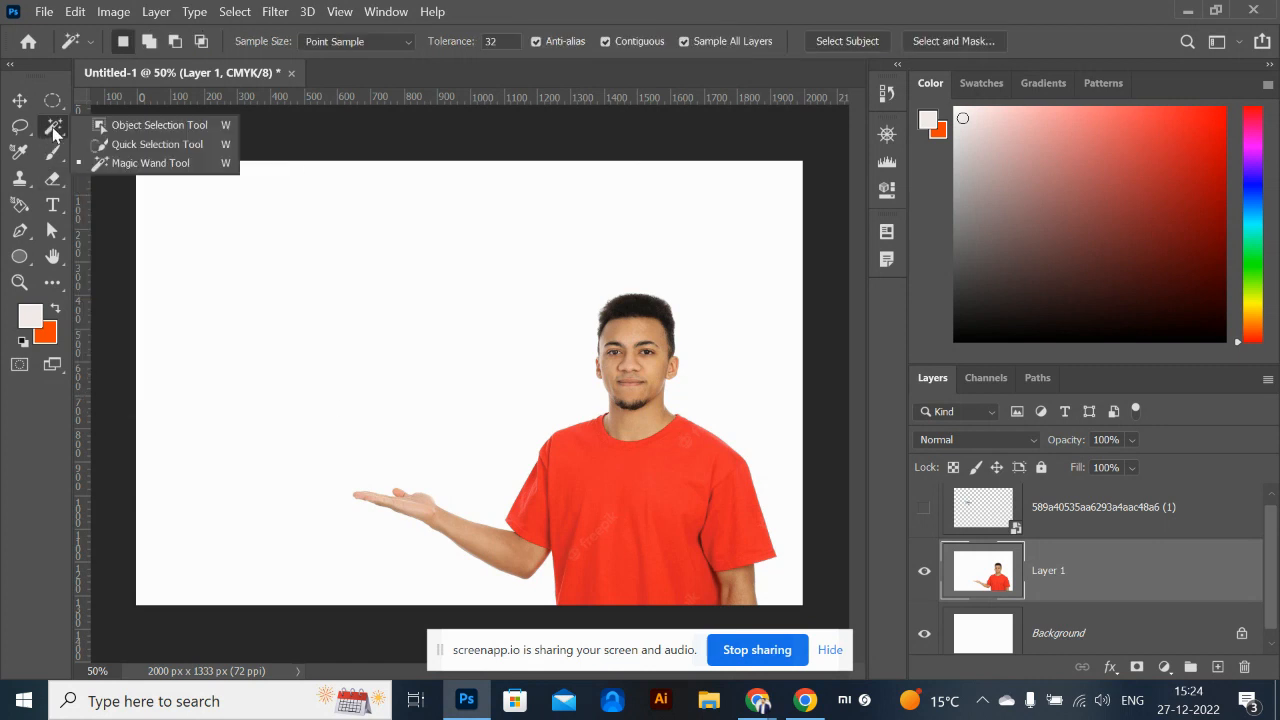
pyautogui.click(126, 165)
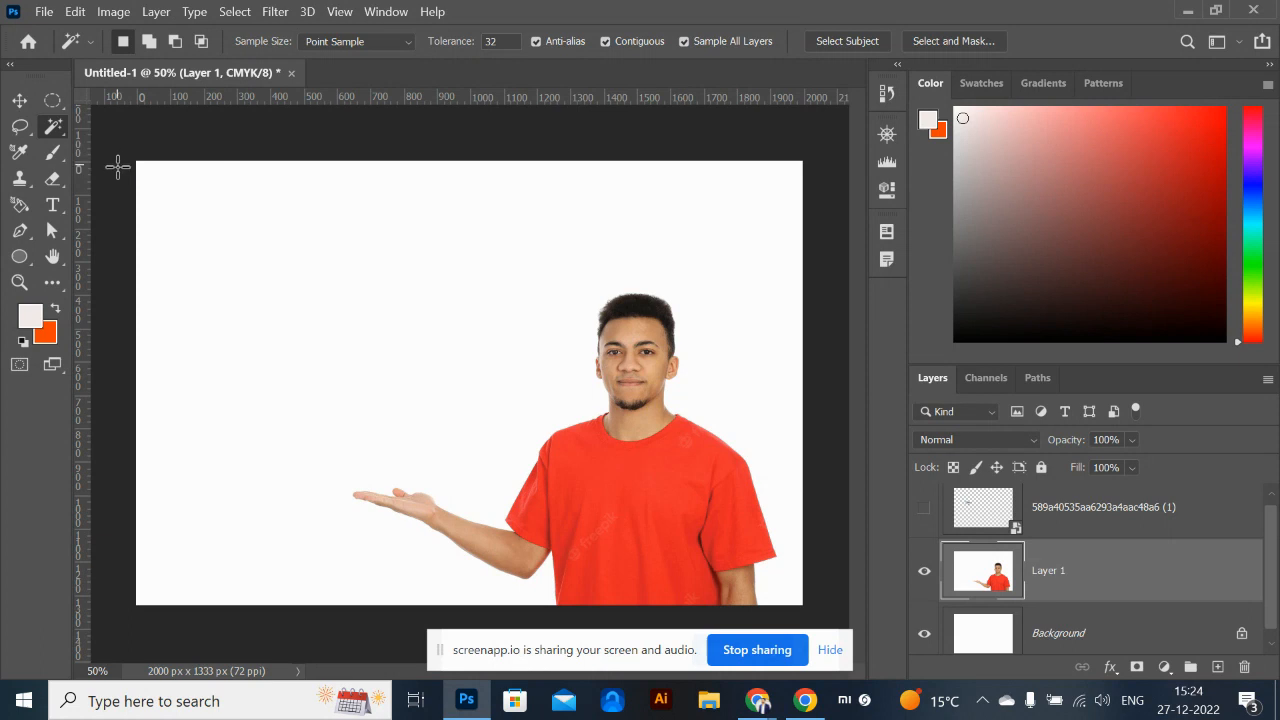
pyautogui.click(444, 367)
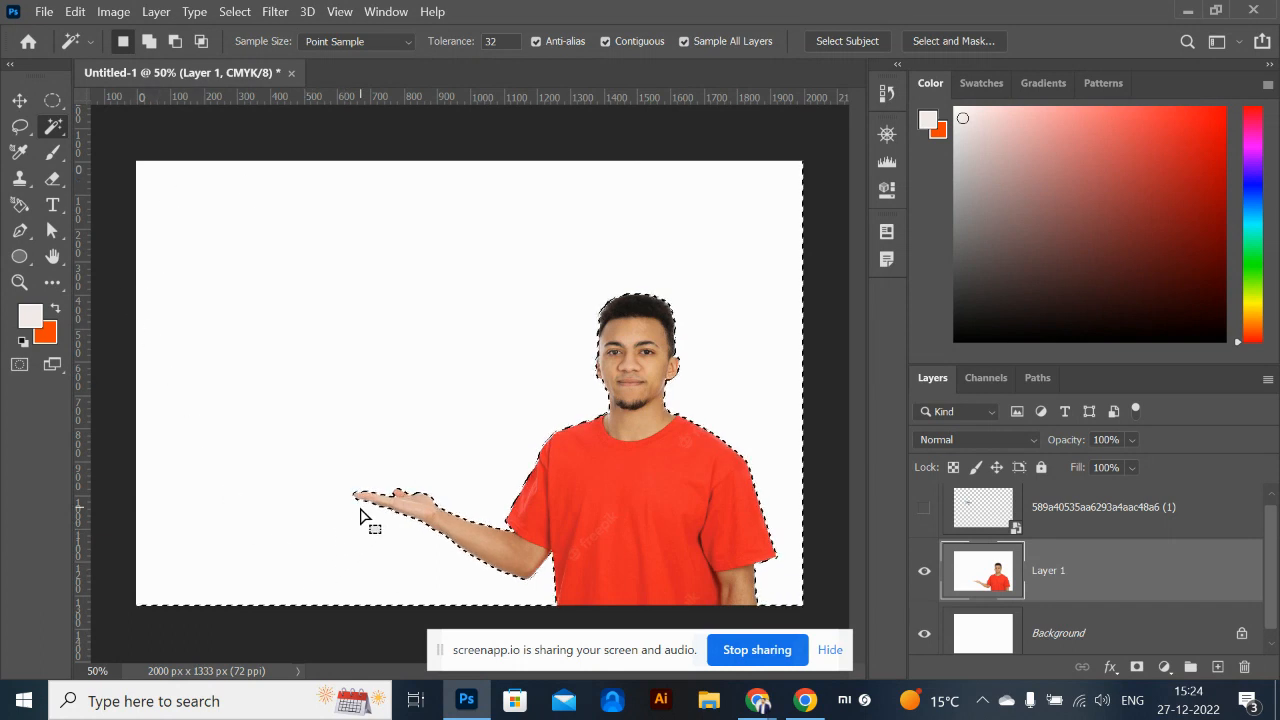
pyautogui.press('Delete')
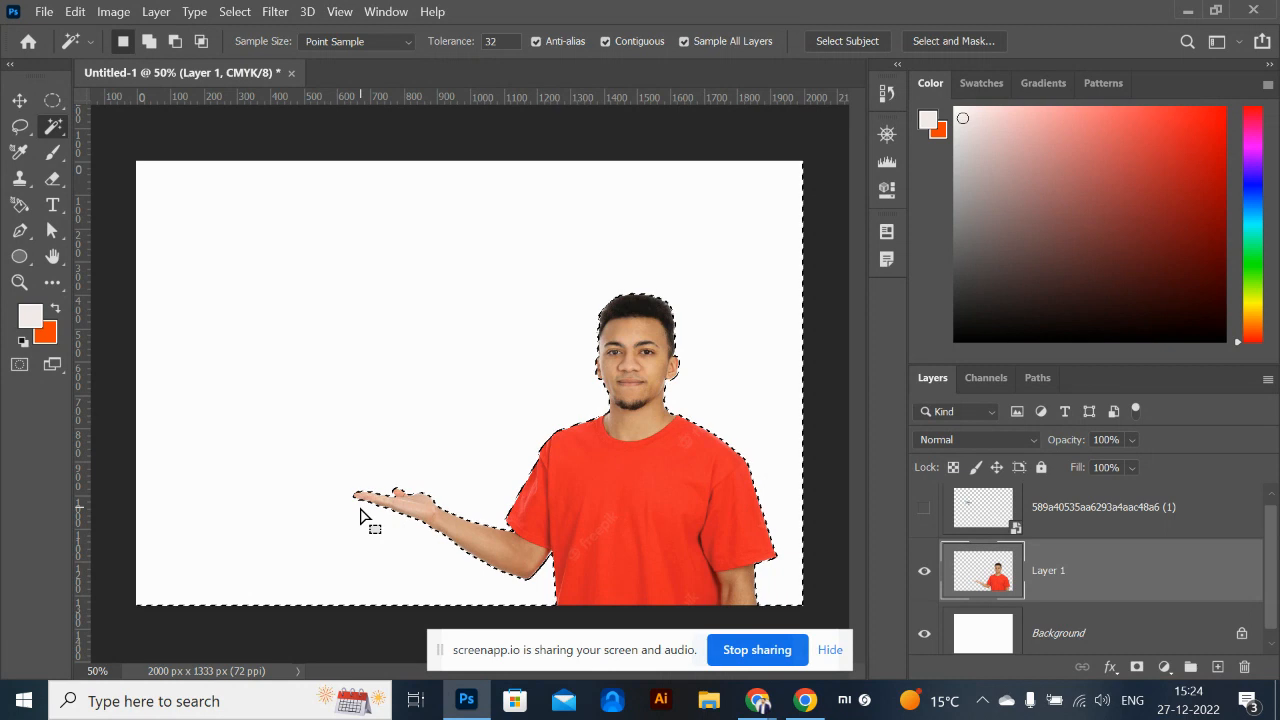
pyautogui.hotkey('ctrl', 'd')
# Undo the deletion of the photo's white background and the Magic Wand selection
pyautogui.hotkey('ctrl', 'z')
pyautogui.hotkey('ctrl', 'z')
pyautogui.hotkey('ctrl', 'z')
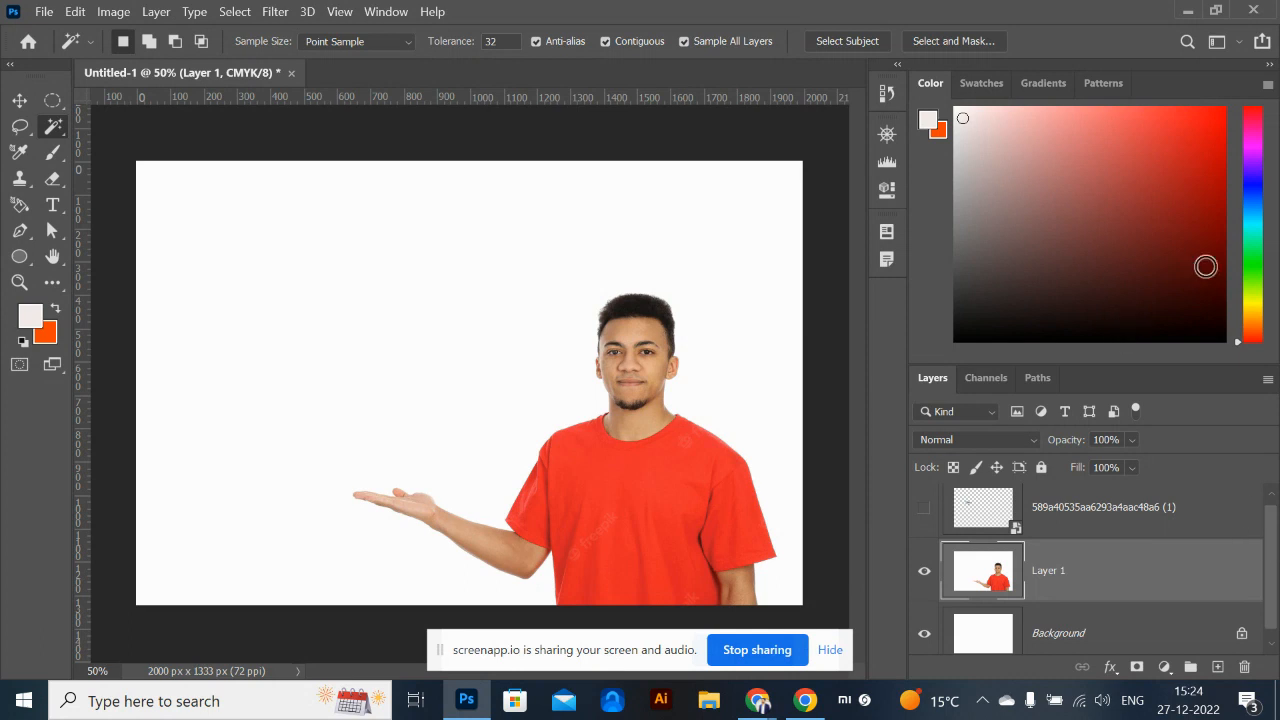
# Collapse the docked Color and Layers panels to icons to enlarge the canvas area
pyautogui.click(1269, 66)
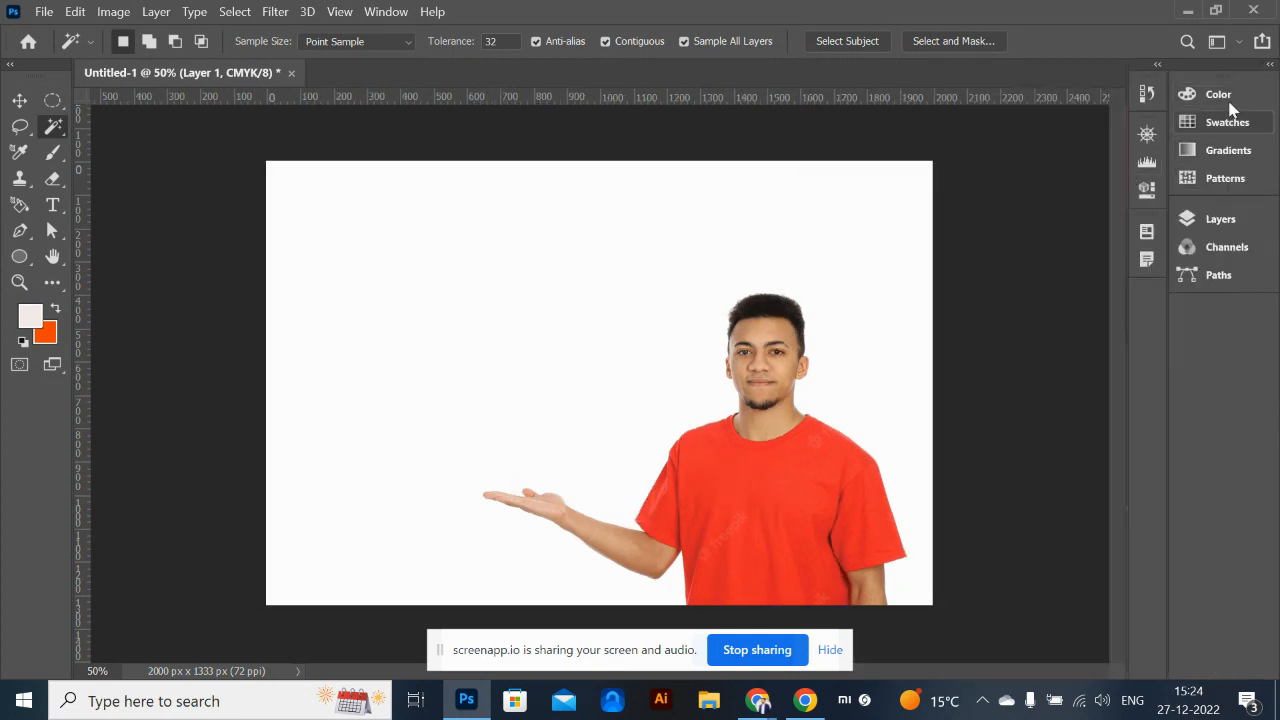
# Select the white backdrop around the man with the Magic Wand, delete it from Layer 1, deselect, and check the cutout by toggling the Background layer
pyautogui.click(1220, 218)
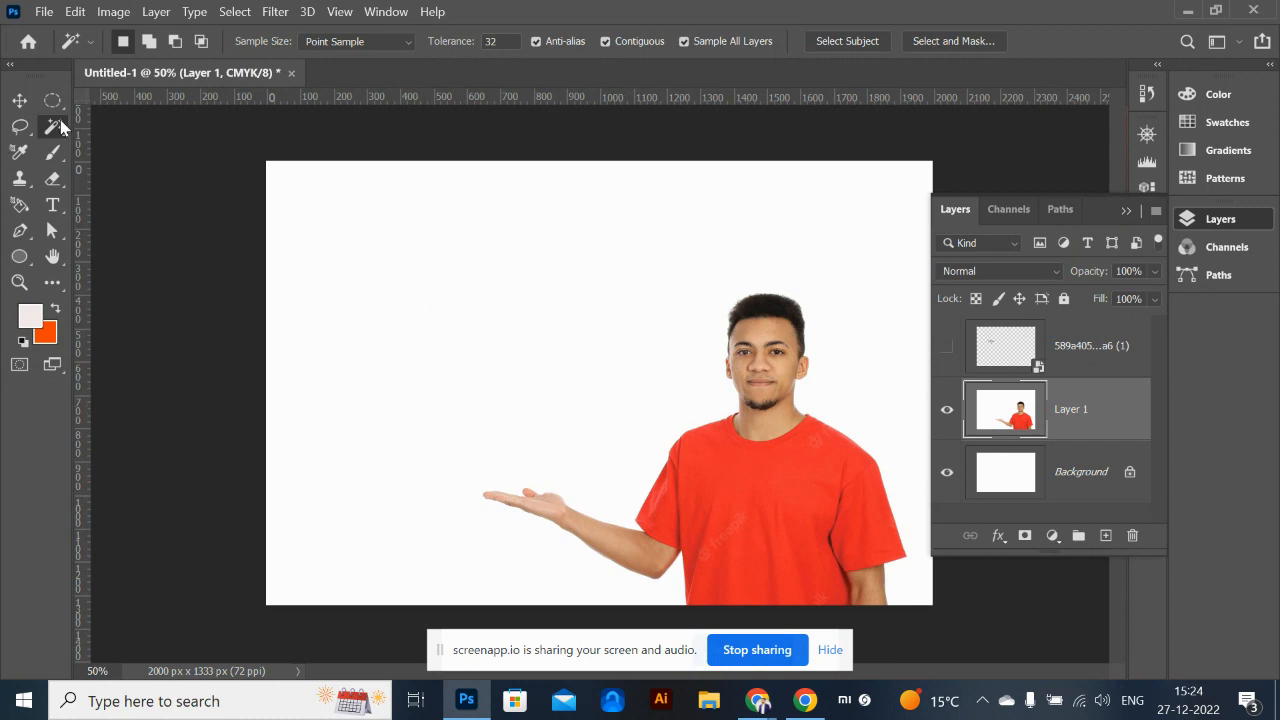
pyautogui.press('capslock')
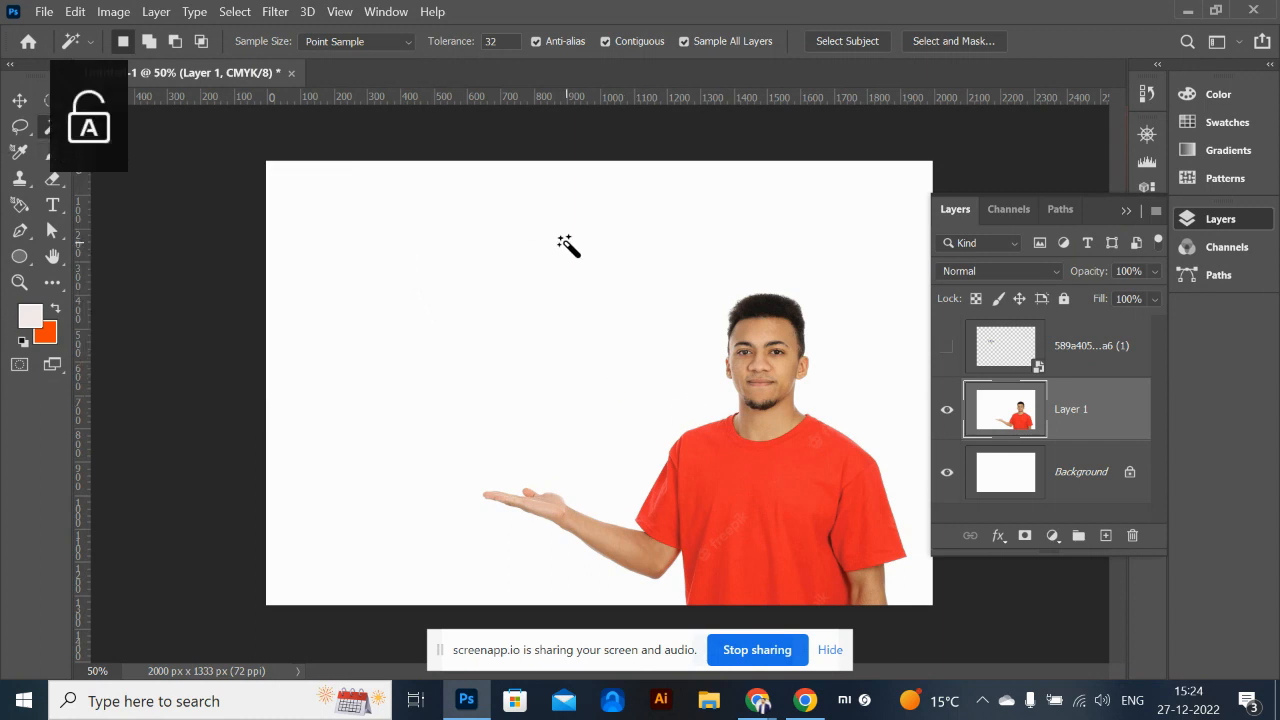
pyautogui.press('capslock')
pyautogui.press('capslock')
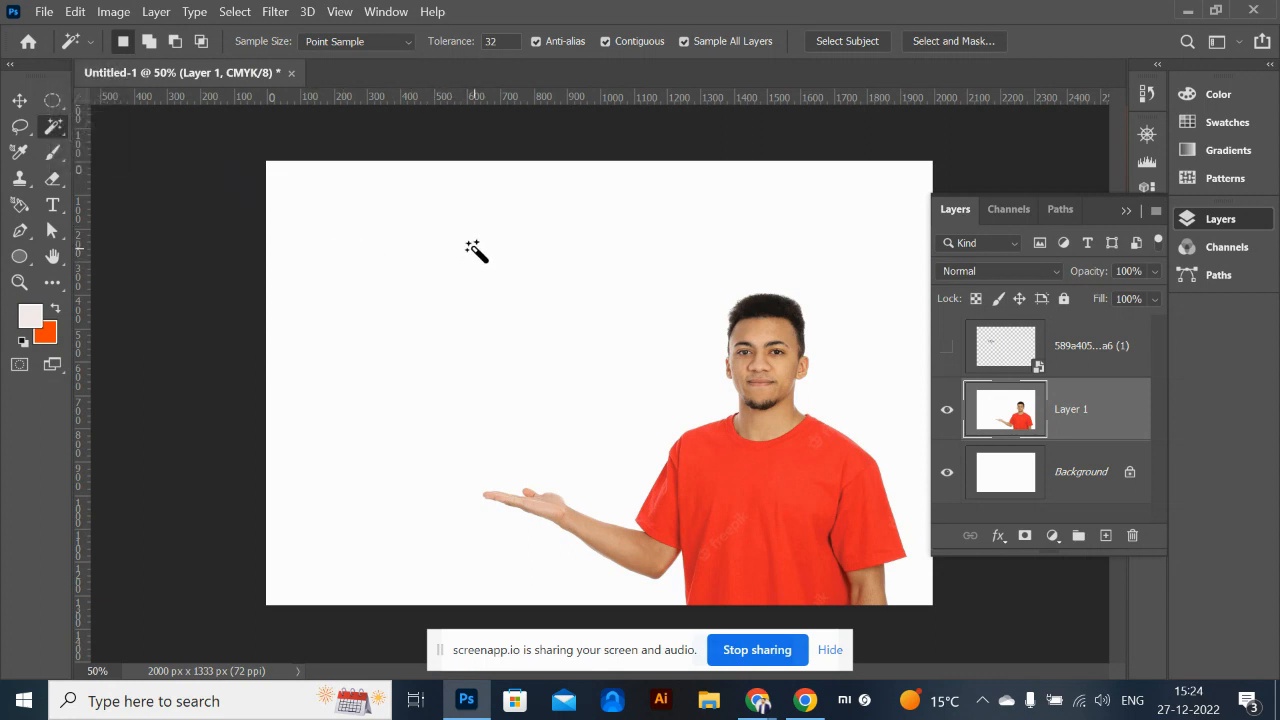
pyautogui.click(477, 250)
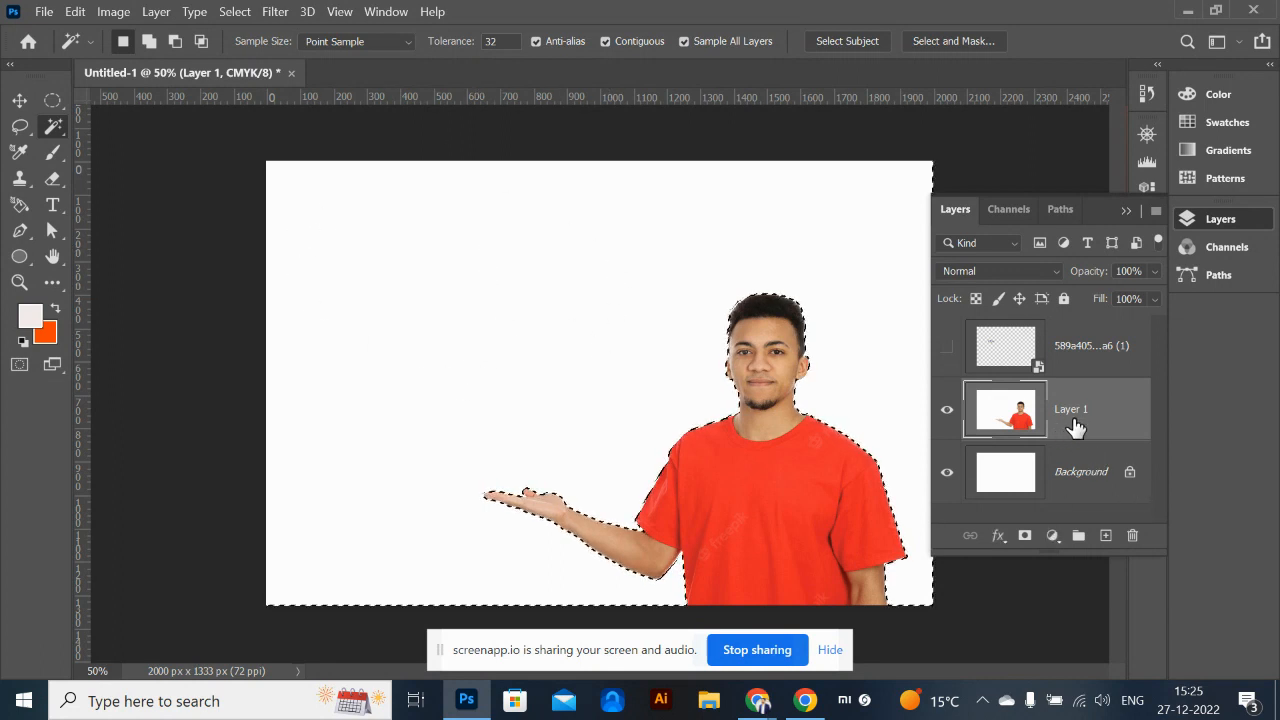
pyautogui.press('Delete')
pyautogui.hotkey('ctrl', 'd')
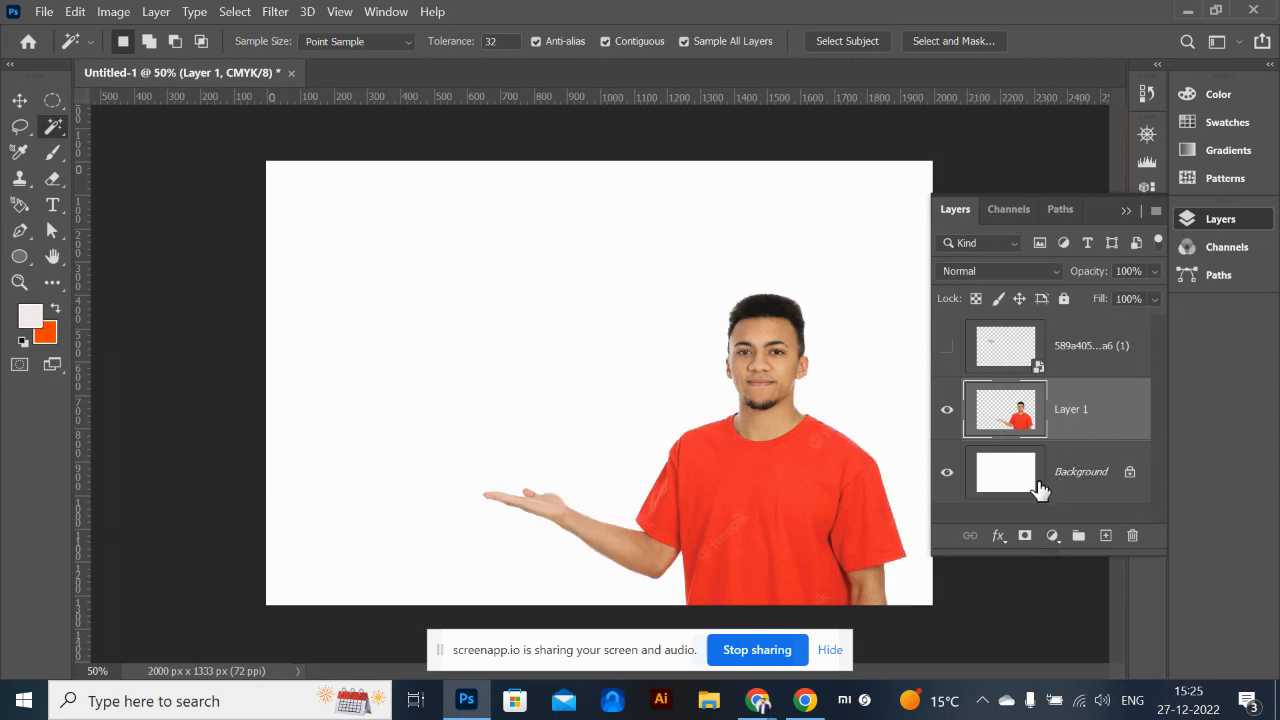
pyautogui.click(948, 474)
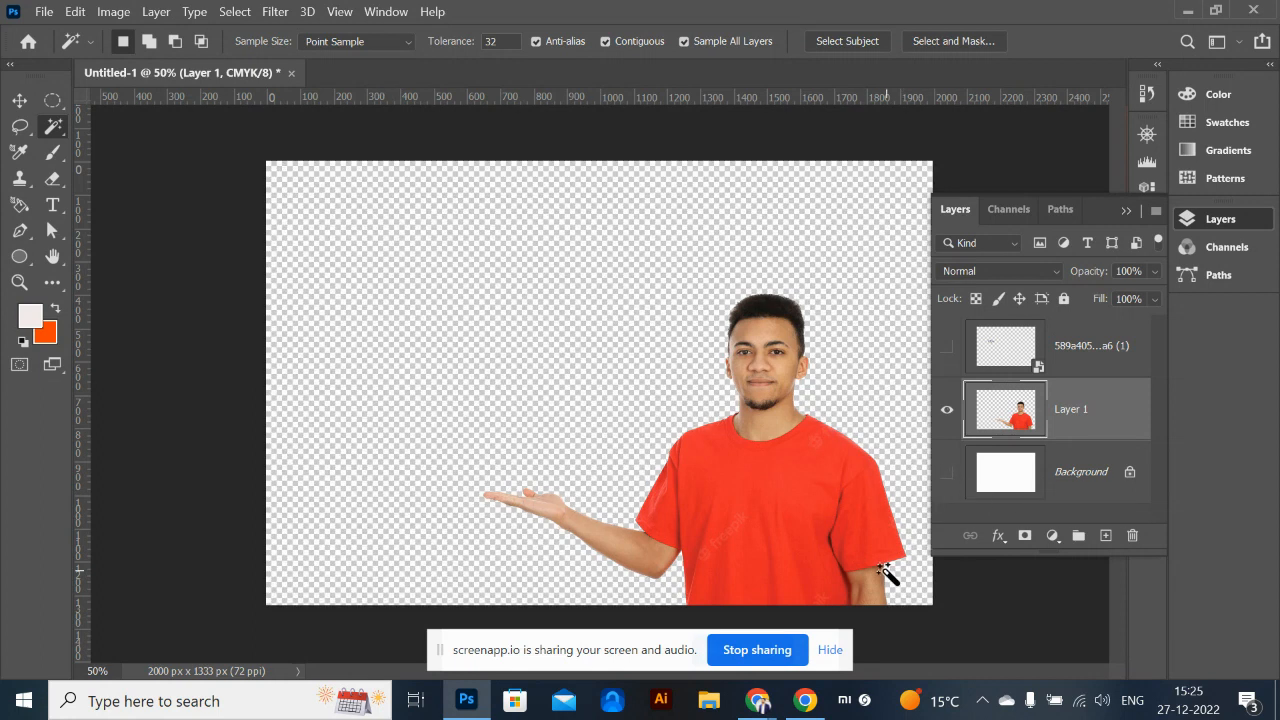
pyautogui.click(948, 474)
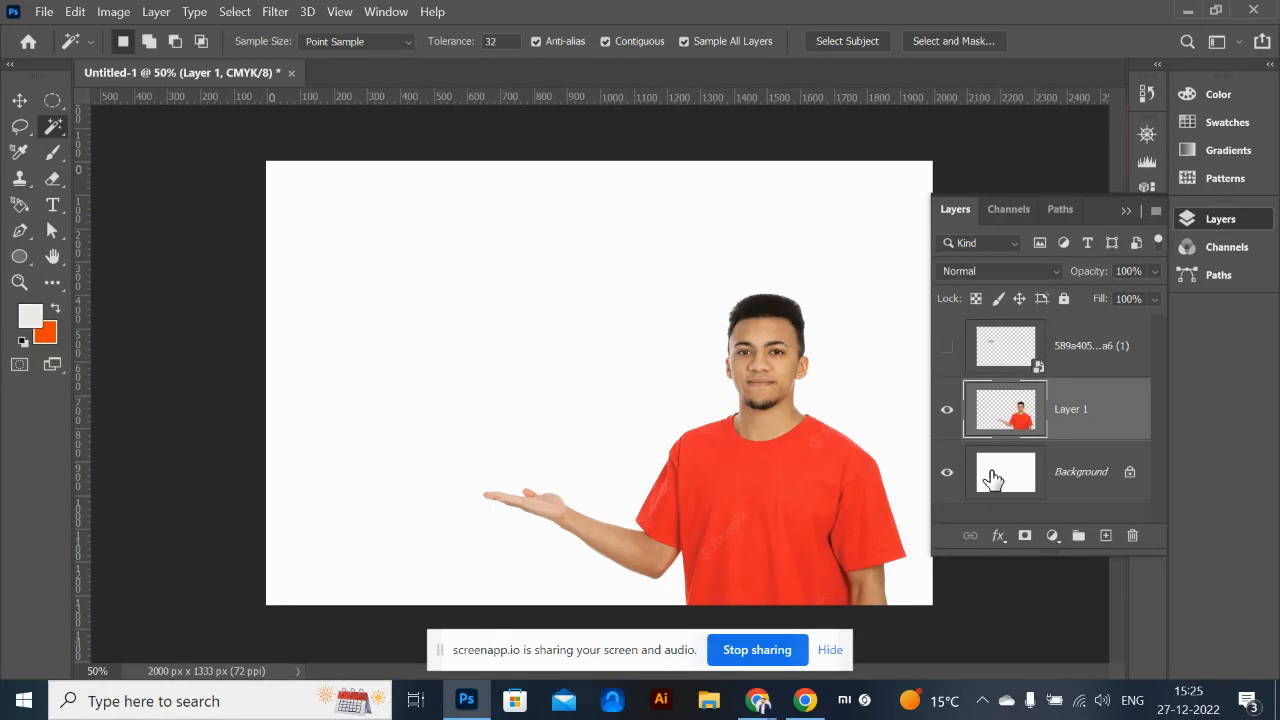
# Fill the Background layer with the light foreground color and with the orange background color
pyautogui.click(1028, 478)
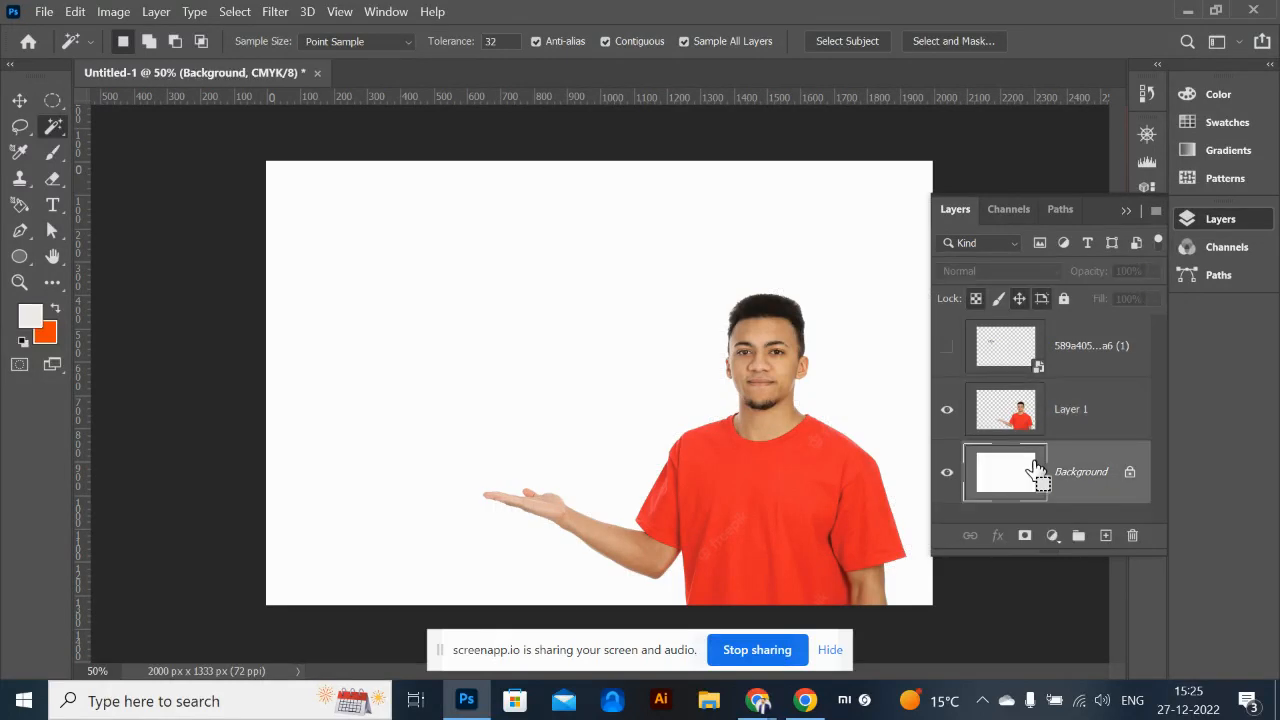
pyautogui.hotkey('ctrl', 'BackSpace')
pyautogui.hotkey('ctrl', 'z')
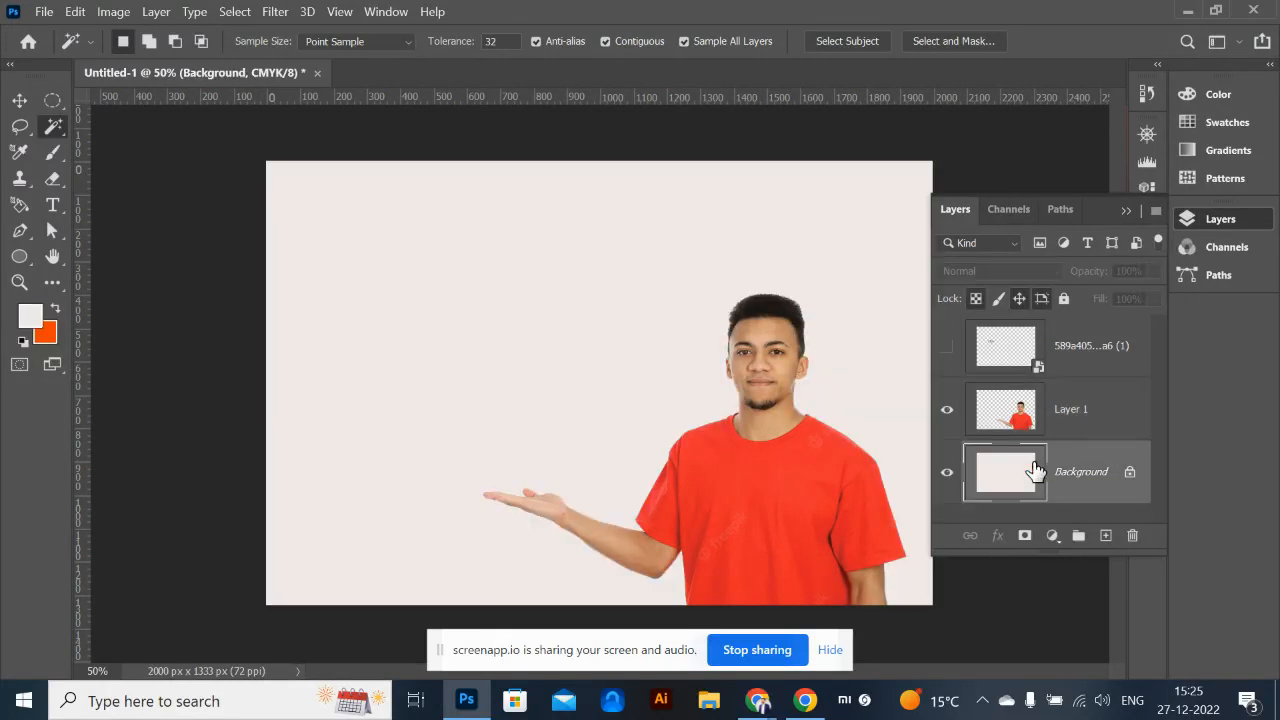
pyautogui.hotkey('ctrl', 'shift', 'z')
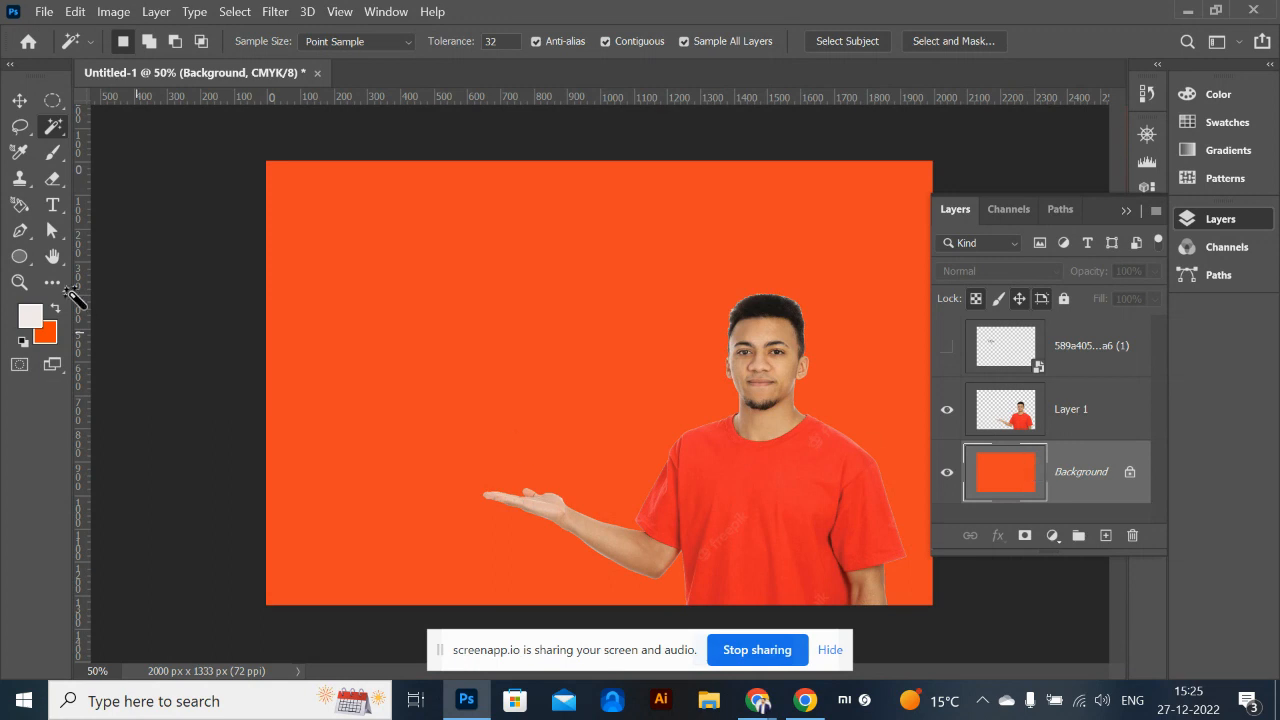
# Set the foreground color to a medium gray and fill the Background layer with it
pyautogui.click(30, 316)
pyautogui.moveTo(634, 188); pyautogui.dragTo(626, 241)
pyautogui.click(1077, 127)
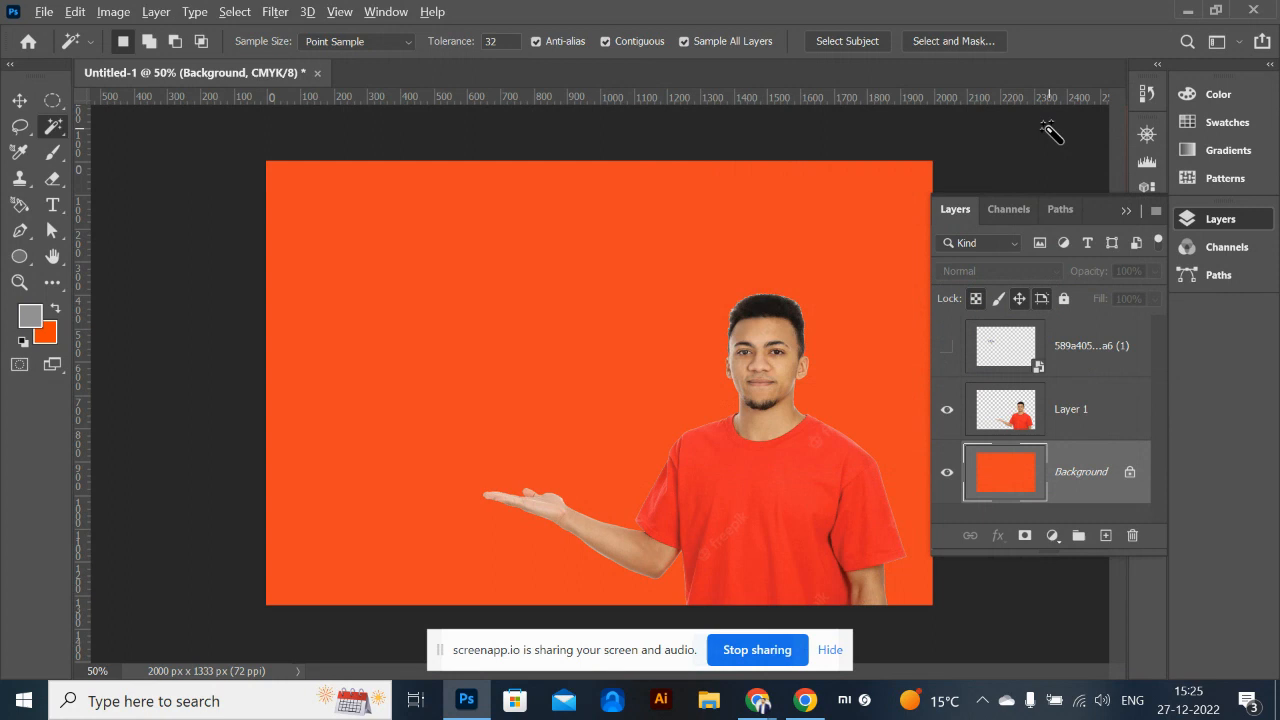
pyautogui.hotkey('alt', 'BackSpace')
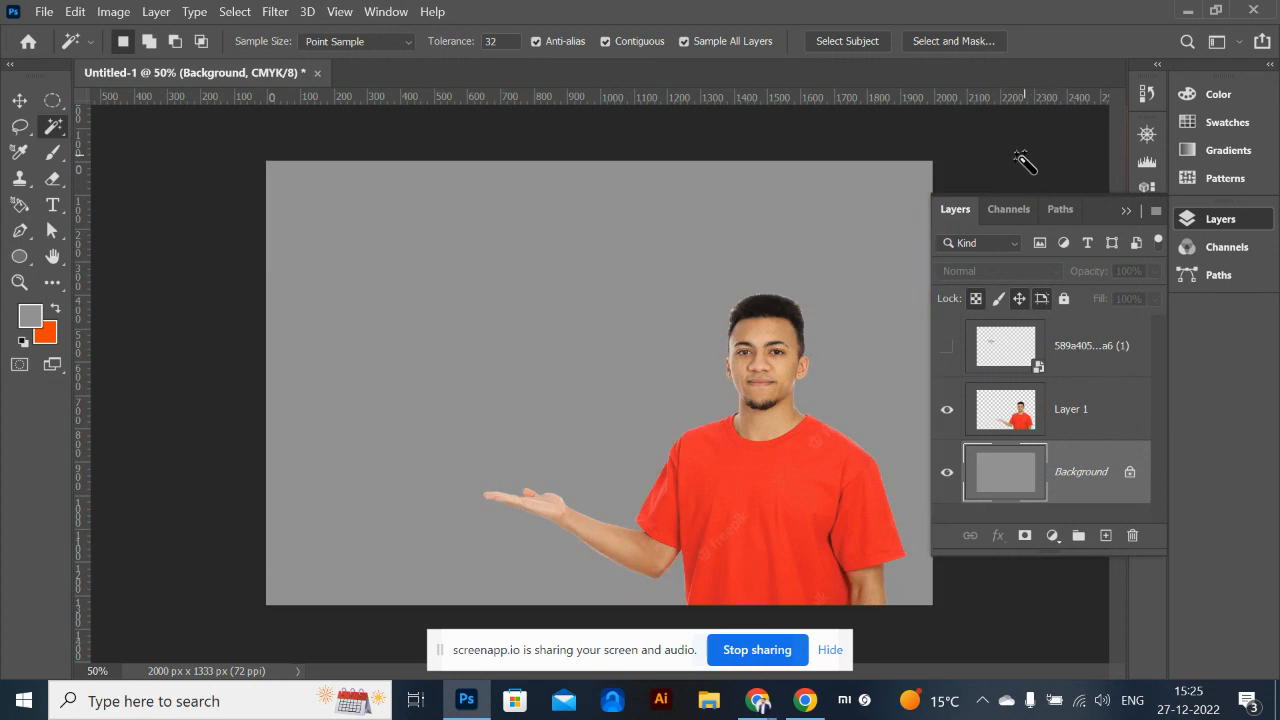
# Undo the Background layer color fills and the deletion of the white backdrop from Layer 1
pyautogui.hotkey('ctrl', 'z')
pyautogui.hotkey('ctrl', 'z')
pyautogui.hotkey('ctrl', 'shift', 'z')
pyautogui.hotkey('ctrl', 'z')
pyautogui.hotkey('ctrl', 'z')
pyautogui.hotkey('ctrl', 'z')
pyautogui.hotkey('ctrl', 'z')
pyautogui.hotkey('ctrl', 'z')
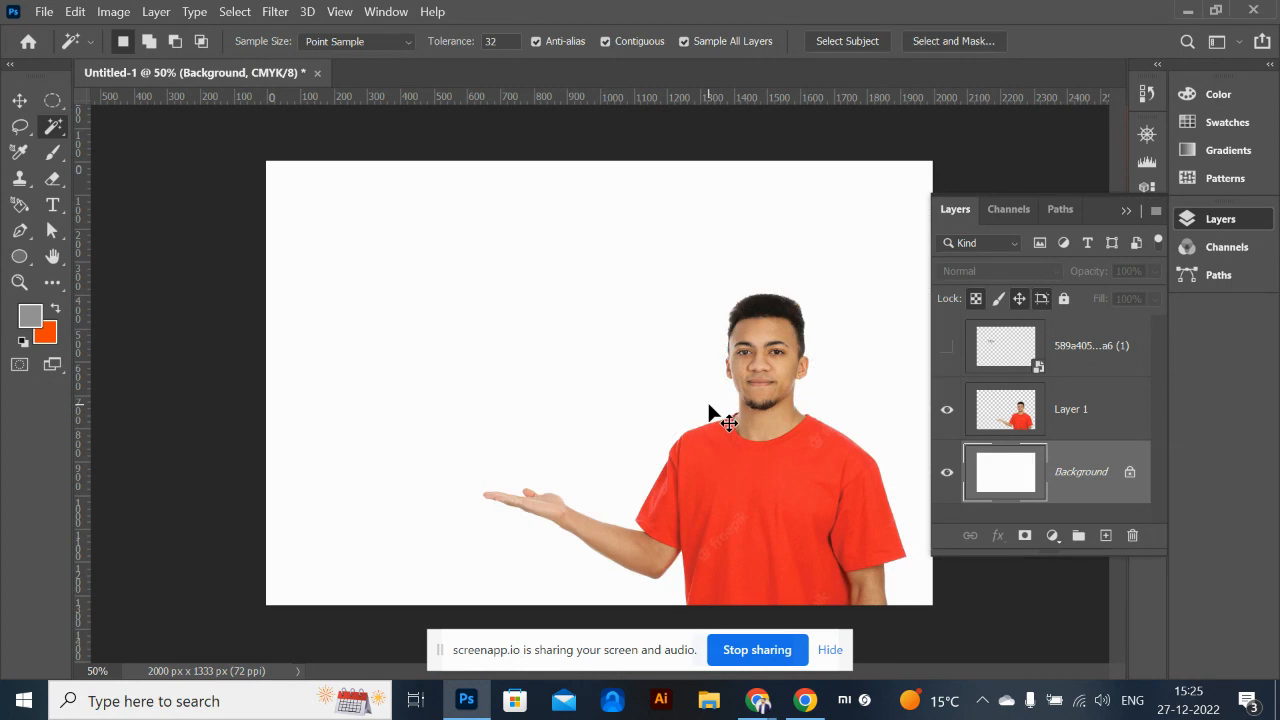
pyautogui.hotkey('ctrl', 'z')
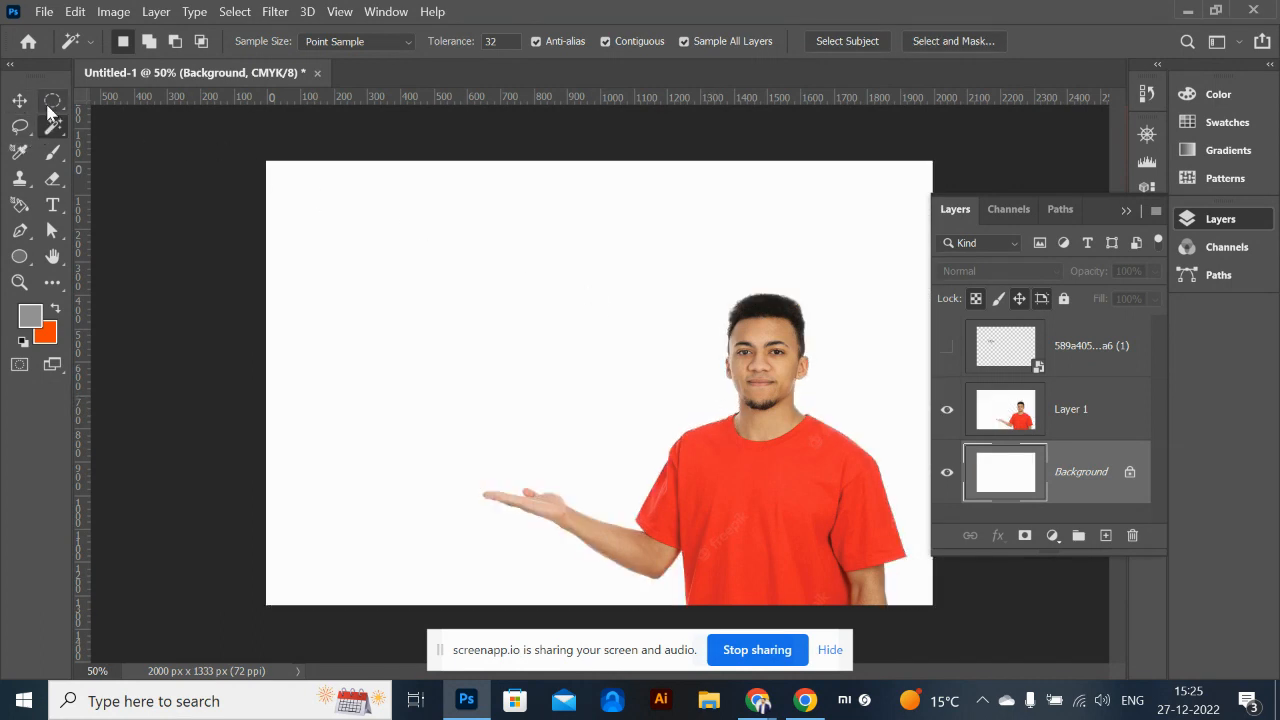
# Cycle through the selection tools grouped with the Magic Wand and list the Object Selection, Quick Selection and Magic Wand tools
pyautogui.rightClick(56, 132)
pyautogui.click(56, 132)
pyautogui.keyDown('alt'); pyautogui.click(55, 134); pyautogui.keyUp('alt')
pyautogui.keyDown('alt'); pyautogui.click(55, 134); pyautogui.keyUp('alt')
pyautogui.keyDown('alt'); pyautogui.click(55, 134); pyautogui.keyUp('alt')
pyautogui.keyDown('alt'); pyautogui.click(55, 134); pyautogui.keyUp('alt')
pyautogui.keyDown('alt'); pyautogui.click(55, 134); pyautogui.keyUp('alt')
pyautogui.keyDown('alt'); pyautogui.click(55, 134); pyautogui.keyUp('alt')
pyautogui.keyDown('alt'); pyautogui.click(55, 134); pyautogui.keyUp('alt')
pyautogui.keyDown('alt'); pyautogui.click(55, 134); pyautogui.keyUp('alt')
pyautogui.rightClick(55, 134)
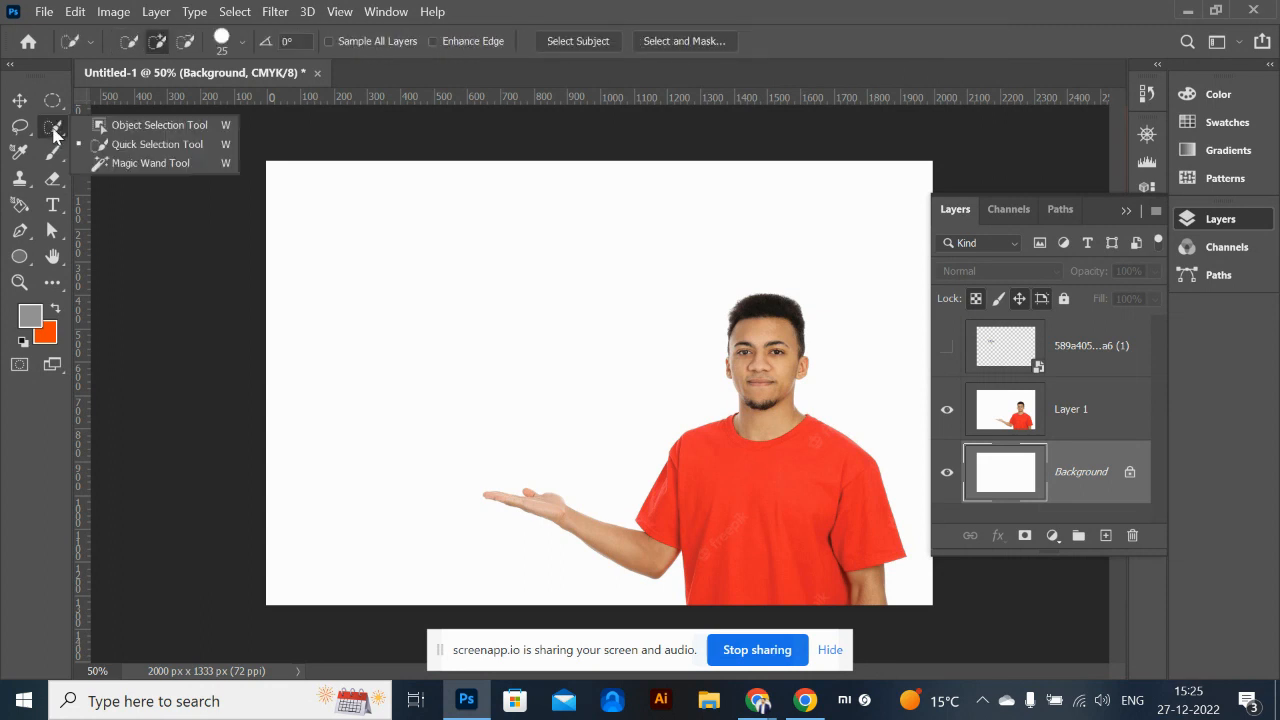
# Select the white backdrop with the Magic Wand, delete it from Layer 1, hide the Background layer and deselect
pyautogui.click(140, 163)
pyautogui.click(646, 356)
pyautogui.click(1072, 420)
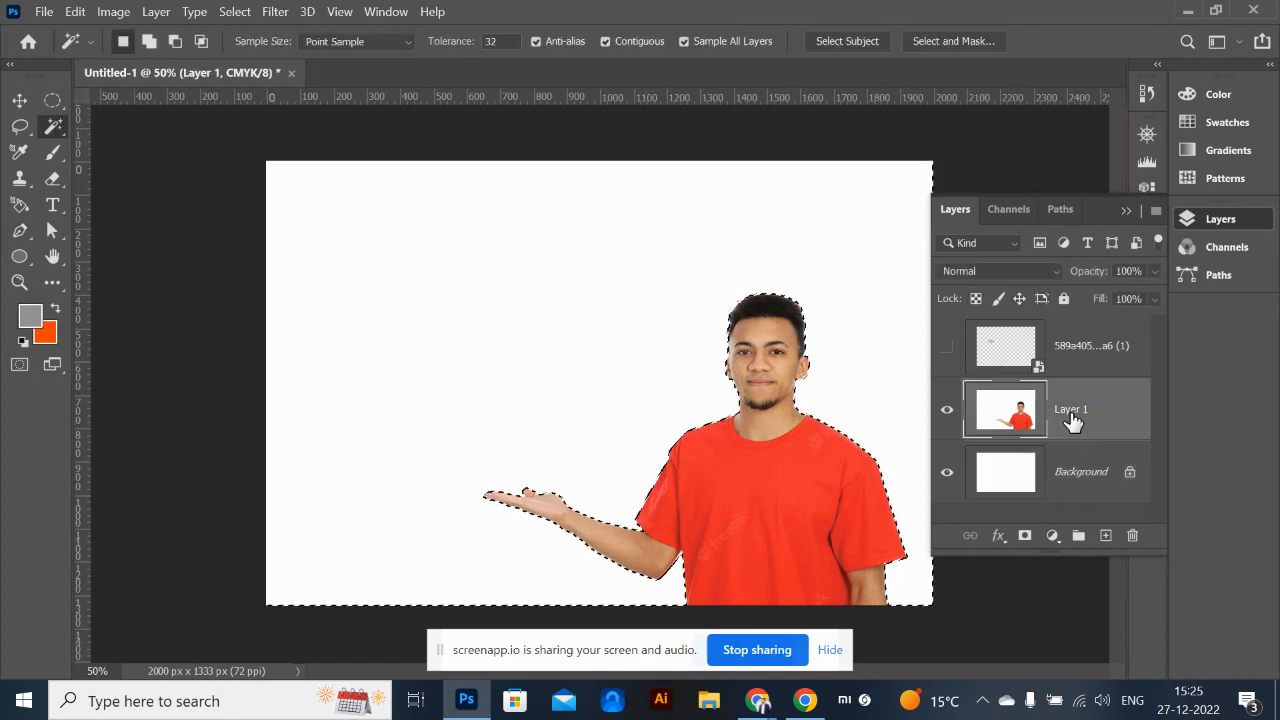
pyautogui.press('Delete')
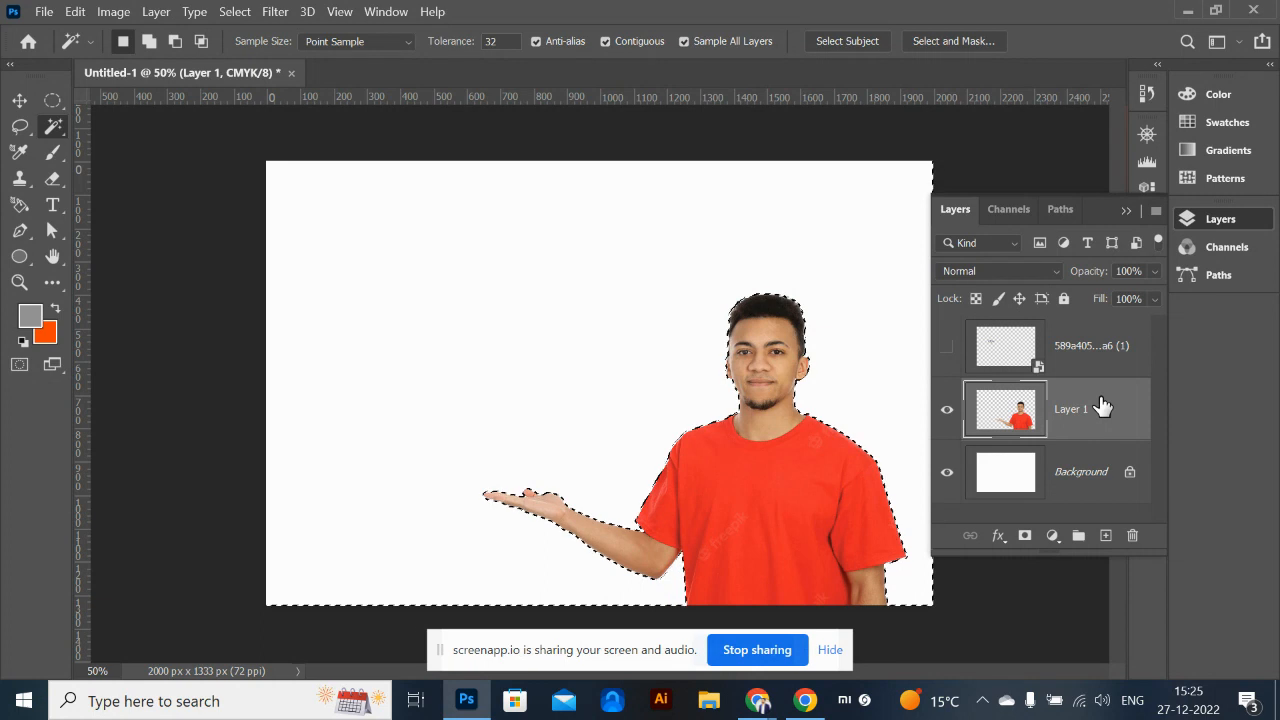
pyautogui.click(948, 474)
pyautogui.hotkey('ctrl', 'd')
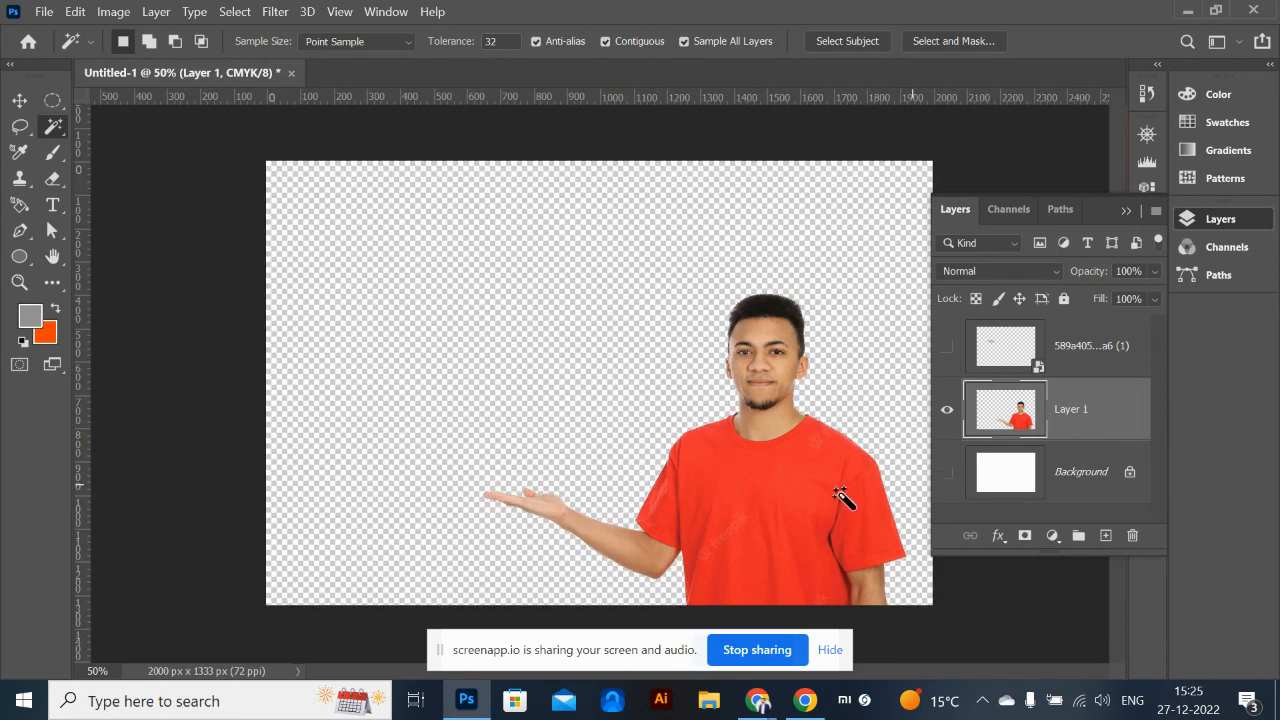
# Delete the layer with the cut-out man in the red T-shirt using the Move tool
pyautogui.click(19, 100)
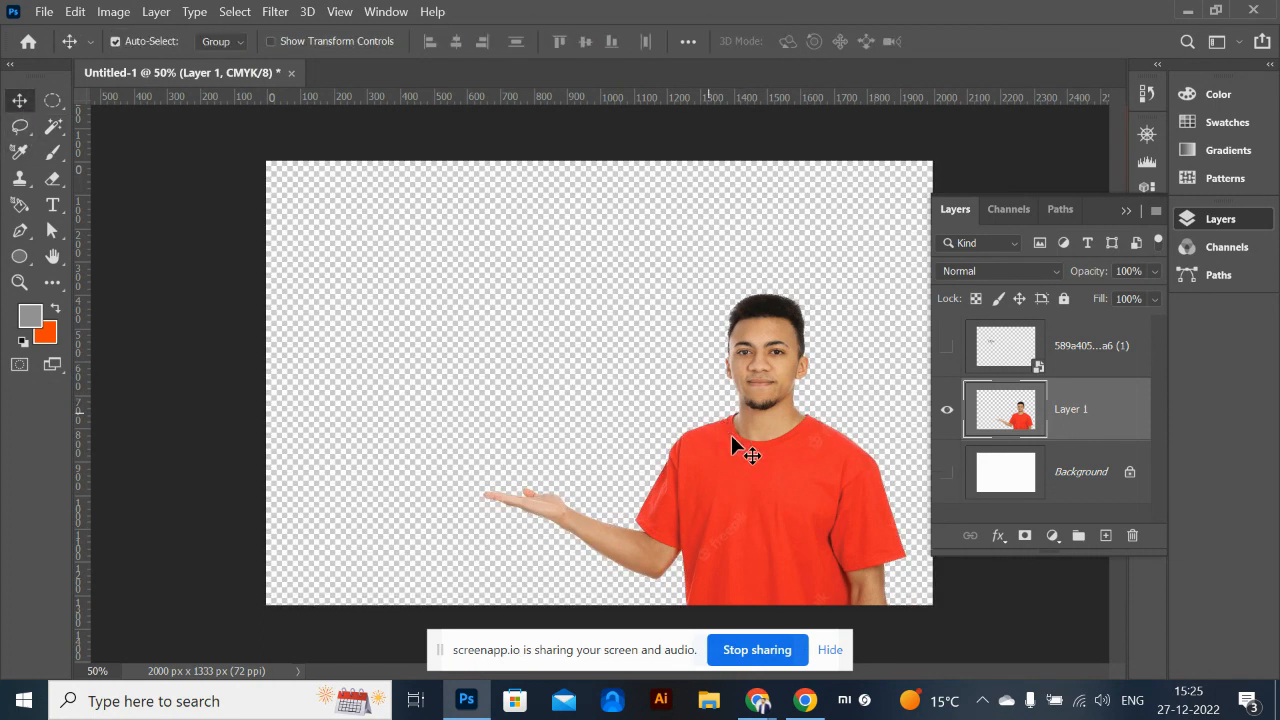
pyautogui.press('Delete')
# Switch to Chrome and copy the Westend61 photo of the smiling man in a white T-shirt from the image results
pyautogui.hotkey('alt', 'Tab')
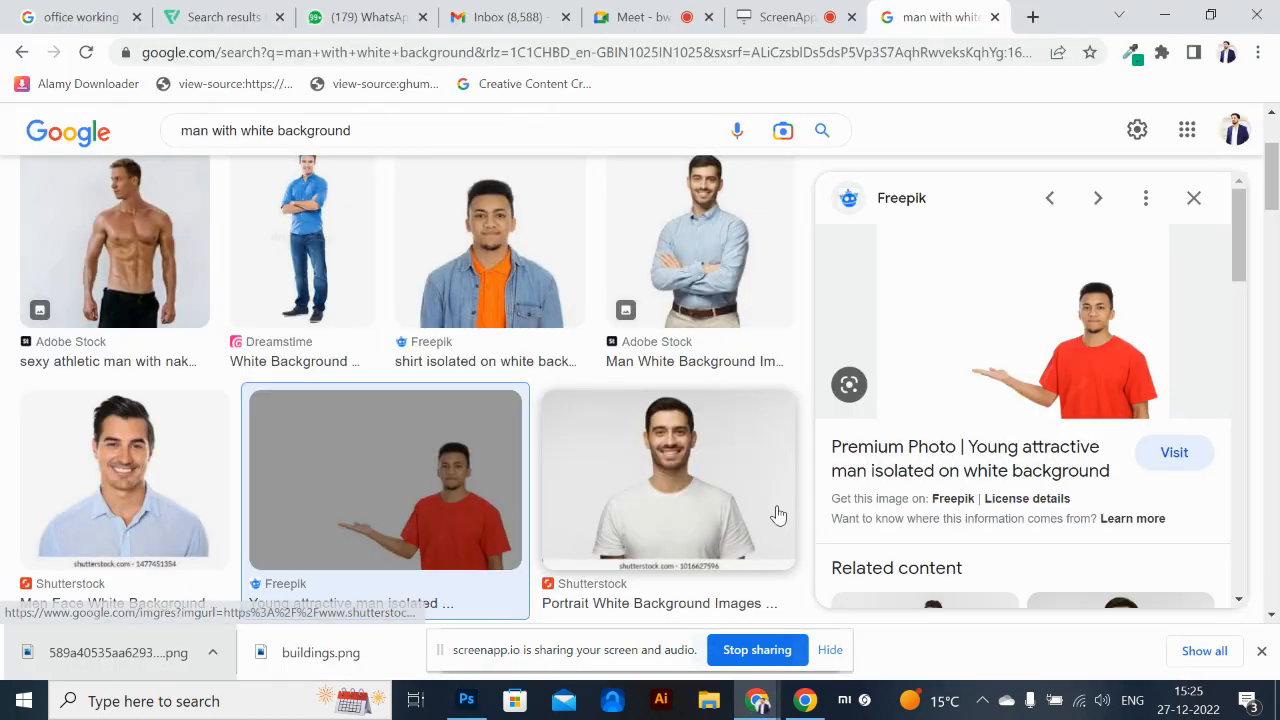
pyautogui.scroll(-10, 282, 350)
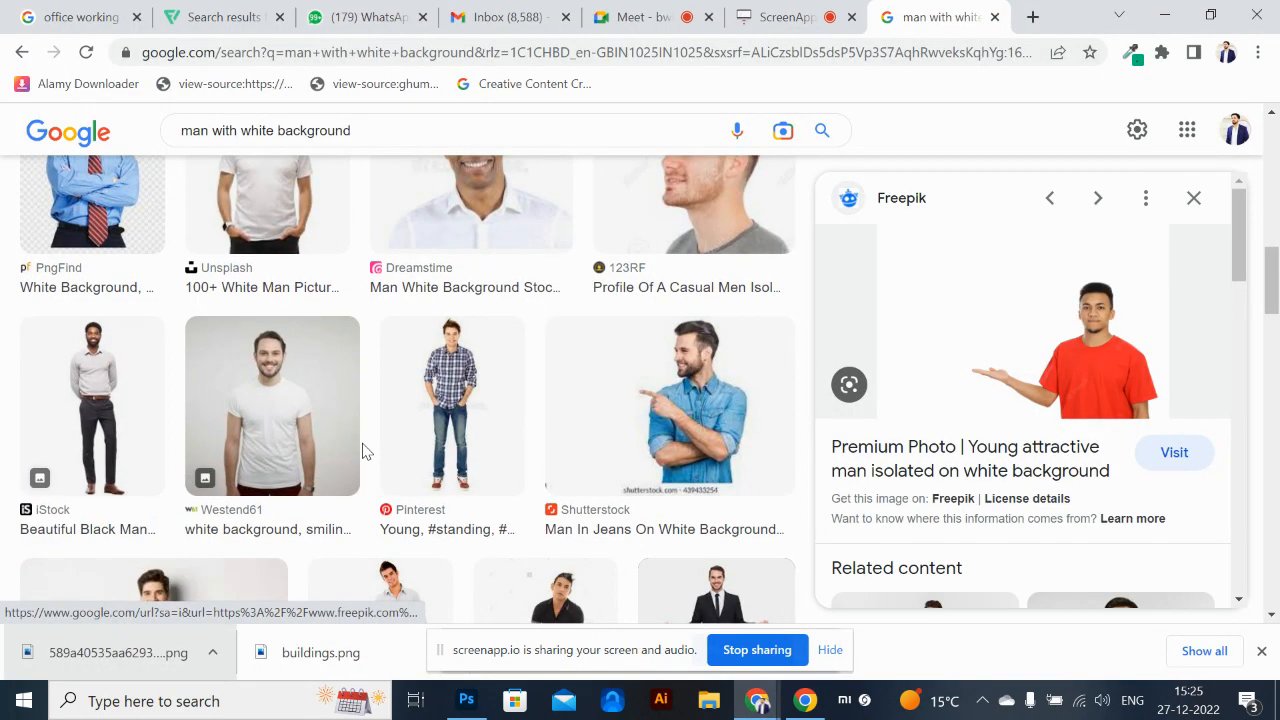
pyautogui.scroll(3, 345, 445)
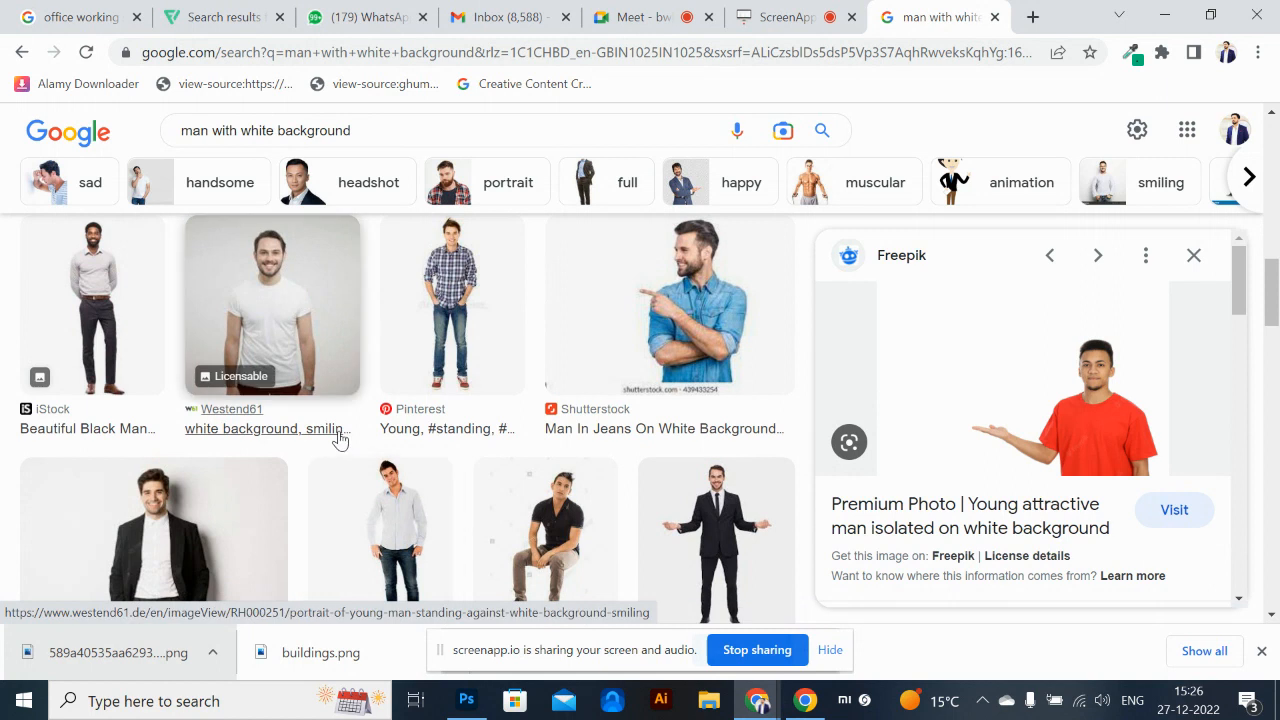
pyautogui.click(271, 316)
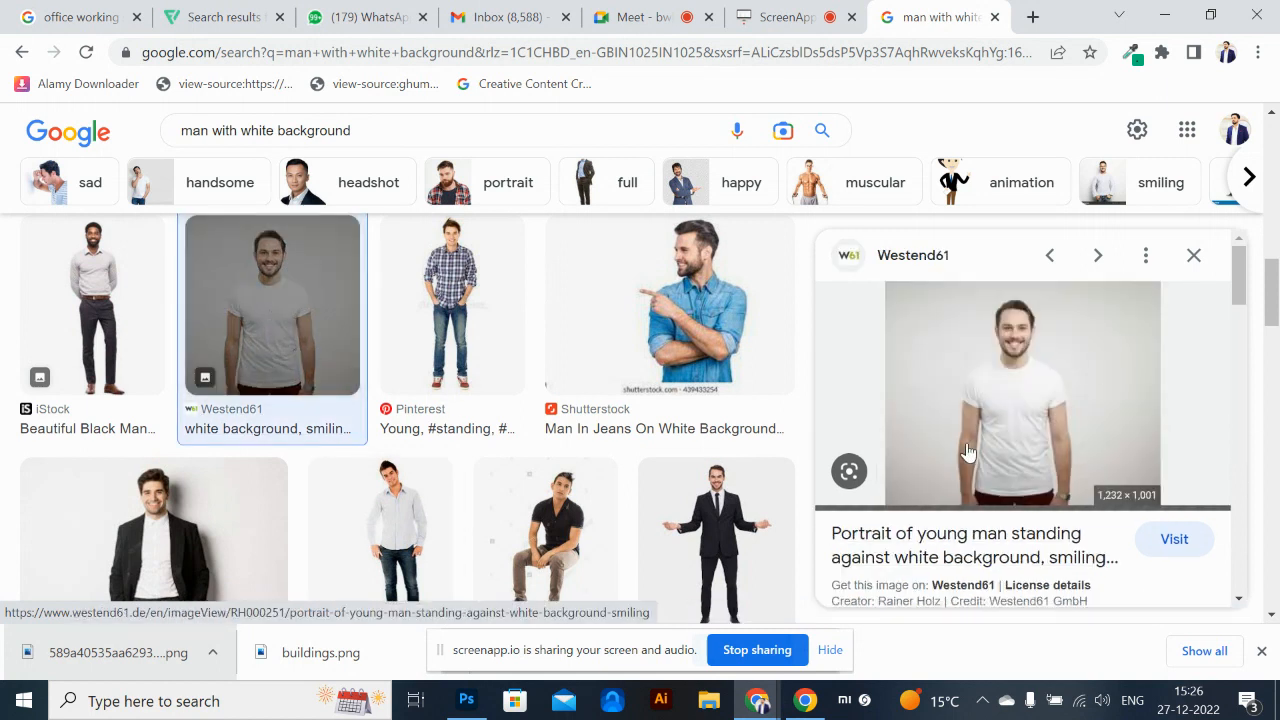
pyautogui.rightClick(954, 373)
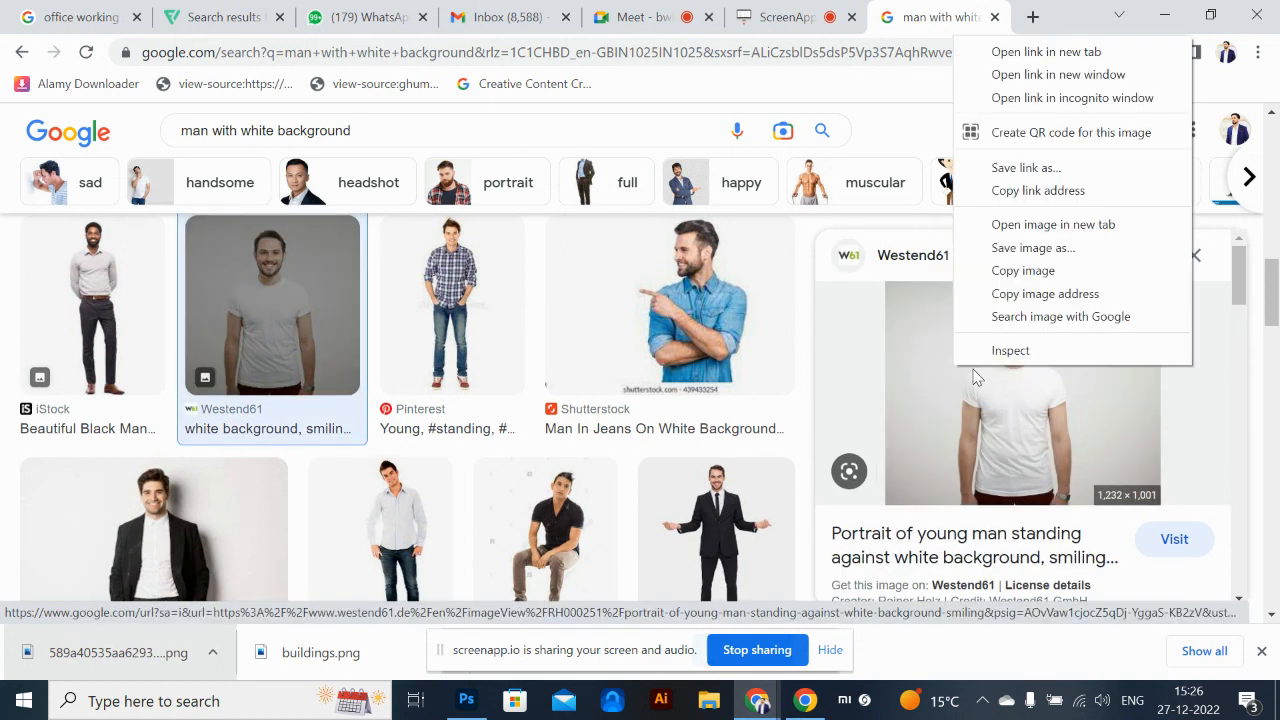
pyautogui.click(1052, 270)
# Switch back to Photoshop, create a new 1232 x 1001 px RGB document at 72 ppi from the Clipboard preset, and paste the copied photo
pyautogui.hotkey('alt', 'Tab')
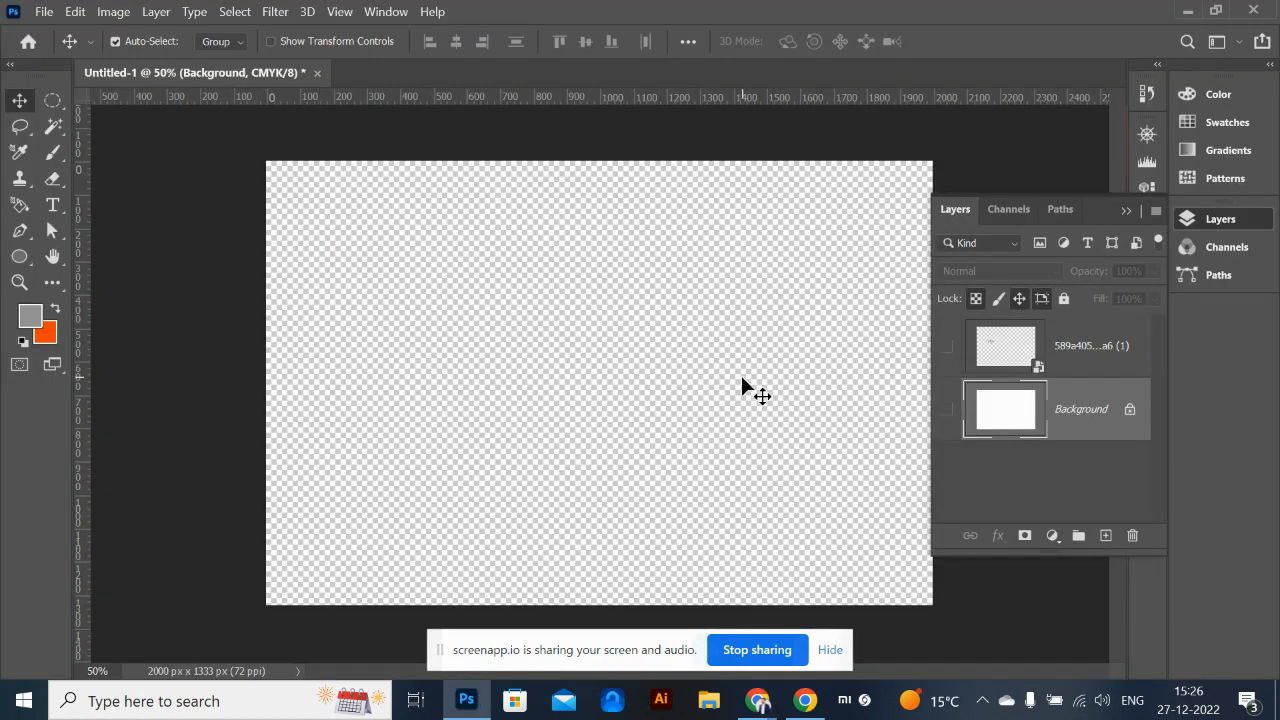
pyautogui.hotkey('ctrl', 'n')
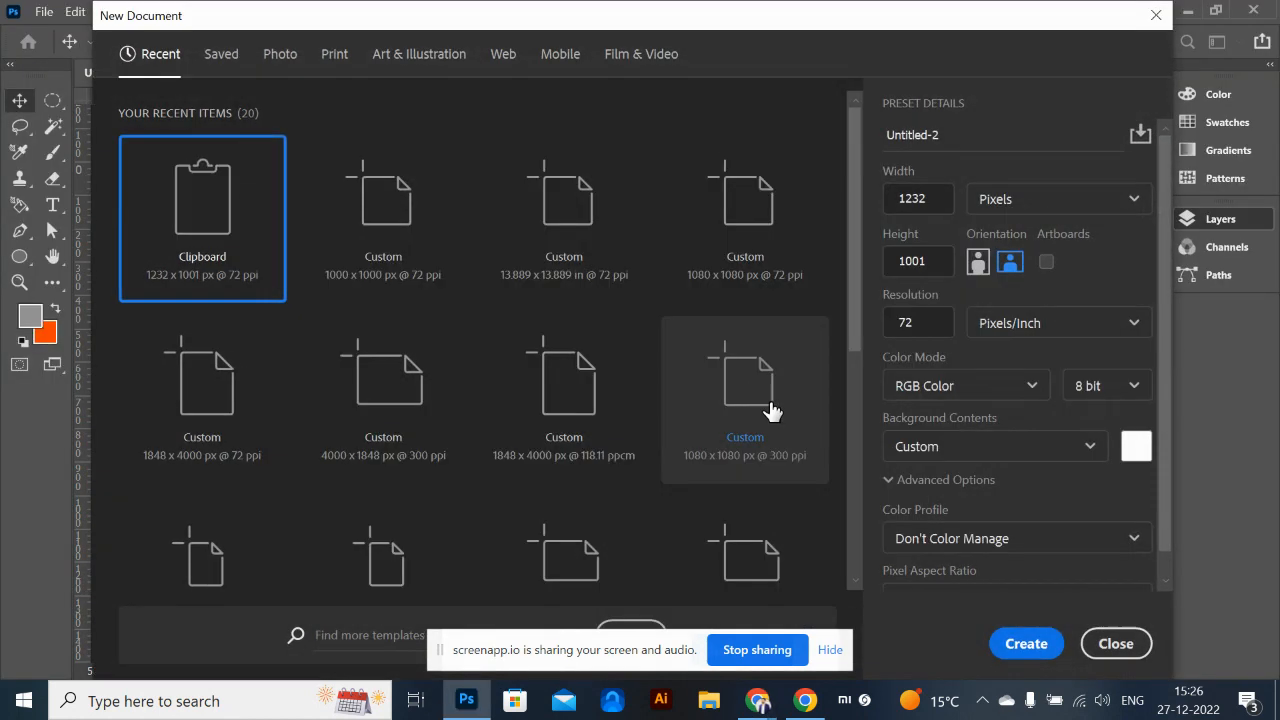
pyautogui.click(1020, 645)
pyautogui.hotkey('ctrl', 'v')
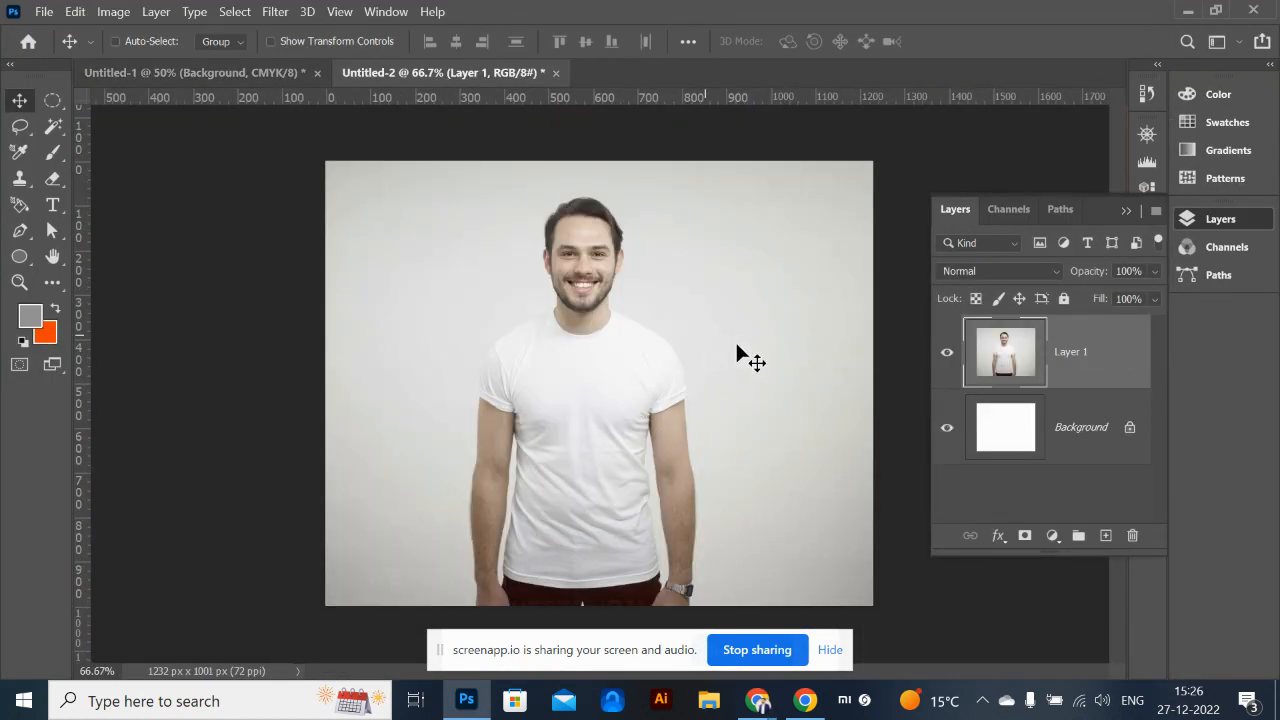
# Try selecting the light gray backdrop with the Magic Wand at tolerance 32, inspect the selection edge around the white T-shirt, and deselect
pyautogui.click(53, 126)
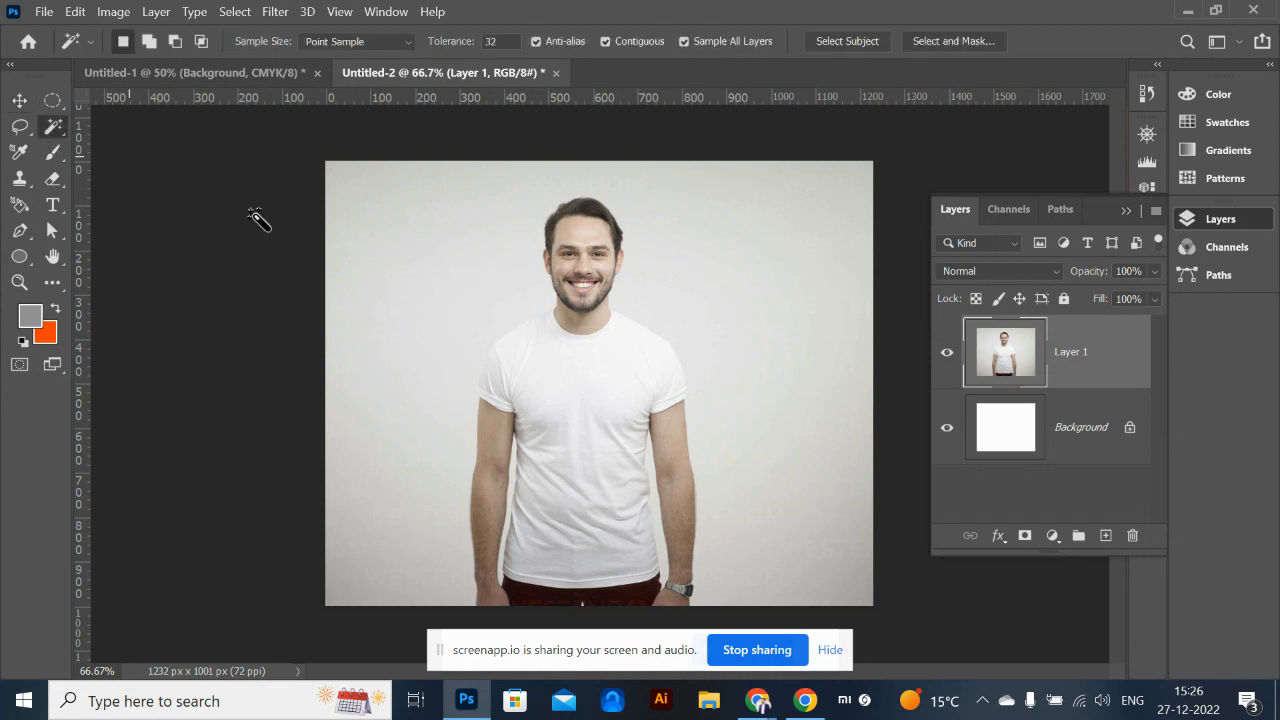
pyautogui.click(379, 317)
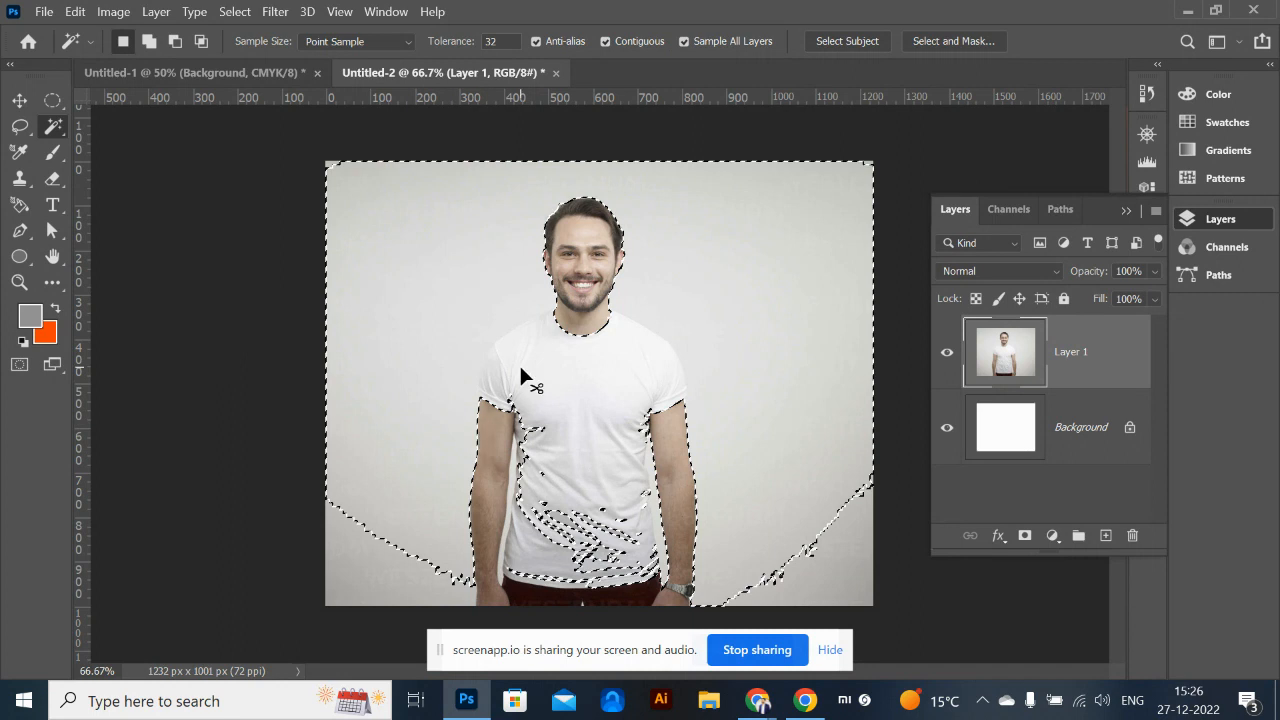
pyautogui.hotkey('ctrl', '+')
pyautogui.hotkey('ctrl', '+')
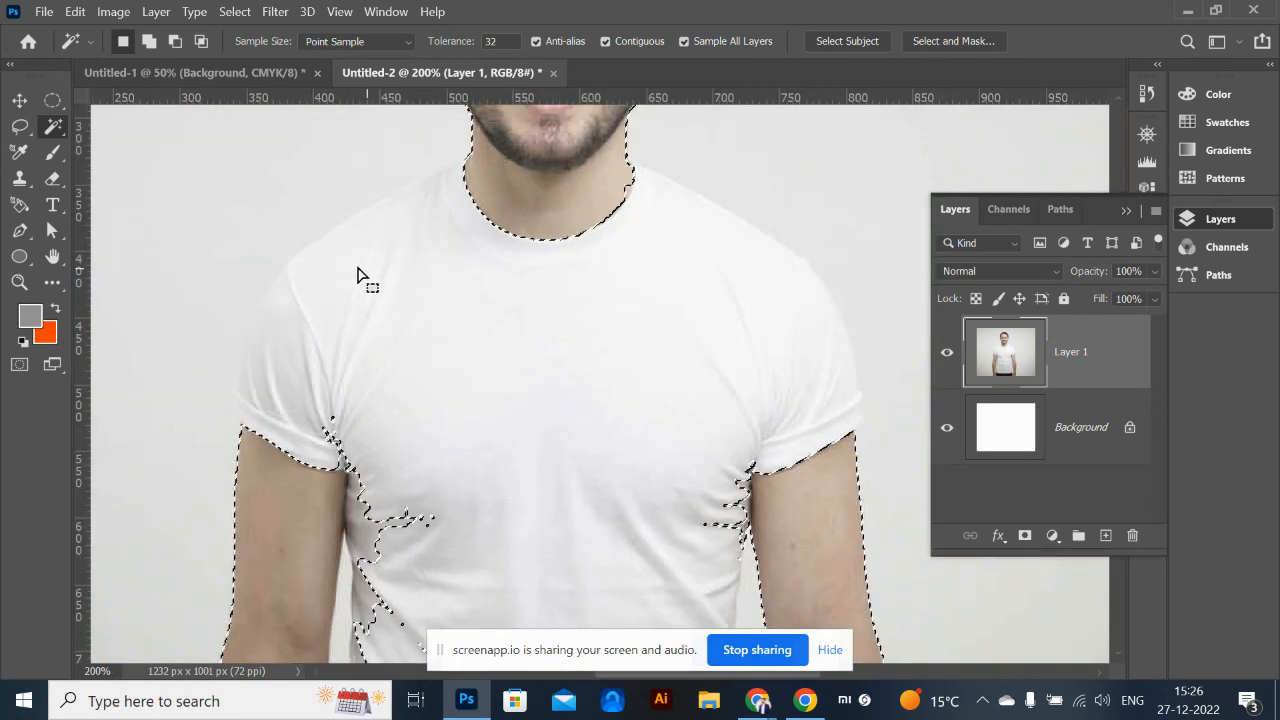
pyautogui.hotkey('ctrl', 'd')
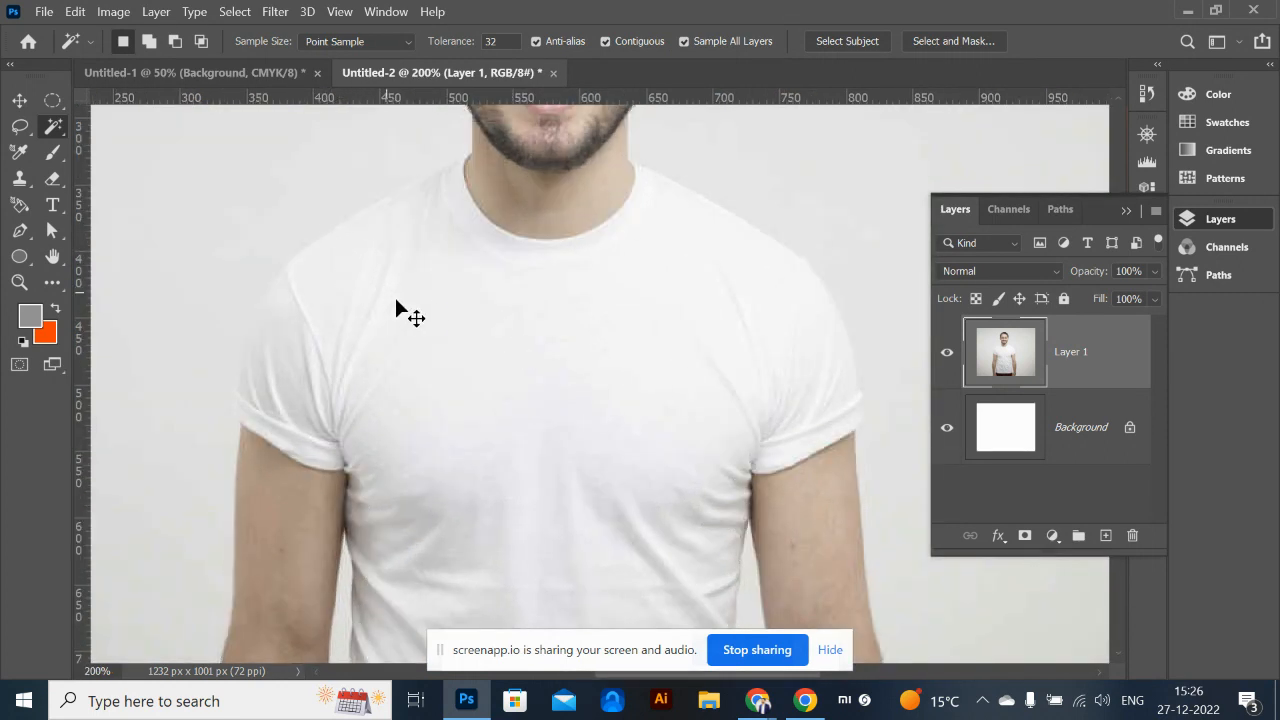
pyautogui.hotkey('ctrl', '-')
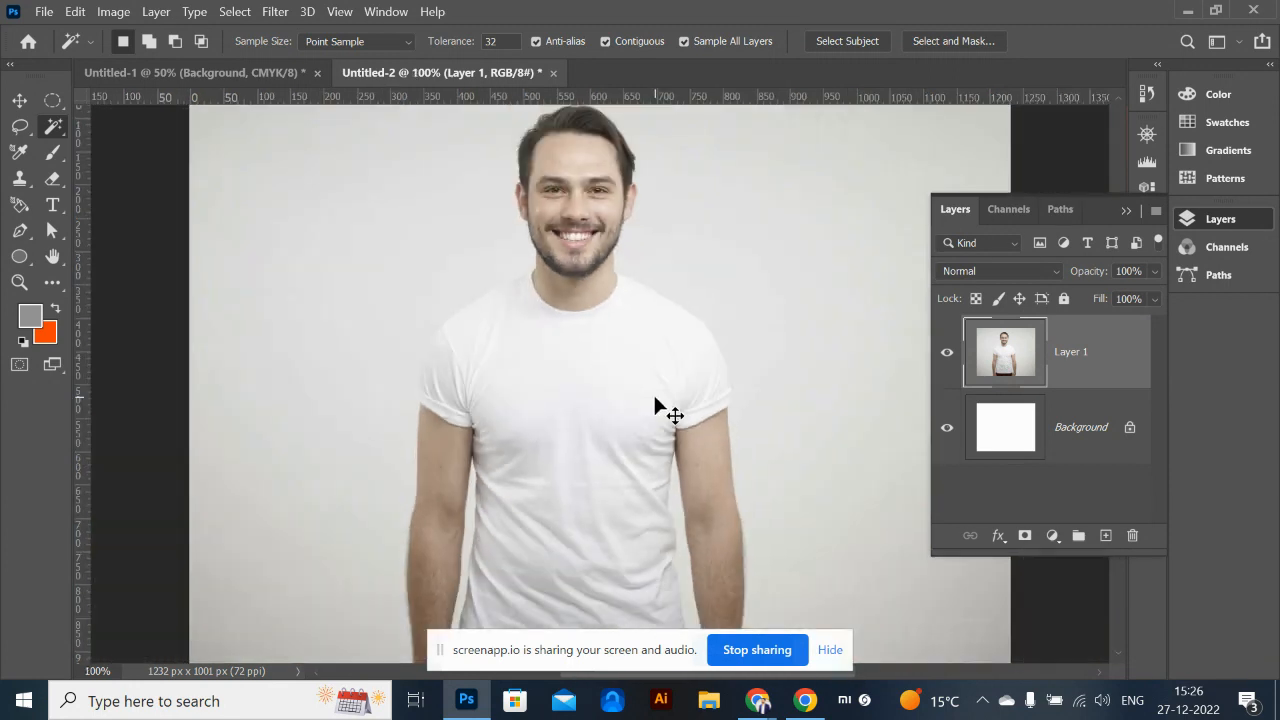
pyautogui.hotkey('ctrl', '-')
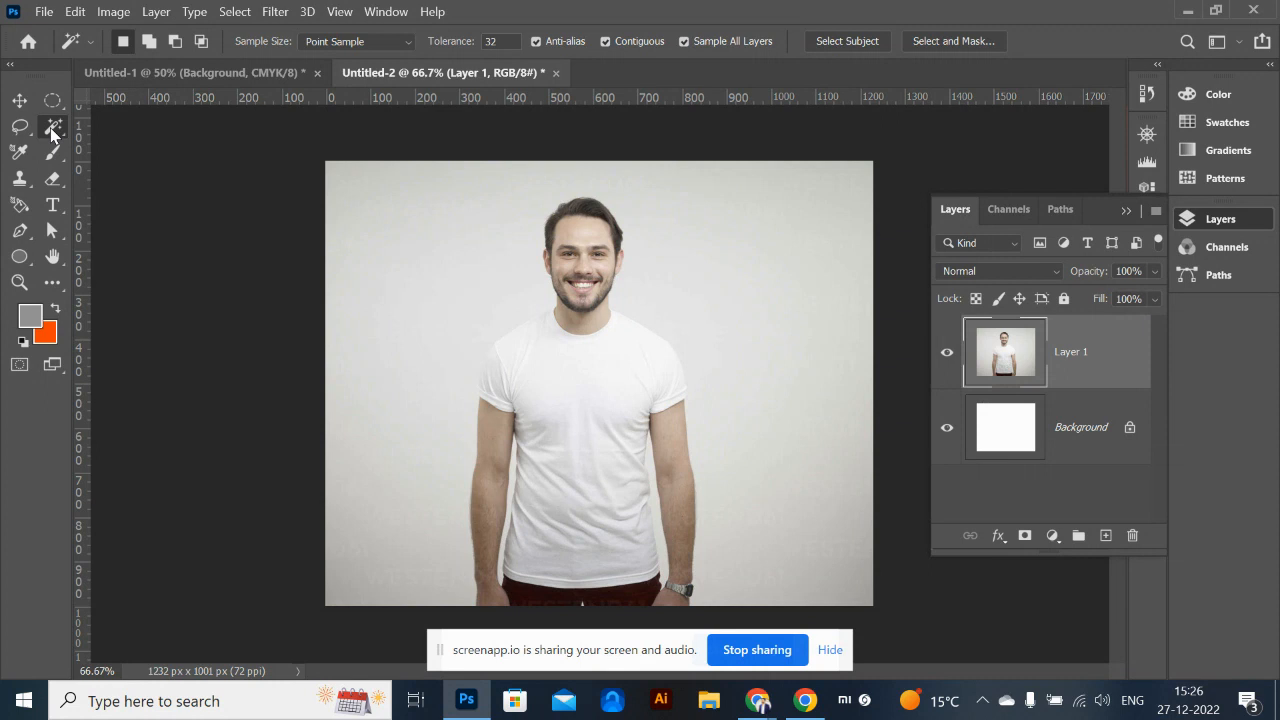
# Activate the Pen tool and examine the white T-shirt's edges against the light backdrop at several magnifications
pyautogui.press('p')
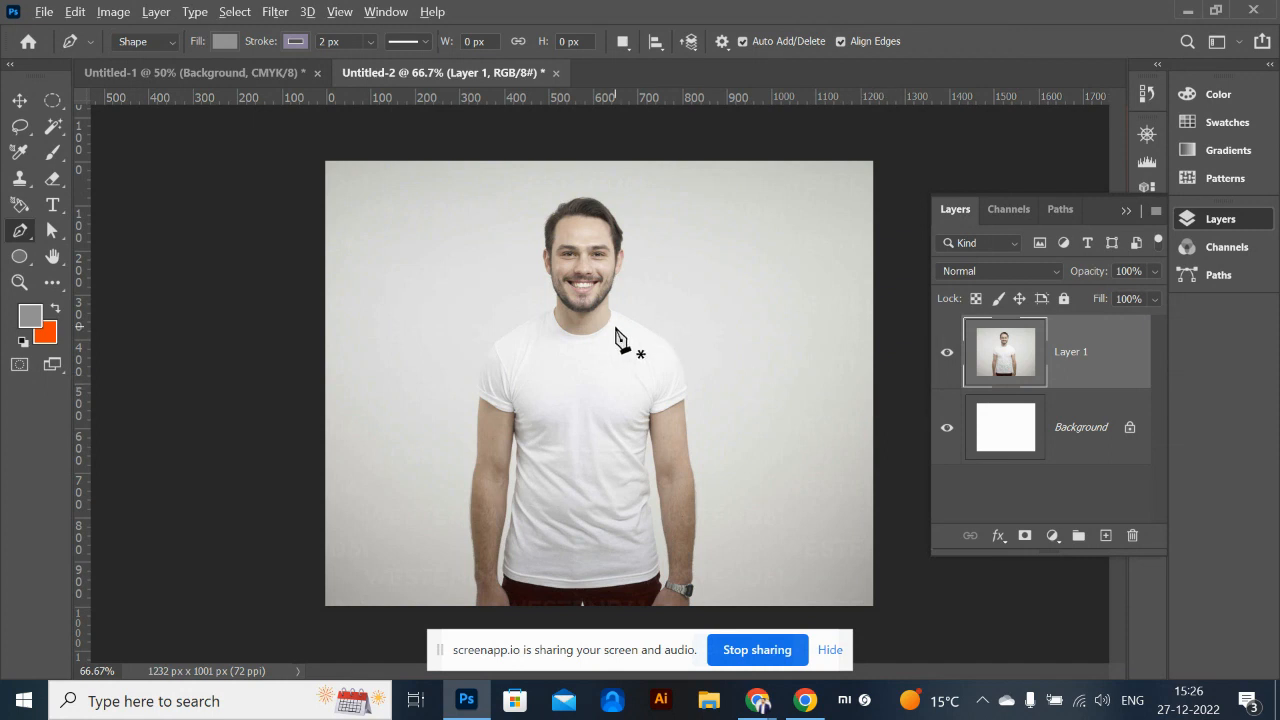
pyautogui.scroll(5, 618, 338)
pyautogui.scroll(3, 618, 338)
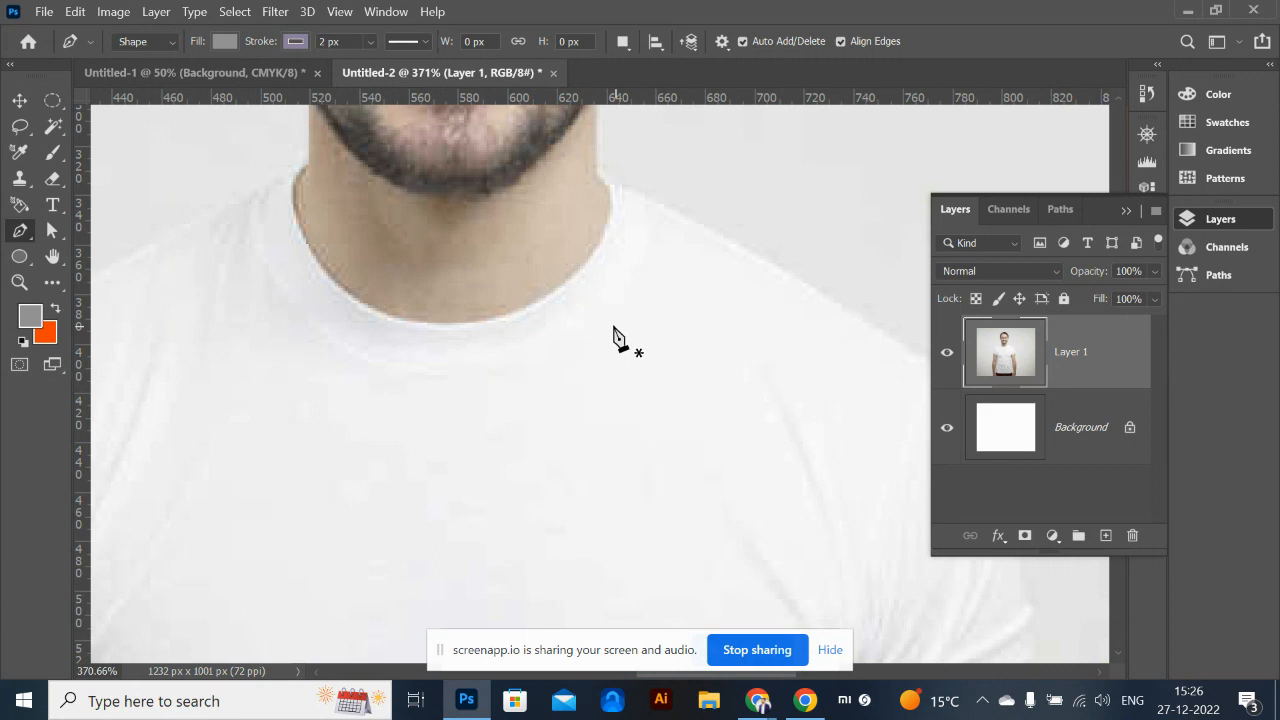
pyautogui.scroll(-8, 614, 330)
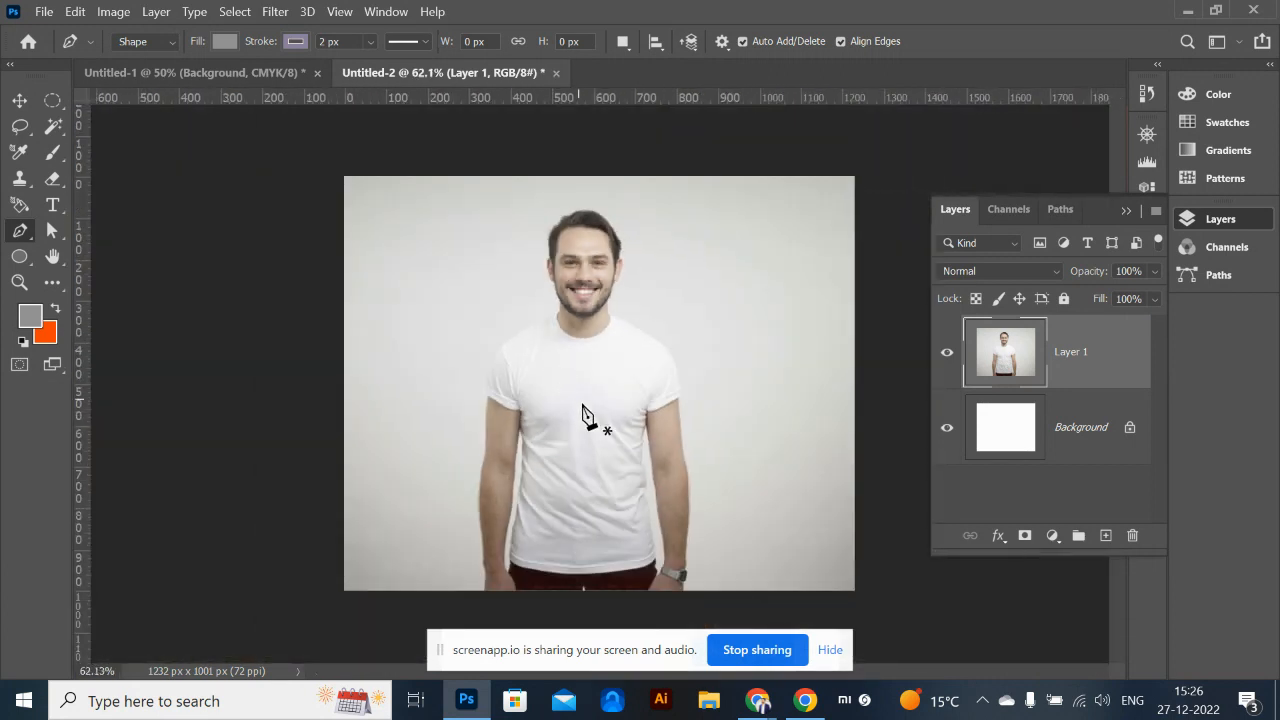
pyautogui.scroll(6, 582, 406)
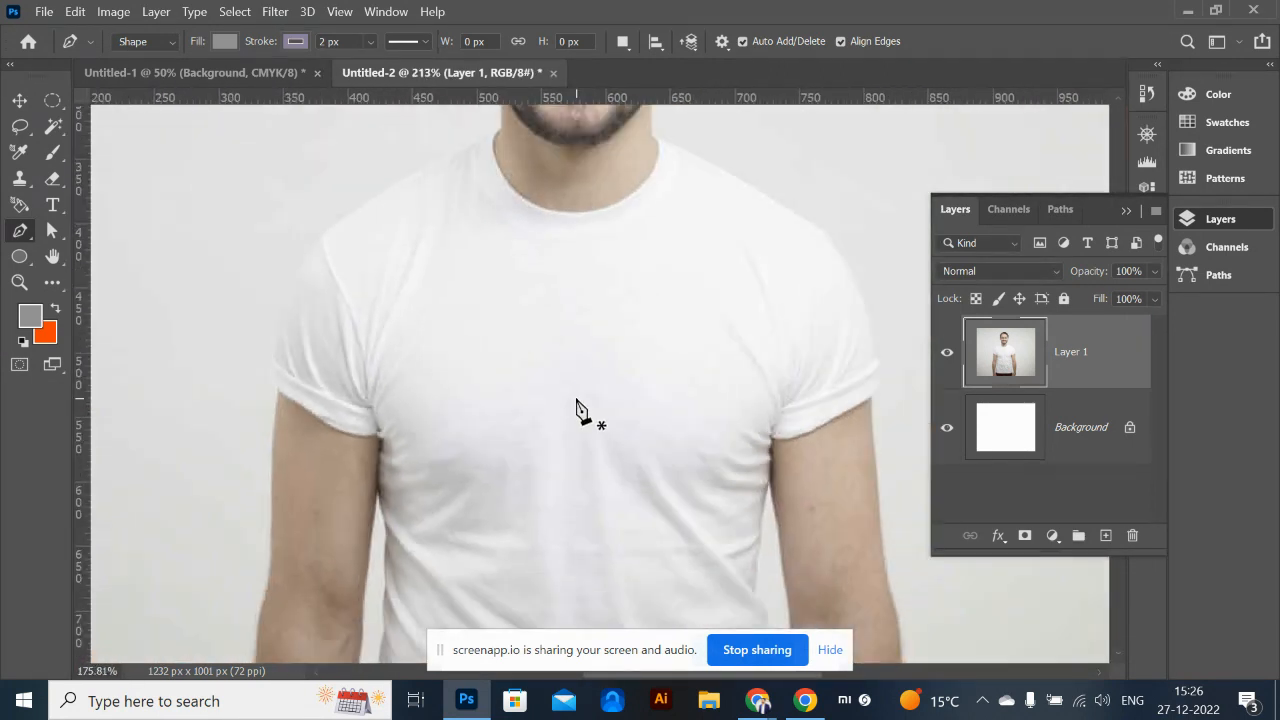
pyautogui.scroll(-5, 582, 410)
pyautogui.scroll(6, 580, 410)
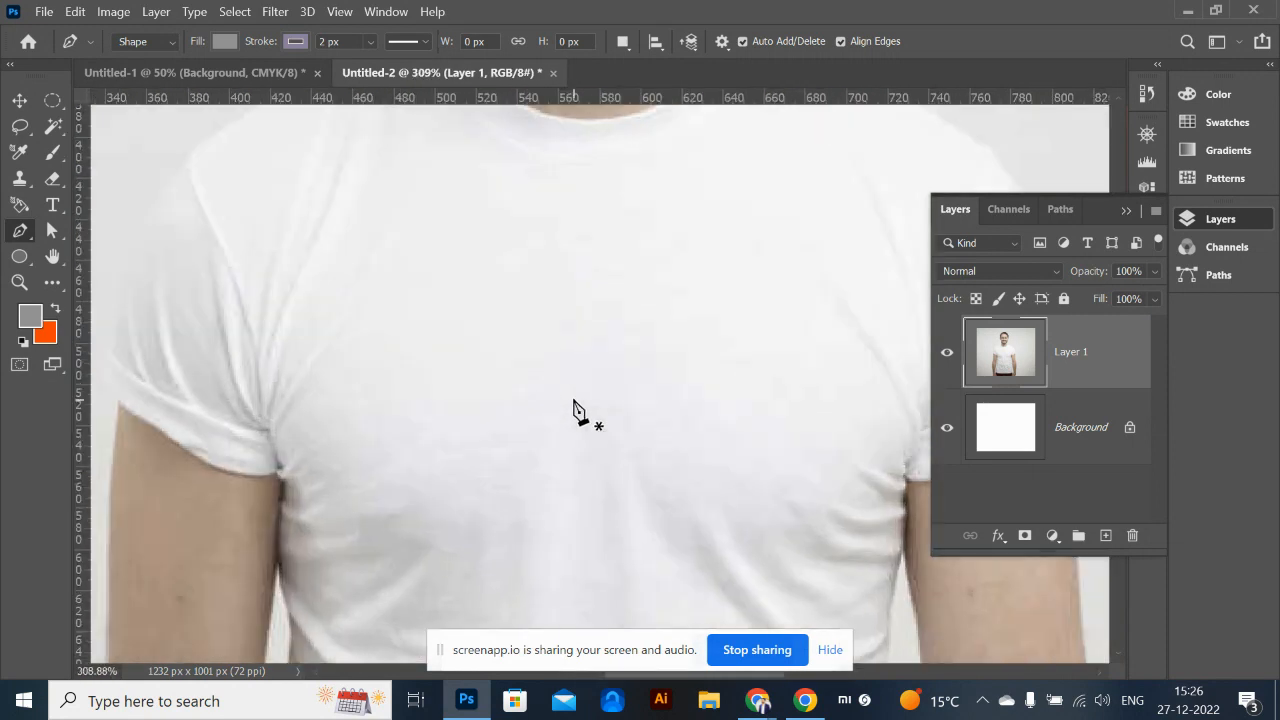
pyautogui.scroll(-5, 580, 410)
pyautogui.scroll(3, 580, 410)
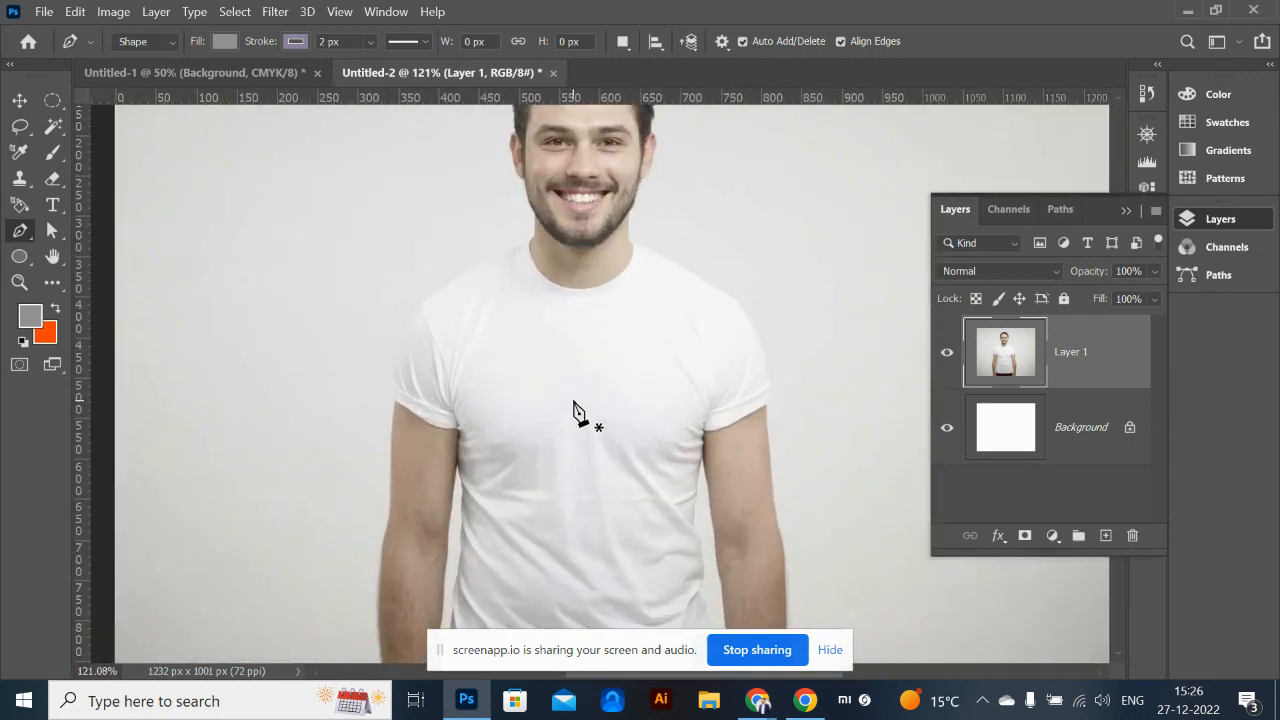
pyautogui.scroll(3, 580, 410)
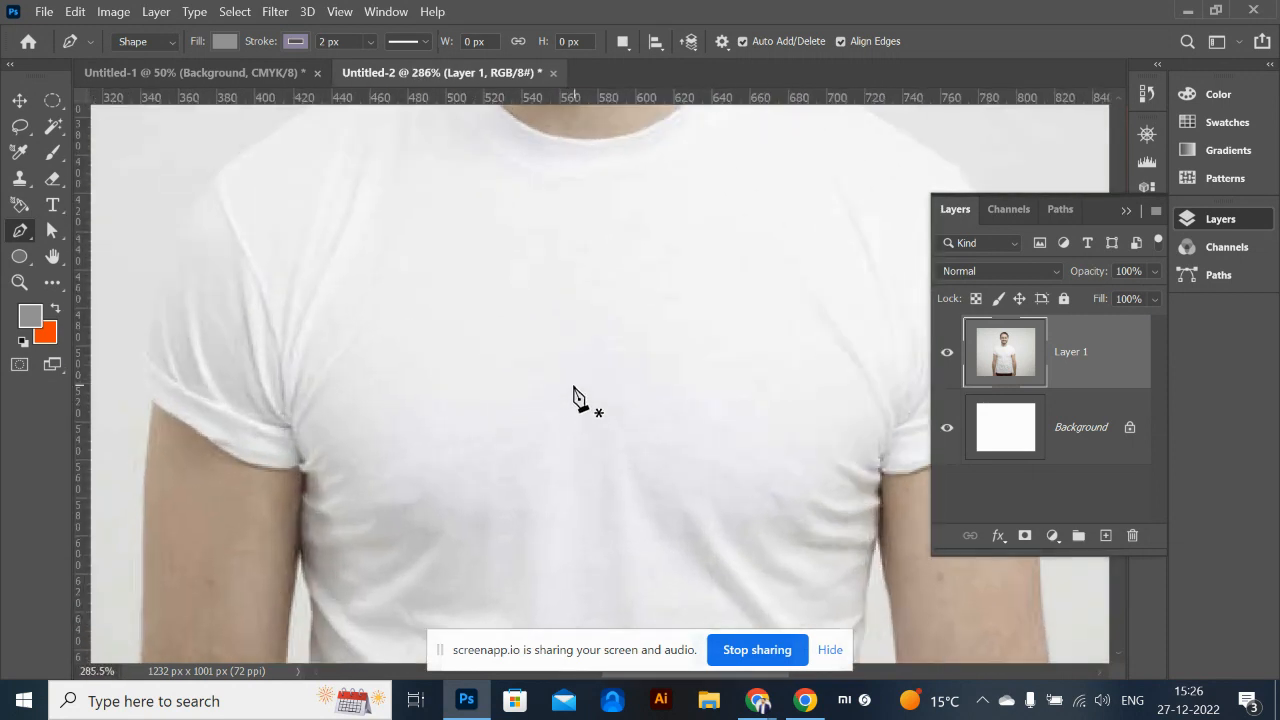
pyautogui.scroll(-4, 578, 400)
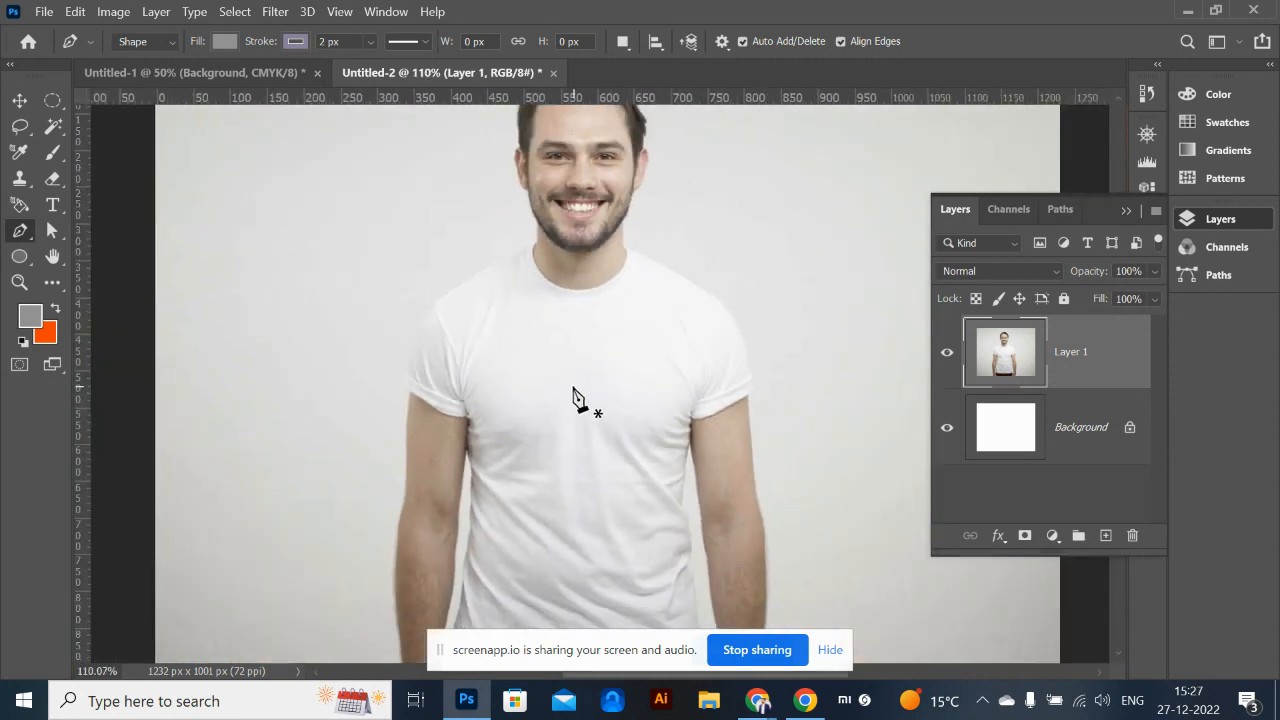
# Toggle the Pen tool's pointer to the precise crosshair and back to the pen symbol
pyautogui.press('capslock')
pyautogui.press('capslock')
pyautogui.press('capslock')
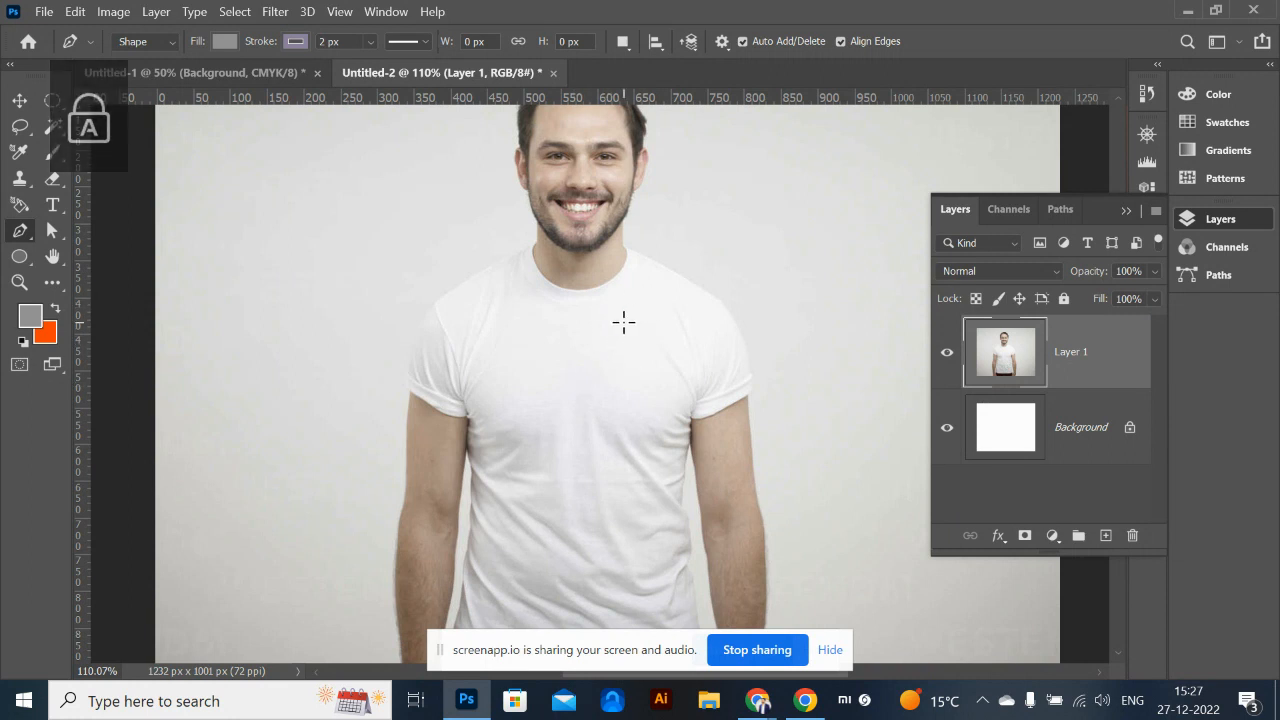
pyautogui.press('capslock')
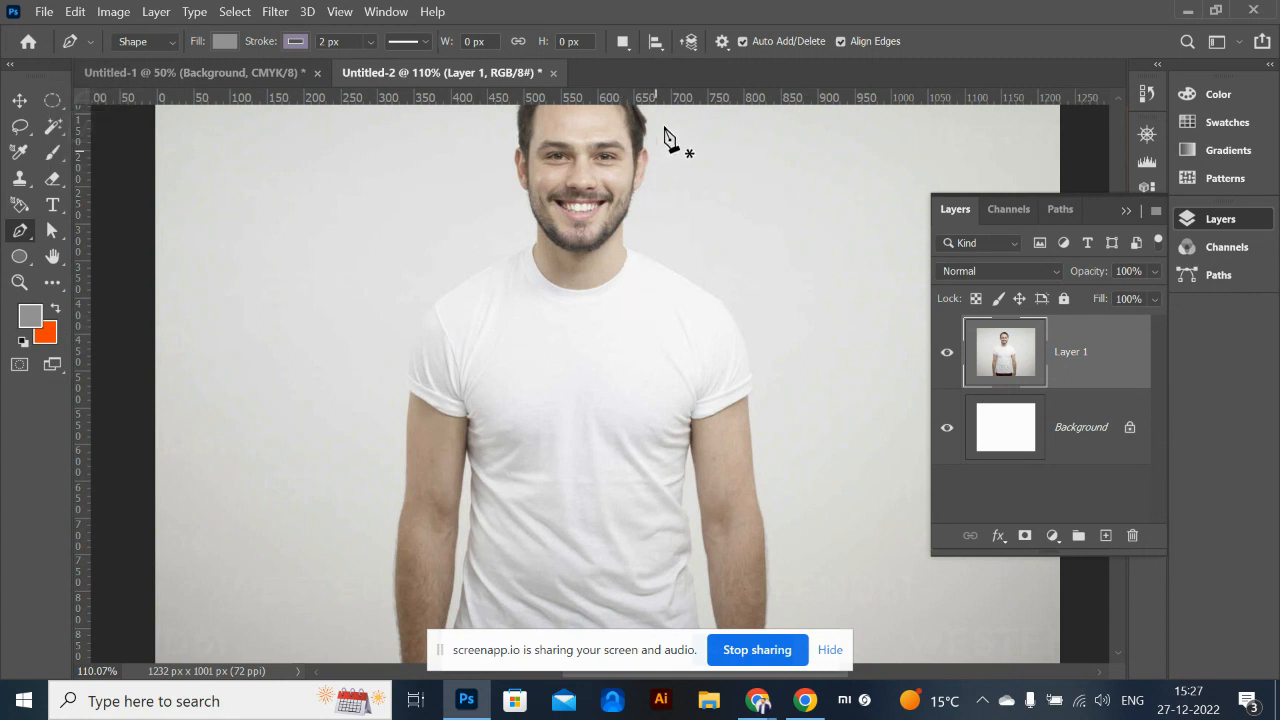
# Try to trace the T-shirt's image-right shoulder from the collar to the upper sleeve with the Pen tool in Shape mode
pyautogui.scroll(5, 657, 277)
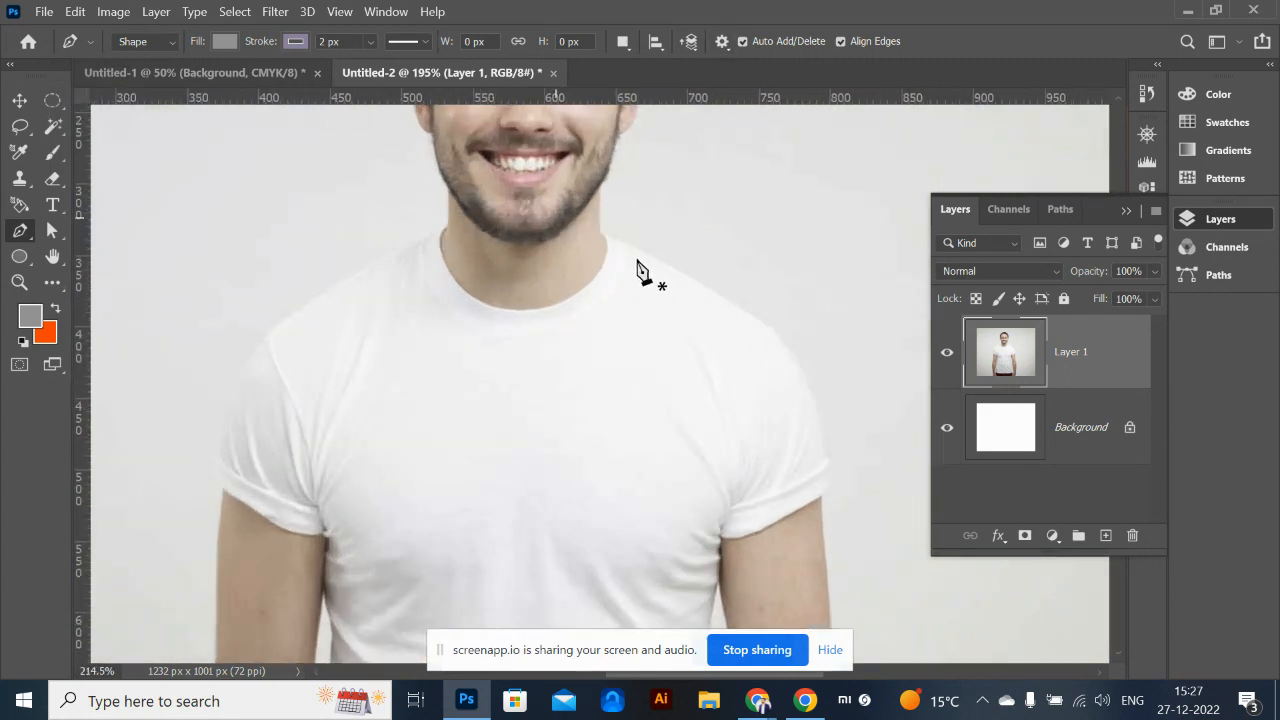
pyautogui.click(568, 206)
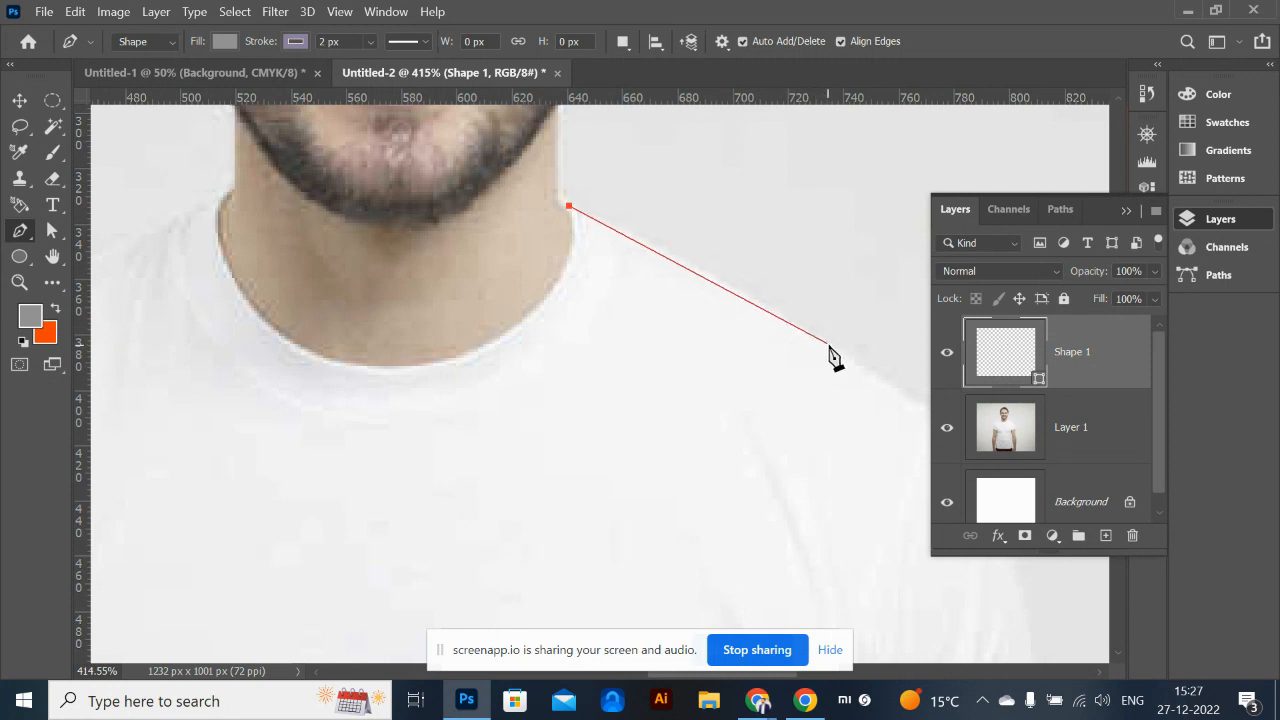
pyautogui.click(715, 279)
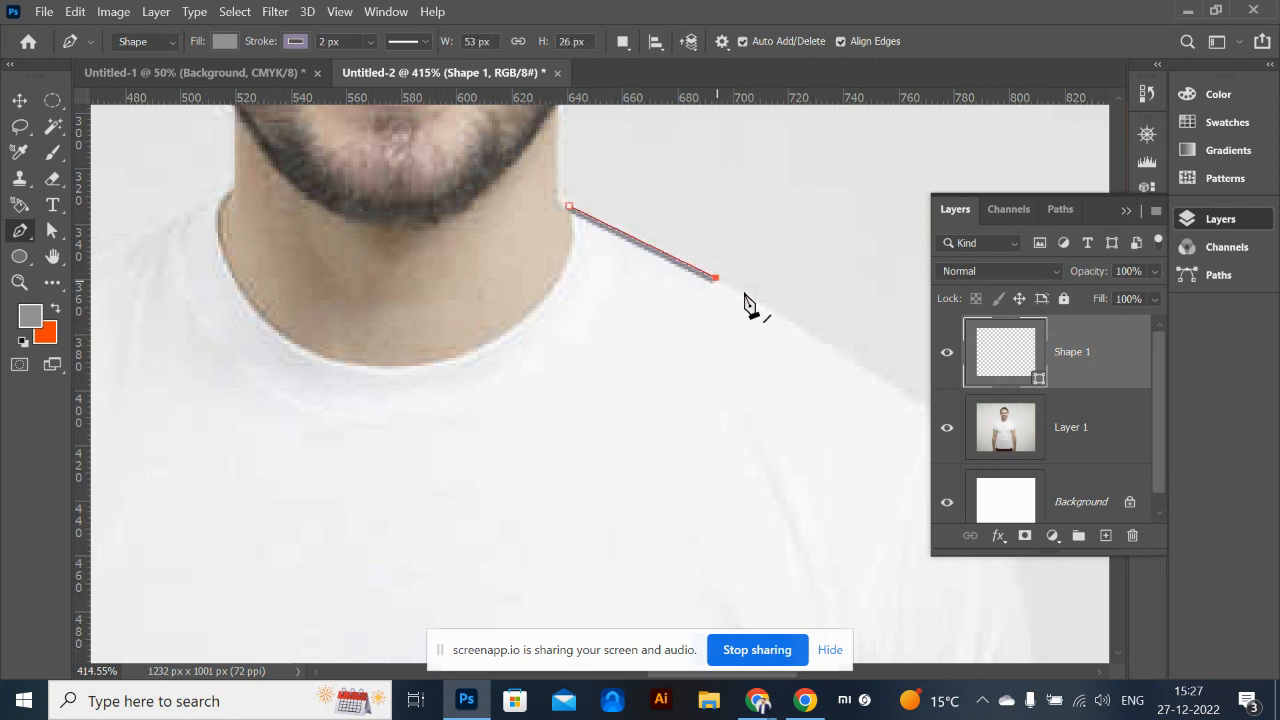
pyautogui.click(849, 366)
pyautogui.moveTo(743, 340); pyautogui.dragTo(419, 174)
pyautogui.click(603, 241)
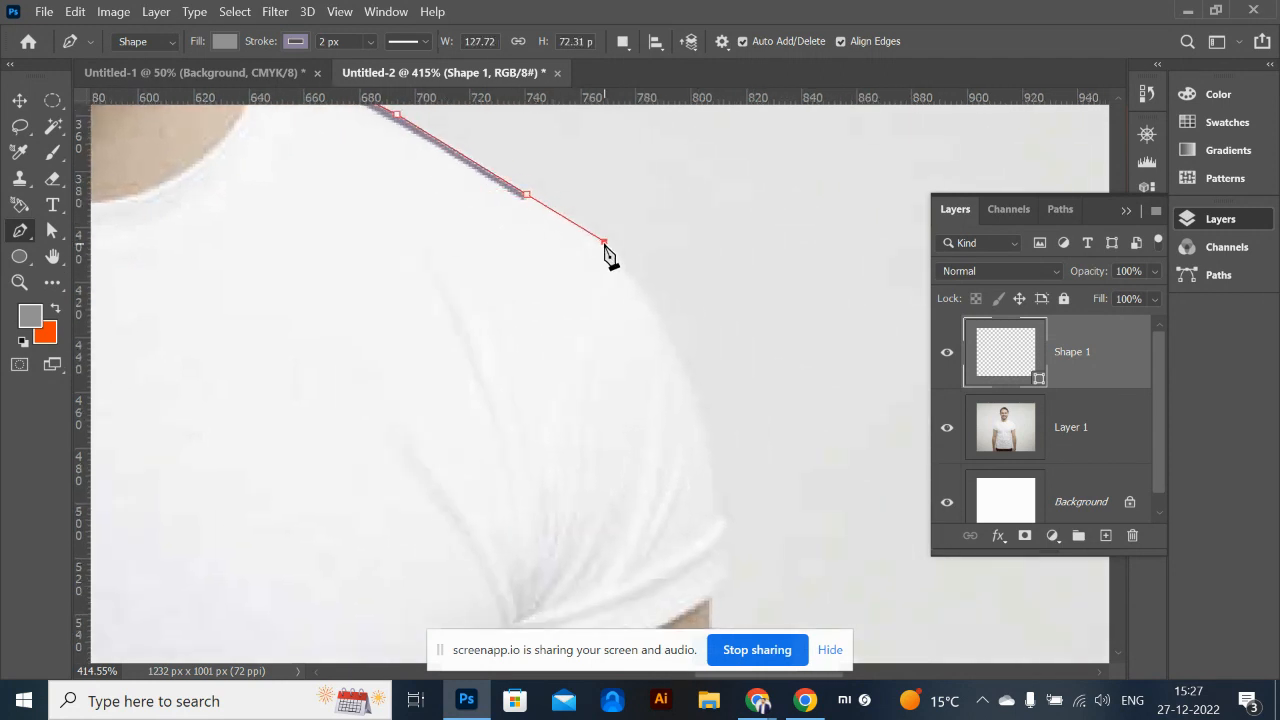
pyautogui.click(711, 477)
pyautogui.moveTo(714, 483); pyautogui.dragTo(725, 627)
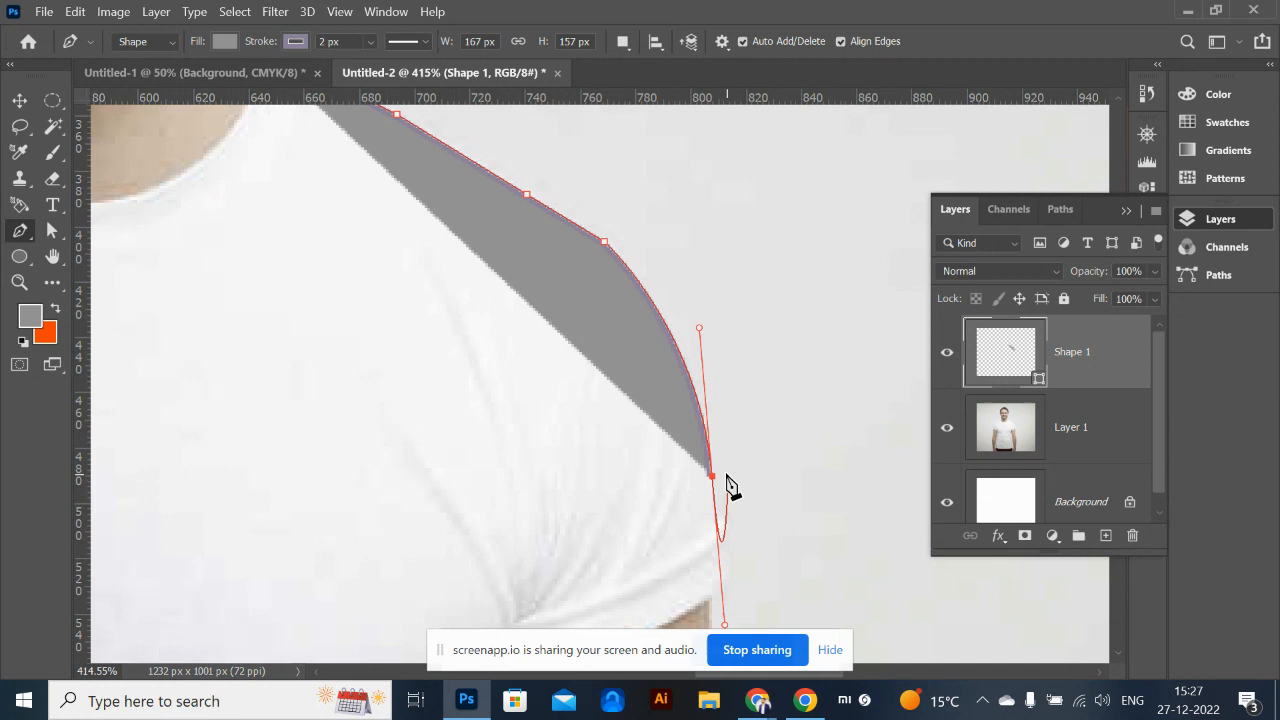
# Undo the whole Shape-mode outline back to before its first anchor point at the collar
pyautogui.hotkey('ctrl', 'z')
pyautogui.hotkey('ctrl', 'z')
pyautogui.hotkey('ctrl', 'z')
pyautogui.hotkey('ctrl', 'z')
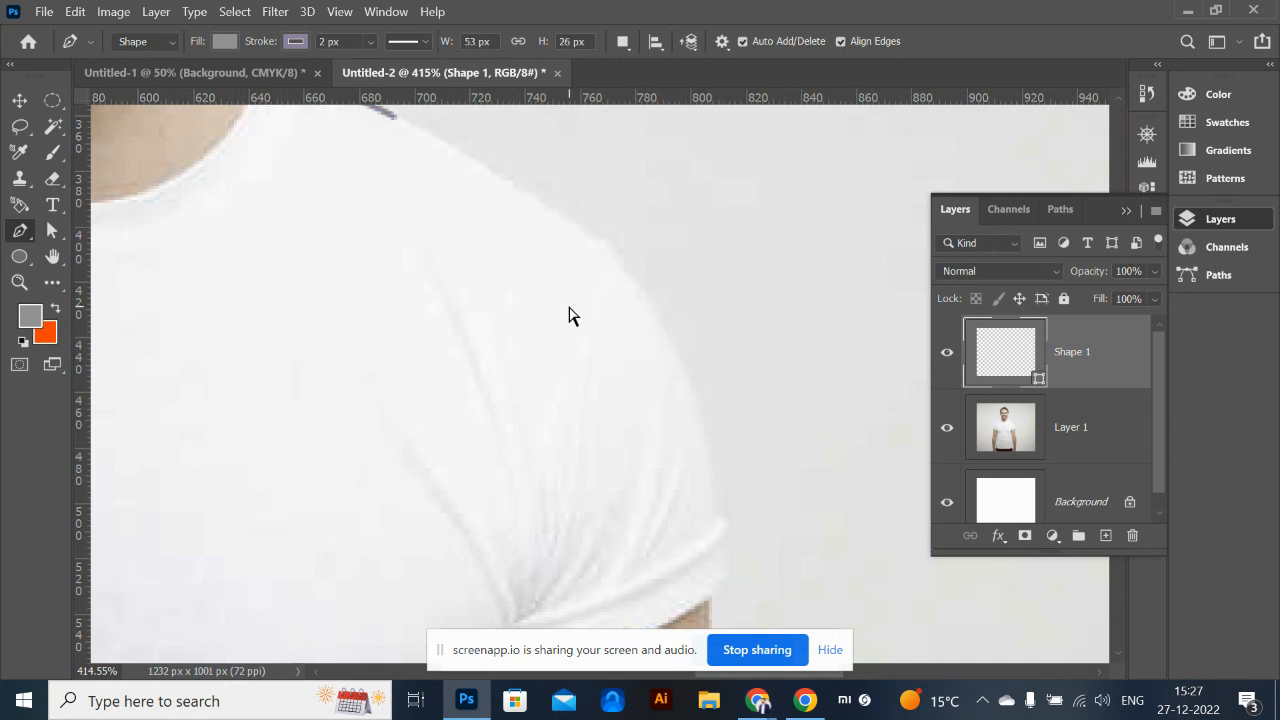
pyautogui.press('space')
pyautogui.moveTo(400, 243); pyautogui.dragTo(583, 400)
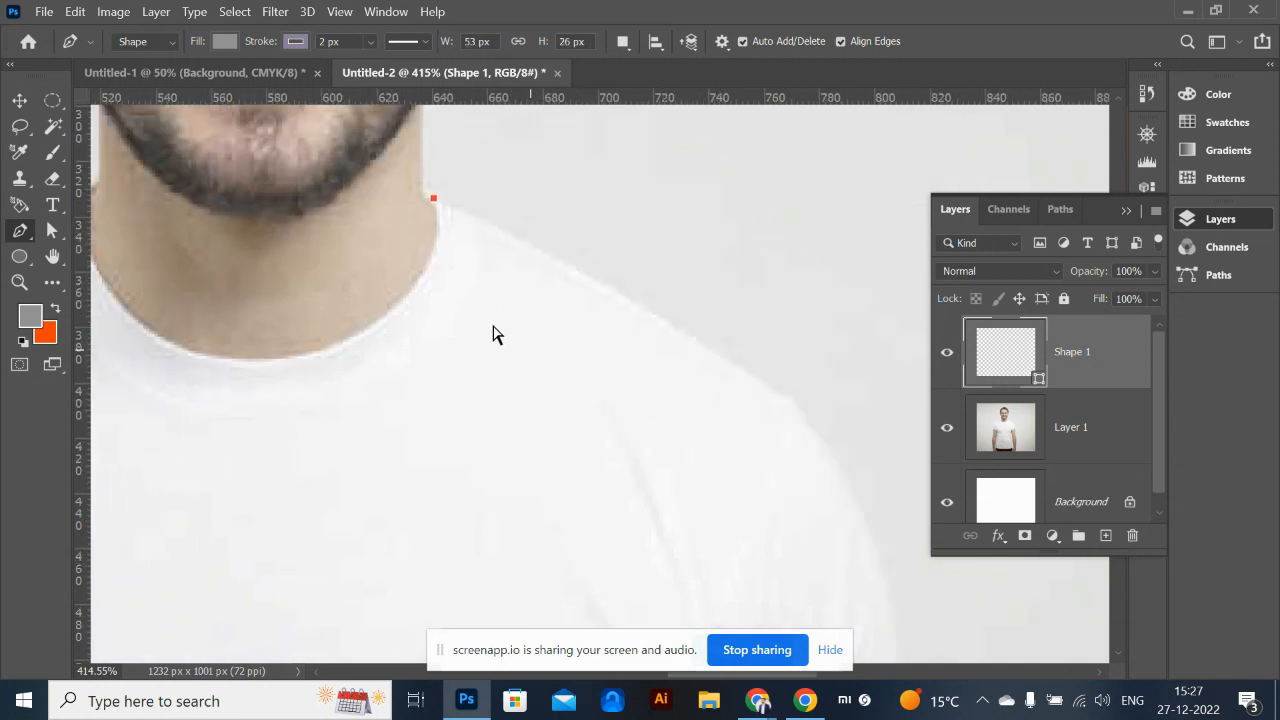
pyautogui.hotkey('ctrl', 'z')
# Set the Pen tool to Path mode and increase the displayed path thickness in the path options
pyautogui.click(171, 50)
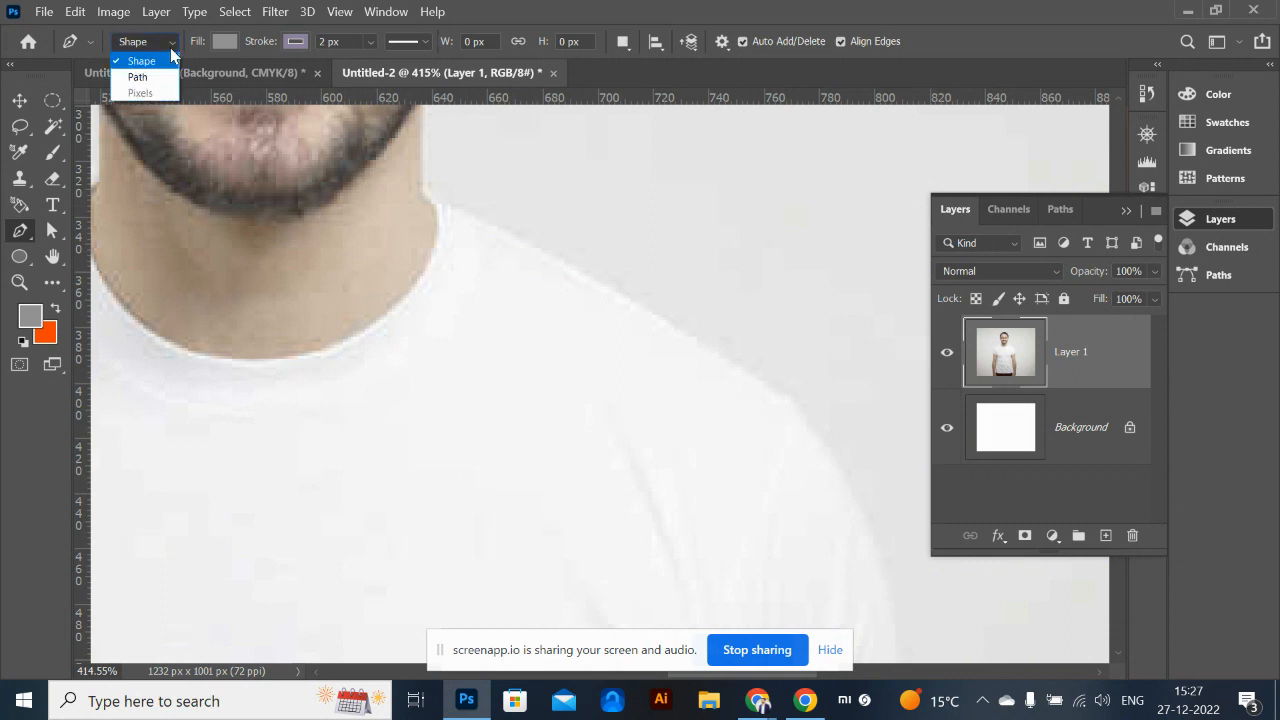
pyautogui.click(139, 77)
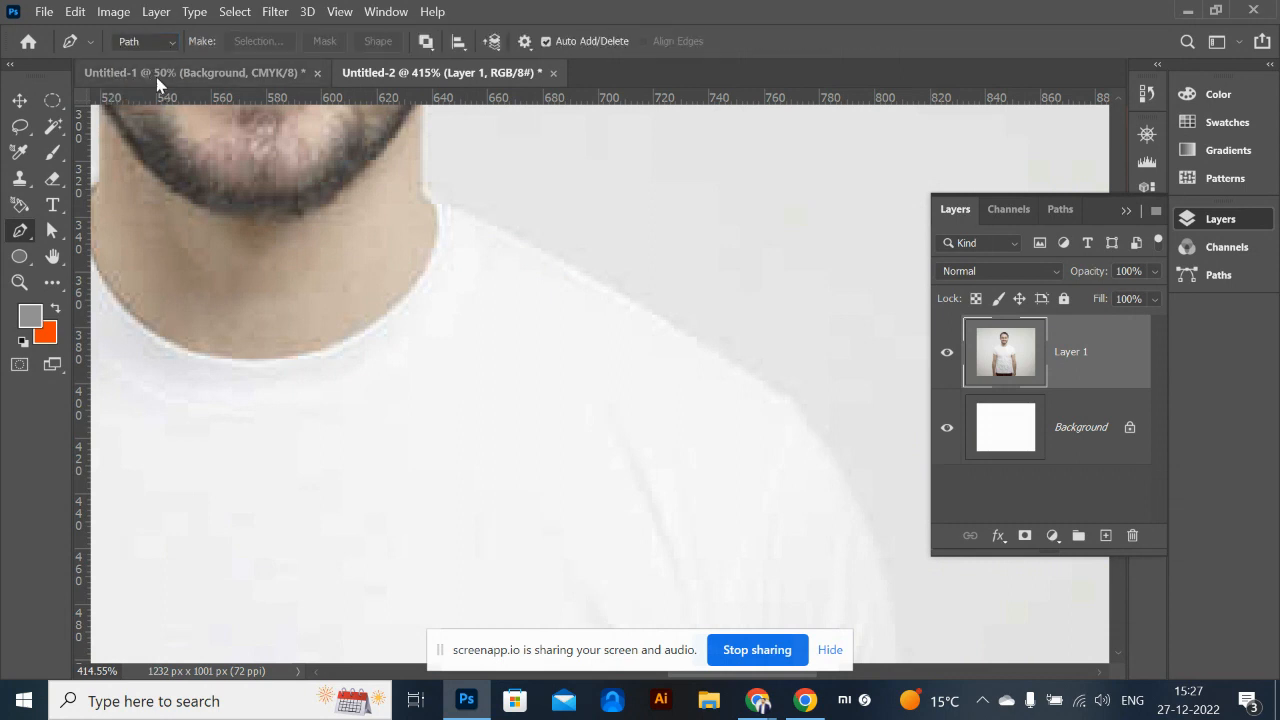
pyautogui.click(524, 41)
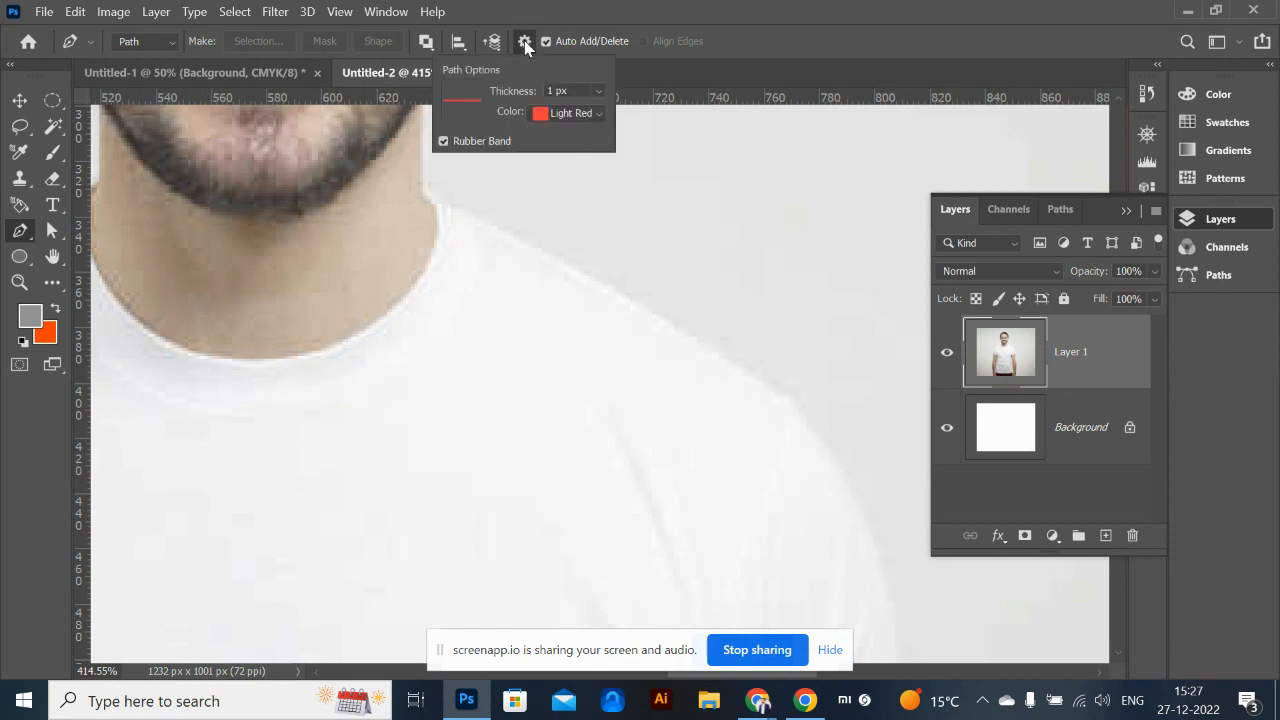
pyautogui.click(537, 96)
# Trace the top of the image-right shoulder with straight path segments, starting where the neck meets the collar
pyautogui.click(434, 202)
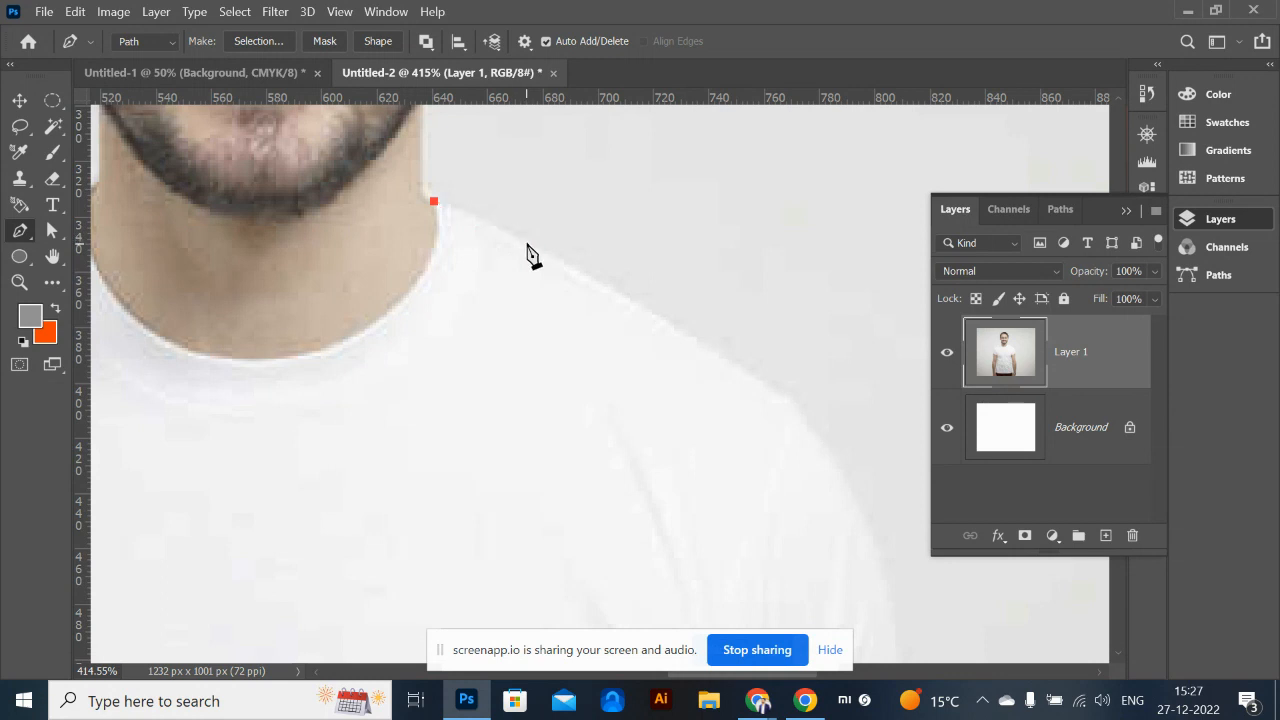
pyautogui.click(674, 328)
pyautogui.click(737, 367)
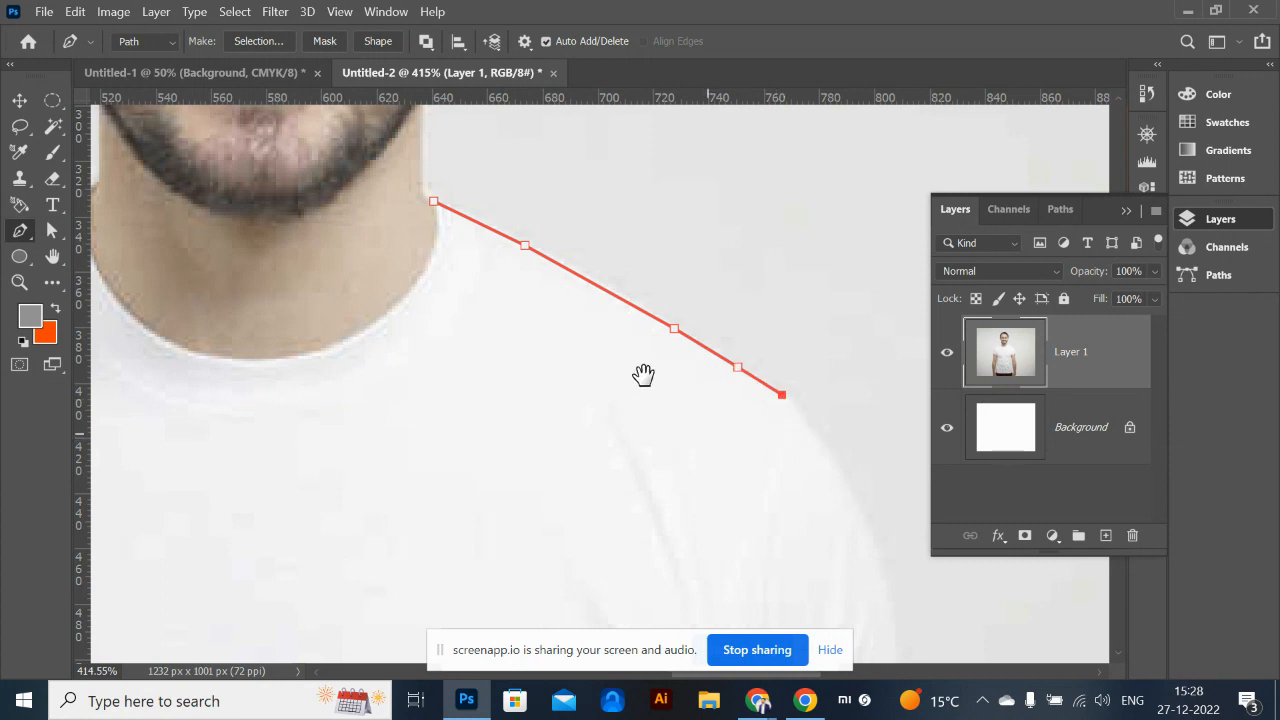
# Continue the path with a curved segment around the outer shoulder and short segments along the sleeve cuff to the bare arm
pyautogui.moveTo(643, 371); pyautogui.dragTo(551, 226)
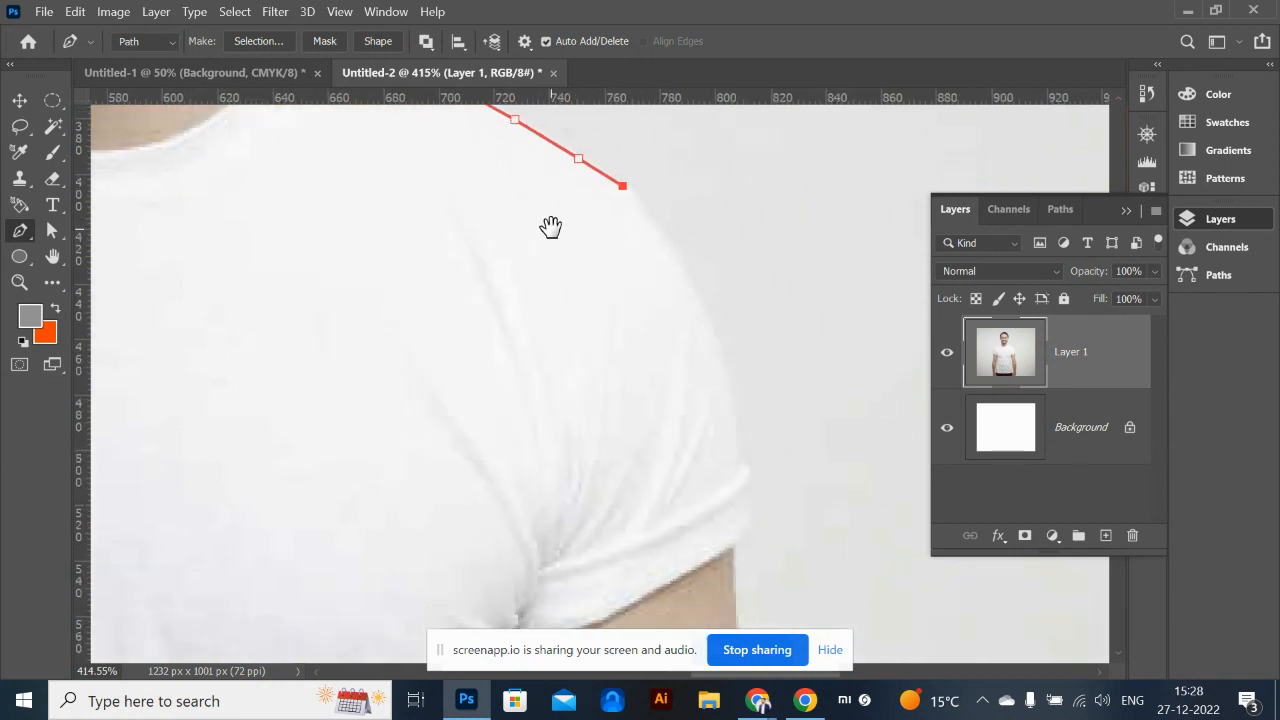
pyautogui.click(730, 401)
pyautogui.moveTo(731, 405); pyautogui.dragTo(741, 528)
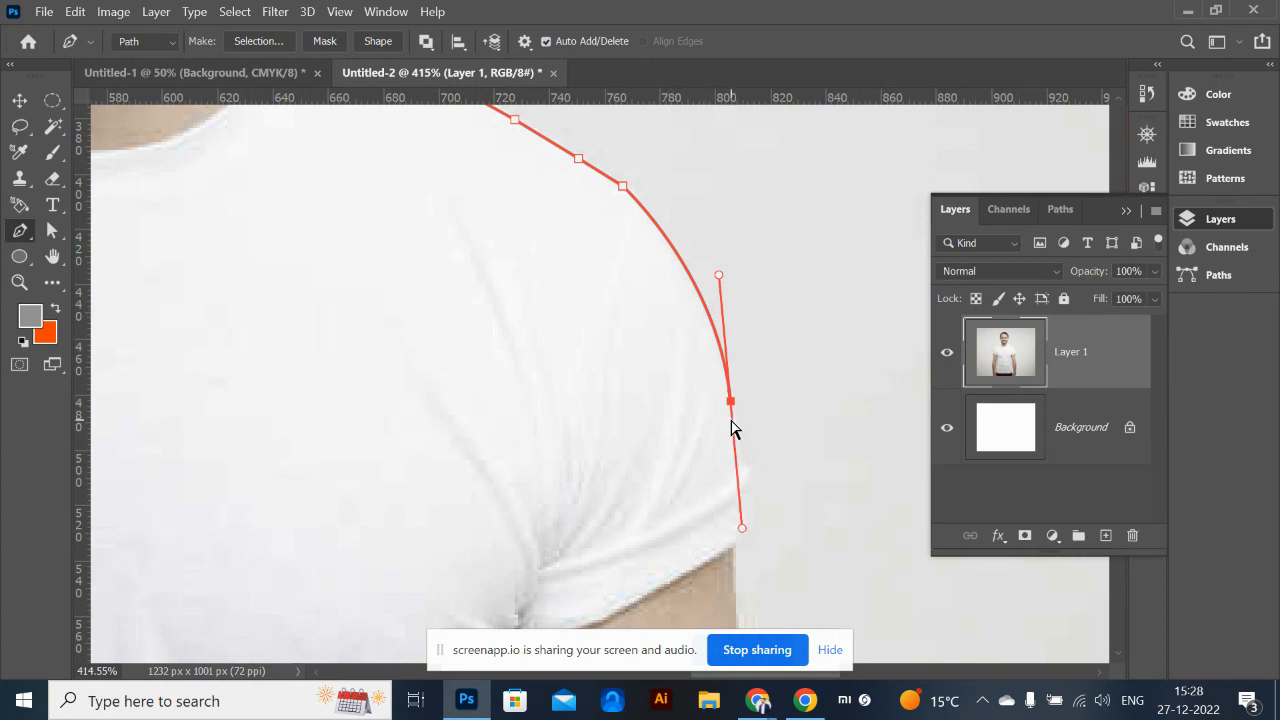
pyautogui.hotkey('ctrl', 'z')
pyautogui.moveTo(733, 409); pyautogui.dragTo(742, 541)
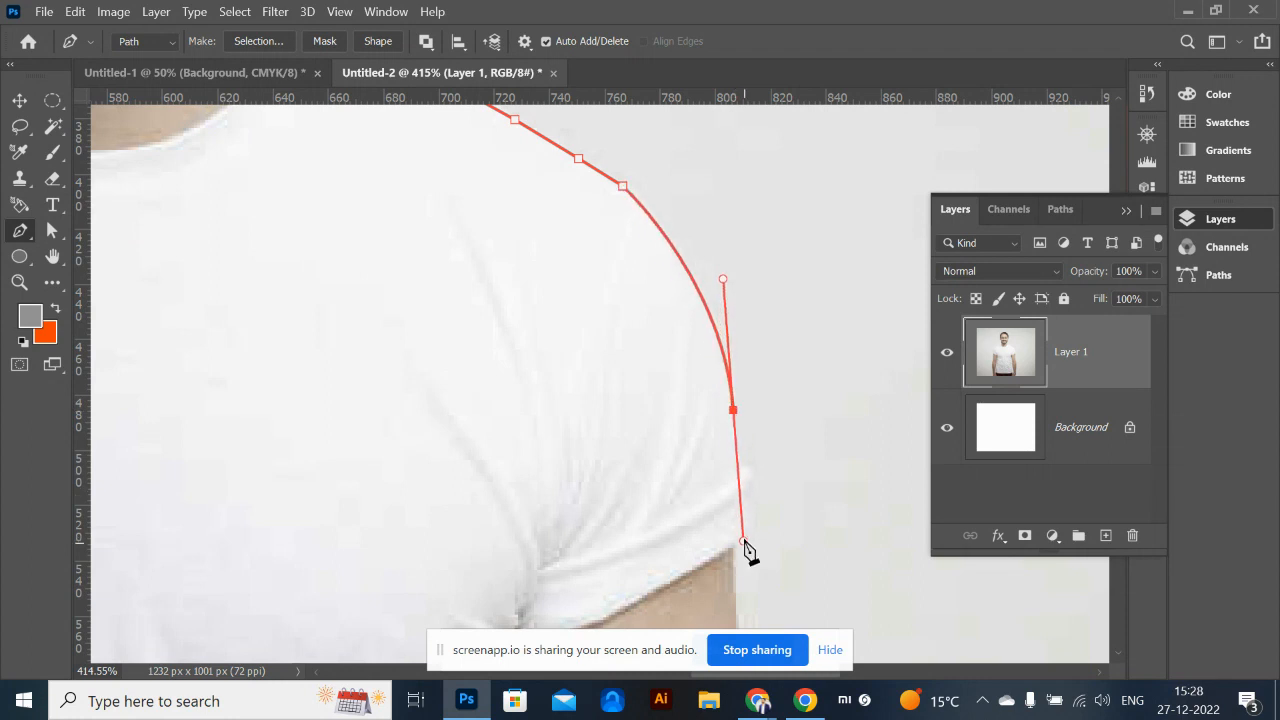
pyautogui.click(743, 466)
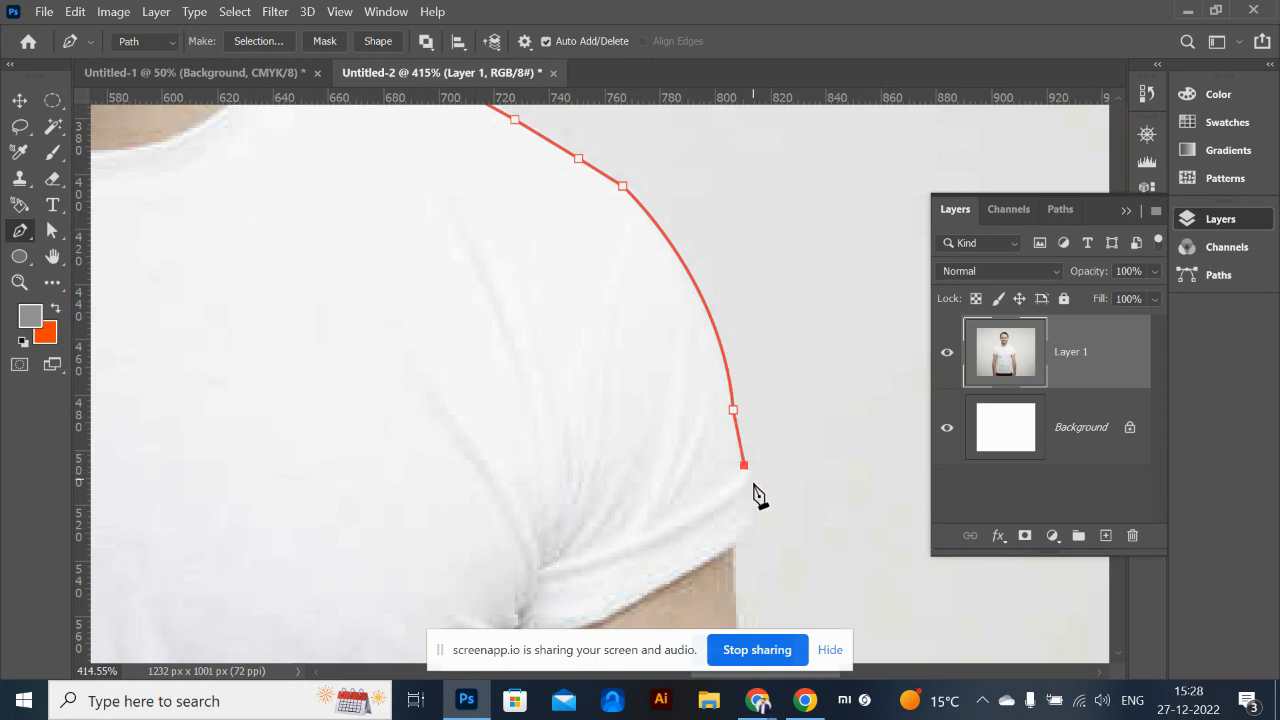
pyautogui.moveTo(758, 490); pyautogui.dragTo(745, 545)
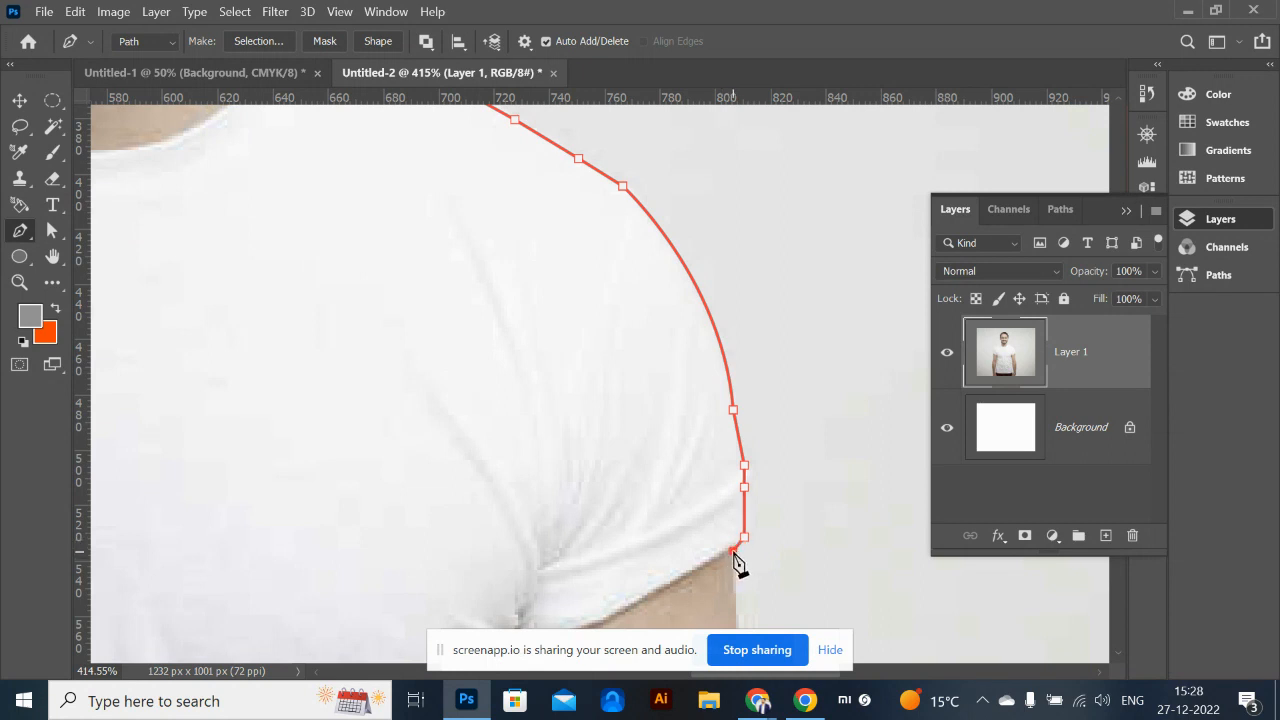
# Extend the path down the outer edge of the upper arm, from the sleeve hem to just past the elbow
pyautogui.moveTo(703, 523); pyautogui.dragTo(646, 294)
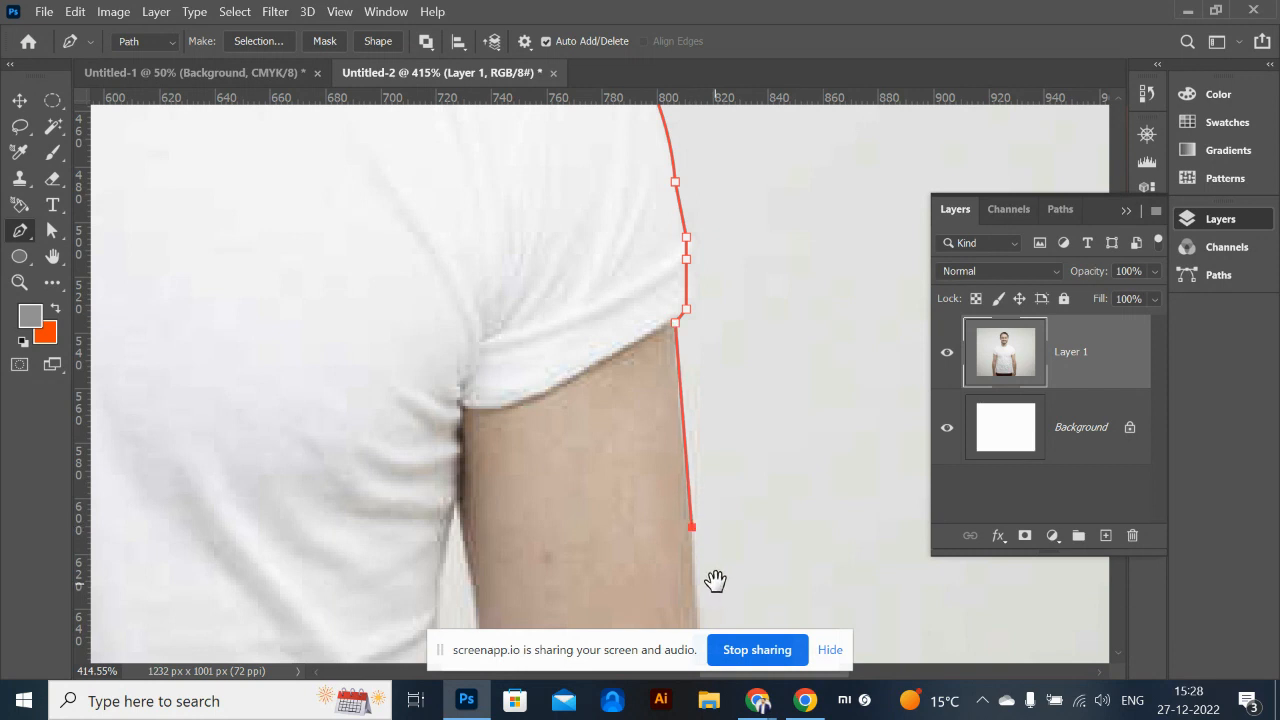
pyautogui.moveTo(714, 580); pyautogui.dragTo(734, 286)
pyautogui.click(723, 405)
pyautogui.moveTo(768, 496); pyautogui.dragTo(723, 380)
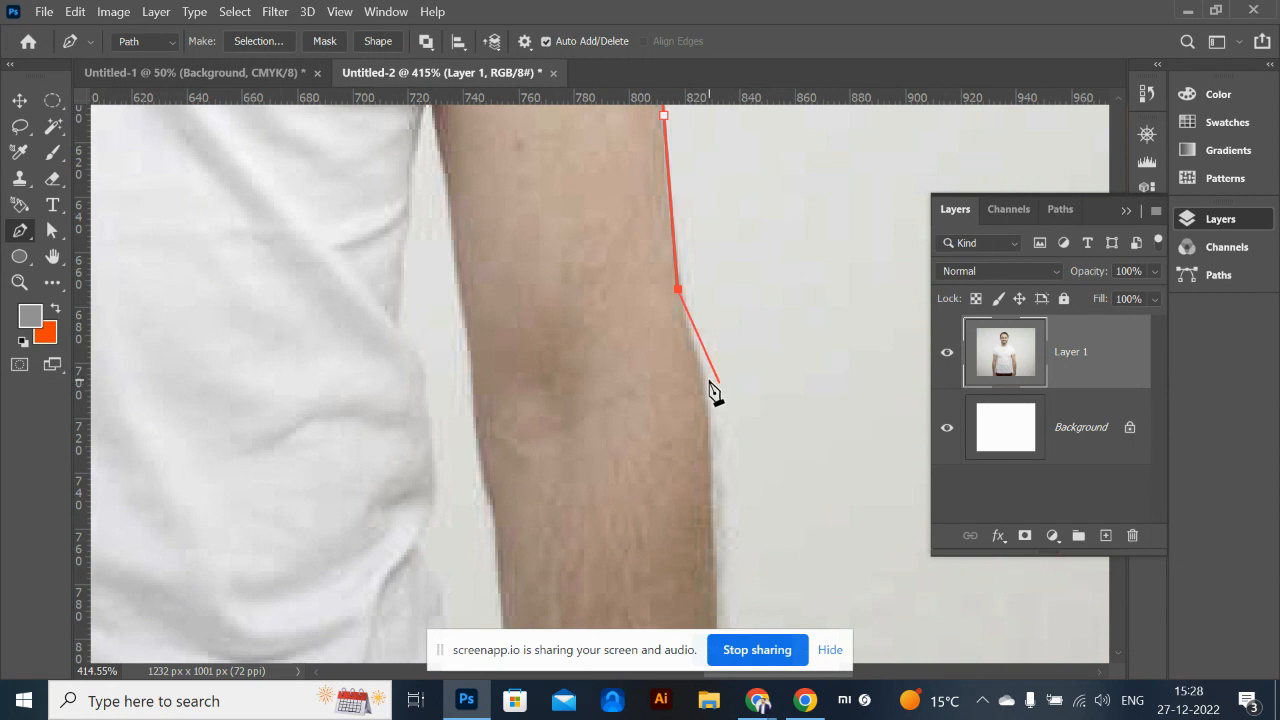
pyautogui.click(703, 385)
pyautogui.scroll(-3, 722, 420)
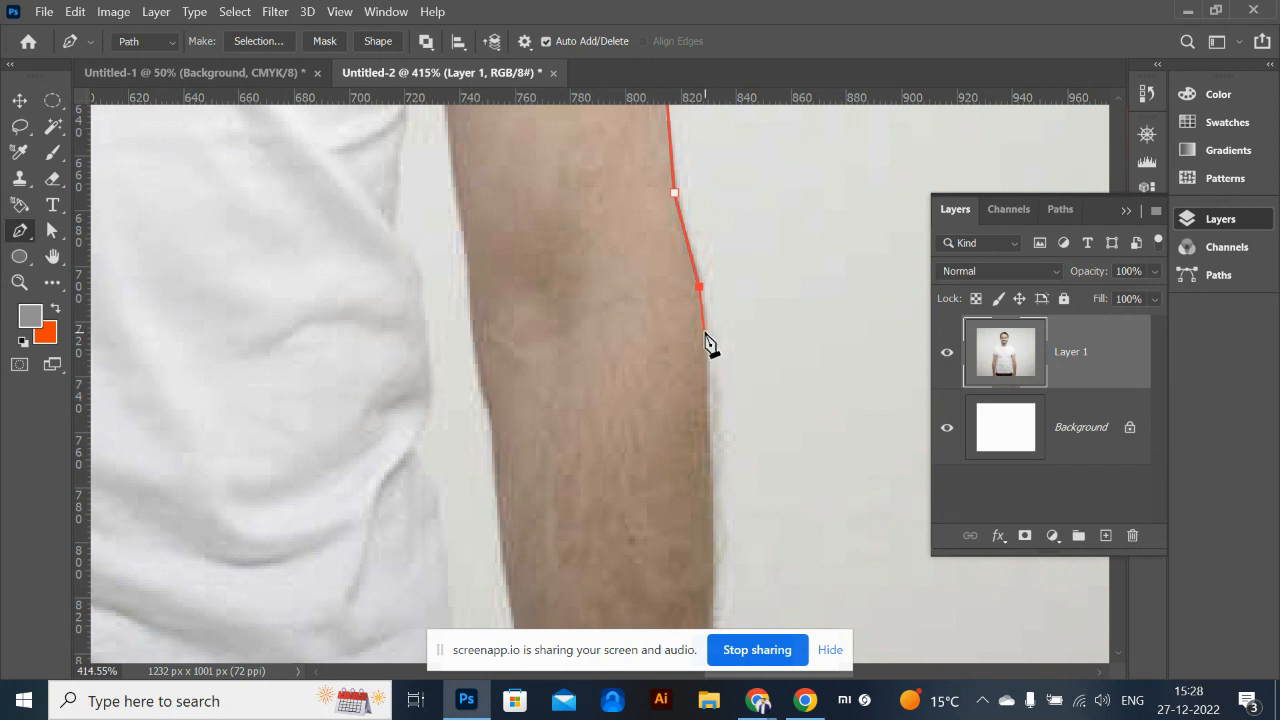
# Extend the path along the outer edge of the forearm from below the elbow toward the wrist
pyautogui.moveTo(733, 490); pyautogui.dragTo(726, 288)
pyautogui.moveTo(698, 515); pyautogui.dragTo(691, 333)
pyautogui.moveTo(703, 266); pyautogui.dragTo(700, 474)
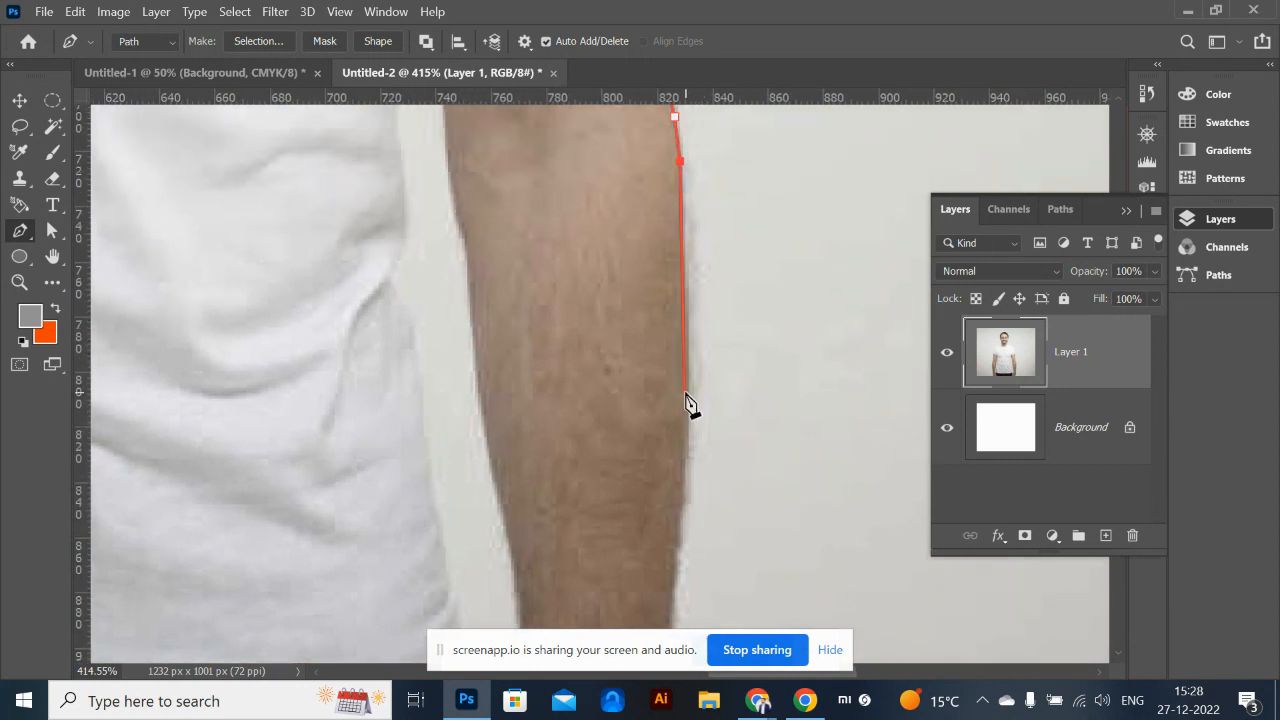
pyautogui.click(688, 355)
pyautogui.moveTo(649, 438); pyautogui.dragTo(686, 271)
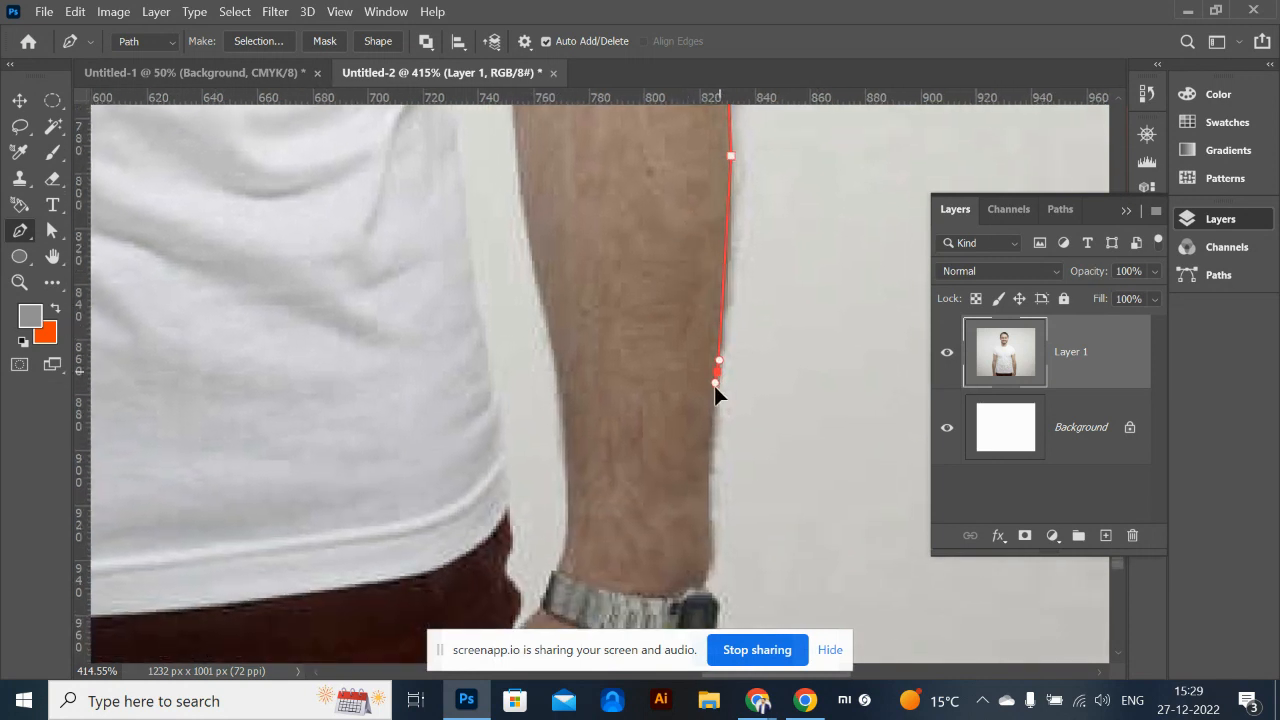
# Continue the path along the wrist and around the outer edge of the watch to its lower corner
pyautogui.moveTo(707, 429); pyautogui.dragTo(707, 437)
pyautogui.moveTo(716, 530); pyautogui.dragTo(720, 423)
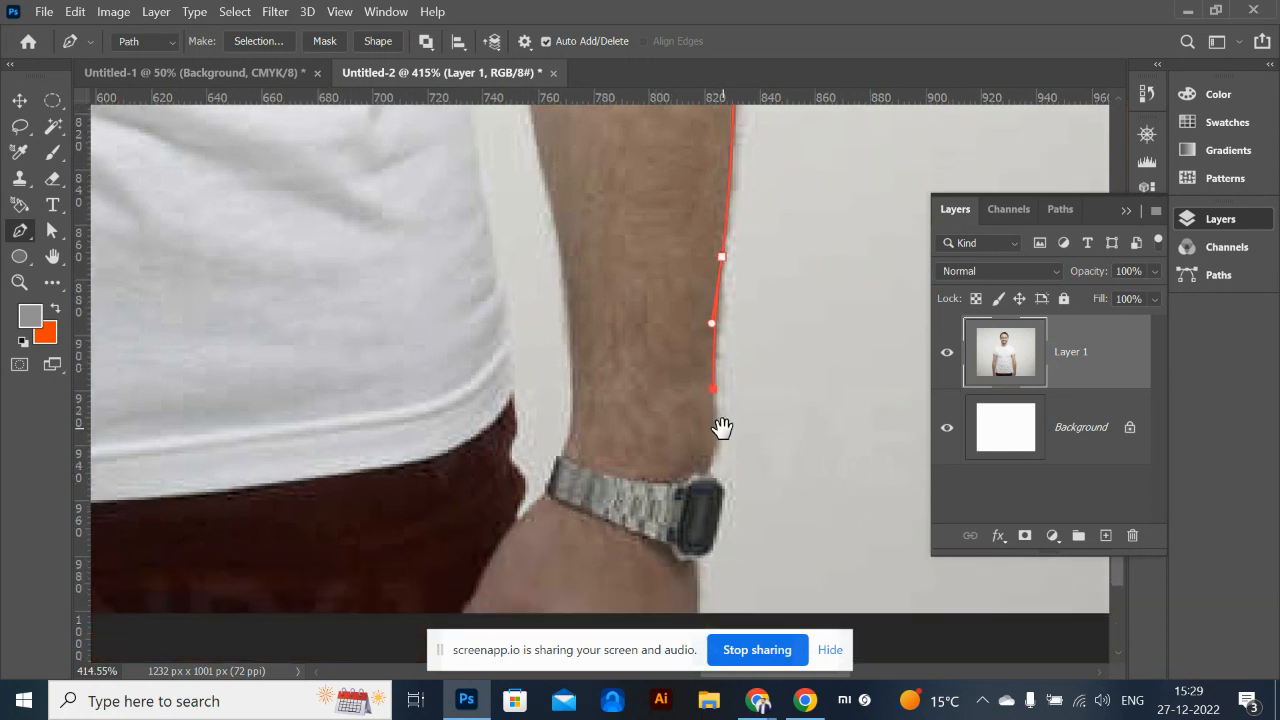
pyautogui.click(718, 448)
pyautogui.moveTo(708, 474); pyautogui.dragTo(761, 384)
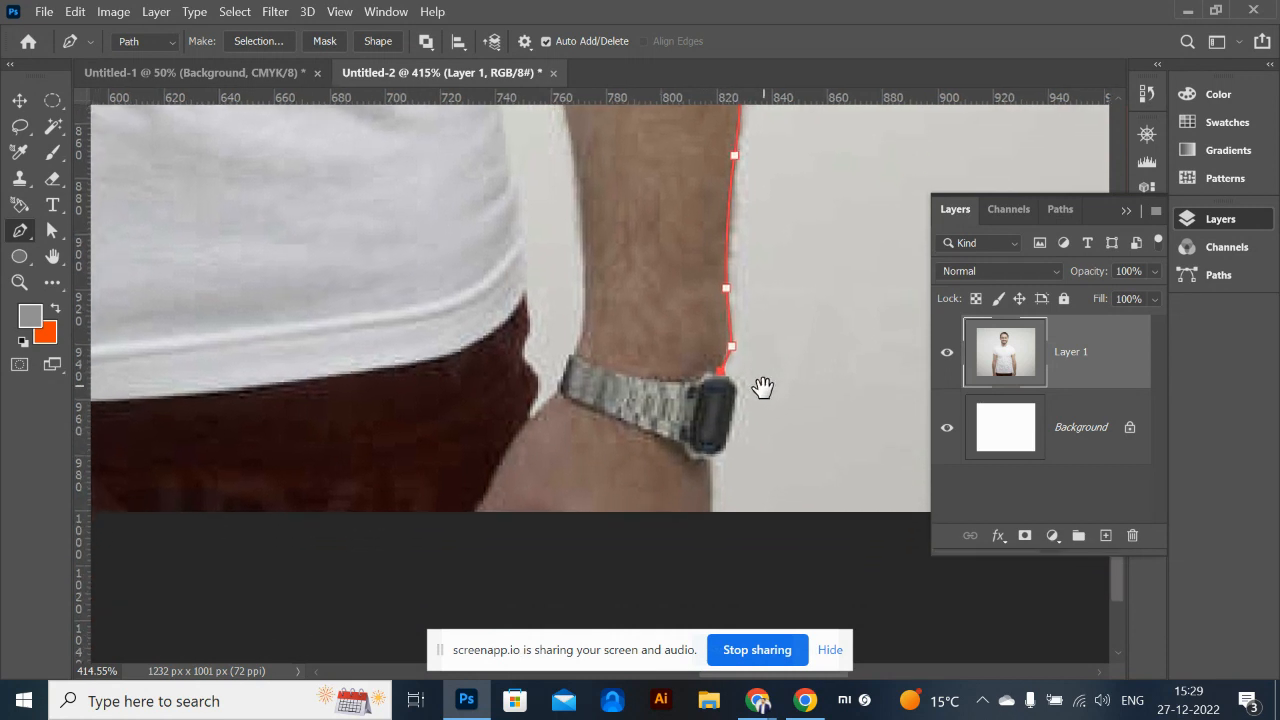
pyautogui.click(726, 450)
pyautogui.moveTo(704, 456); pyautogui.dragTo(712, 460)
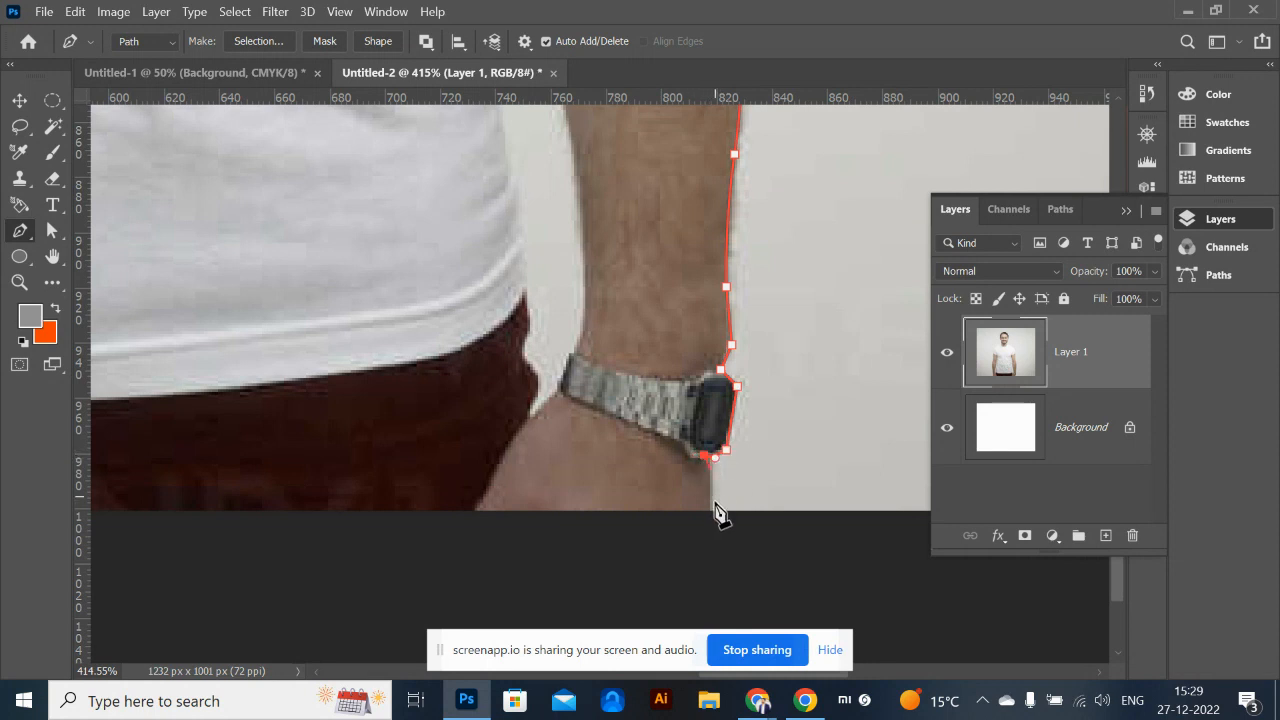
# Extend the path down the hand below the watch, then along the image's bottom edge to the outer side of the other hand
pyautogui.moveTo(710, 512); pyautogui.dragTo(710, 516)
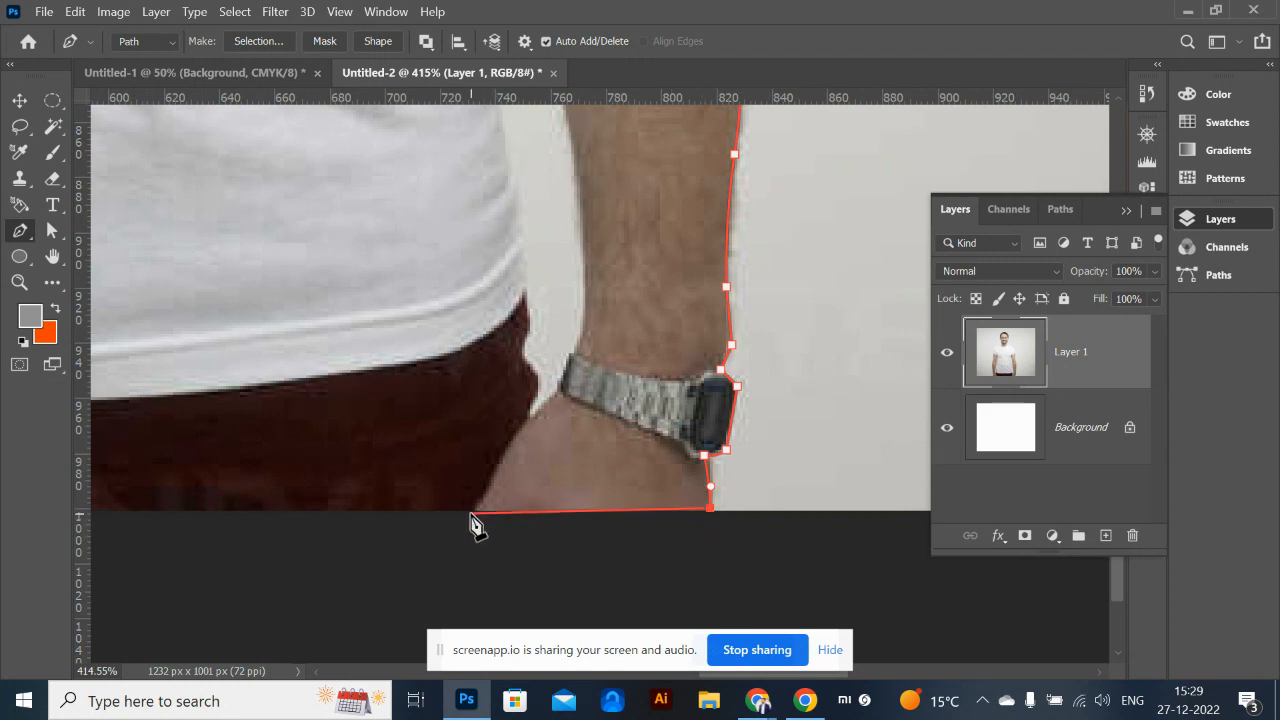
pyautogui.press('space')
pyautogui.moveTo(380, 508); pyautogui.dragTo(548, 473)
pyautogui.moveTo(130, 484); pyautogui.dragTo(500, 489)
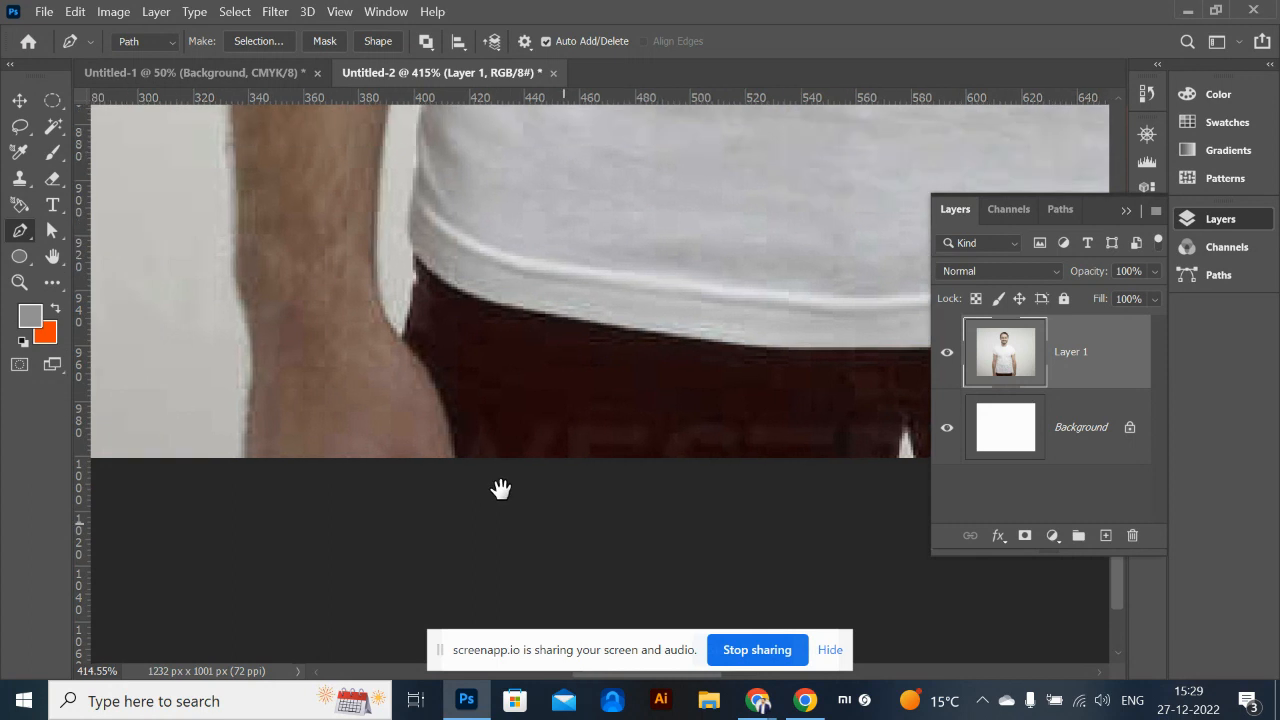
pyautogui.click(241, 458)
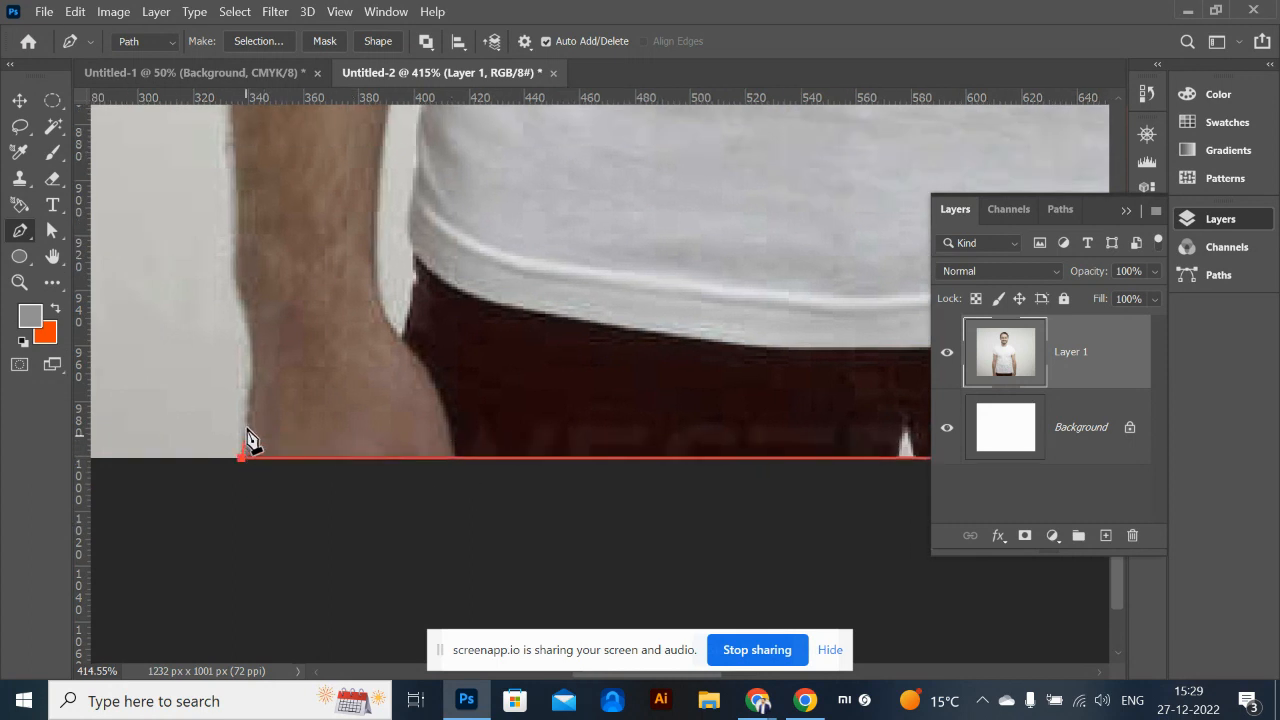
# Continue the path up the outer edge of the second hand and forearm to just below the elbow
pyautogui.click(253, 353)
pyautogui.click(238, 239)
pyautogui.moveTo(402, 248); pyautogui.dragTo(671, 471)
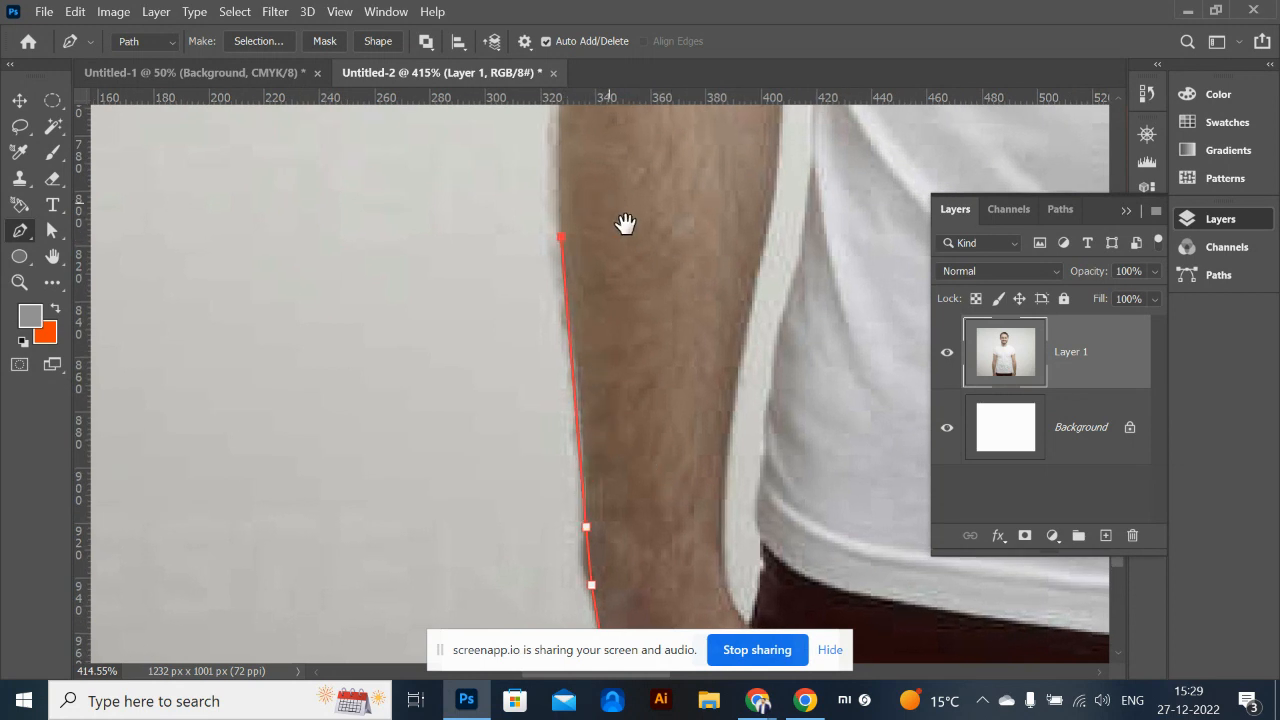
pyautogui.moveTo(626, 223); pyautogui.dragTo(654, 500)
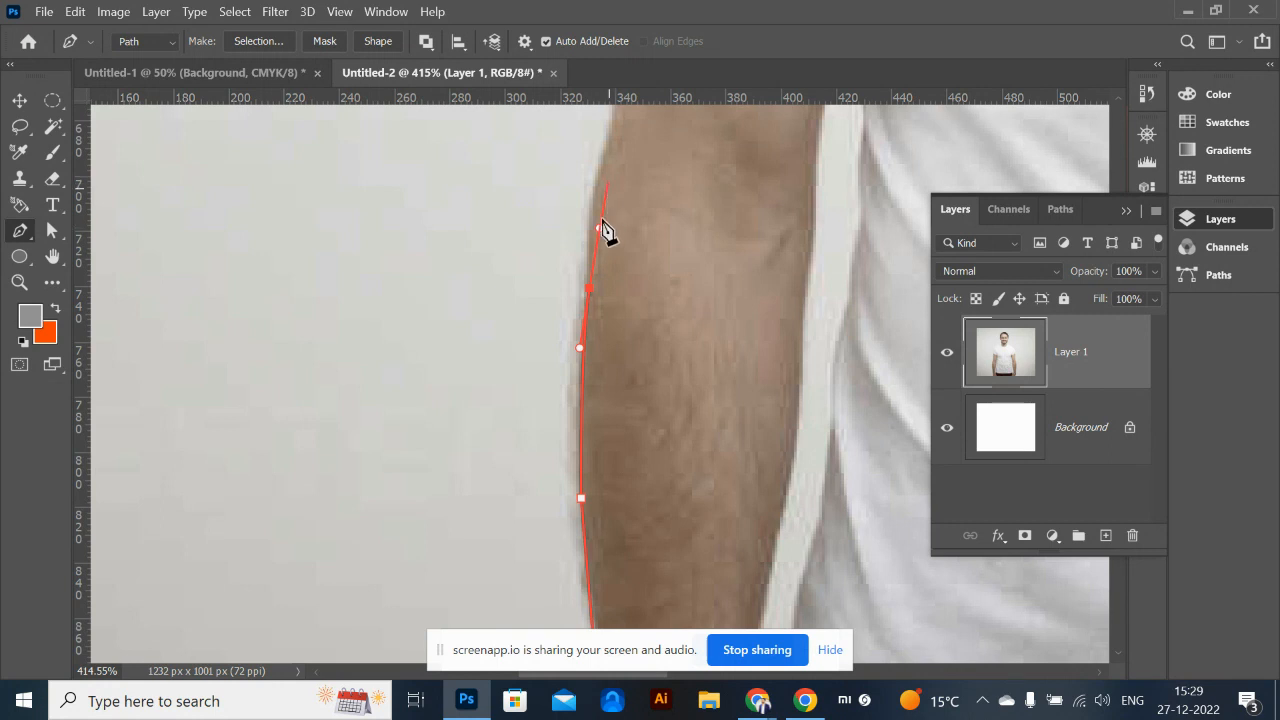
pyautogui.scroll(3, 648, 300)
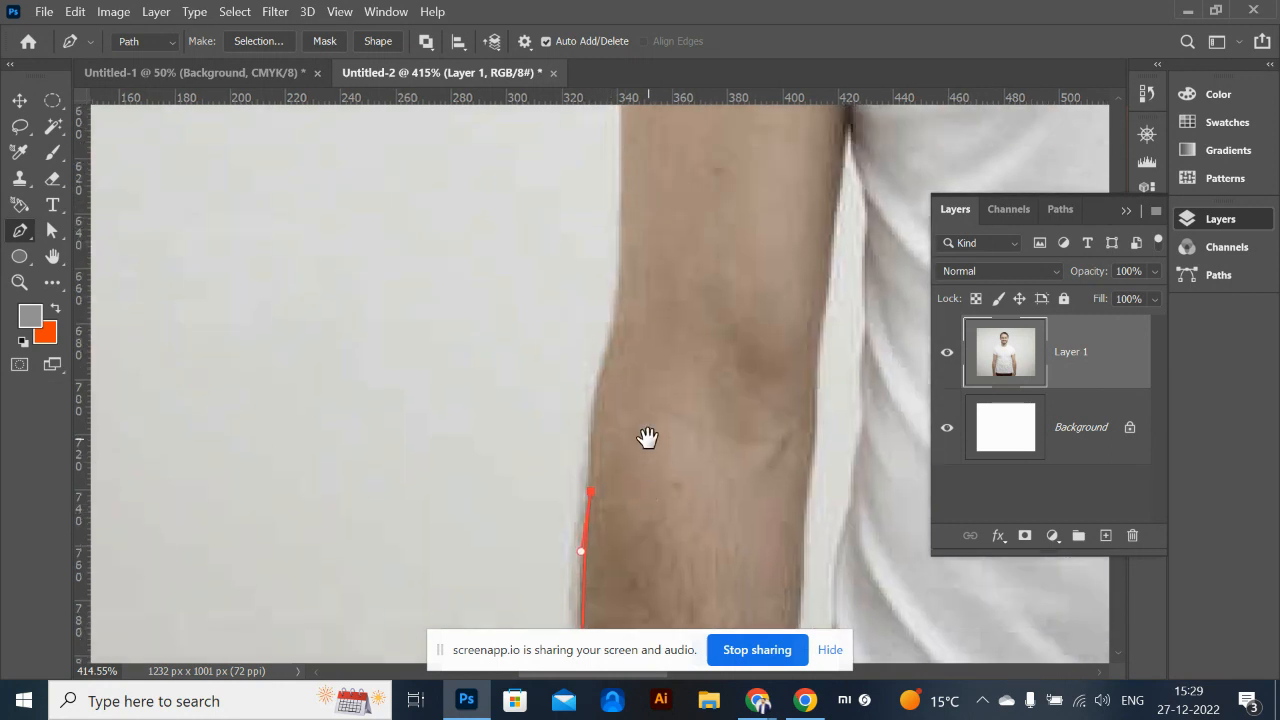
# Trace the outer edge of the second arm past the elbow and along the upper arm to the sleeve hem
pyautogui.moveTo(613, 323); pyautogui.dragTo(644, 228)
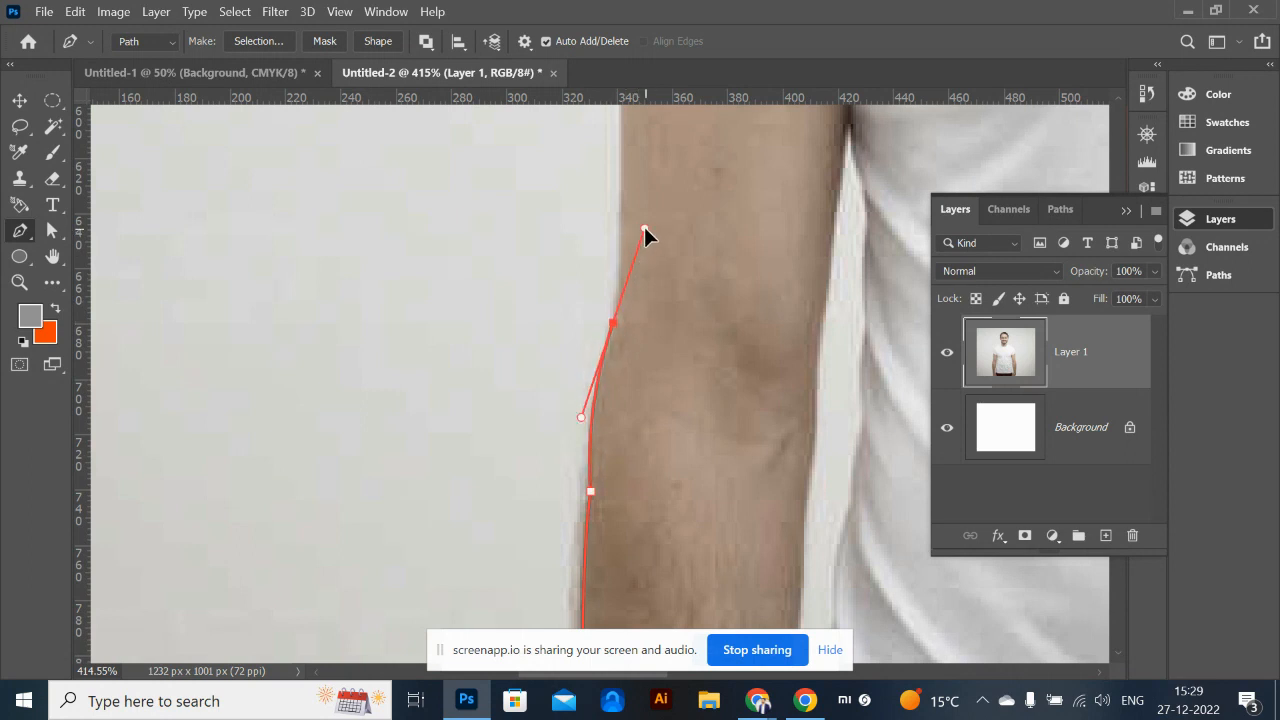
pyautogui.click(618, 309)
pyautogui.hotkey('ctrl', 'z')
pyautogui.moveTo(694, 230); pyautogui.dragTo(732, 476)
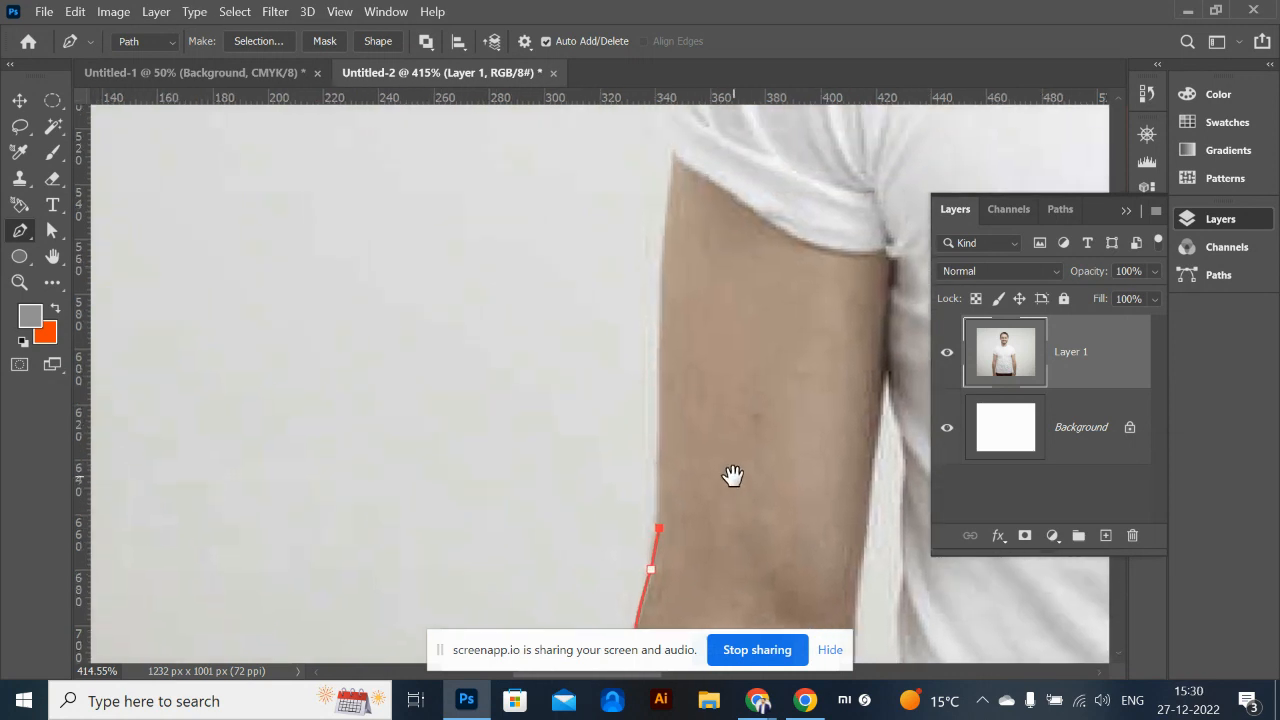
pyautogui.click(661, 368)
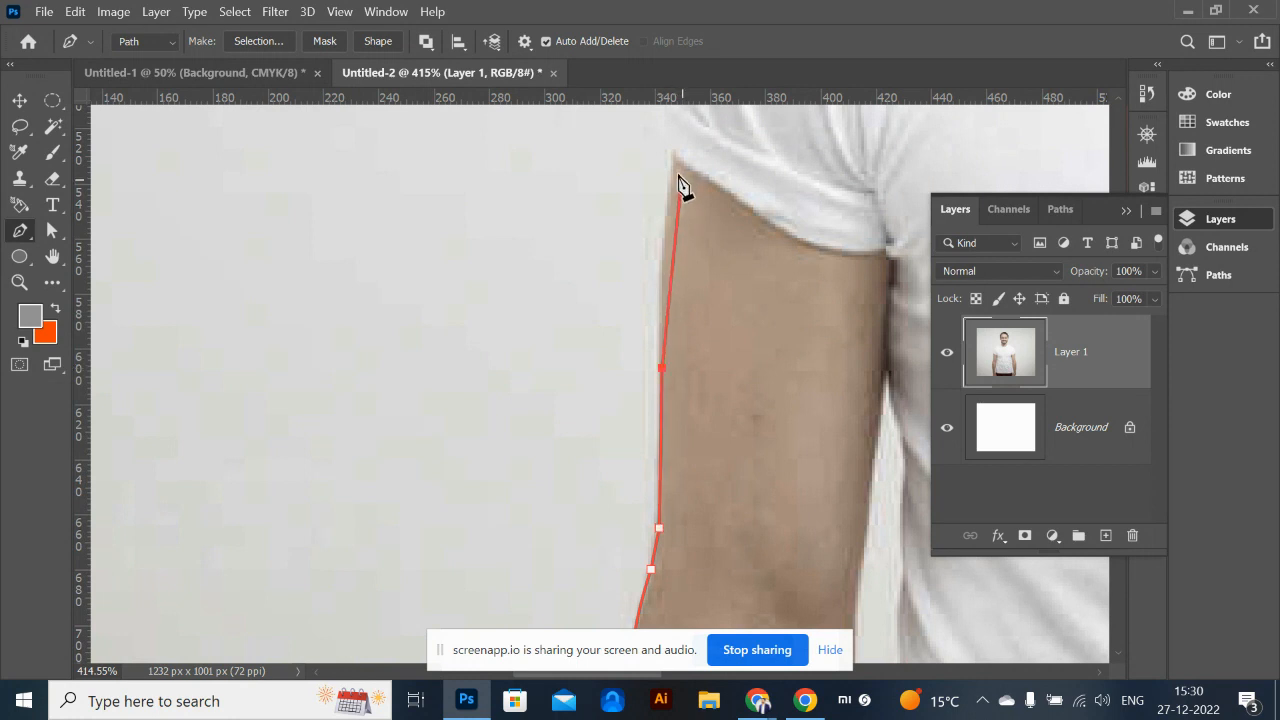
pyautogui.moveTo(681, 143); pyautogui.dragTo(687, 112)
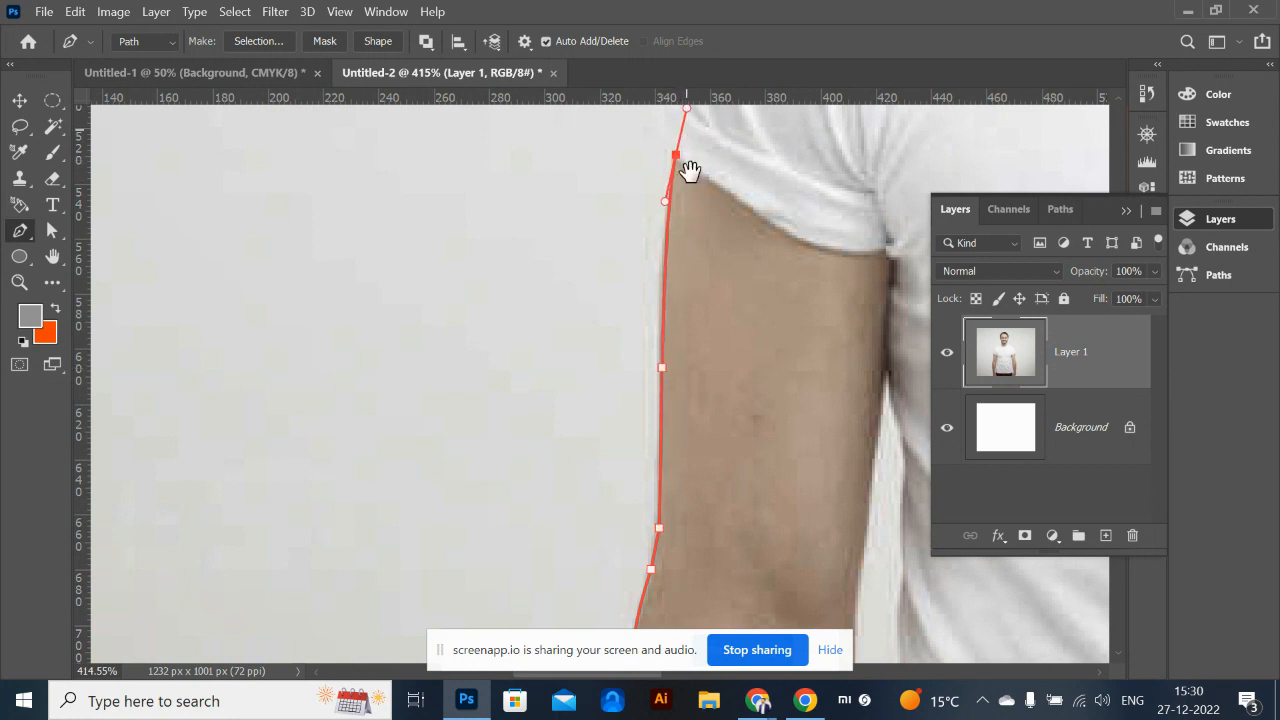
# Continue the path around the sleeve cuff and up the sleeve's outer curve to the rounded part of the shoulder
pyautogui.moveTo(690, 170); pyautogui.dragTo(717, 429)
pyautogui.click(695, 374)
pyautogui.moveTo(690, 258); pyautogui.dragTo(590, 499)
pyautogui.moveTo(617, 376); pyautogui.dragTo(543, 423)
# Extend the path with short segments along the sloping shoulder line to the base of the neck
pyautogui.click(585, 348)
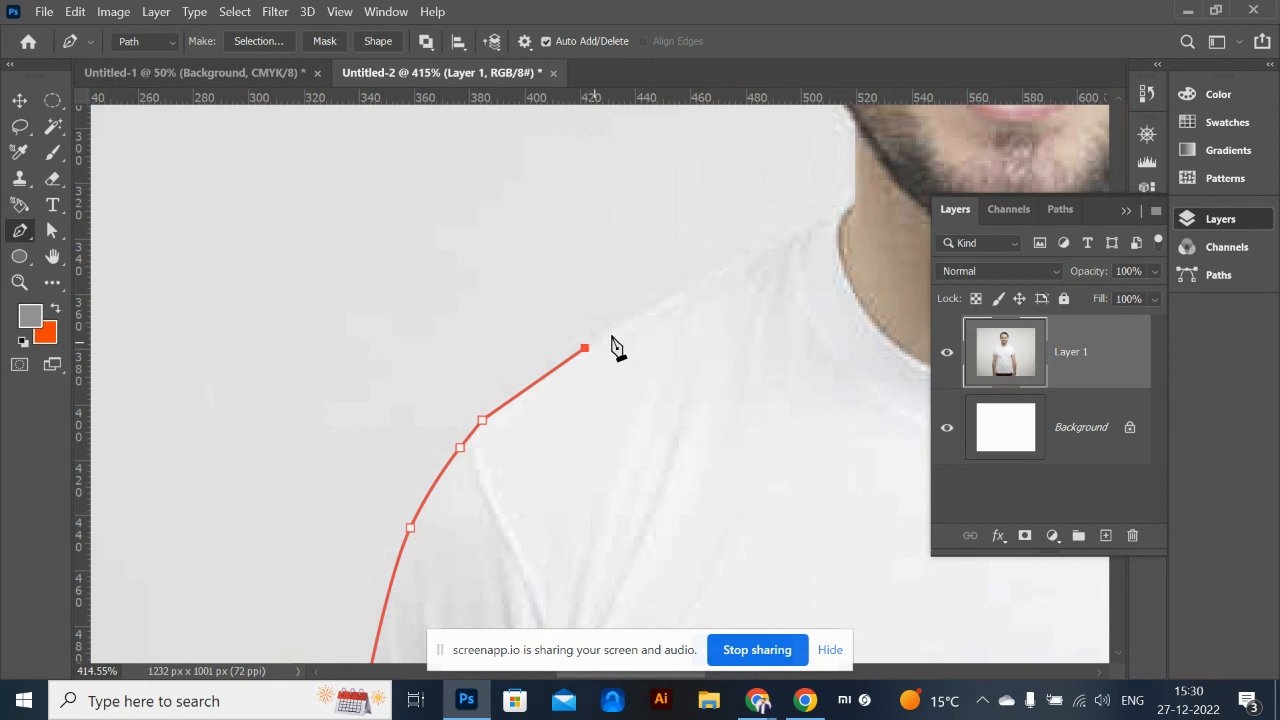
pyautogui.click(748, 257)
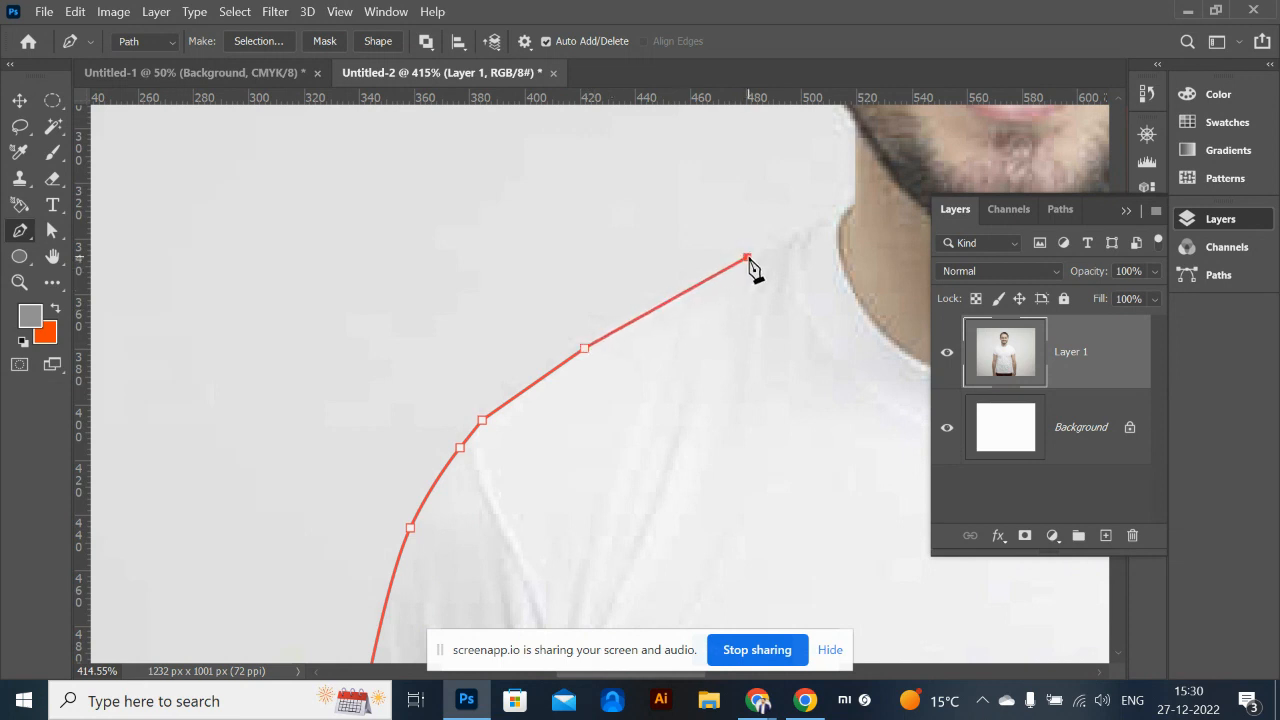
pyautogui.click(811, 224)
pyautogui.moveTo(846, 218); pyautogui.dragTo(707, 370)
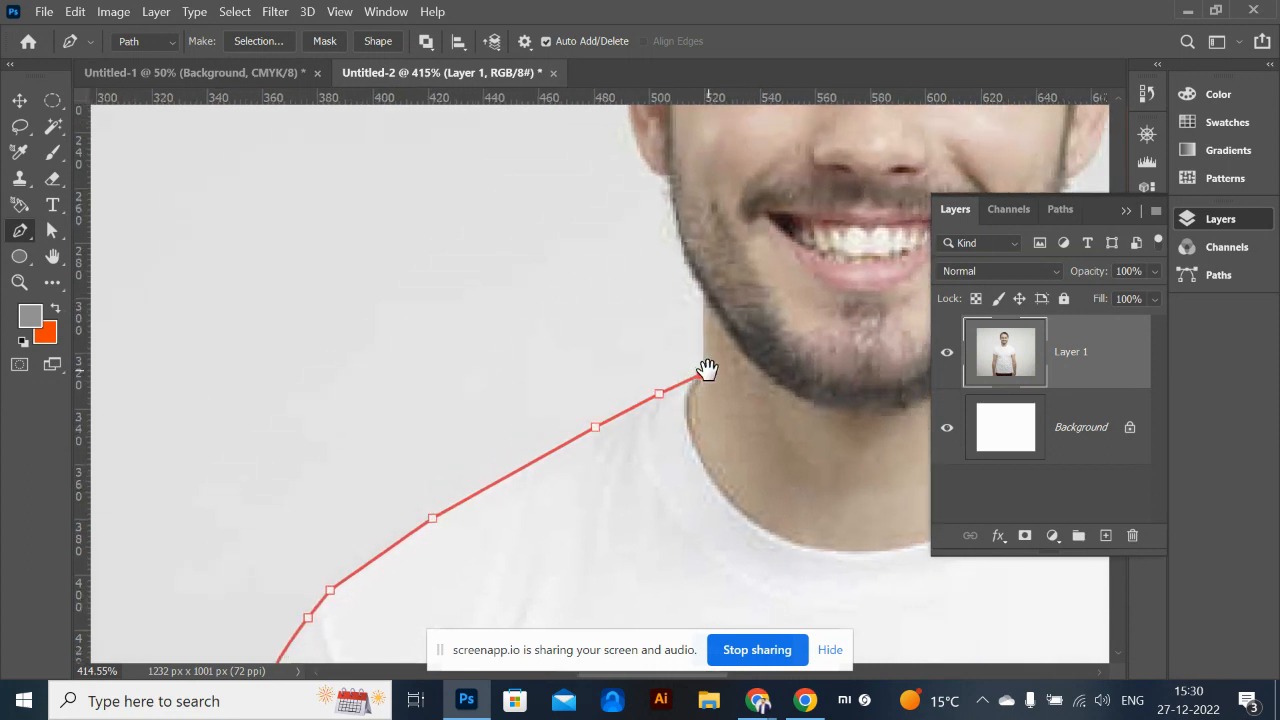
# Trace the path up the side of the neck and along the bearded jaw to the earlobe
pyautogui.click(703, 292)
pyautogui.click(686, 262)
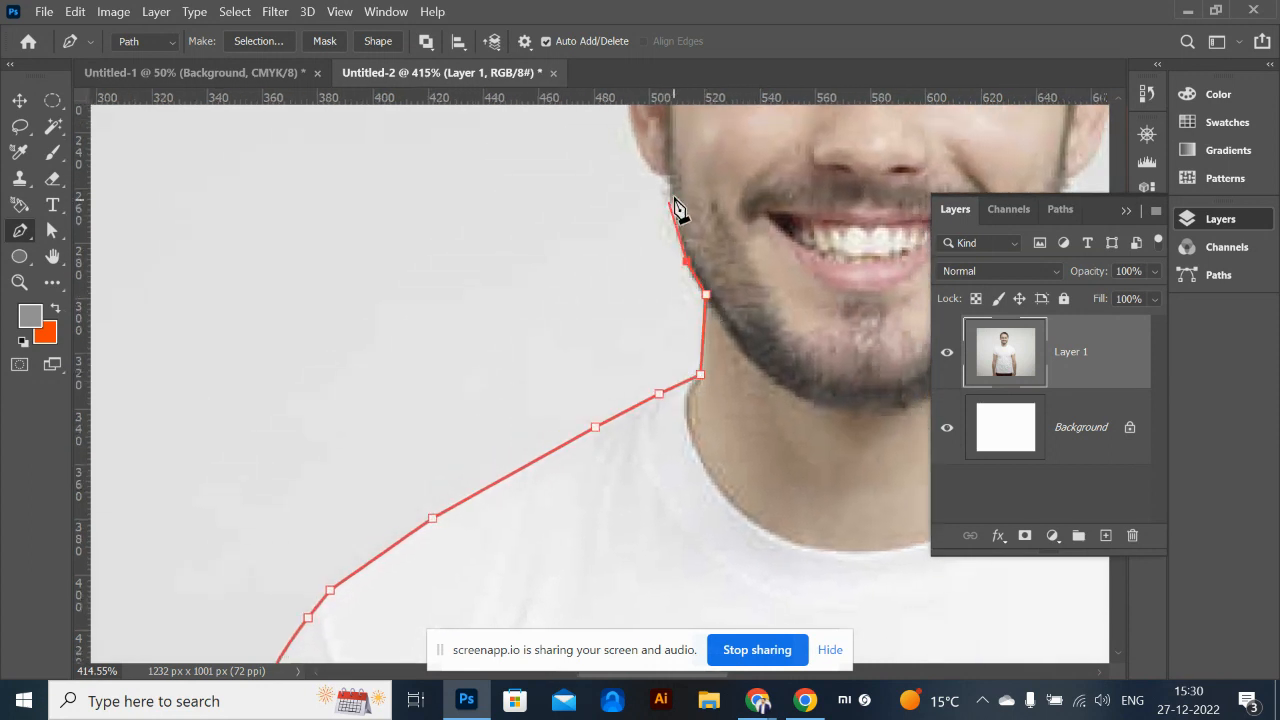
pyautogui.click(665, 174)
pyautogui.moveTo(614, 188); pyautogui.dragTo(502, 454)
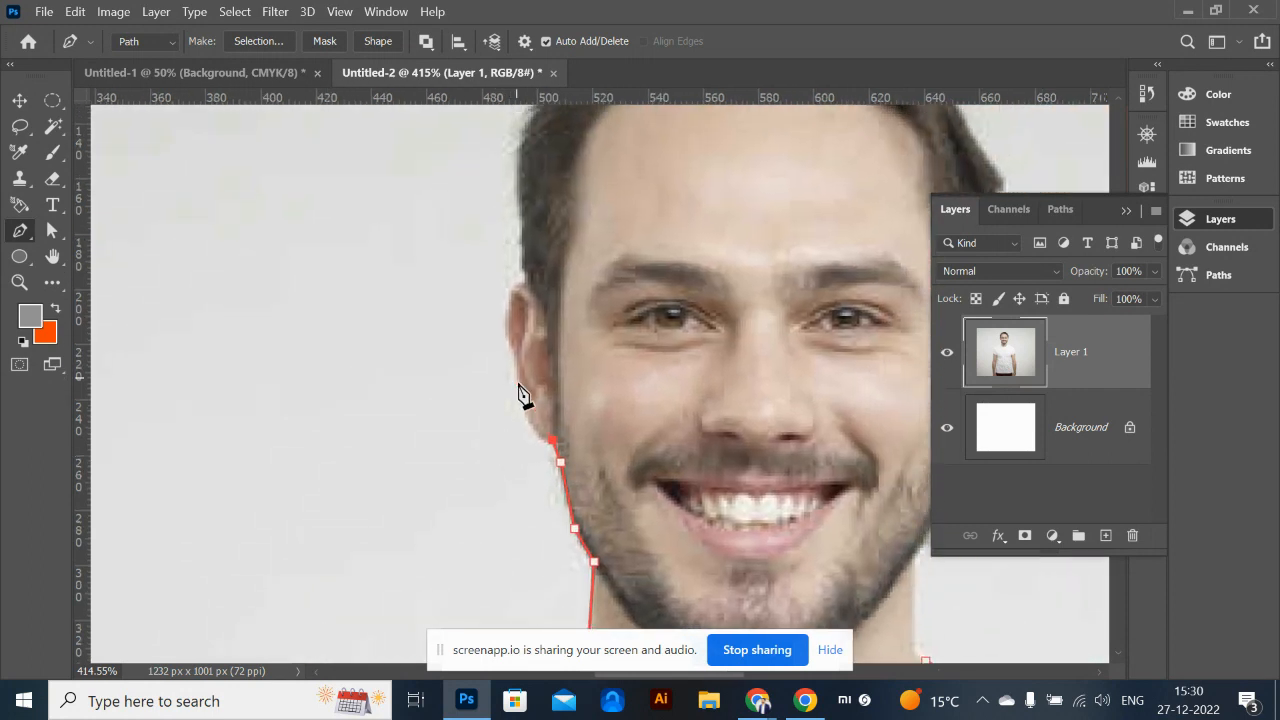
# Trace the outer curve of the ear from the lobe up to where it meets the hair
pyautogui.moveTo(516, 346); pyautogui.dragTo(520, 328)
pyautogui.keyDown('alt'); pyautogui.click(521, 386); pyautogui.keyUp('alt')
pyautogui.hotkey('ctrl', 'z')
pyautogui.keyDown('alt'); pyautogui.click(521, 387); pyautogui.keyUp('alt')
pyautogui.click(514, 352)
pyautogui.moveTo(527, 284); pyautogui.dragTo(506, 417)
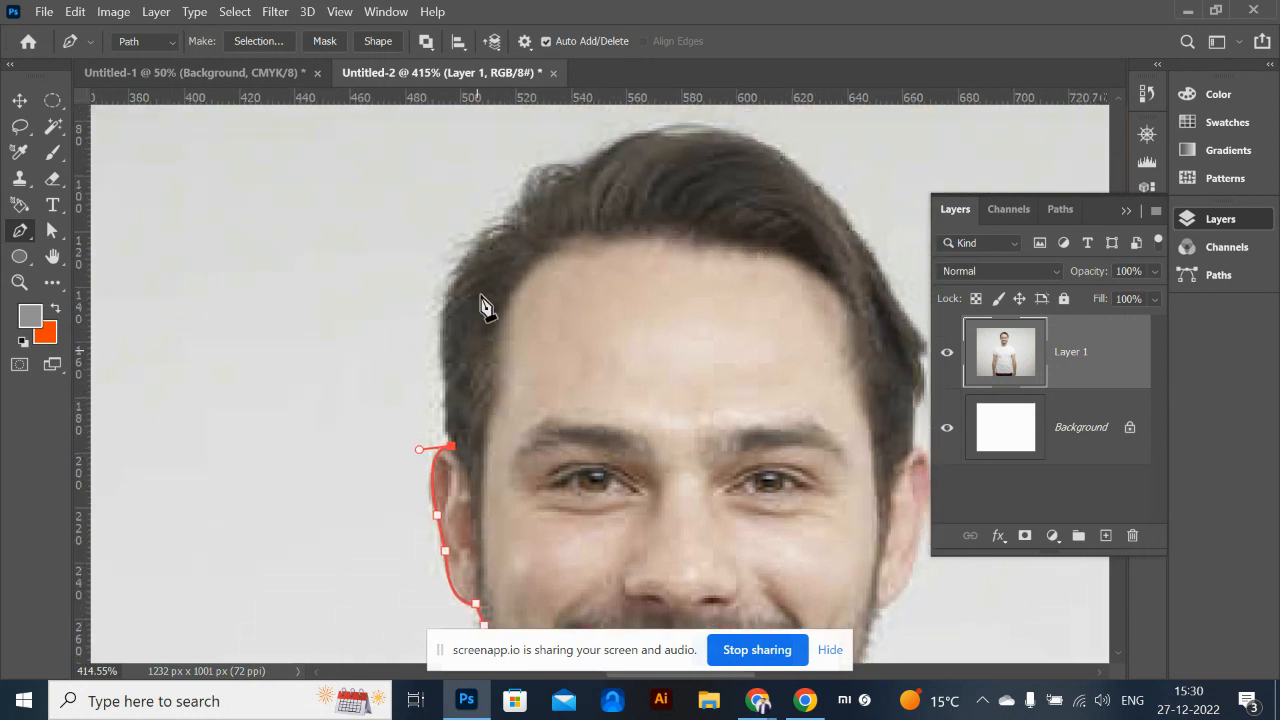
# Continue the path with a curve up the side of the hair and short segments around the tuft near the crown
pyautogui.moveTo(498, 236); pyautogui.dragTo(580, 196)
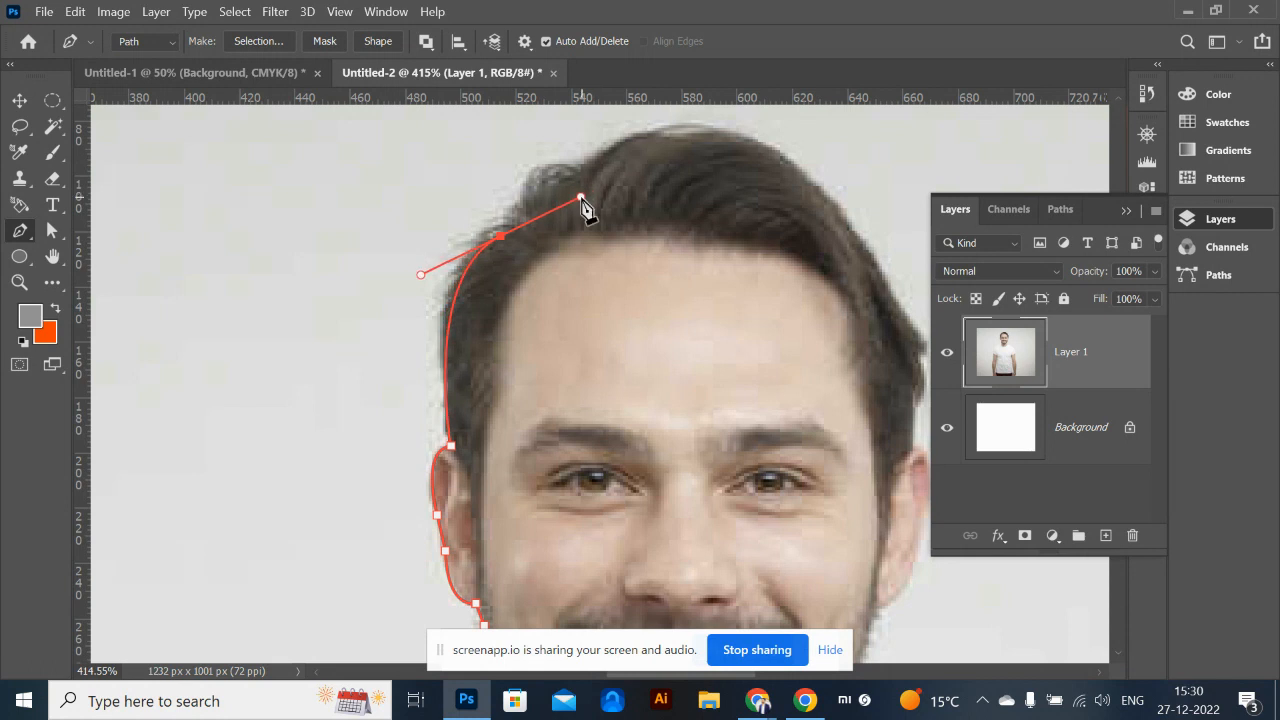
pyautogui.keyDown('alt'); pyautogui.click(500, 237); pyautogui.keyUp('alt')
pyautogui.click(526, 221)
pyautogui.click(528, 187)
pyautogui.moveTo(575, 178); pyautogui.dragTo(474, 229)
pyautogui.click(577, 179)
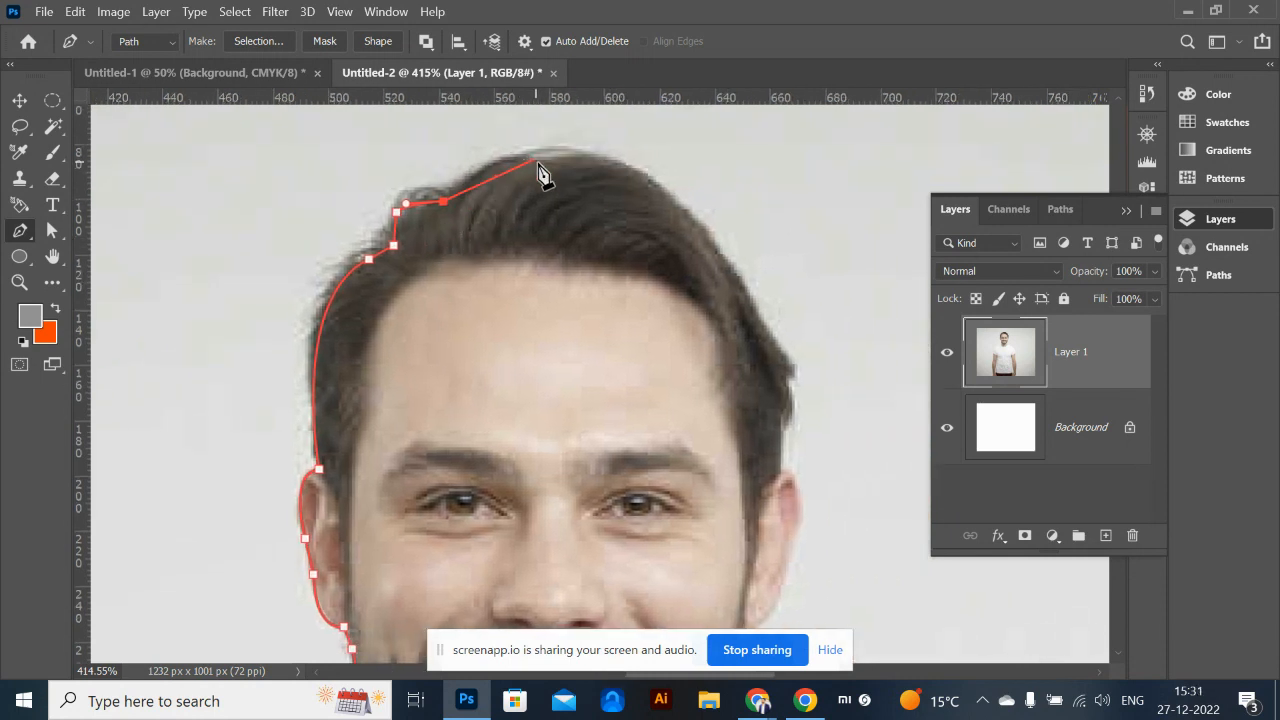
# Curve the path over the top of the hair and start down its far side
pyautogui.moveTo(550, 161); pyautogui.dragTo(606, 187)
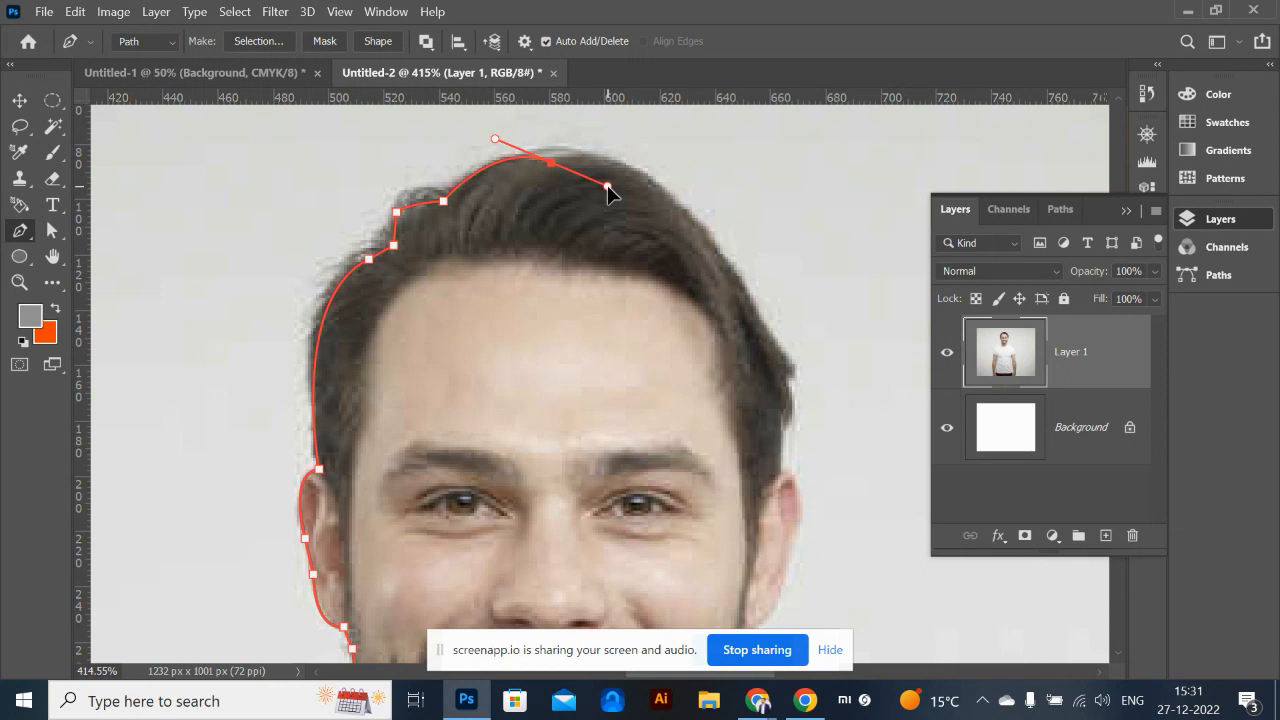
pyautogui.keyDown('alt'); pyautogui.click(551, 162); pyautogui.keyUp('alt')
pyautogui.moveTo(708, 237); pyautogui.dragTo(791, 348)
pyautogui.keyDown('alt'); pyautogui.click(709, 239); pyautogui.keyUp('alt')
pyautogui.click(752, 307)
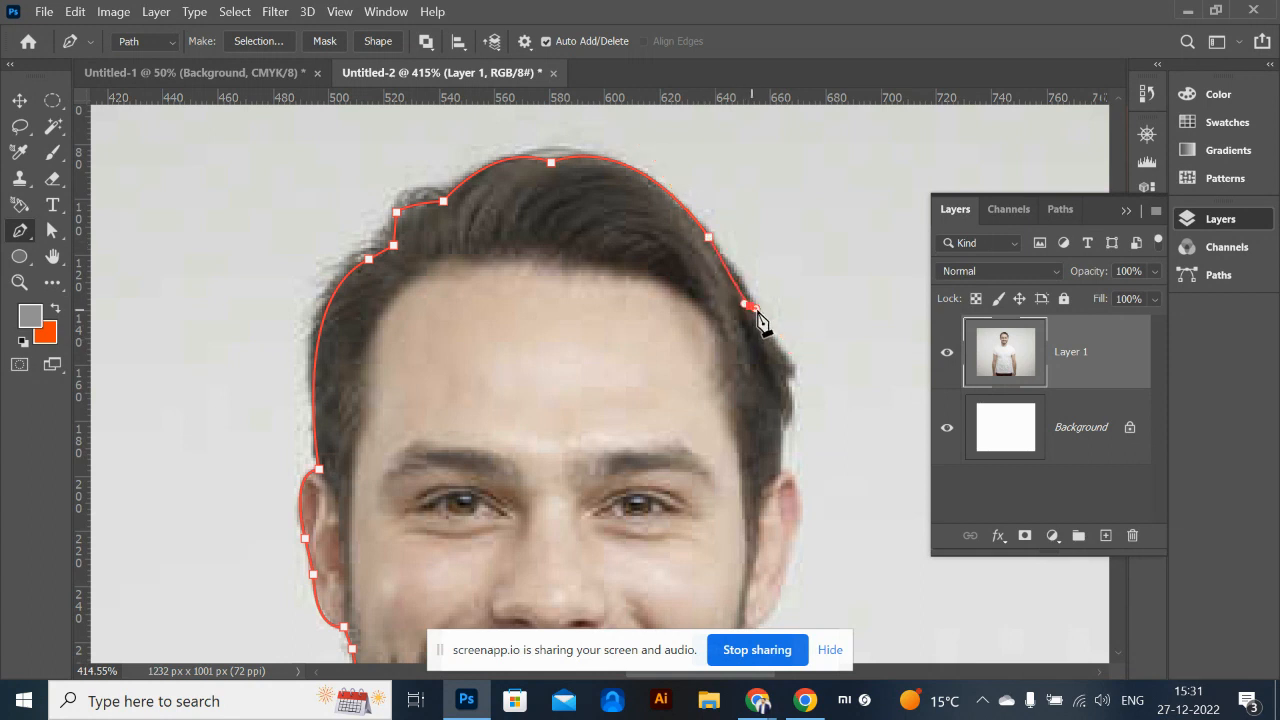
# Undo the last hair point, then retrace the uneven side of the hair down to the top of the second ear
pyautogui.hotkey('ctrl', 'z')
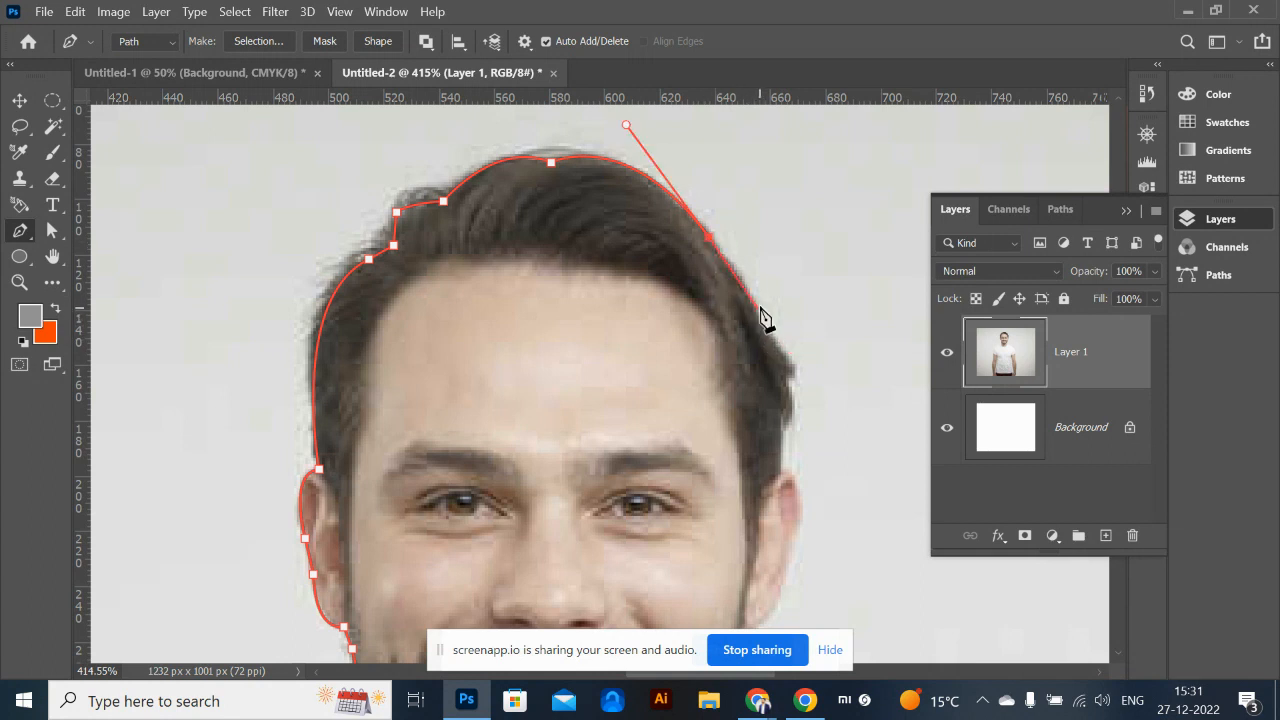
pyautogui.click(754, 312)
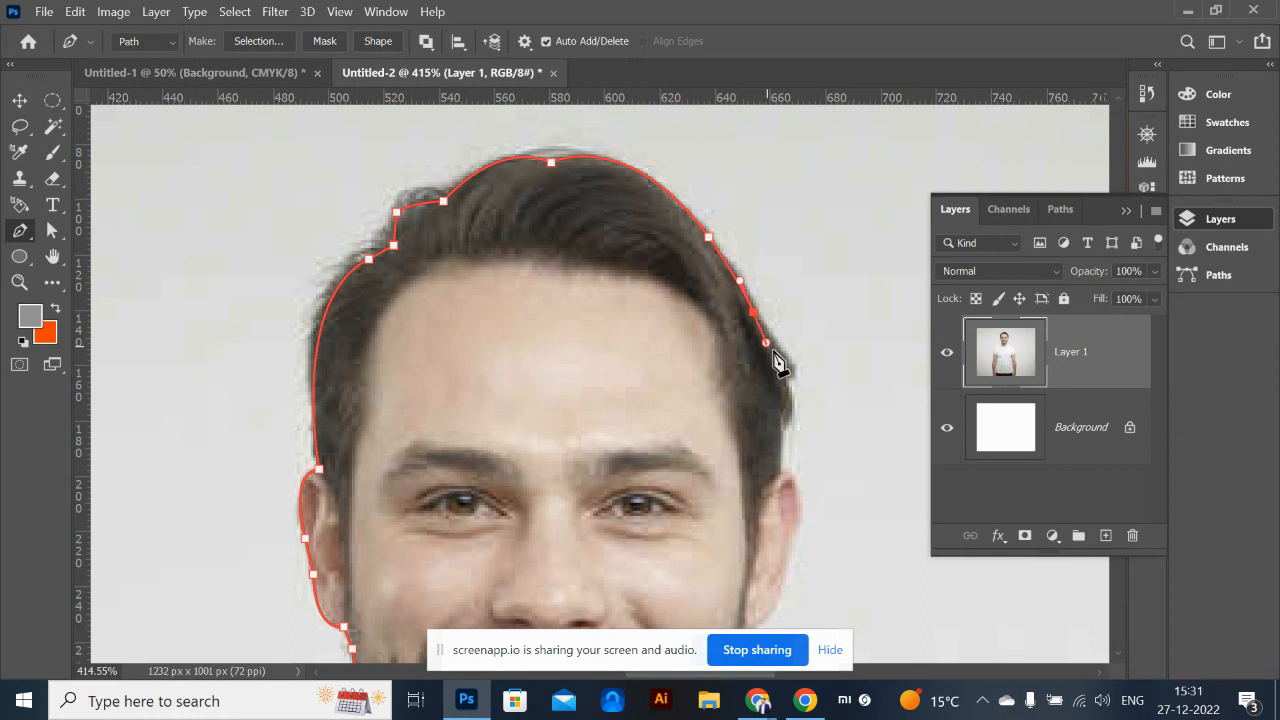
pyautogui.click(789, 361)
pyautogui.click(783, 381)
pyautogui.moveTo(781, 433); pyautogui.dragTo(779, 435)
pyautogui.click(788, 422)
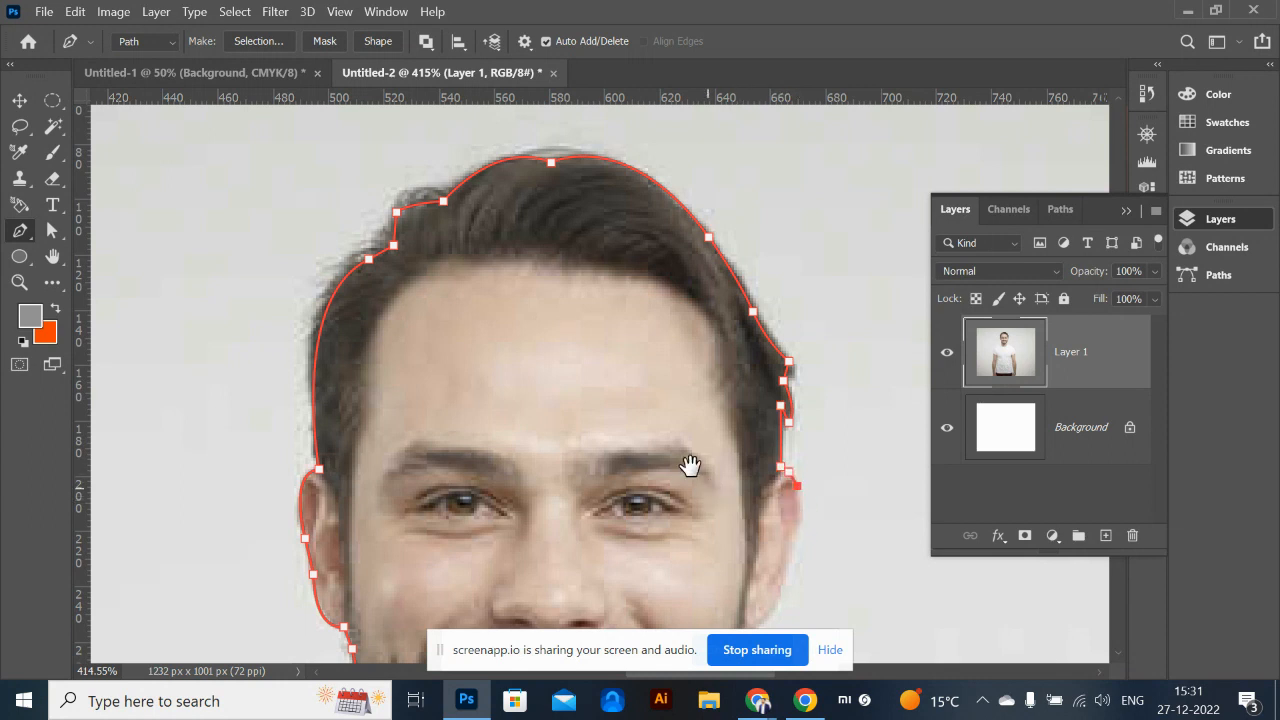
# Check the traced outline around the head and the whole figure, including the open gap between ear and neck
pyautogui.moveTo(690, 465); pyautogui.dragTo(606, 277)
pyautogui.scroll(-4, 643, 339)
pyautogui.scroll(-3, 646, 350)
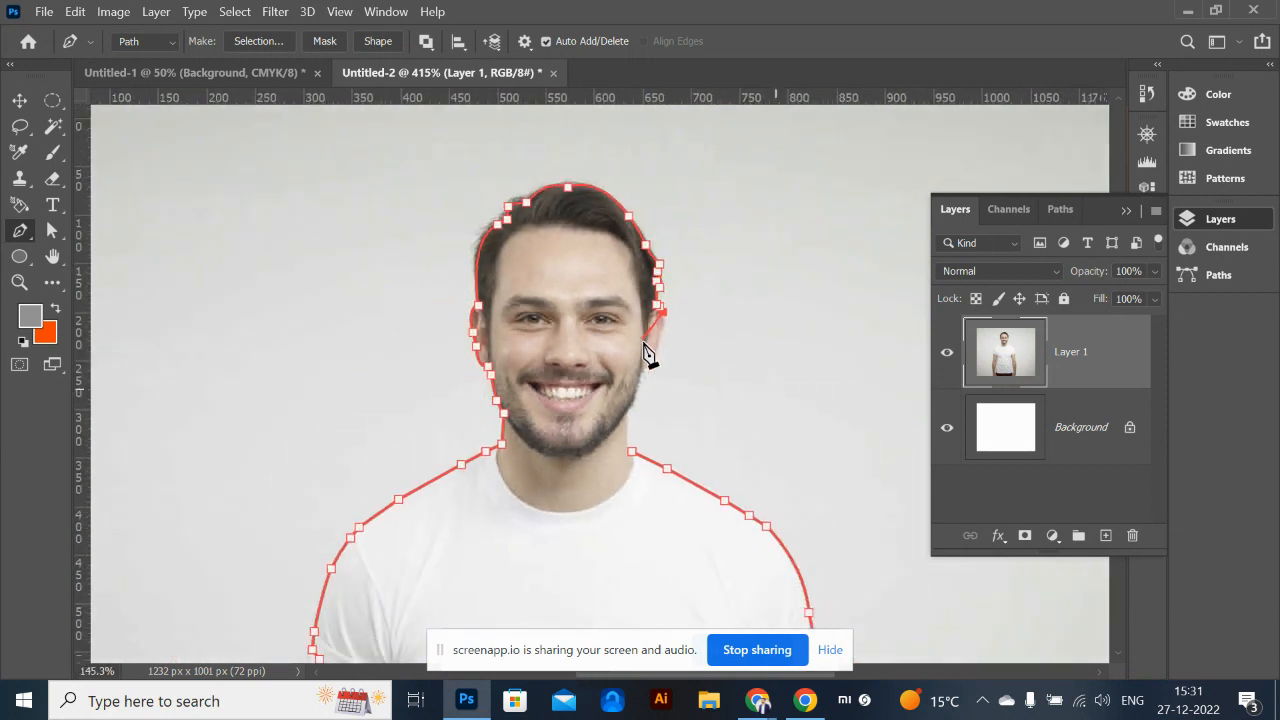
pyautogui.scroll(4, 650, 352)
pyautogui.scroll(2, 652, 345)
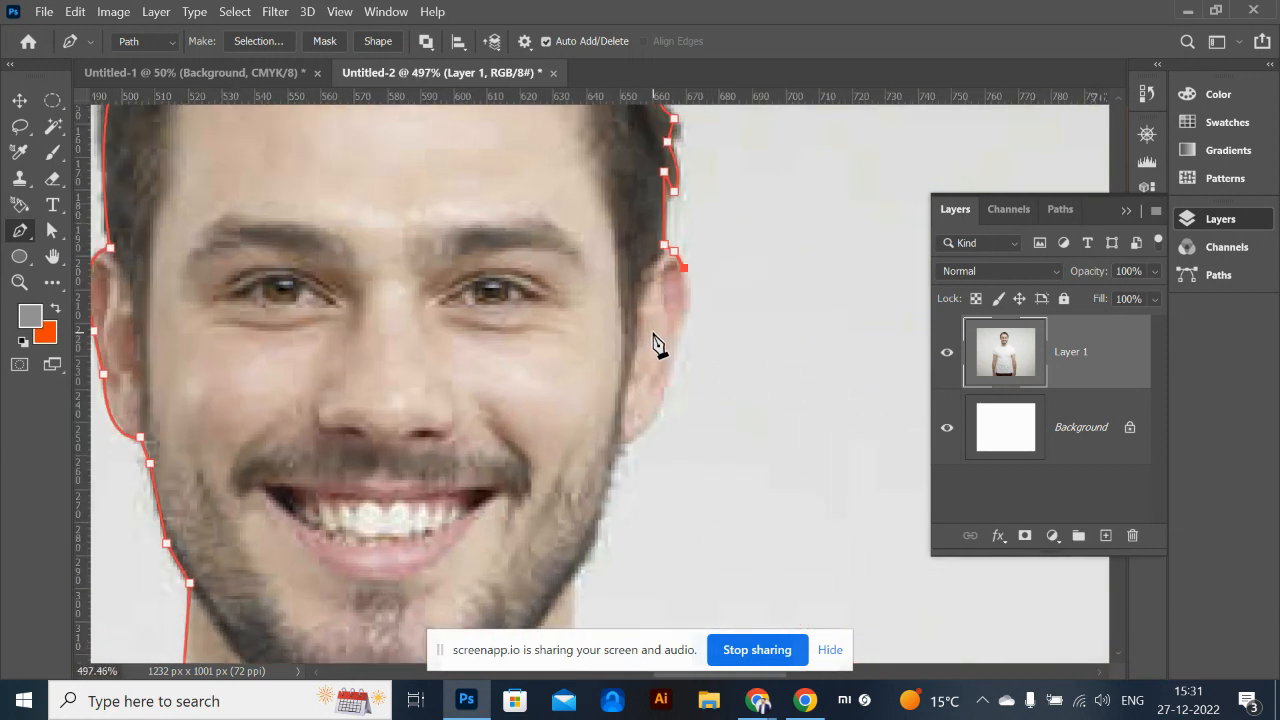
pyautogui.scroll(-7, 652, 345)
pyautogui.scroll(-5, 652, 345)
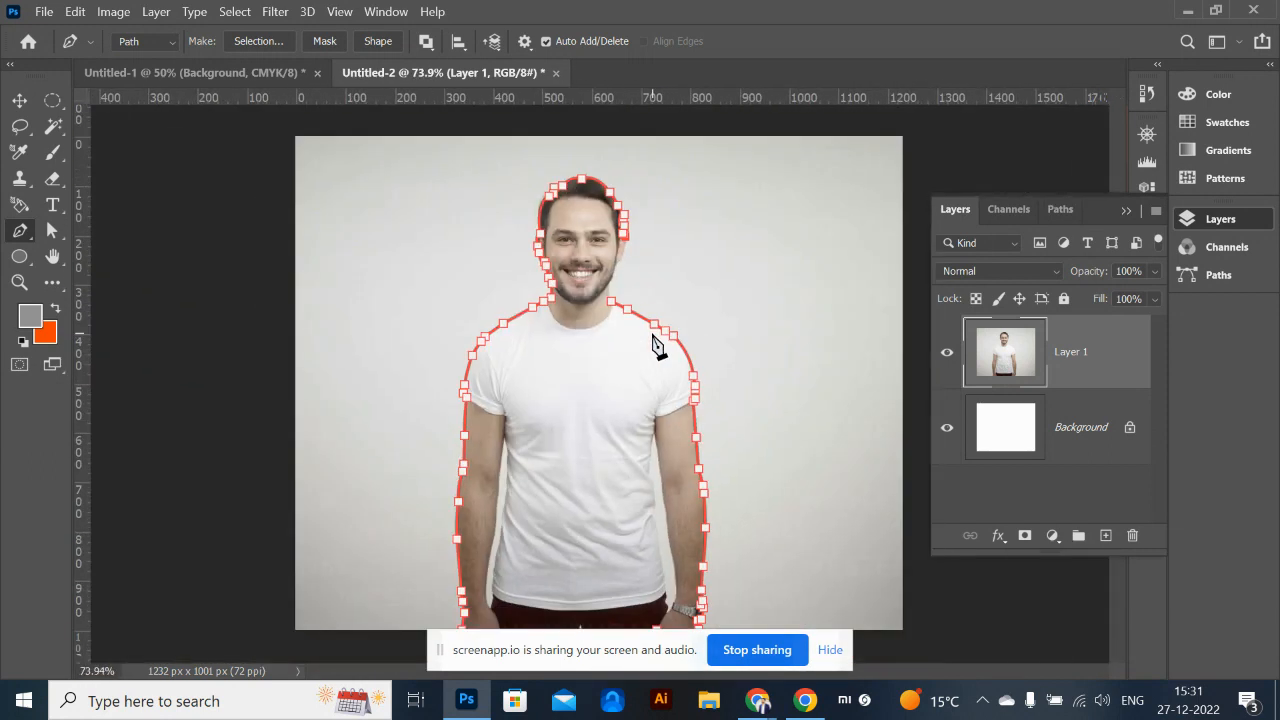
pyautogui.scroll(1, 655, 346)
pyautogui.scroll(1, 630, 312)
pyautogui.scroll(3, 630, 312)
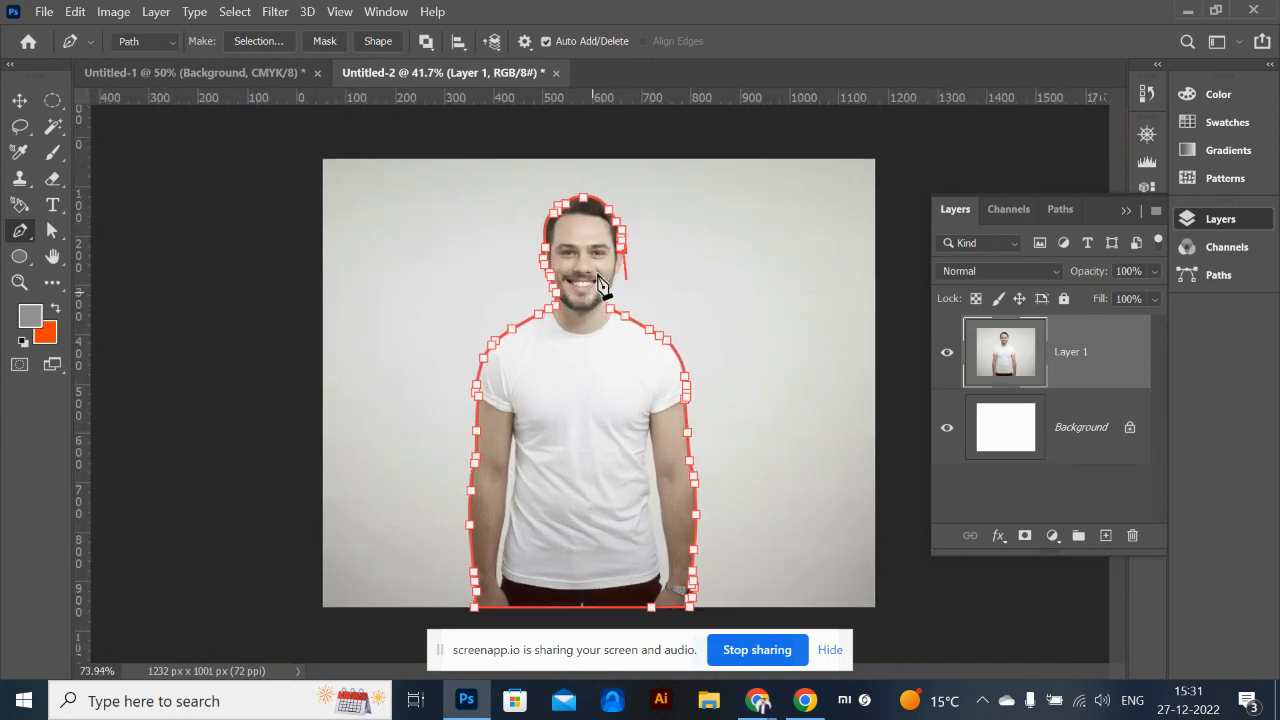
pyautogui.scroll(2, 620, 214)
pyautogui.scroll(5, 606, 220)
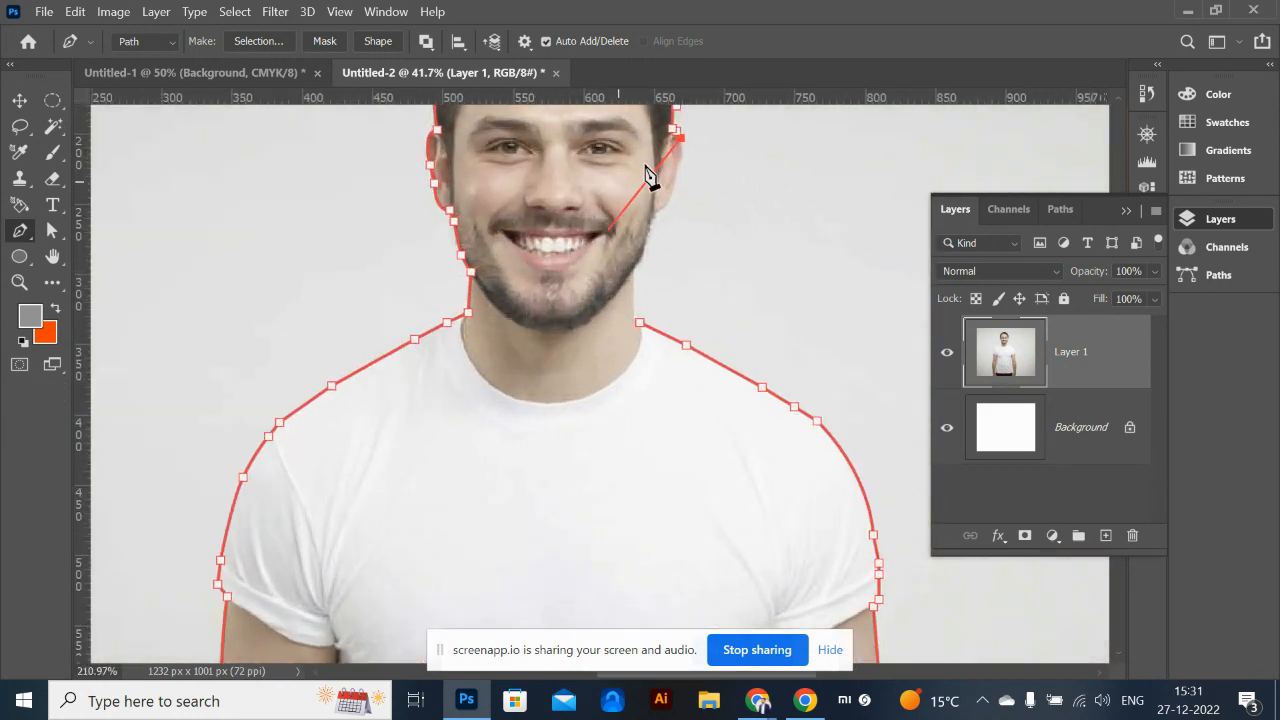
# Trace the outer edge of the second ear down to the lobe, ending in a corner point at the jaw
pyautogui.moveTo(670, 161); pyautogui.dragTo(686, 274)
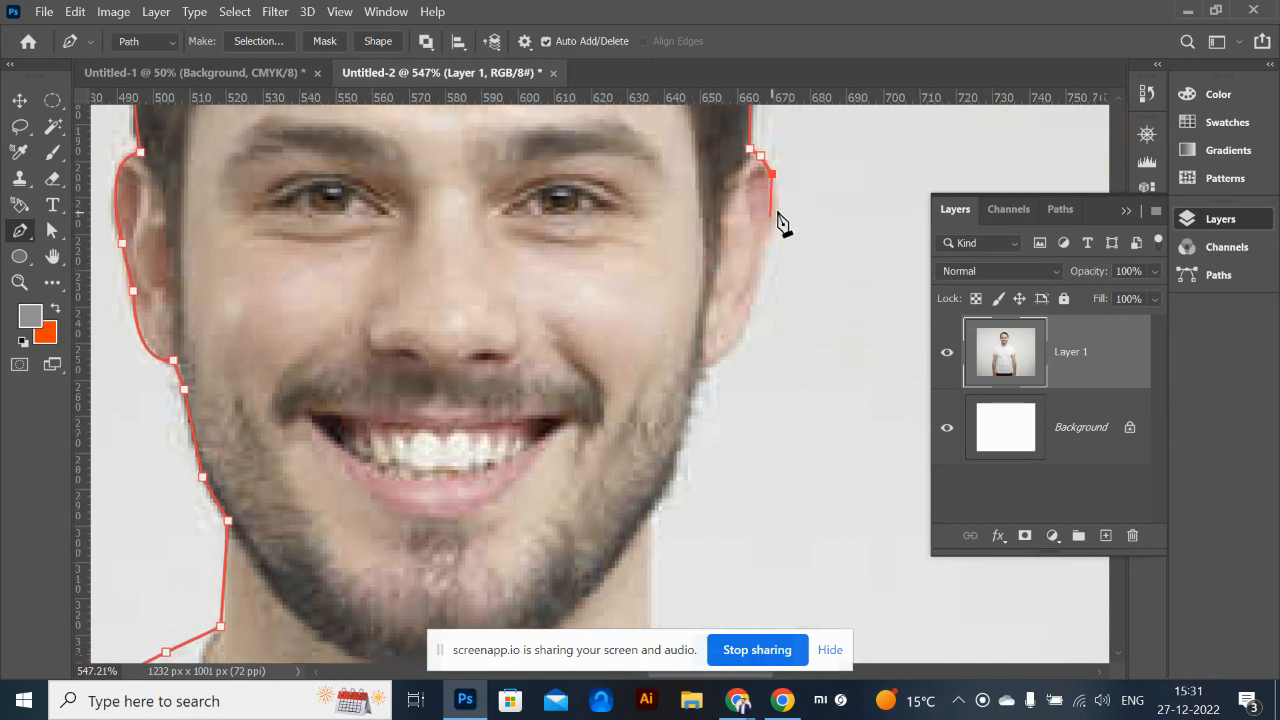
pyautogui.click(760, 251)
pyautogui.moveTo(703, 367); pyautogui.dragTo(649, 386)
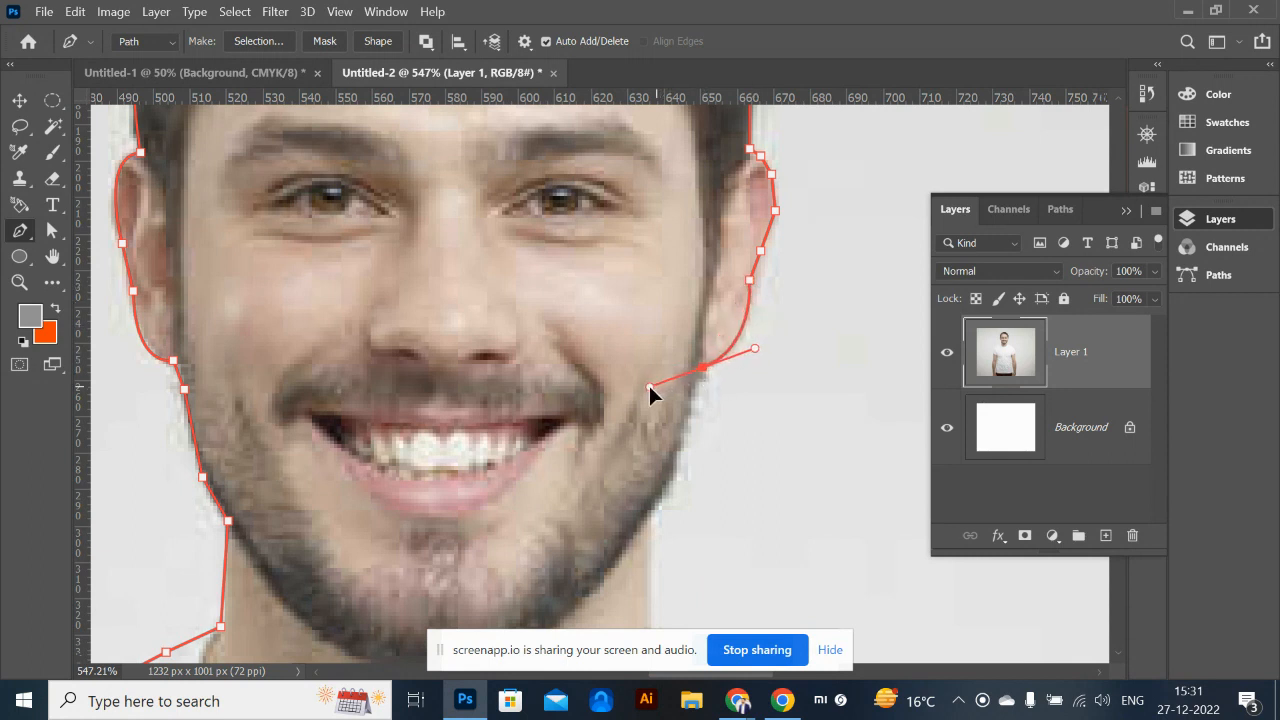
pyautogui.click(706, 367)
pyautogui.hotkey('ctrl', 'z')
pyautogui.click(703, 368)
# Follow the jaw and the side of the neck, and close the path at its starting point on the shoulder
pyautogui.moveTo(632, 521); pyautogui.dragTo(591, 309)
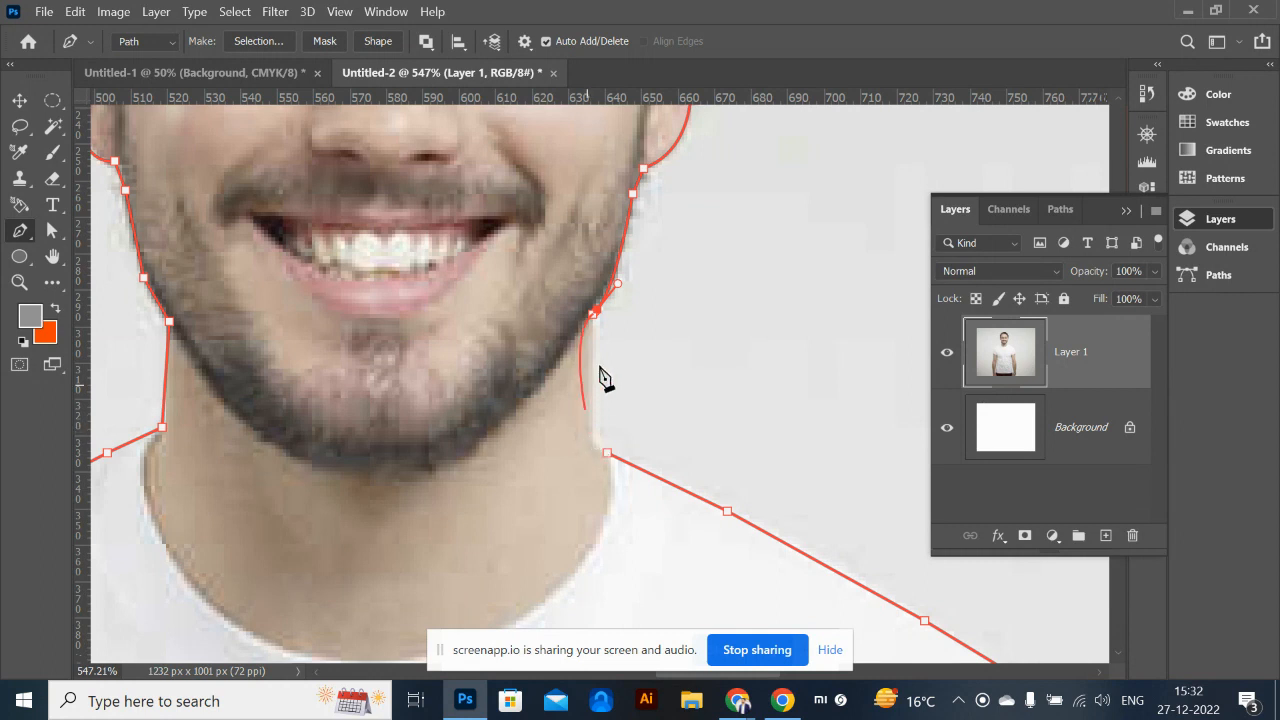
pyautogui.click(594, 313)
pyautogui.click(593, 437)
pyautogui.click(606, 454)
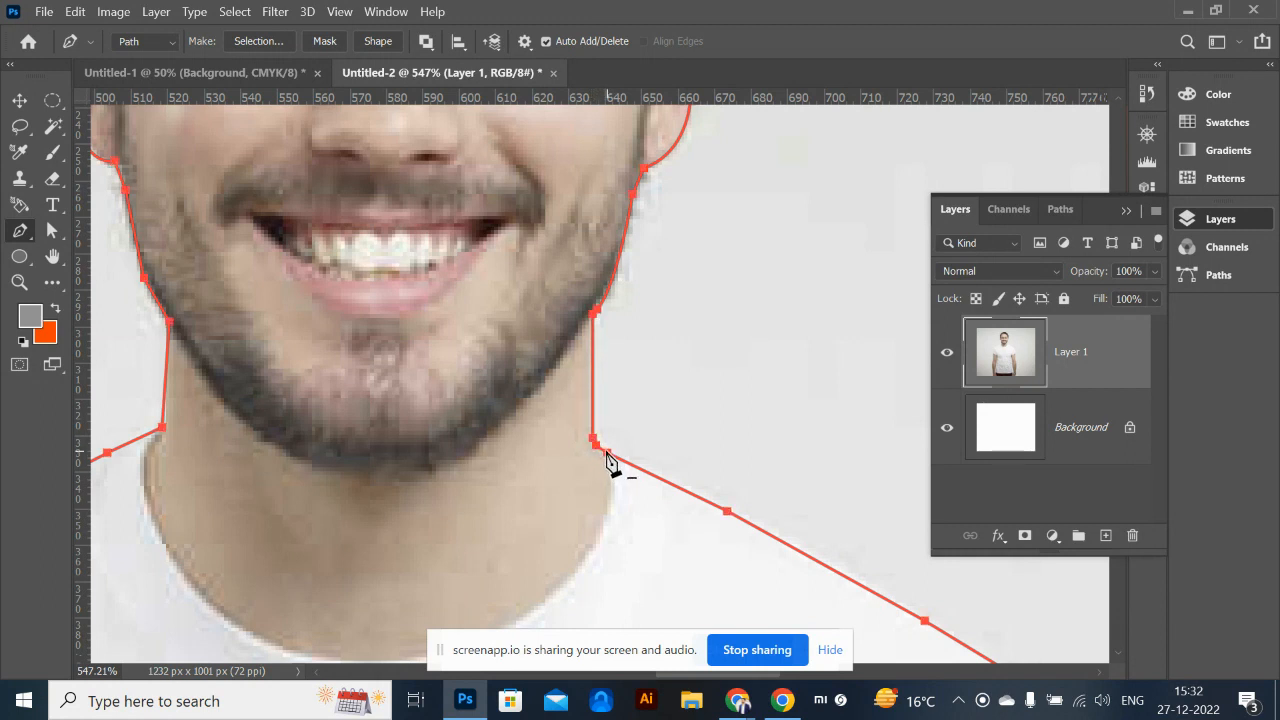
# Convert the closed path into a selection and delete the selected man from Layer 1
pyautogui.scroll(-6, 606, 454)
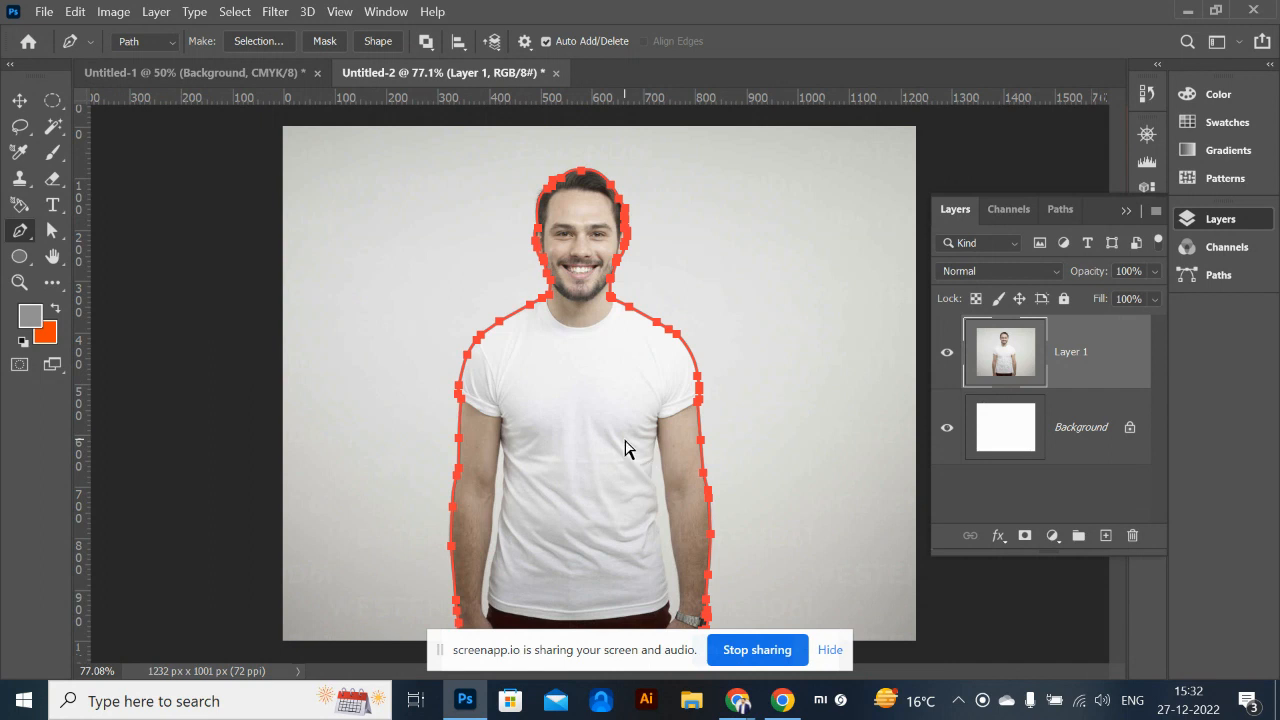
pyautogui.hotkey('ctrl', 'Return')
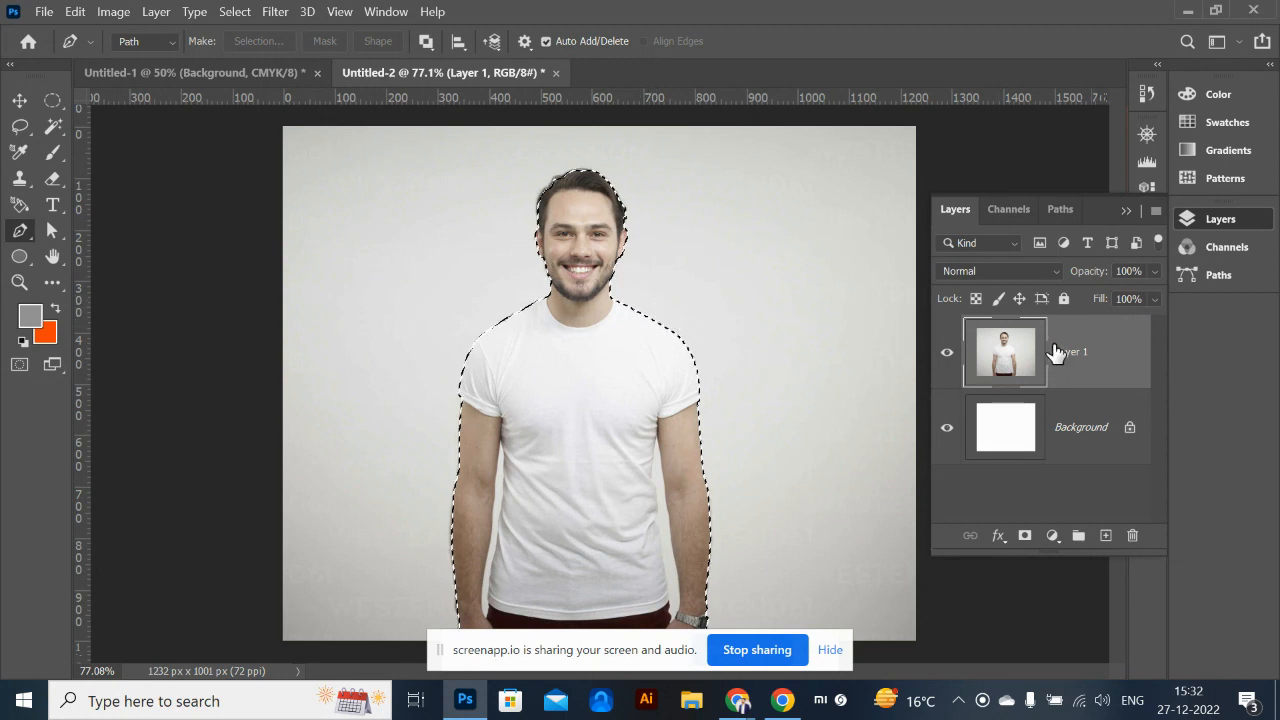
pyautogui.press('Delete')
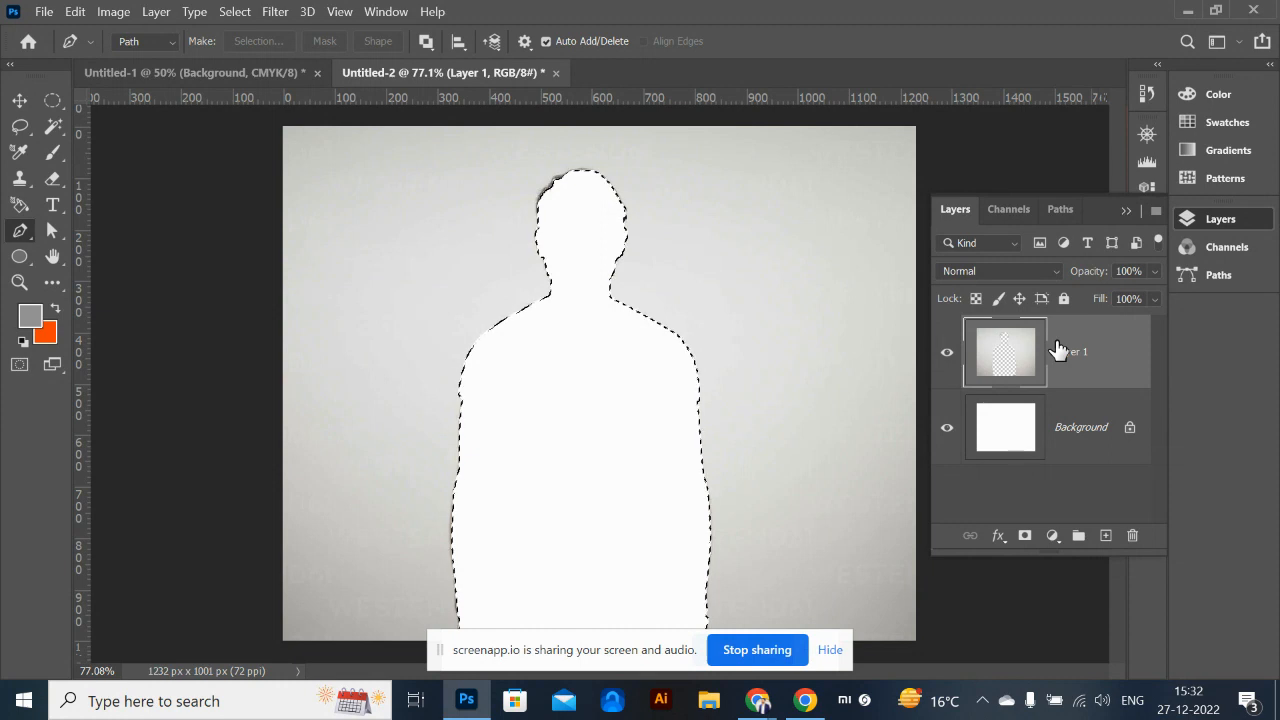
# Undo the man's deletion, and delete the photo backdrop around him from Layer 1 using the inverted selection
pyautogui.hotkey('ctrl', 'z')
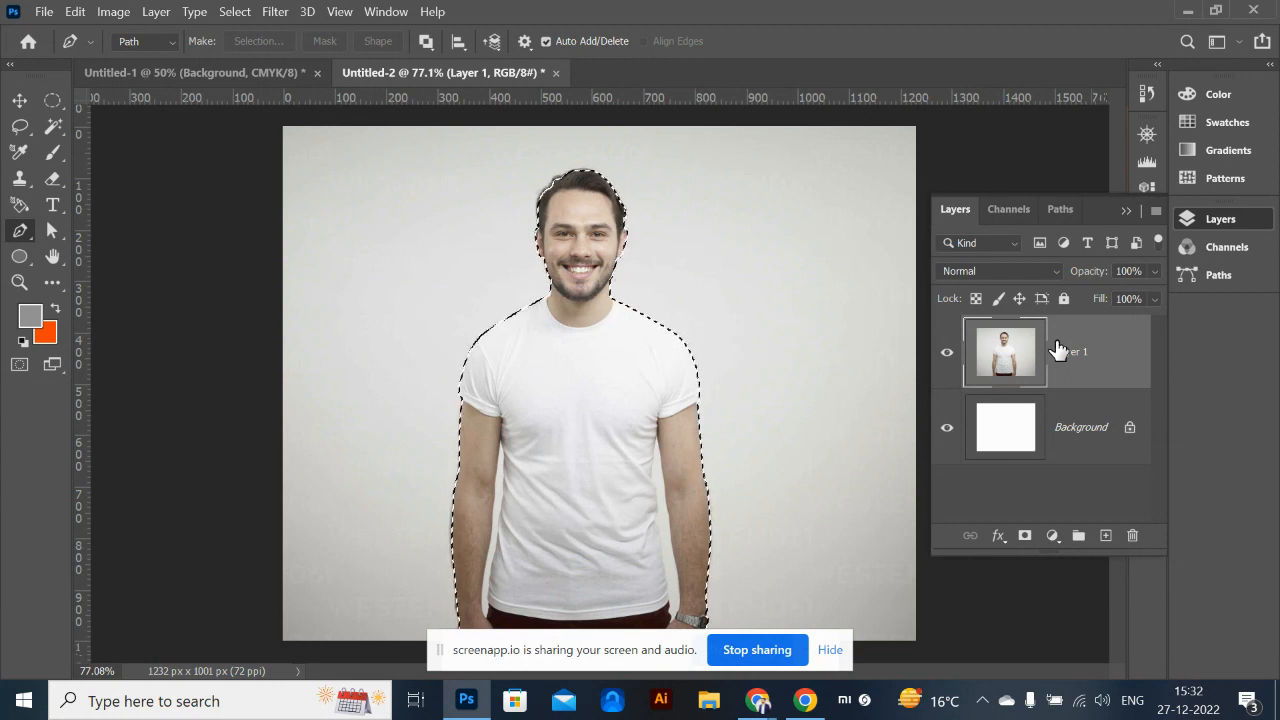
pyautogui.hotkey('ctrl', 'shift', 'i')
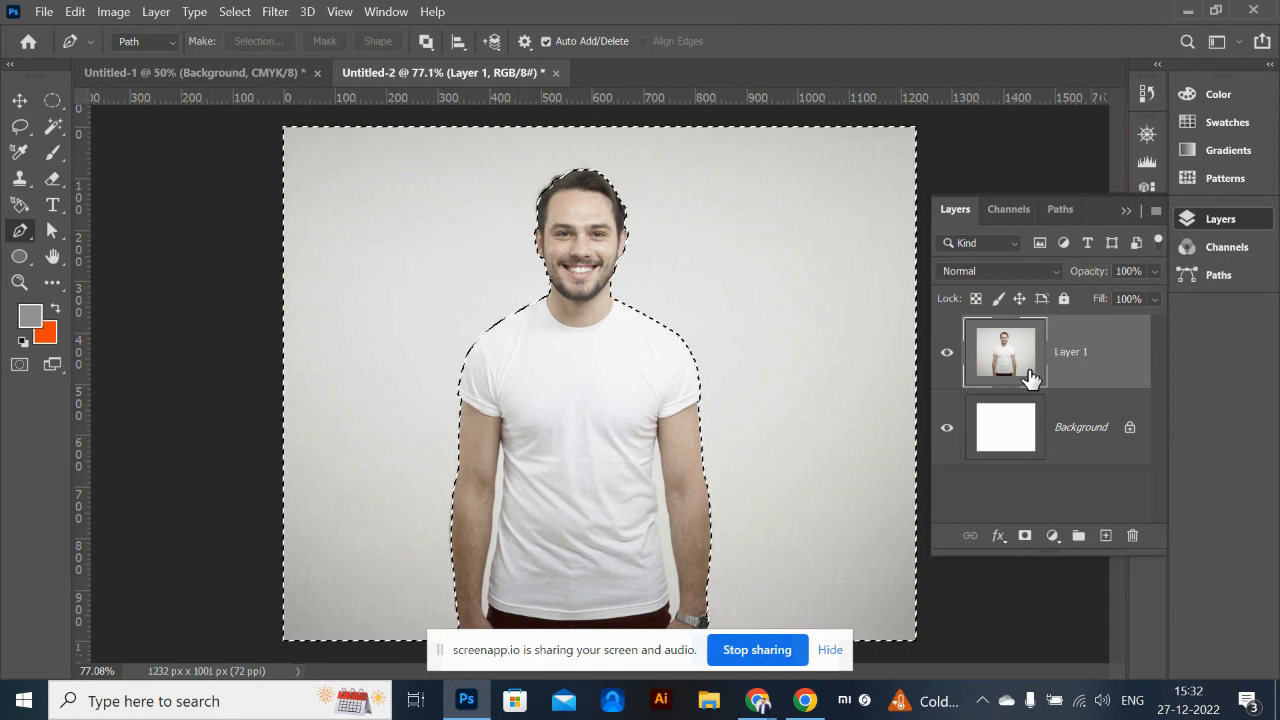
pyautogui.press('Delete')
pyautogui.hotkey('ctrl', 'd')
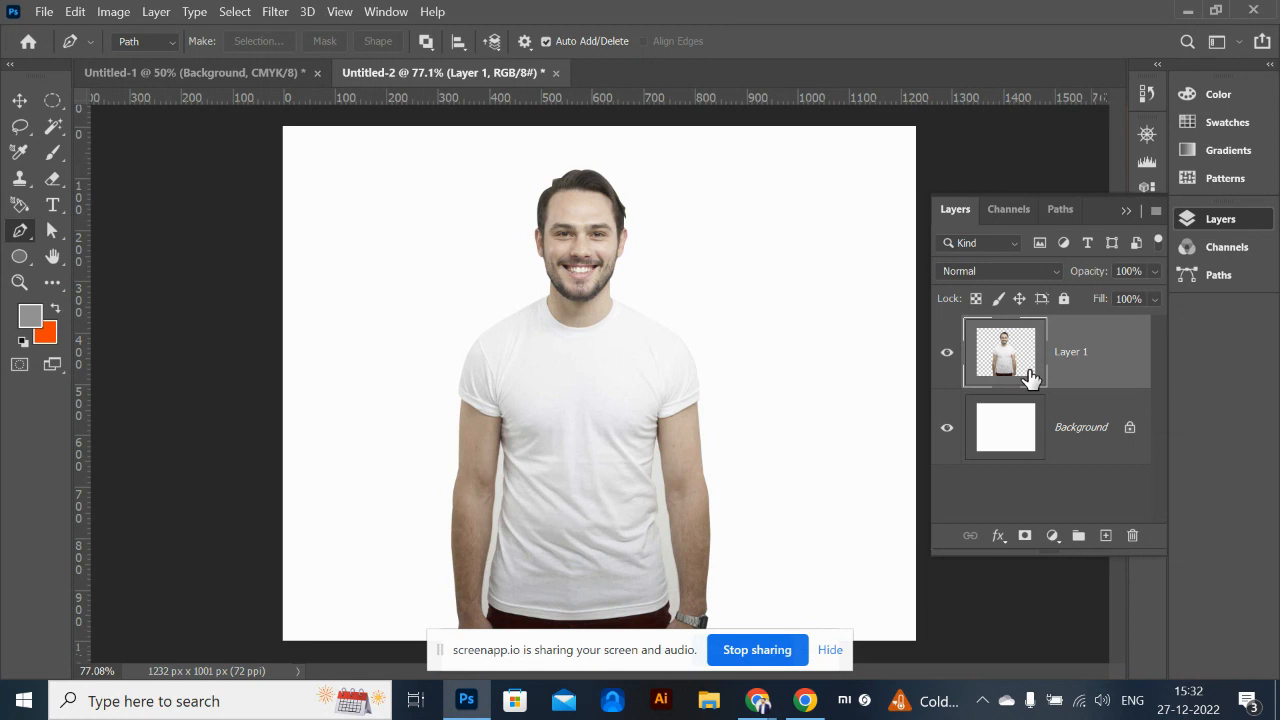
pyautogui.hotkey('ctrl', '+')
pyautogui.hotkey('ctrl', '+')
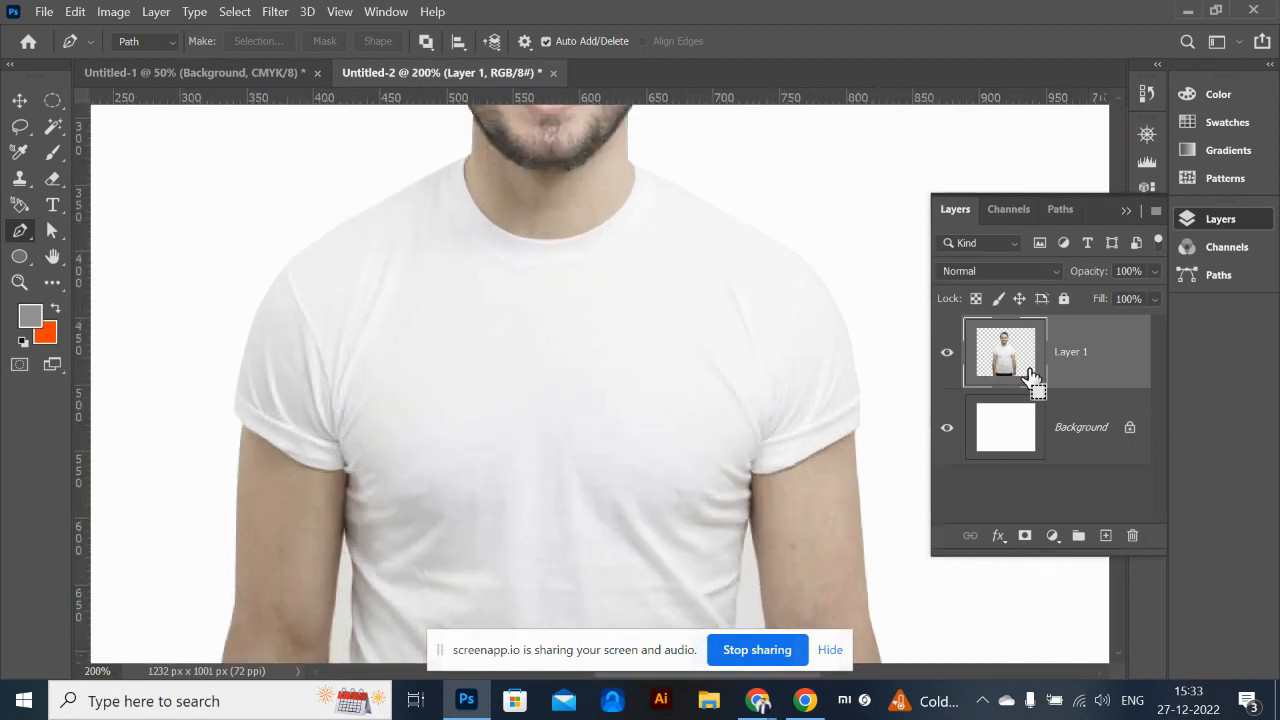
pyautogui.hotkey('ctrl', '-')
pyautogui.hotkey('ctrl', '-')
pyautogui.keyDown('ctrl'); pyautogui.click(1030, 375); pyautogui.keyUp('ctrl')
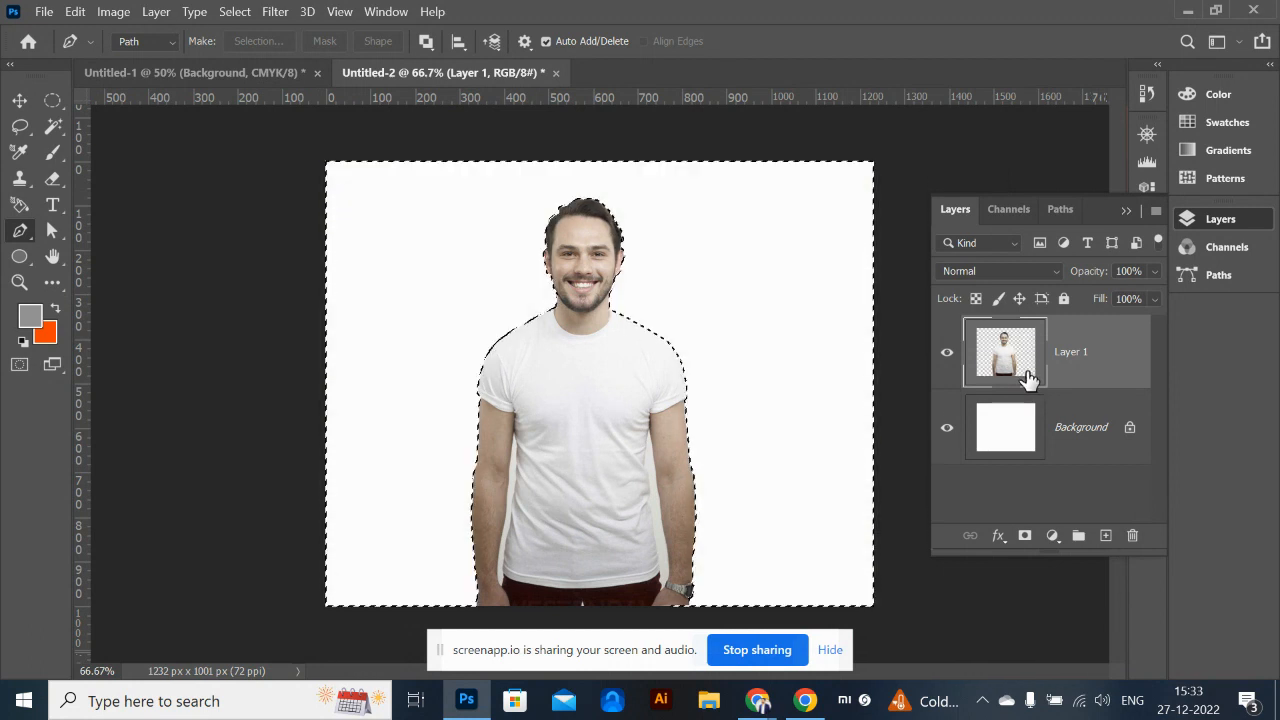
pyautogui.hotkey('ctrl', 'd')
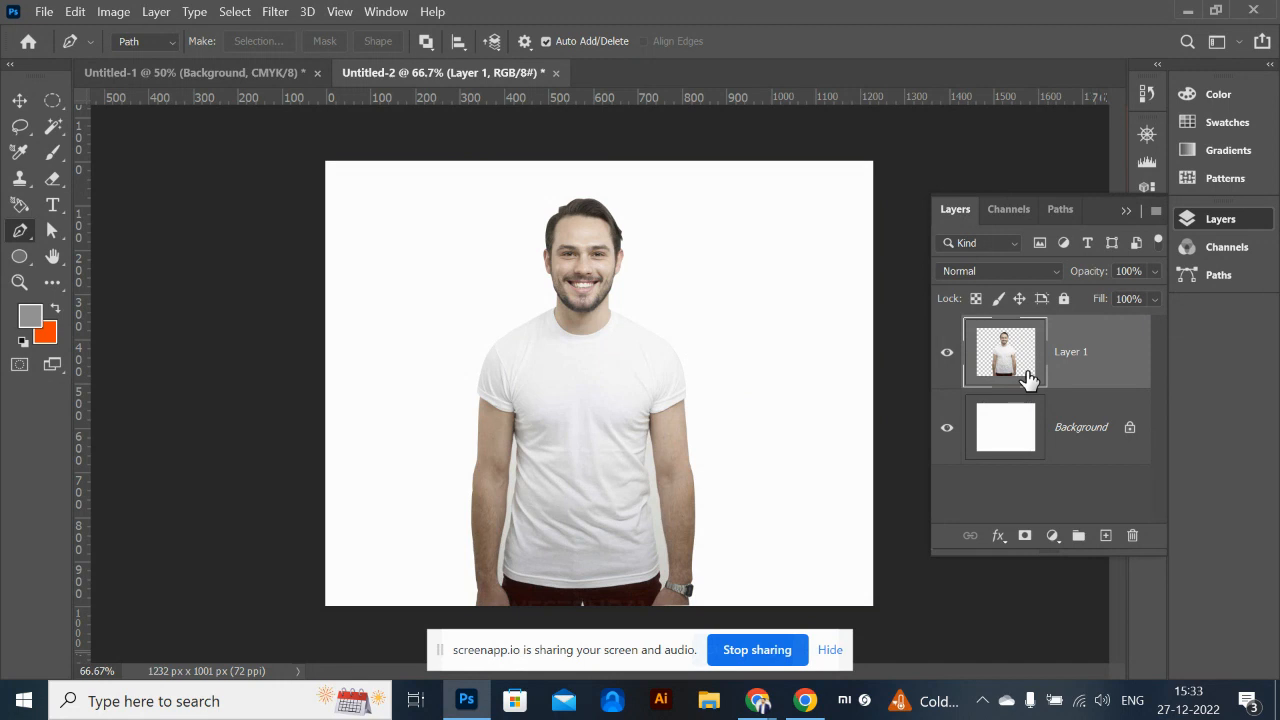
# Trace a Pen path down the inner edge of the arm with the watch, from the armpit to the wrist
pyautogui.scroll(5, 726, 475)
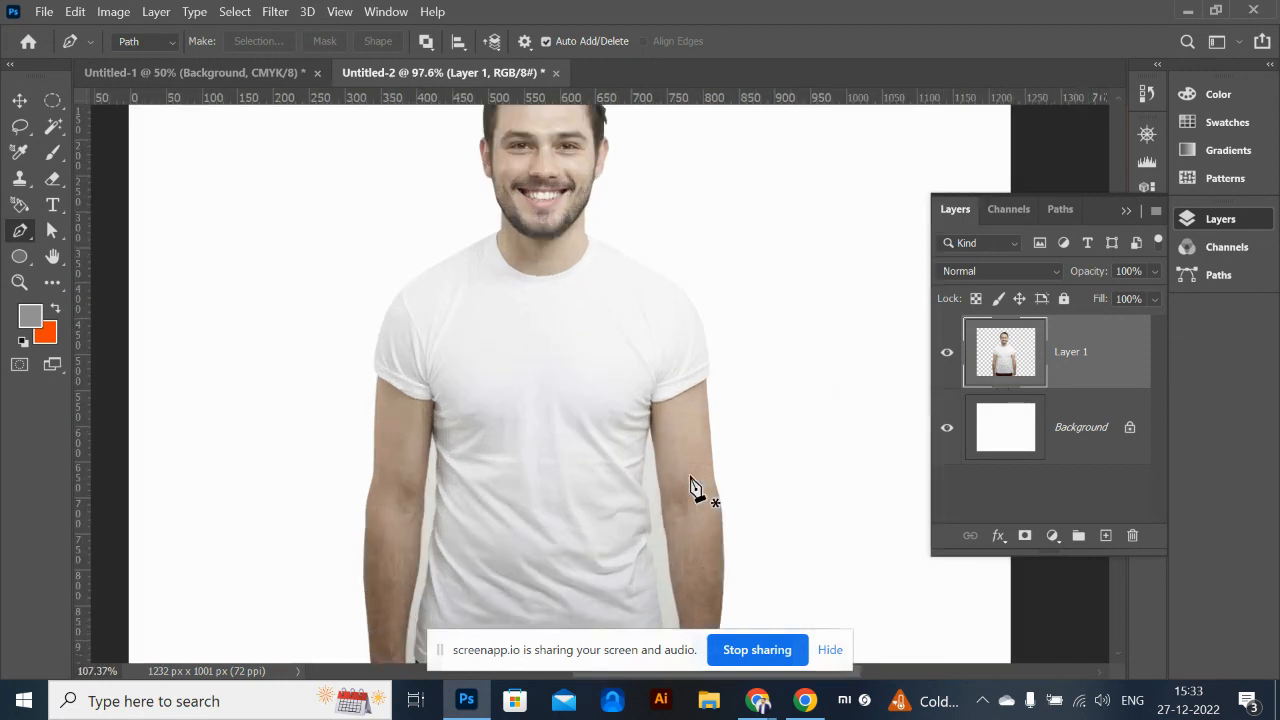
pyautogui.moveTo(656, 512); pyautogui.dragTo(531, 246)
pyautogui.scroll(-1, 530, 262)
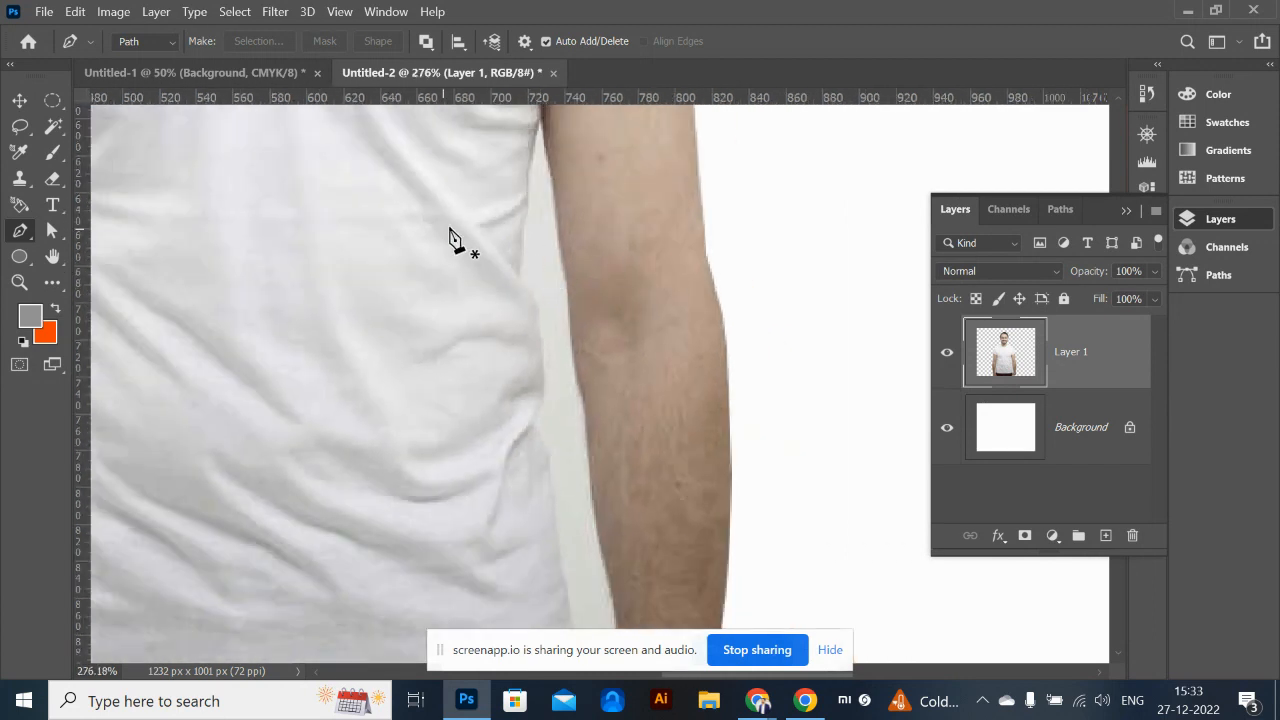
pyautogui.scroll(-1, 497, 251)
pyautogui.click(525, 151)
pyautogui.click(538, 208)
pyautogui.click(552, 349)
pyautogui.click(560, 361)
pyautogui.click(564, 414)
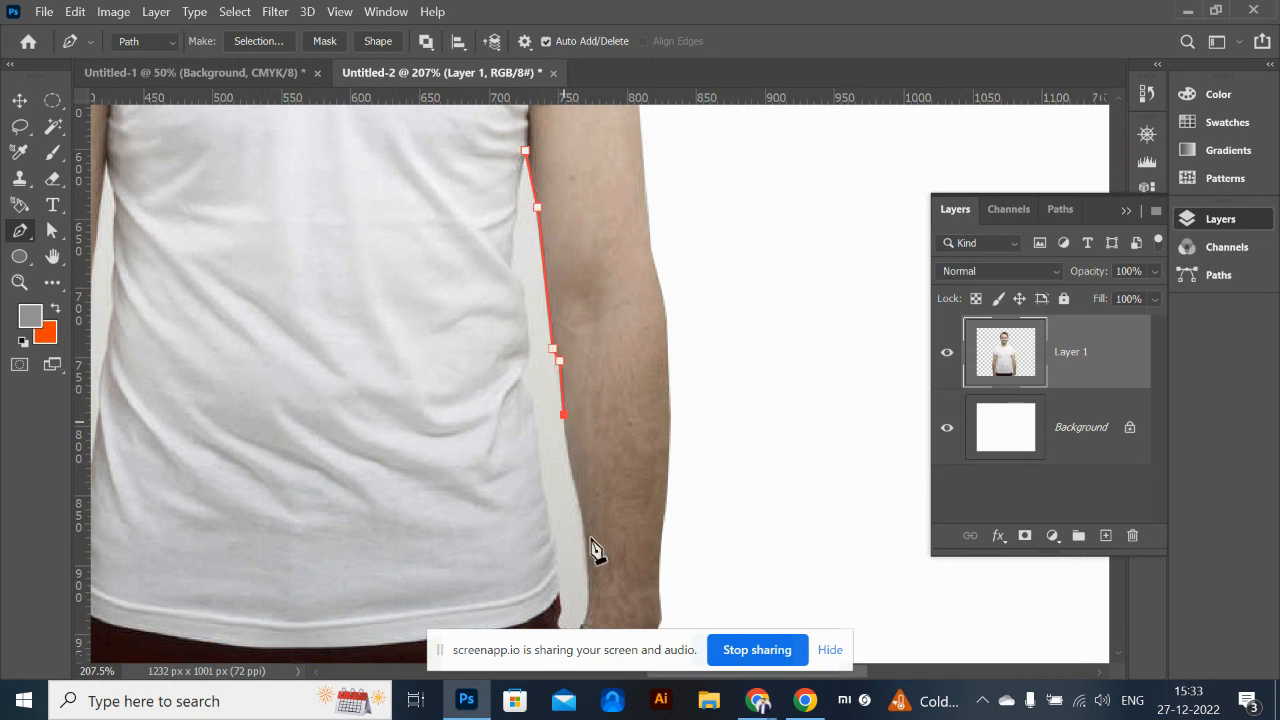
pyautogui.moveTo(590, 557); pyautogui.dragTo(638, 448)
pyautogui.click(638, 500)
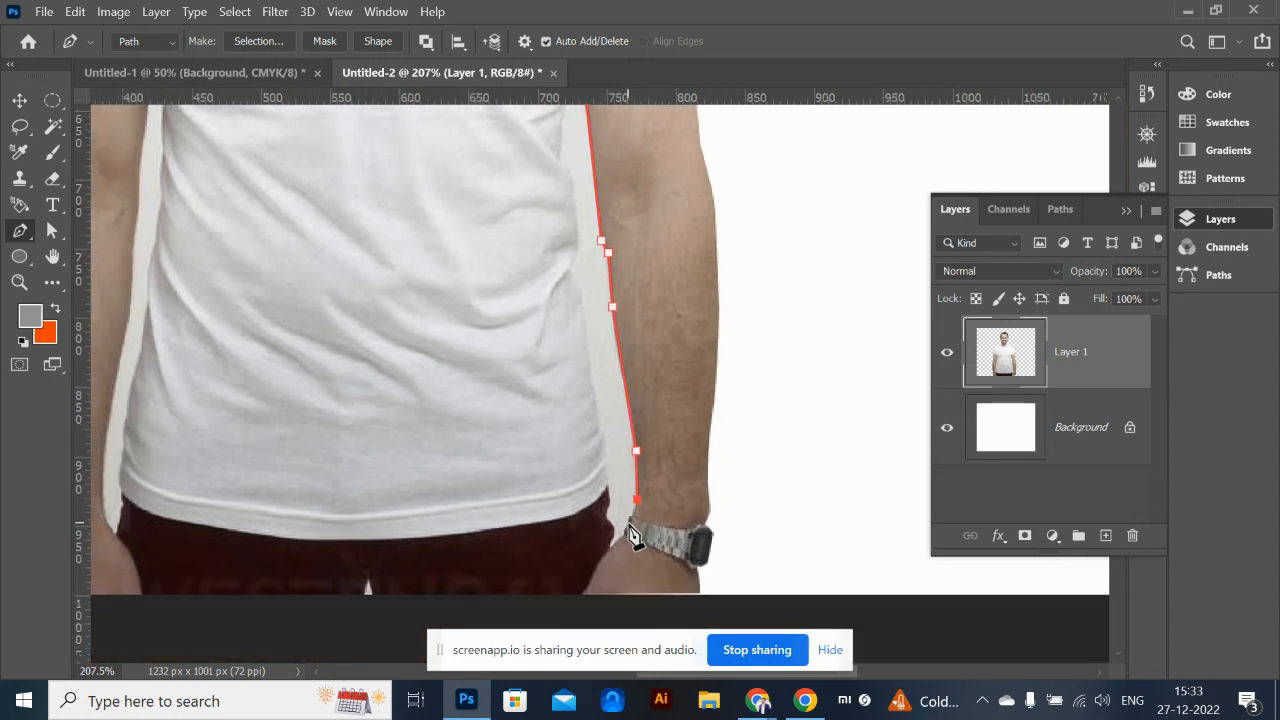
# Continue the path around the bottom of the gap at the watch and up the trousers to the shirt hem
pyautogui.click(629, 522)
pyautogui.click(624, 537)
pyautogui.click(610, 550)
pyautogui.click(606, 479)
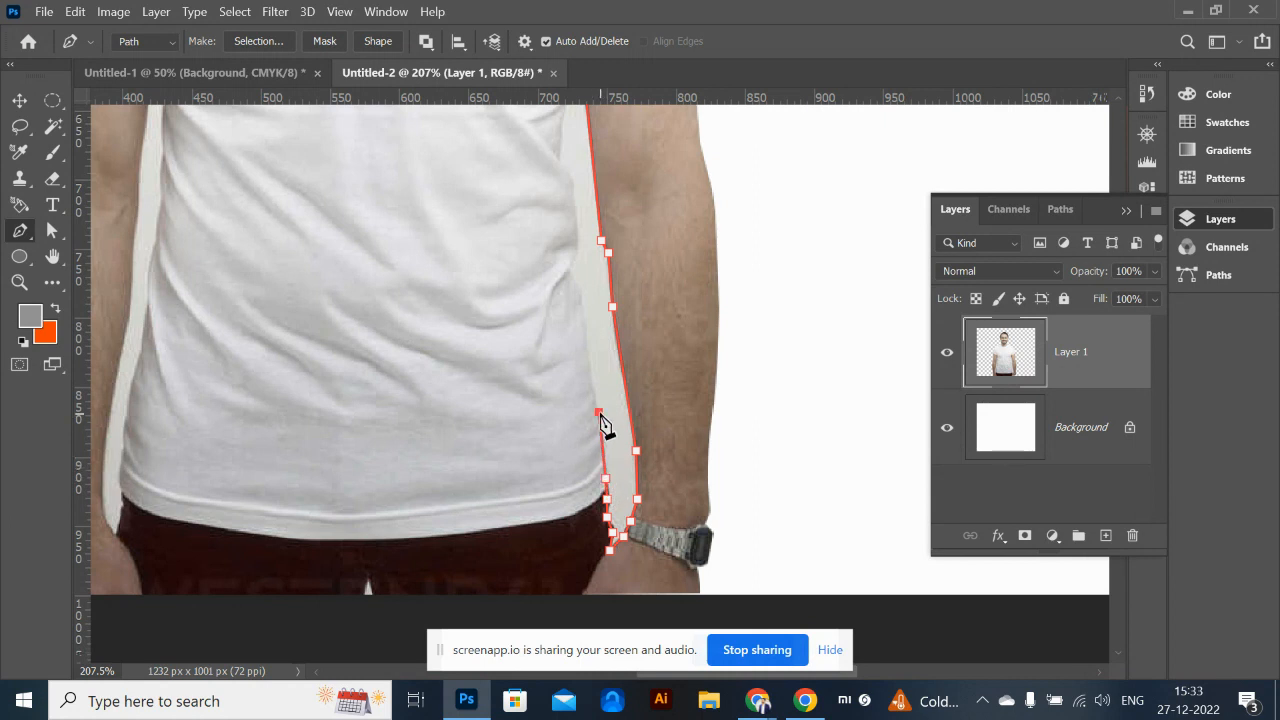
# Follow the shirt's side up to the armpit and close the path at its starting point
pyautogui.click(590, 364)
pyautogui.click(579, 298)
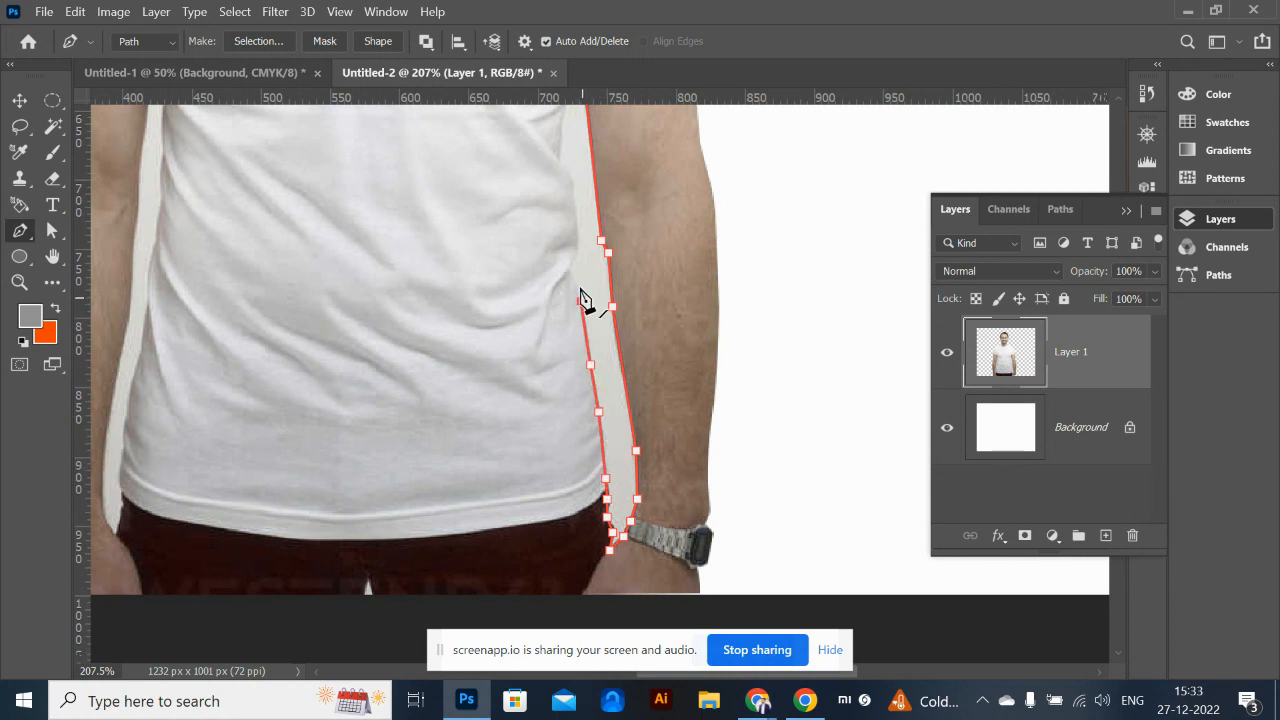
pyautogui.click(573, 277)
pyautogui.click(569, 267)
pyautogui.click(577, 247)
pyautogui.moveTo(575, 198); pyautogui.dragTo(608, 374)
pyautogui.click(585, 357)
pyautogui.click(601, 242)
# Convert the path into a selection, delete the backdrop left between shirt and watch arm, and deselect
pyautogui.hotkey('ctrl', 'Return')
pyautogui.hotkey('ctrl', 'BackSpace')
pyautogui.hotkey('ctrl', 'z')
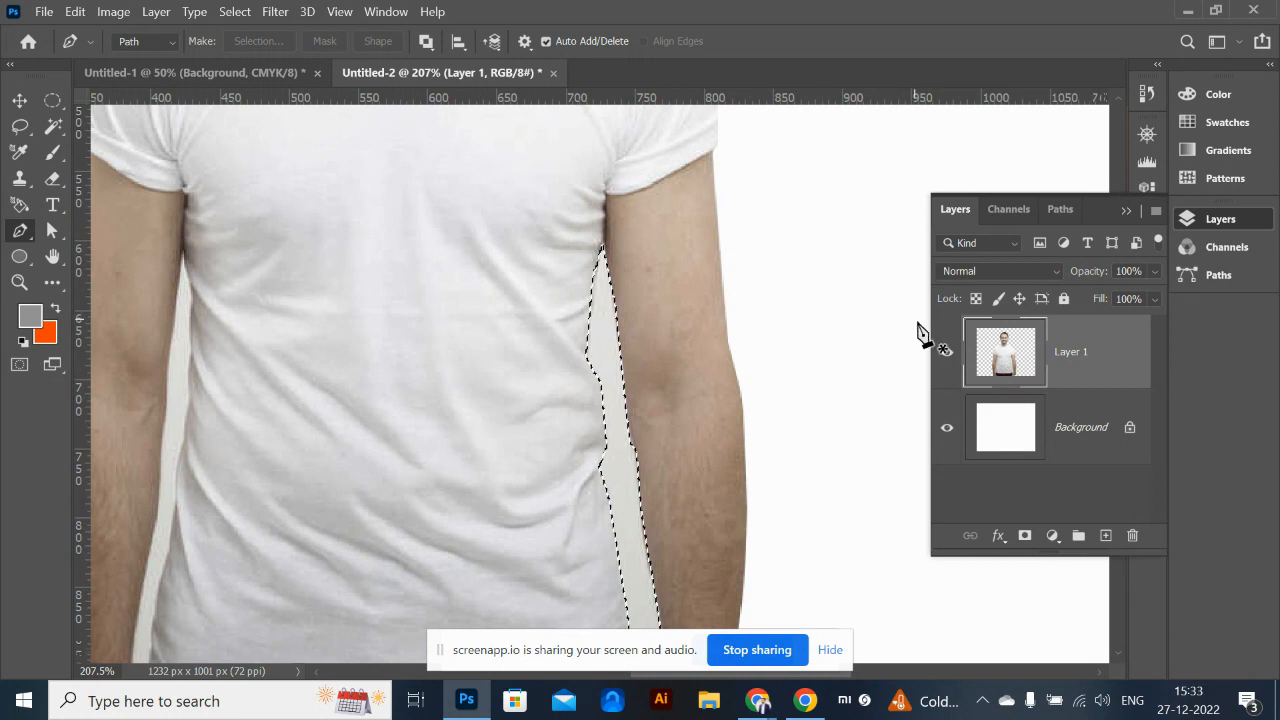
pyautogui.press('Delete')
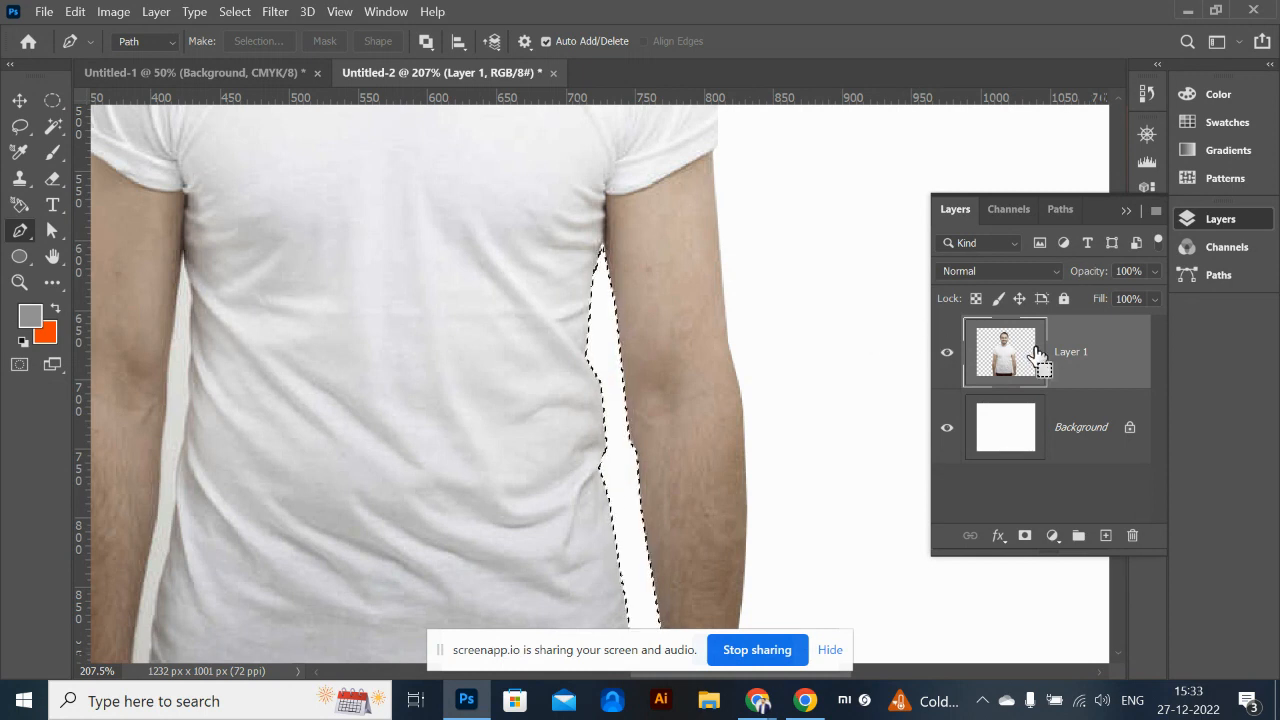
pyautogui.hotkey('ctrl', 'd')
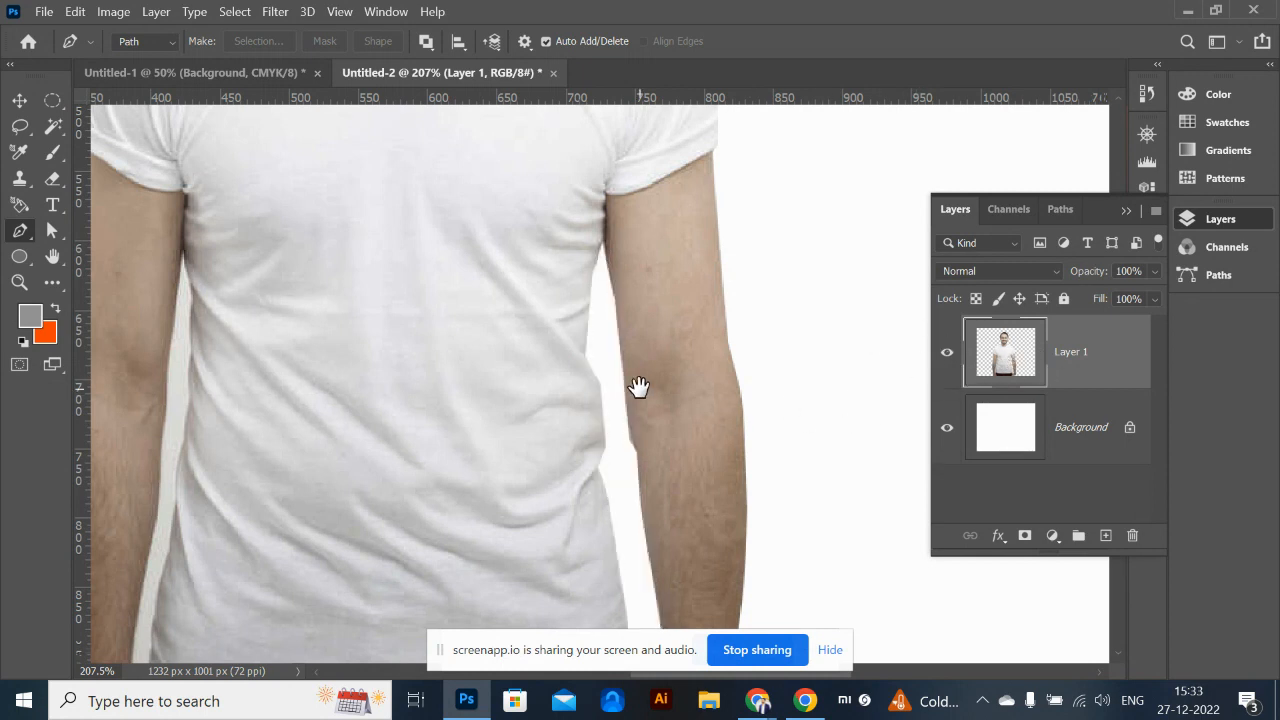
# Start a Pen path at the other armpit and trace the upper side of the shirt along the remaining gap
pyautogui.moveTo(414, 423); pyautogui.dragTo(693, 305)
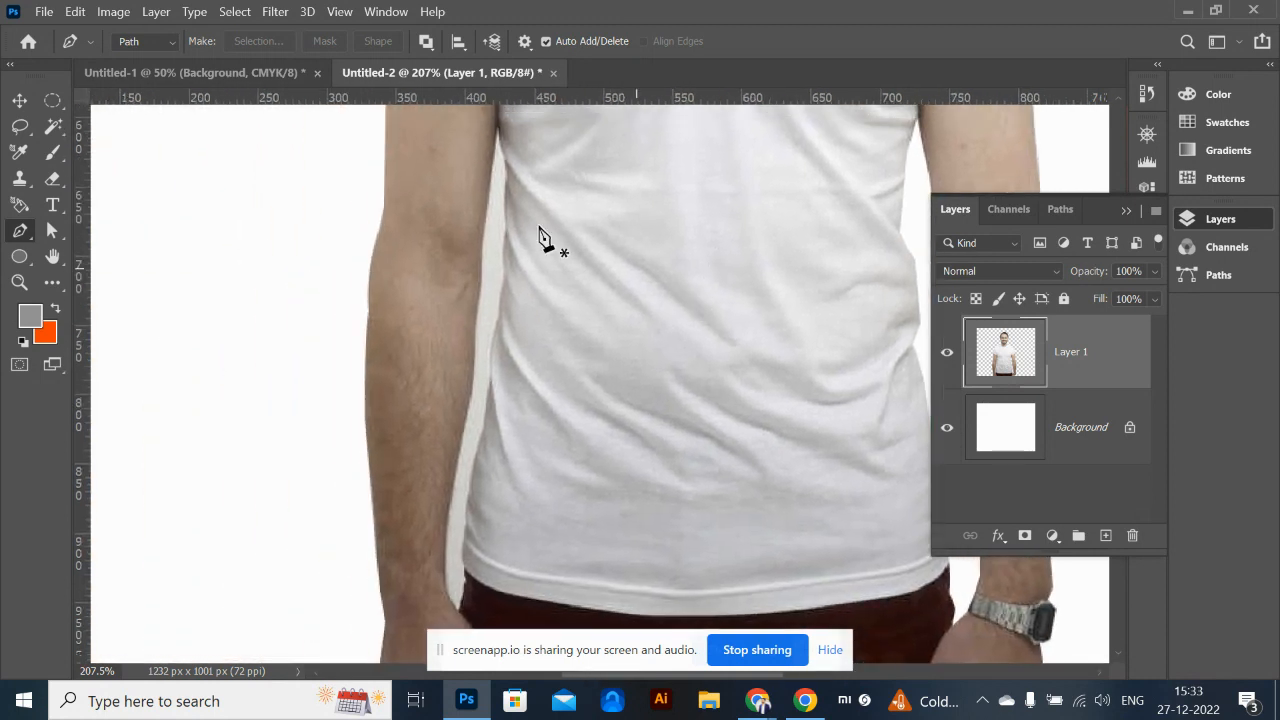
pyautogui.click(498, 126)
pyautogui.click(509, 172)
pyautogui.click(504, 225)
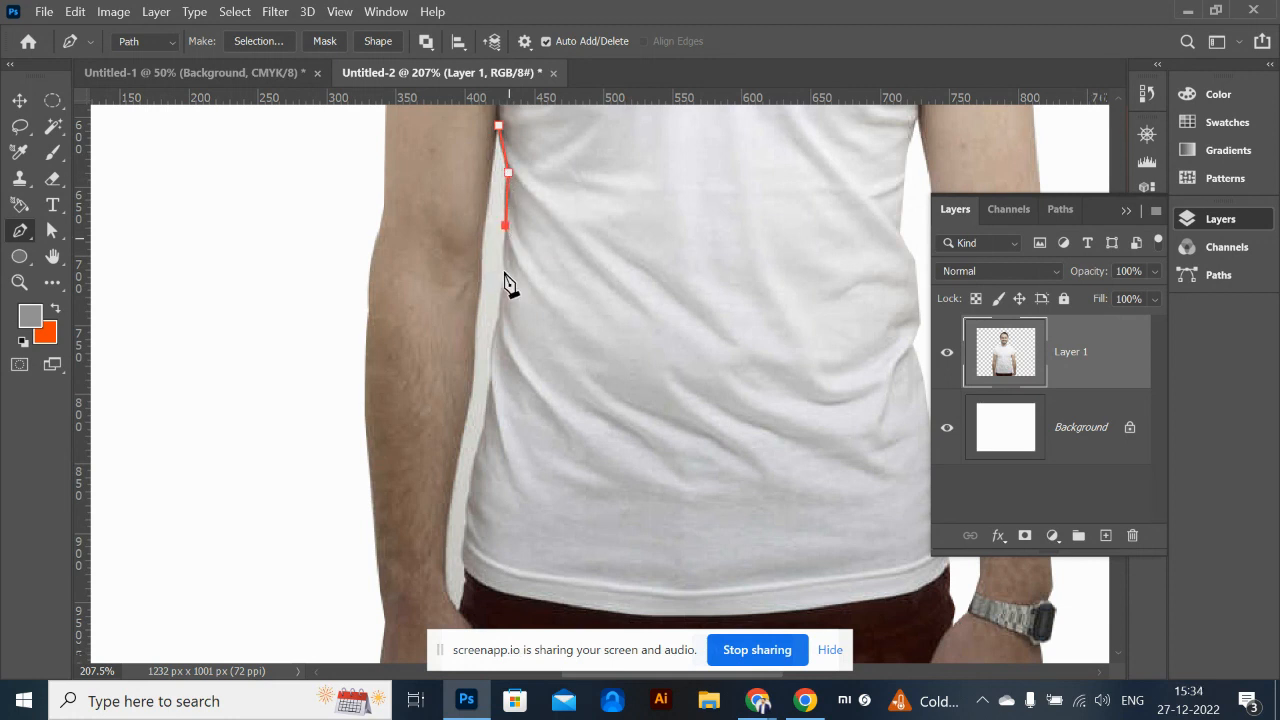
pyautogui.click(497, 320)
pyautogui.click(488, 366)
pyautogui.click(488, 402)
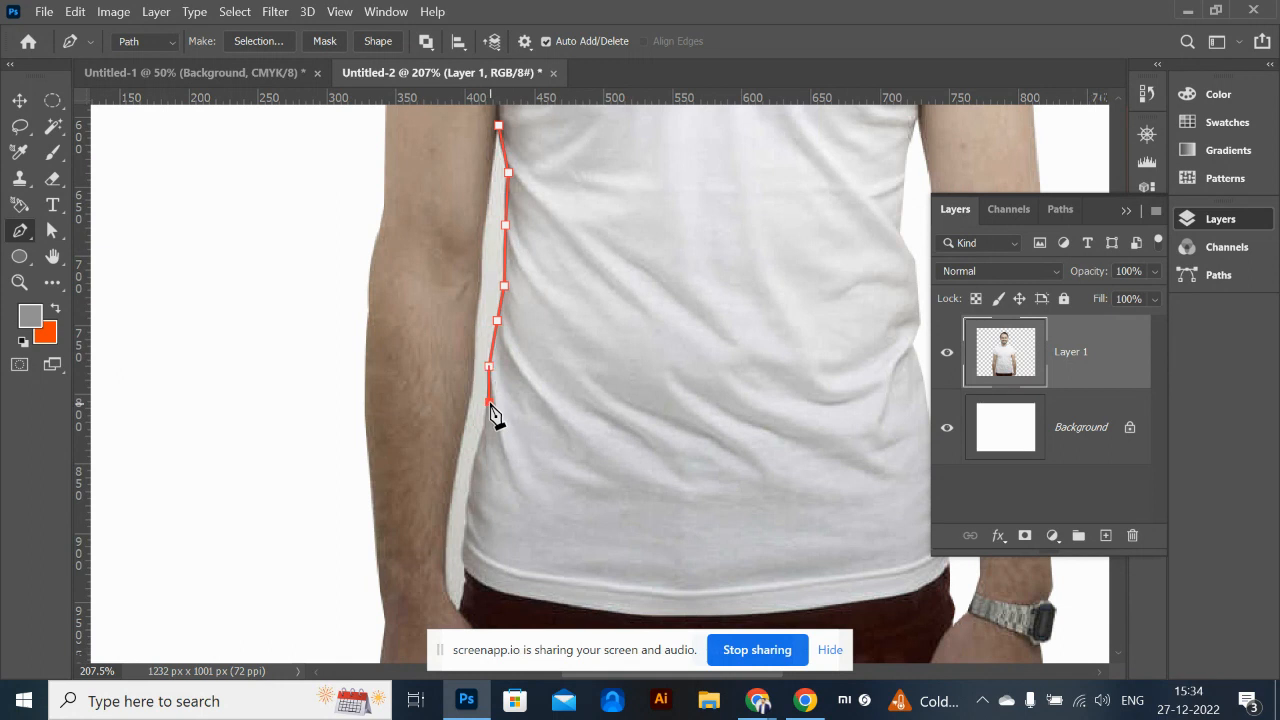
# Continue the path along the lower side of the shirt, past the hem to the trousers at the gap's end
pyautogui.click(476, 470)
pyautogui.click(469, 496)
pyautogui.click(467, 540)
pyautogui.click(462, 576)
pyautogui.click(461, 593)
pyautogui.click(461, 612)
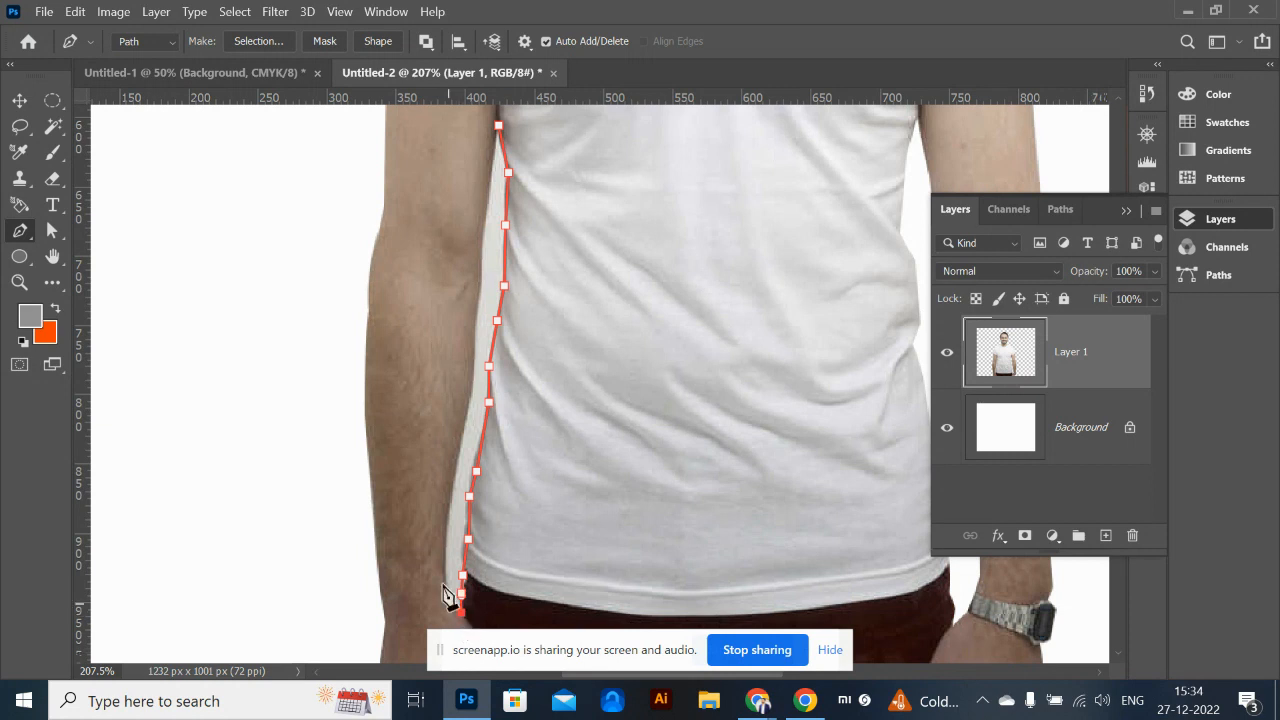
# Trace the inner edge of the bare arm with a curved point up to the armpit and close the path
pyautogui.moveTo(445, 533); pyautogui.dragTo(453, 482)
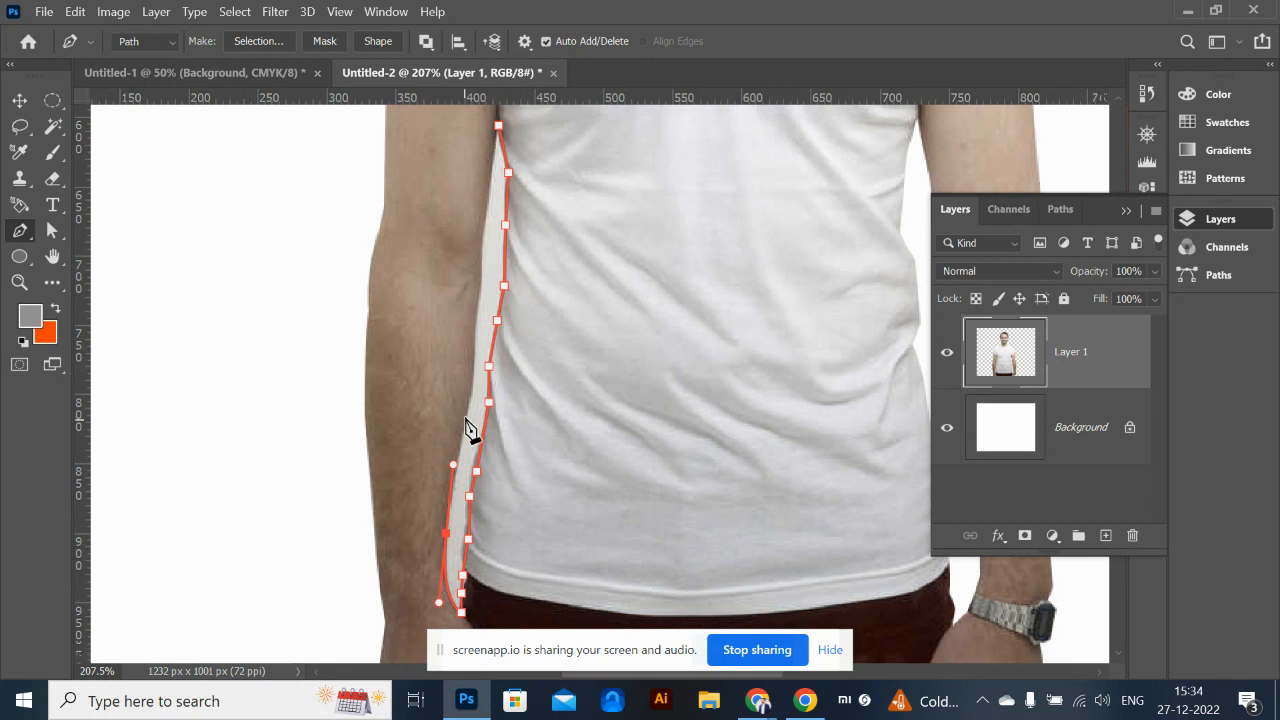
pyautogui.click(475, 371)
pyautogui.click(475, 336)
pyautogui.click(478, 299)
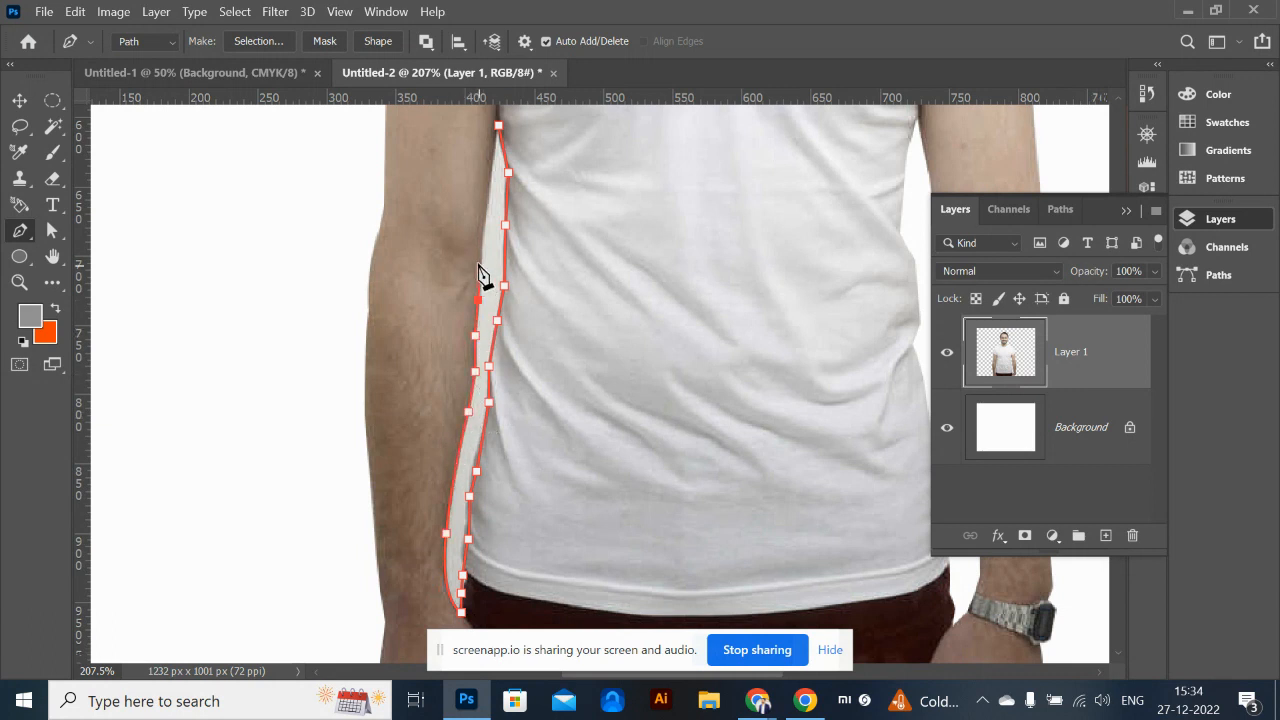
pyautogui.click(482, 254)
pyautogui.click(498, 126)
# Convert the path into a selection, delete the backdrop between the bare arm and the shirt, and deselect
pyautogui.hotkey('ctrl', 'Return')
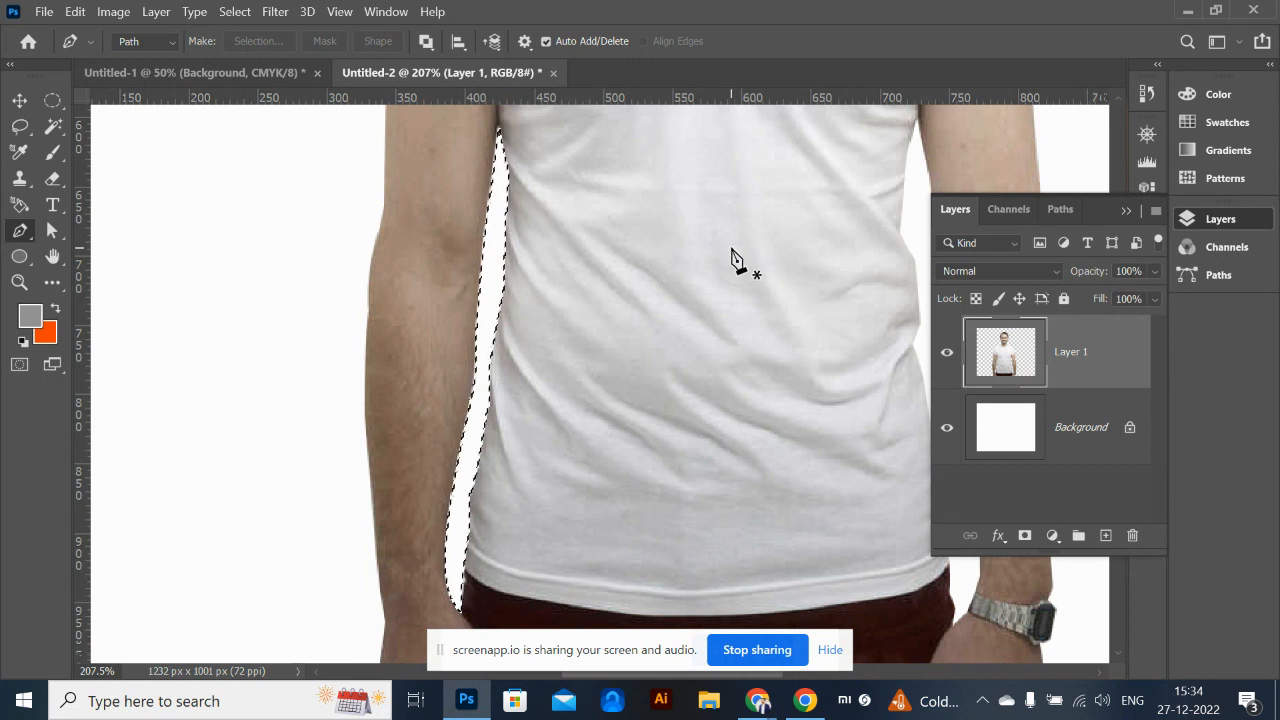
pyautogui.hotkey('ctrl', '-')
pyautogui.hotkey('ctrl', '-')
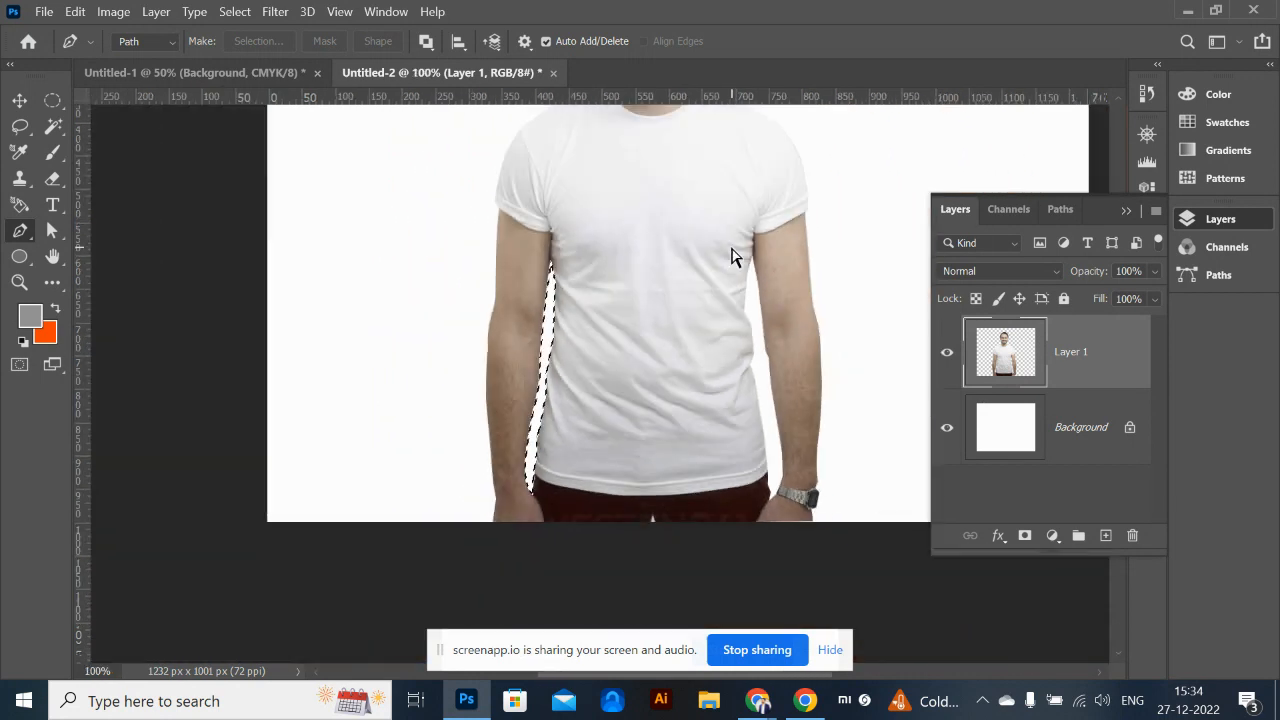
pyautogui.moveTo(666, 243); pyautogui.dragTo(558, 322)
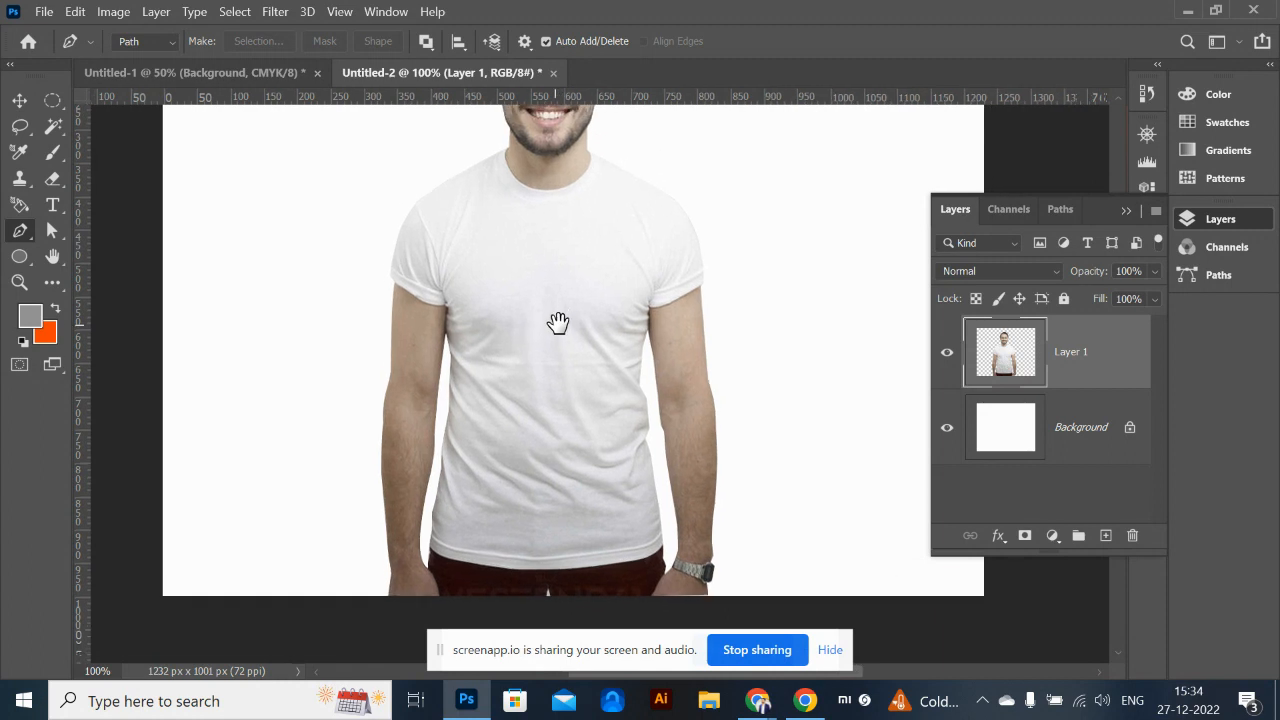
# Hide the Background layer and check the cut-out man against transparency
pyautogui.click(946, 428)
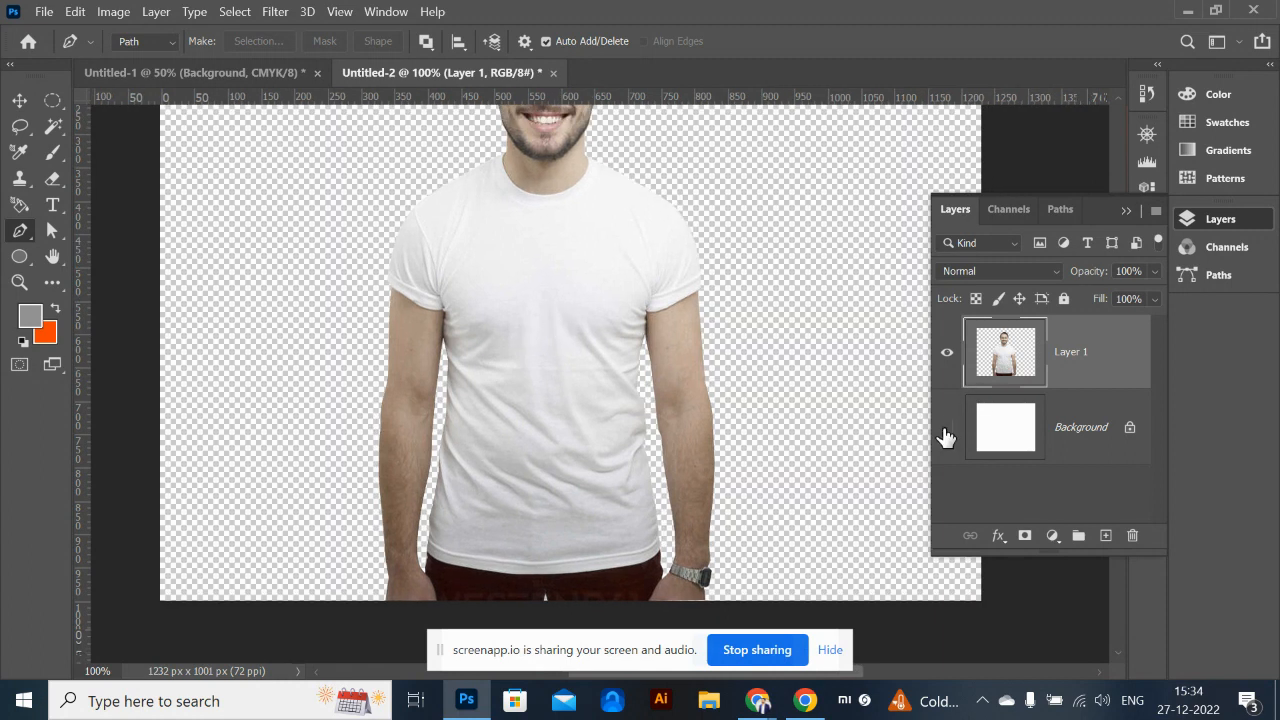
pyautogui.hotkey('ctrl', '-')
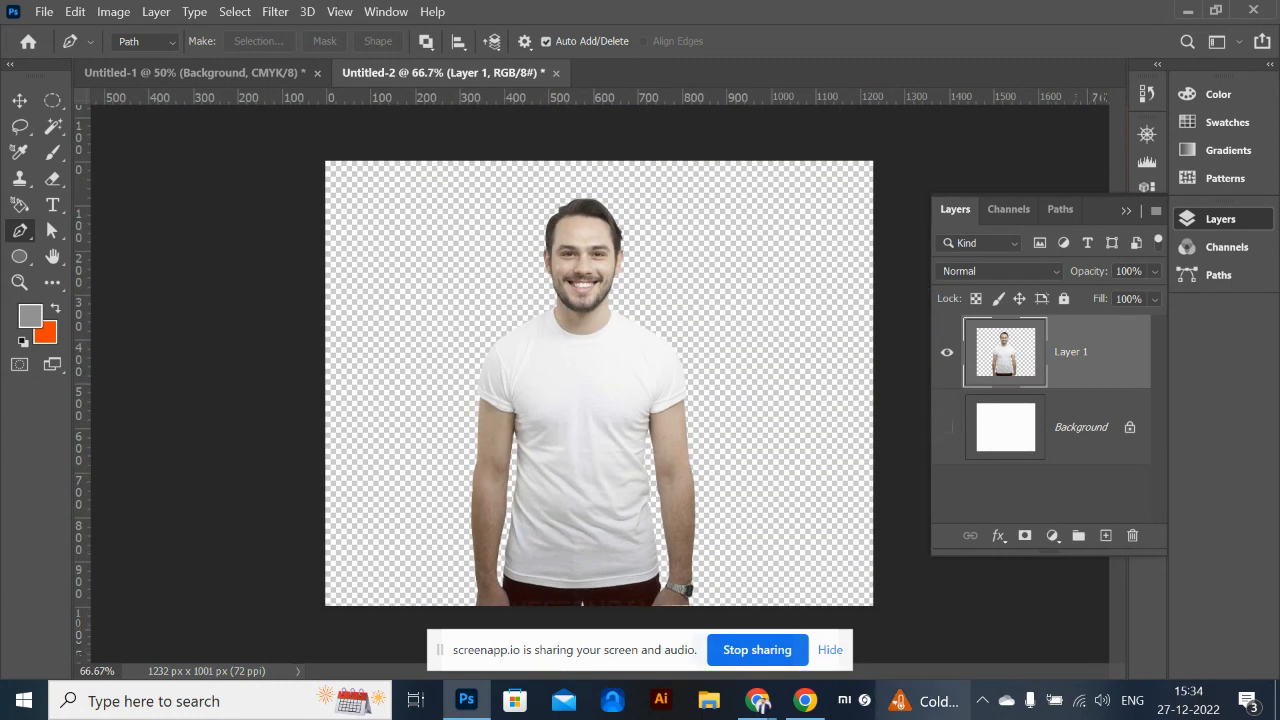
pyautogui.hotkey('ctrl', '+')
pyautogui.hotkey('ctrl', '+')
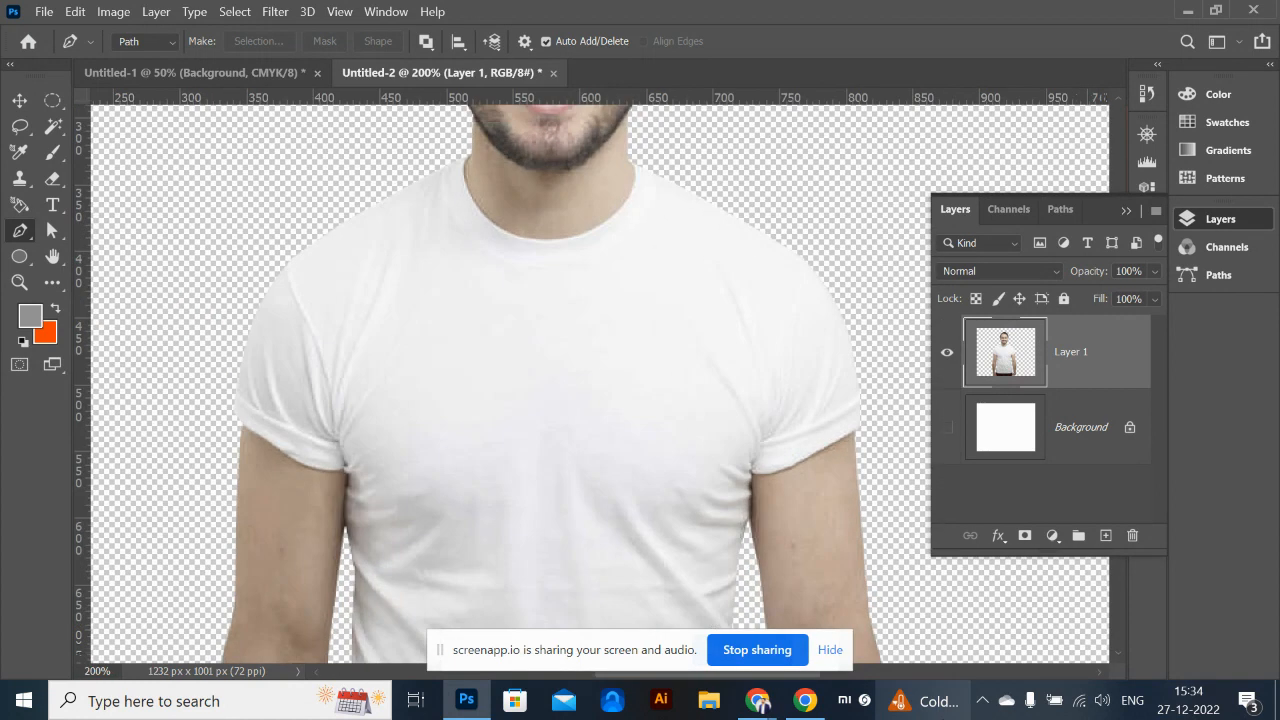
pyautogui.moveTo(924, 701)
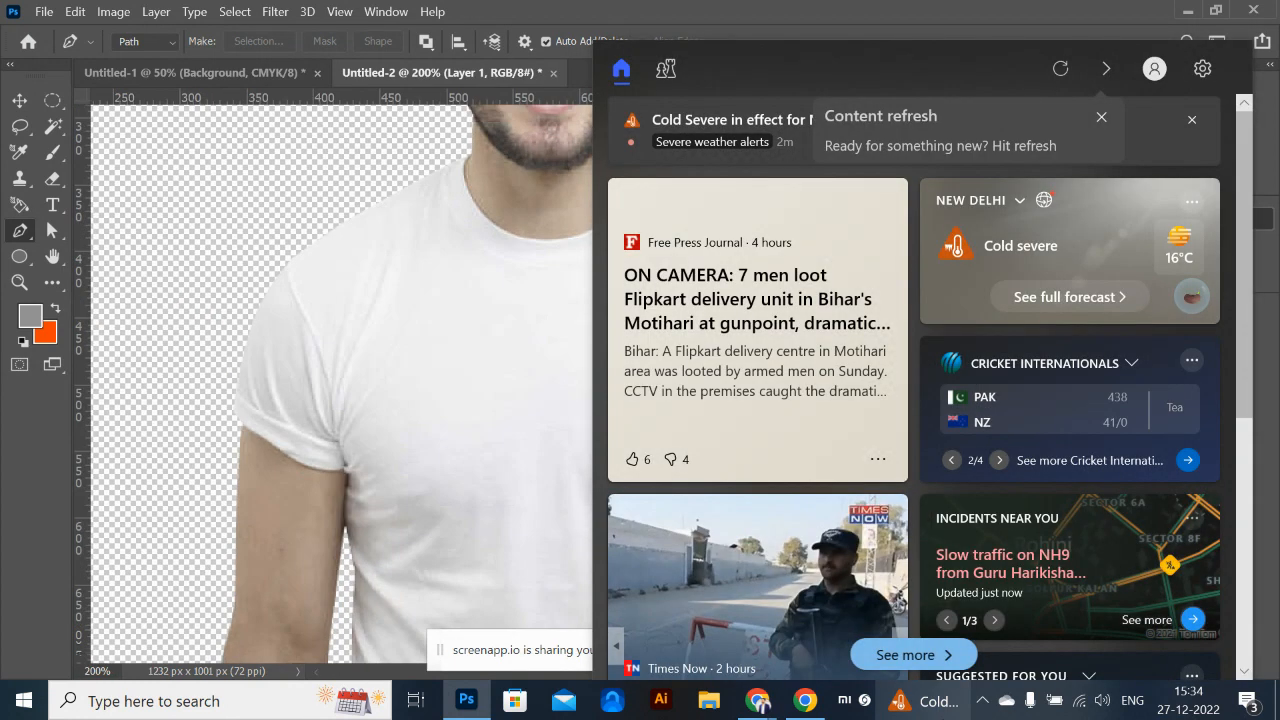
pyautogui.click(445, 436)
# Place the desktop photo of the smiling woman in the hat into the Untitled-2 document with the cut-out man
pyautogui.click(19, 100)
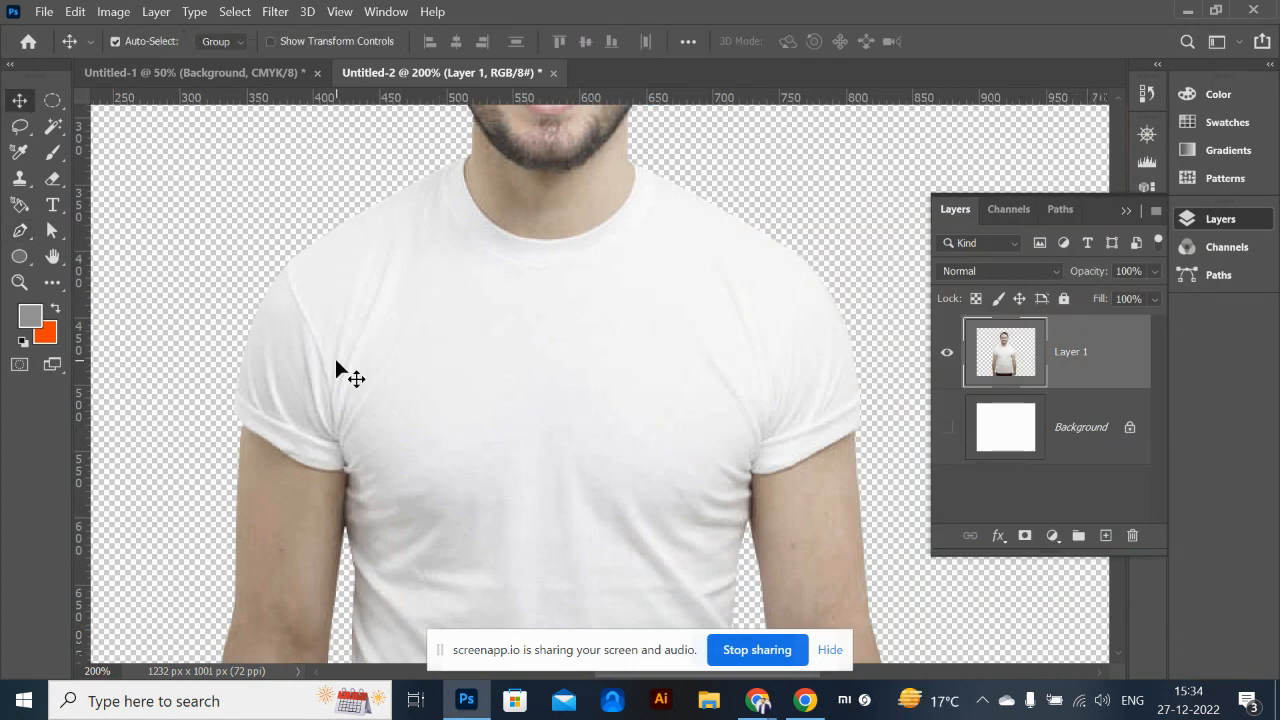
pyautogui.hotkey('ctrl', '-')
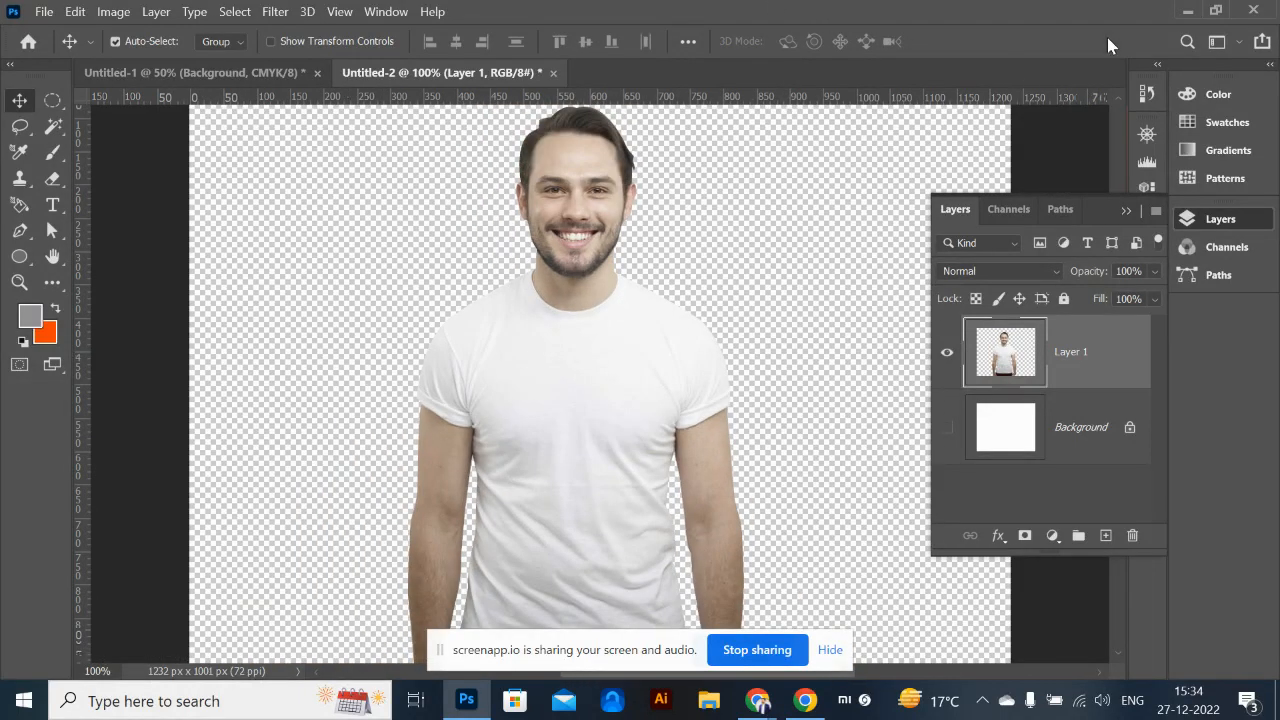
pyautogui.click(1188, 10)
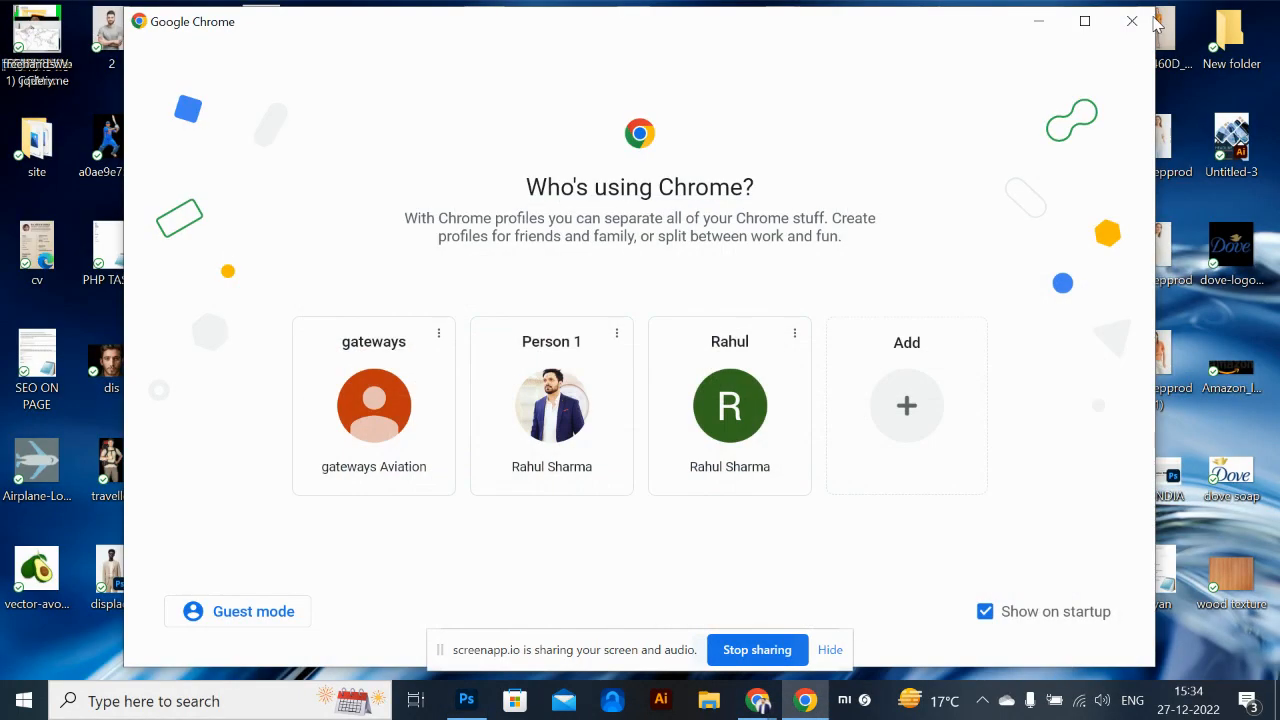
pyautogui.click(1160, 12)
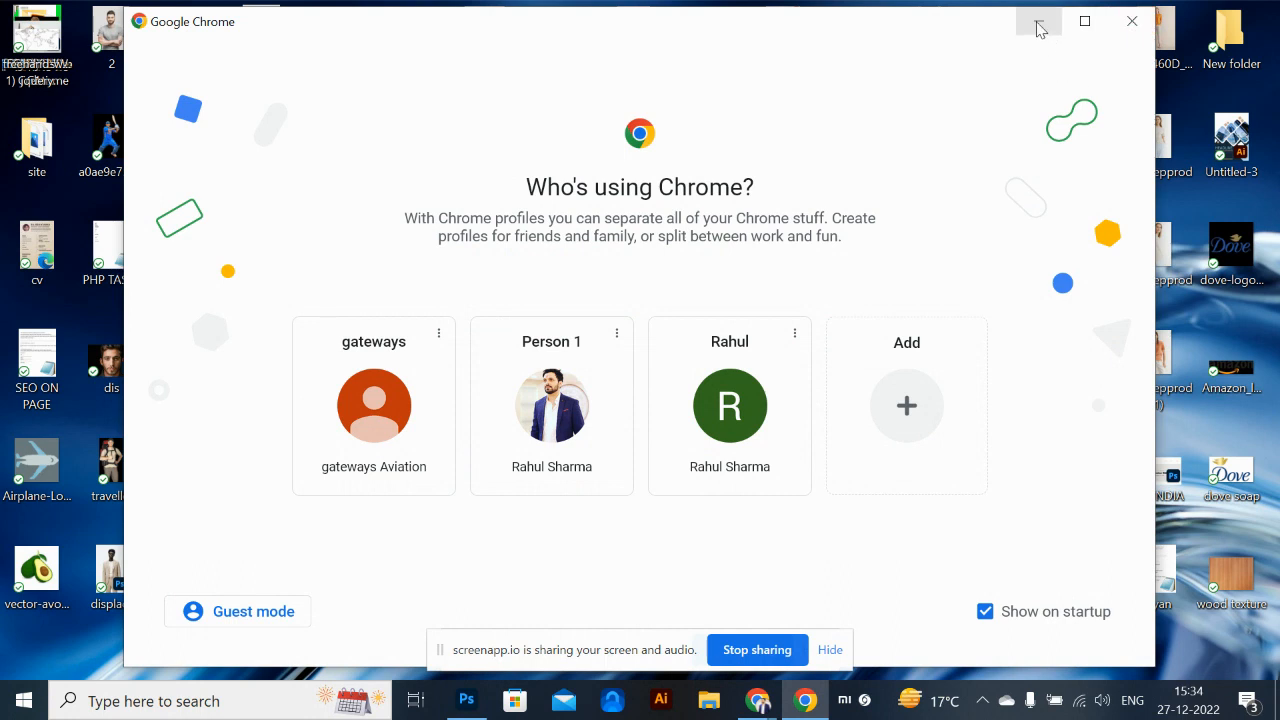
pyautogui.click(1039, 21)
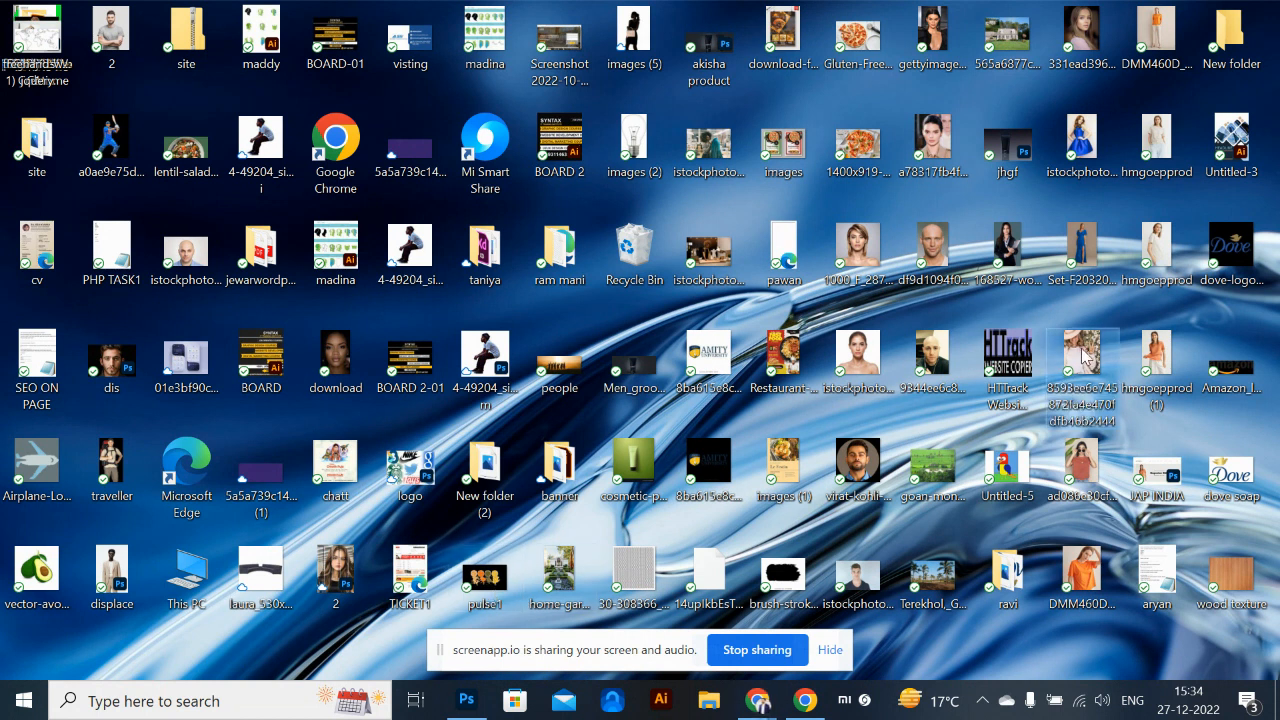
pyautogui.hotkey('alt', 'Tab')
pyautogui.hotkey('alt', 'Tab')
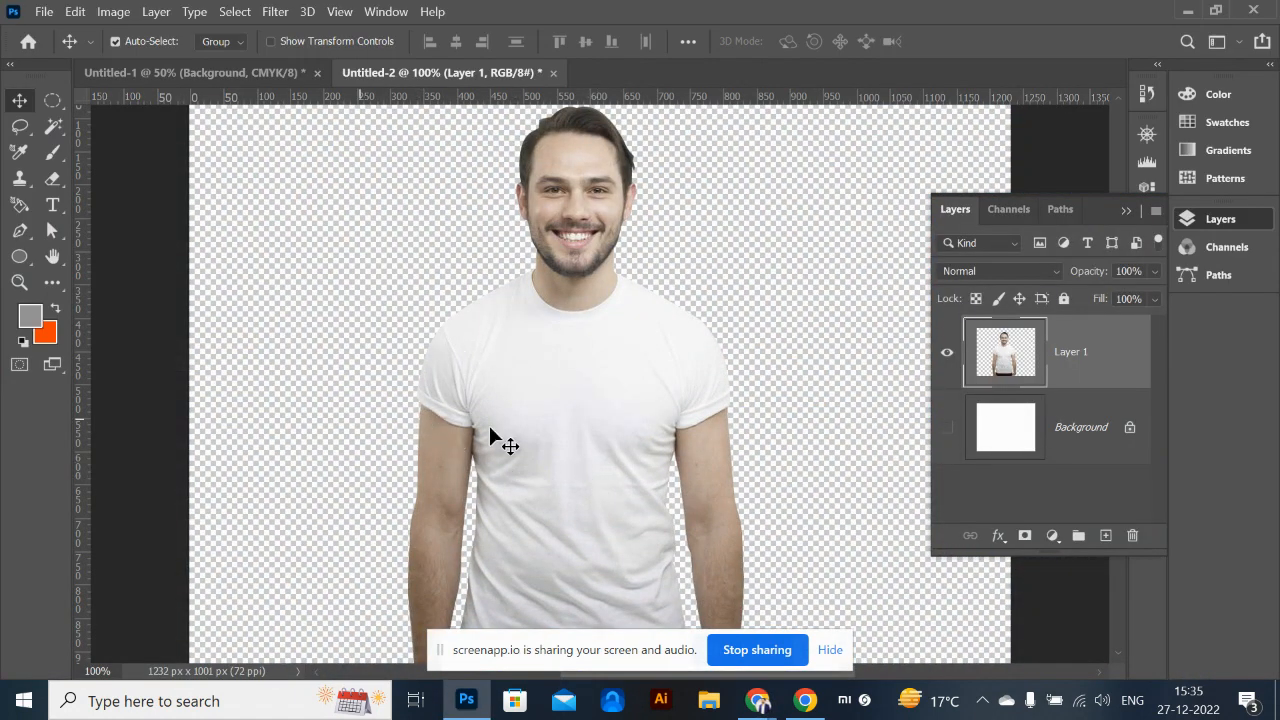
pyautogui.moveTo(490, 428); pyautogui.dragTo(601, 402)
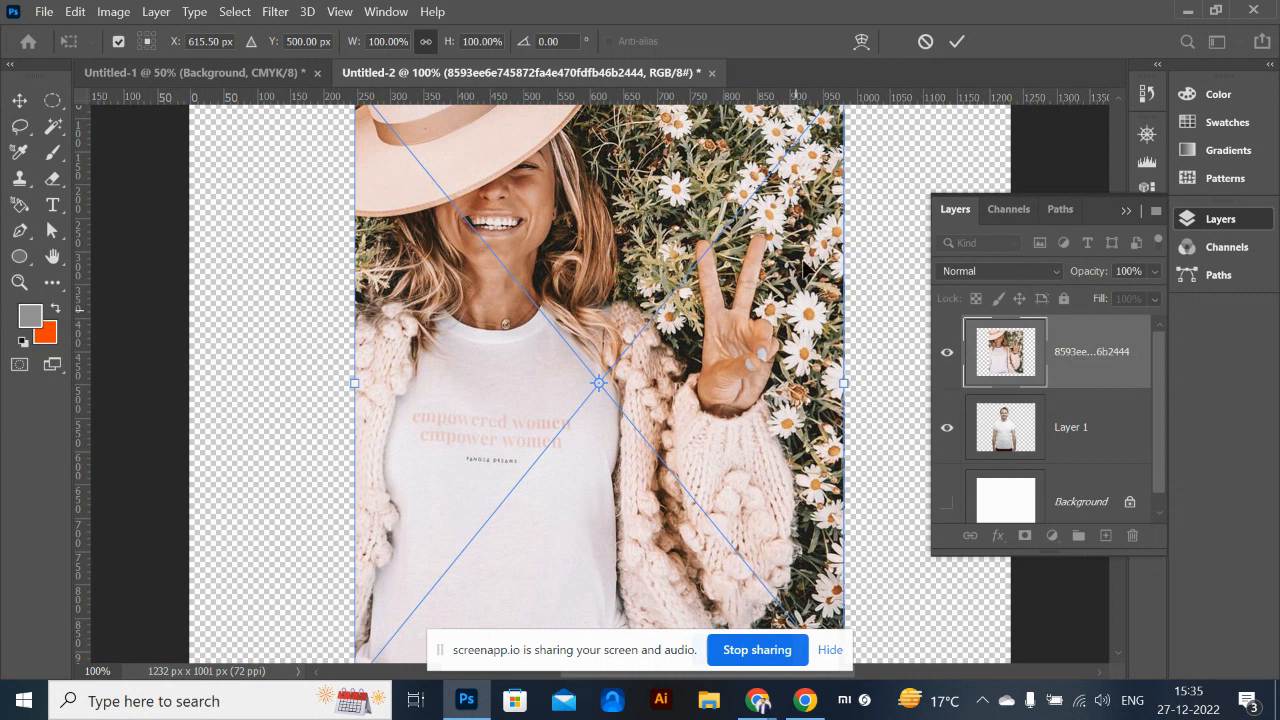
# Scale the placed photo to about 182% so it covers the canvas, and shift it about 36 px left and 24 px up
pyautogui.hotkey('ctrl', '-')
pyautogui.hotkey('ctrl', '-')
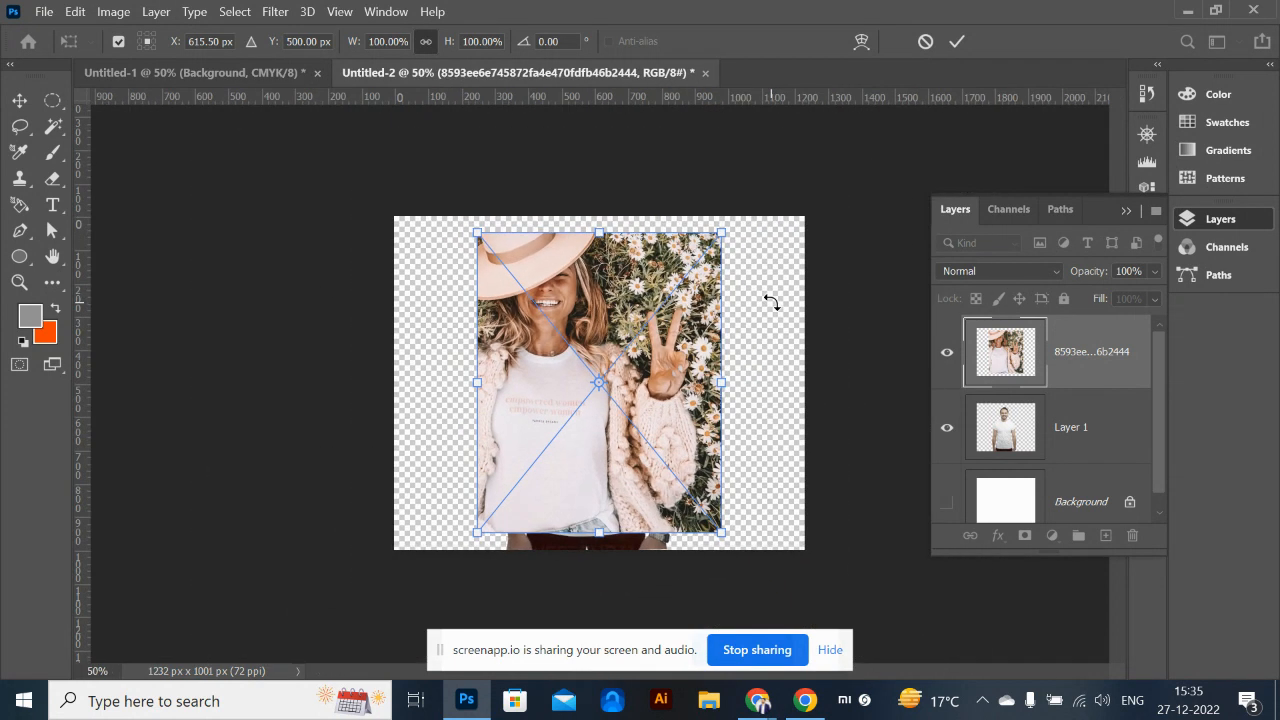
pyautogui.moveTo(722, 235); pyautogui.dragTo(863, 160)
pyautogui.moveTo(767, 361); pyautogui.dragTo(755, 354)
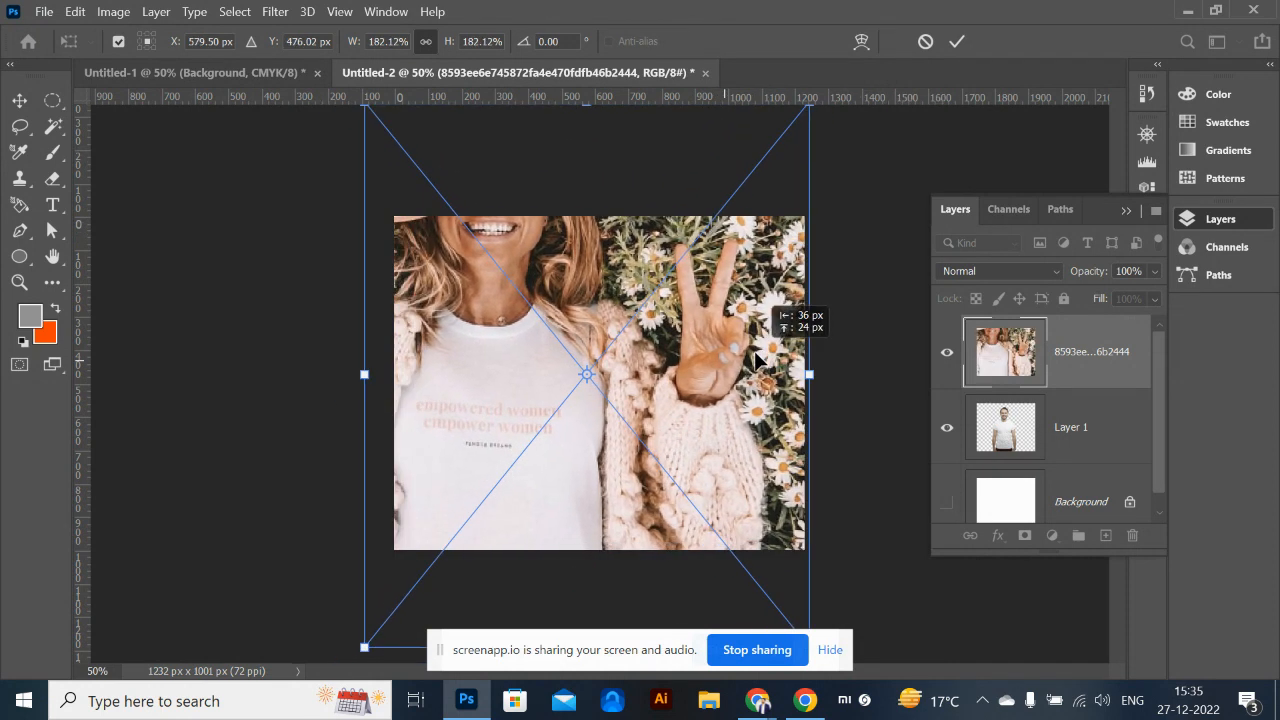
pyautogui.press('Return')
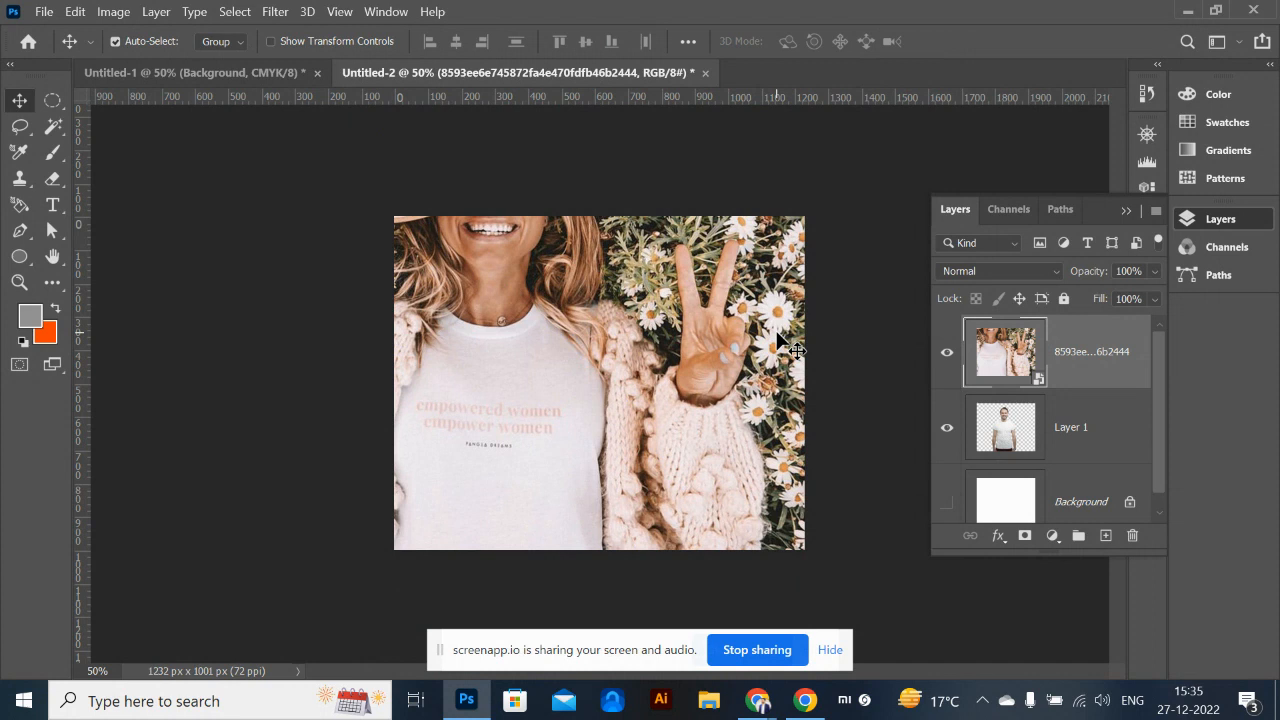
# Stack the cut-out man's layer above the placed photo, move him beside the woman, and nudge the photo slightly
pyautogui.moveTo(1096, 442); pyautogui.dragTo(1098, 342)
pyautogui.moveTo(571, 437); pyautogui.dragTo(698, 444)
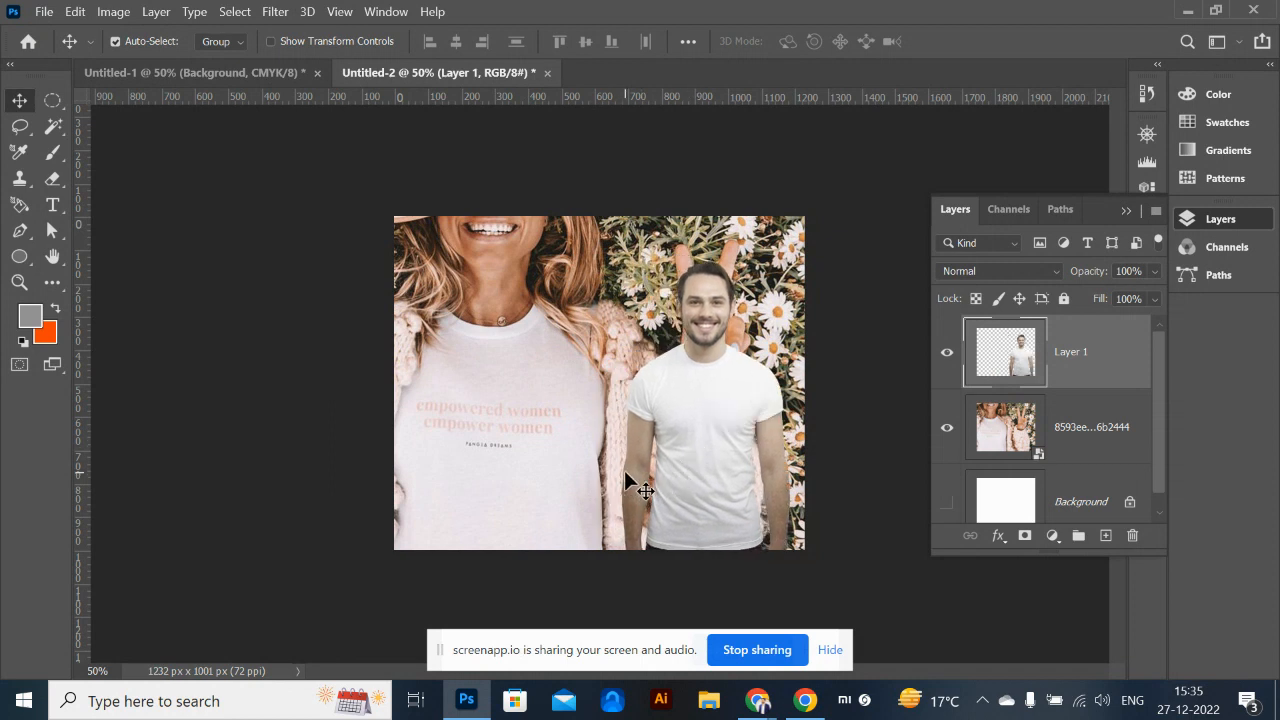
pyautogui.moveTo(569, 388)
pyautogui.mouseDown()
pyautogui.moveTo(536, 387)
pyautogui.moveTo(572, 392)
pyautogui.mouseUp()
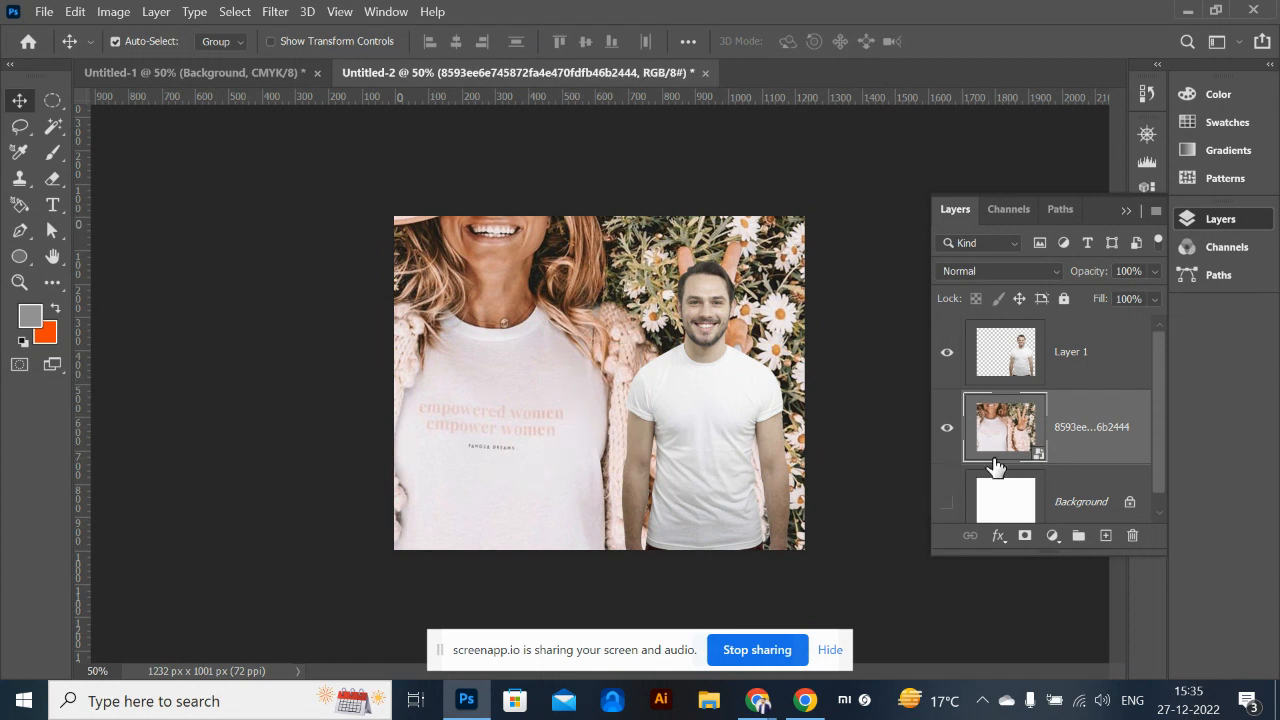
pyautogui.moveTo(1078, 428); pyautogui.dragTo(1092, 455)
# Switch to Chrome and open the Freepik page of the smiling man in a black suit from the image results
pyautogui.hotkey('alt', 'Tab')
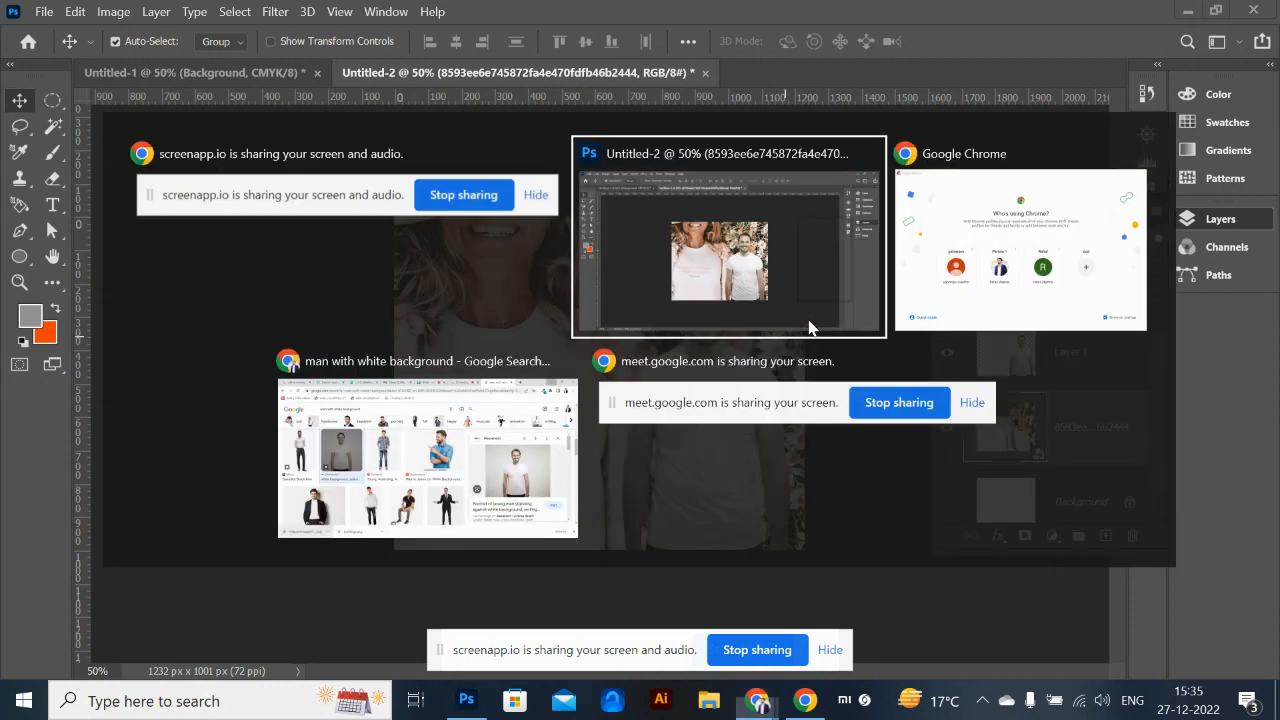
pyautogui.hotkey('alt', 'Tab')
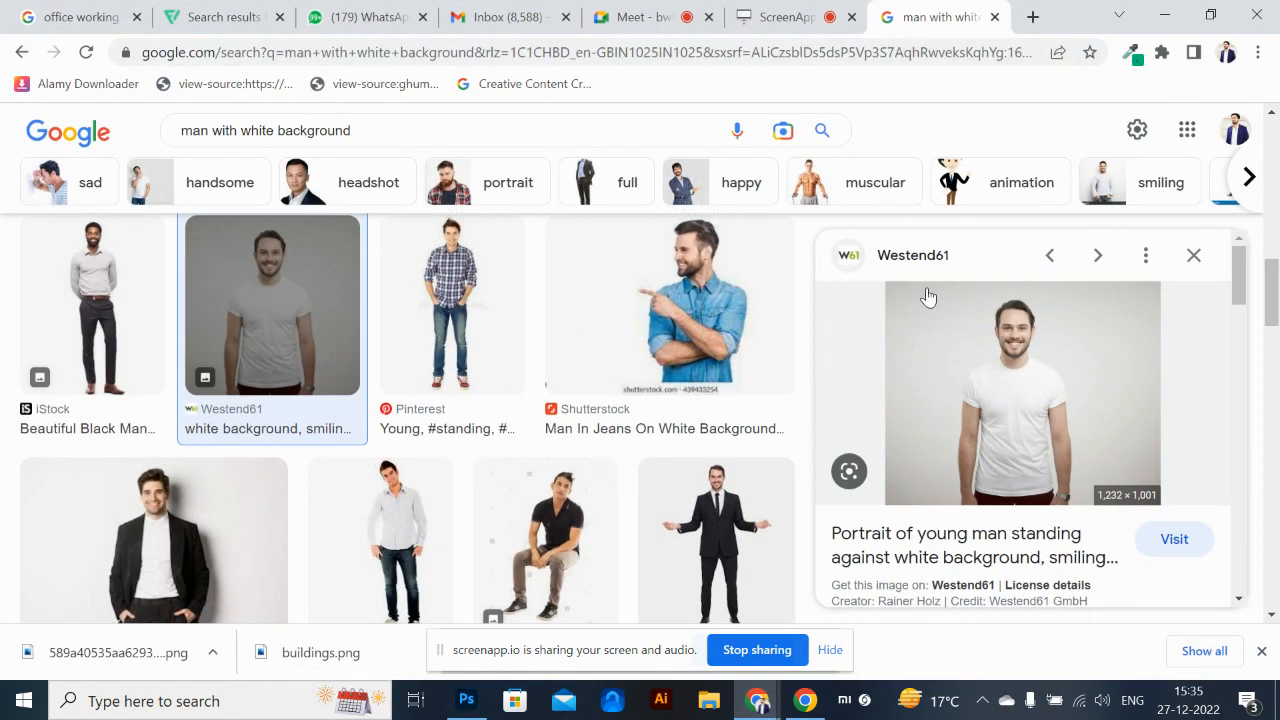
pyautogui.scroll(-3, 143, 354)
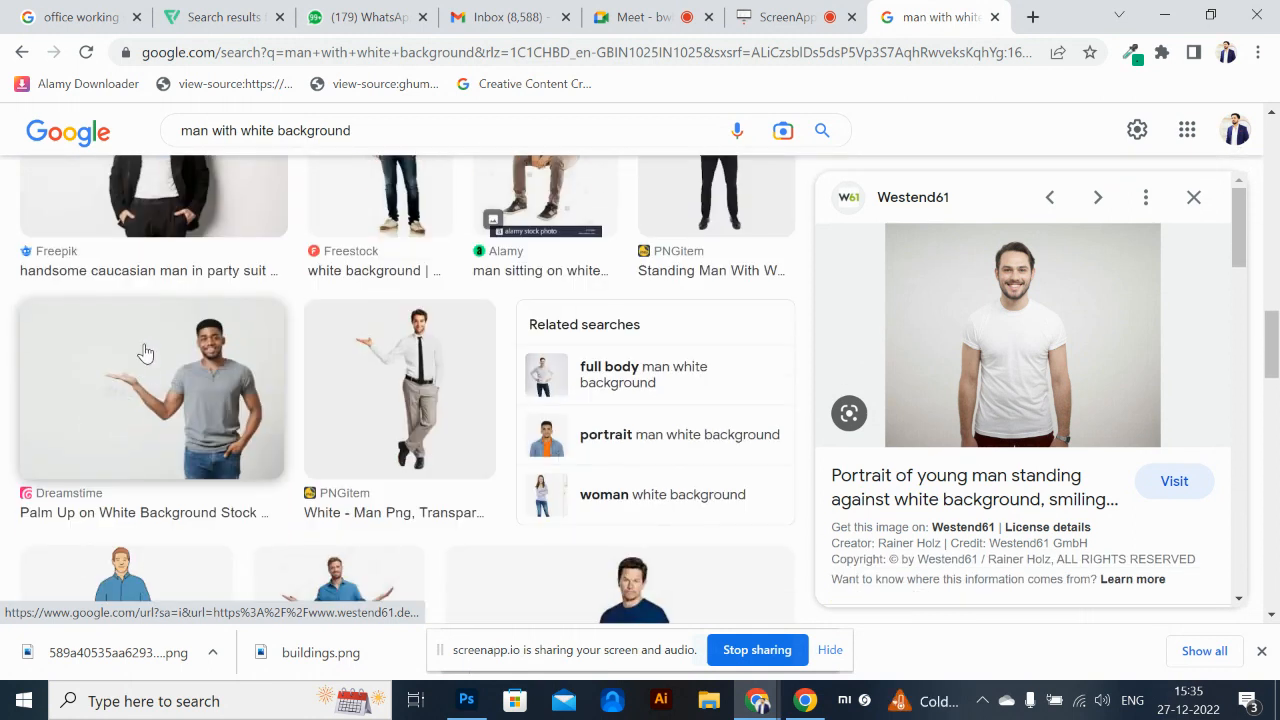
pyautogui.click(195, 376)
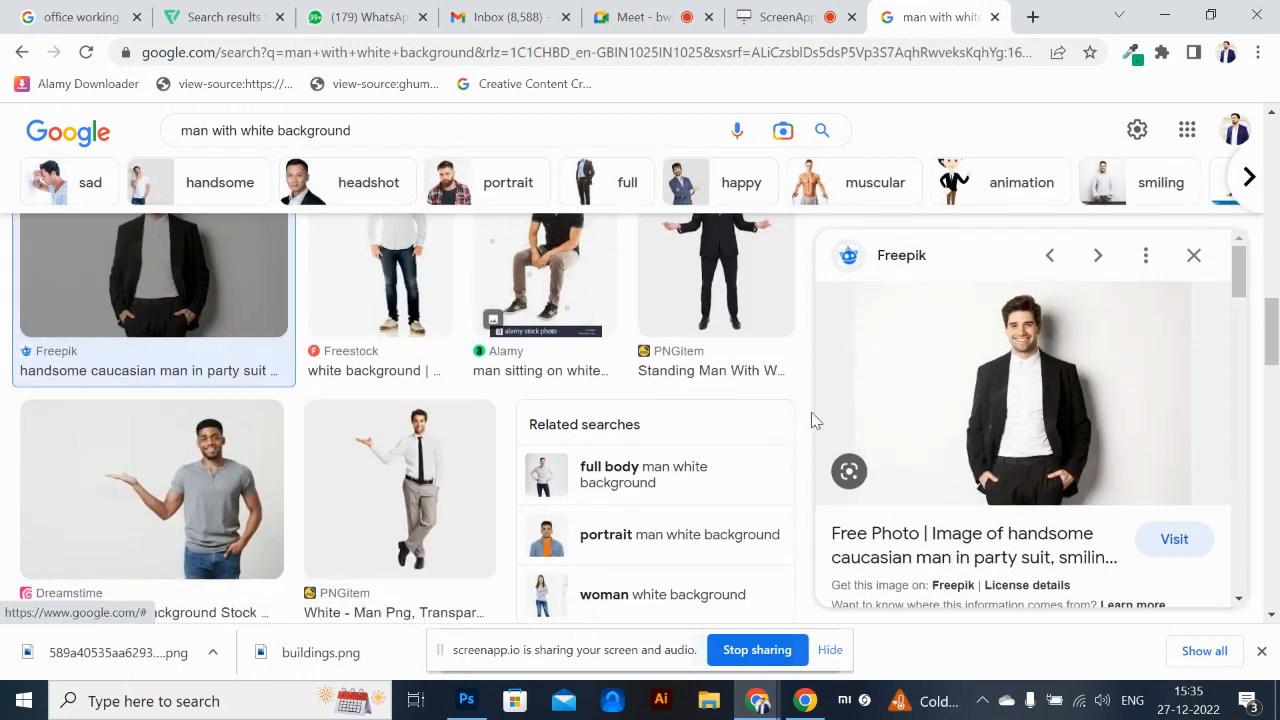
pyautogui.click(999, 434)
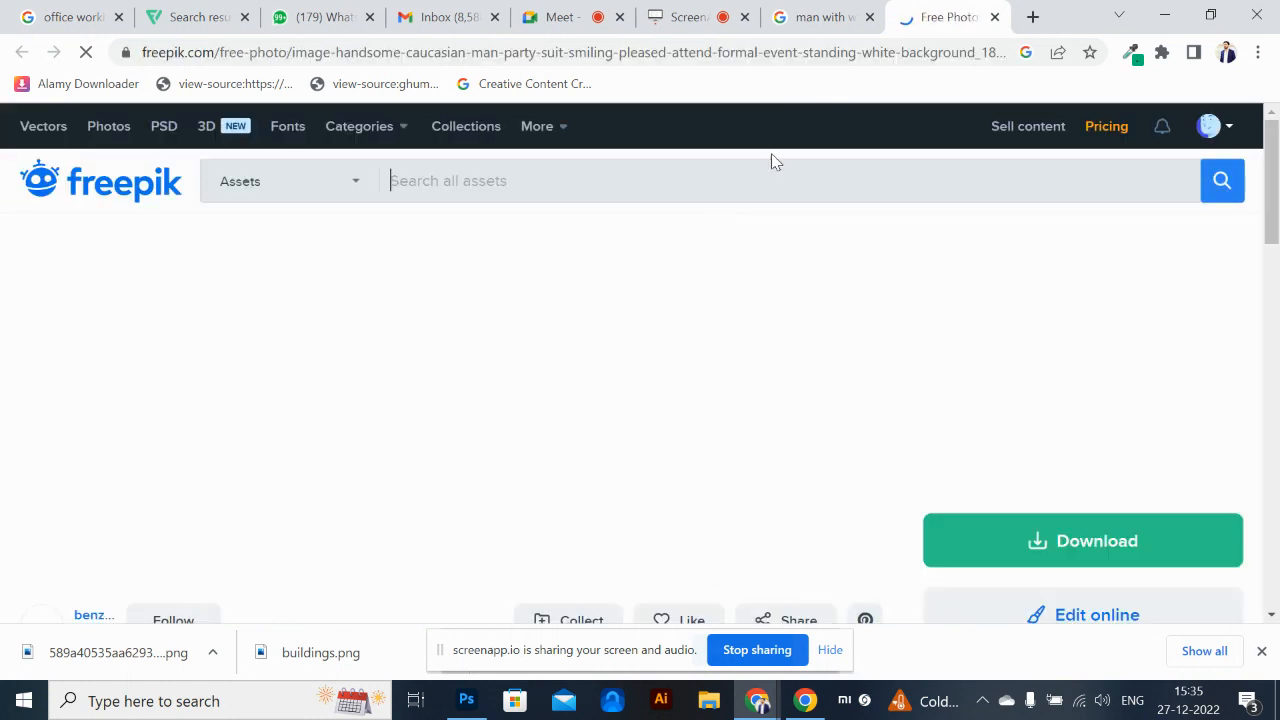
# Open the Freepik photo of the suited man in its own tab and copy the image
pyautogui.rightClick(453, 383)
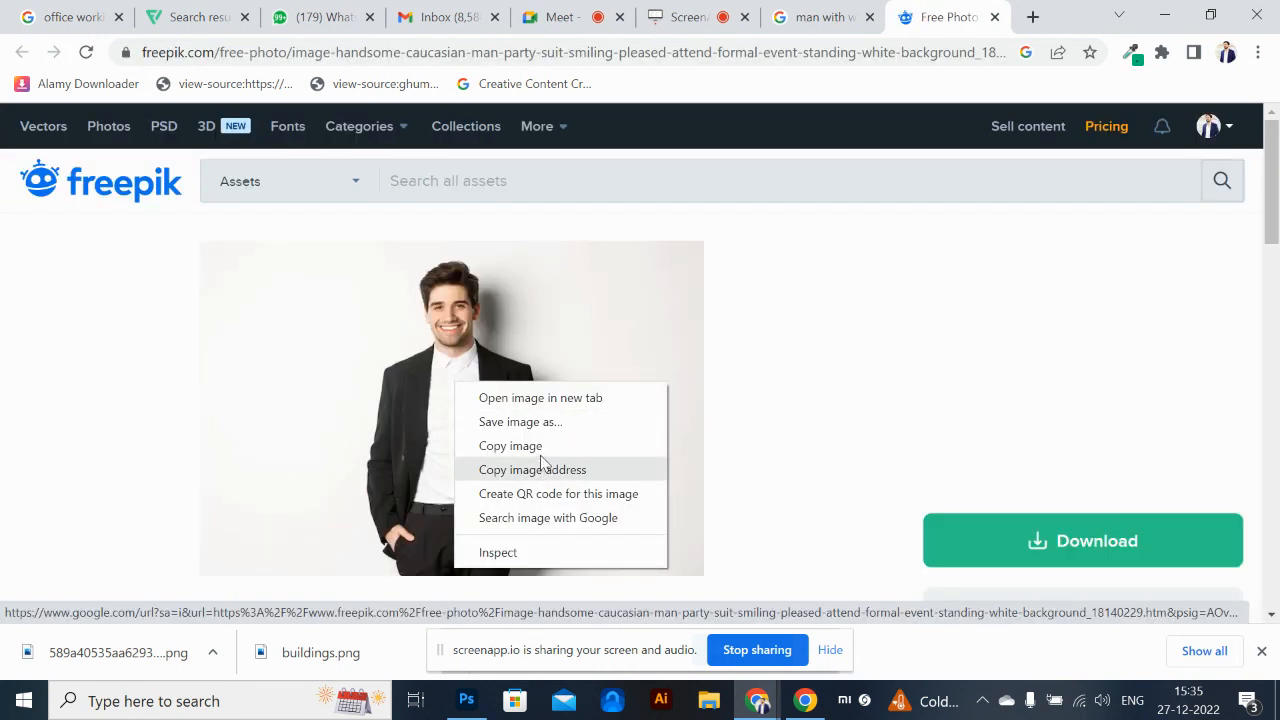
pyautogui.click(553, 399)
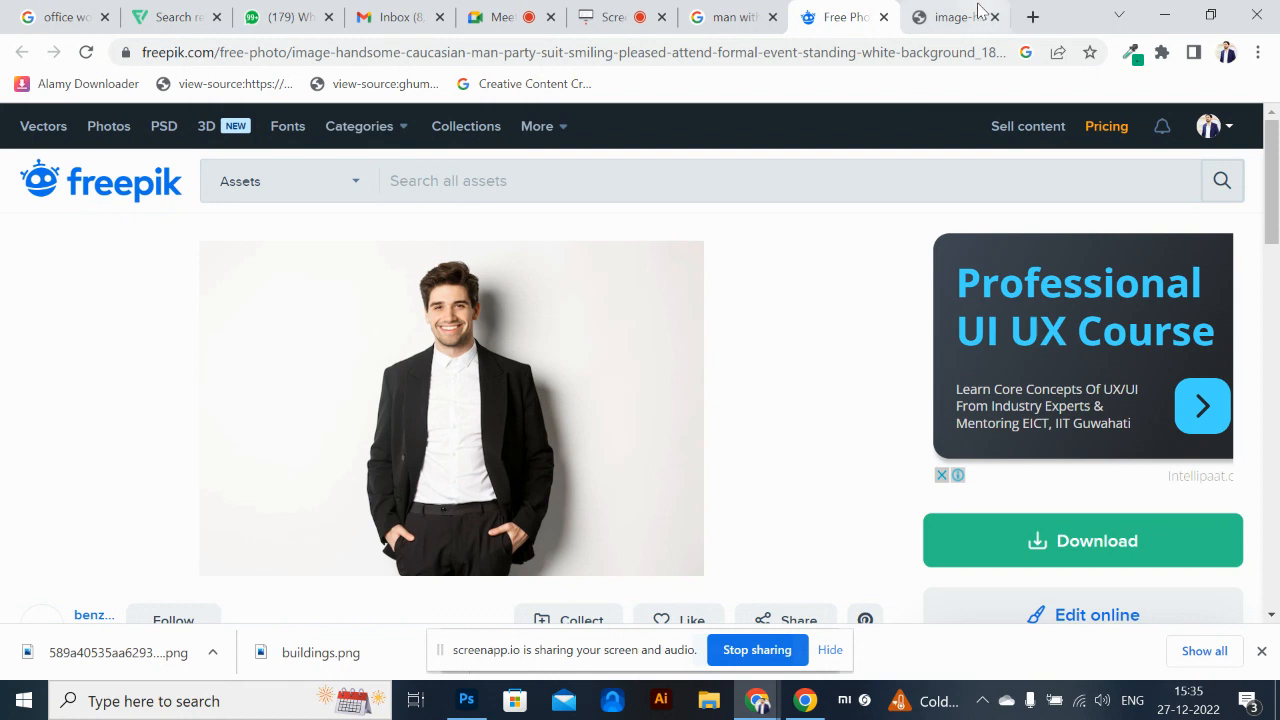
pyautogui.click(942, 18)
pyautogui.rightClick(660, 318)
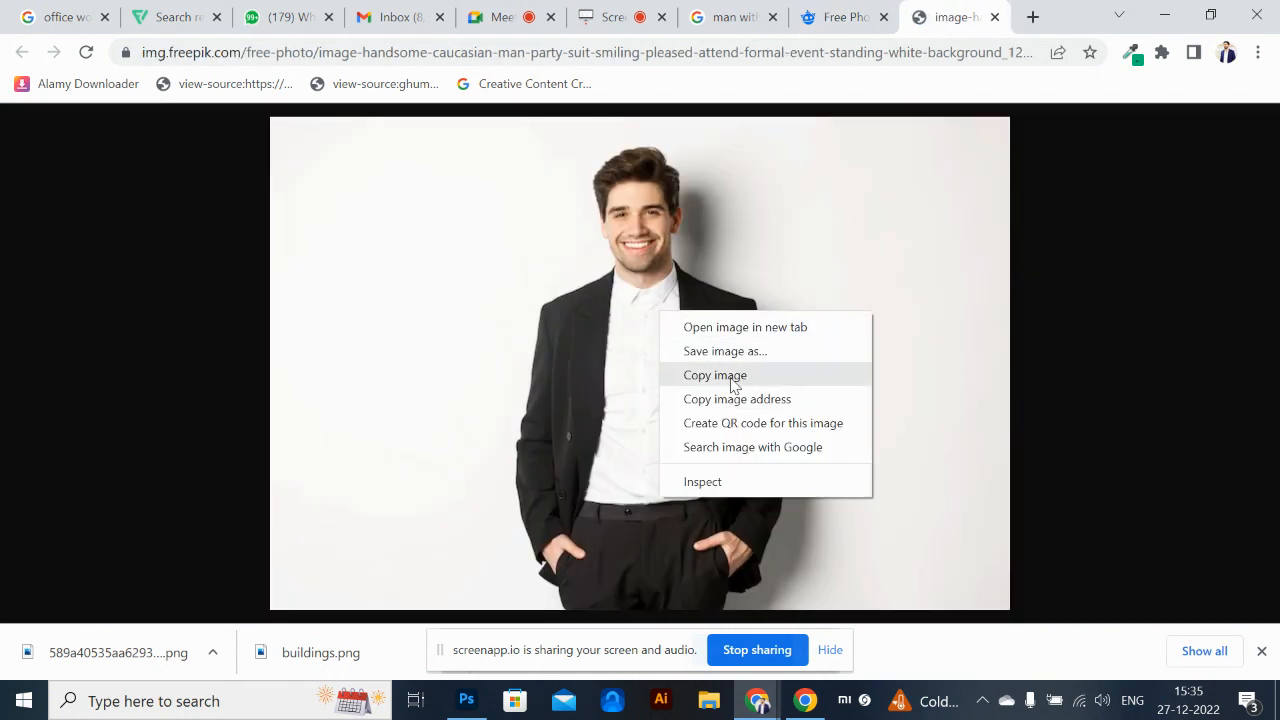
pyautogui.click(737, 374)
# Switch back to Photoshop and paste the copied photo into the Untitled-1 document
pyautogui.hotkey('alt', 'Tab')
pyautogui.hotkey('alt', 'Tab')
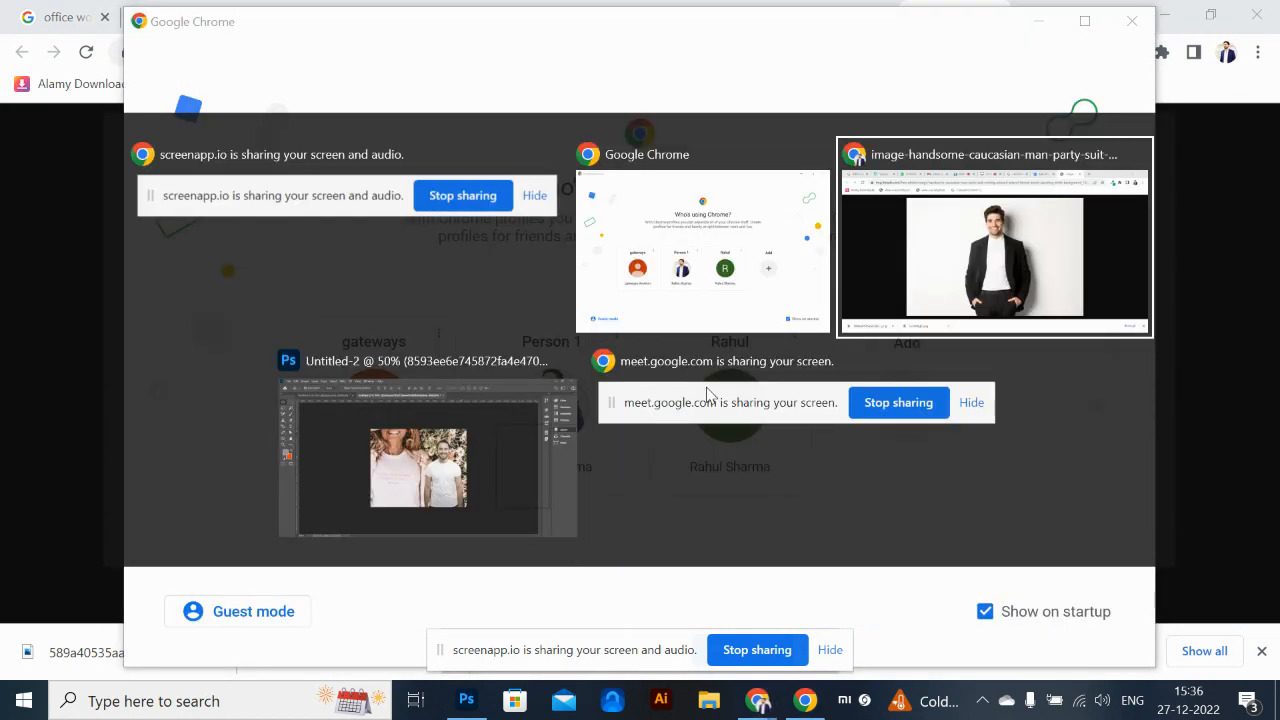
pyautogui.hotkey('alt', 'Tab')
pyautogui.click(241, 73)
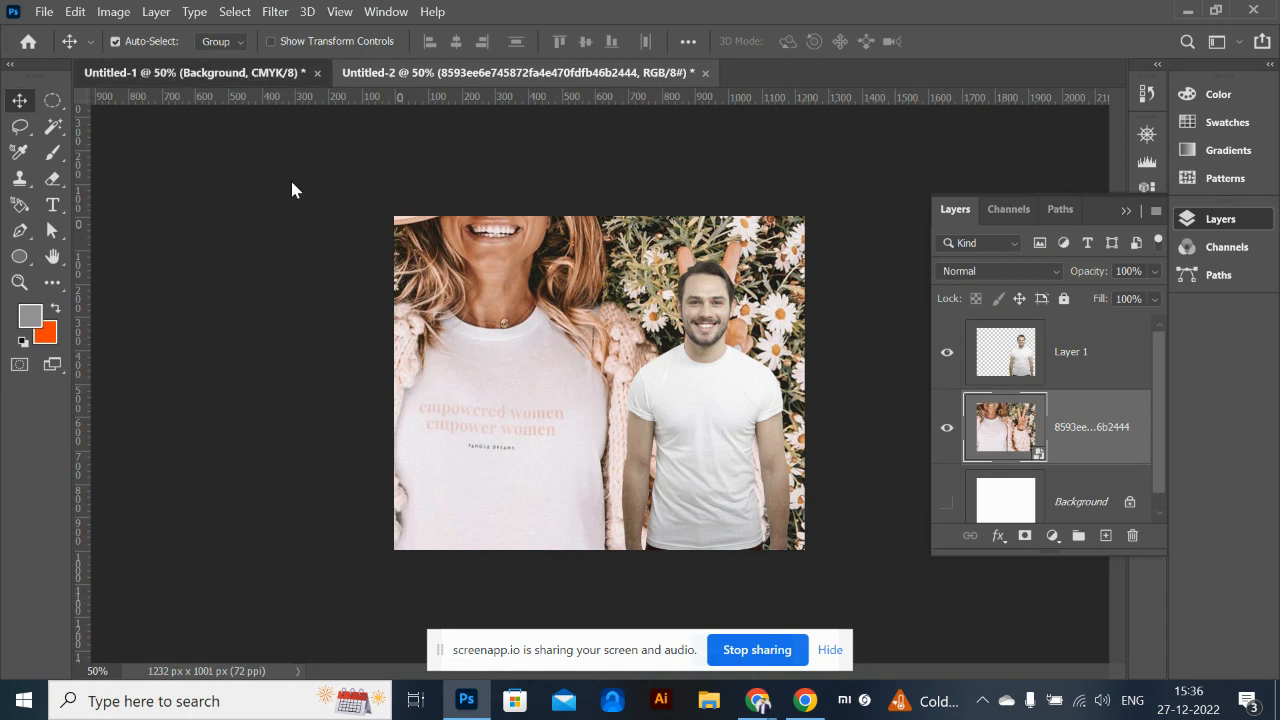
pyautogui.hotkey('ctrl', 'v')
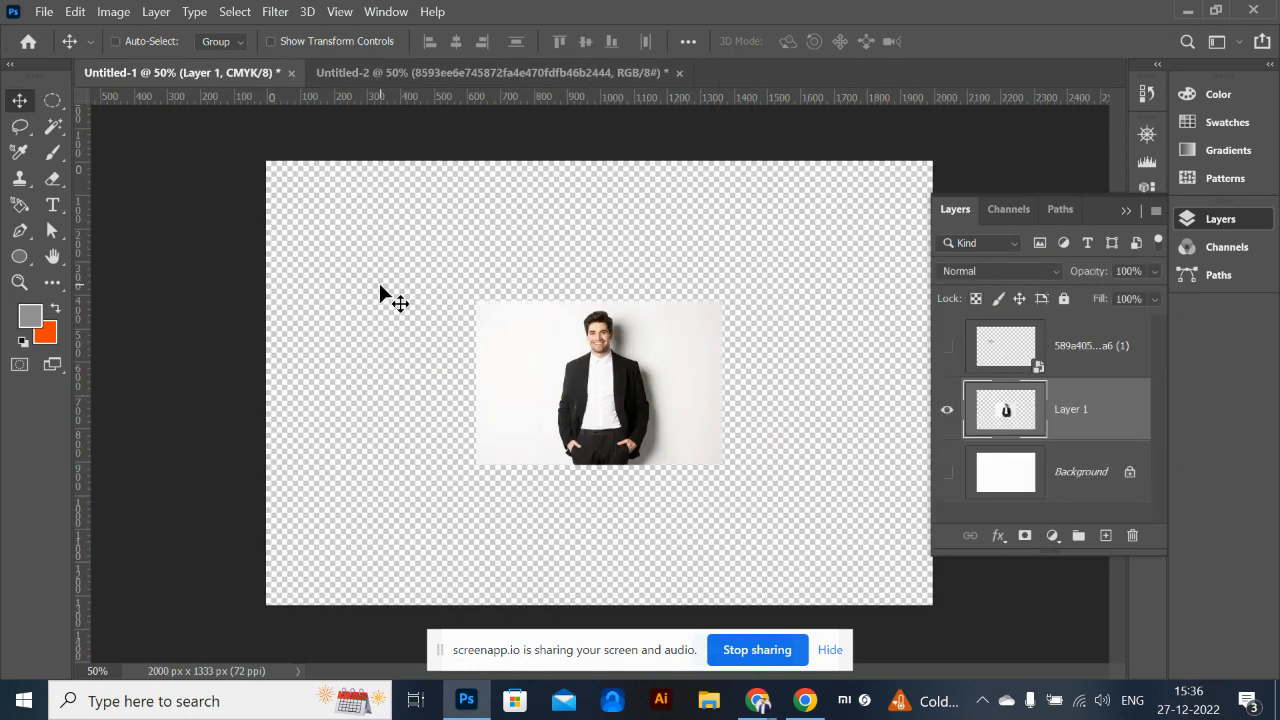
# Scale the pasted photo of the suited man to about 270.87% so it fills the canvas
pyautogui.hotkey('ctrl', 't')
pyautogui.moveTo(721, 463); pyautogui.dragTo(897, 631)
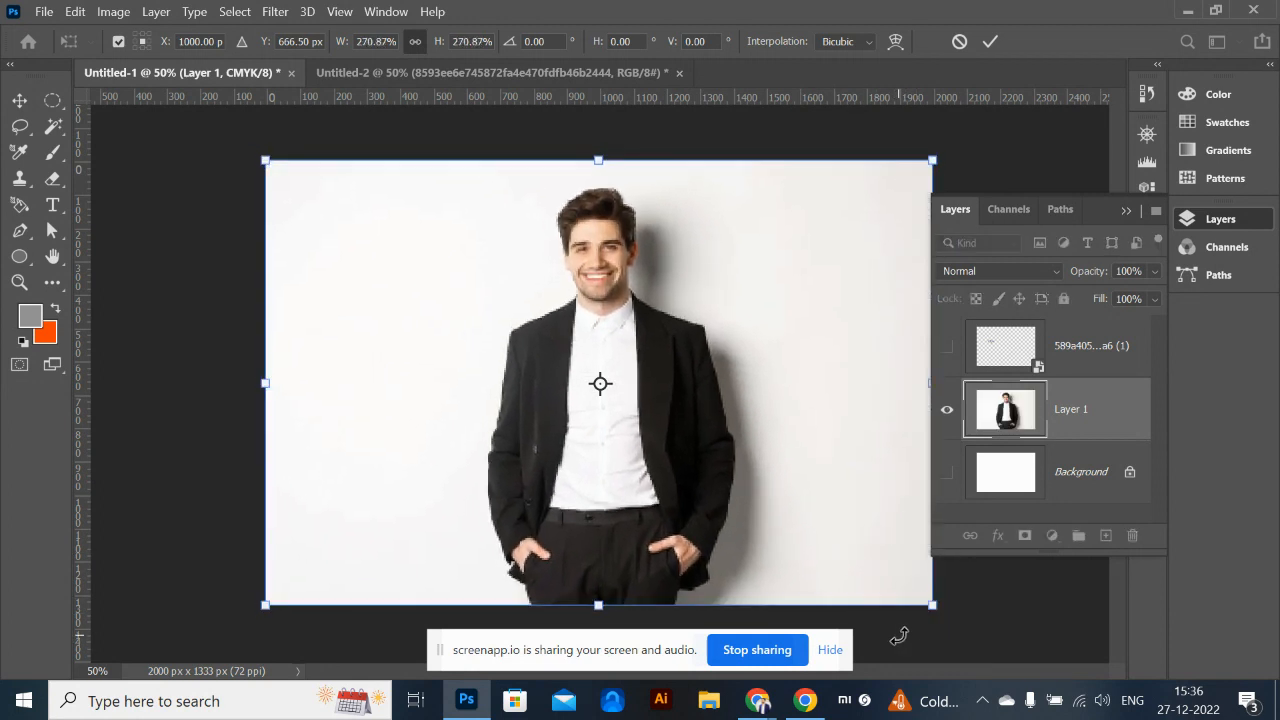
pyautogui.press('Return')
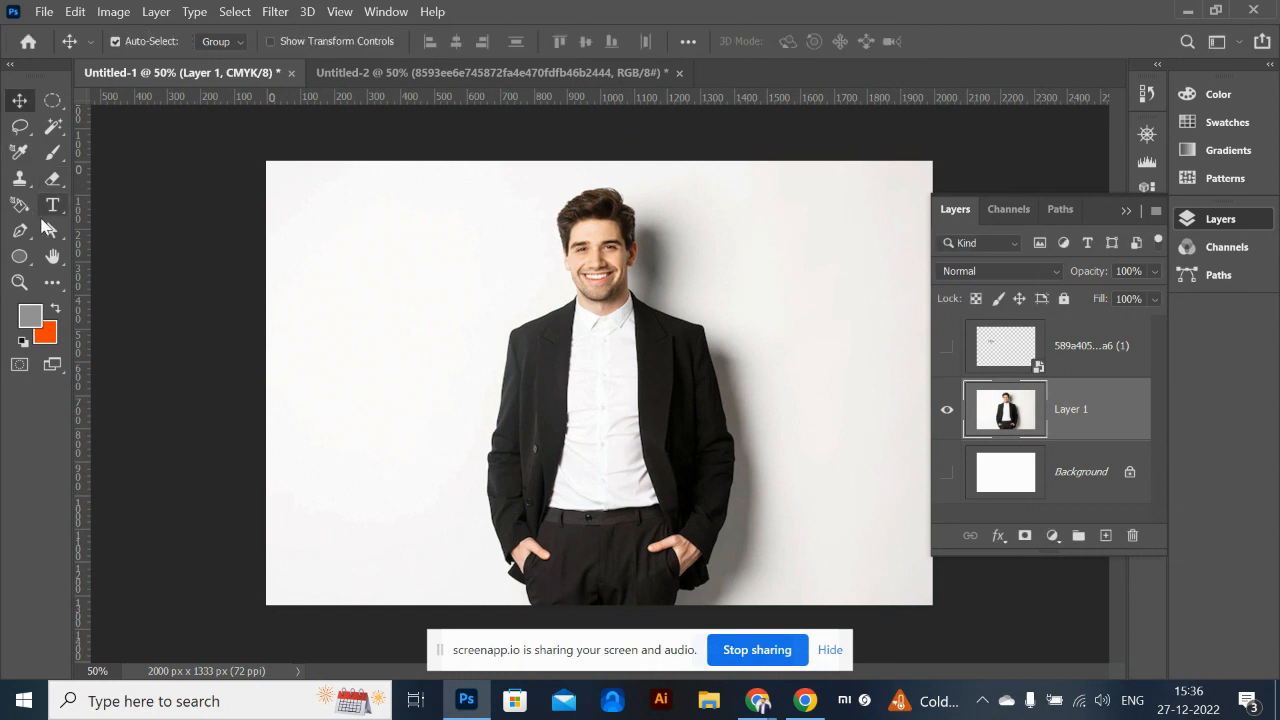
# Start a Pen path along the bottom of the trousers and trace the shadow-side sleeve from the cuff up to just below the elbow
pyautogui.click(19, 230)
pyautogui.click(527, 605)
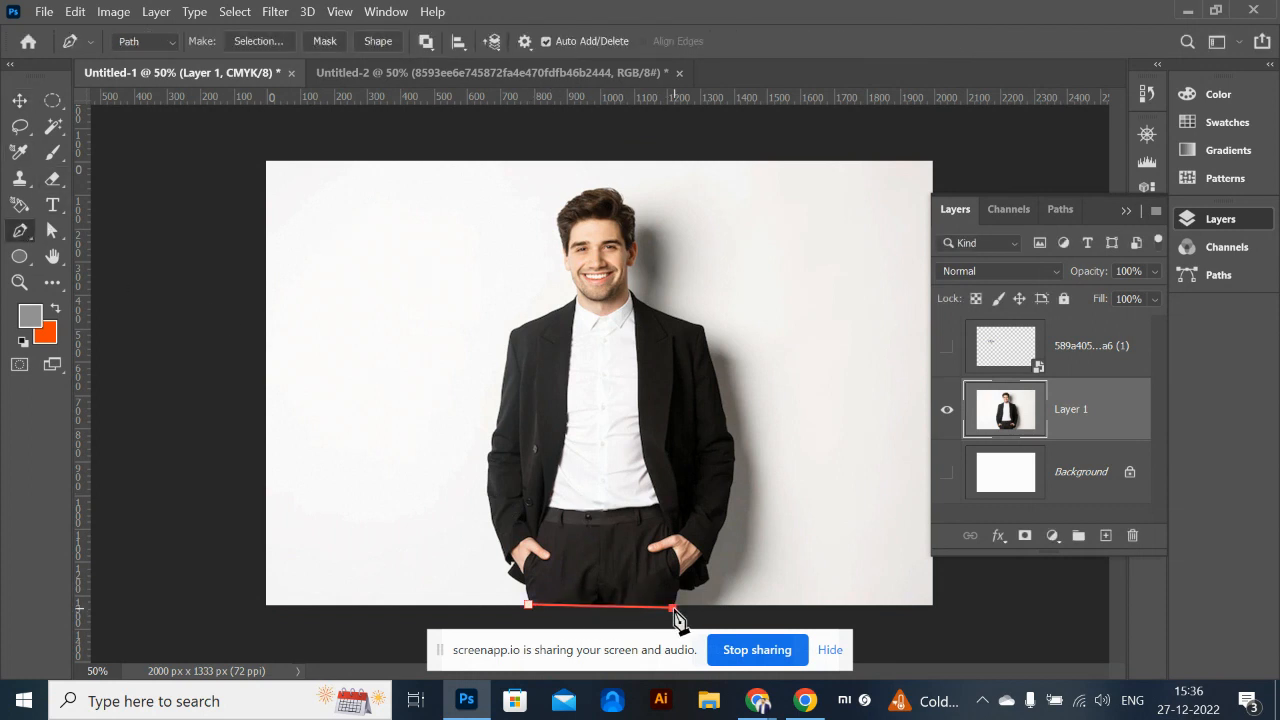
pyautogui.moveTo(698, 592); pyautogui.dragTo(714, 585)
pyautogui.scroll(3, 732, 565)
pyautogui.click(763, 566)
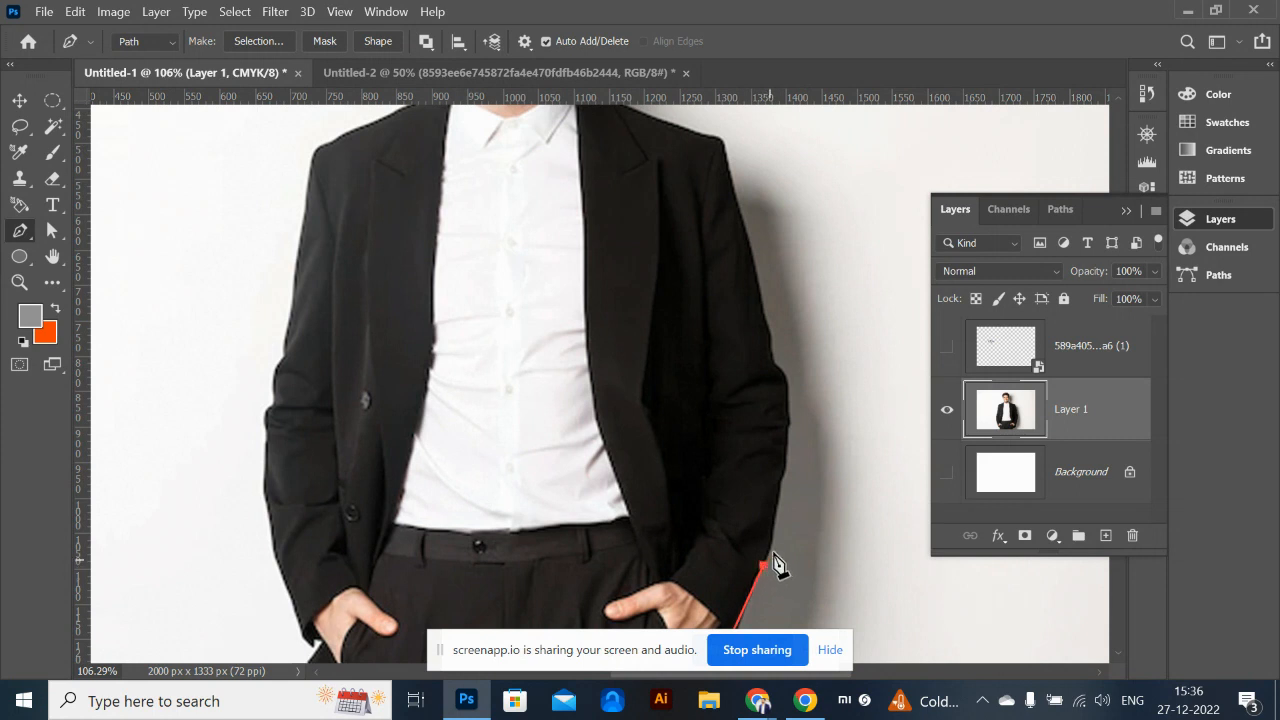
pyautogui.click(781, 486)
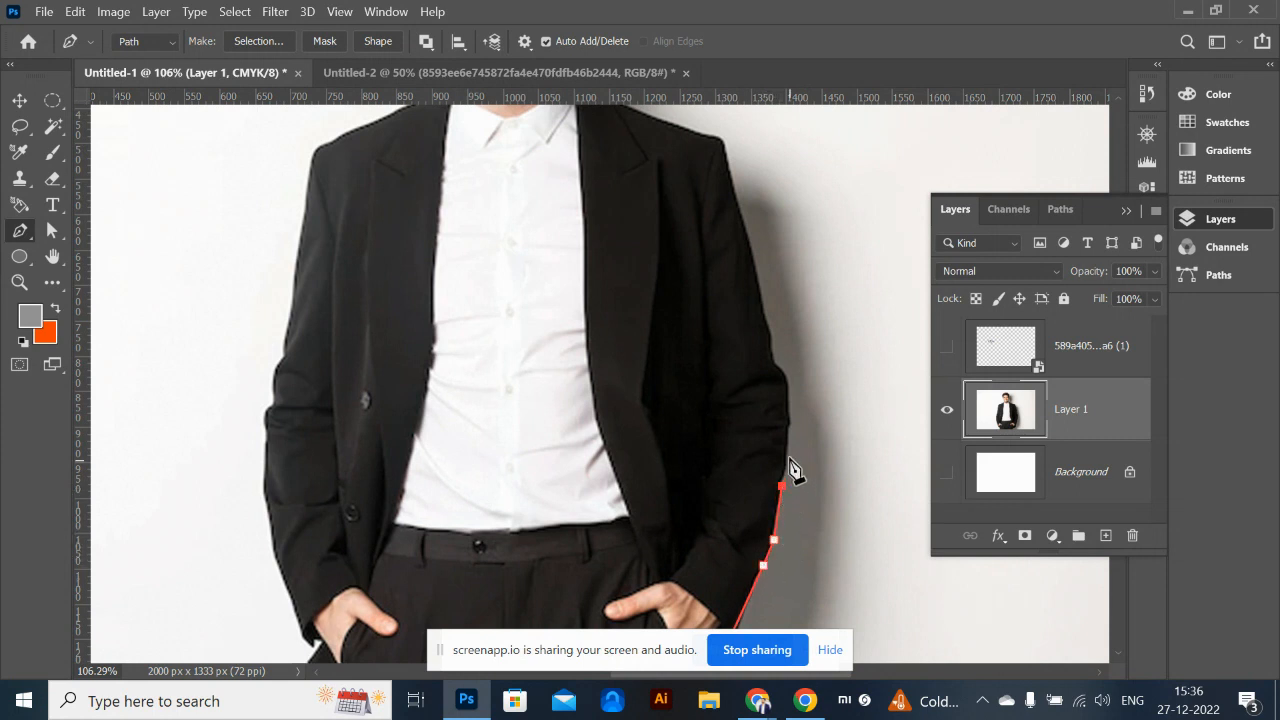
pyautogui.click(787, 452)
pyautogui.click(788, 422)
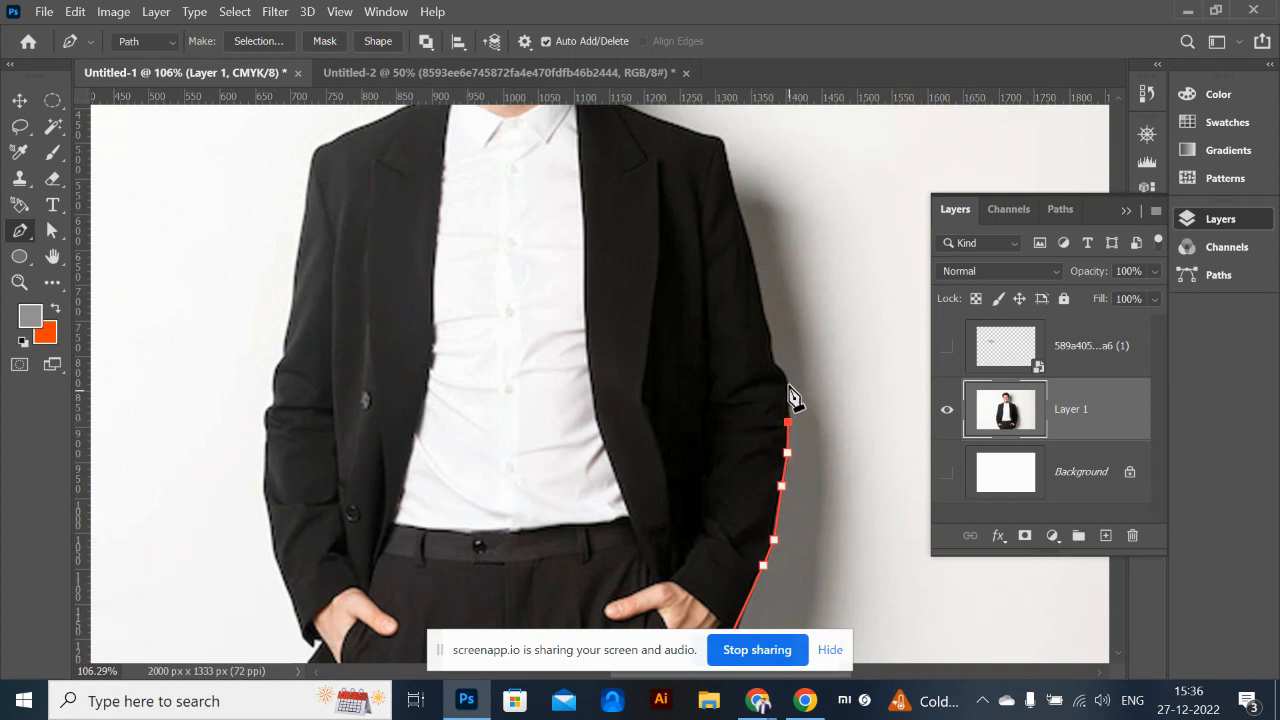
# Continue the path around the elbow with a curved point and up the outer sleeve to the shoulder corner
pyautogui.moveTo(773, 364)
pyautogui.mouseDown()
pyautogui.moveTo(747, 337)
pyautogui.moveTo(754, 359)
pyautogui.mouseUp()
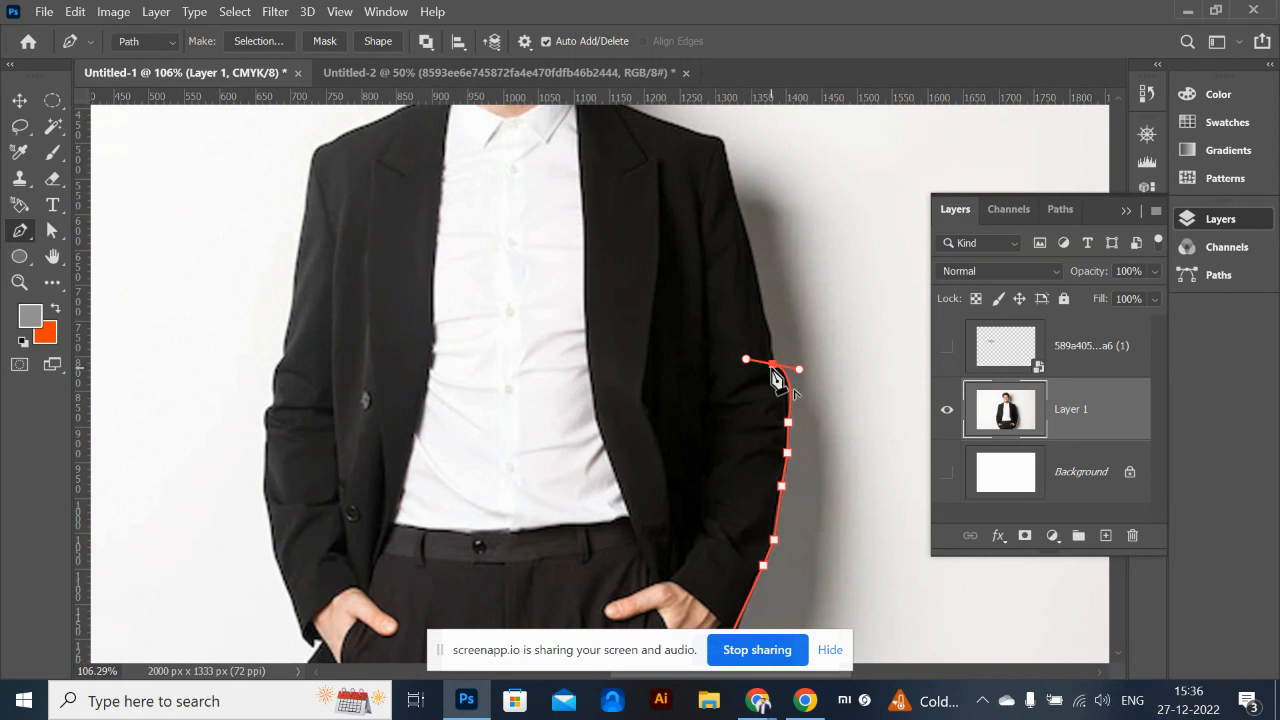
pyautogui.keyDown('alt'); pyautogui.click(773, 364); pyautogui.keyUp('alt')
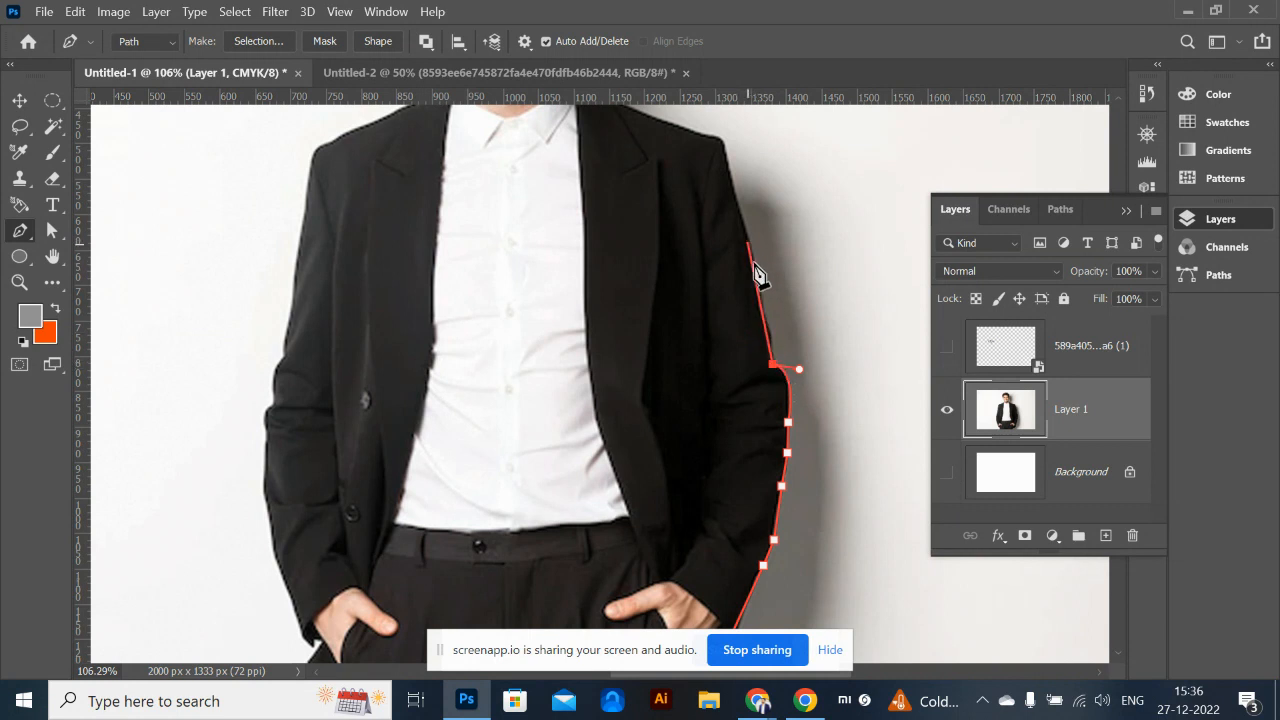
pyautogui.click(772, 329)
pyautogui.click(723, 143)
pyautogui.moveTo(650, 180); pyautogui.dragTo(693, 349)
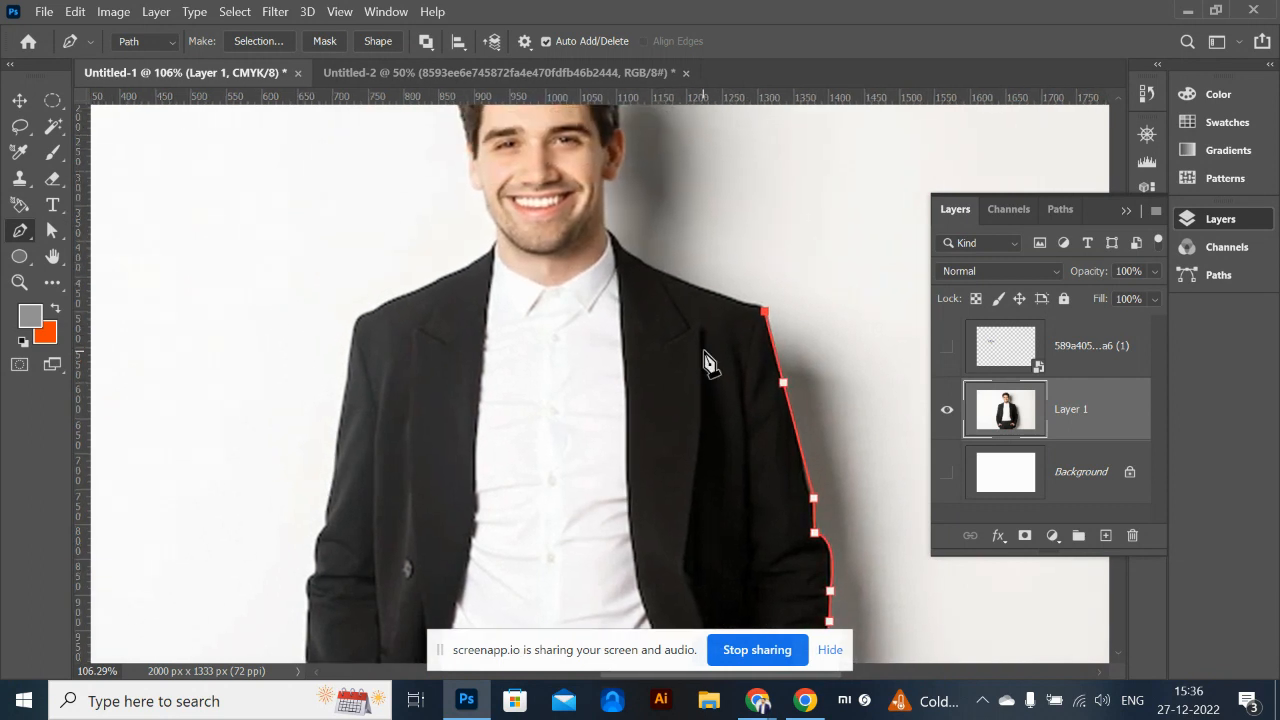
# Trace the shoulder line from its outer corner with a curved segment up to the collar and neck
pyautogui.click(607, 225)
pyautogui.moveTo(621, 248); pyautogui.dragTo(603, 233)
pyautogui.scroll(3, 614, 280)
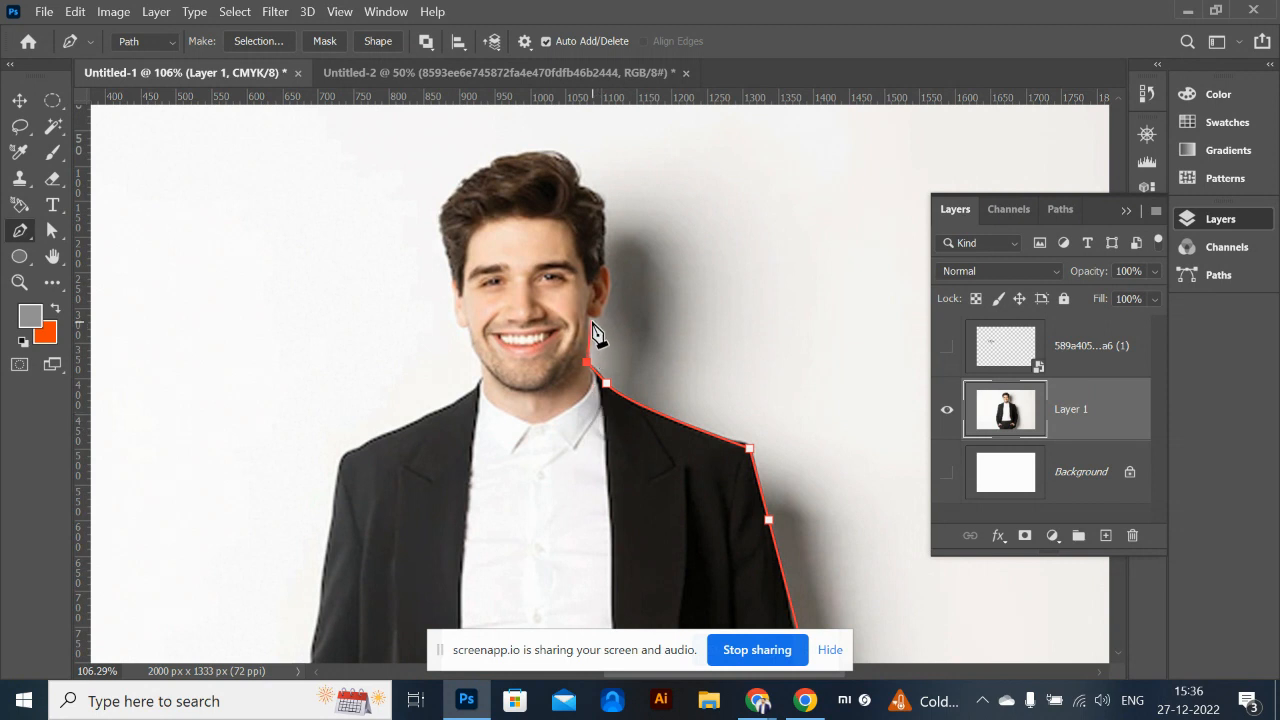
# Continue the path up past the jaw and ear, along the side of the hair, and curve it over the top of the head
pyautogui.keyDown('alt'); pyautogui.click(604, 266); pyautogui.keyUp('alt')
pyautogui.click(604, 211)
pyautogui.moveTo(577, 187); pyautogui.dragTo(559, 184)
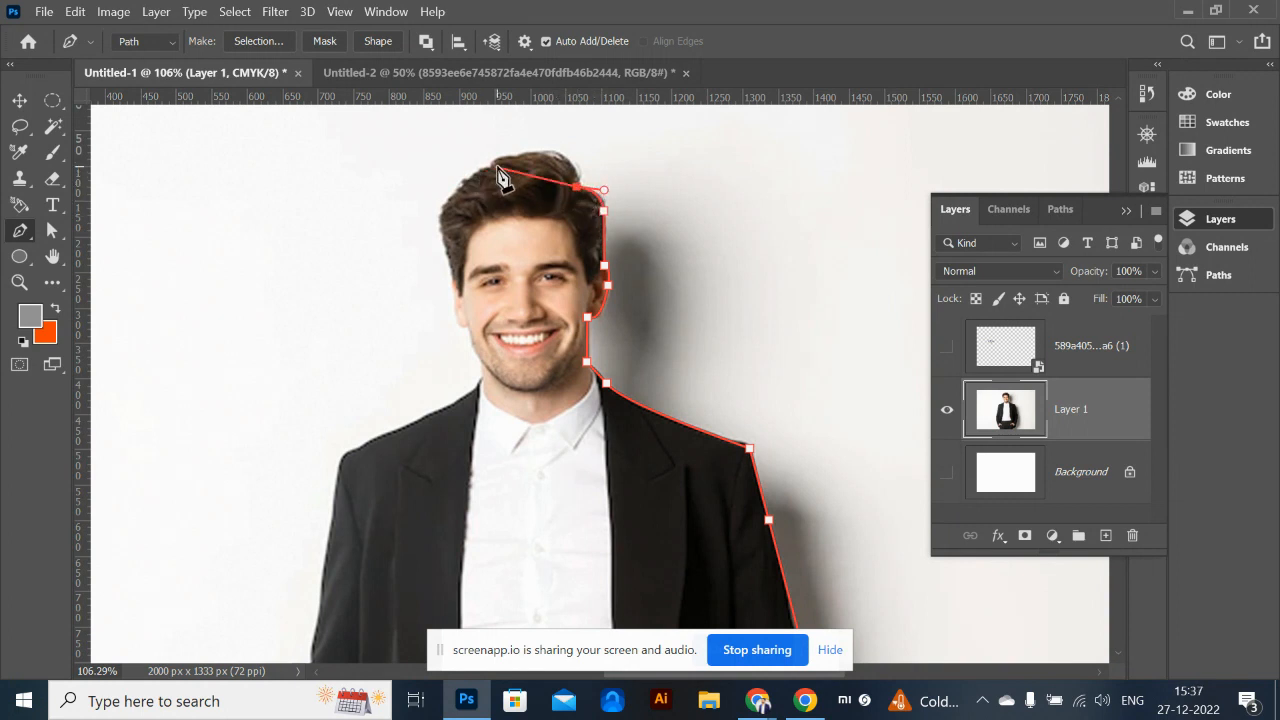
pyautogui.moveTo(493, 168); pyautogui.dragTo(405, 199)
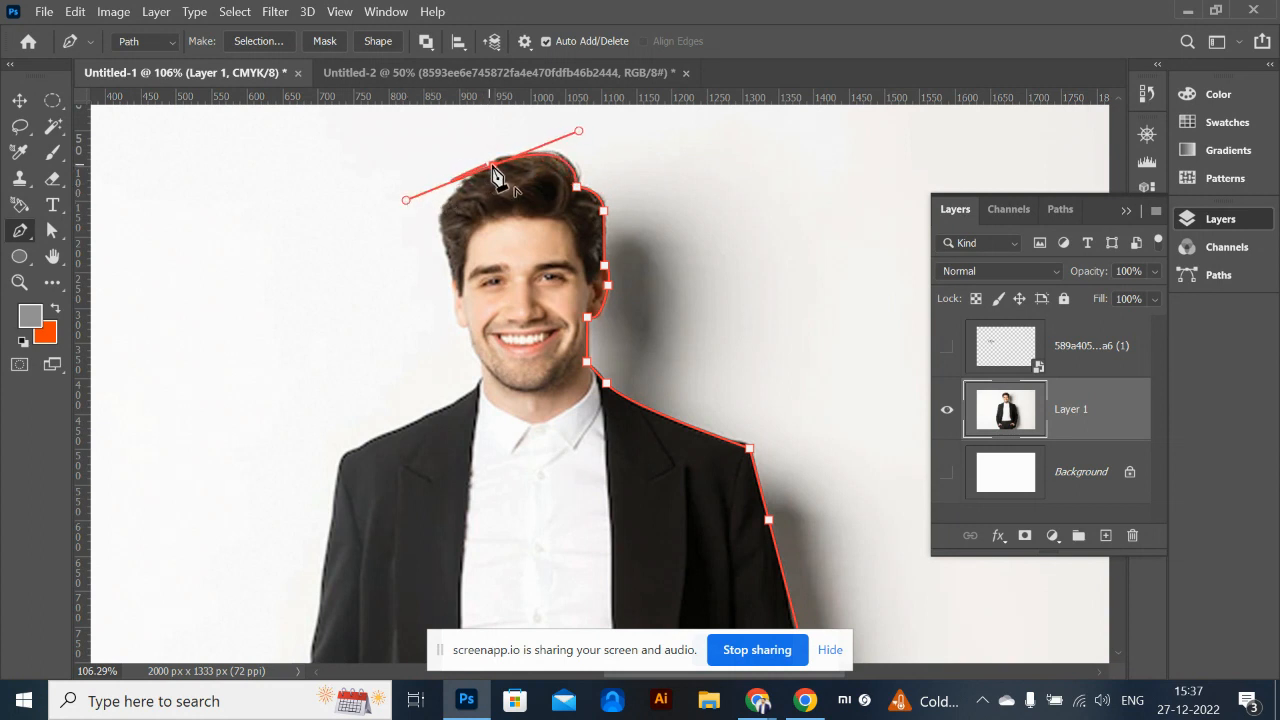
# Continue the Pen path down the hair, face and jaw to the collar and along the sloping lit-side shoulder
pyautogui.moveTo(445, 243); pyautogui.dragTo(470, 288)
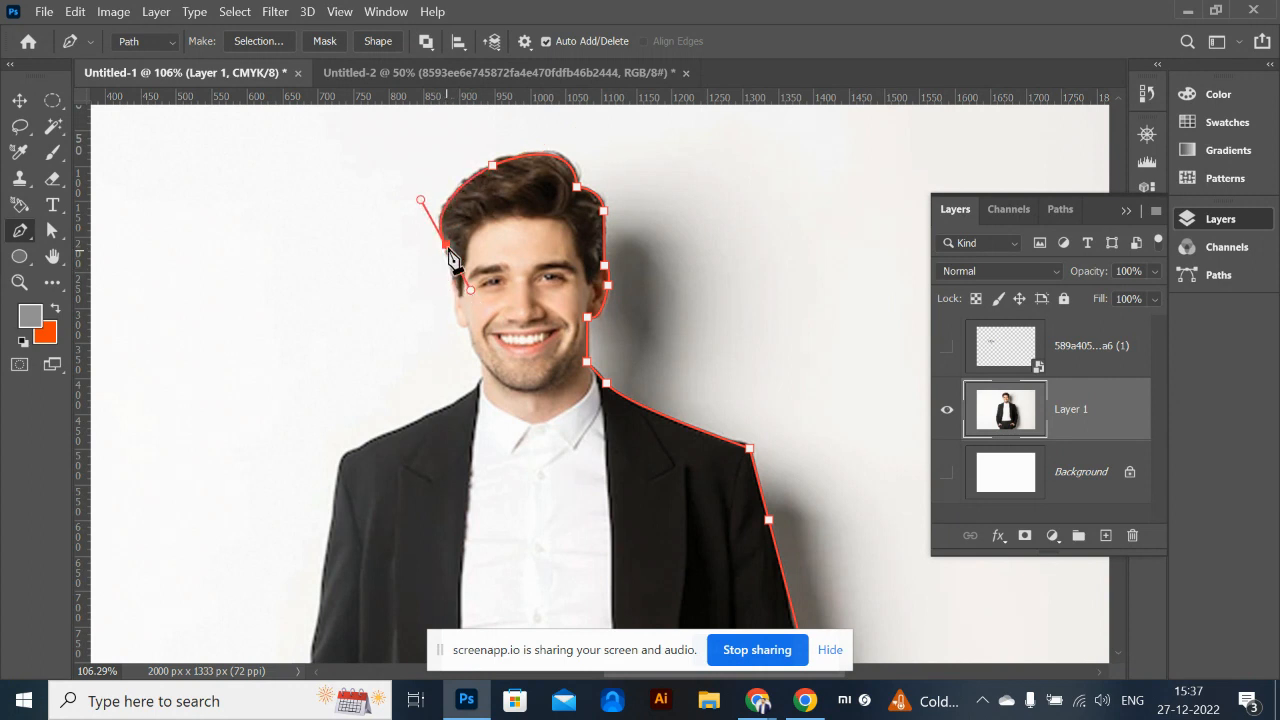
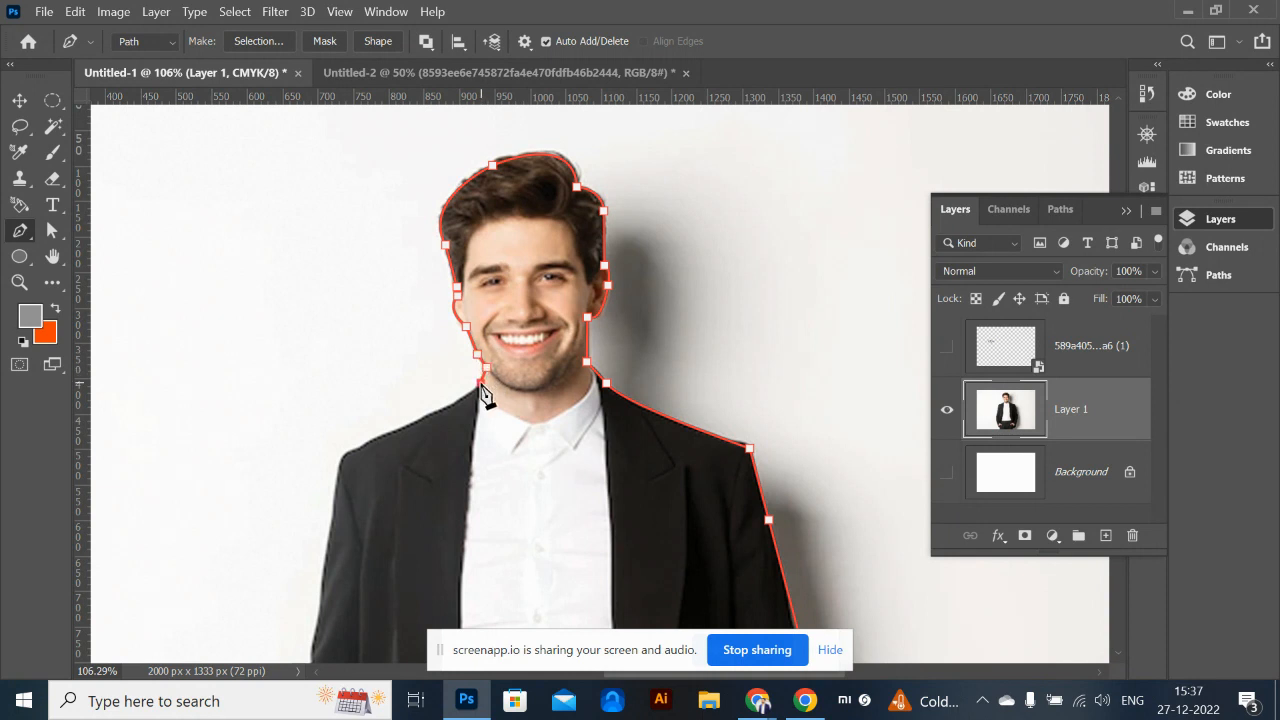
pyautogui.moveTo(429, 449); pyautogui.dragTo(597, 350)
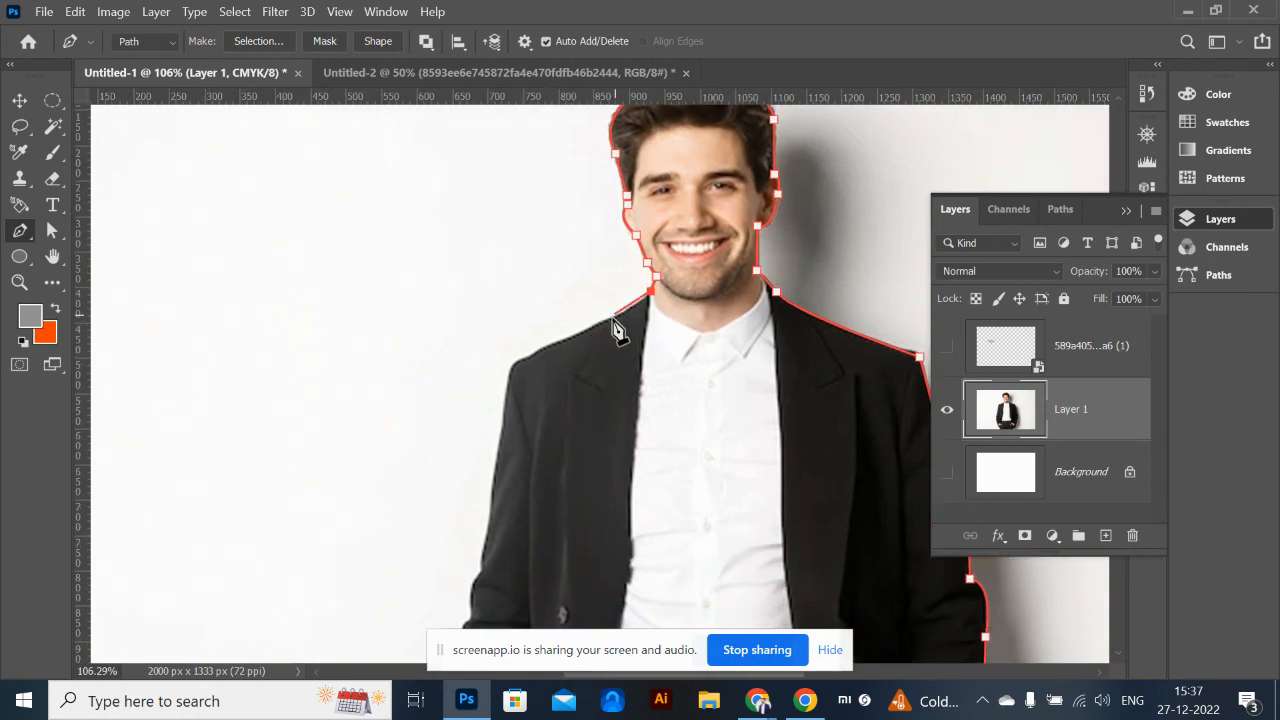
pyautogui.scroll(5, 620, 331)
pyautogui.click(677, 254)
pyautogui.click(600, 301)
pyautogui.click(449, 371)
pyautogui.click(370, 411)
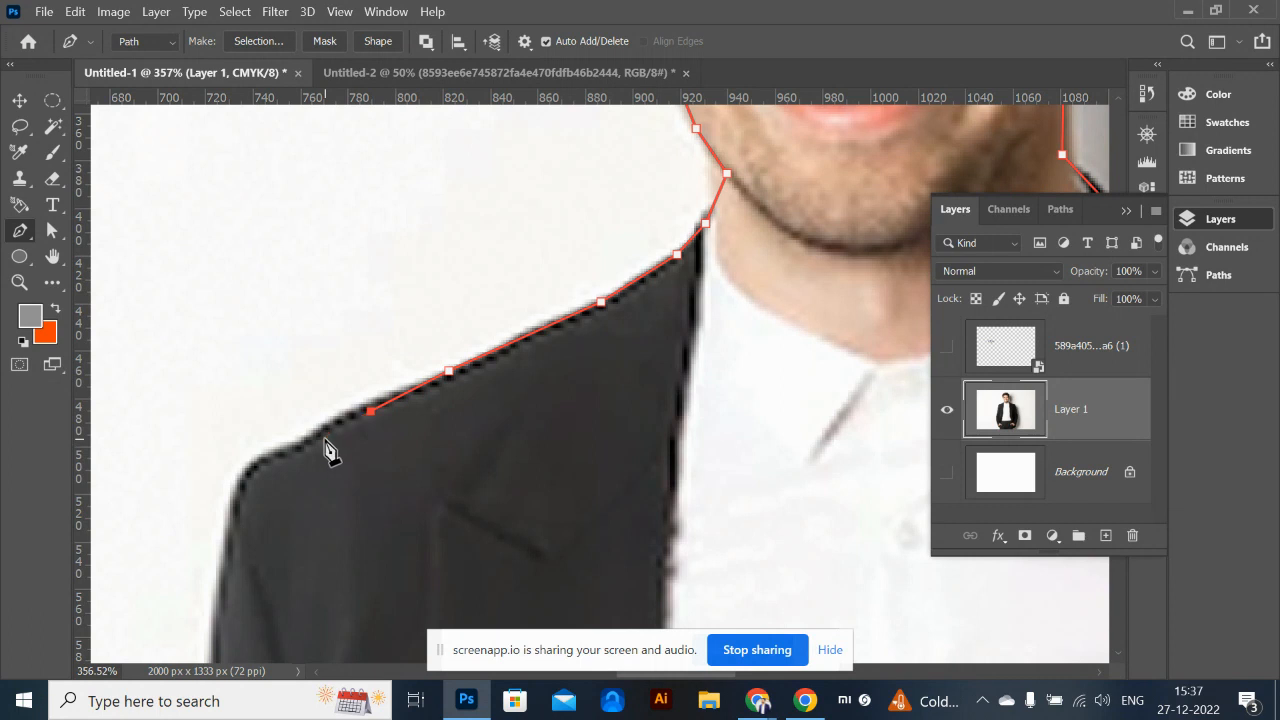
pyautogui.click(308, 446)
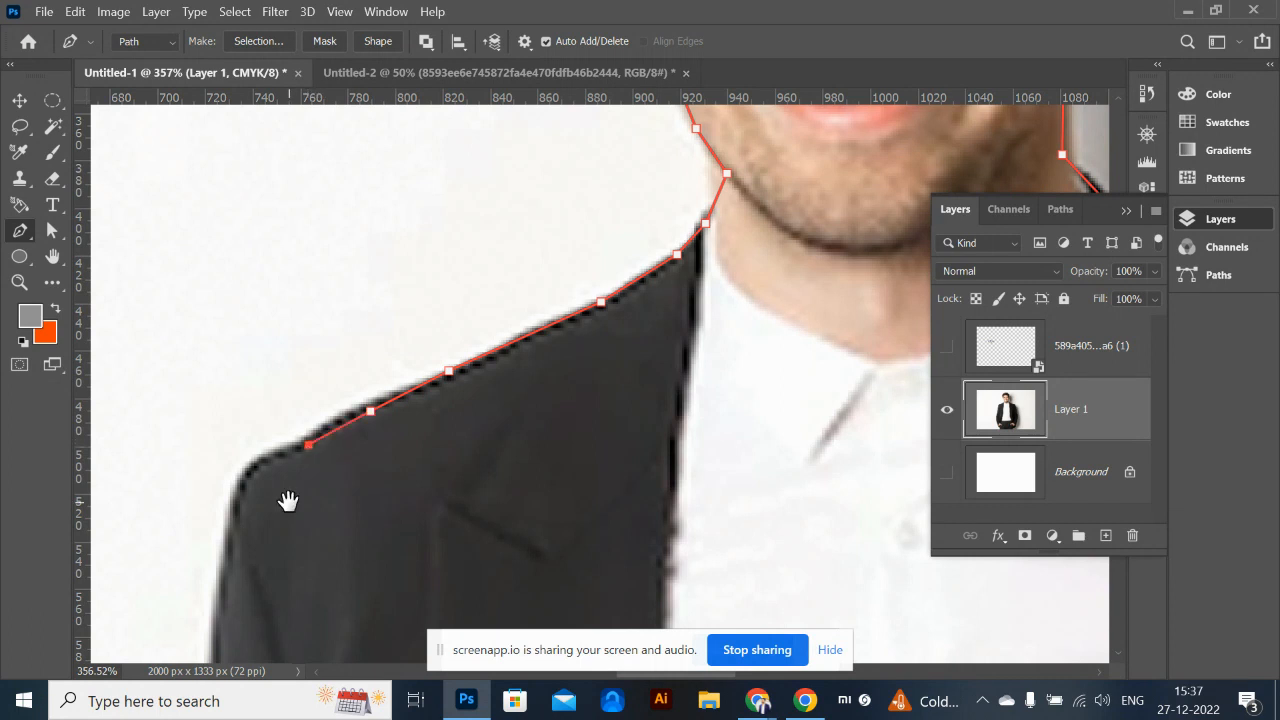
# Curve the path around the outer shoulder corner and trace the upper sleeve down towards the elbow
pyautogui.moveTo(288, 500); pyautogui.dragTo(463, 358)
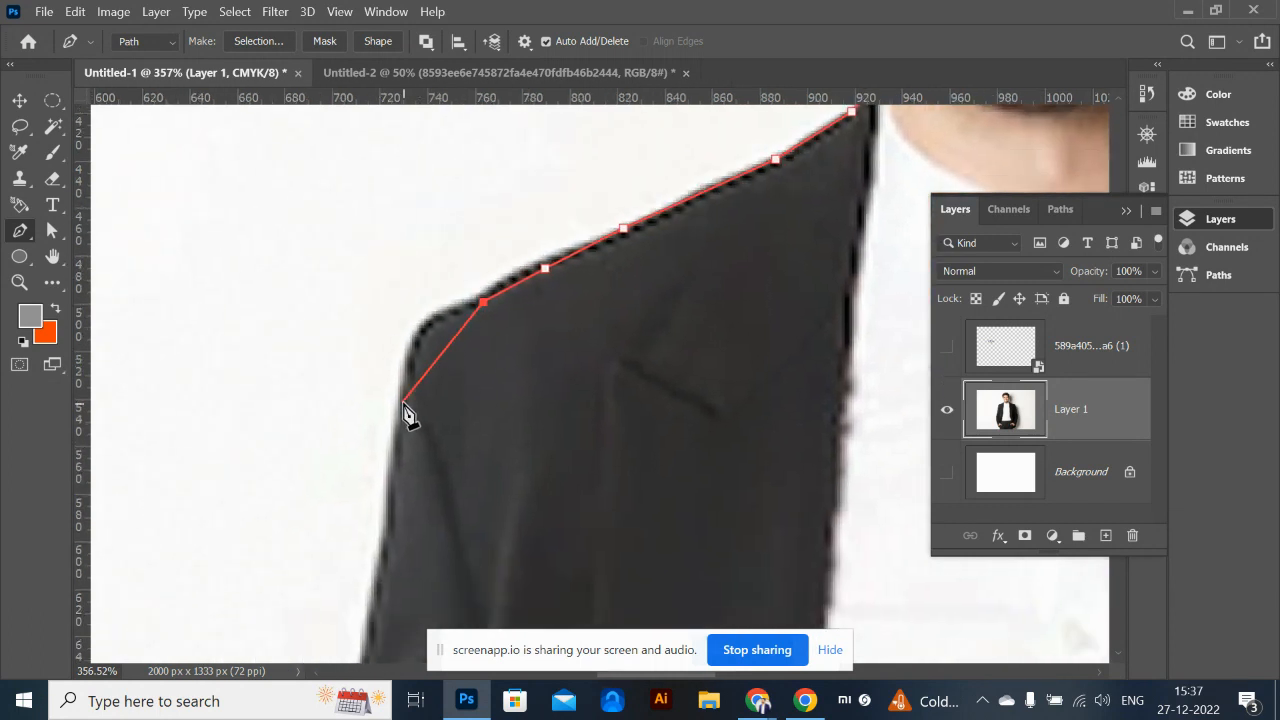
pyautogui.moveTo(403, 402); pyautogui.dragTo(395, 512)
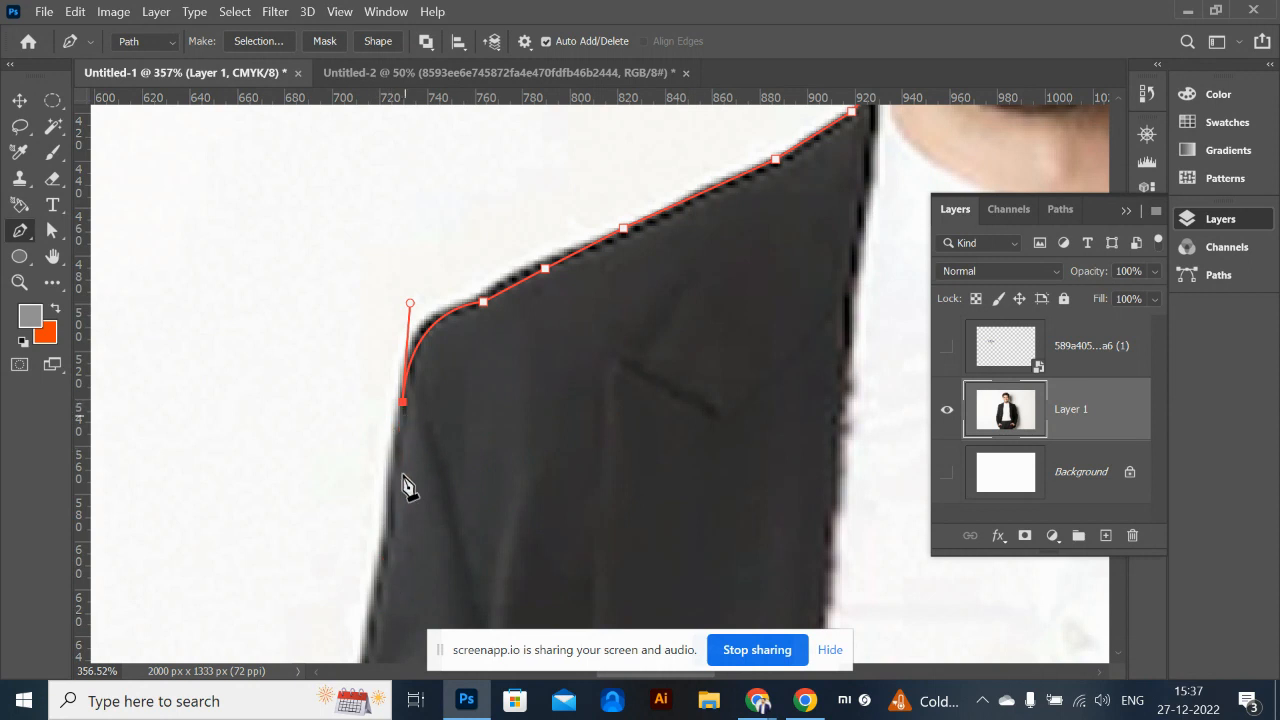
pyautogui.moveTo(497, 474); pyautogui.dragTo(591, 271)
pyautogui.click(469, 441)
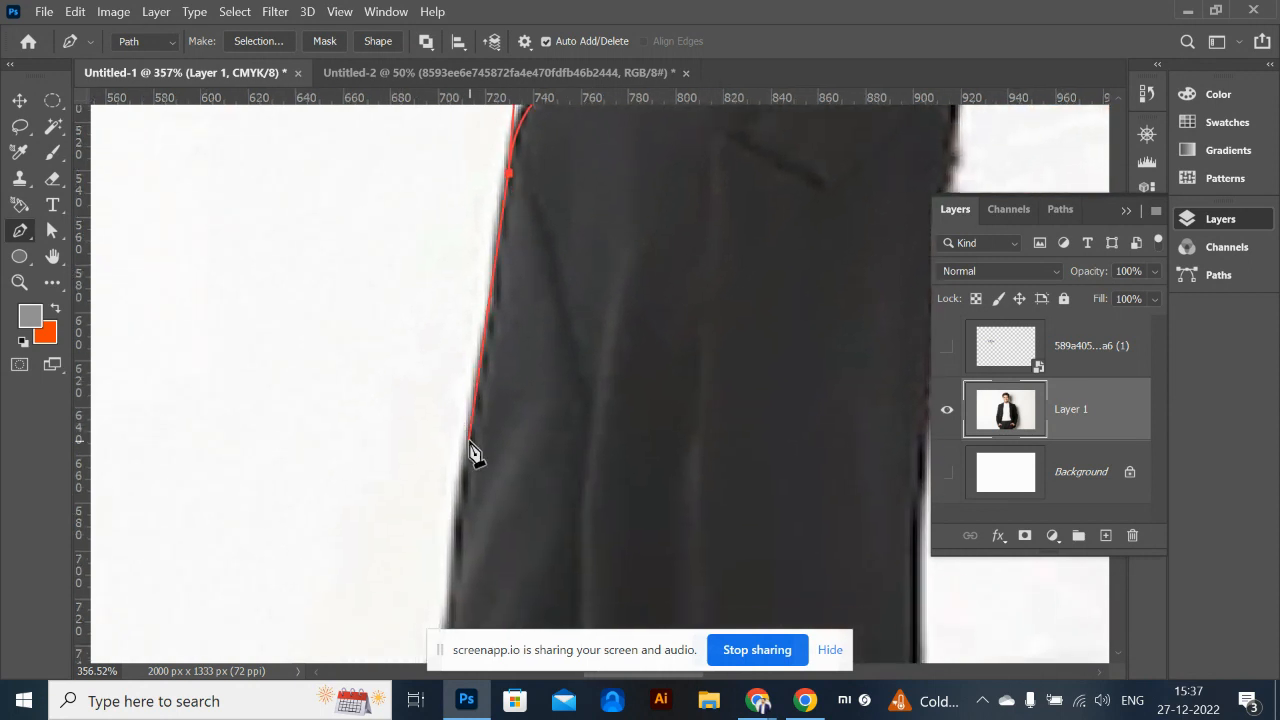
pyautogui.click(494, 317)
pyautogui.click(458, 520)
pyautogui.moveTo(489, 547); pyautogui.dragTo(566, 251)
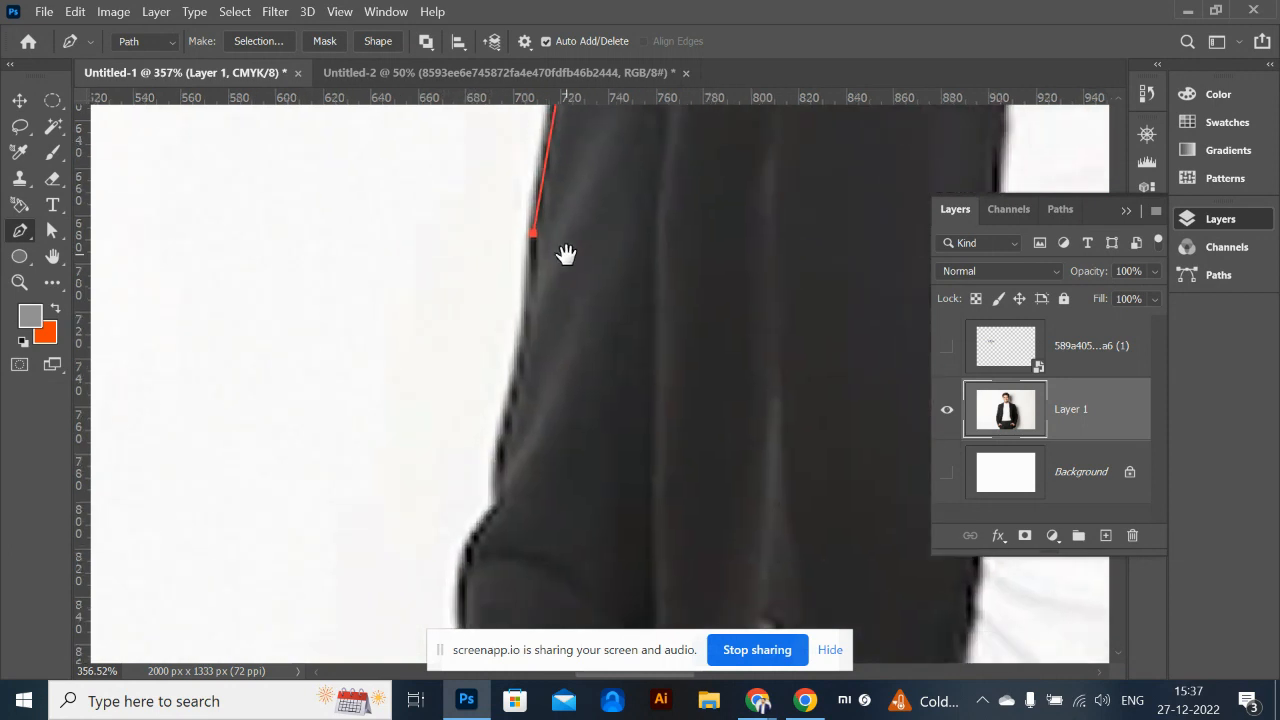
# Trace the sleeve to the elbow and around its two folds with curved points, removing the outgoing handle between them
pyautogui.click(516, 359)
pyautogui.moveTo(500, 499); pyautogui.dragTo(558, 288)
pyautogui.moveTo(515, 441); pyautogui.dragTo(531, 540)
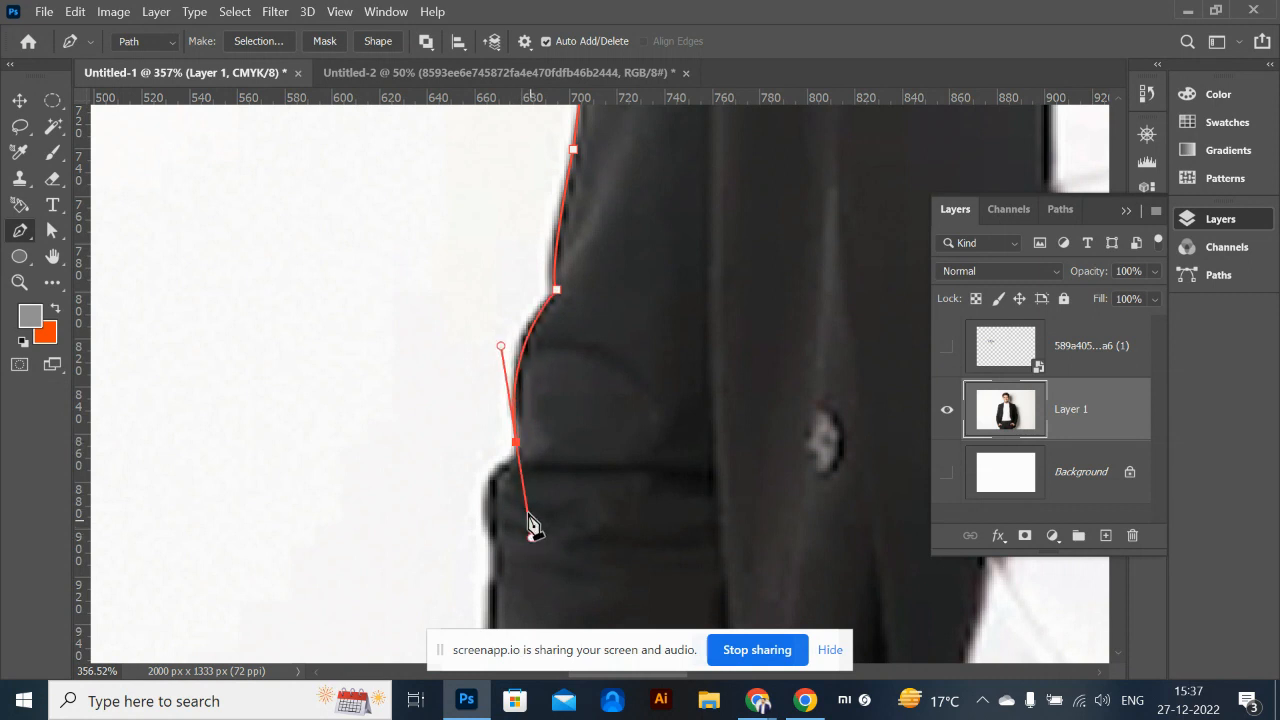
pyautogui.click(509, 444)
pyautogui.hotkey('ctrl', 'z')
pyautogui.keyDown('alt'); pyautogui.click(515, 442); pyautogui.keyUp('alt')
pyautogui.moveTo(503, 465); pyautogui.dragTo(549, 271)
pyautogui.moveTo(542, 355); pyautogui.dragTo(570, 428)
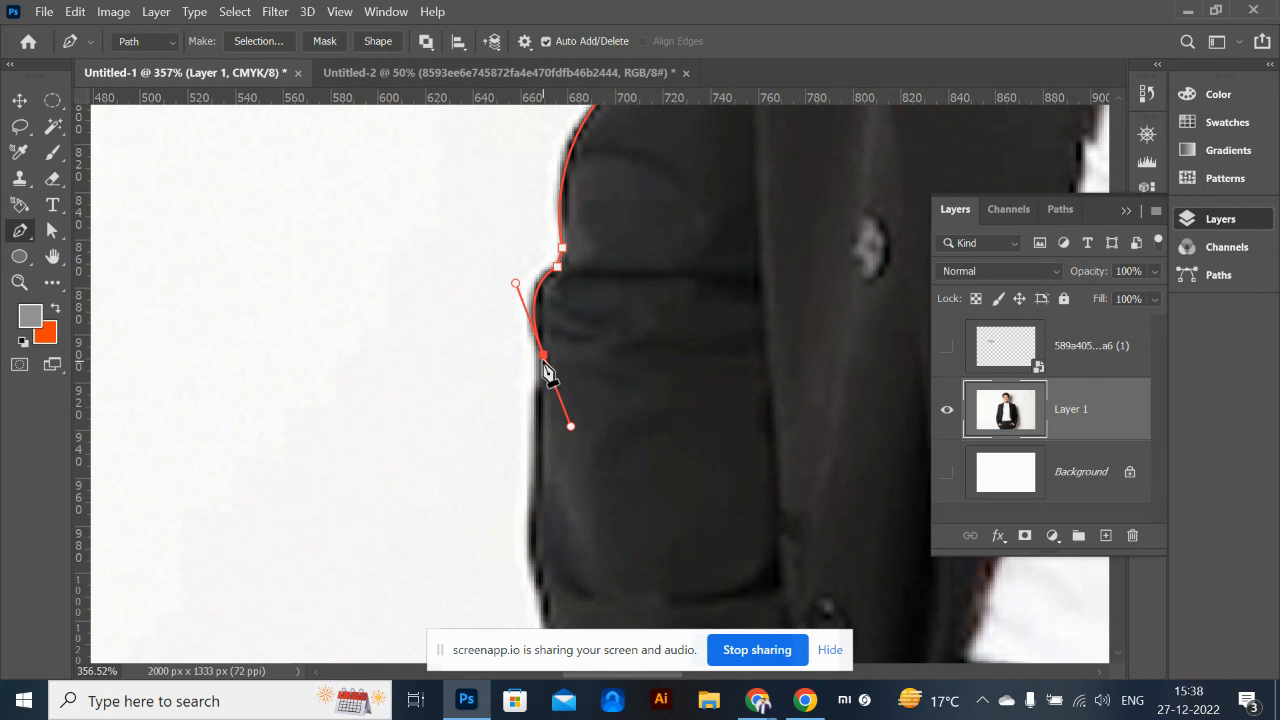
# Continue the path with straight segments down the forearm sleeve to just below the elbow folds
pyautogui.click(539, 388)
pyautogui.click(534, 483)
pyautogui.moveTo(586, 514); pyautogui.dragTo(626, 277)
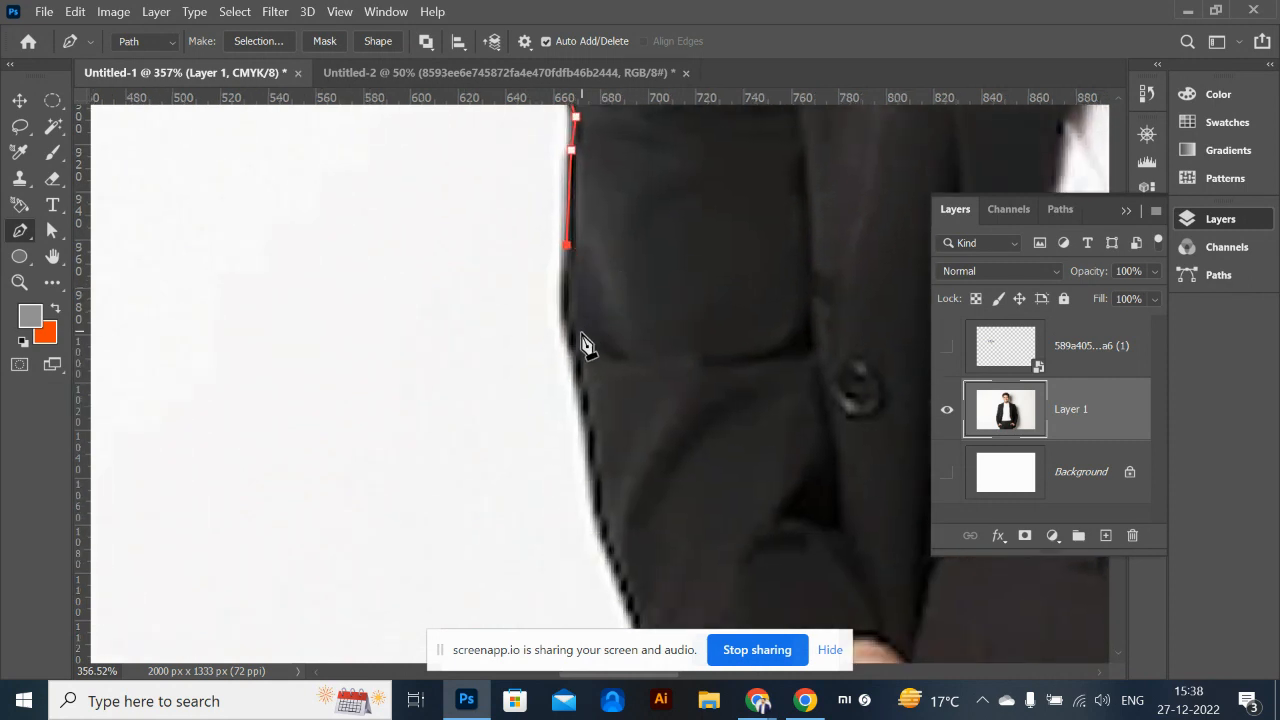
pyautogui.click(564, 321)
pyautogui.click(579, 370)
pyautogui.click(593, 452)
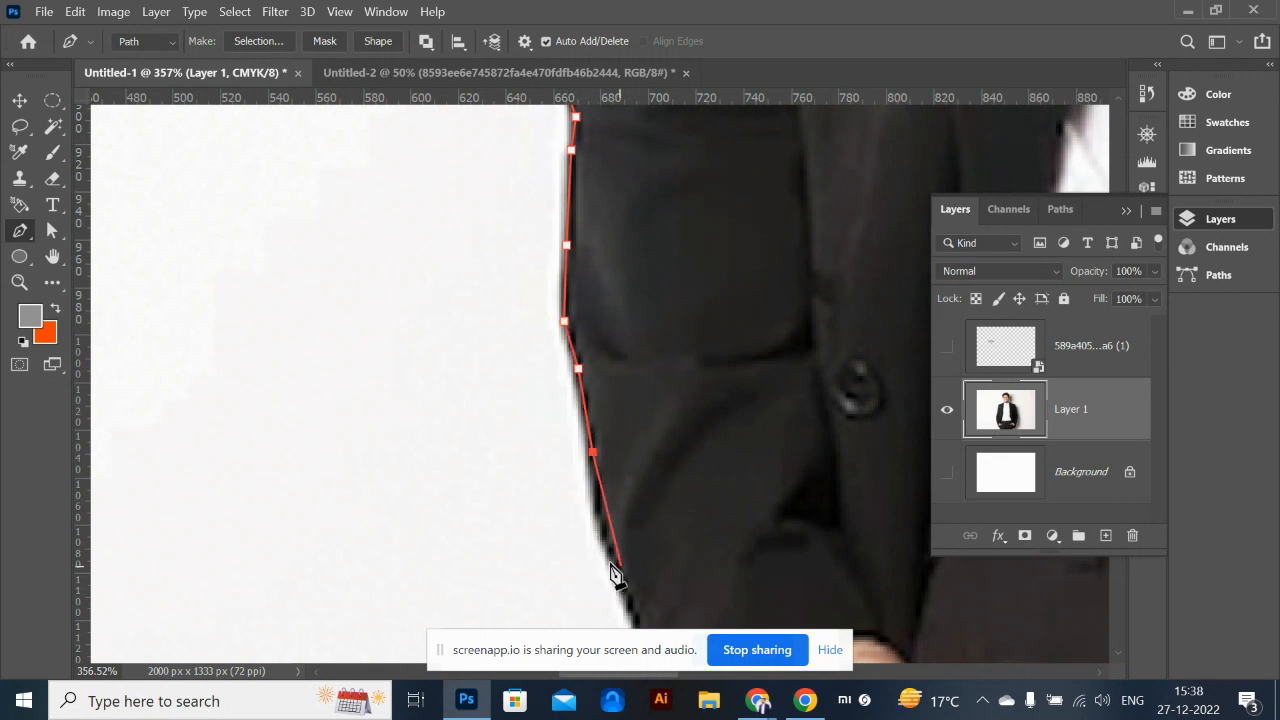
pyautogui.moveTo(610, 535); pyautogui.dragTo(503, 300)
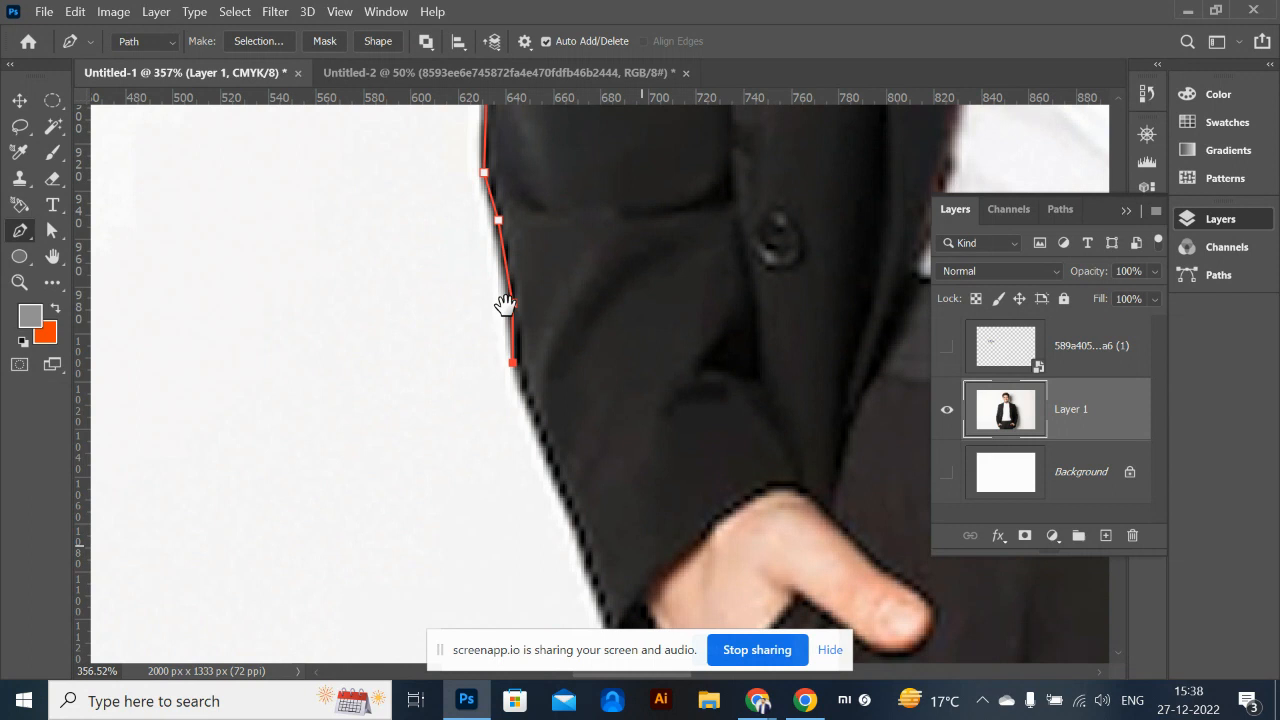
# Trace the rest of the sleeve down to the cuff and around the small notch beside the wrist
pyautogui.click(512, 413)
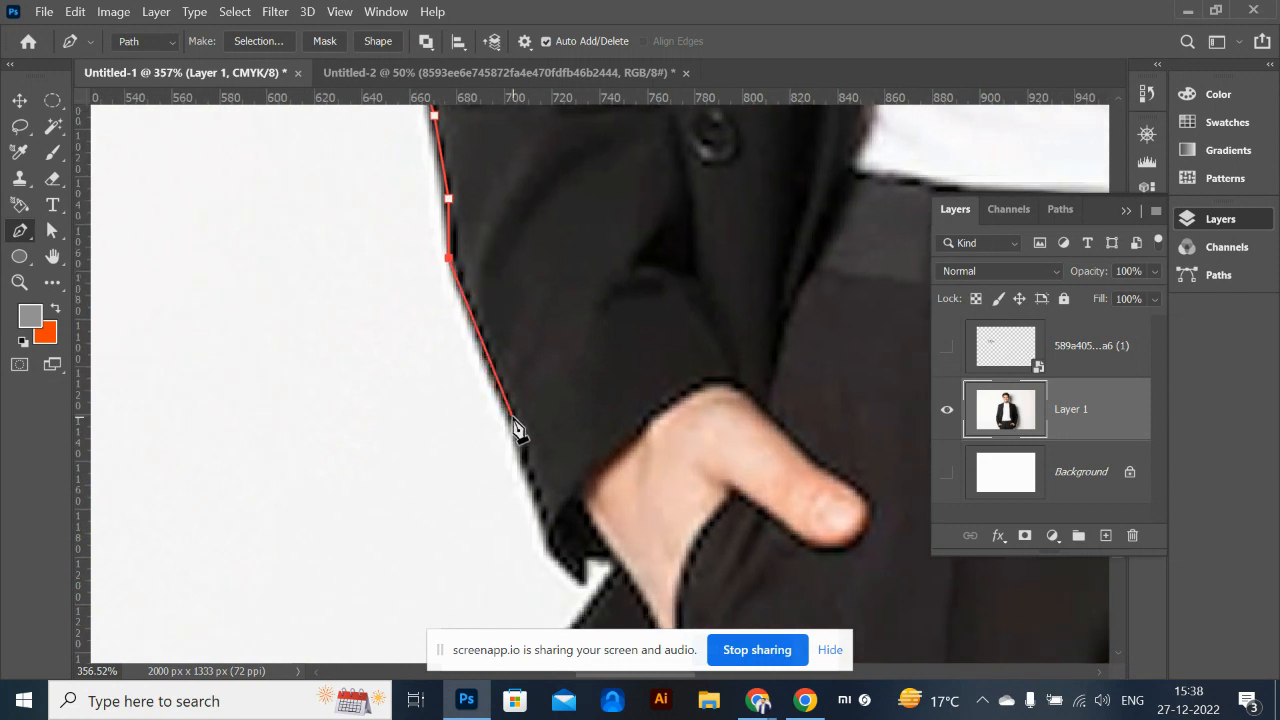
pyautogui.click(548, 550)
pyautogui.click(579, 580)
pyautogui.click(584, 556)
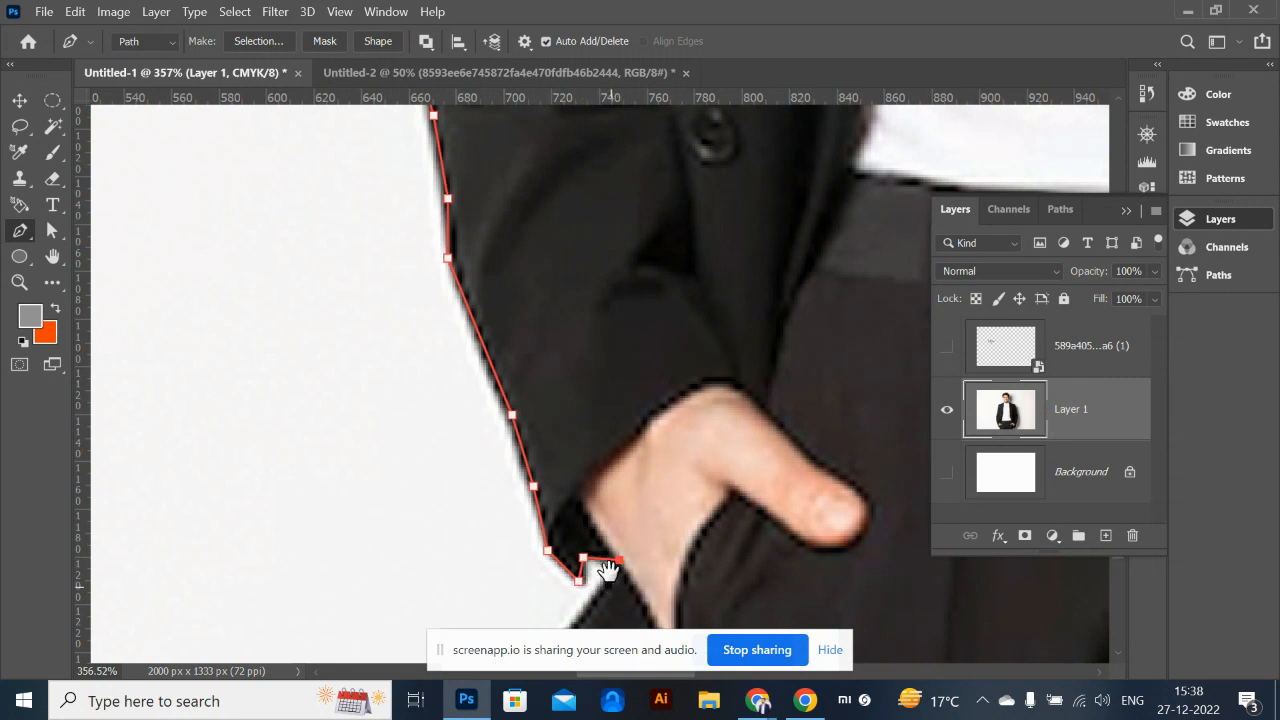
# Curve the path along the jacket flap, move the flap, cuff and starting anchors onto the outline, and close it at the trouser bottom
pyautogui.moveTo(606, 571); pyautogui.dragTo(600, 300)
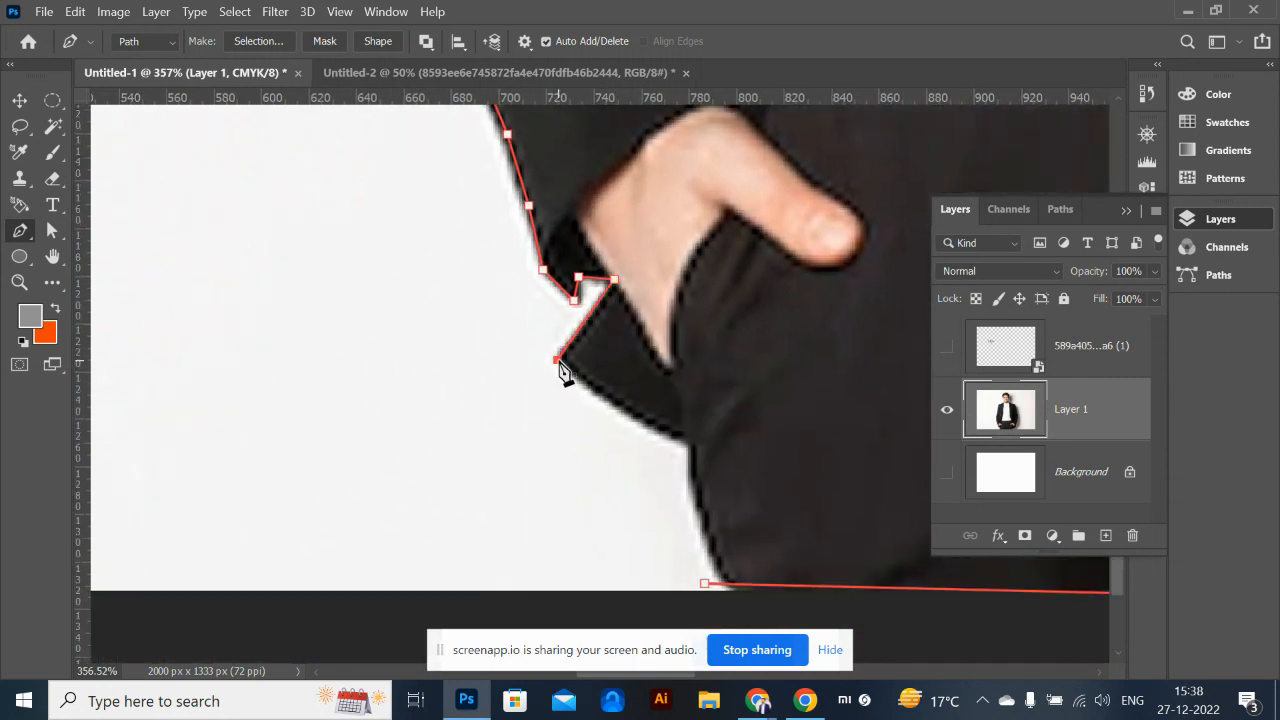
pyautogui.moveTo(688, 440); pyautogui.dragTo(732, 450)
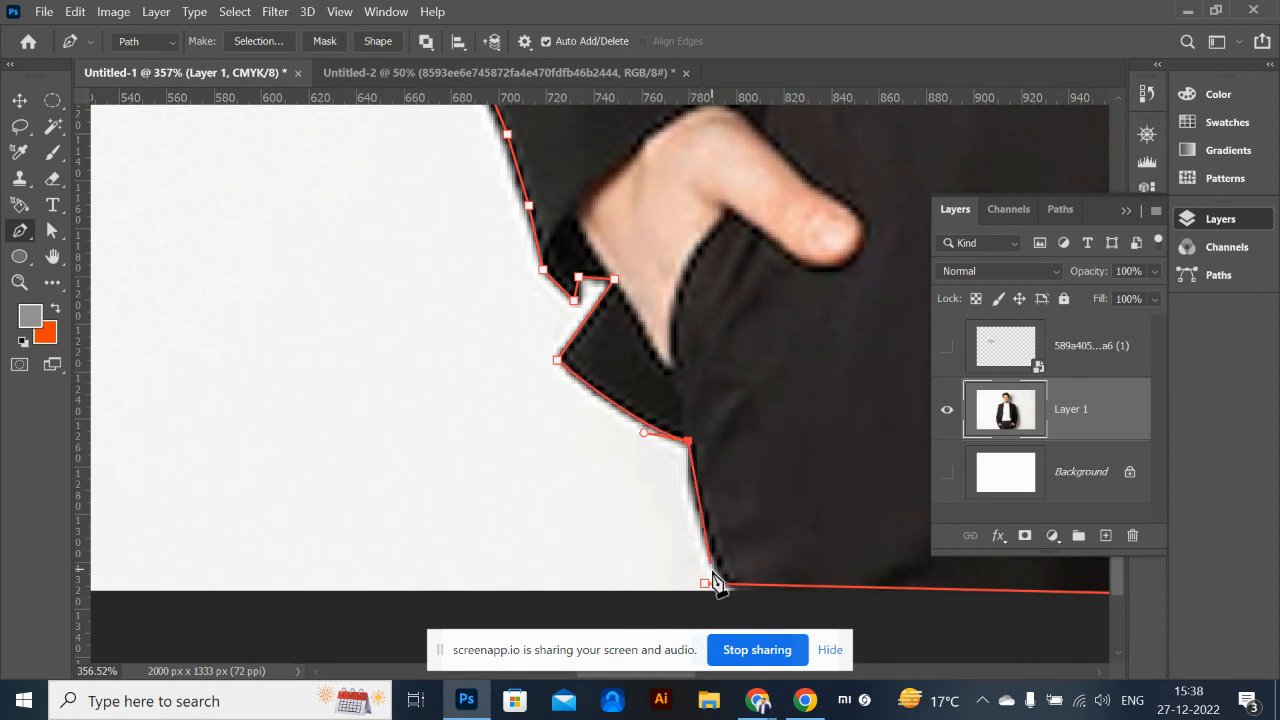
pyautogui.moveTo(704, 583); pyautogui.dragTo(731, 594)
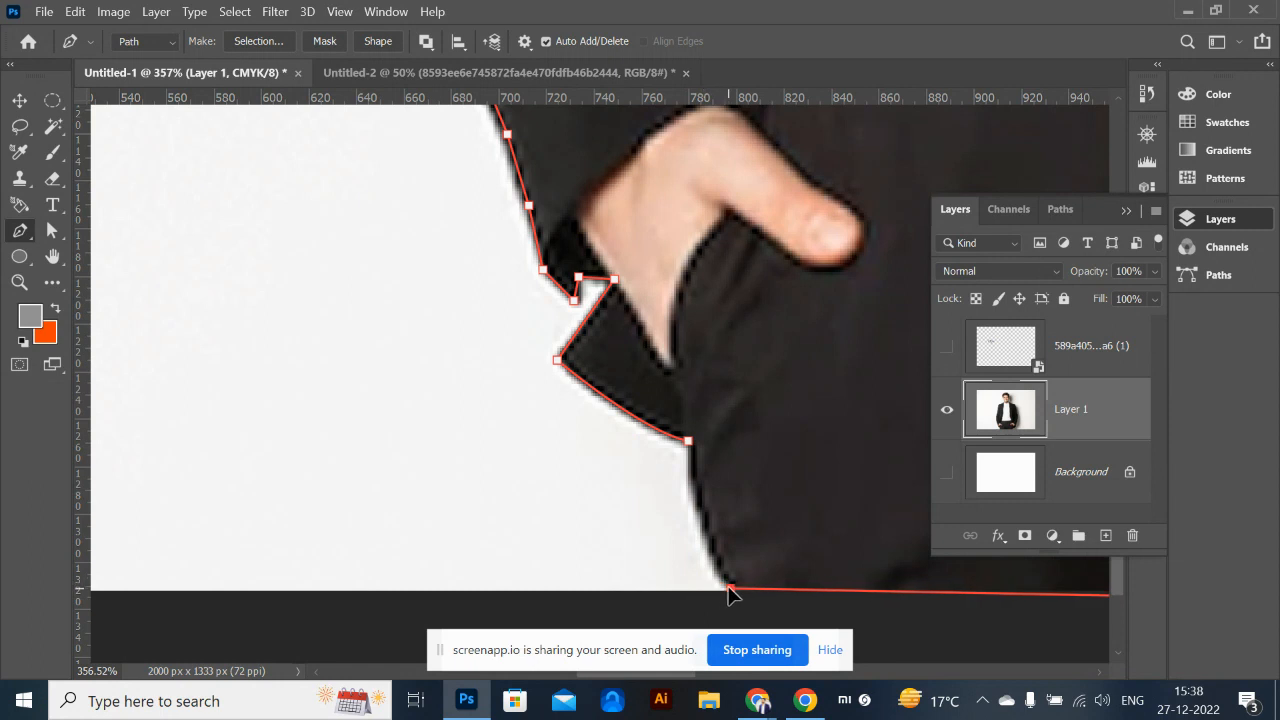
pyautogui.click(731, 588)
pyautogui.moveTo(690, 448)
pyautogui.mouseDown()
pyautogui.moveTo(686, 423)
pyautogui.moveTo(706, 394)
pyautogui.moveTo(676, 457)
pyautogui.moveTo(687, 437)
pyautogui.mouseUp()
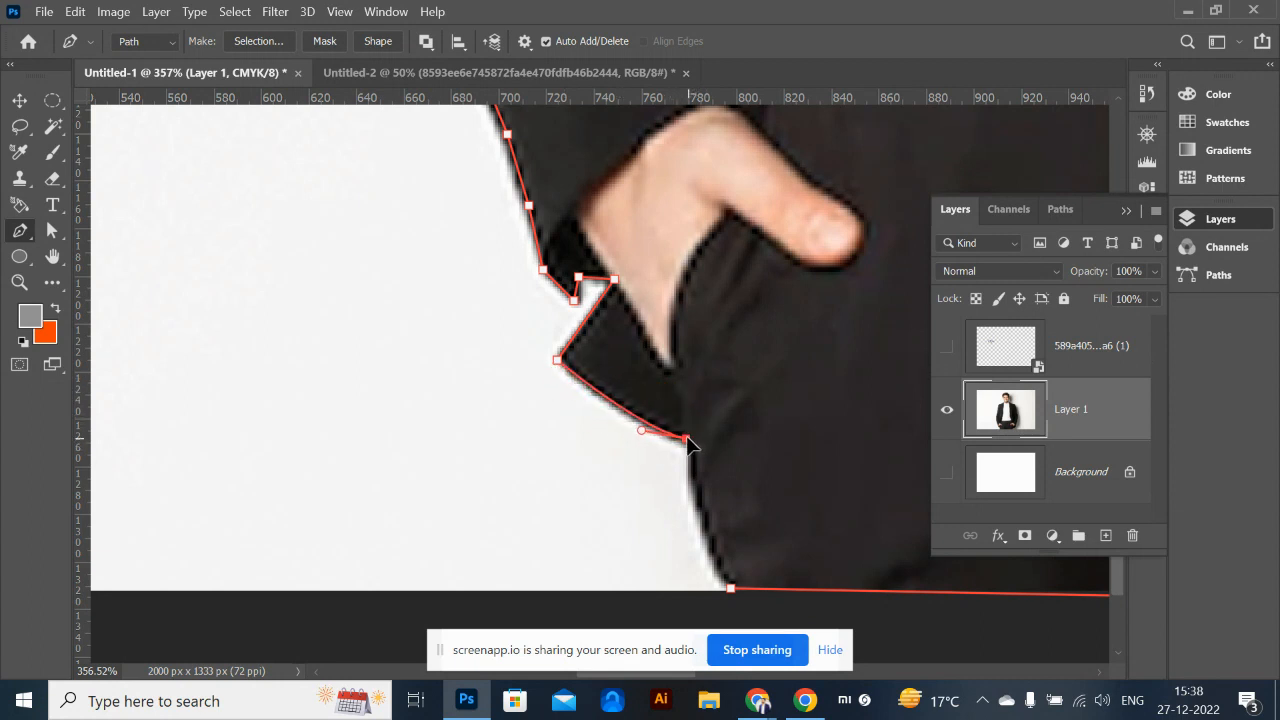
pyautogui.moveTo(576, 301); pyautogui.dragTo(582, 304)
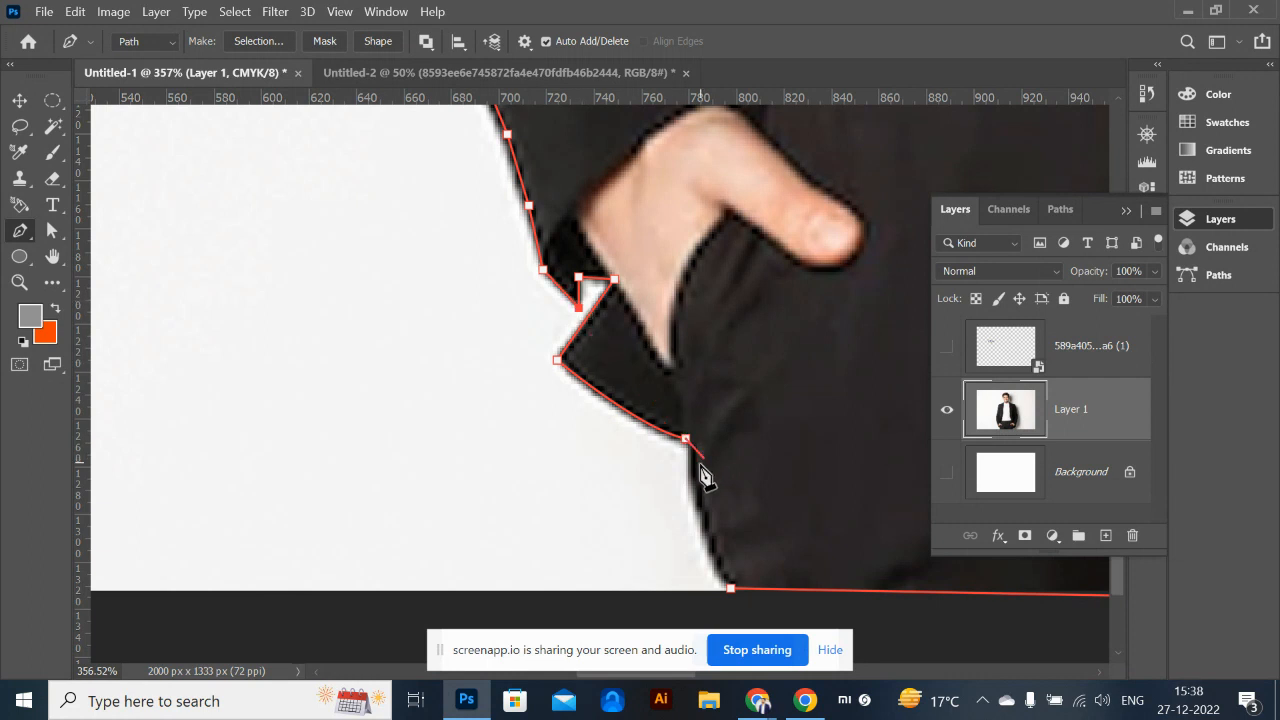
pyautogui.moveTo(733, 590); pyautogui.dragTo(760, 632)
pyautogui.hotkey('ctrl', '0')
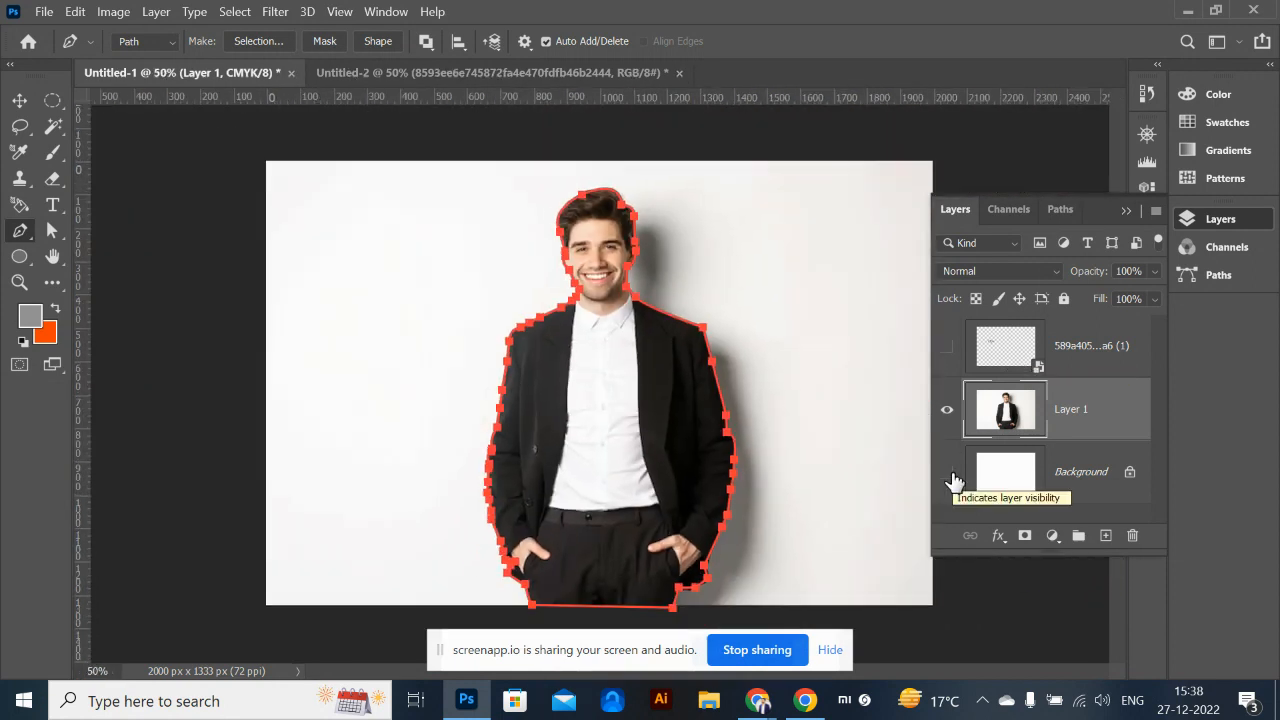
# Convert the closed path to a selection, invert it and delete the white background around the man
pyautogui.hotkey('ctrl', 'Return')
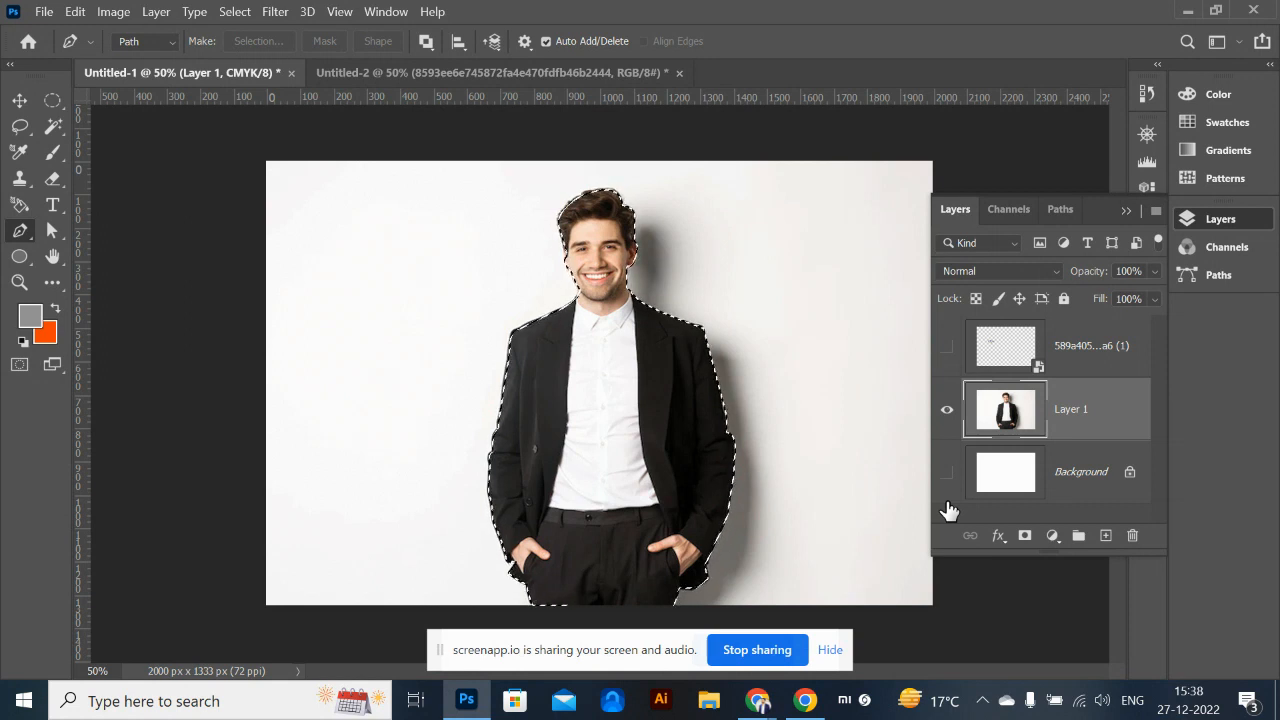
pyautogui.hotkey('ctrl', 'shift', 'i')
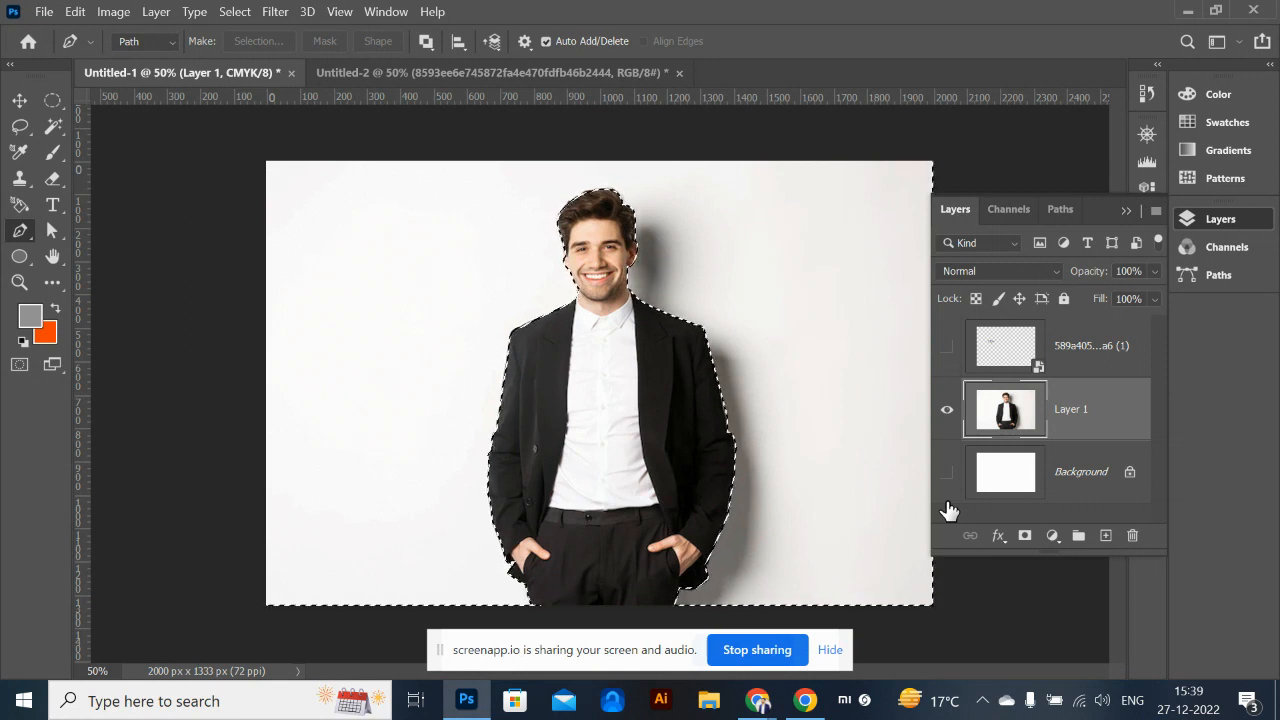
pyautogui.press('Delete')
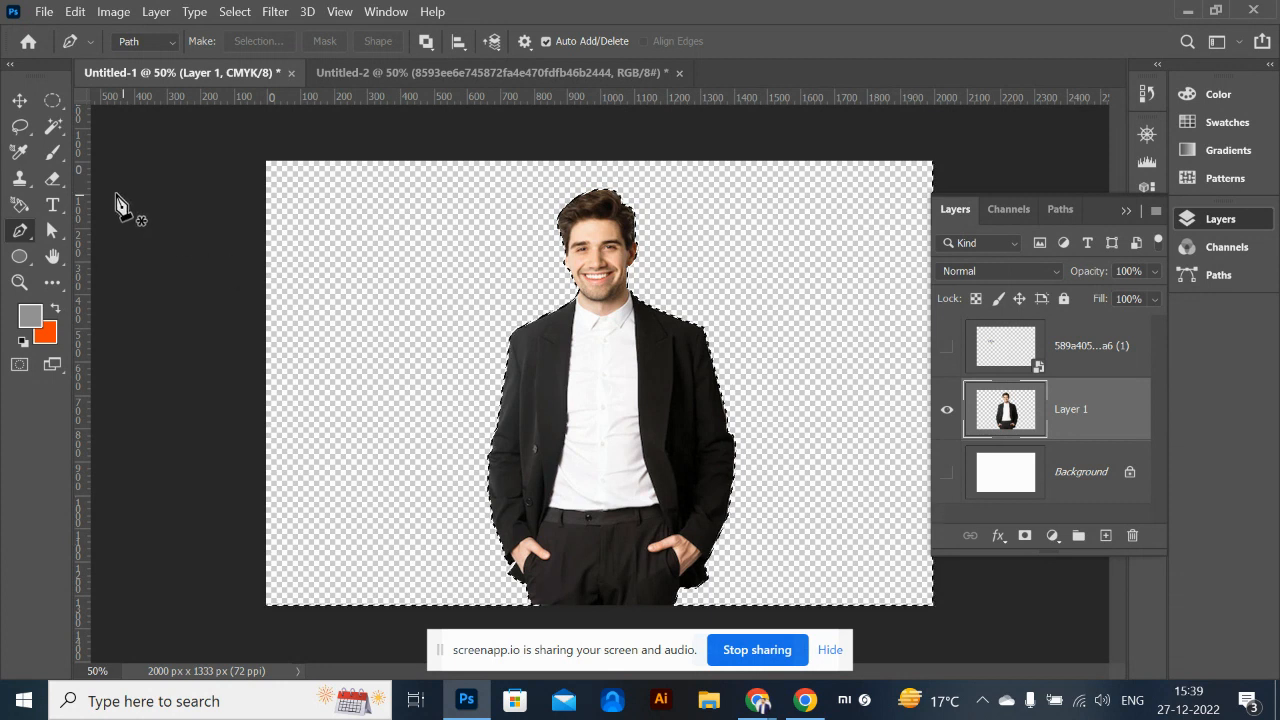
# Move the cut-out man in the suit into the Untitled-2 document and place him beside the man in the white T-shirt
pyautogui.click(20, 101)
pyautogui.moveTo(622, 428); pyautogui.dragTo(517, 74)
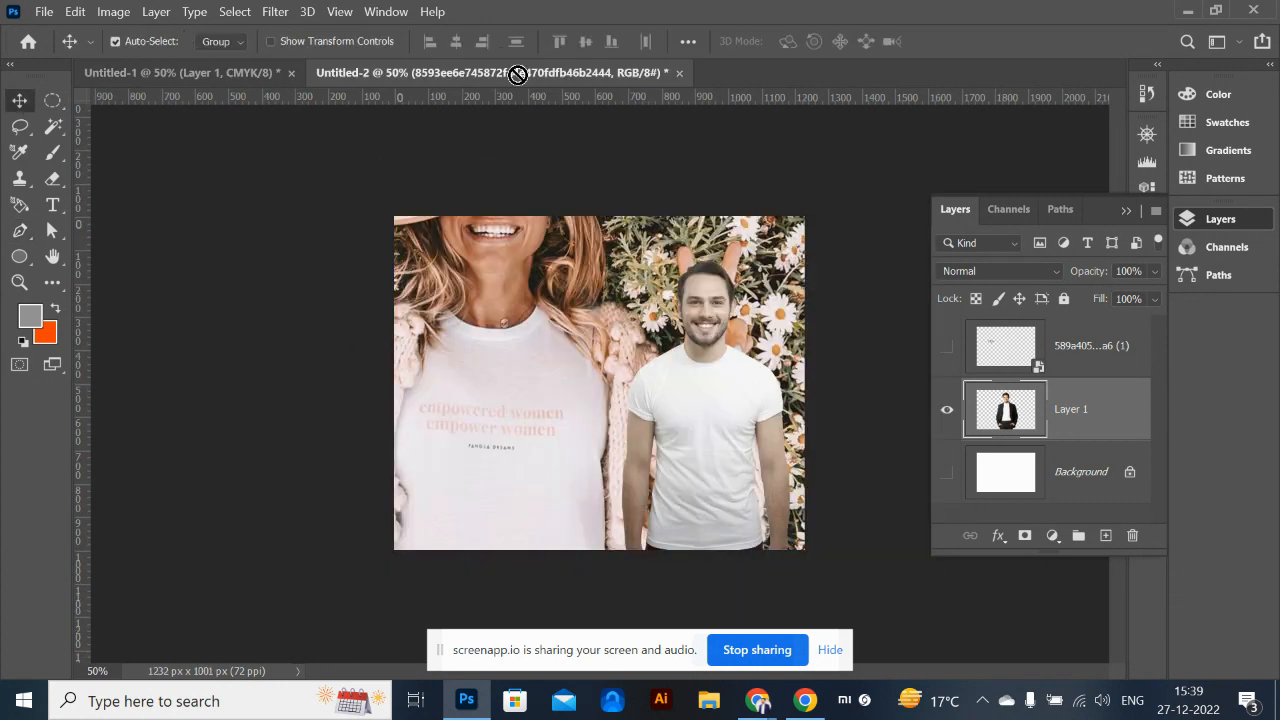
pyautogui.moveTo(554, 362); pyautogui.dragTo(525, 420)
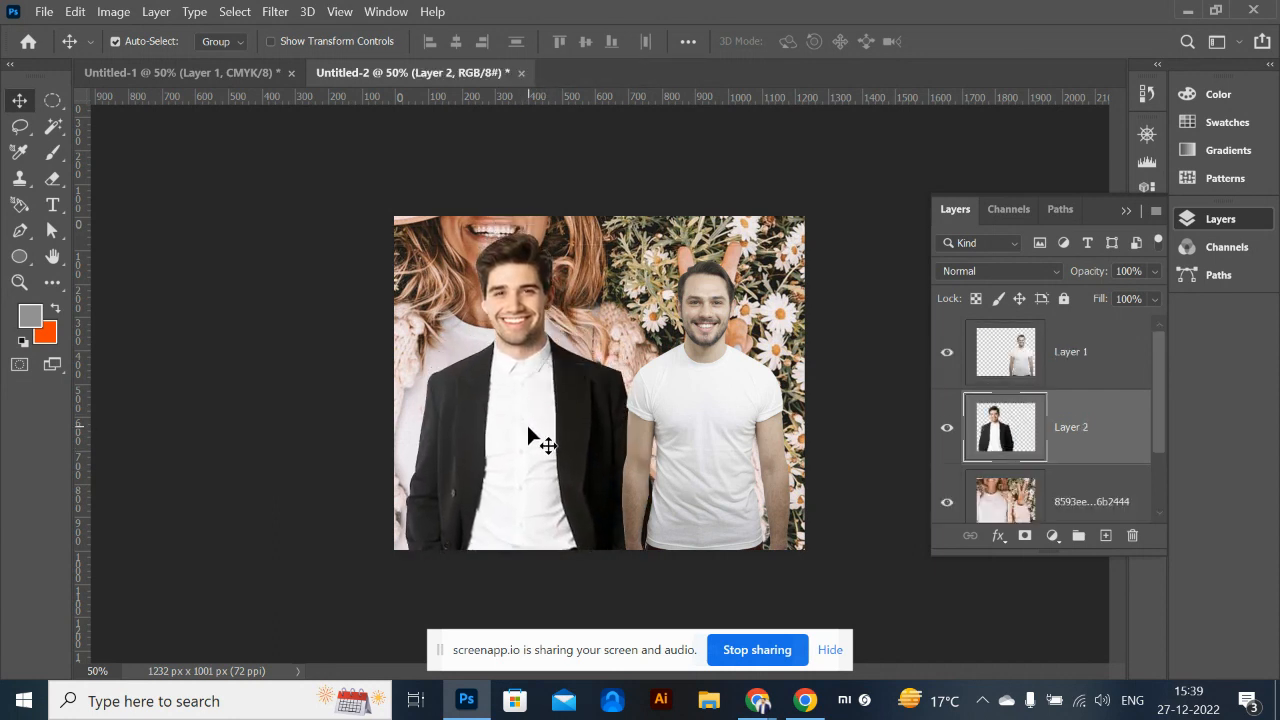
# Scale the suited man to about 72% with Free Transform and move him up to the photo's bottom edge
pyautogui.hotkey('ctrl', 't')
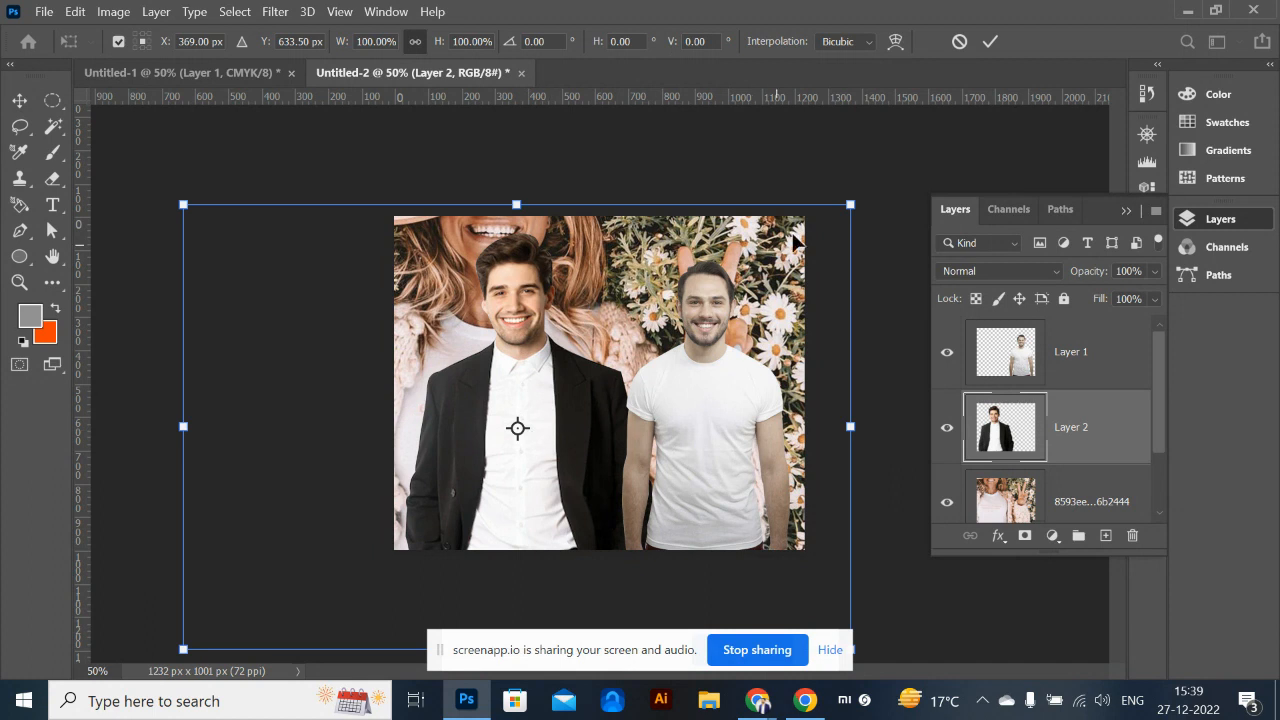
pyautogui.moveTo(851, 203); pyautogui.dragTo(747, 293)
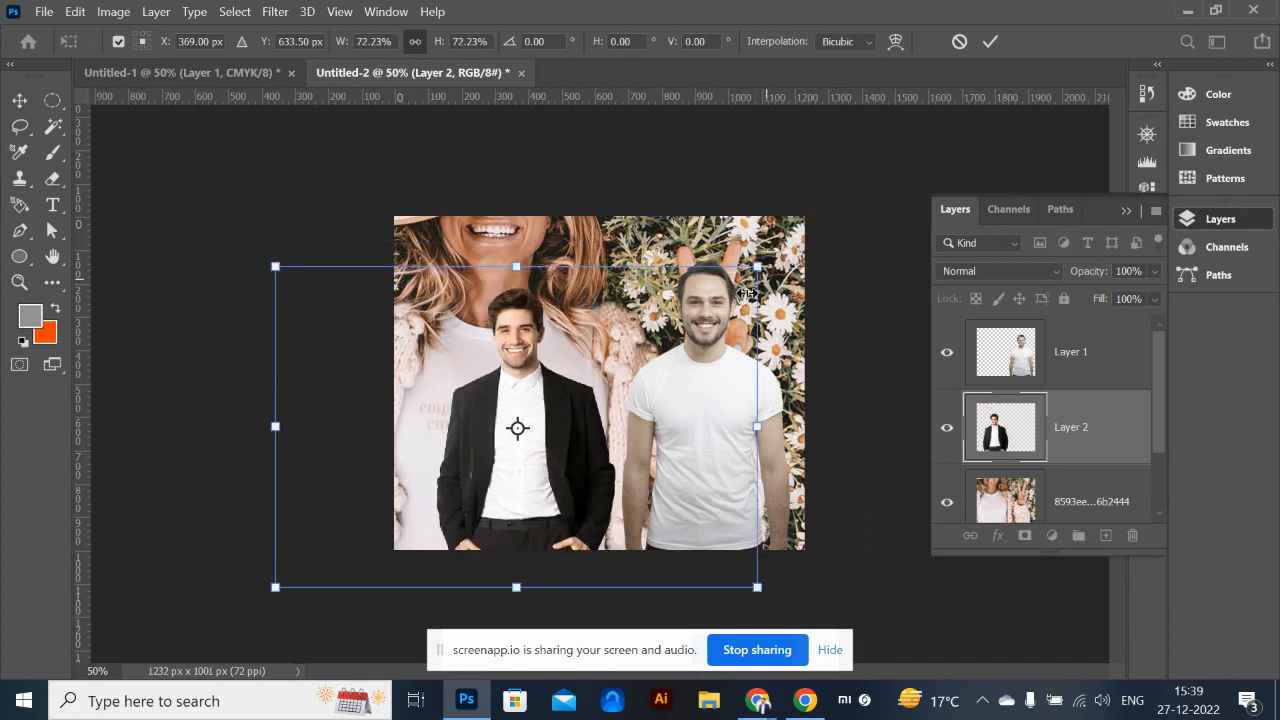
pyautogui.moveTo(560, 434); pyautogui.dragTo(546, 362)
pyautogui.press('Return')
# Enlarge the suited man slightly with Free Transform and shift him a little away from the other man
pyautogui.hotkey('ctrl', 't')
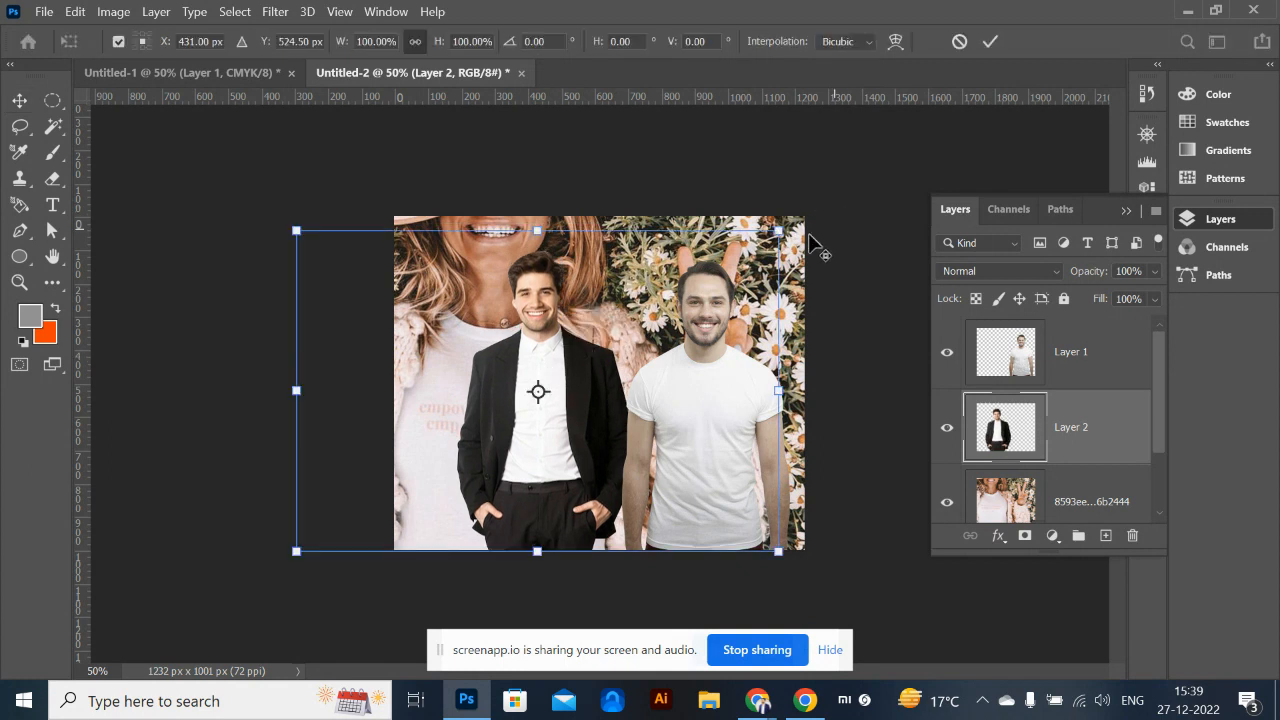
pyautogui.moveTo(778, 231); pyautogui.dragTo(818, 204)
pyautogui.moveTo(604, 396); pyautogui.dragTo(587, 393)
pyautogui.press('Return')
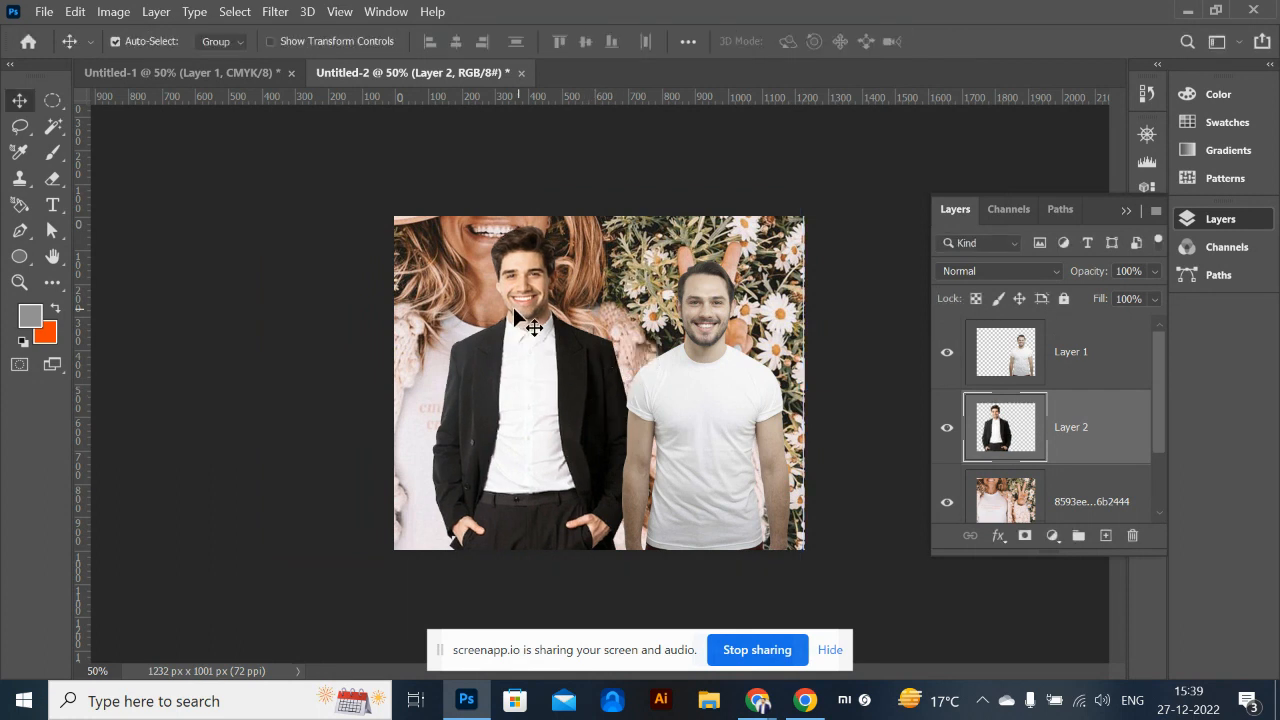
pyautogui.scroll(2, 525, 293)
pyautogui.scroll(-2, 523, 301)
pyautogui.scroll(2, 560, 372)
pyautogui.scroll(-3, 580, 385)
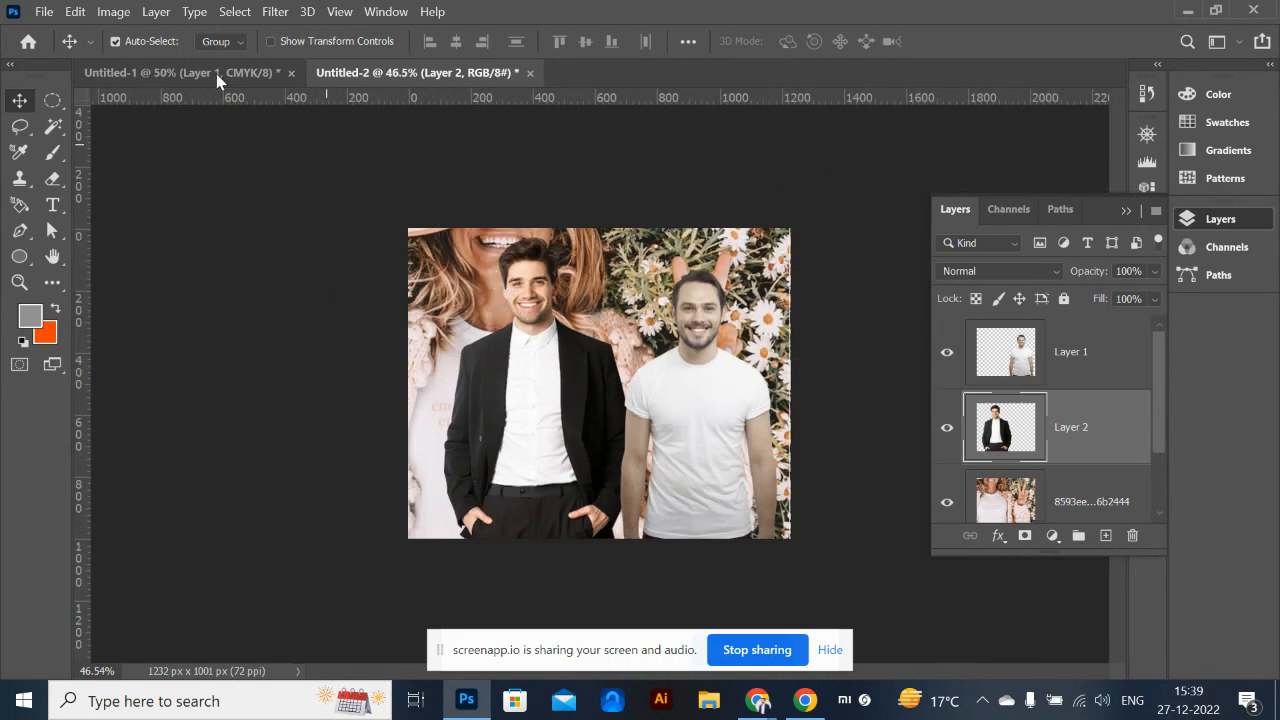
# Return to the Untitled-1 document, deselect the selection and delete the suited man's layer
pyautogui.click(216, 73)
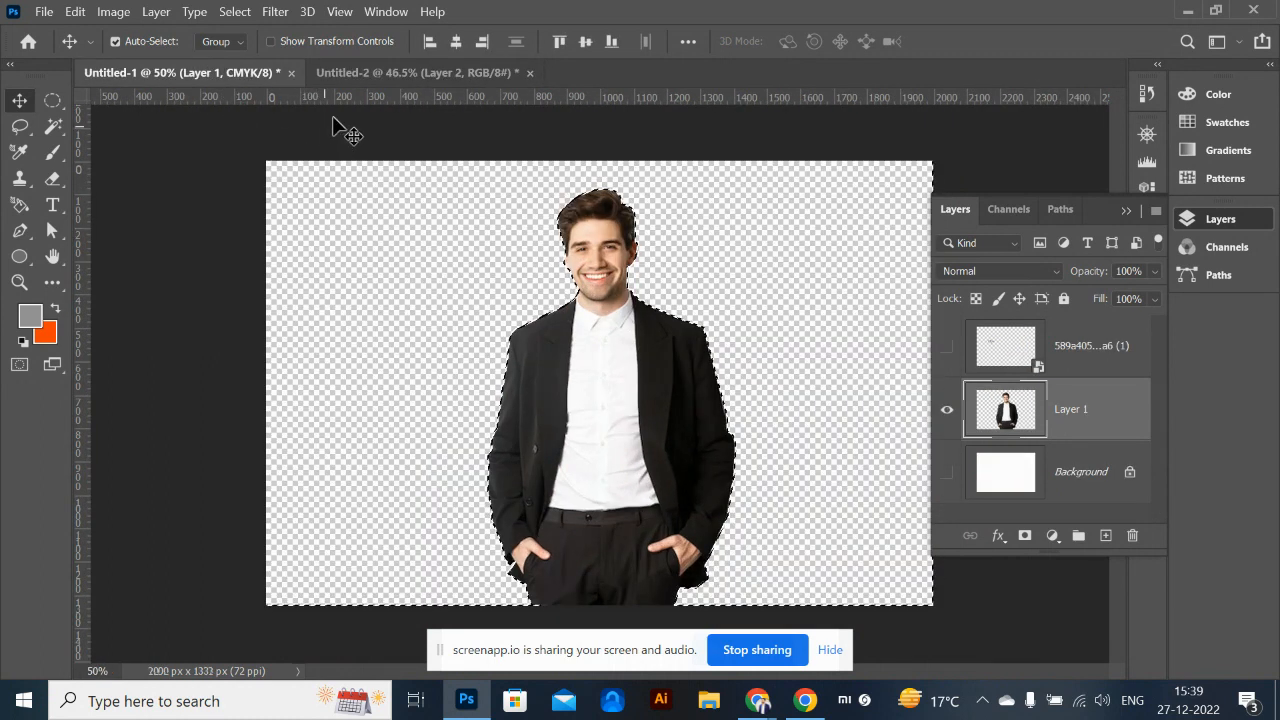
pyautogui.hotkey('ctrl', 'd')
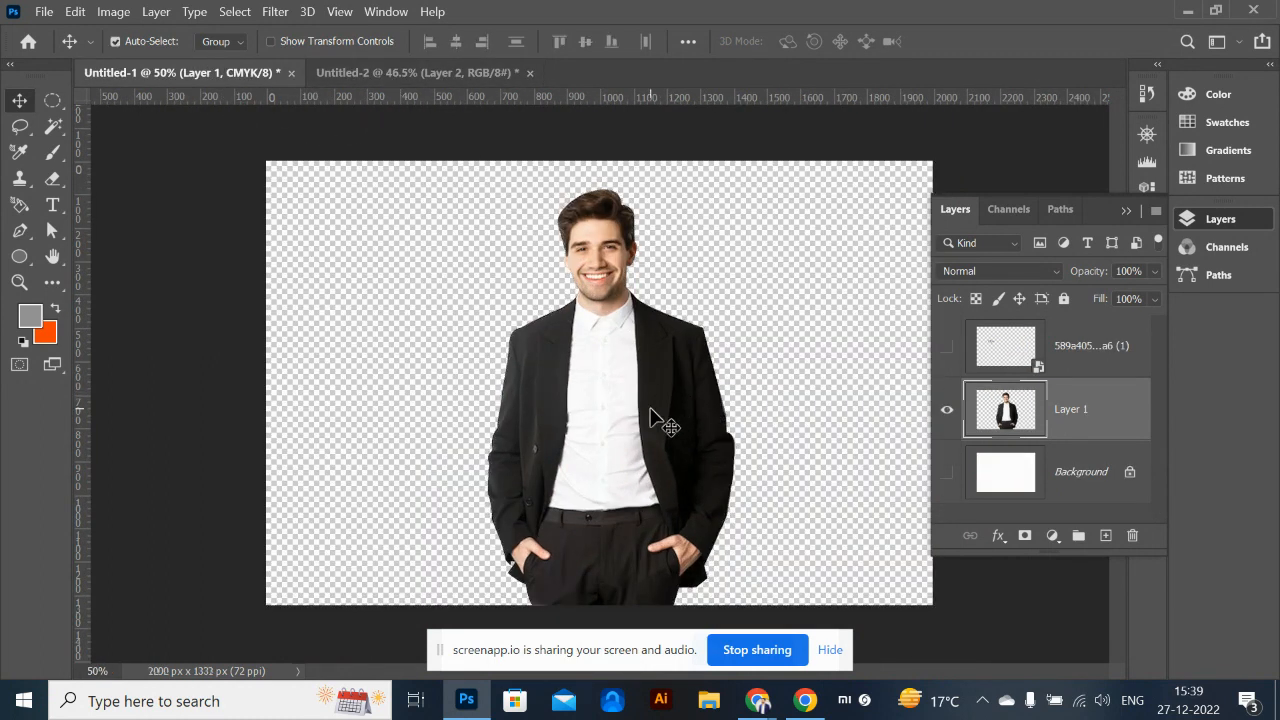
pyautogui.press('Delete')
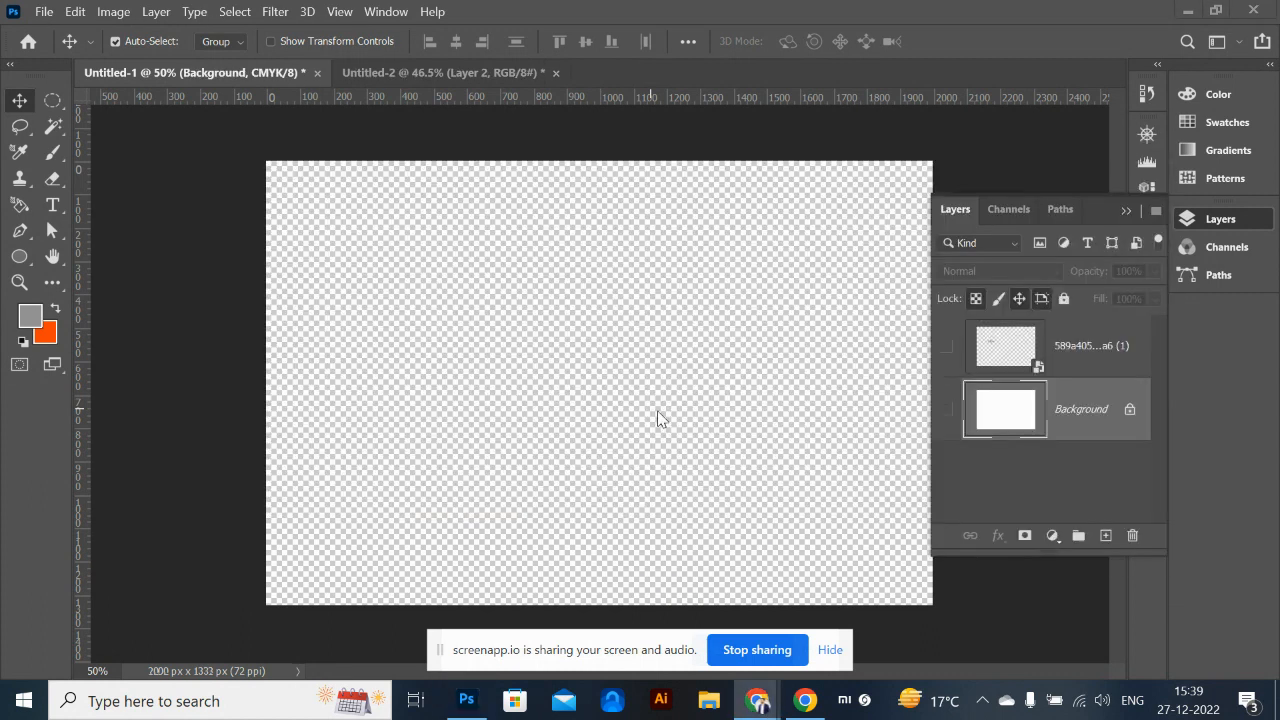
# Switch to Google Chrome and search Google Images for "sofa"
pyautogui.hotkey('alt', 'Tab')
pyautogui.hotkey('alt', 'Tab')
pyautogui.hotkey('alt', 'Tab')
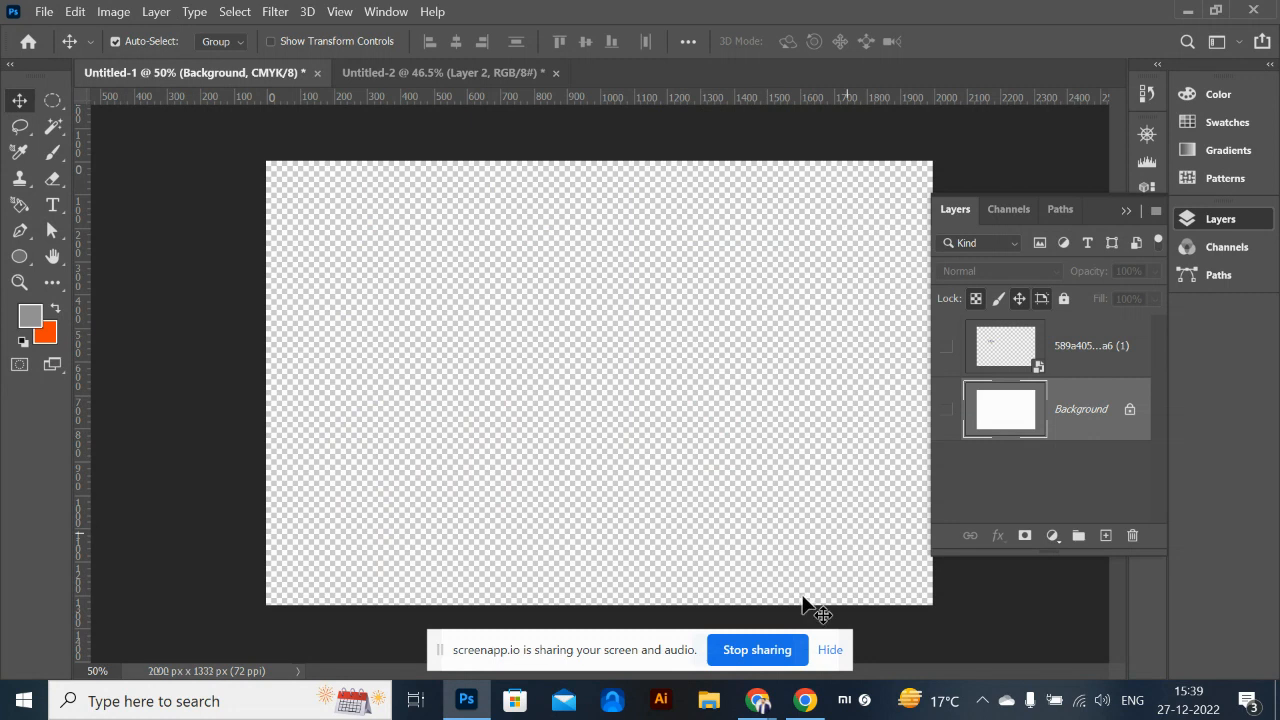
pyautogui.click(805, 700)
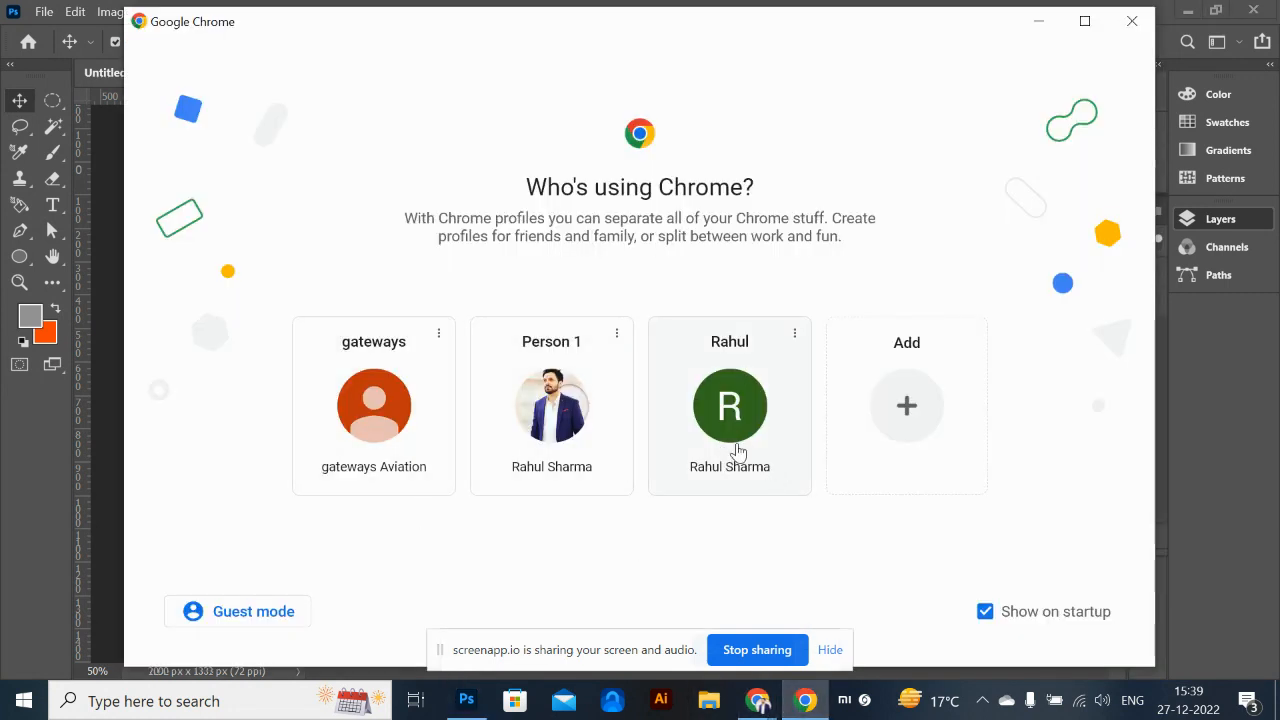
pyautogui.click(503, 431)
pyautogui.click(886, 54)
pyautogui.write('sofa')
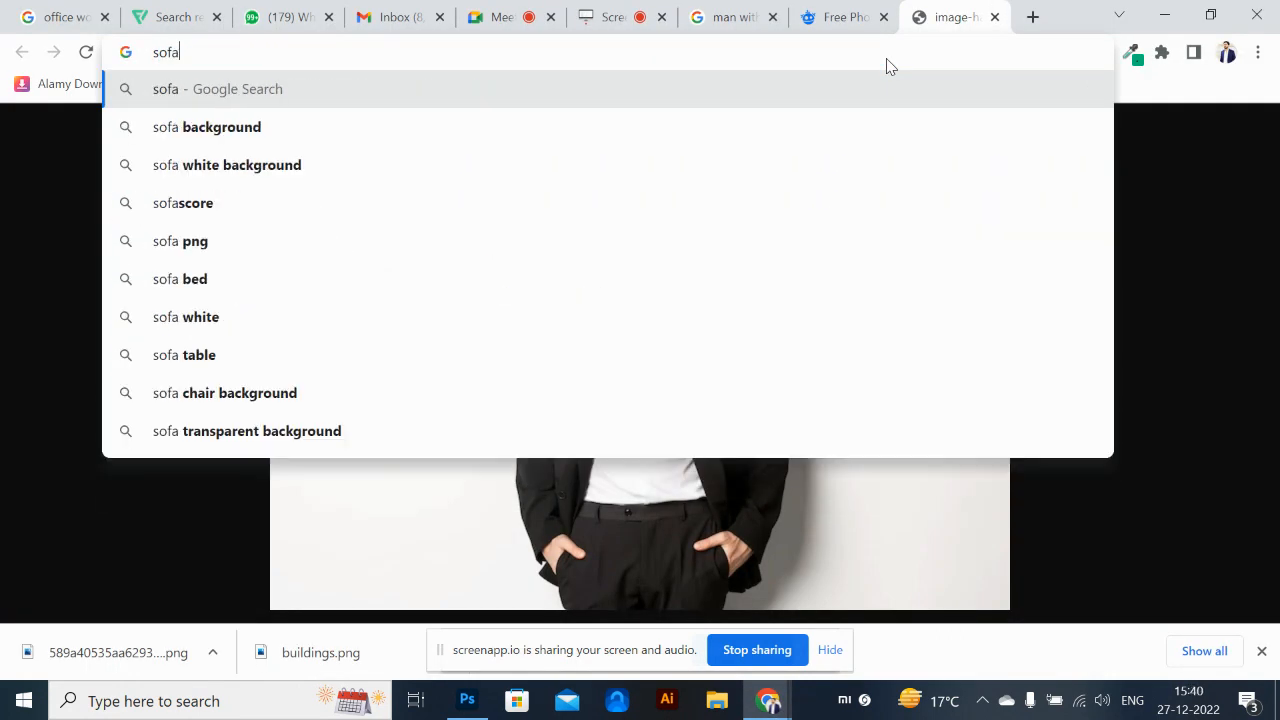
pyautogui.press('Return')
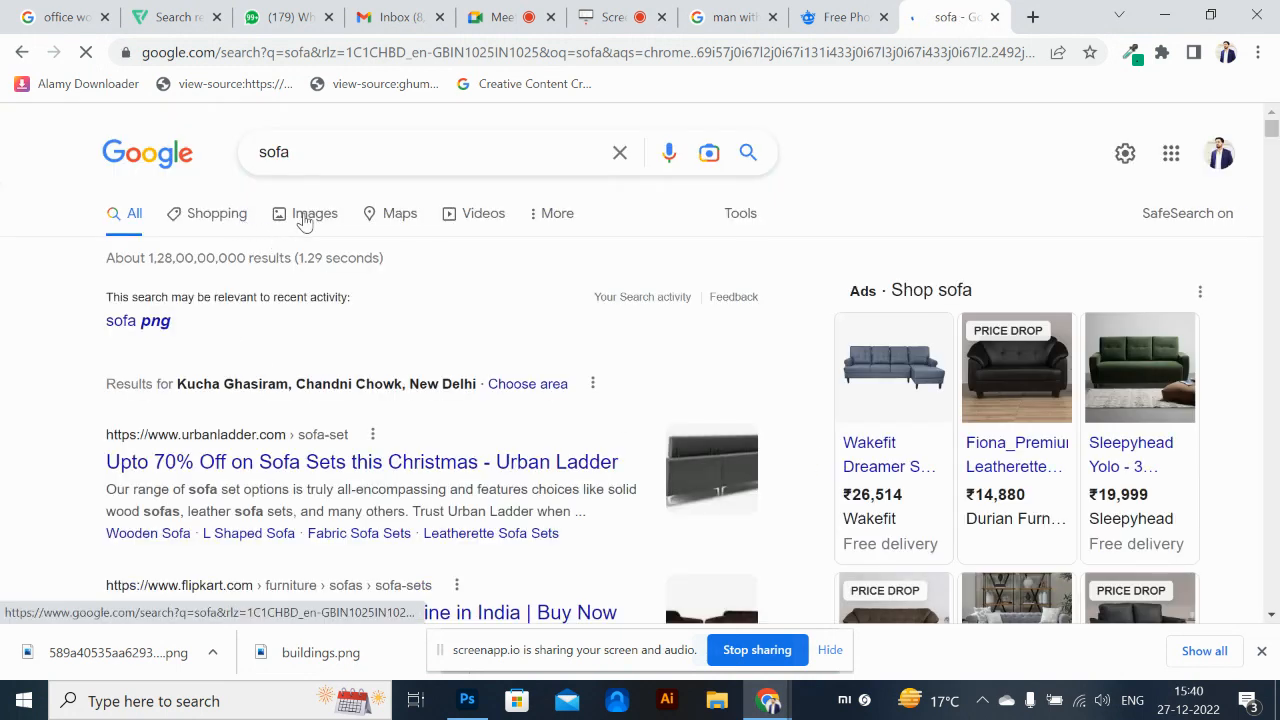
pyautogui.click(310, 218)
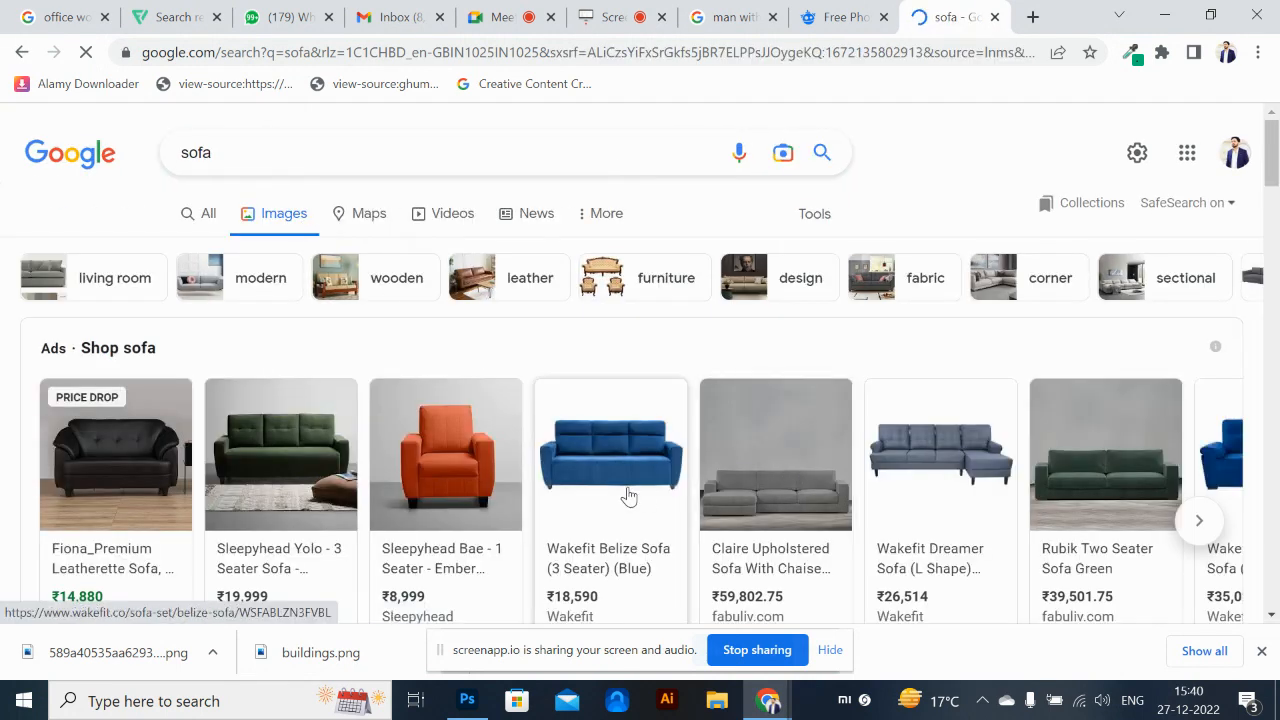
# Pick the Pepperfry Cheshire three-seater velvet sofa in teal blue and open its image in a new browser tab
pyautogui.scroll(-4, 598, 484)
pyautogui.scroll(-3, 455, 420)
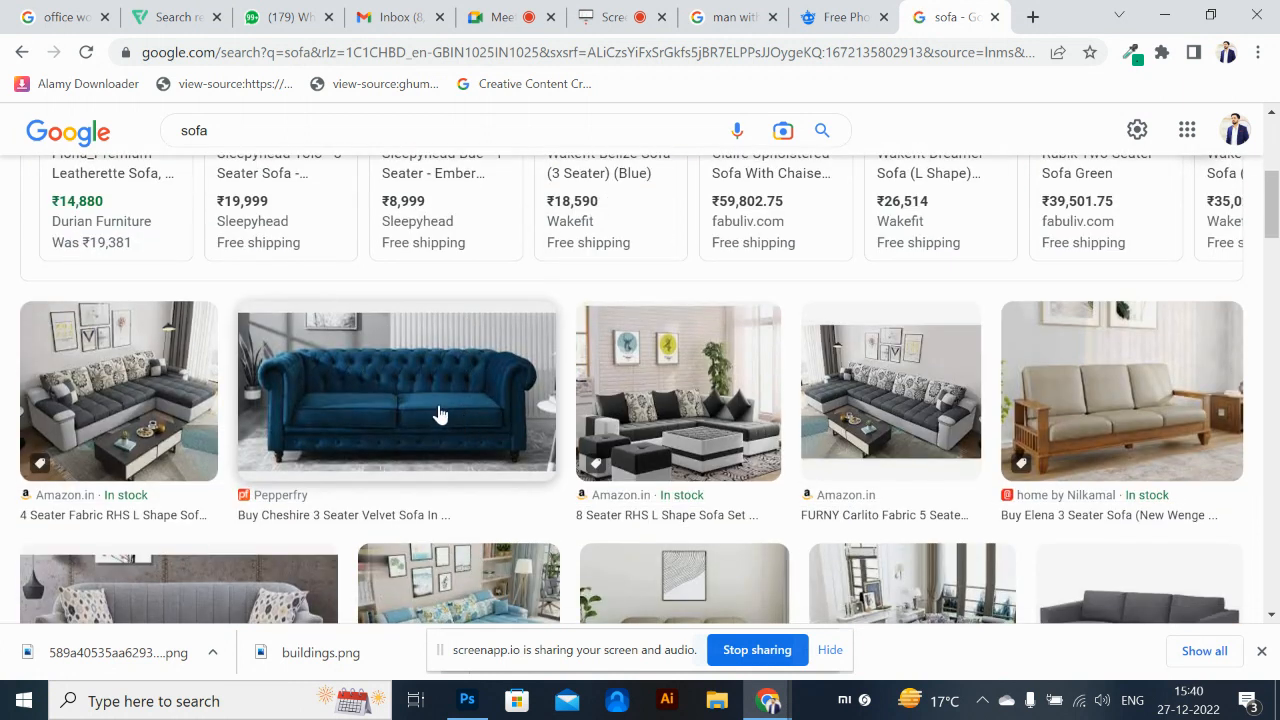
pyautogui.click(440, 414)
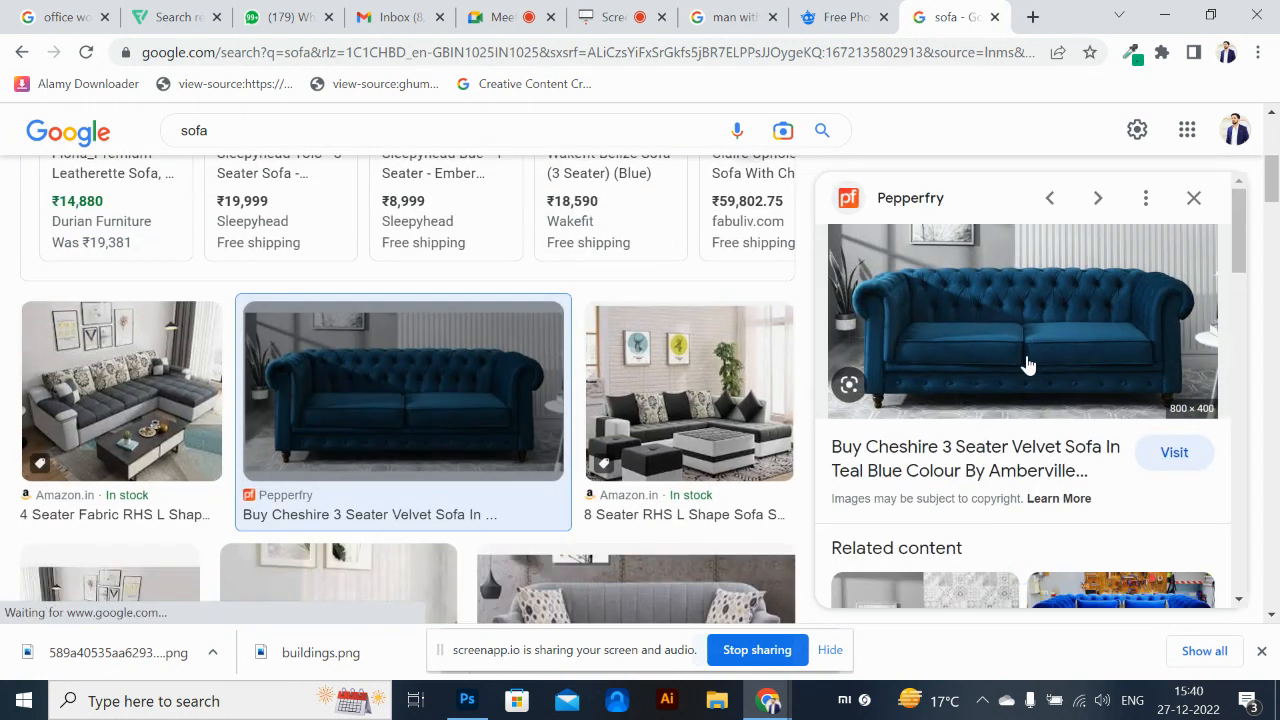
pyautogui.rightClick(1036, 328)
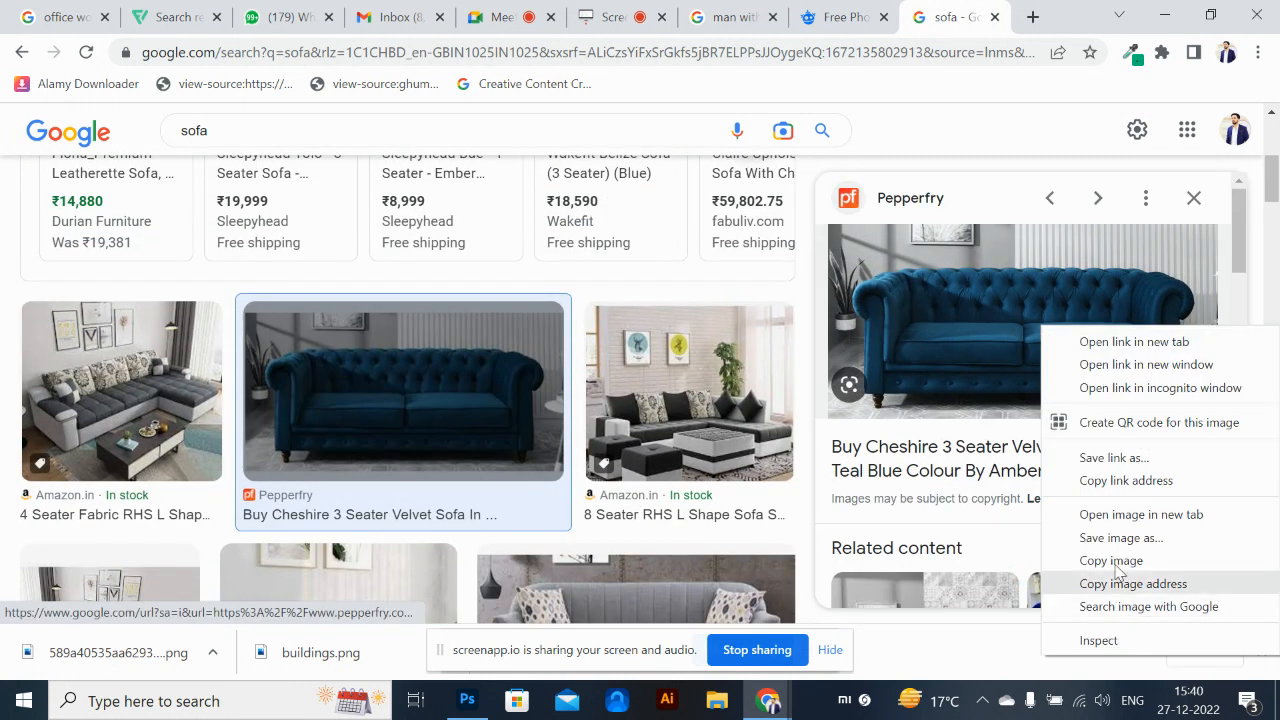
pyautogui.click(1141, 514)
pyautogui.click(960, 17)
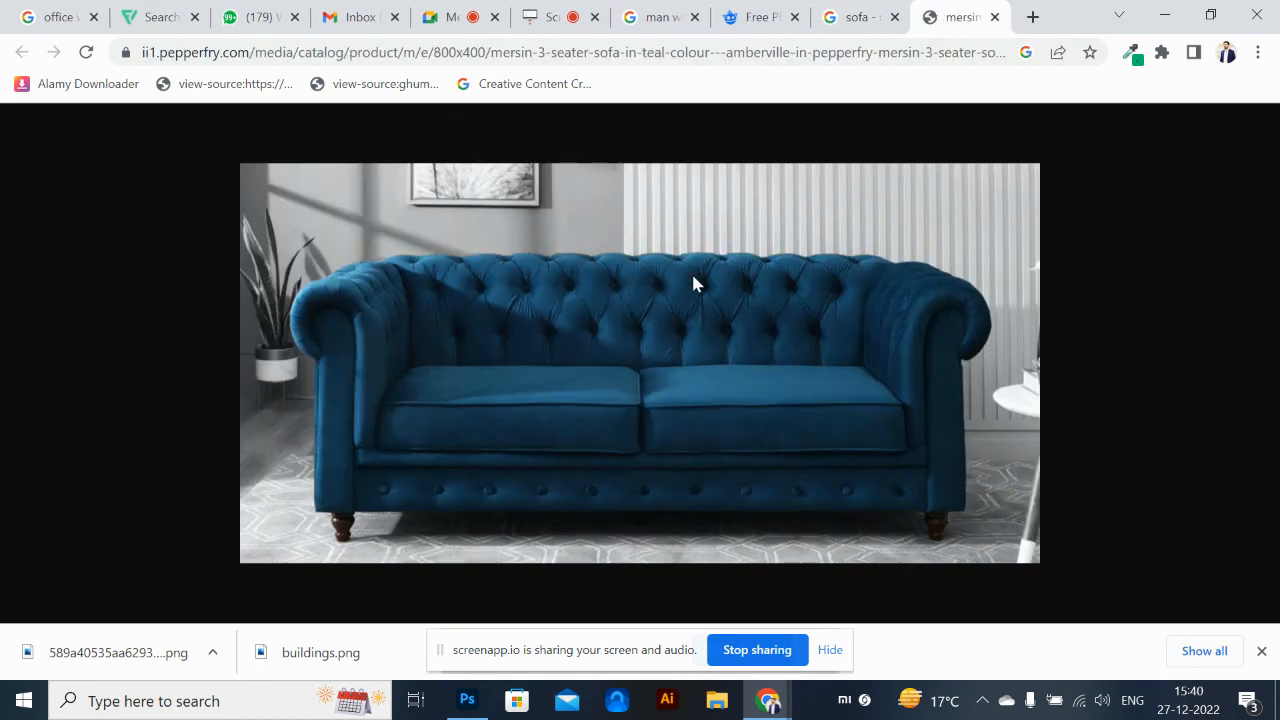
# Copy the teal blue sofa image and switch back to Photoshop
pyautogui.rightClick(652, 345)
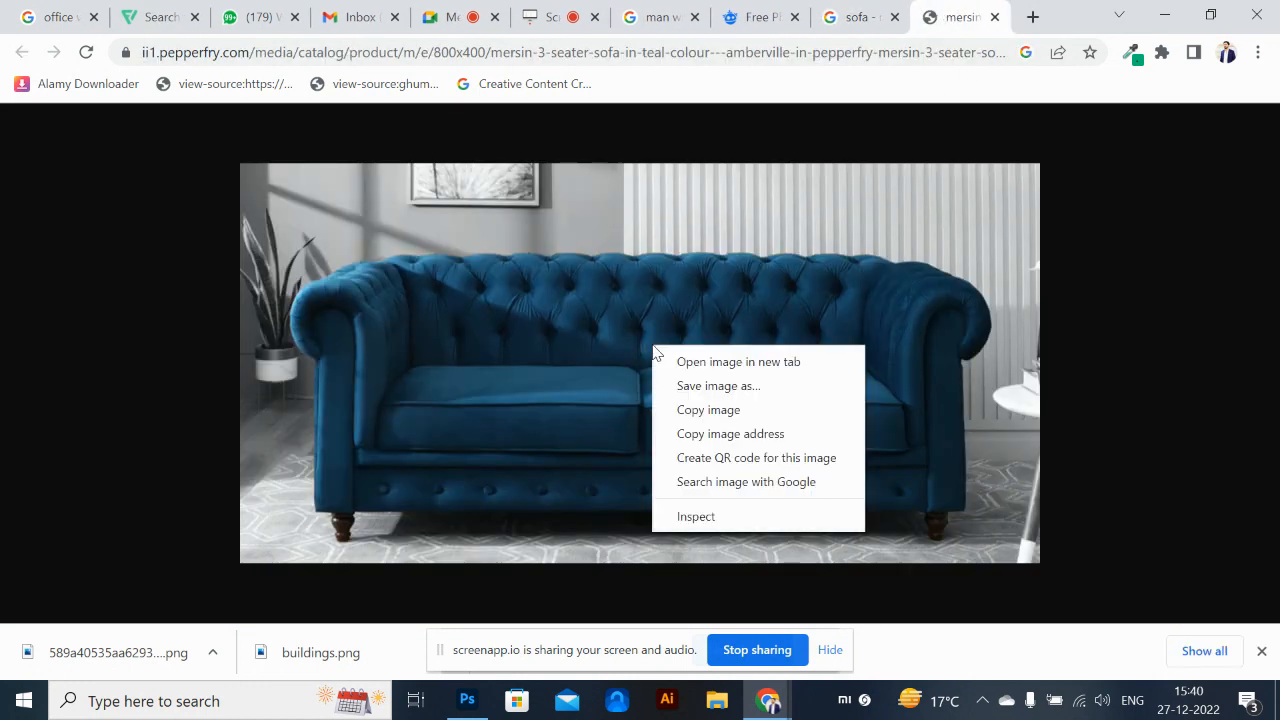
pyautogui.click(744, 415)
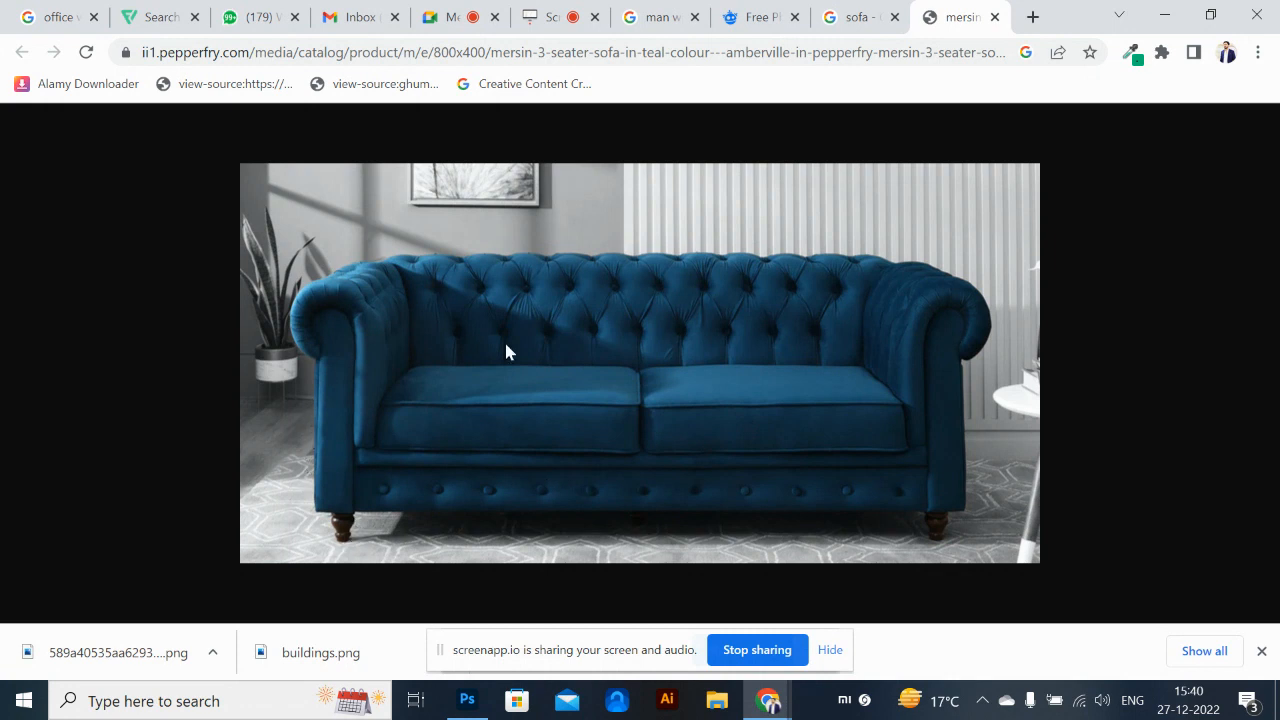
pyautogui.rightClick(768, 360)
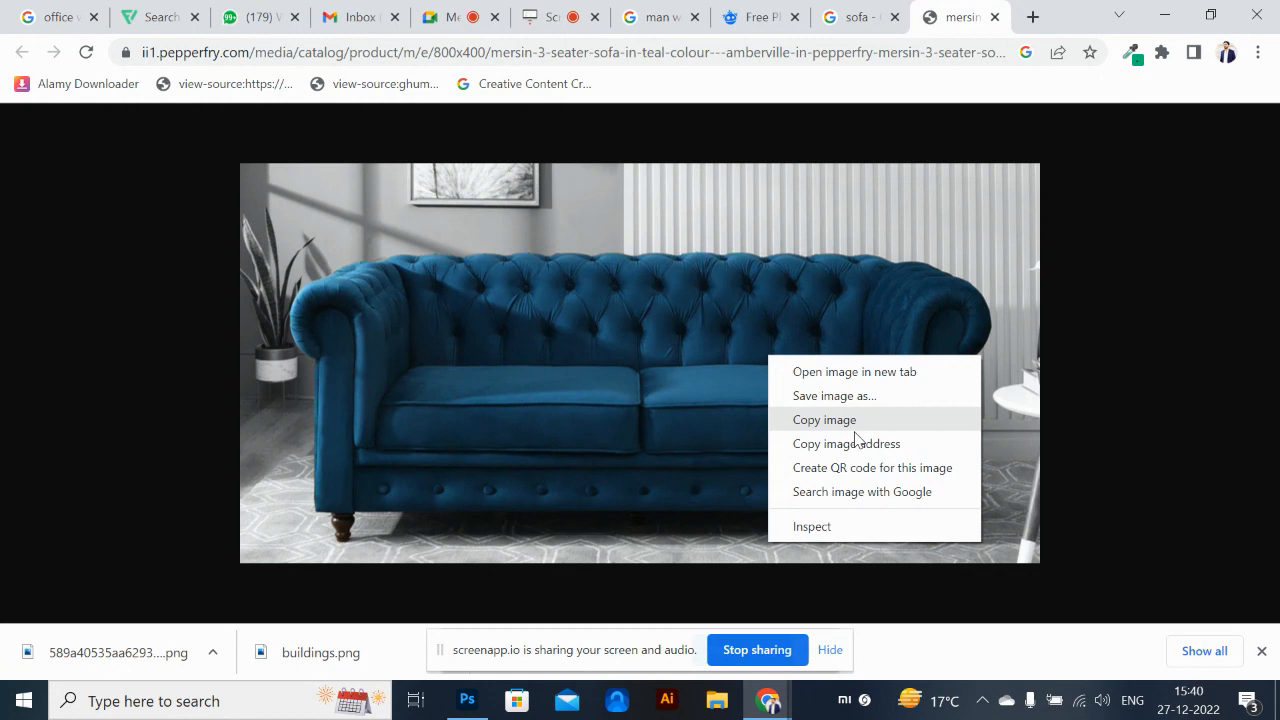
pyautogui.click(850, 418)
pyautogui.hotkey('alt', 'Tab')
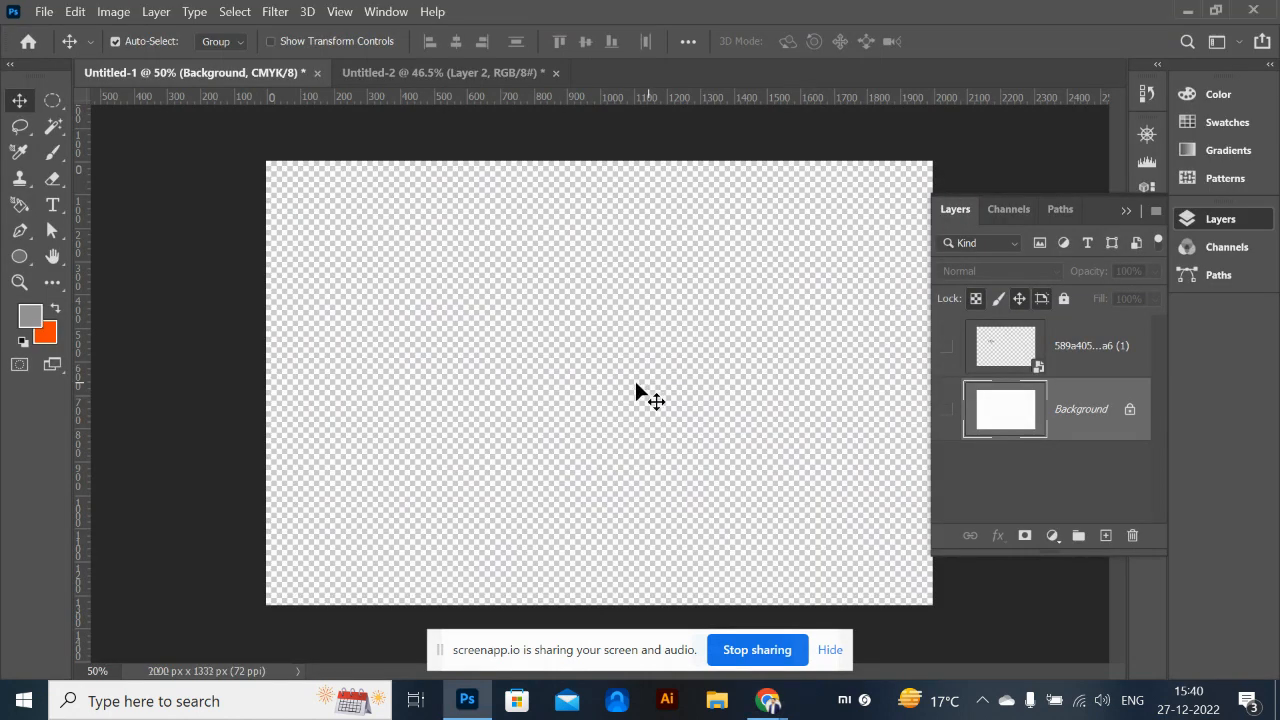
# Create an 800 x 400 px, 72 ppi RGB document from the Clipboard preset and paste the sofa image into it
pyautogui.hotkey('ctrl', 'n')
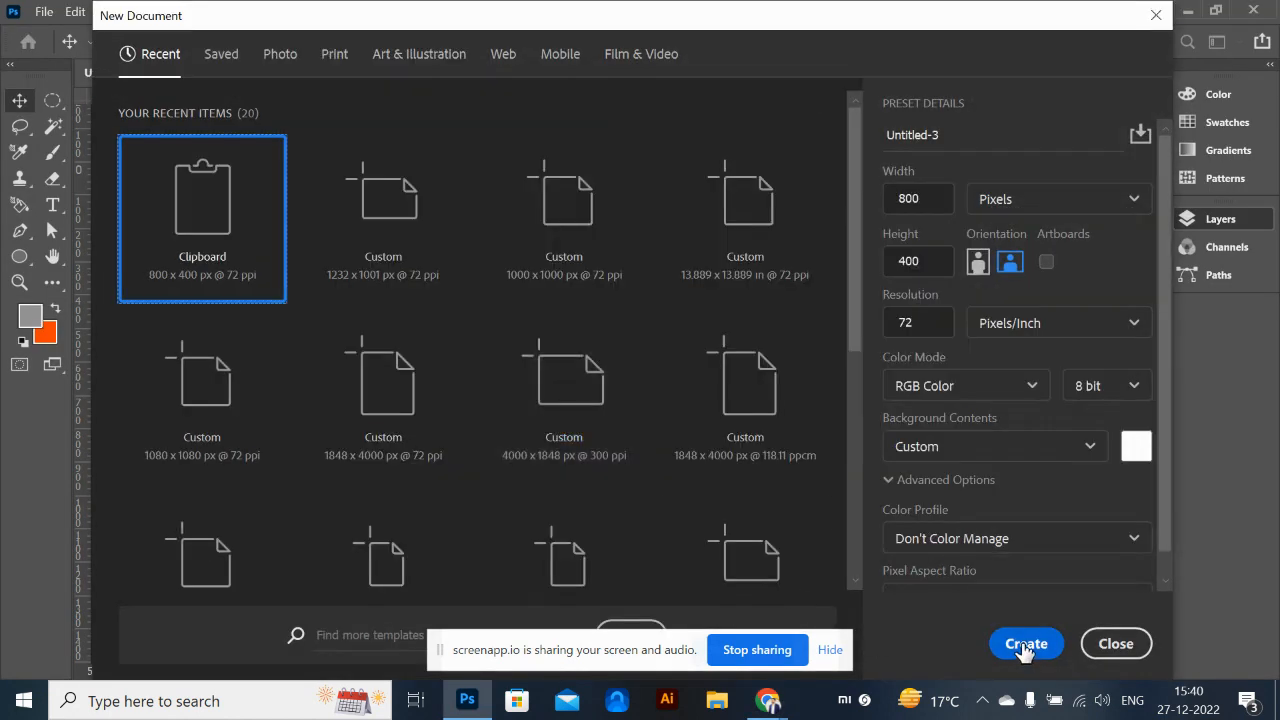
pyautogui.click(1020, 640)
pyautogui.hotkey('ctrl', 'v')
pyautogui.hotkey('ctrl', '0')
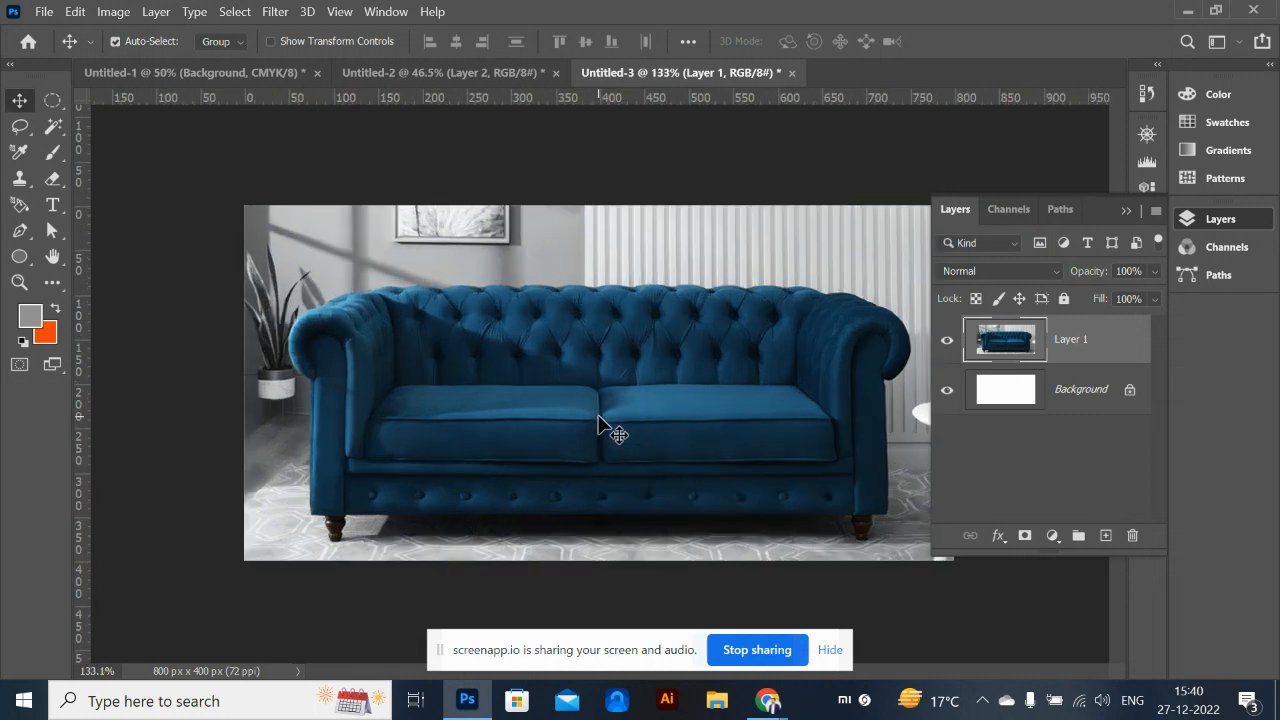
# Select the sofa body with the Object Selection Tool, invert the selection, delete the room around it and deselect
pyautogui.click(53, 126)
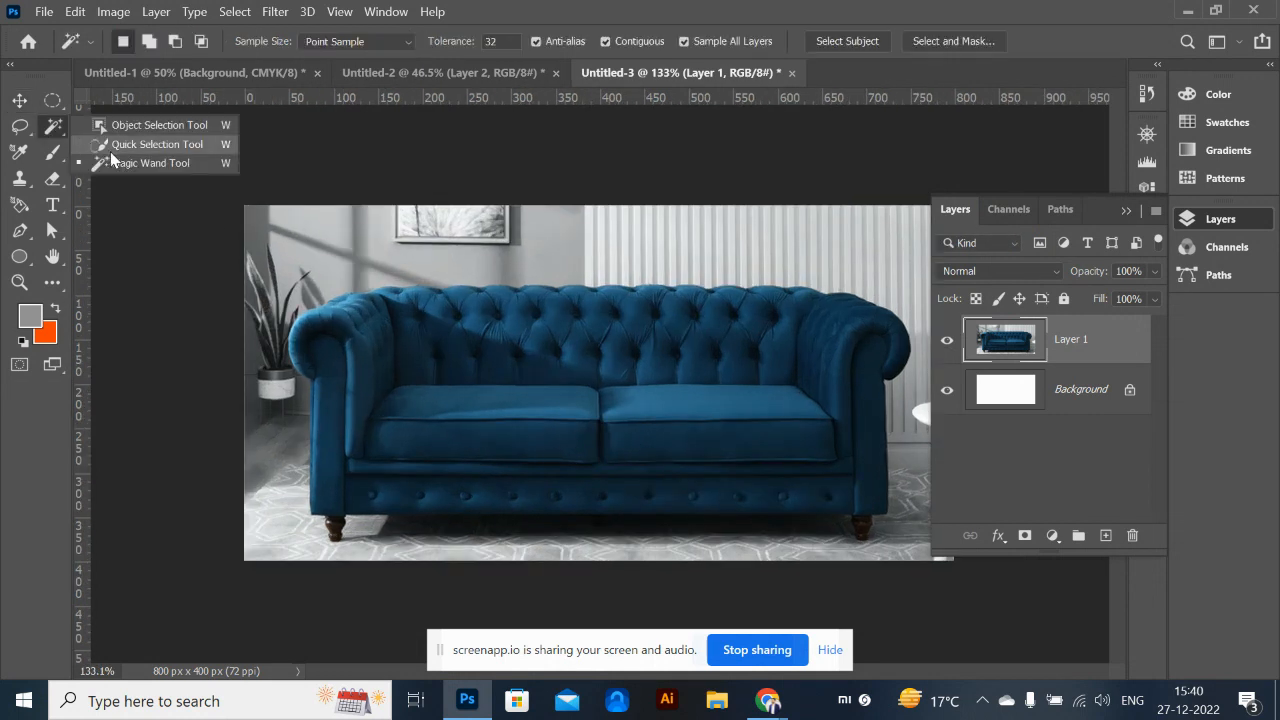
pyautogui.click(146, 120)
pyautogui.moveTo(272, 257); pyautogui.dragTo(884, 547)
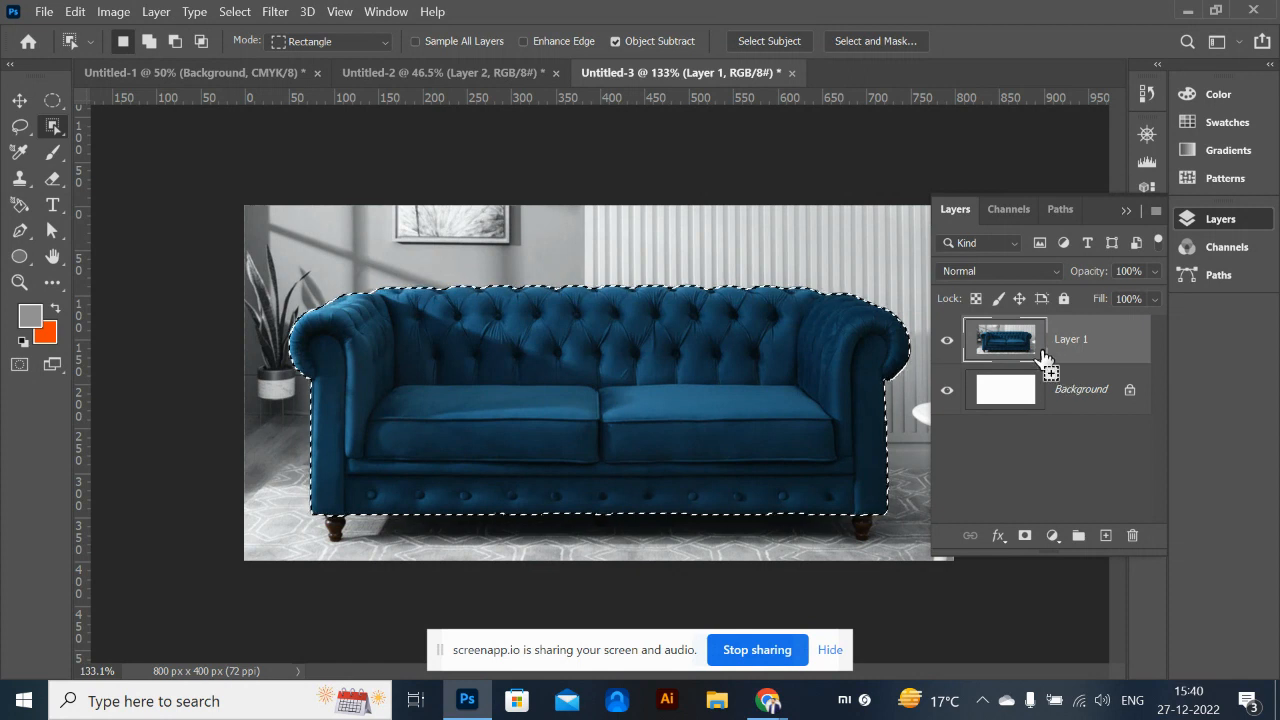
pyautogui.keyDown('ctrl'); pyautogui.click(1010, 342); pyautogui.keyUp('ctrl')
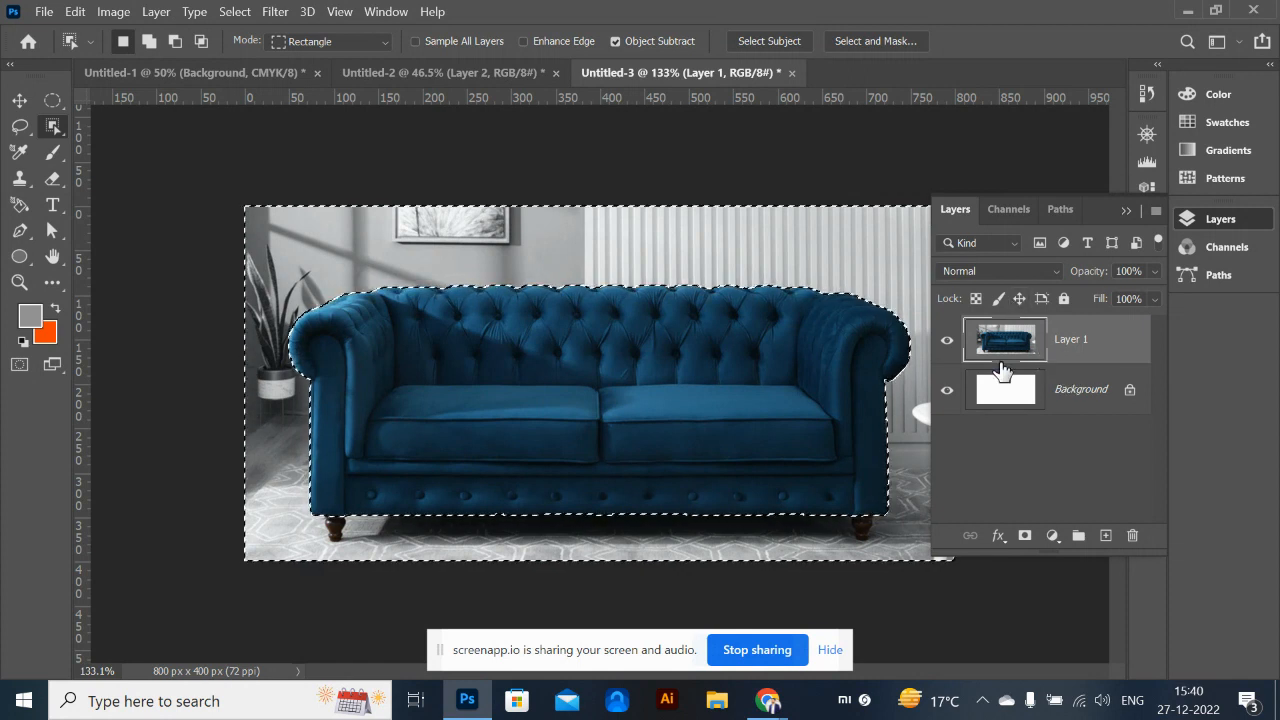
pyautogui.press('Delete')
pyautogui.hotkey('ctrl', 'd')
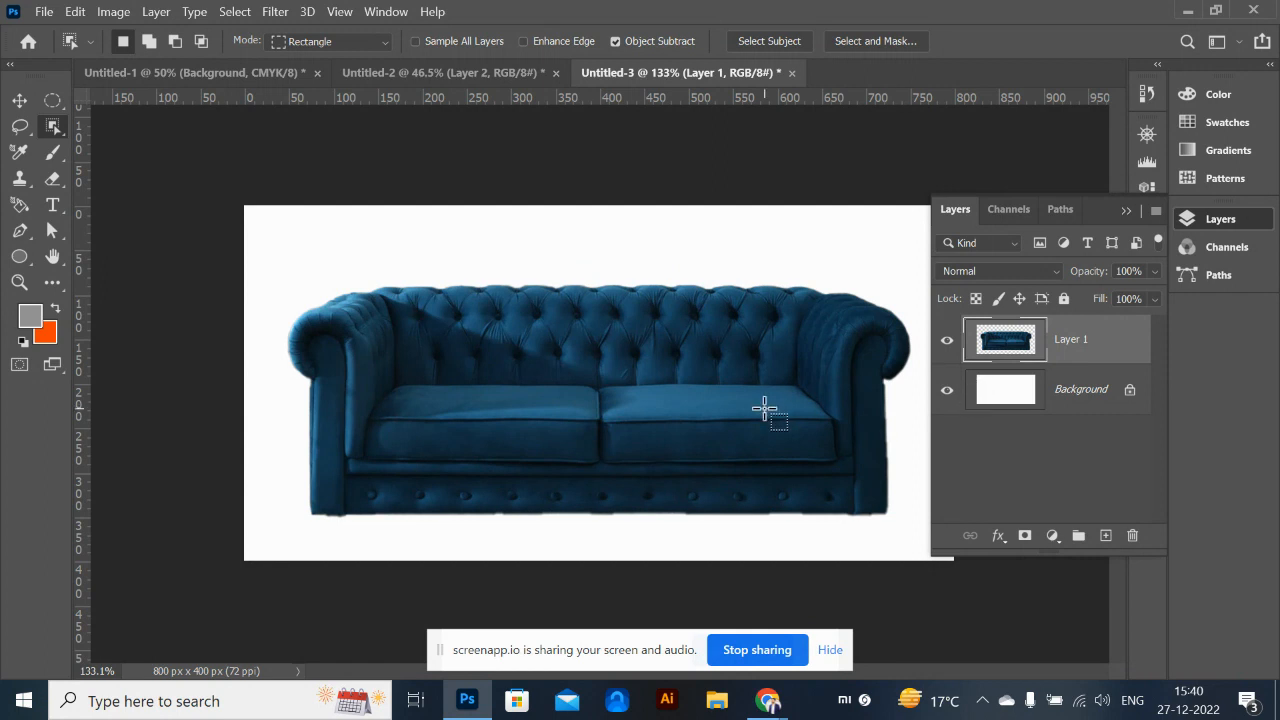
# Copy the original sofa image from Chrome again and paste it as a new layer above the cut-out sofa in Photoshop
pyautogui.keyDown('ctrl'); pyautogui.click(972, 390); pyautogui.keyUp('ctrl')
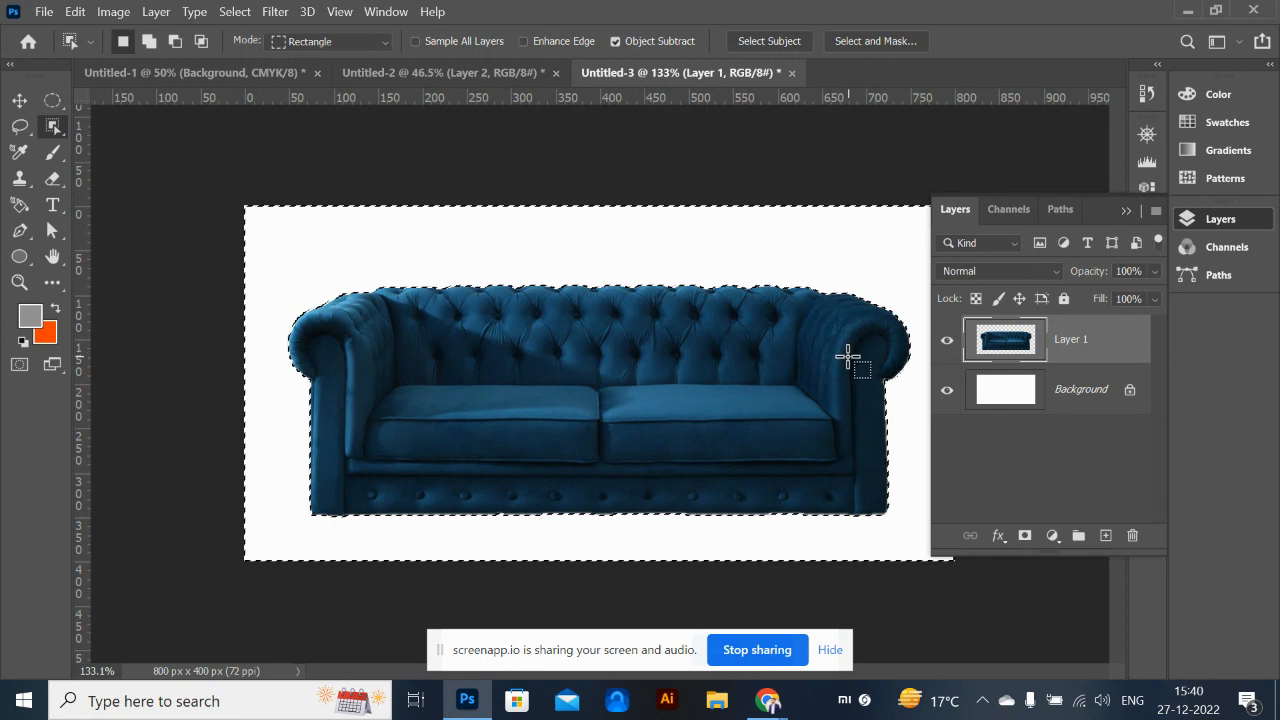
pyautogui.hotkey('alt', 'Tab')
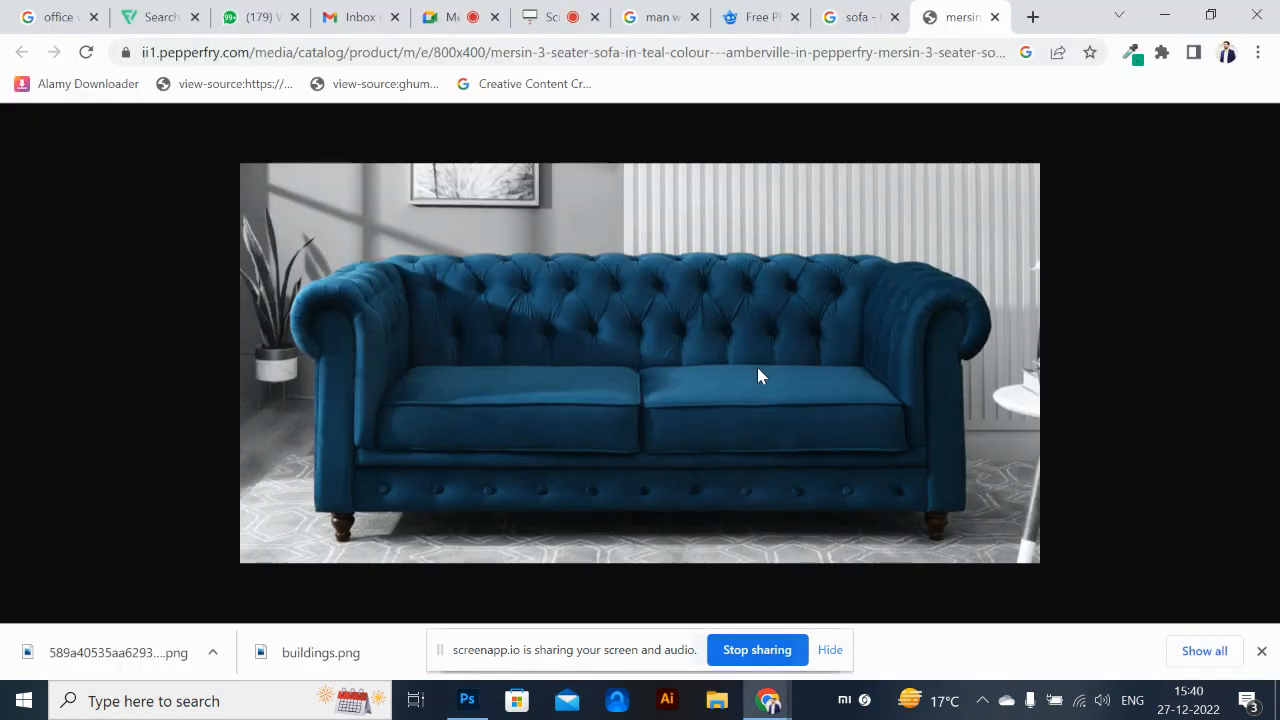
pyautogui.rightClick(611, 333)
pyautogui.click(712, 396)
pyautogui.hotkey('alt', 'Tab')
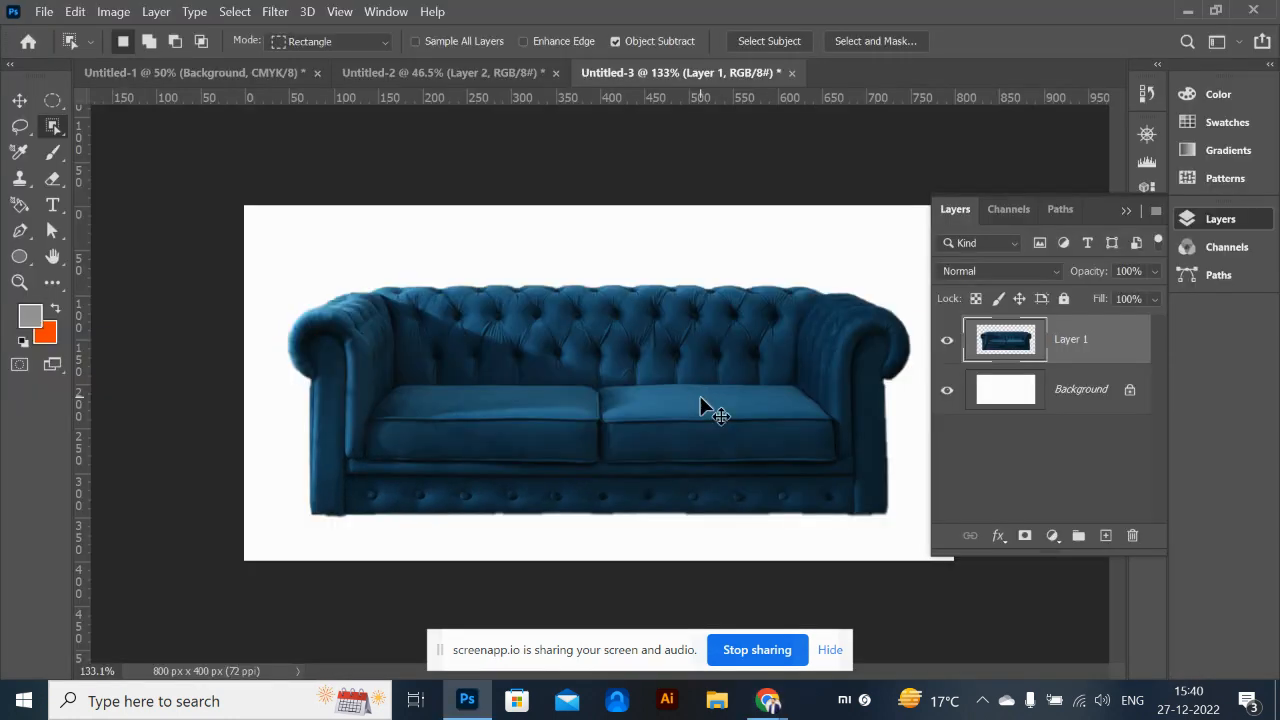
pyautogui.hotkey('ctrl', 'v')
# Select both wooden front legs of the sofa on Layer 2 with the Object Selection Tool, adding the second to the first
pyautogui.scroll(5, 493, 531)
pyautogui.moveTo(300, 543); pyautogui.dragTo(440, 288)
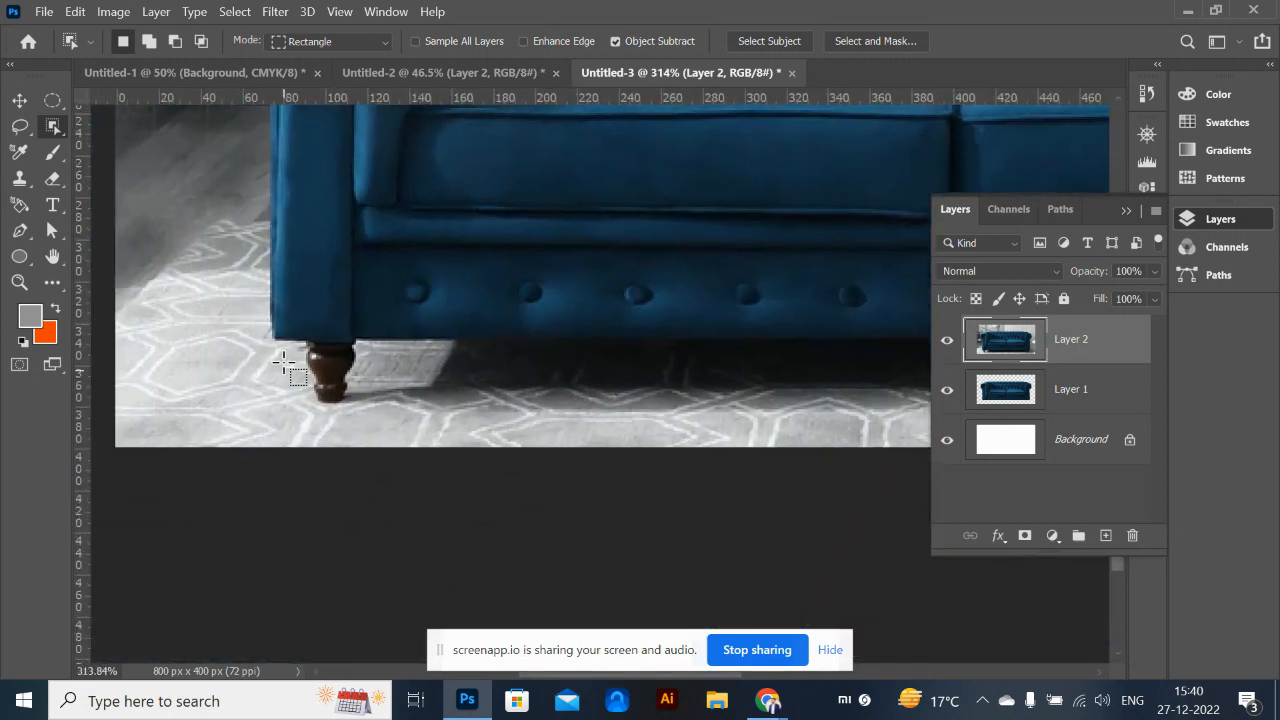
pyautogui.moveTo(264, 320); pyautogui.dragTo(395, 462)
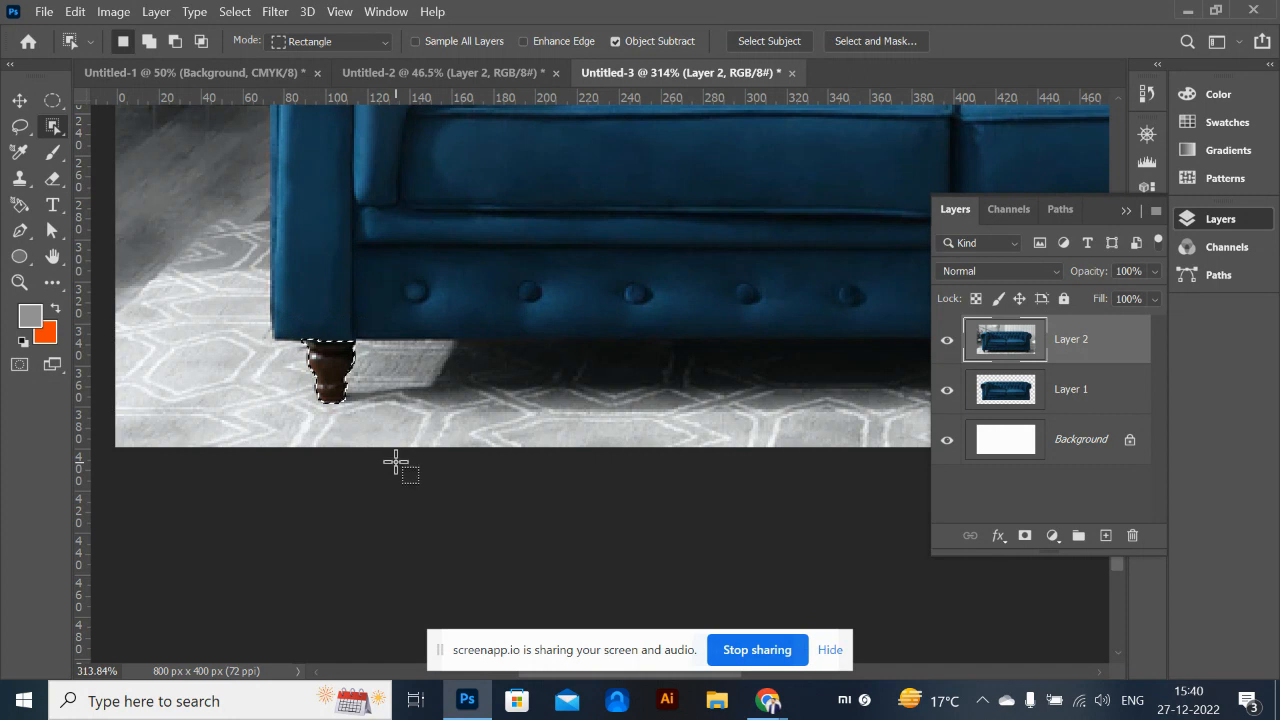
pyautogui.moveTo(597, 387); pyautogui.dragTo(223, 369)
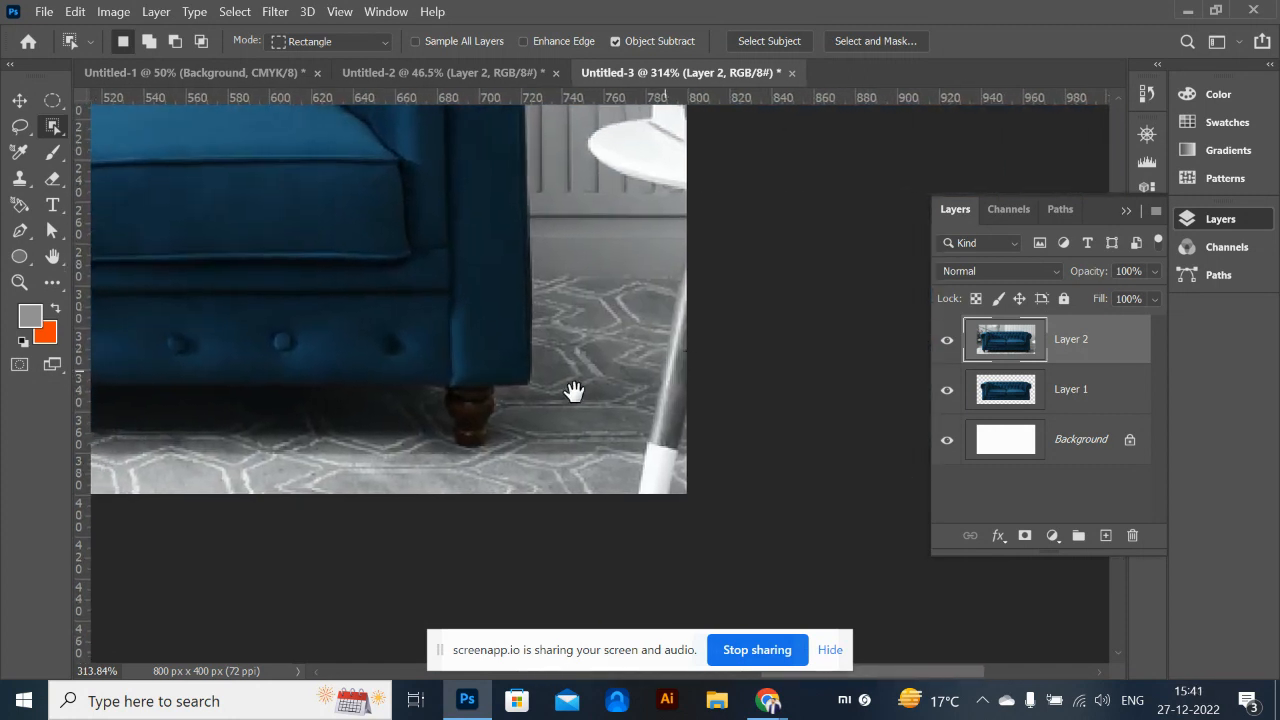
pyautogui.moveTo(420, 369); pyautogui.dragTo(541, 485)
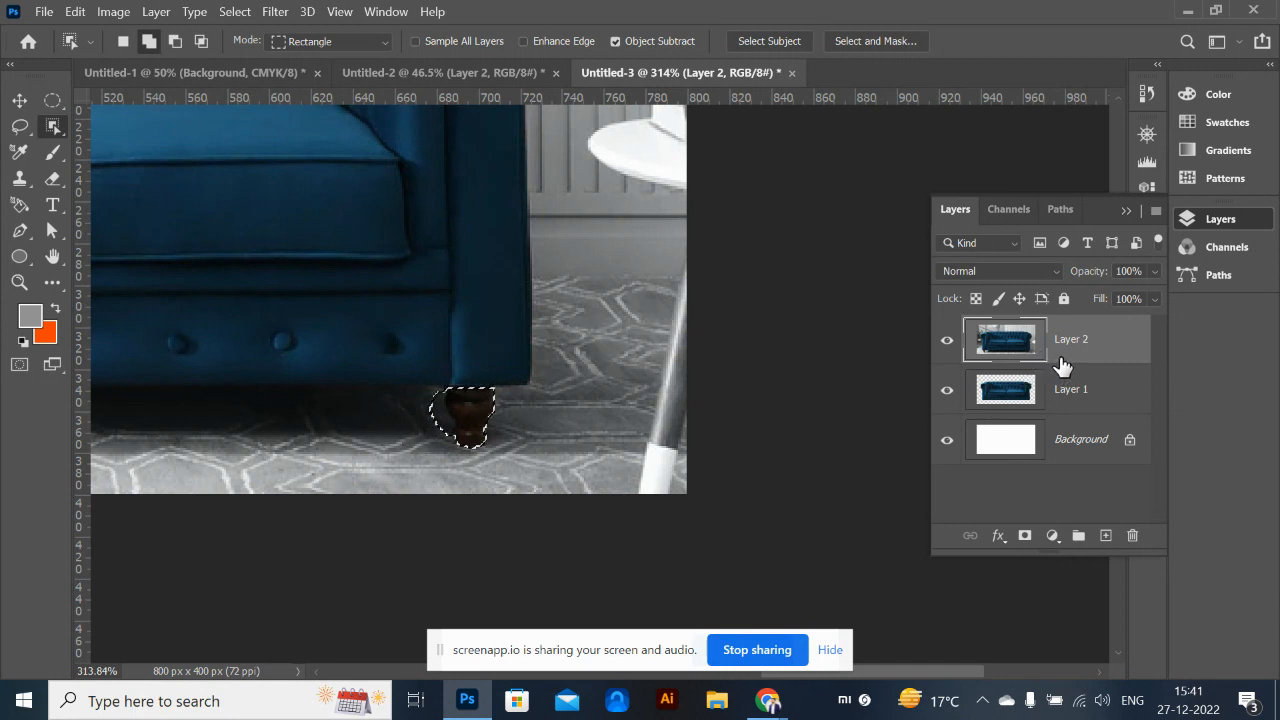
# Invert the leg selection and delete the rest of Layer 2, leaving only the two sofa legs on it
pyautogui.hotkey('ctrl', 'j')
pyautogui.hotkey('ctrl', 'z')
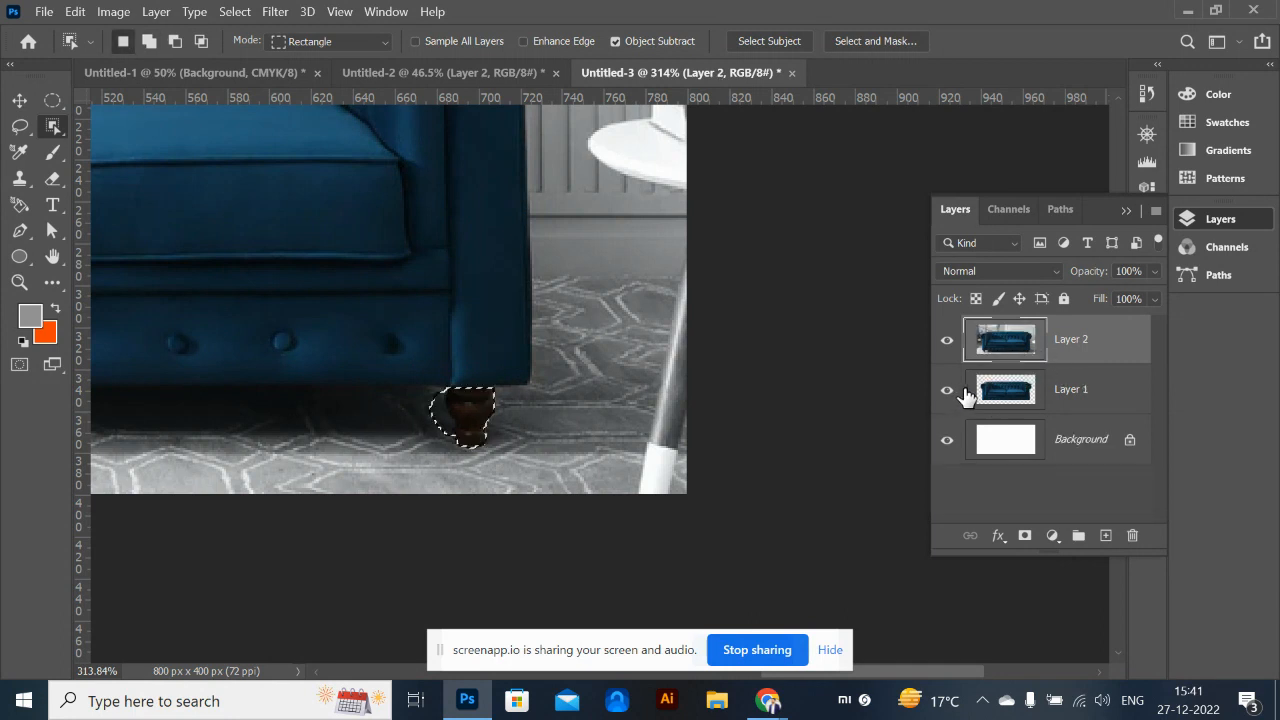
pyautogui.scroll(-2, 622, 377)
pyautogui.hscroll(4, 610, 375)
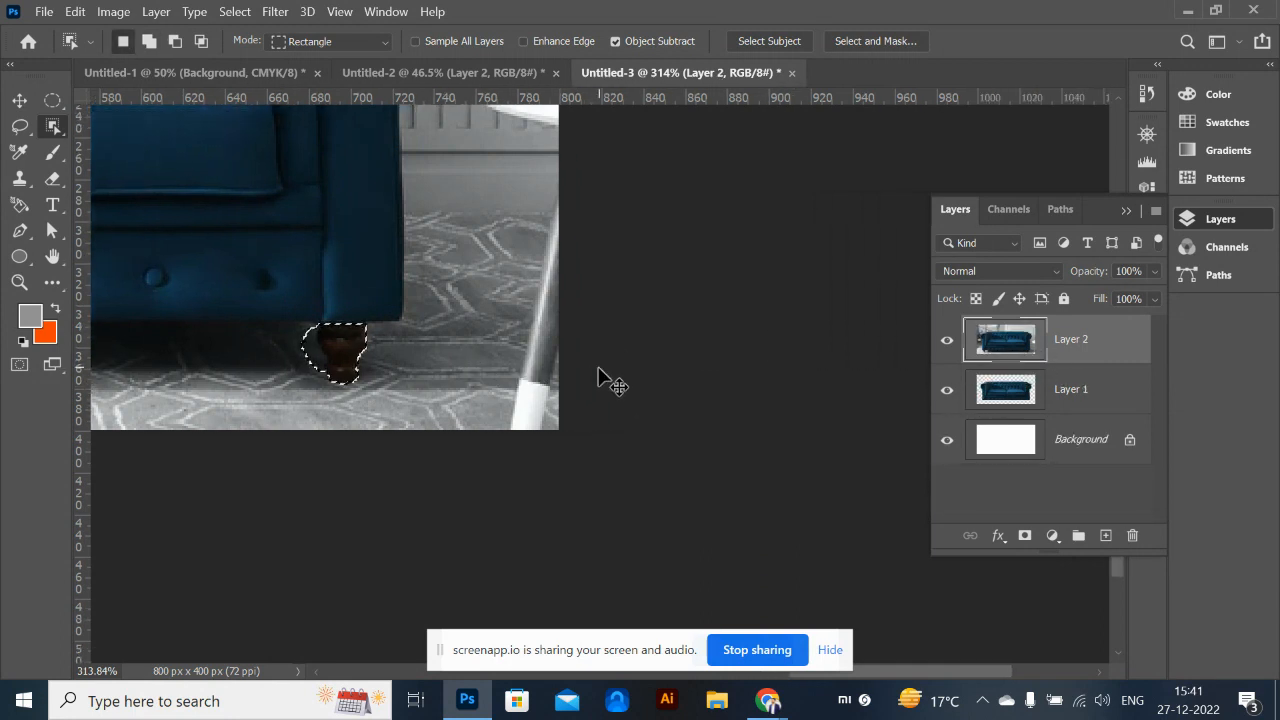
pyautogui.scroll(-4, 494, 363)
pyautogui.hotkey('ctrl', 'shift', 'i')
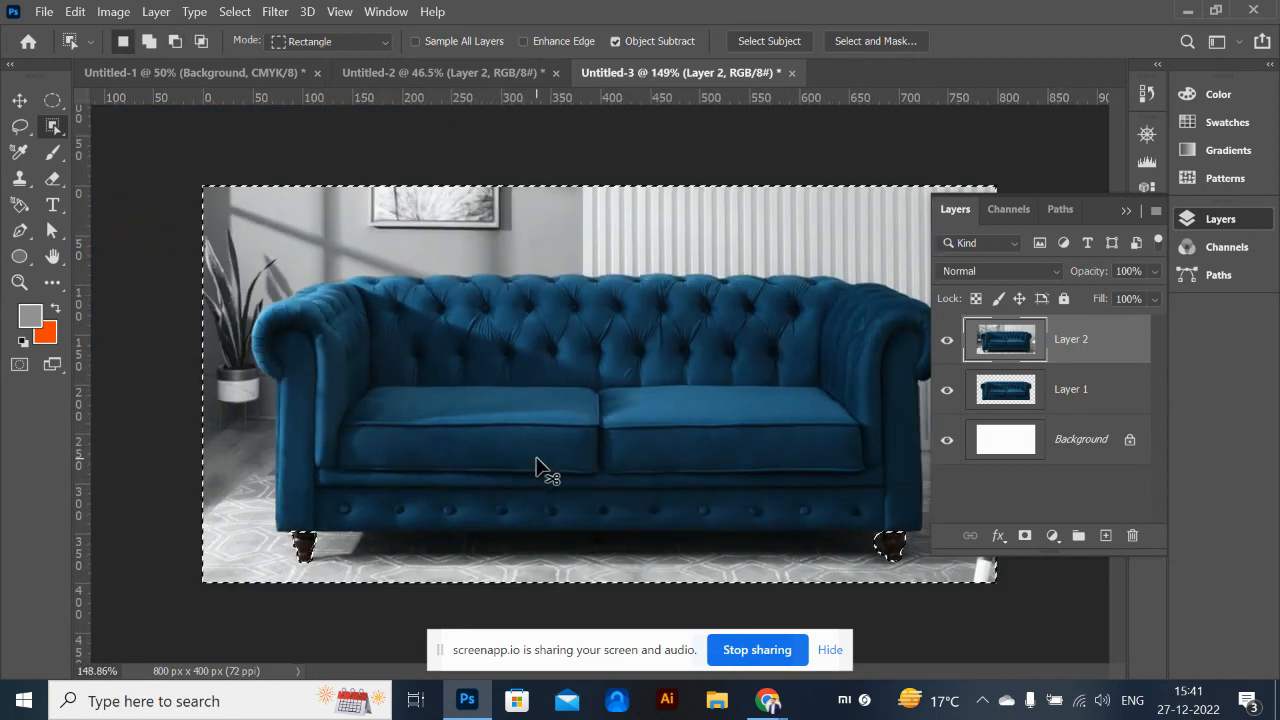
pyautogui.press('Delete')
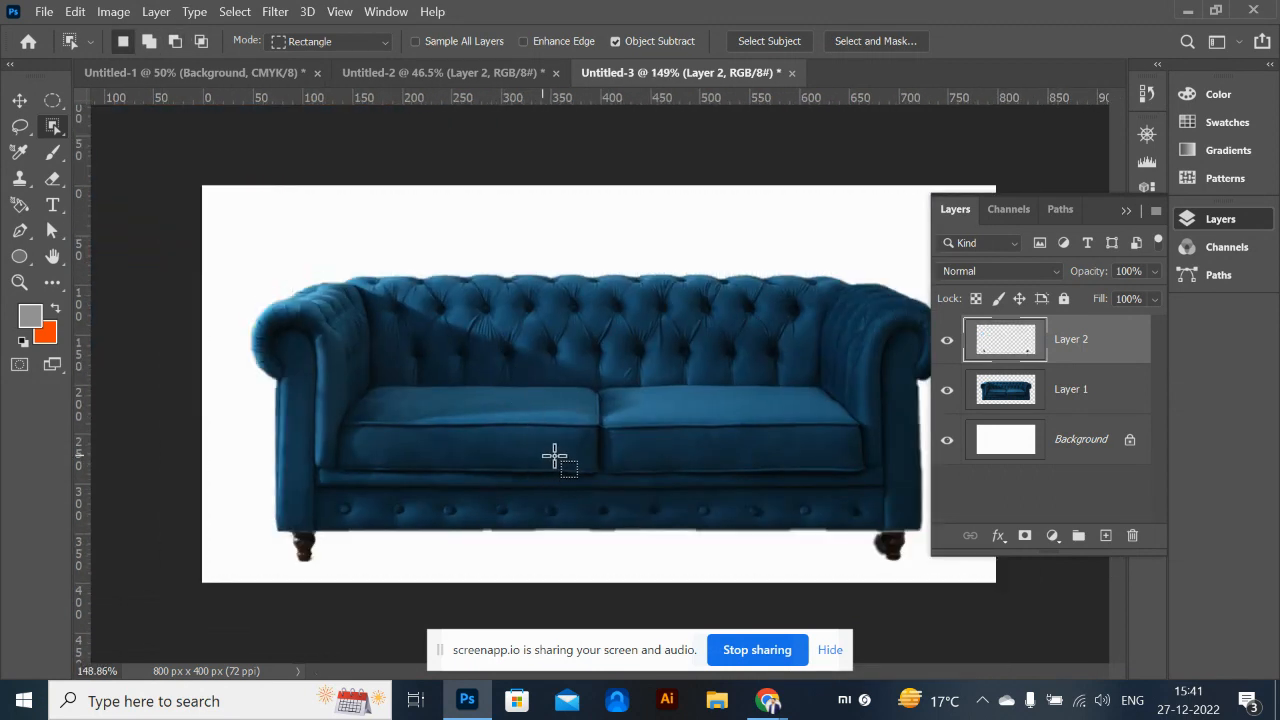
pyautogui.scroll(2, 760, 508)
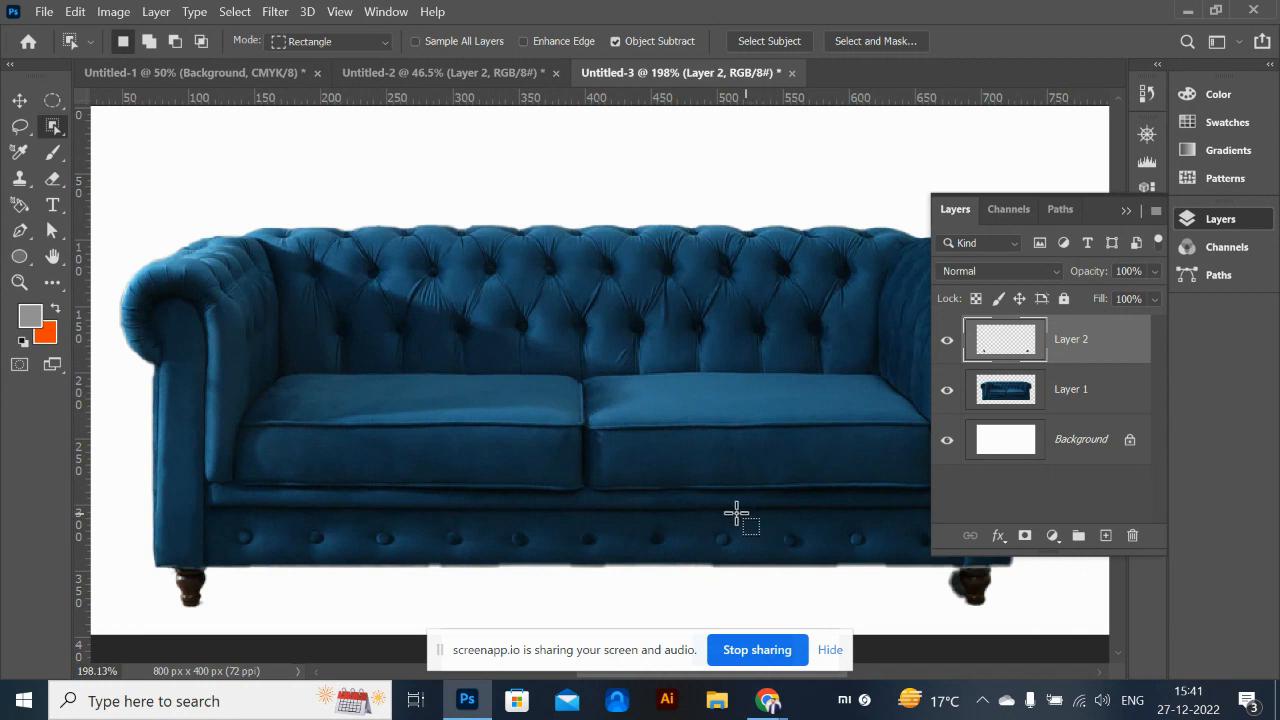
pyautogui.scroll(-2, 651, 482)
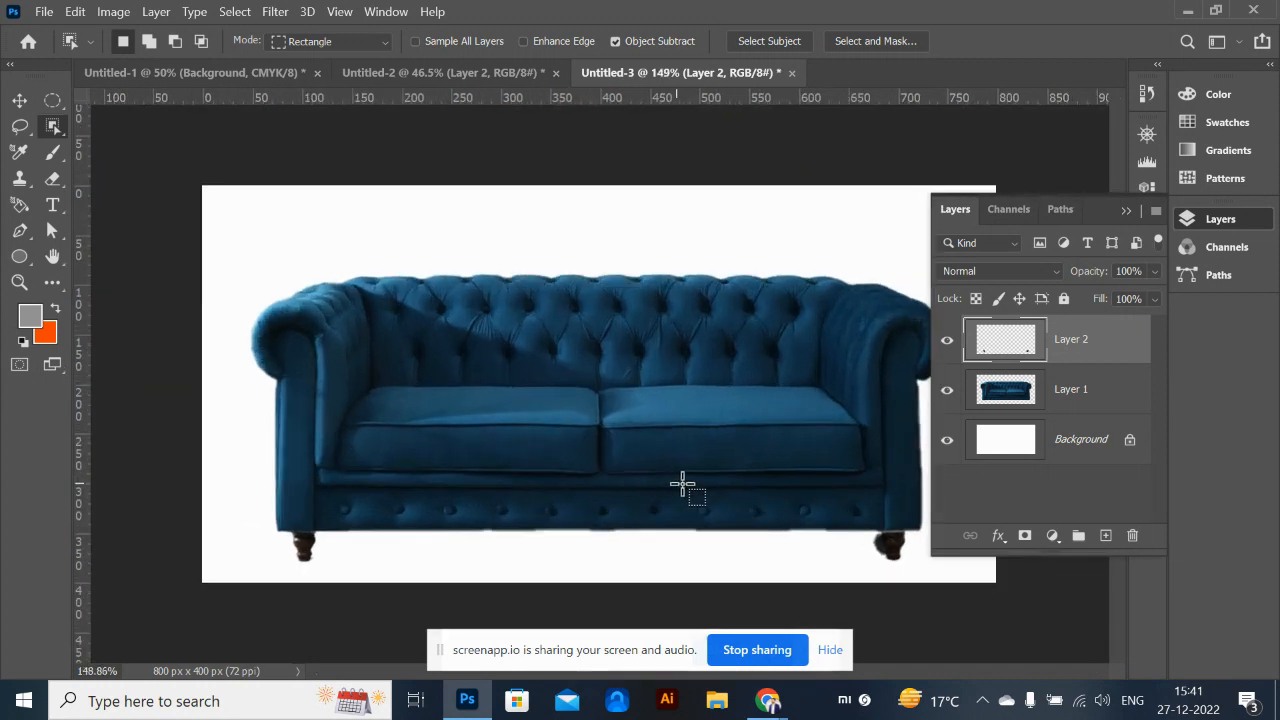
pyautogui.scroll(4, 688, 482)
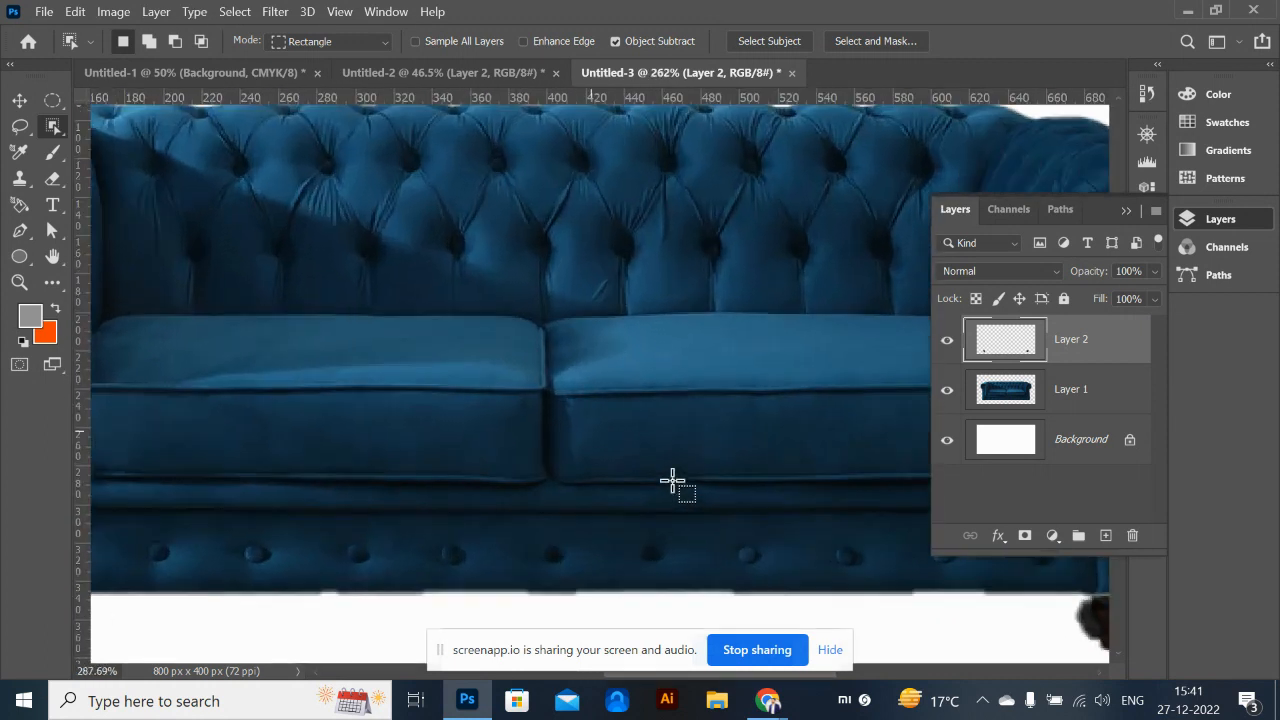
pyautogui.scroll(-2, 675, 480)
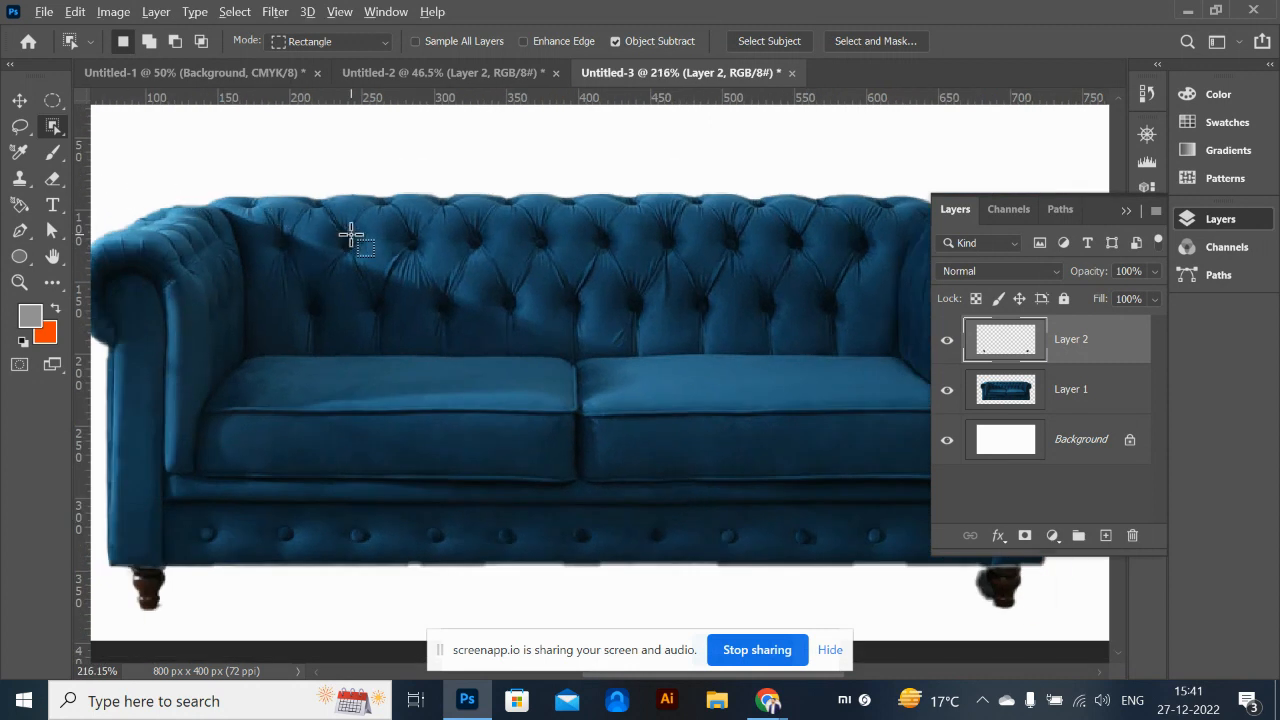
pyautogui.scroll(-3, 351, 236)
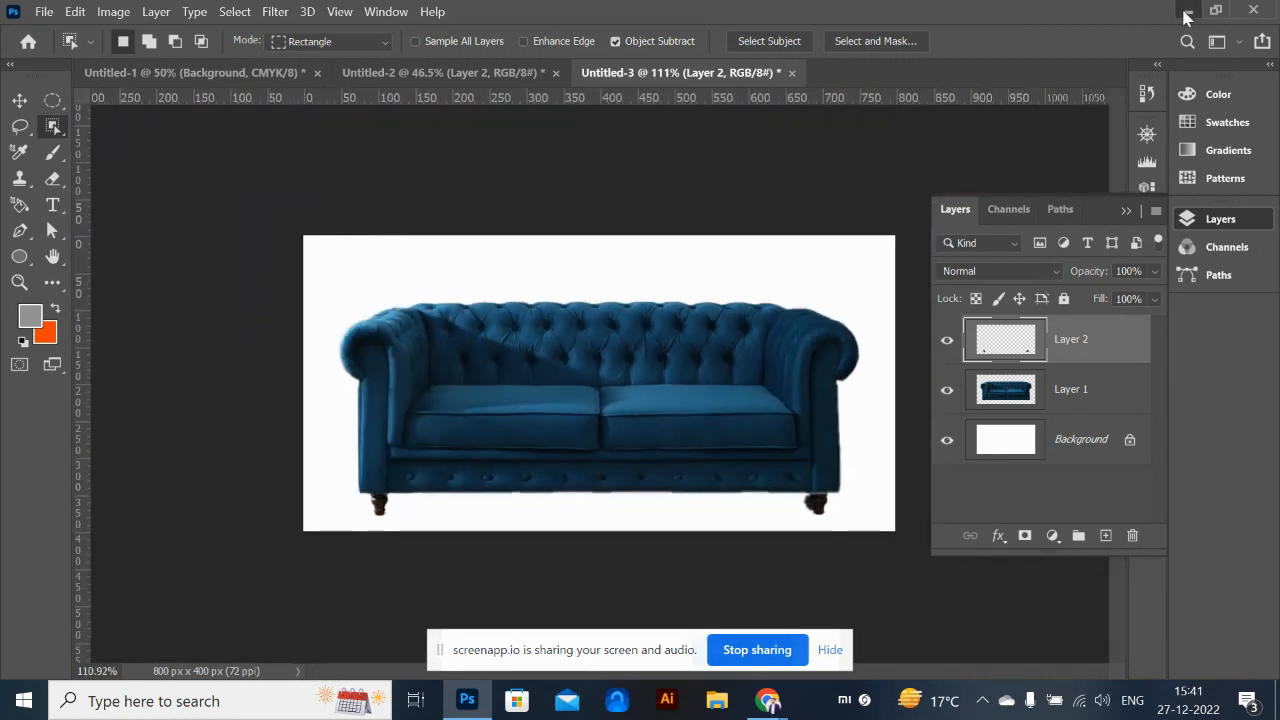
pyautogui.click(1186, 17)
pyautogui.click(1162, 14)
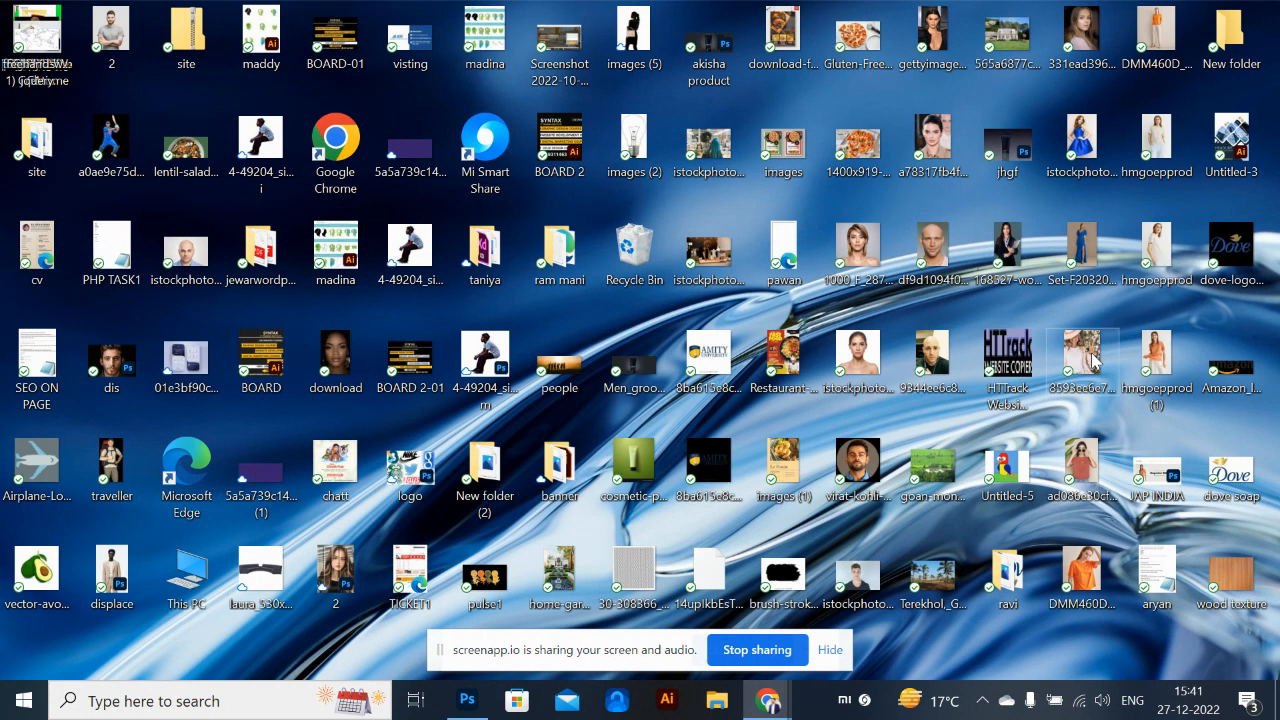
pyautogui.moveTo(1090, 357)
pyautogui.mouseDown()
pyautogui.moveTo(1082, 420)
pyautogui.moveTo(1078, 378)
pyautogui.mouseUp()
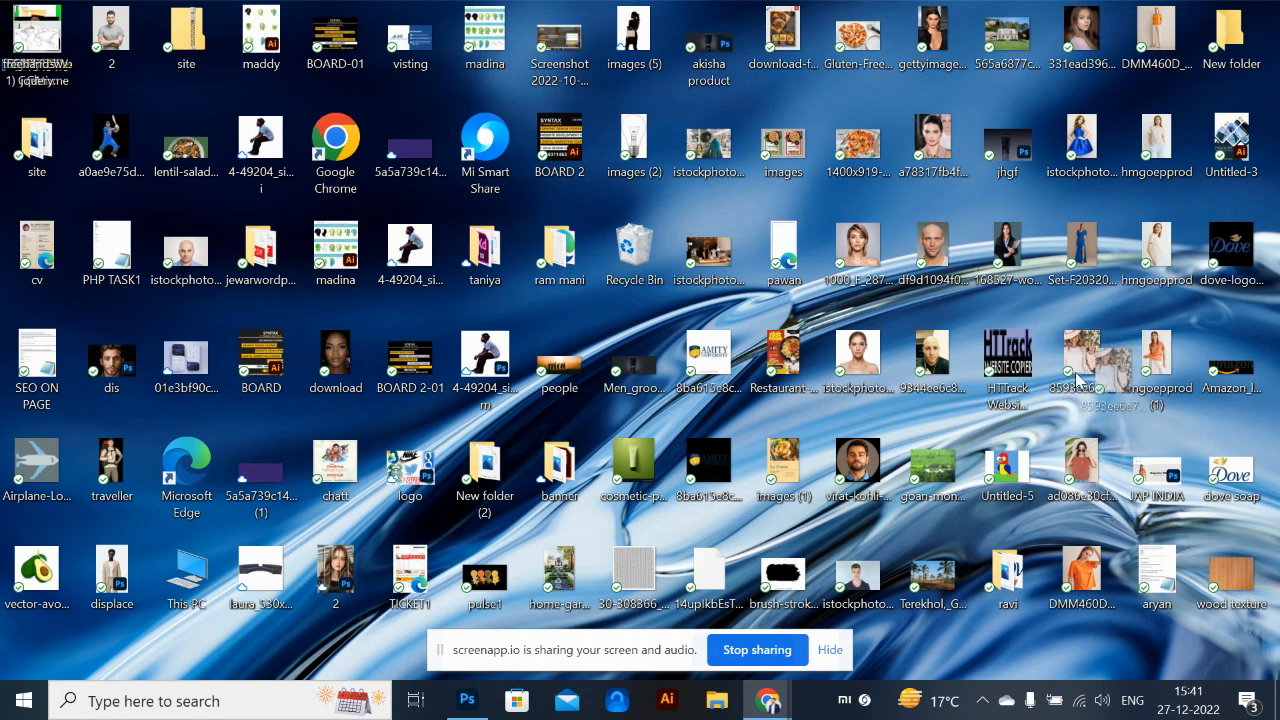
pyautogui.click(630, 461)
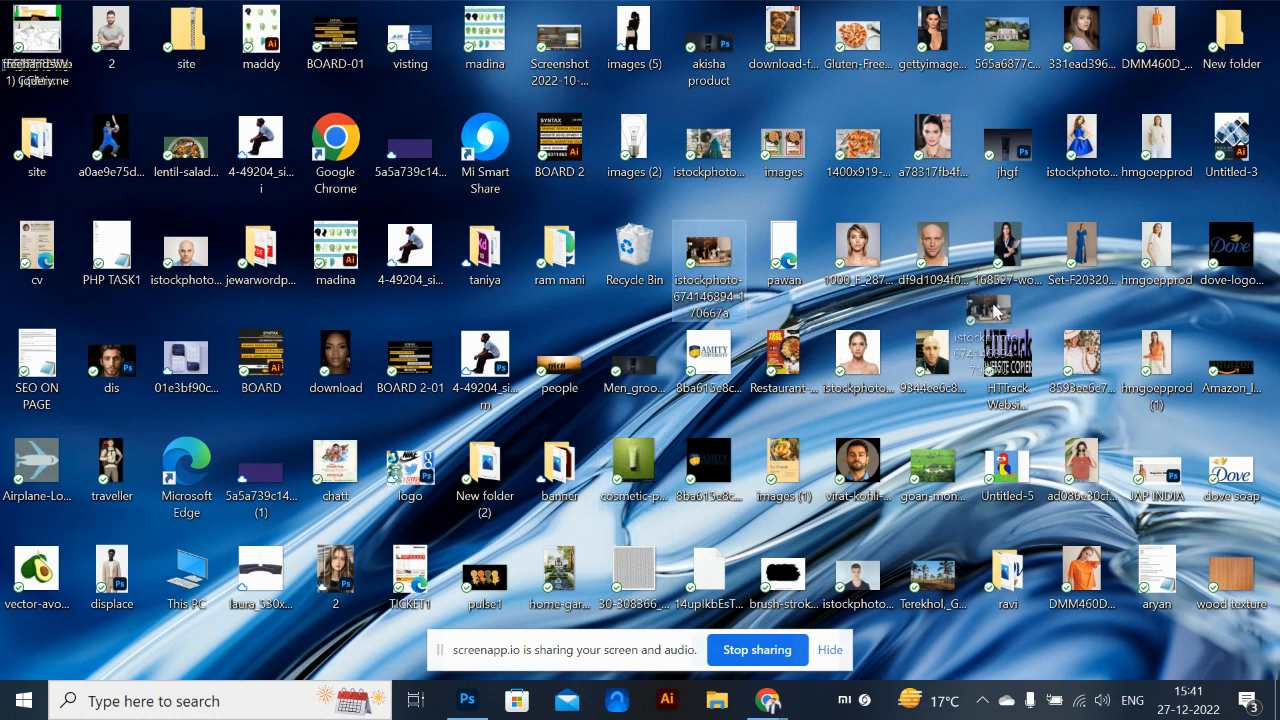
pyautogui.hotkey('alt', 'Tab')
pyautogui.hotkey('alt', 'Tab')
pyautogui.moveTo(1003, 347); pyautogui.dragTo(598, 287)
pyautogui.moveTo(642, 349); pyautogui.dragTo(932, 209)
pyautogui.press('Return')
pyautogui.moveTo(1118, 339); pyautogui.dragTo(1126, 476)
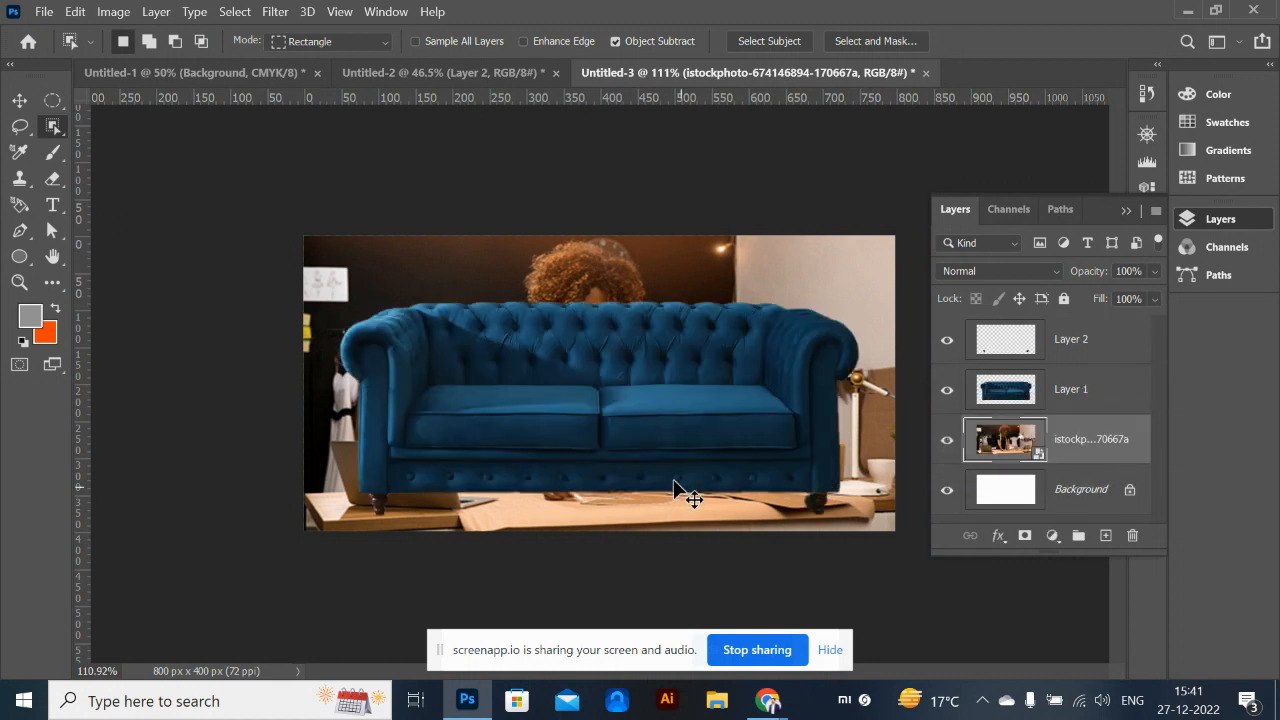
# Examine the cut-out sofa's edges and legs close up against the placed studio photo
pyautogui.scroll(2, 675, 453)
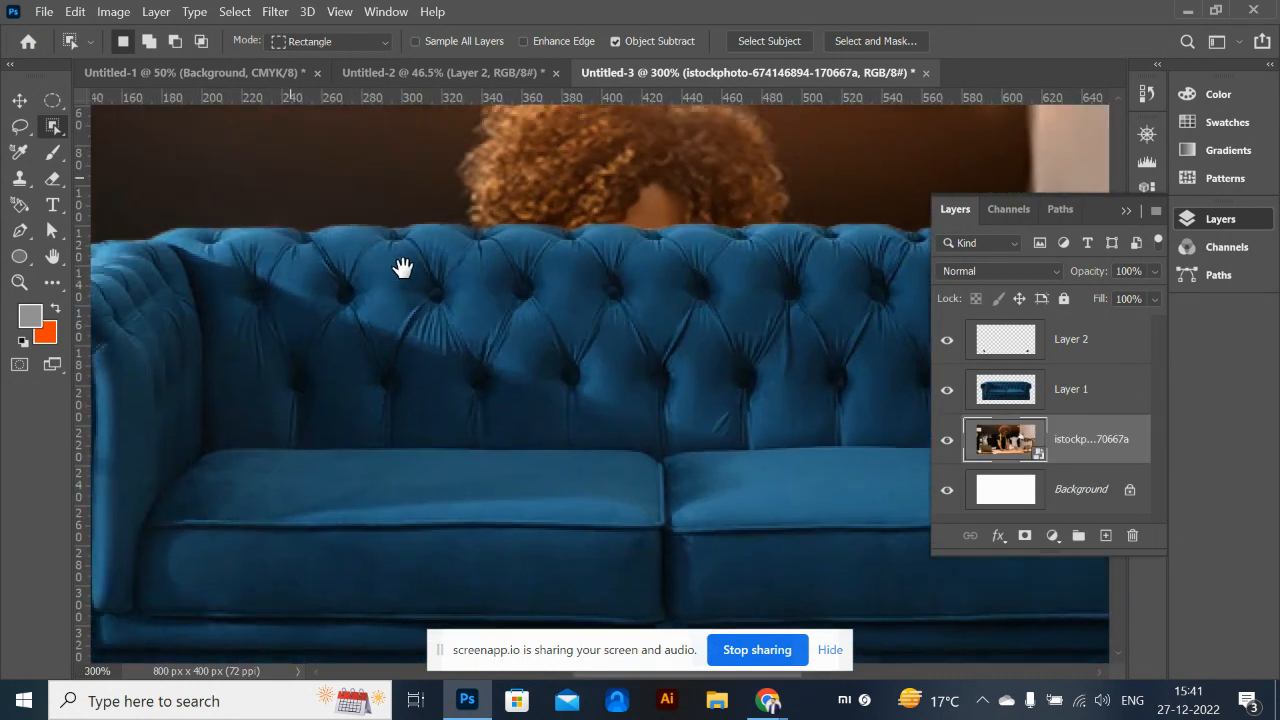
pyautogui.moveTo(403, 266); pyautogui.dragTo(685, 221)
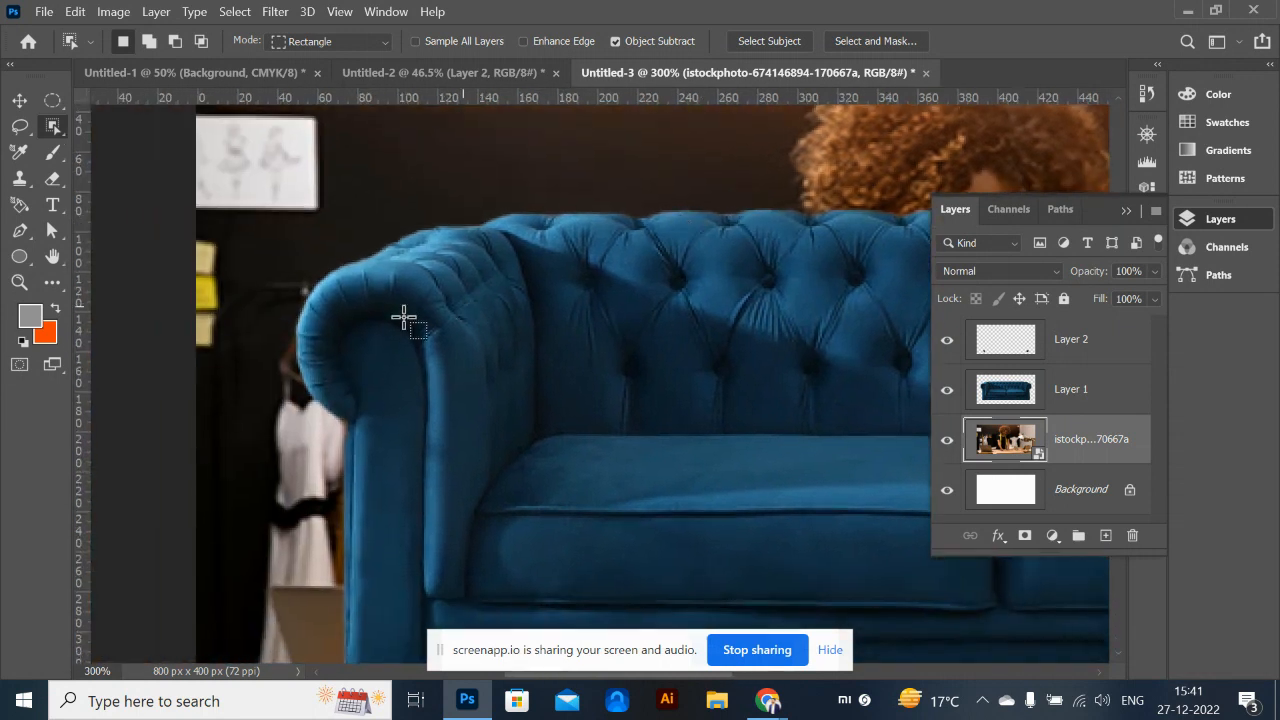
pyautogui.moveTo(693, 393); pyautogui.dragTo(610, 140)
pyautogui.moveTo(585, 387); pyautogui.dragTo(546, 399)
pyautogui.moveTo(868, 292); pyautogui.dragTo(600, 334)
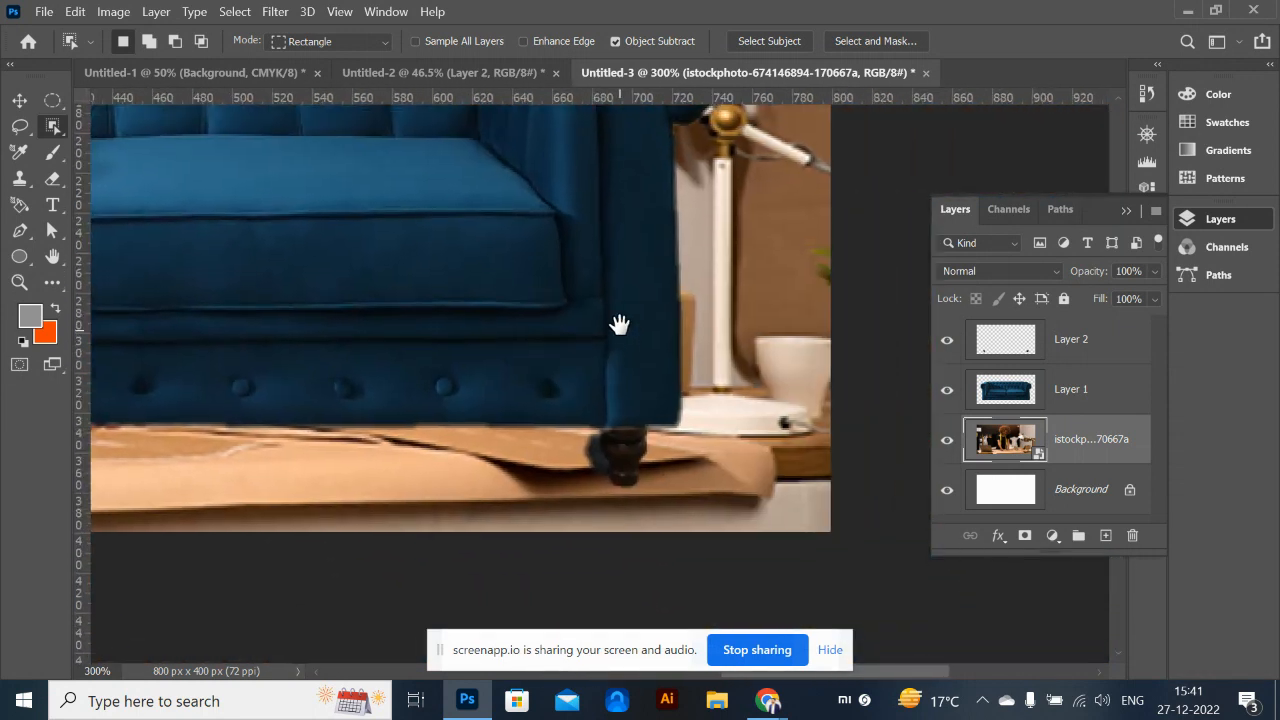
pyautogui.hotkey('ctrl', '0')
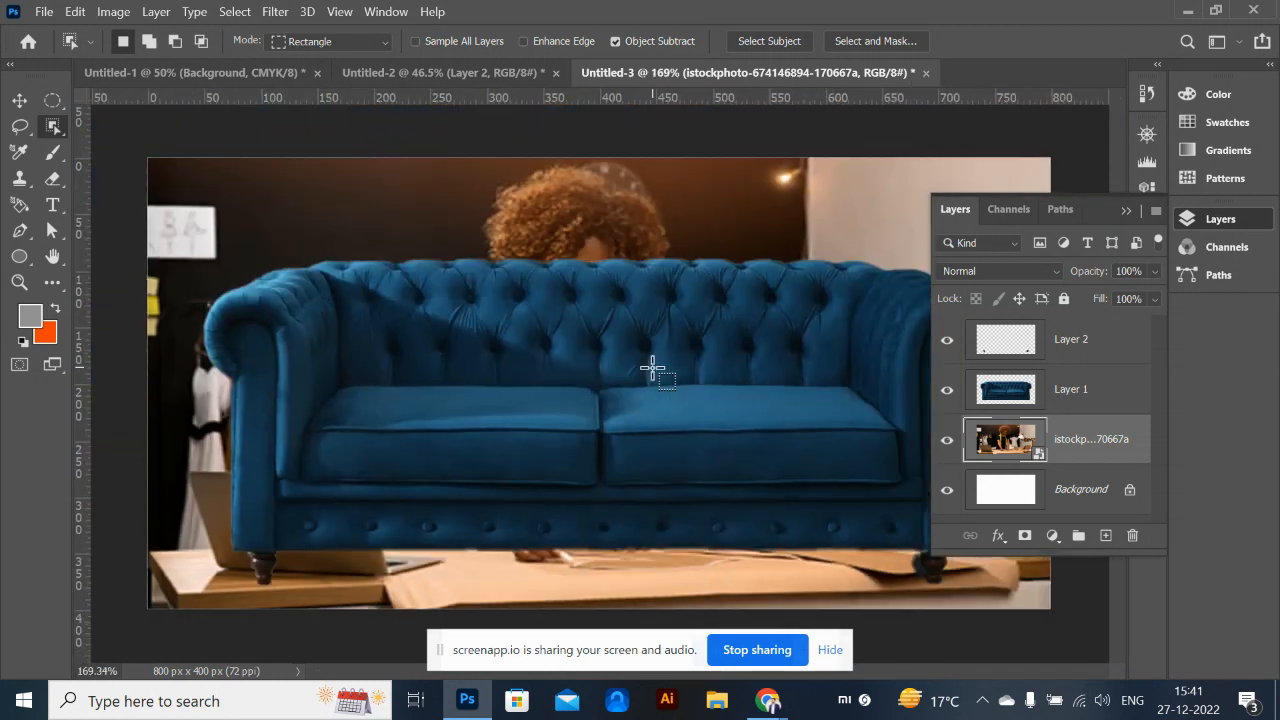
pyautogui.scroll(-3, 652, 369)
# Delete the cut-out sofa, the placed studio photo and the sofa legs layer from the document
pyautogui.click(19, 101)
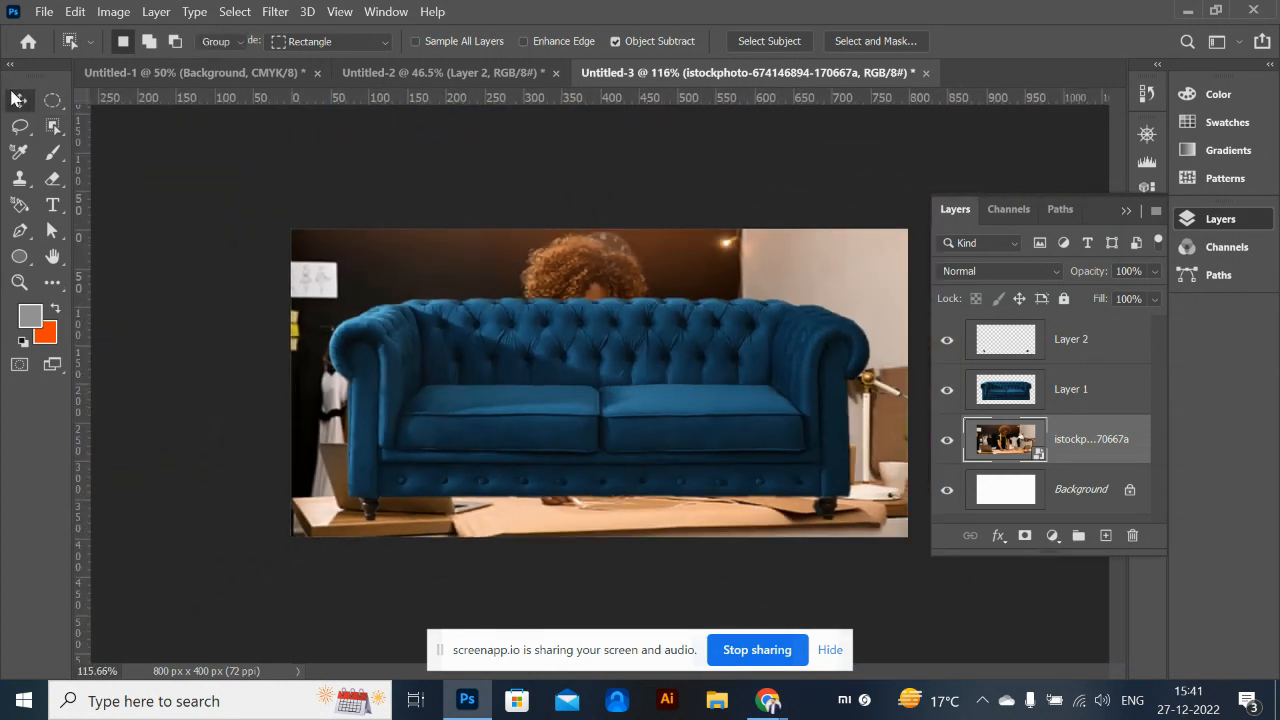
pyautogui.click(452, 394)
pyautogui.press('Delete')
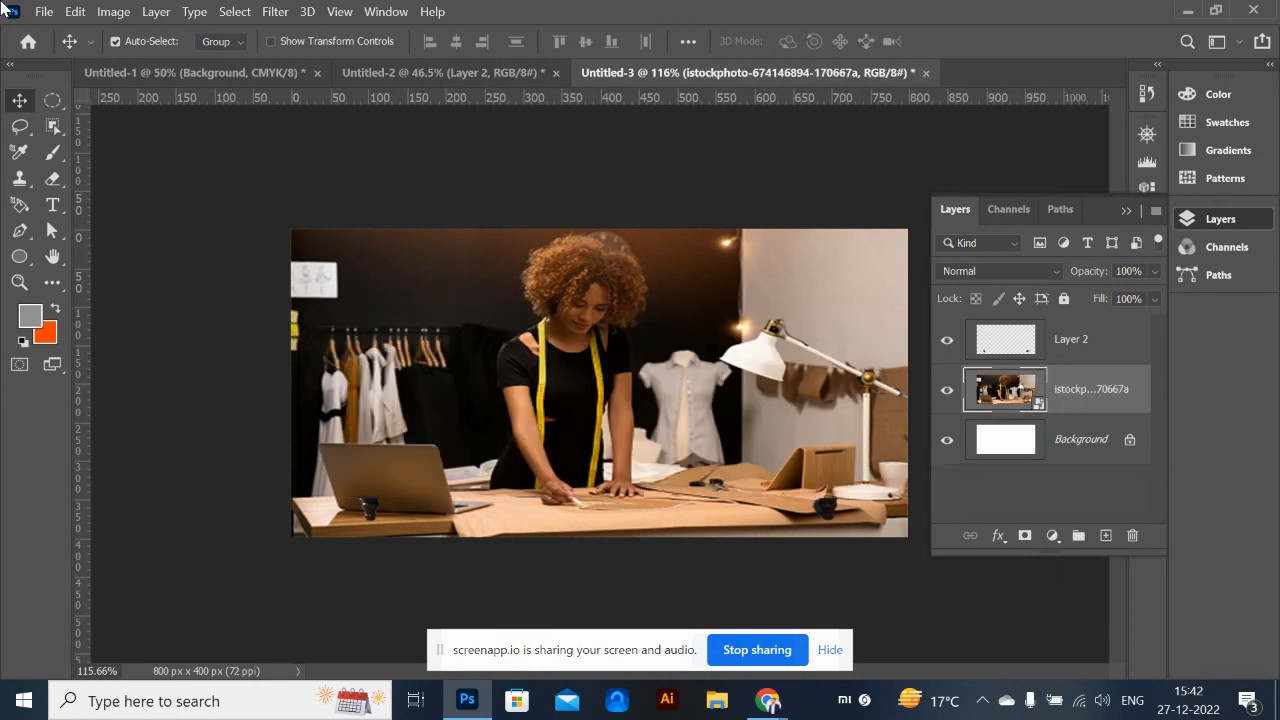
pyautogui.press('Delete')
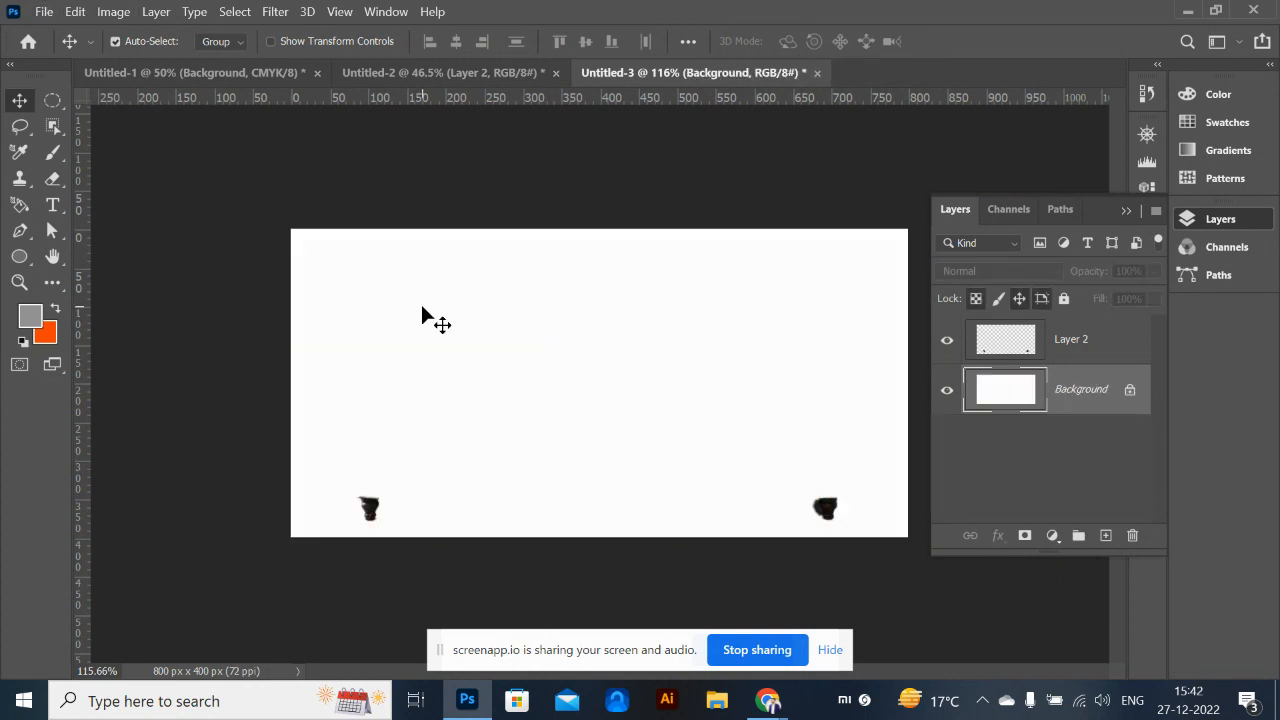
pyautogui.moveTo(258, 458); pyautogui.dragTo(889, 528)
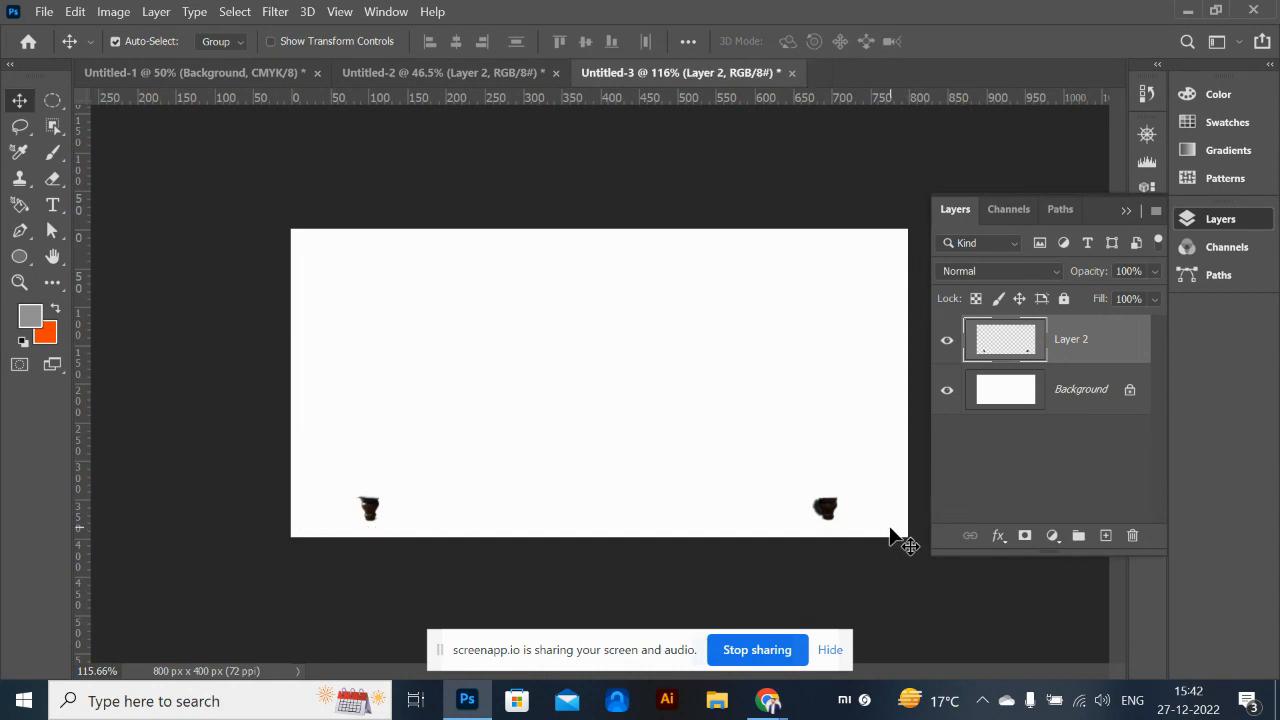
pyautogui.press('Delete')
# Copy the original sofa image from Chrome and paste it as a new layer in the emptied Photoshop document
pyautogui.hotkey('alt', 'Tab')
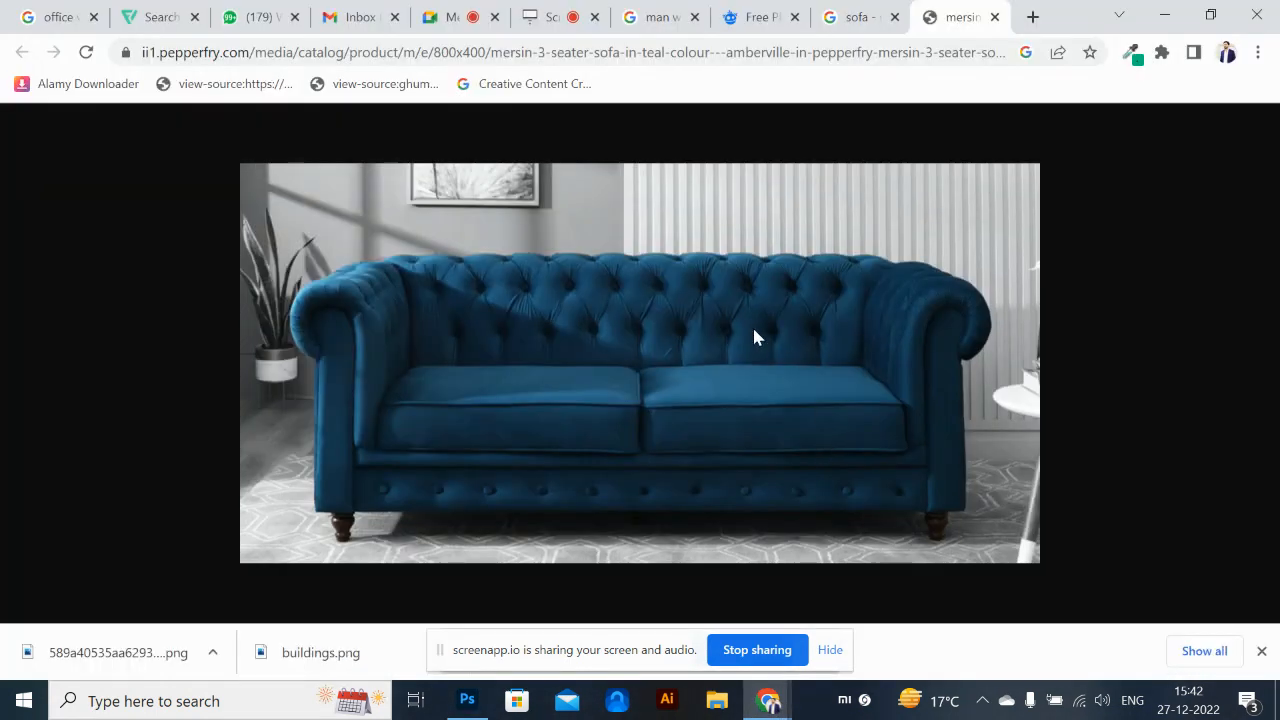
pyautogui.rightClick(752, 328)
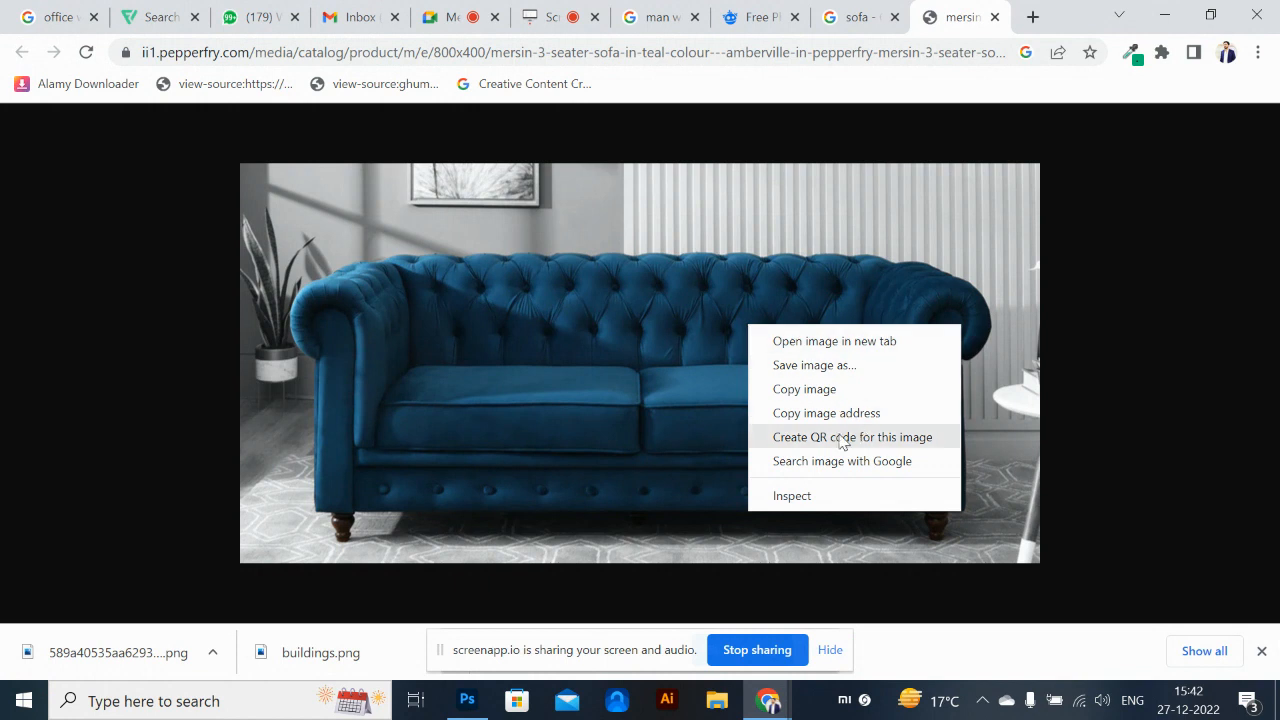
pyautogui.click(827, 389)
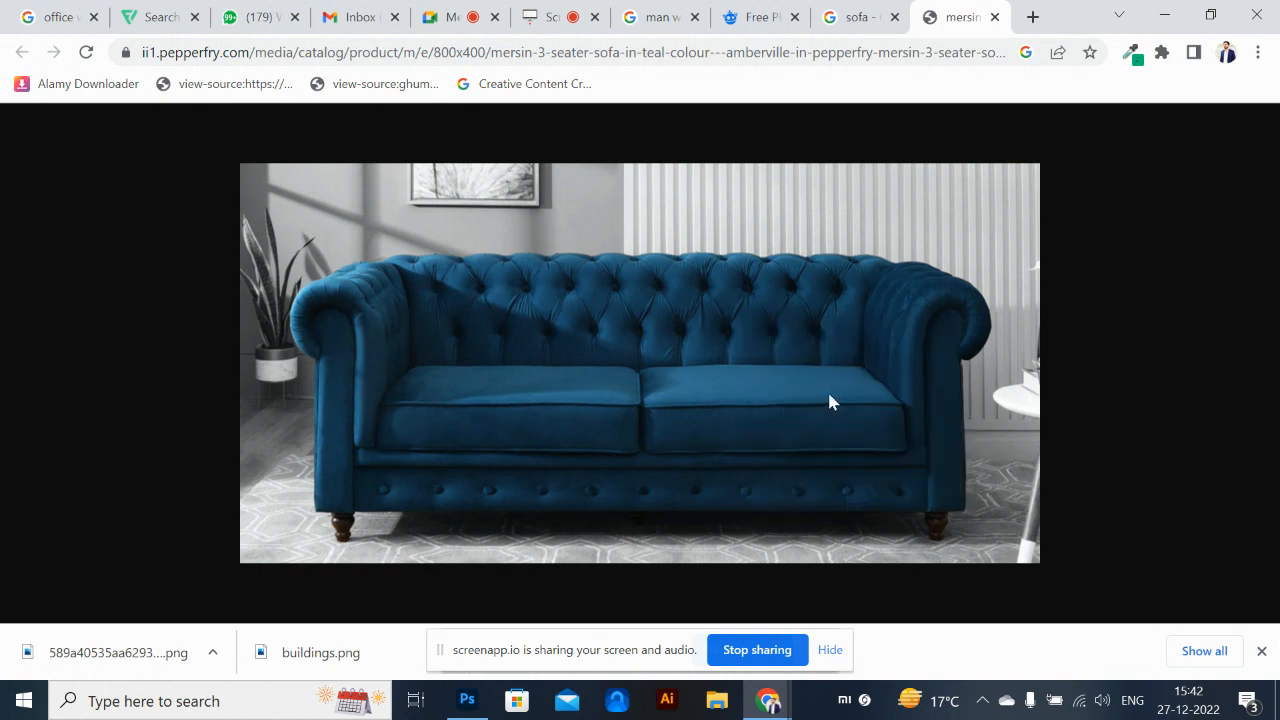
pyautogui.hotkey('alt', 'Tab')
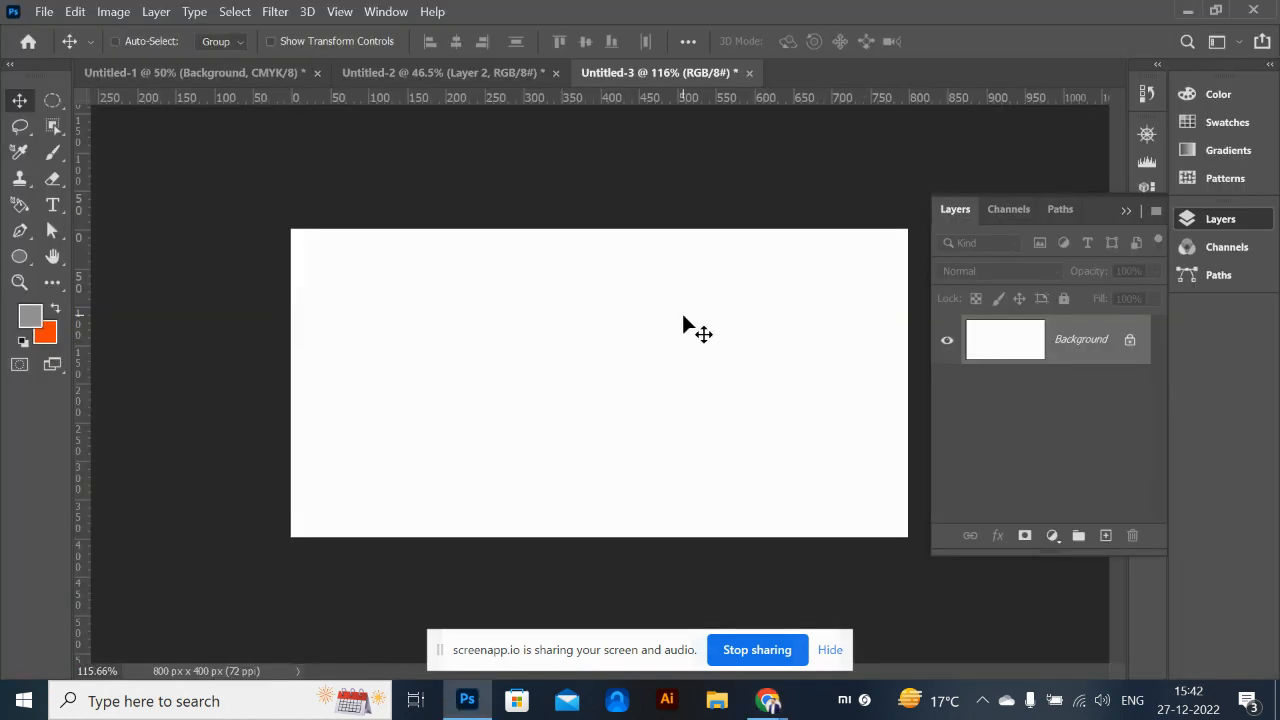
pyautogui.hotkey('ctrl', 'v')
# Examine the pasted sofa image up close, including the tufted top edge of the backrest
pyautogui.scroll(3, 491, 400)
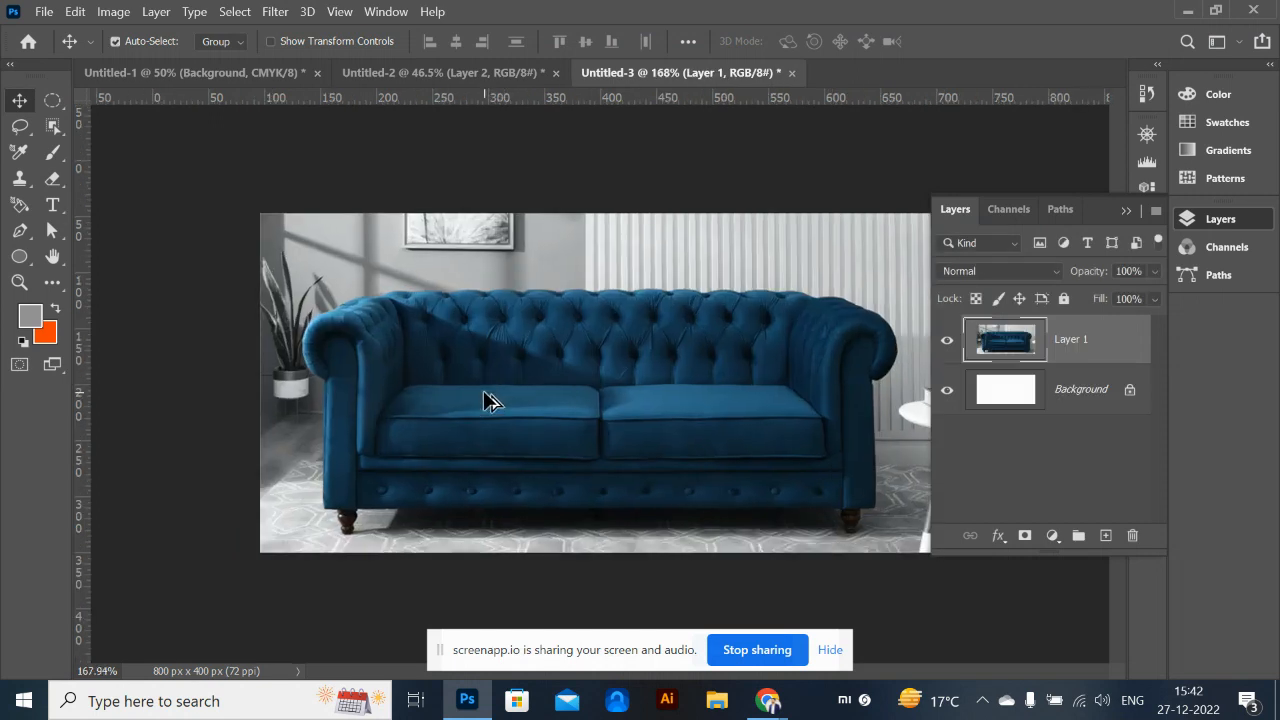
pyautogui.scroll(3, 478, 397)
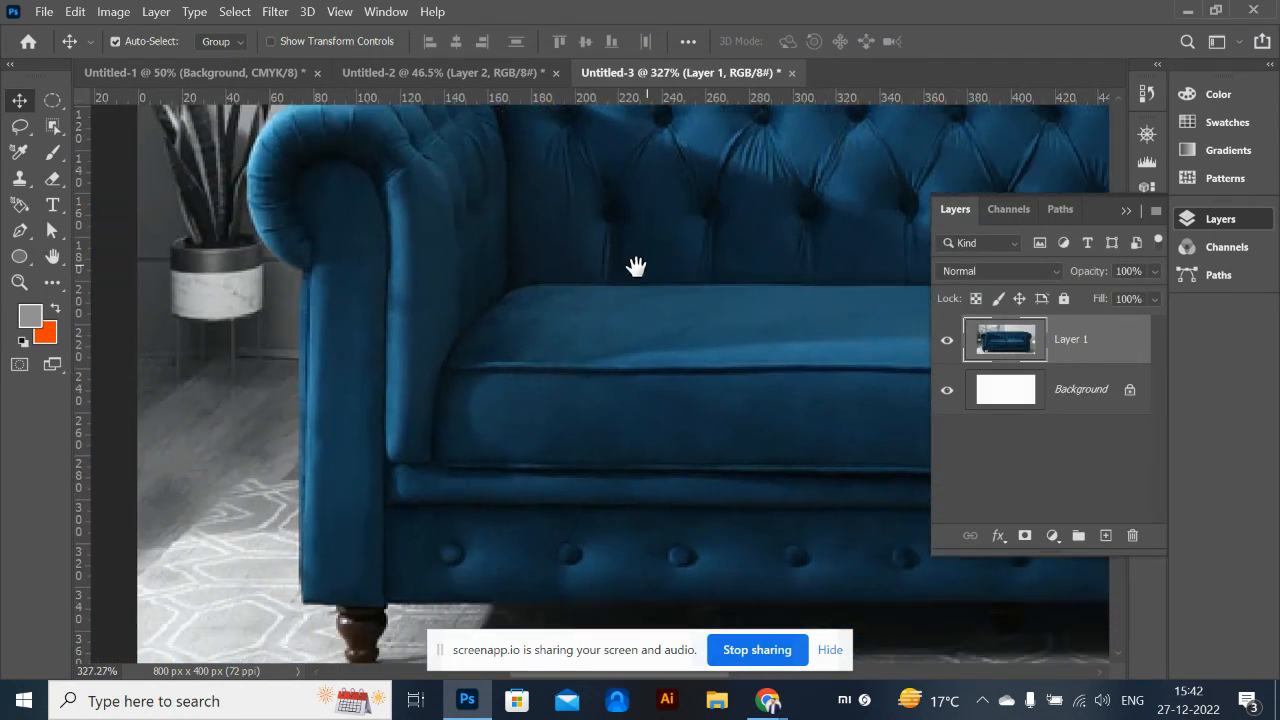
pyautogui.scroll(-3, 516, 266)
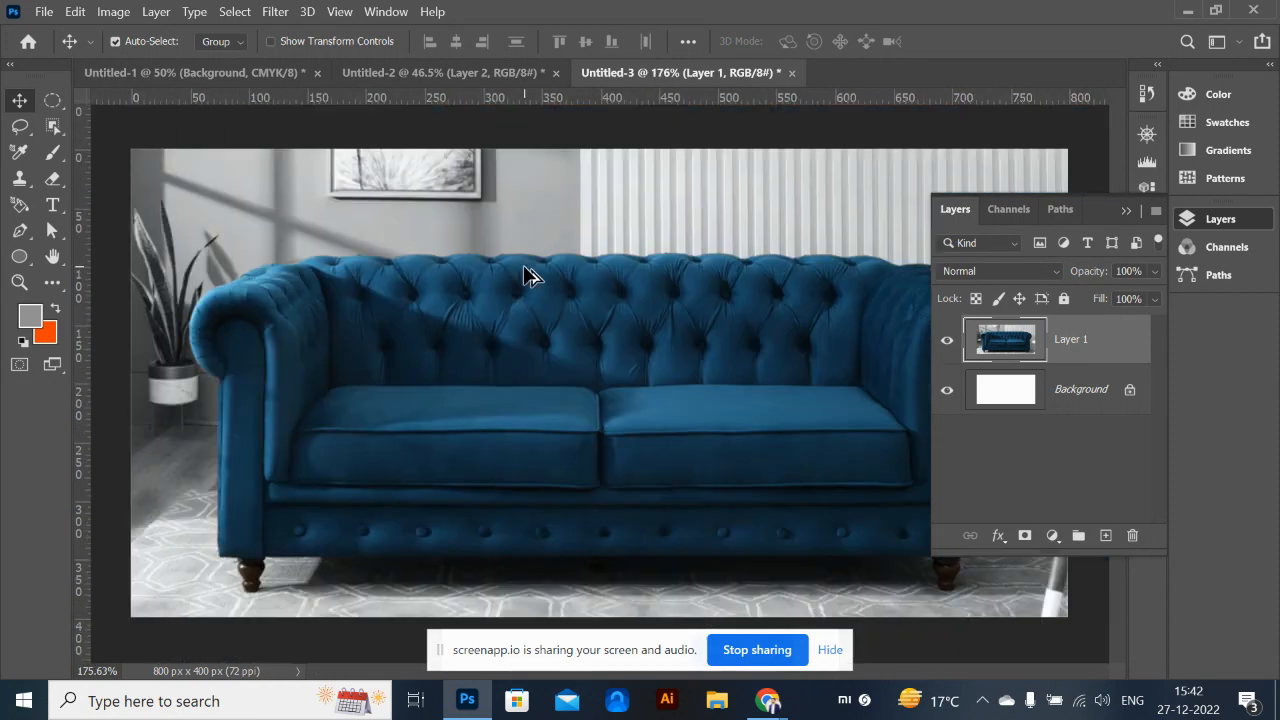
pyautogui.scroll(3, 524, 268)
pyautogui.scroll(8, 524, 280)
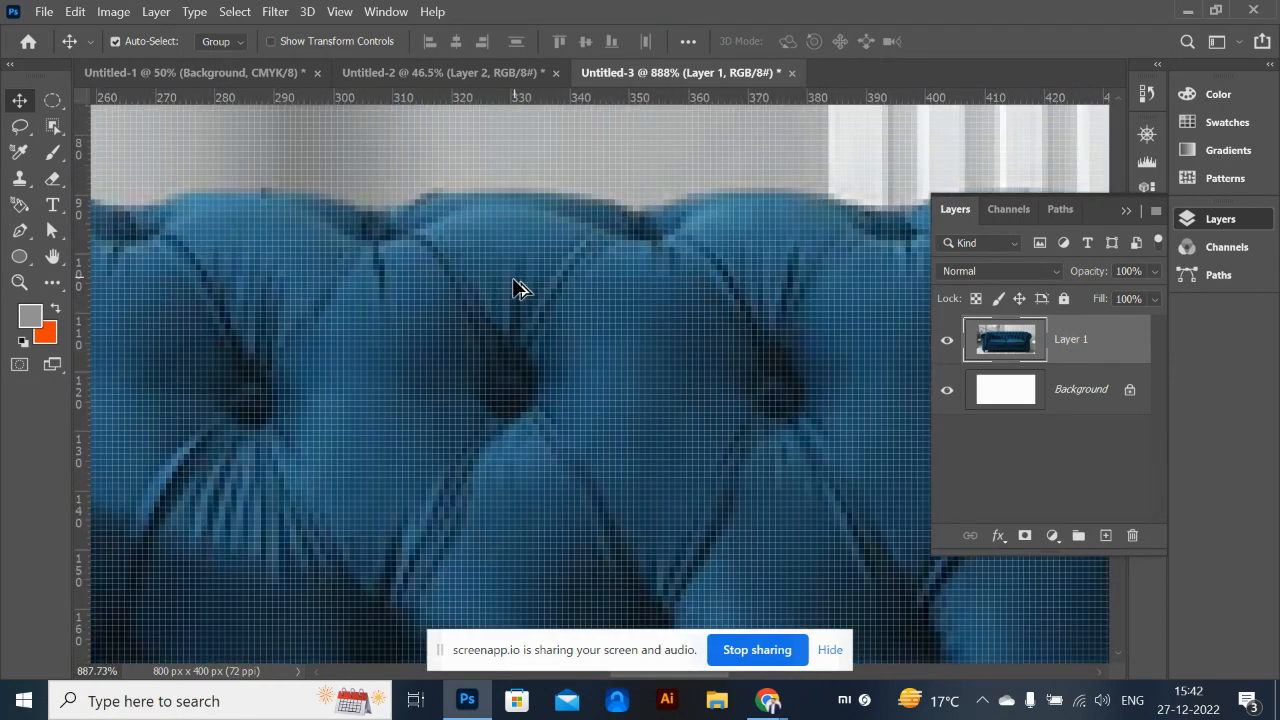
pyautogui.scroll(-5, 524, 290)
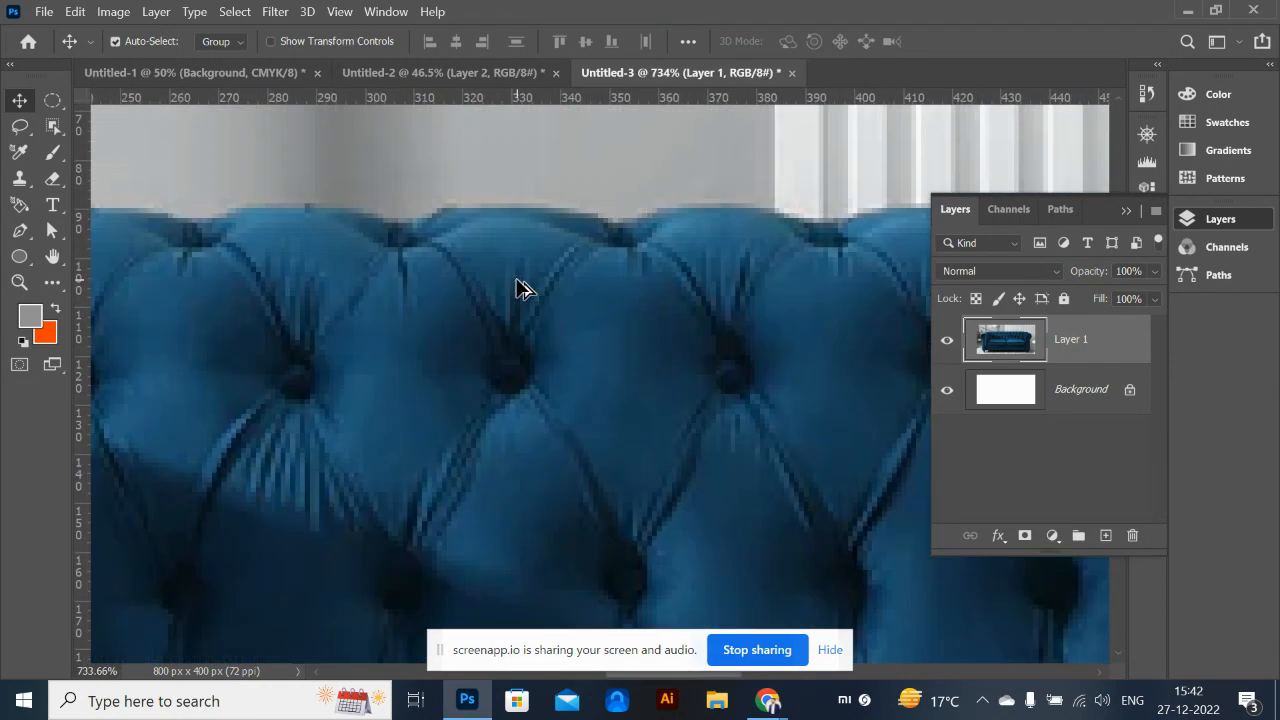
pyautogui.scroll(-3, 522, 287)
pyautogui.scroll(5, 520, 286)
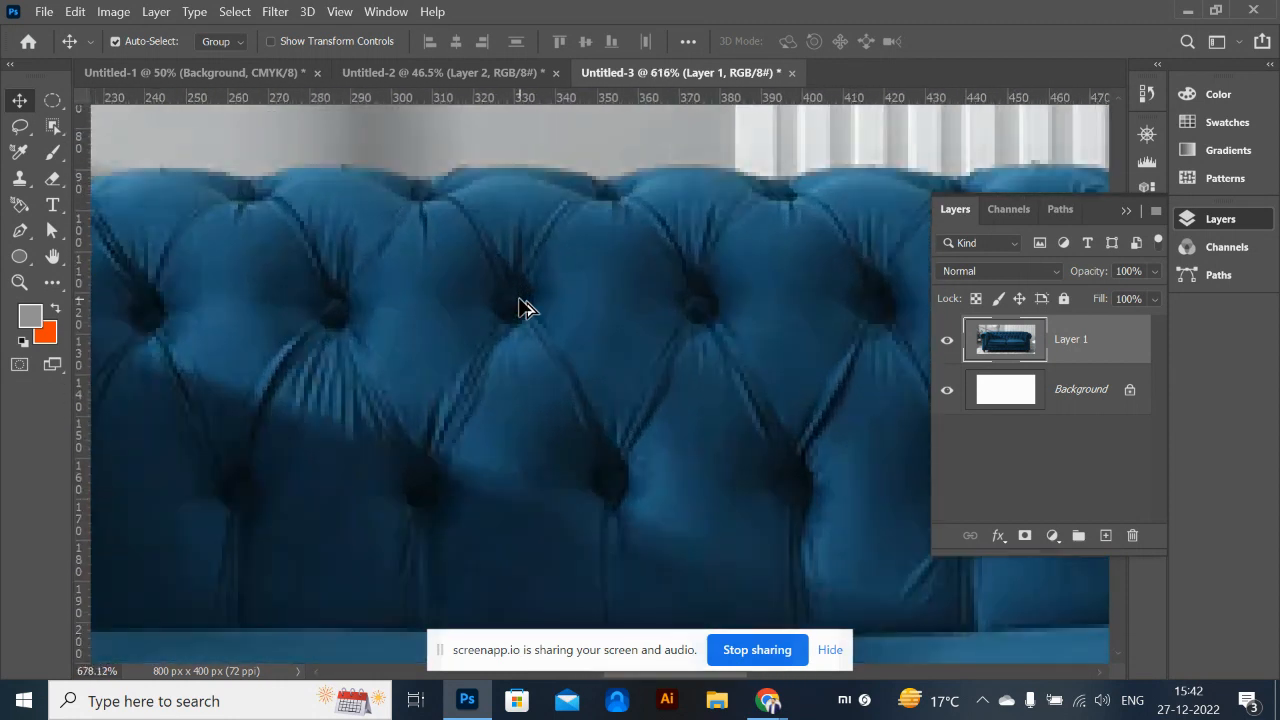
# Start a Pen path at the underside of the left armrest's scroll and add an anchor on its outer edge
pyautogui.moveTo(406, 371); pyautogui.dragTo(817, 237)
pyautogui.moveTo(543, 326); pyautogui.dragTo(513, 393)
pyautogui.moveTo(415, 377); pyautogui.dragTo(462, 467)
pyautogui.press('p')
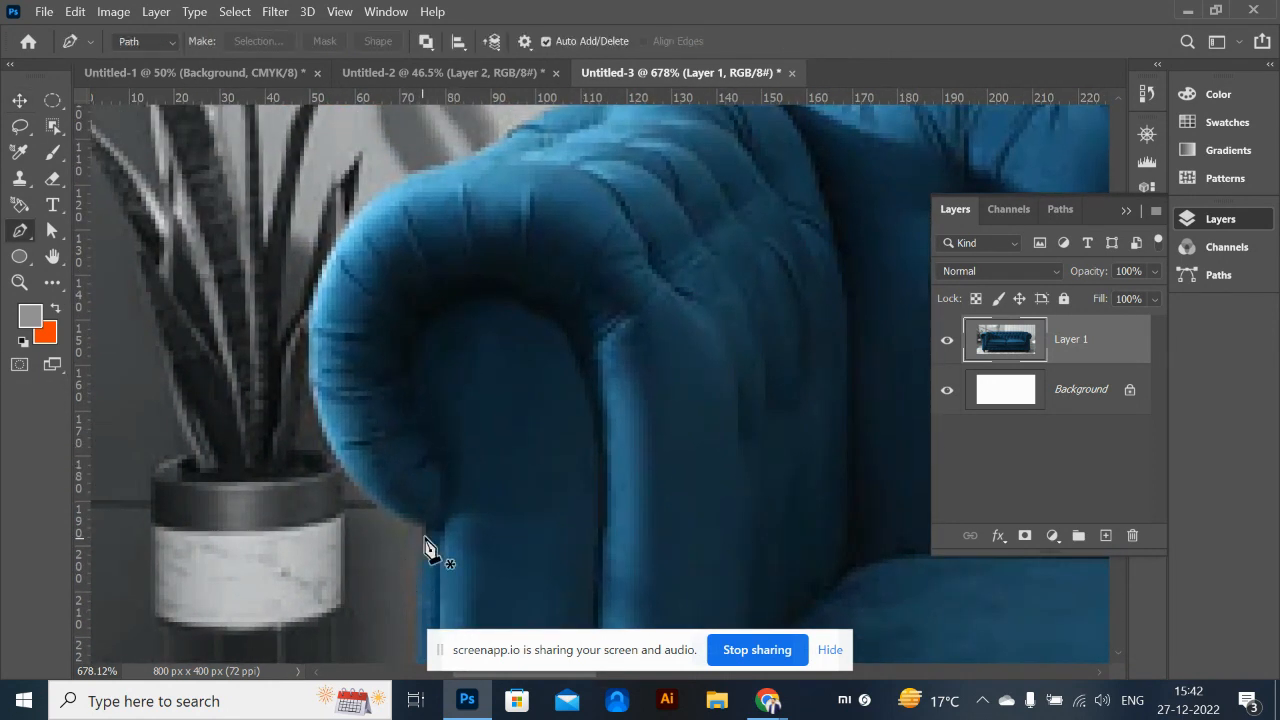
pyautogui.click(426, 536)
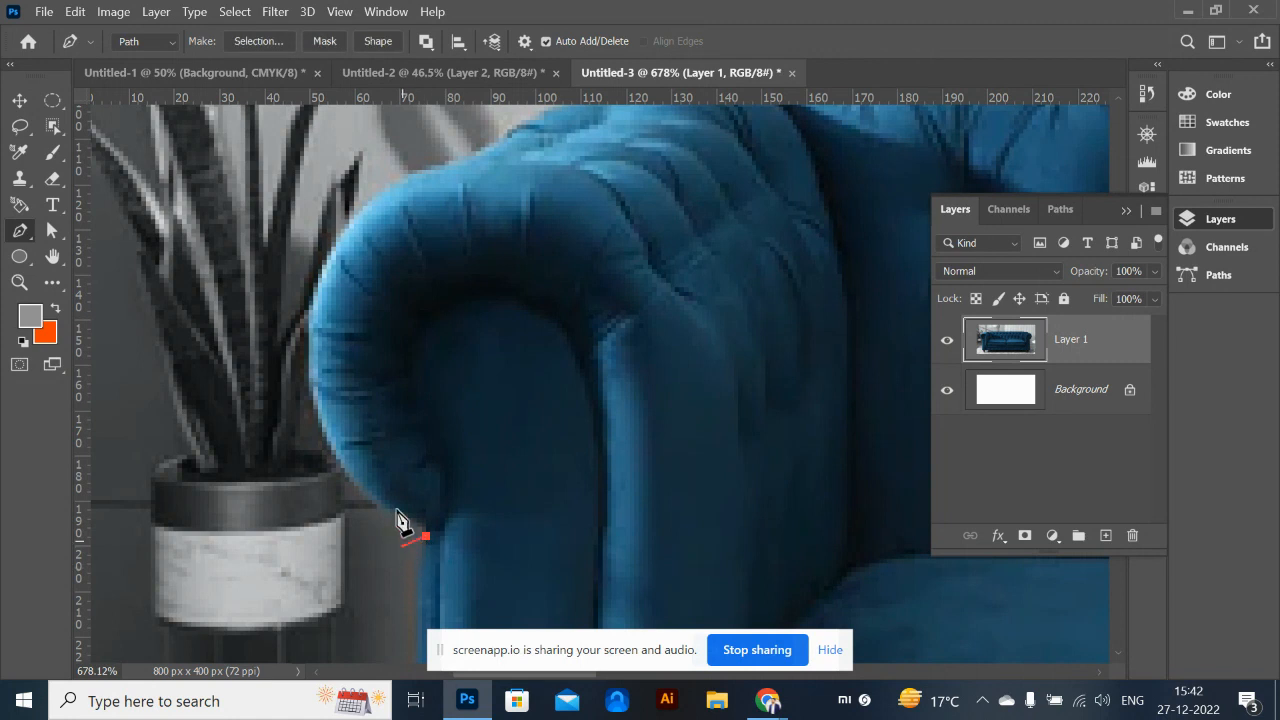
pyautogui.scroll(4, 400, 78)
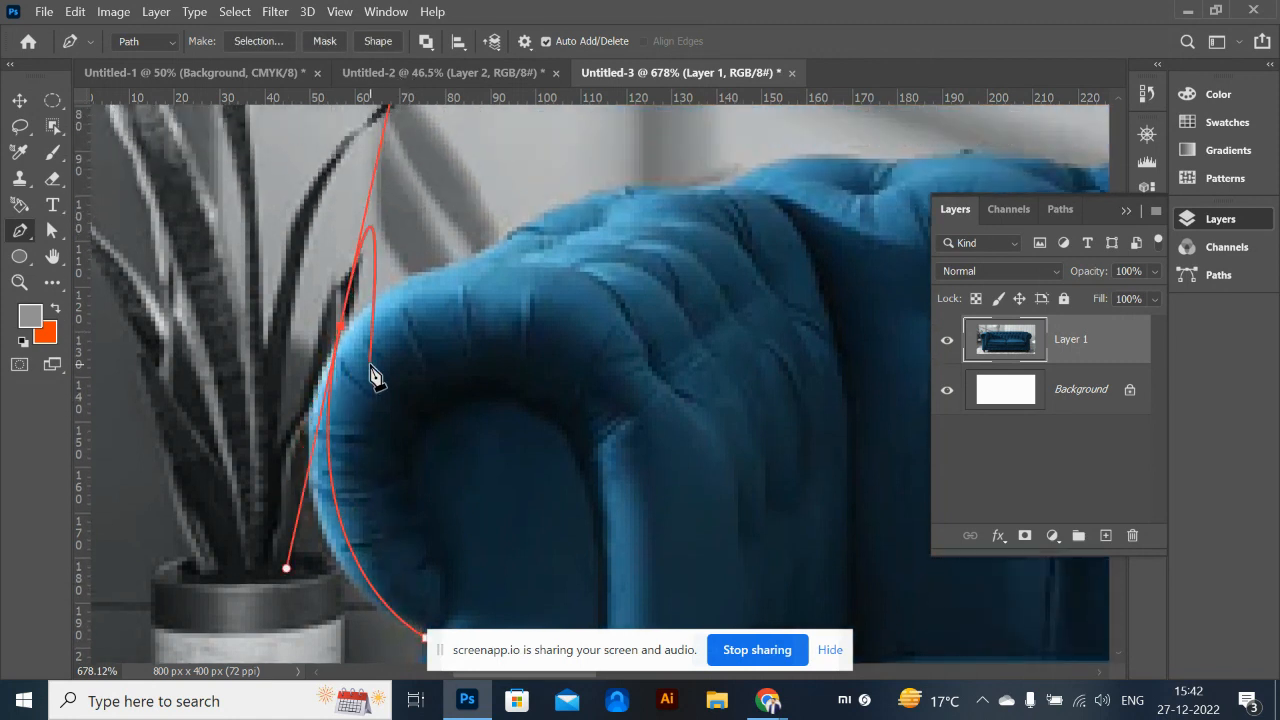
pyautogui.click(313, 384)
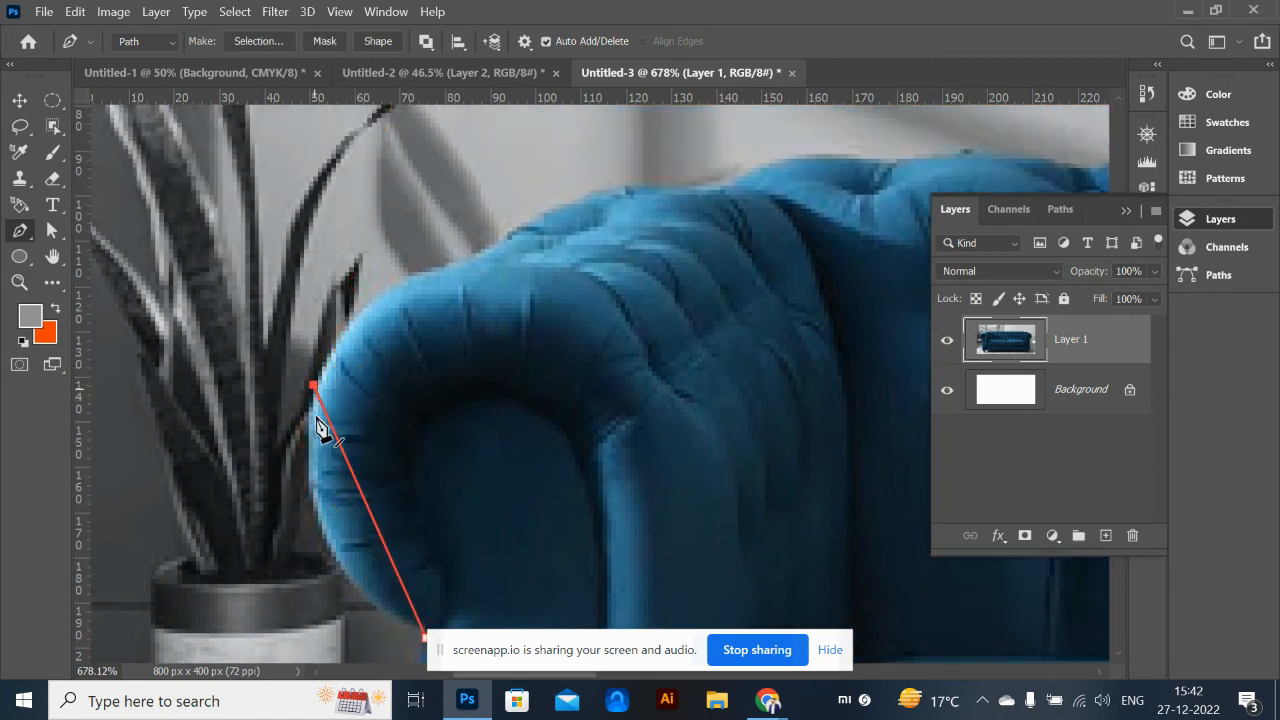
# Add an anchor in the middle of the first path segment and pull it outward to follow the left armrest's curve
pyautogui.moveTo(341, 441); pyautogui.dragTo(523, 200)
pyautogui.moveTo(492, 267); pyautogui.dragTo(503, 451)
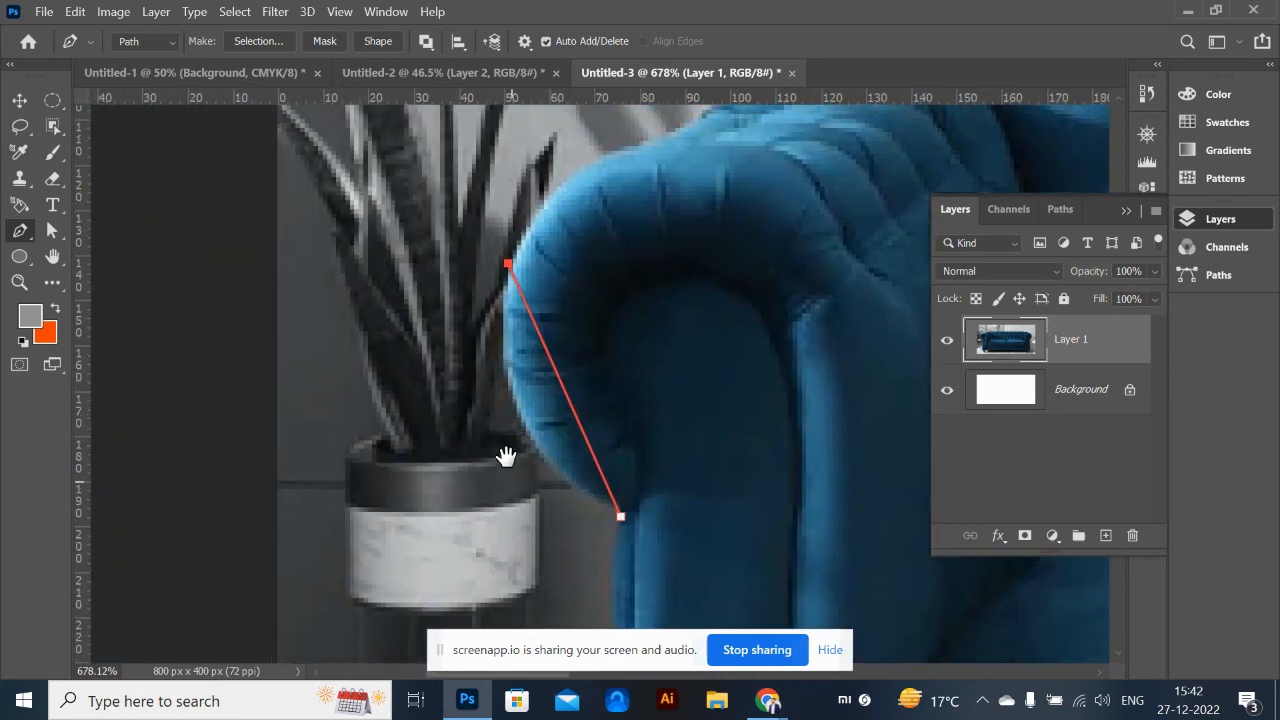
pyautogui.click(565, 392)
pyautogui.click(564, 389)
pyautogui.moveTo(563, 393); pyautogui.dragTo(522, 414)
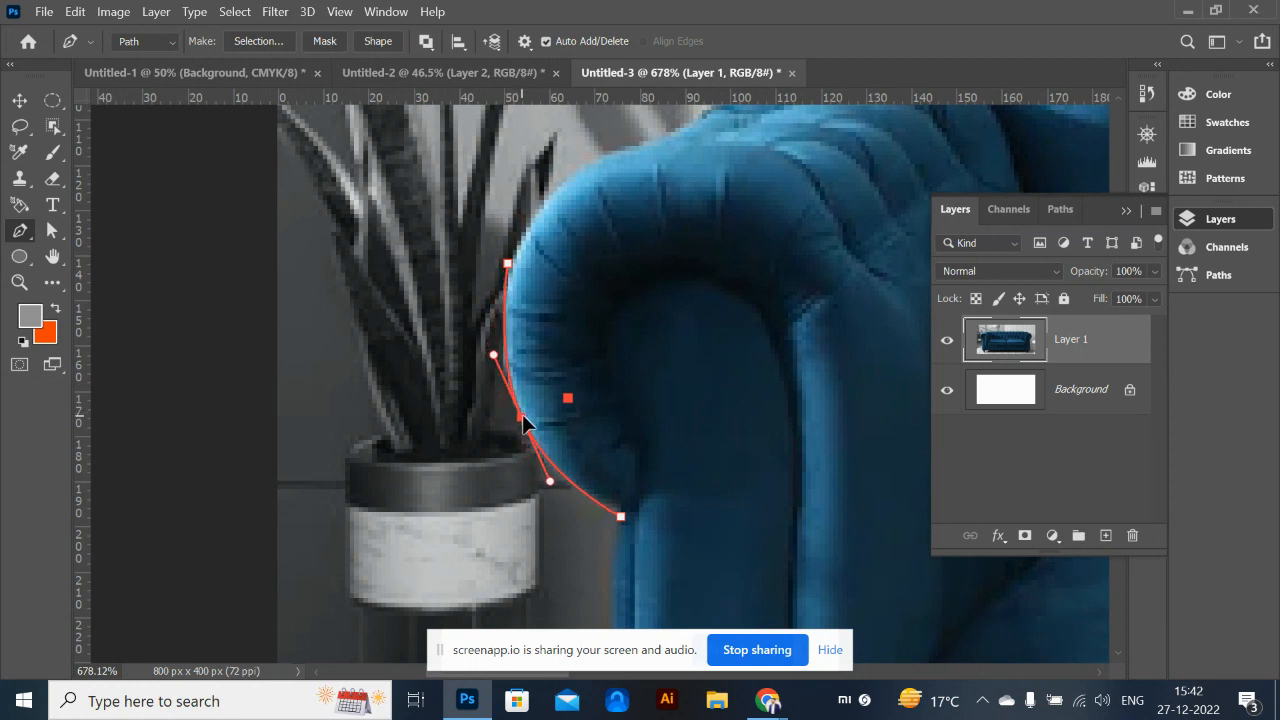
# Extend the path with a curve to the top of the left armrest and fine-tune the anchor and handle on its outer edge
pyautogui.moveTo(643, 146); pyautogui.dragTo(733, 135)
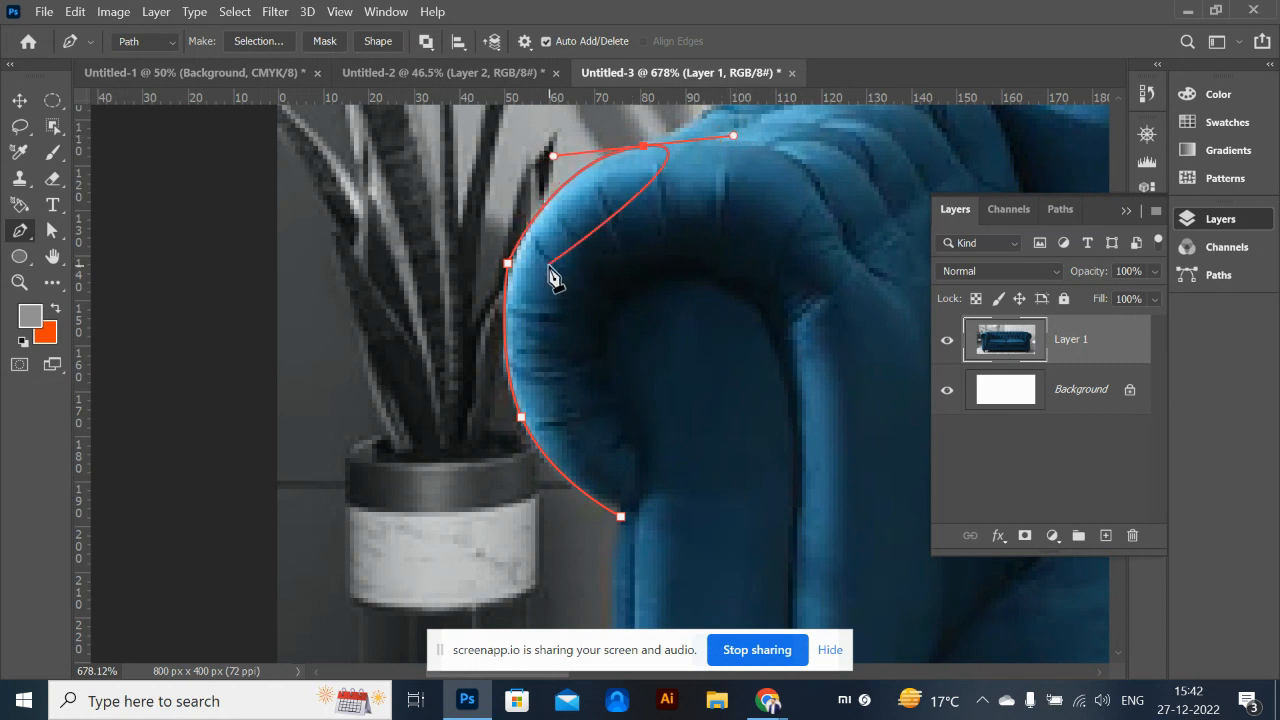
pyautogui.moveTo(509, 263); pyautogui.dragTo(512, 261)
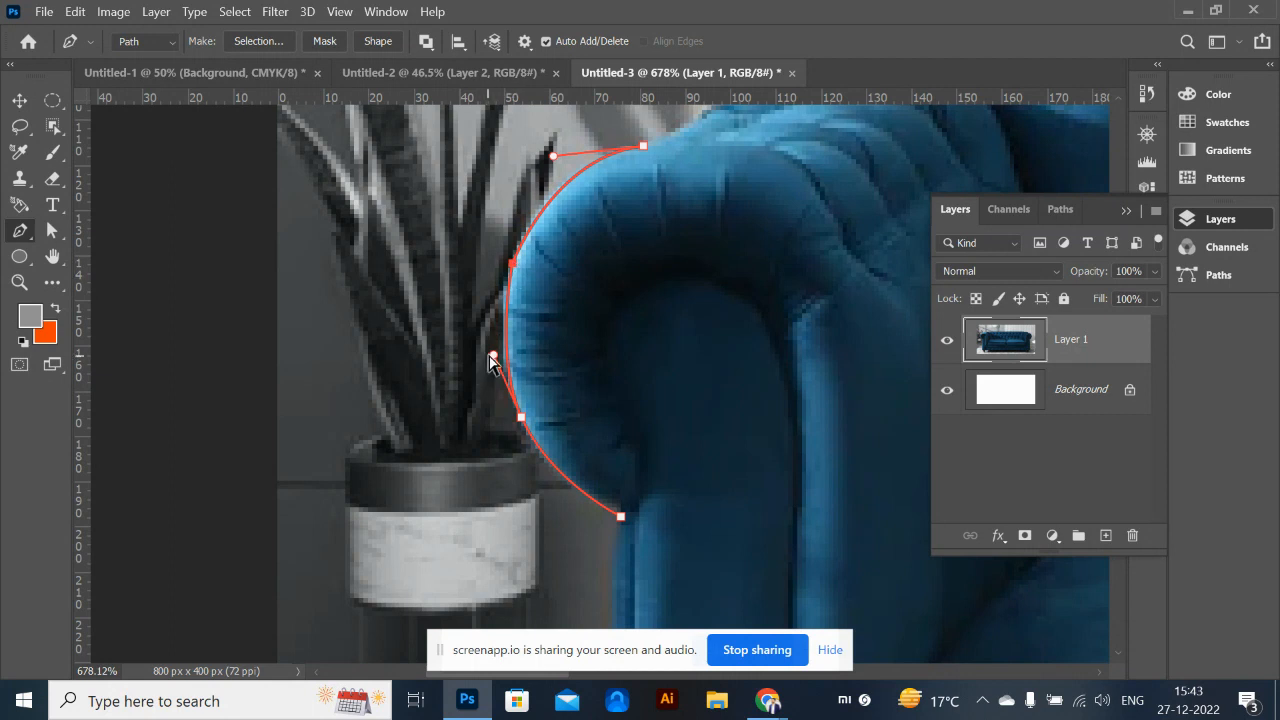
pyautogui.moveTo(492, 356); pyautogui.dragTo(490, 369)
pyautogui.click(619, 516)
# Remove the outgoing handle at the armrest's top anchor and trace the sloping upper edge towards the backrest with closely spaced anchors
pyautogui.moveTo(691, 220); pyautogui.dragTo(556, 413)
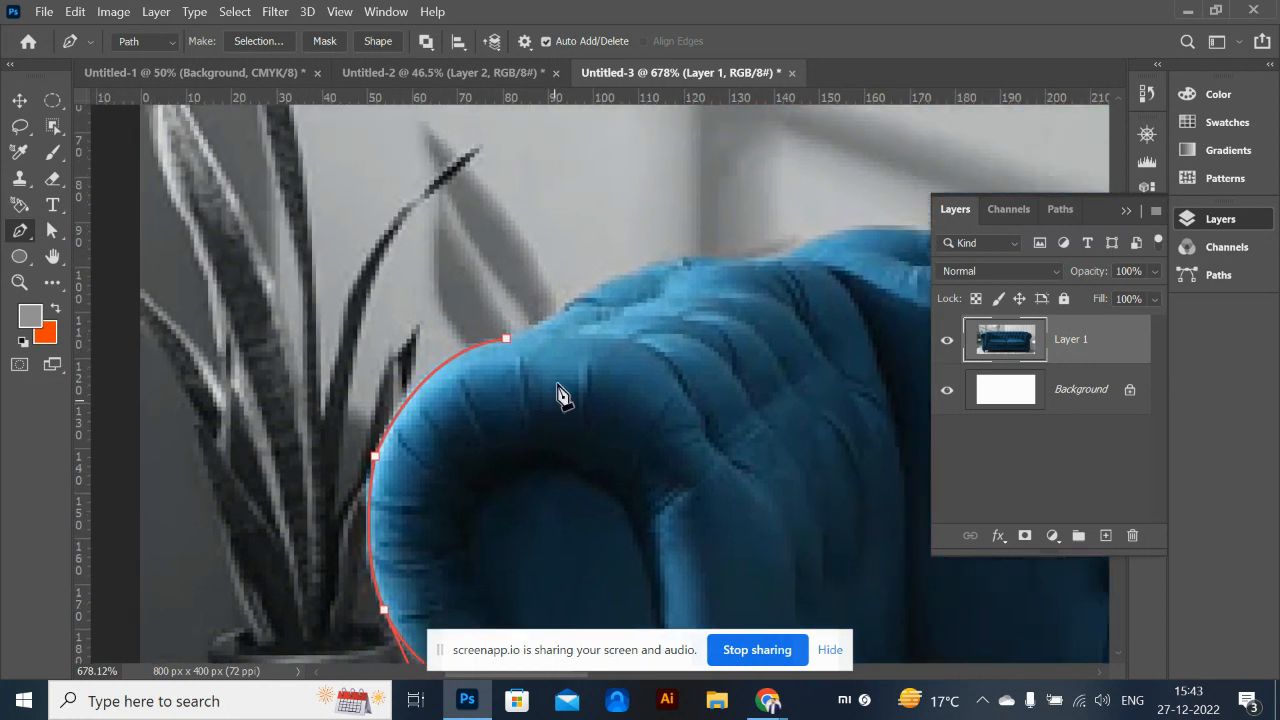
pyautogui.keyDown('alt'); pyautogui.click(506, 338); pyautogui.keyUp('alt')
pyautogui.click(686, 262)
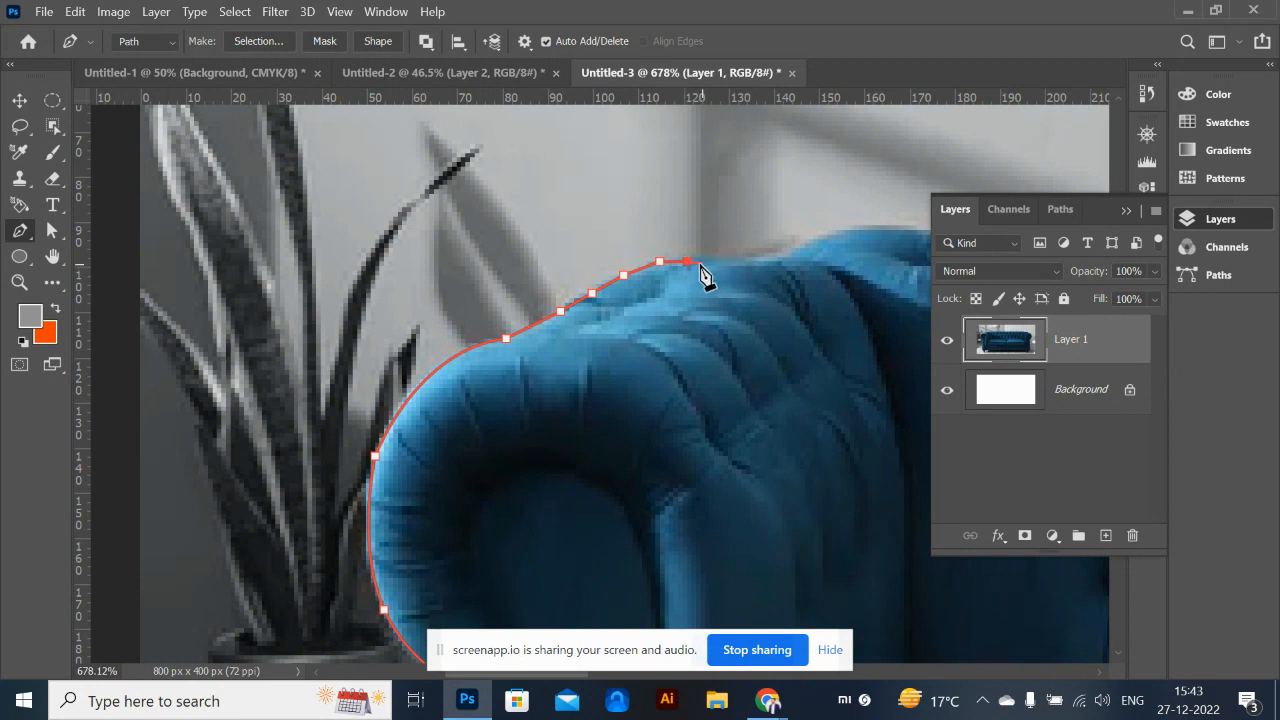
pyautogui.click(783, 257)
# Continue the Pen path from the armrest along the backrest's first tufted bulge, placing a curved anchor in the next dip and refining its handle
pyautogui.moveTo(863, 229); pyautogui.dragTo(553, 270)
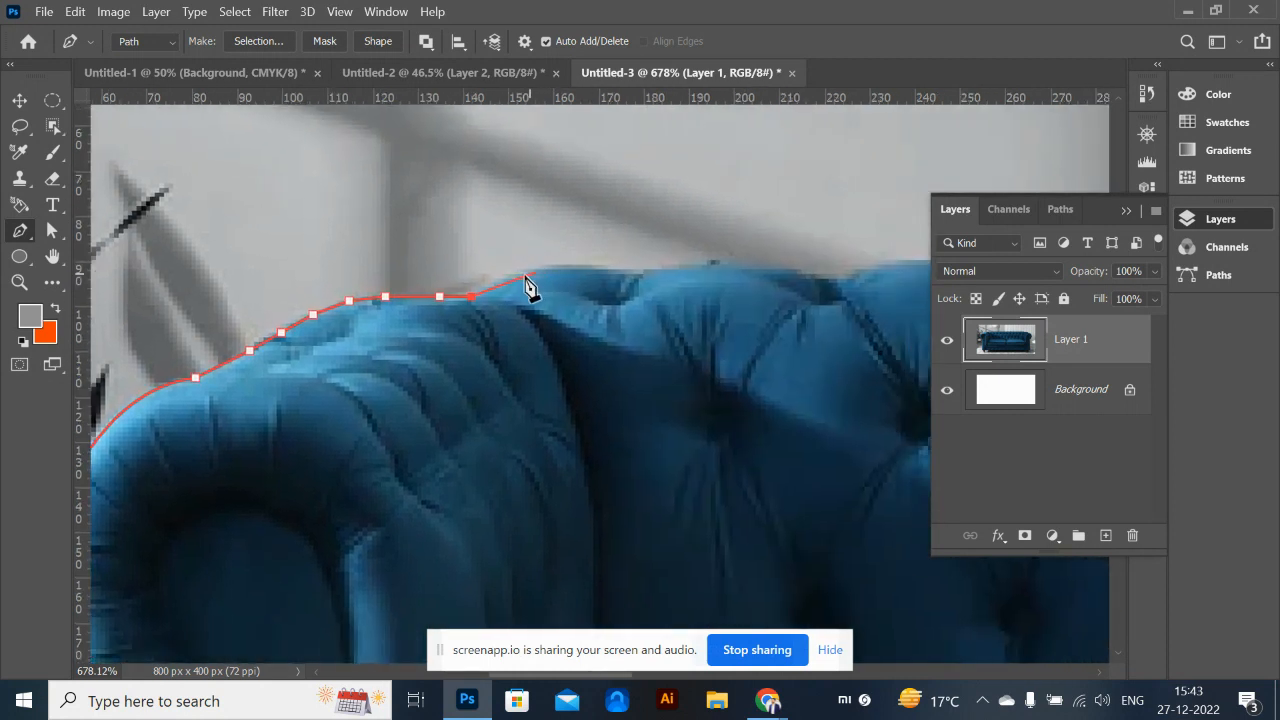
pyautogui.click(515, 274)
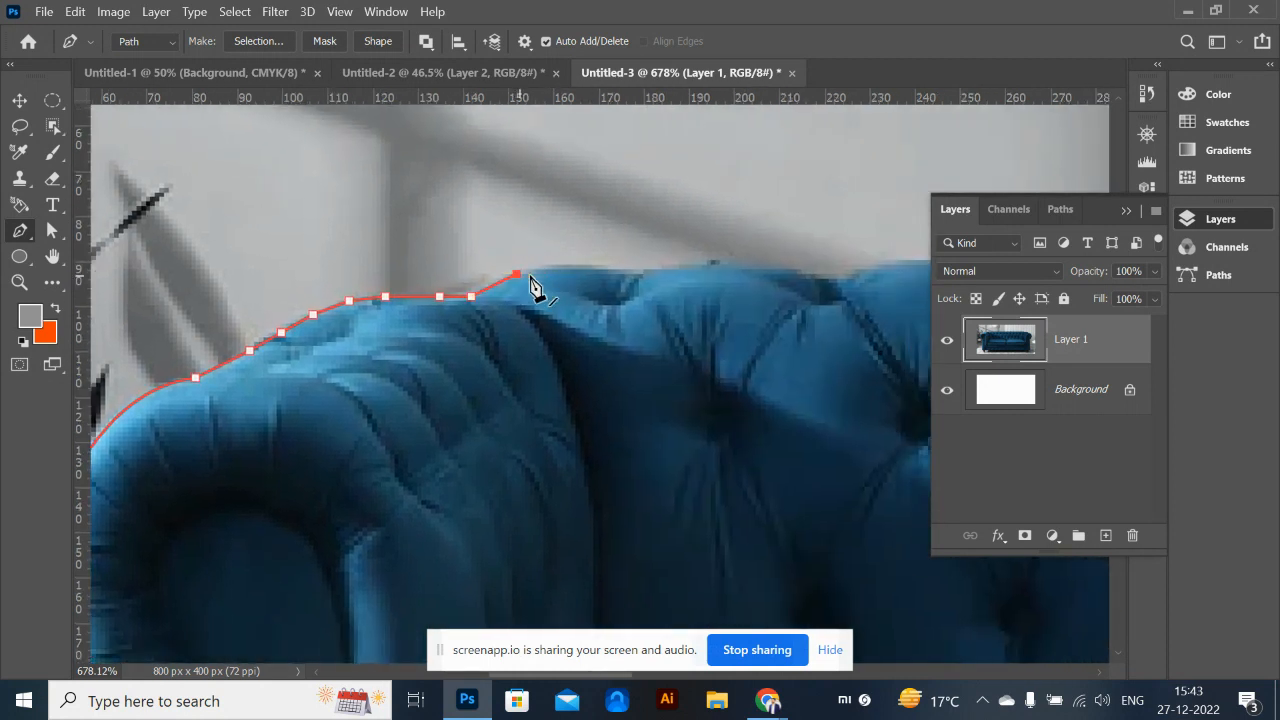
pyautogui.keyDown('alt'); pyautogui.click(612, 269); pyautogui.keyUp('alt')
pyautogui.click(702, 268)
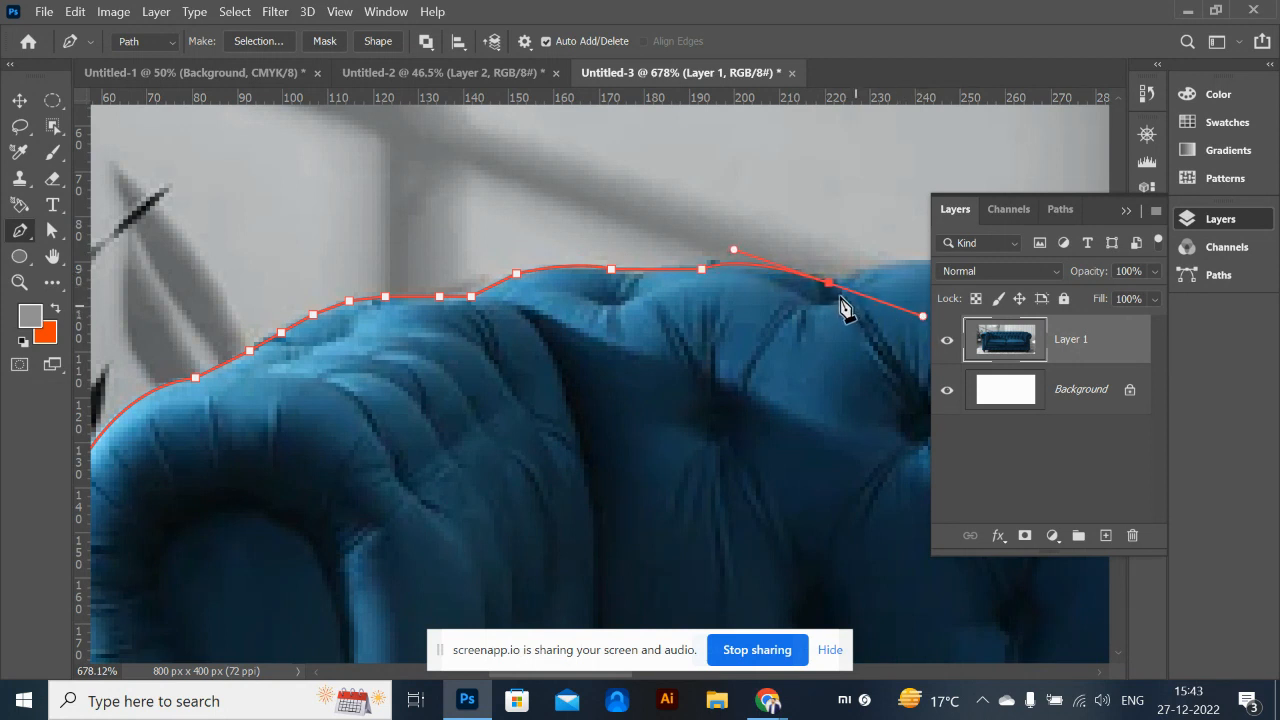
pyautogui.moveTo(829, 283); pyautogui.dragTo(833, 279)
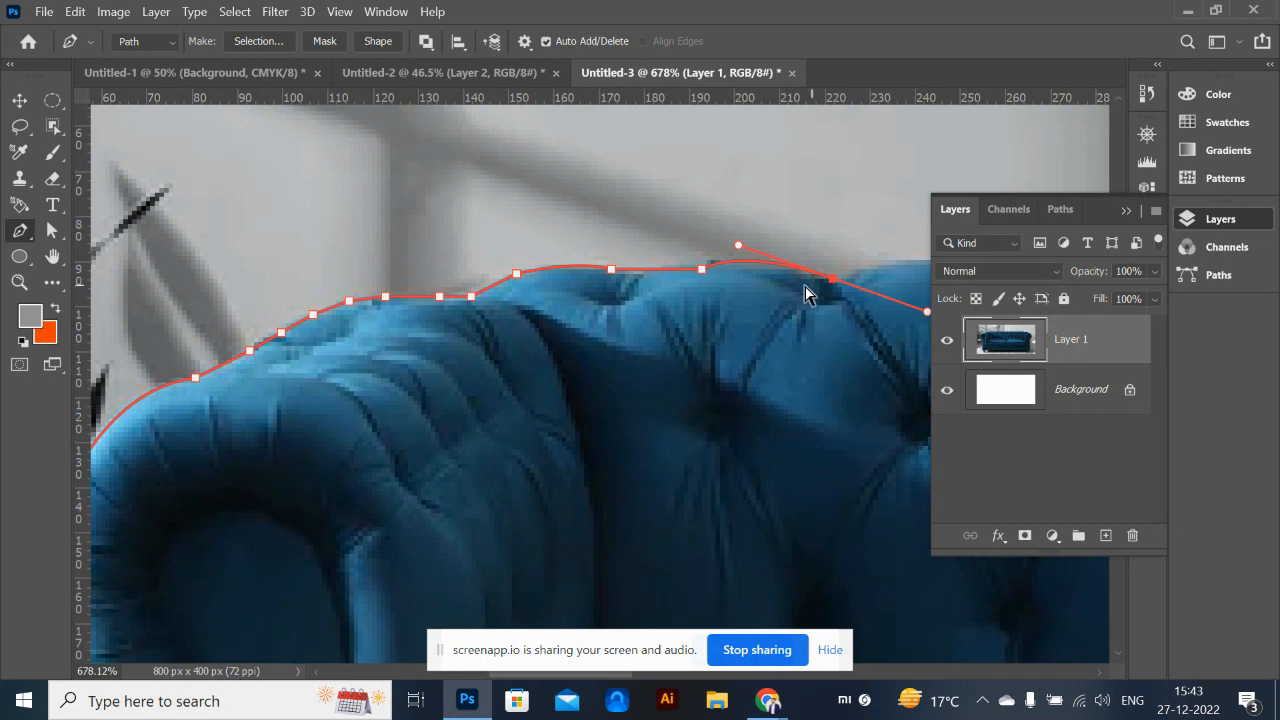
pyautogui.moveTo(738, 250); pyautogui.dragTo(722, 252)
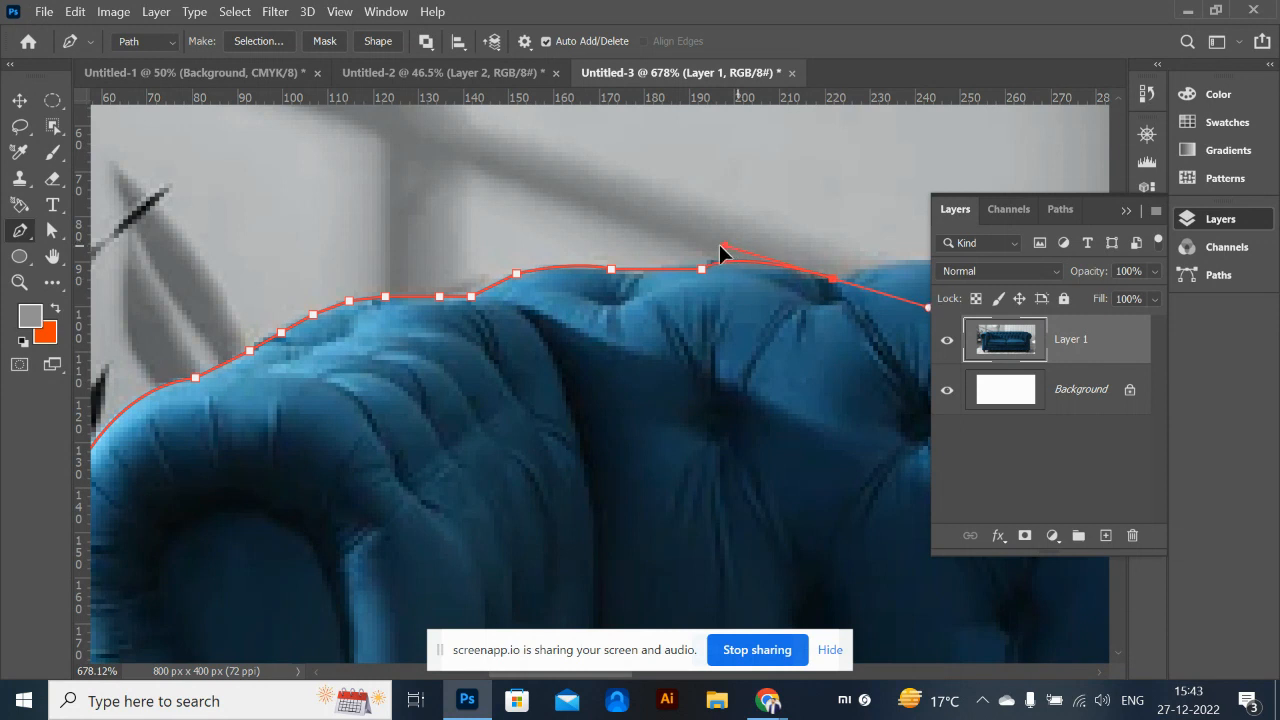
# Trace the path over the next backrest bulge with a smooth curve and place anchors across the shallow dip beyond it
pyautogui.moveTo(760, 382); pyautogui.dragTo(586, 354)
pyautogui.click(662, 253)
pyautogui.click(696, 242)
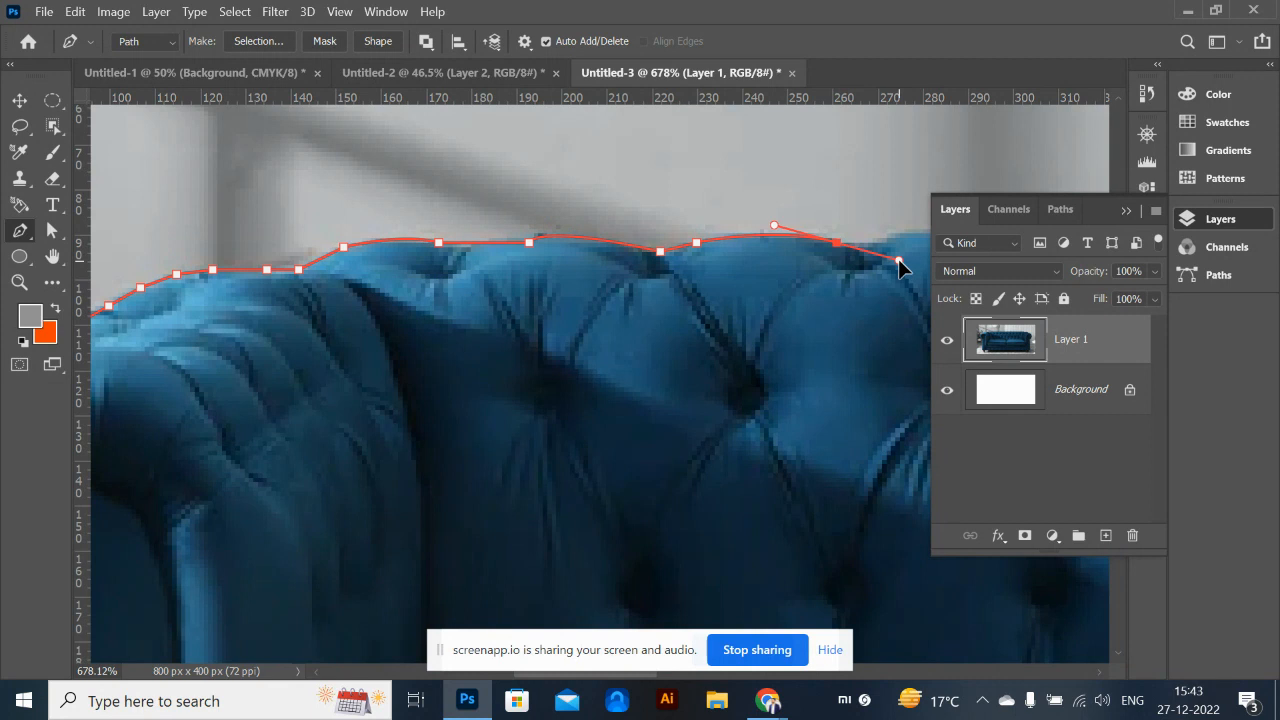
pyautogui.moveTo(806, 263); pyautogui.dragTo(634, 277)
pyautogui.click(663, 258)
pyautogui.click(702, 259)
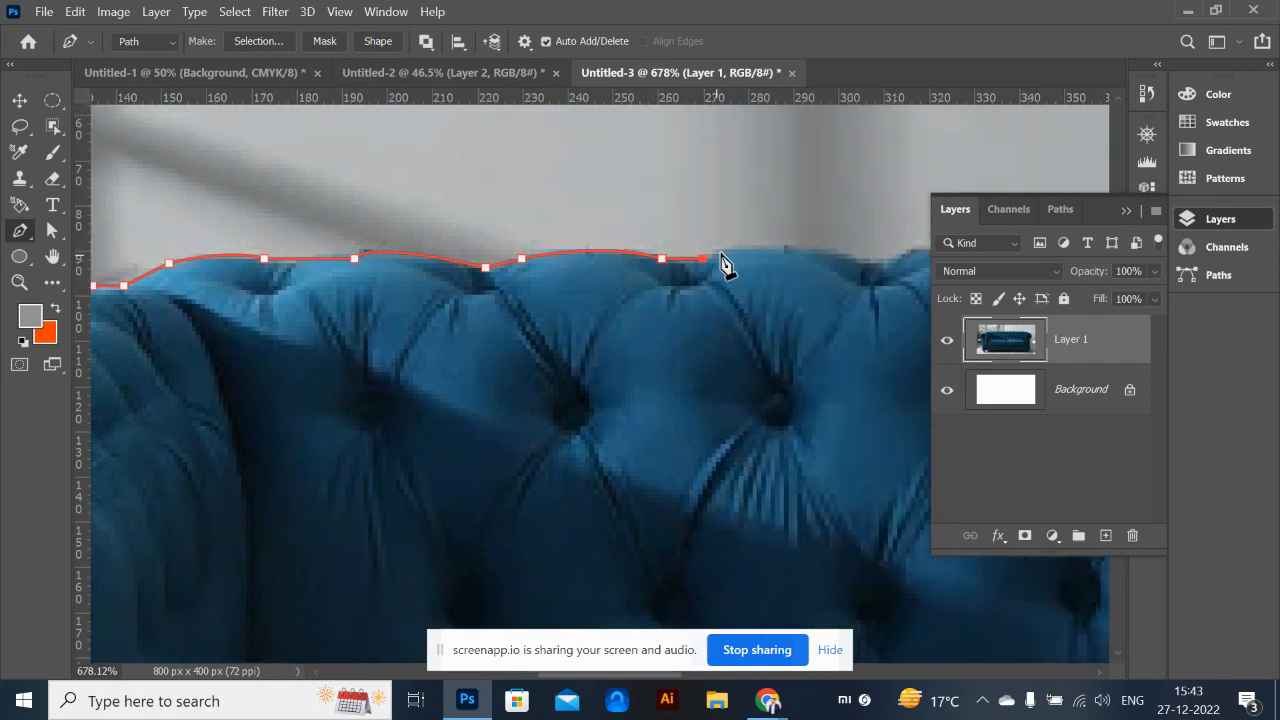
# Curve the path over the following bulge and through its dip, removing the outgoing handle before adding an anchor along the next crest
pyautogui.moveTo(776, 270); pyautogui.dragTo(597, 262)
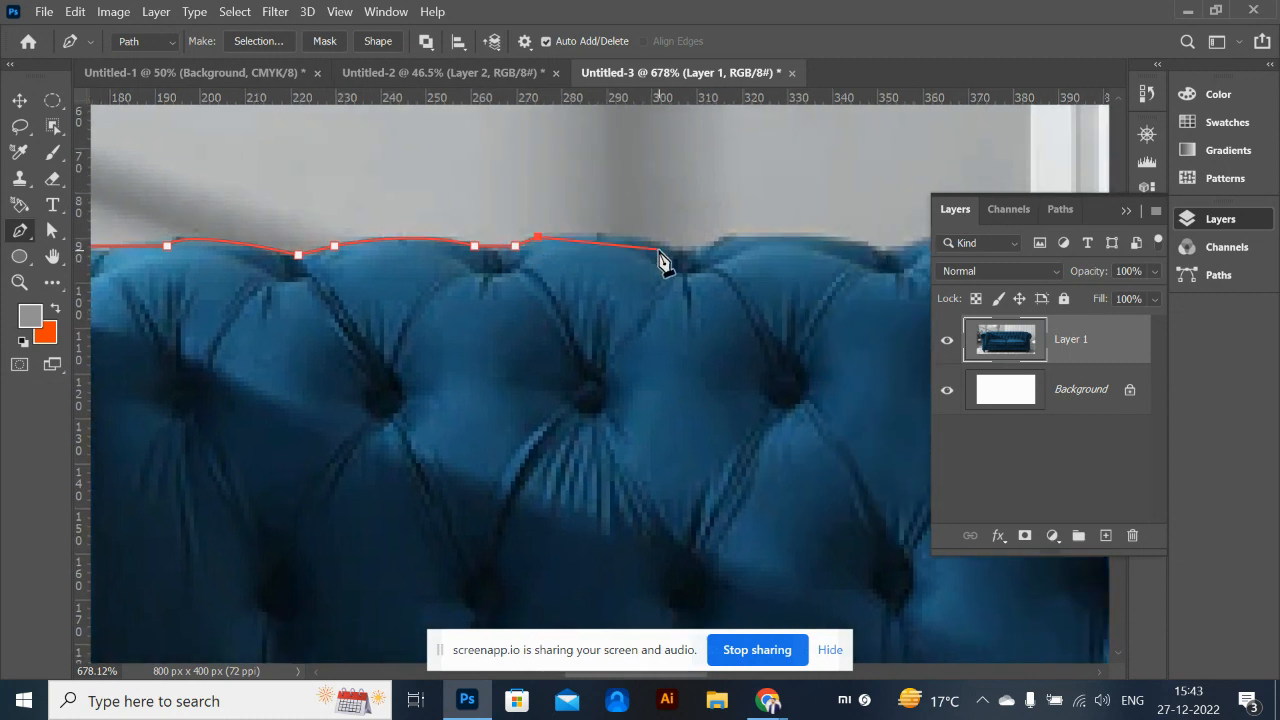
pyautogui.moveTo(720, 276); pyautogui.dragTo(720, 268)
pyautogui.moveTo(720, 244); pyautogui.dragTo(728, 232)
pyautogui.keyDown('alt'); pyautogui.click(723, 238); pyautogui.keyUp('alt')
pyautogui.click(764, 237)
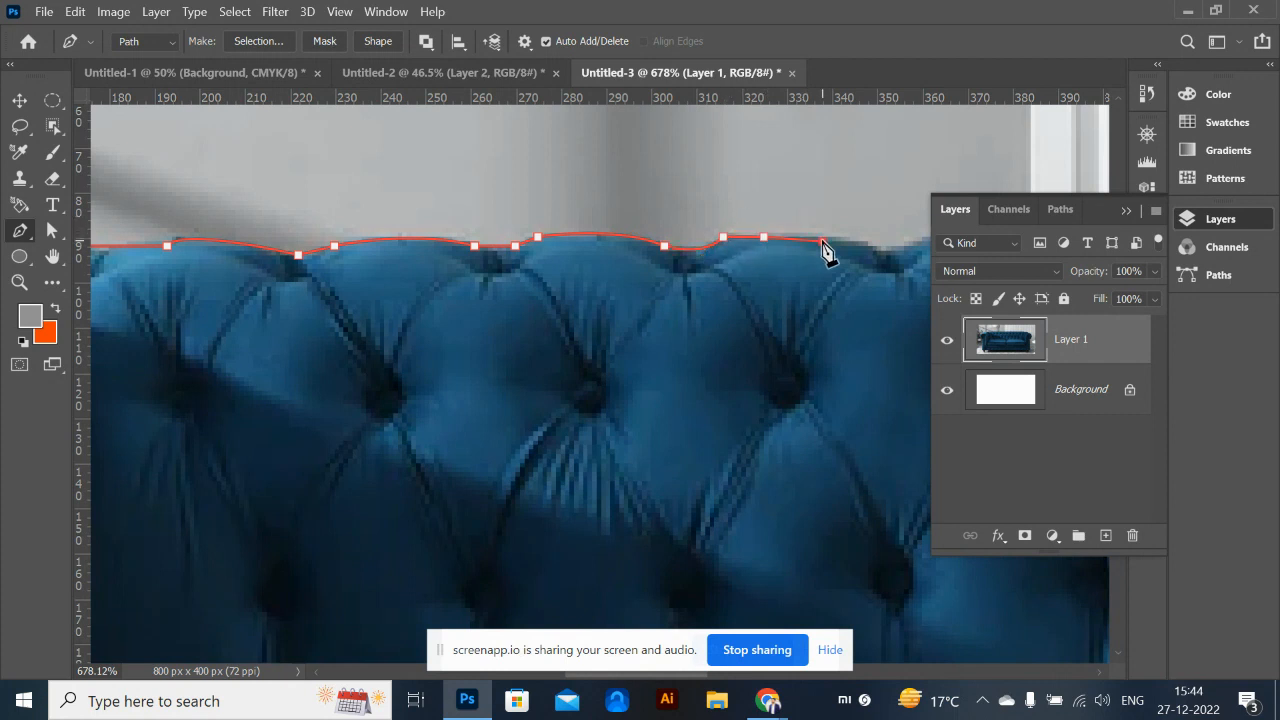
# Bring the path down into the dip just before the white curtain and add anchors up the next bulge
pyautogui.moveTo(842, 266); pyautogui.dragTo(722, 246)
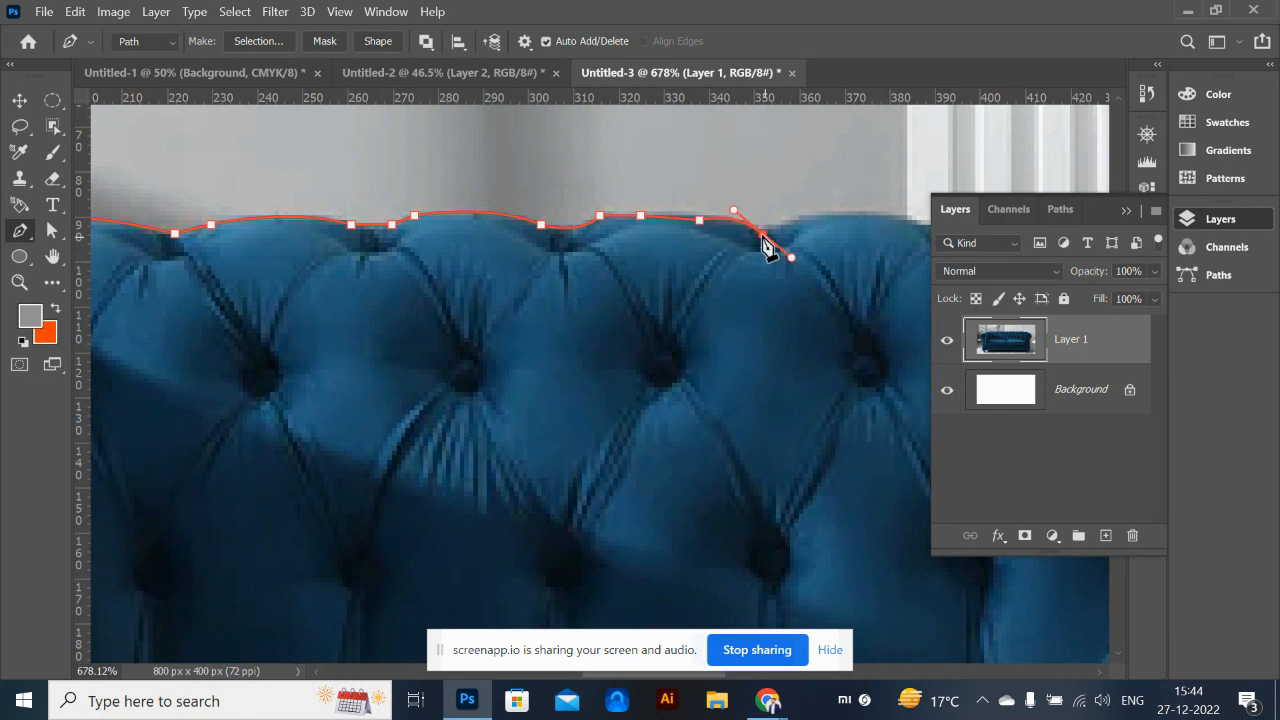
pyautogui.click(793, 219)
pyautogui.moveTo(820, 228); pyautogui.dragTo(627, 217)
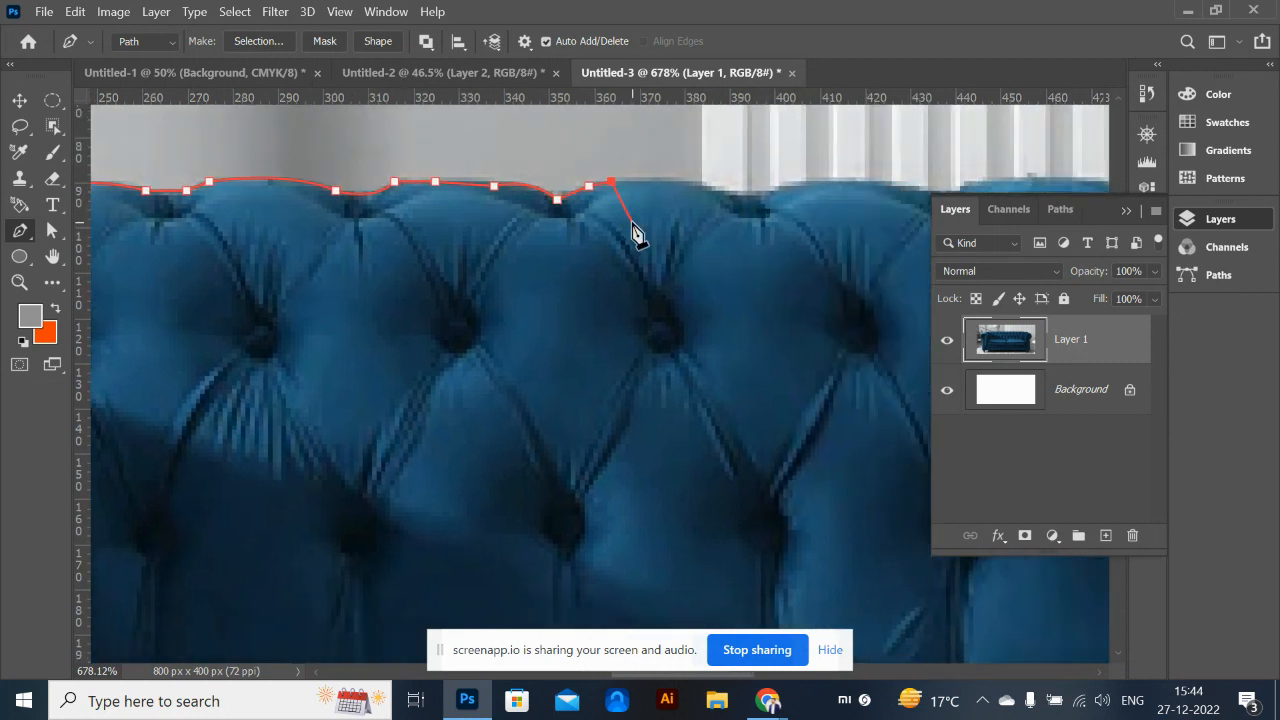
# Reposition the crest anchor just before the last dip and adjust the adjoining curve handle to fit the backrest edge
pyautogui.scroll(8, 494, 206)
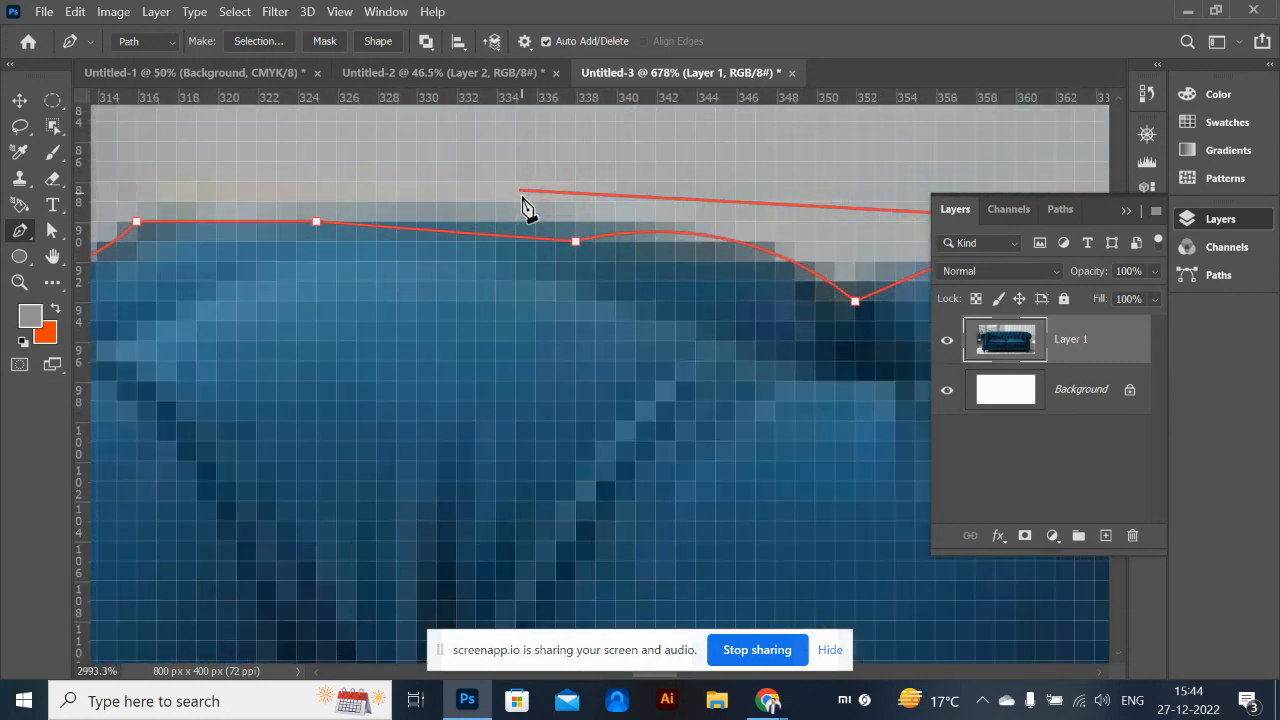
pyautogui.scroll(3, 522, 205)
pyautogui.moveTo(619, 289); pyautogui.dragTo(530, 234)
pyautogui.moveTo(884, 198); pyautogui.dragTo(792, 242)
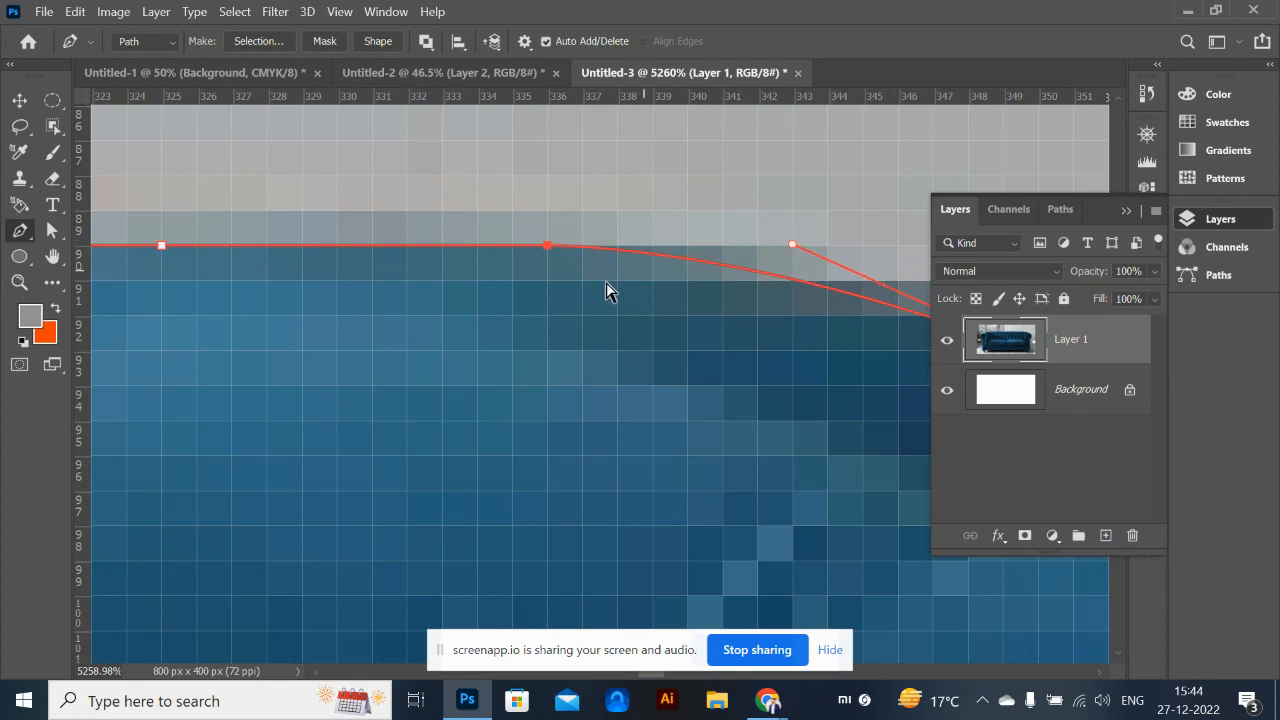
# Extend the path with a curve over the bulge beside the curtain's edge and remove the new anchor's outgoing handle
pyautogui.scroll(-5, 607, 290)
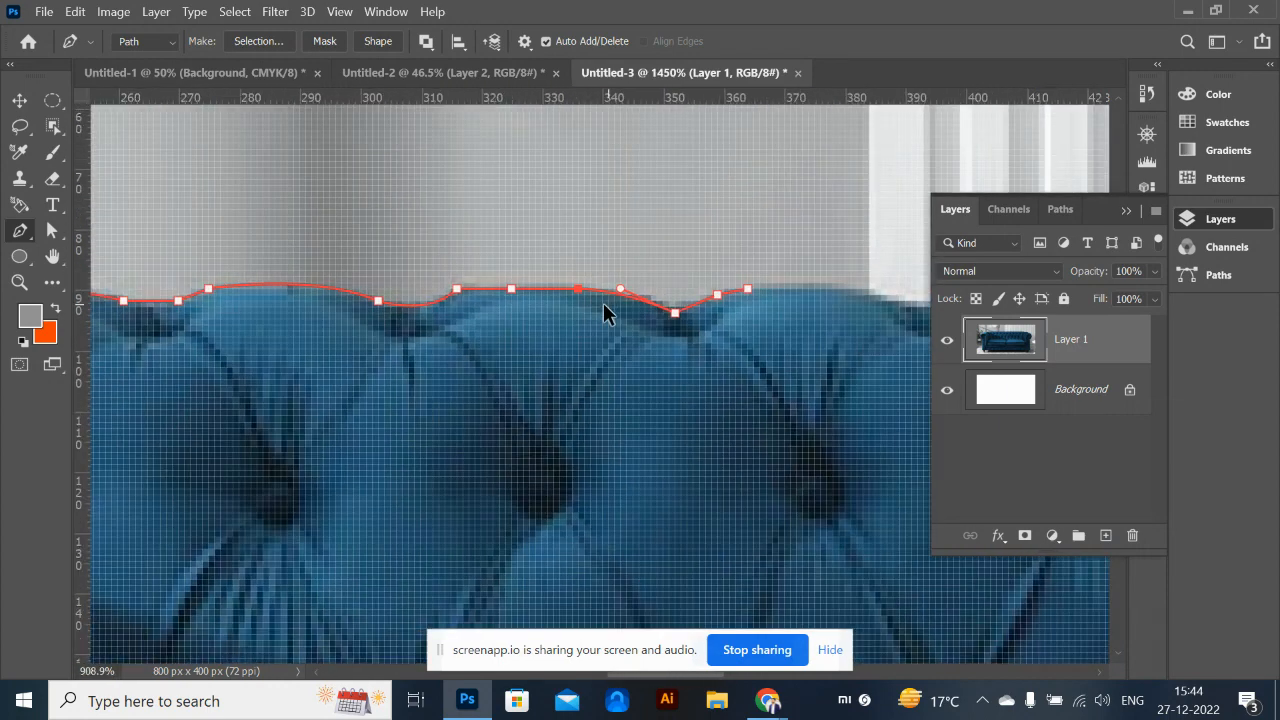
pyautogui.press('space')
pyautogui.moveTo(191, 357); pyautogui.dragTo(153, 381)
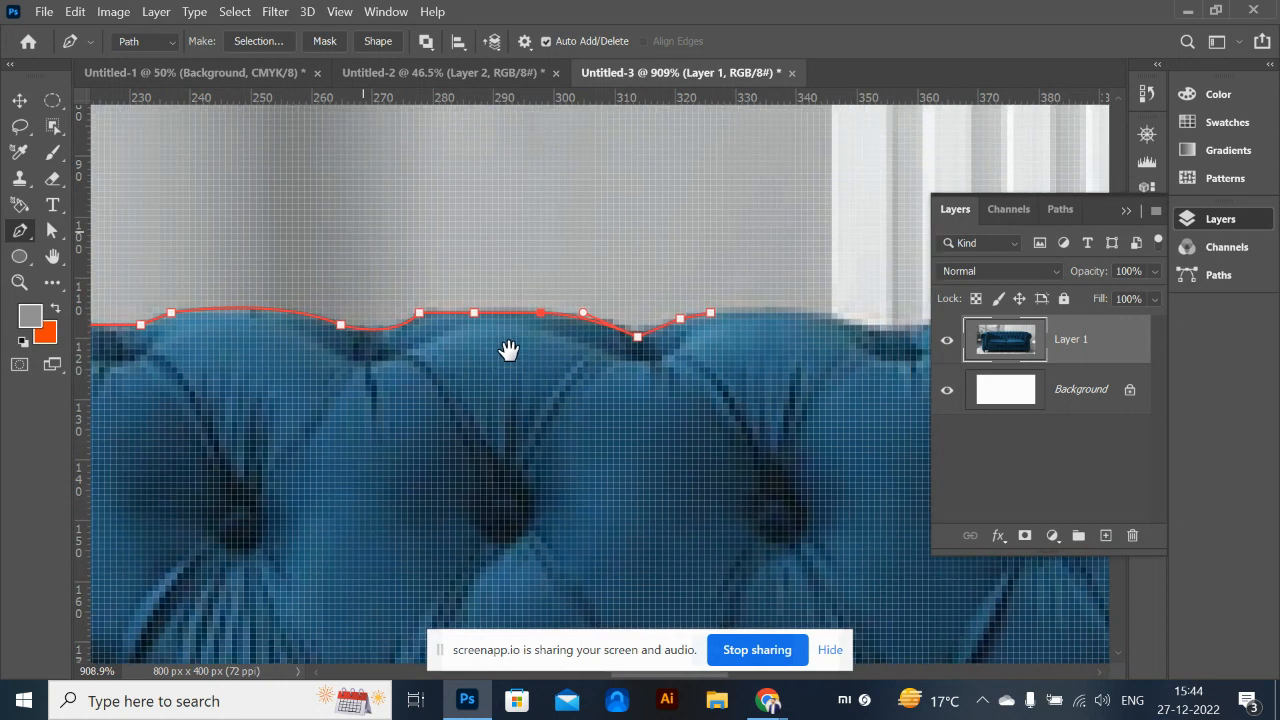
pyautogui.moveTo(508, 349); pyautogui.dragTo(386, 297)
pyautogui.scroll(2, 640, 275)
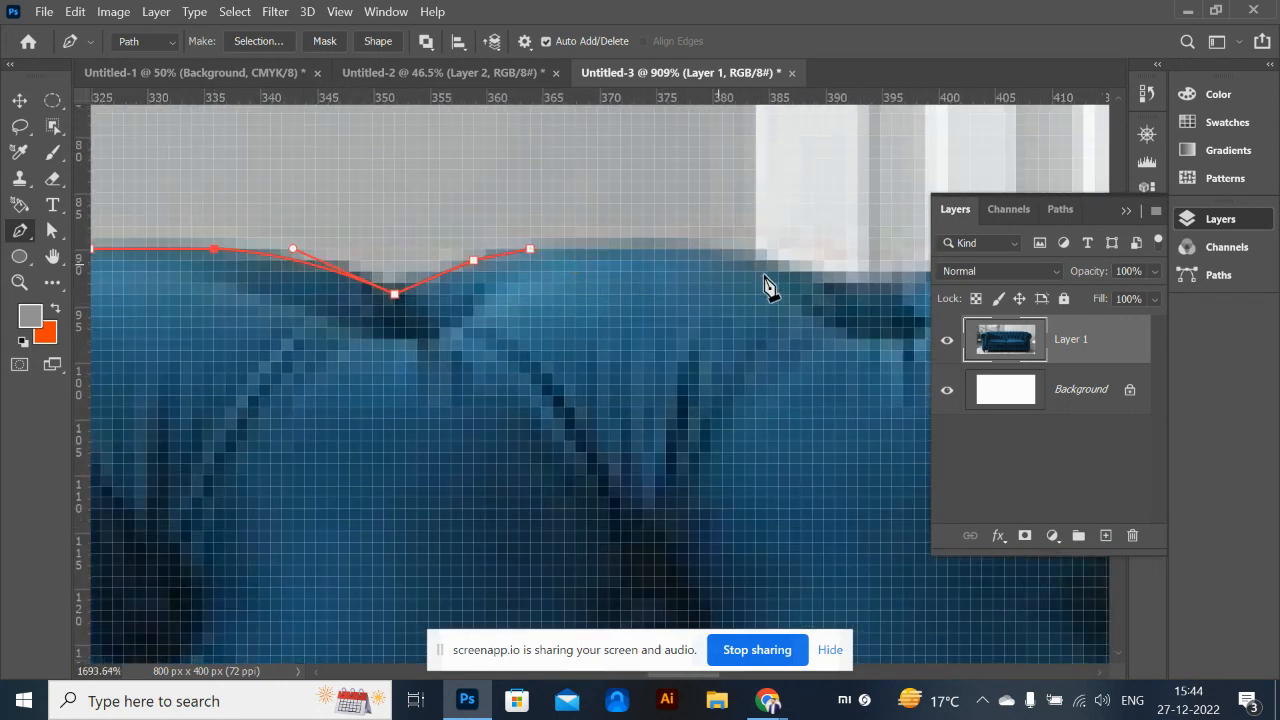
pyautogui.moveTo(779, 287); pyautogui.dragTo(848, 332)
pyautogui.press('space')
pyautogui.moveTo(737, 380); pyautogui.dragTo(494, 357)
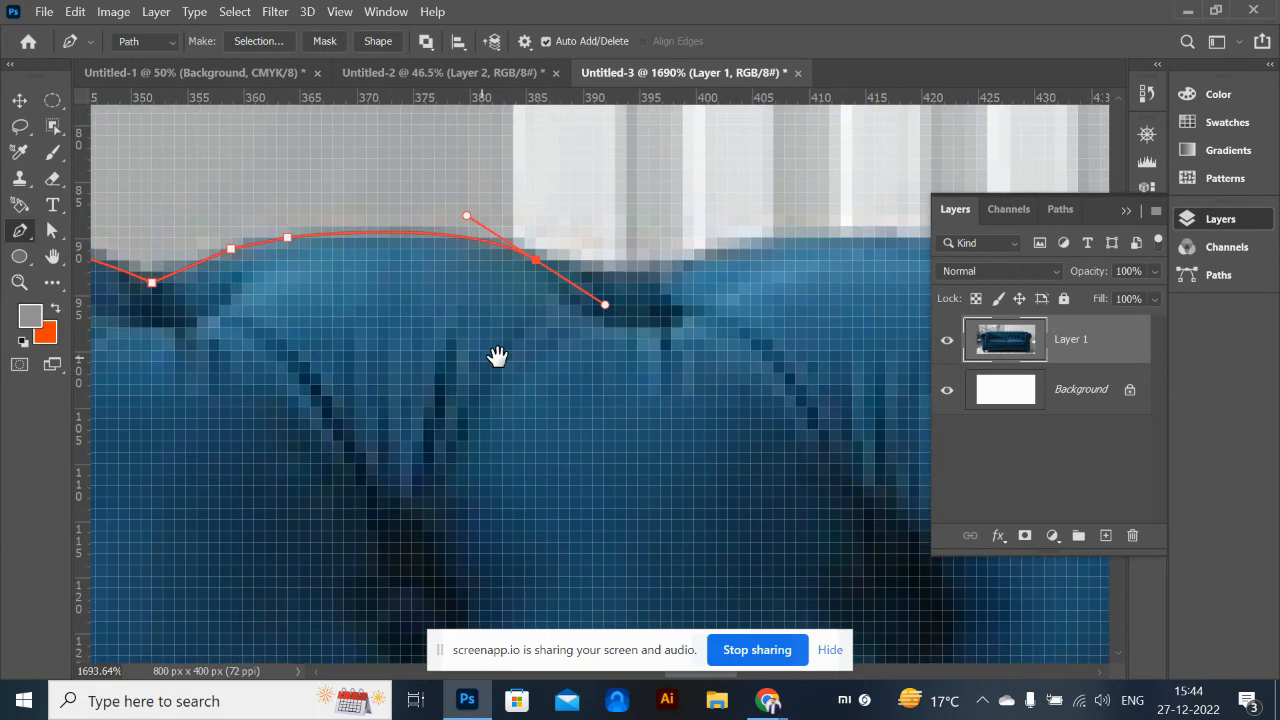
pyautogui.keyDown('alt'); pyautogui.click(537, 261); pyautogui.keyUp('alt')
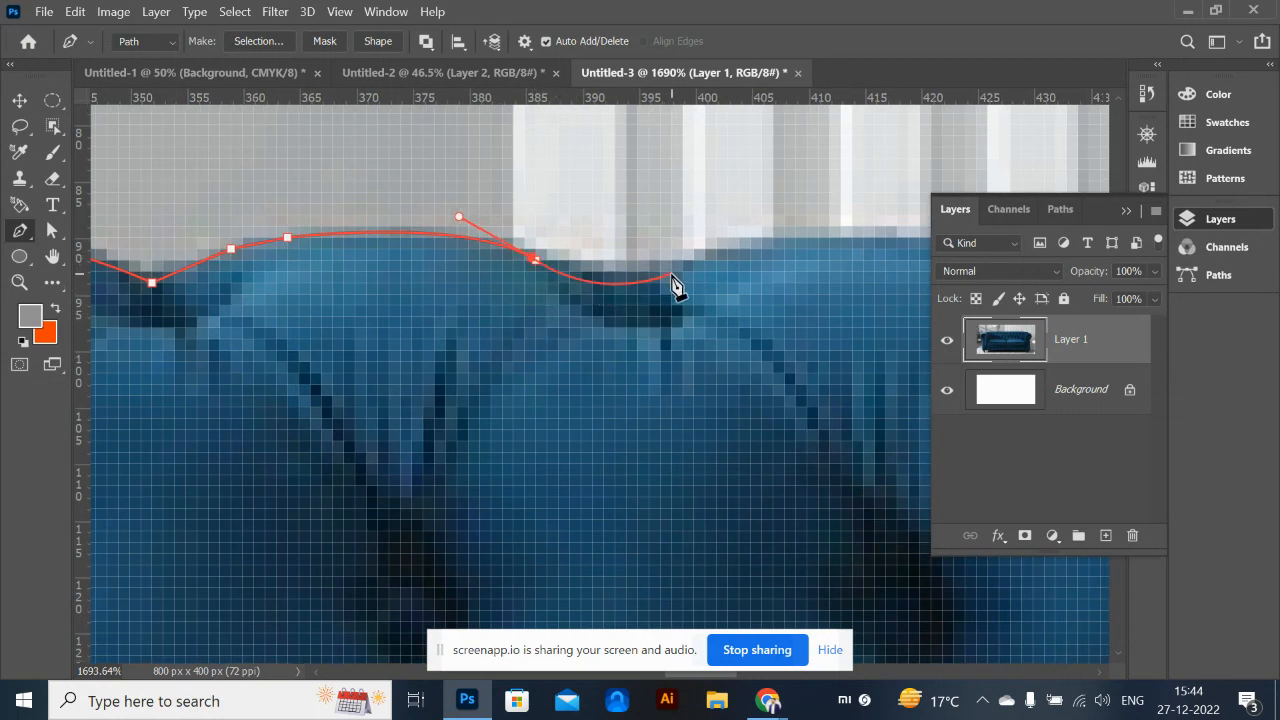
# Curve the path through the first dip in front of the white curtain and onto the crest of the next bulge
pyautogui.moveTo(686, 262); pyautogui.dragTo(471, 302)
pyautogui.press('space')
pyautogui.moveTo(610, 242); pyautogui.dragTo(674, 266)
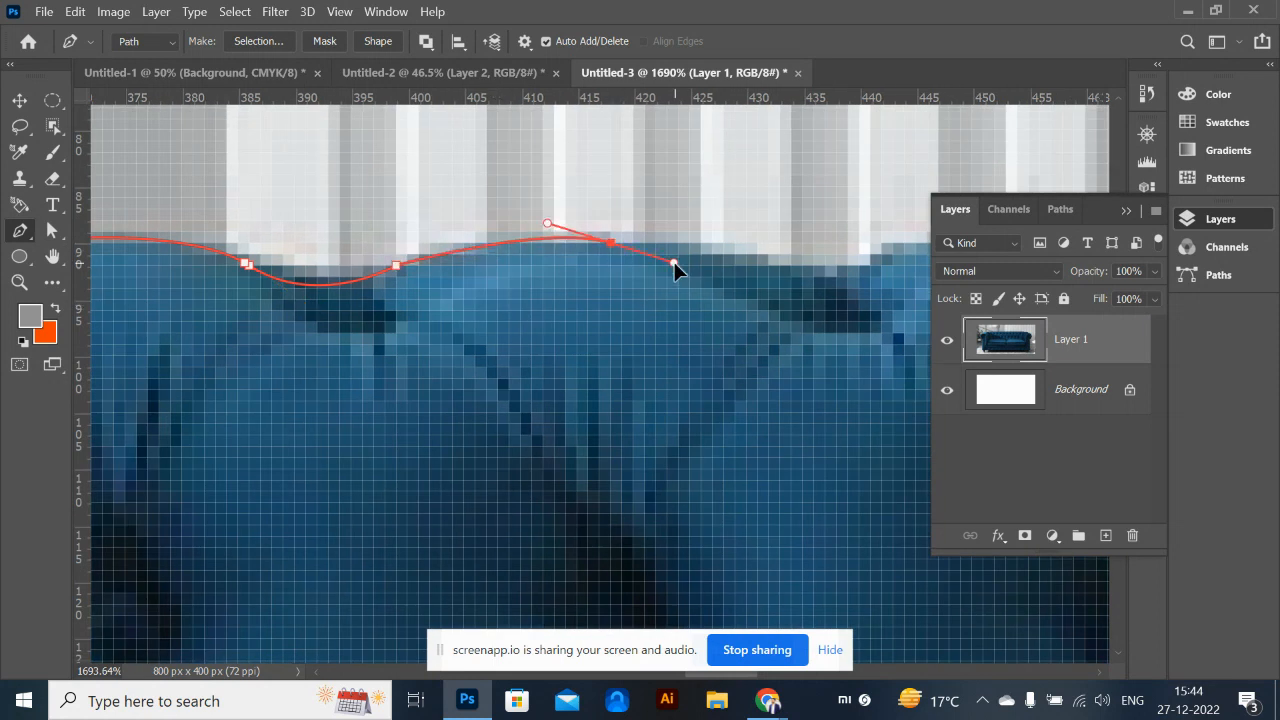
# Extend the pen path along the sofa back's scalloped top edge from about 430 px to about 486 px on the horizontal ruler
pyautogui.click(757, 254)
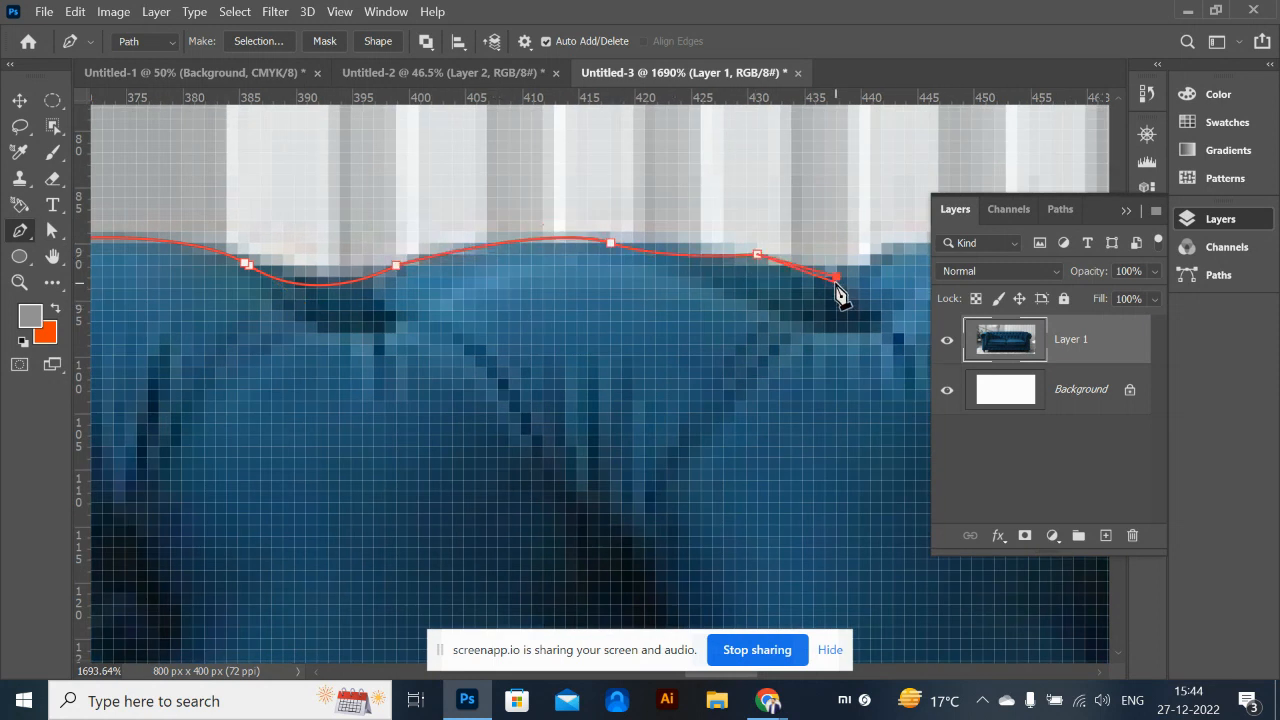
pyautogui.press('space')
pyautogui.moveTo(829, 290); pyautogui.dragTo(430, 320)
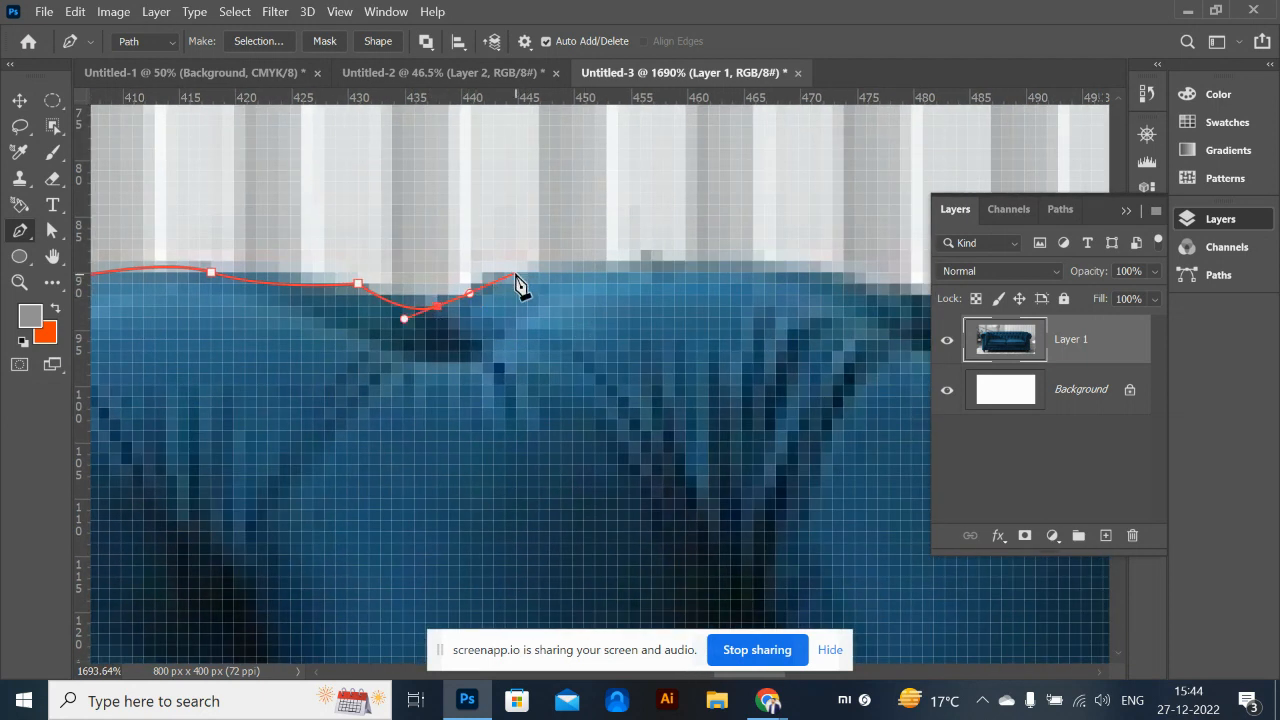
pyautogui.click(674, 261)
pyautogui.moveTo(689, 265); pyautogui.dragTo(691, 257)
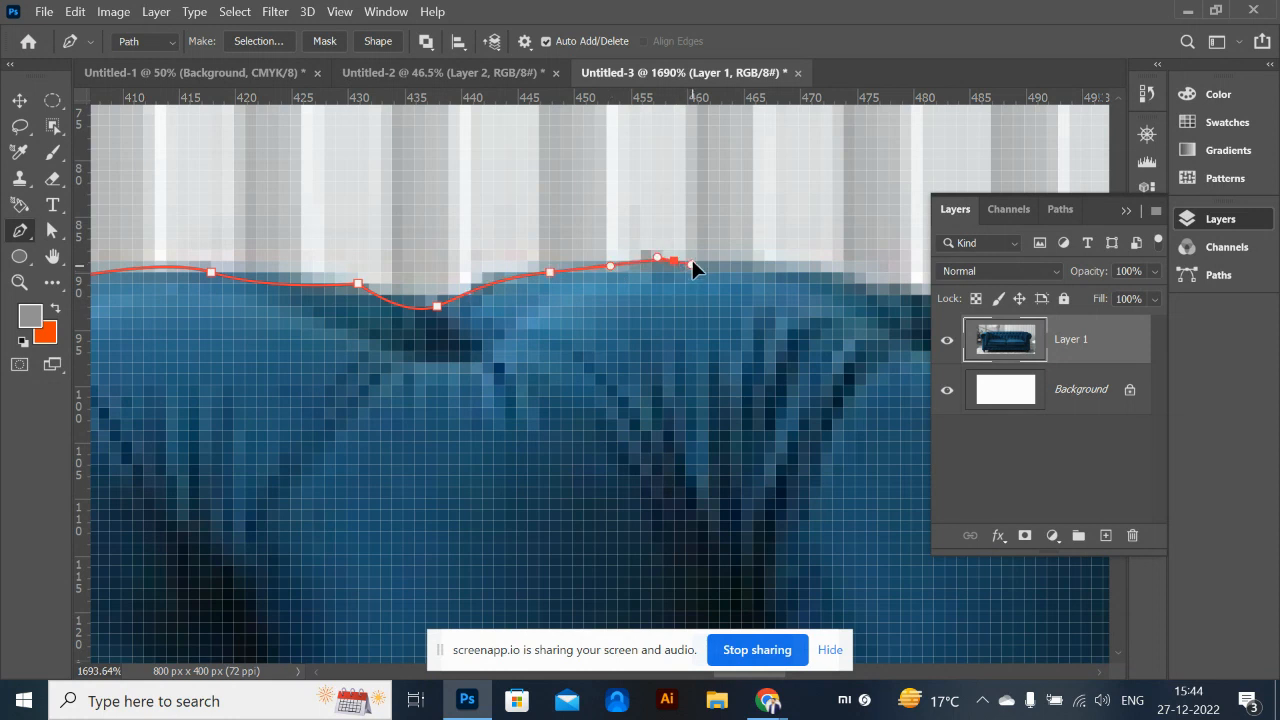
pyautogui.click(753, 260)
pyautogui.moveTo(817, 303); pyautogui.dragTo(766, 318)
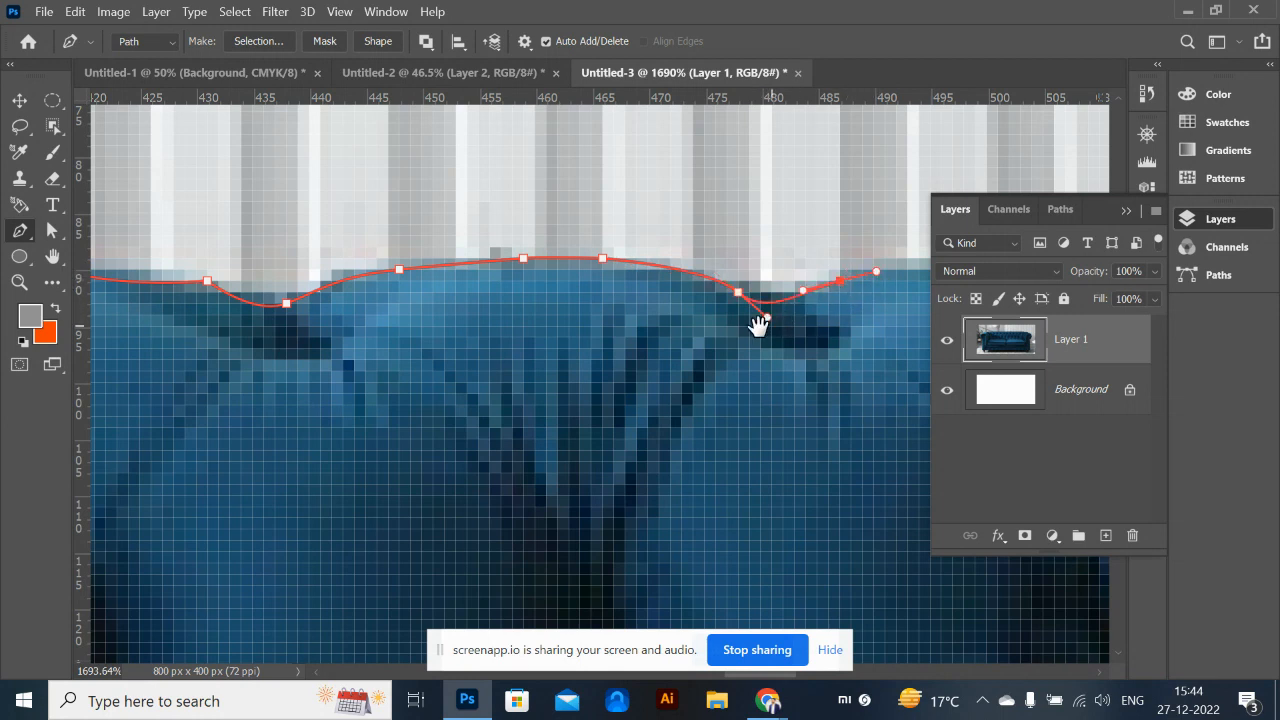
# Trace the next scallops of the sofa back's top edge with curved anchors, reaching about 552 px on the horizontal ruler
pyautogui.moveTo(757, 323); pyautogui.dragTo(380, 277)
pyautogui.moveTo(738, 229); pyautogui.dragTo(755, 237)
pyautogui.moveTo(810, 270); pyautogui.dragTo(580, 298)
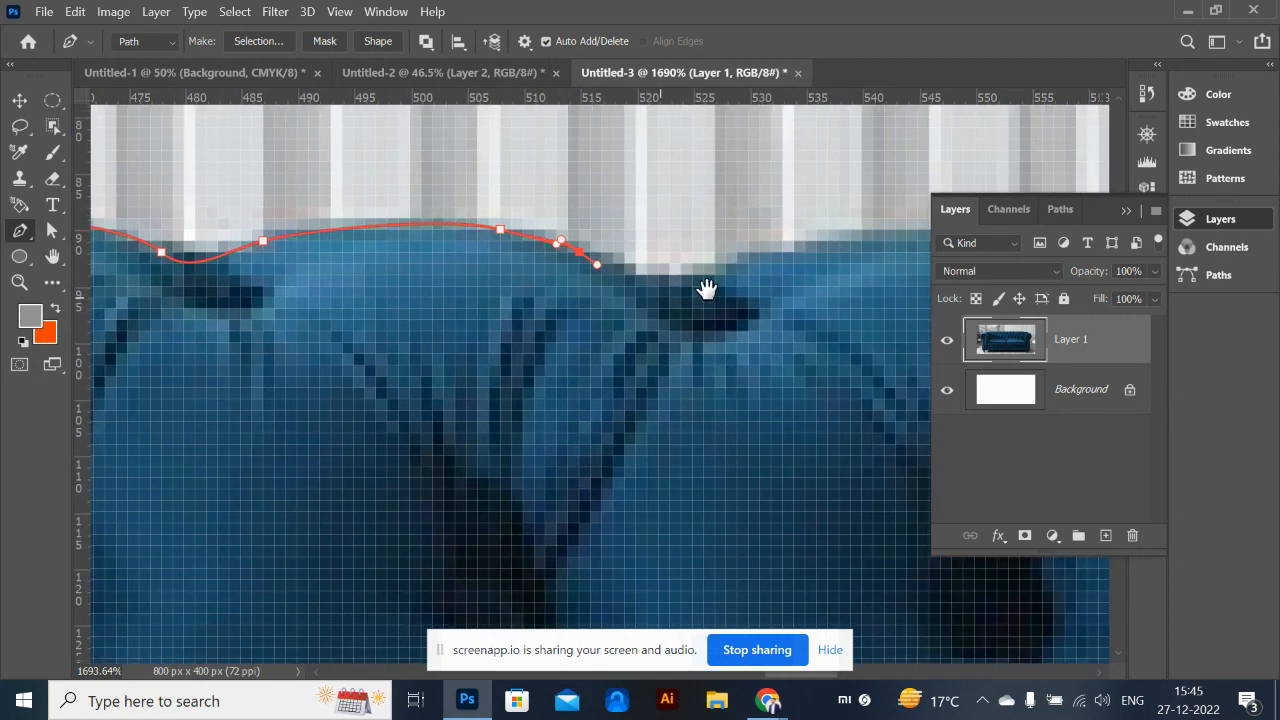
pyautogui.moveTo(807, 253); pyautogui.dragTo(849, 209)
pyautogui.moveTo(777, 285); pyautogui.dragTo(551, 310)
pyautogui.click(782, 264)
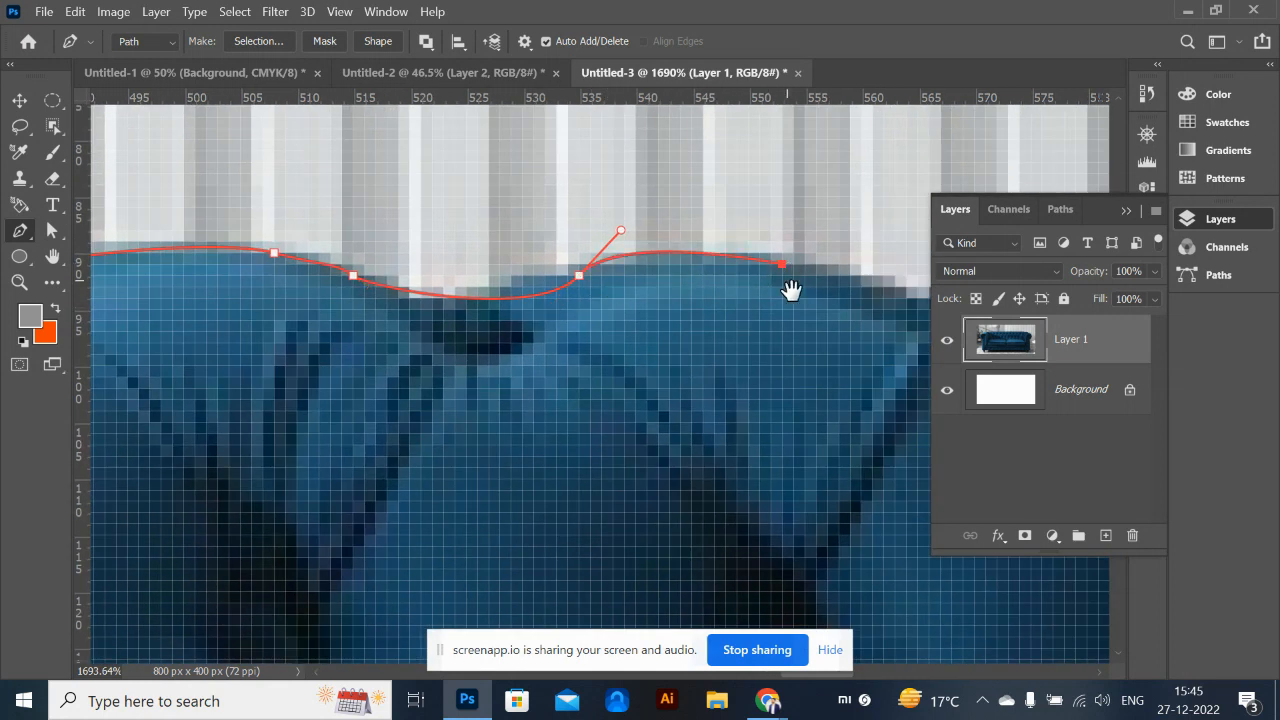
# Continue the path over the following two scallops of the sofa back, reaching about 623 px on the horizontal ruler
pyautogui.moveTo(791, 290); pyautogui.dragTo(586, 274)
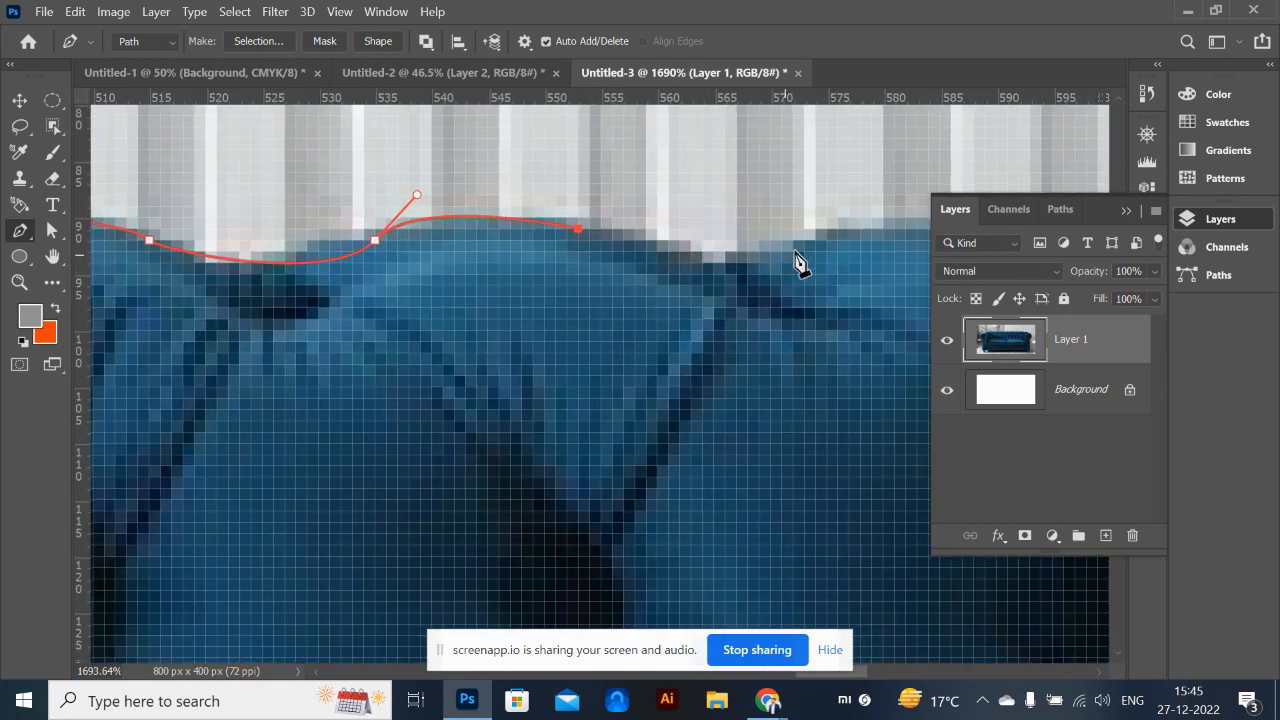
pyautogui.moveTo(804, 251); pyautogui.dragTo(855, 209)
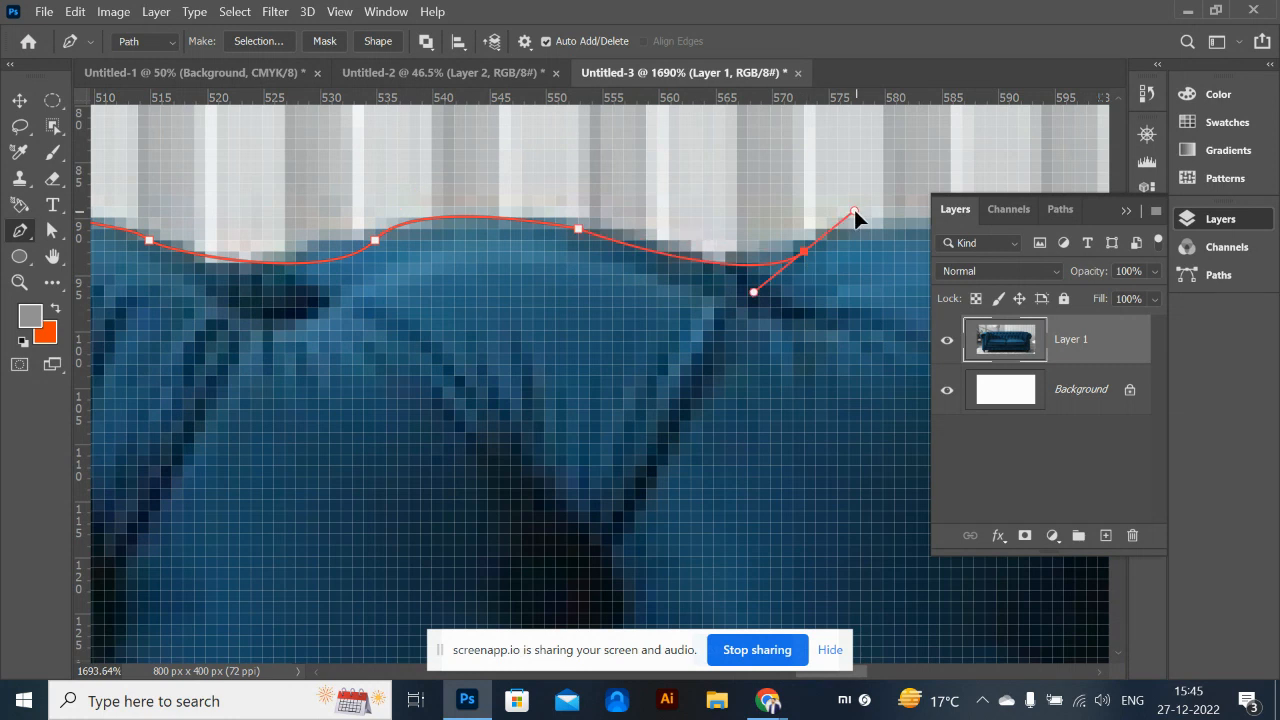
pyautogui.moveTo(829, 266); pyautogui.dragTo(646, 286)
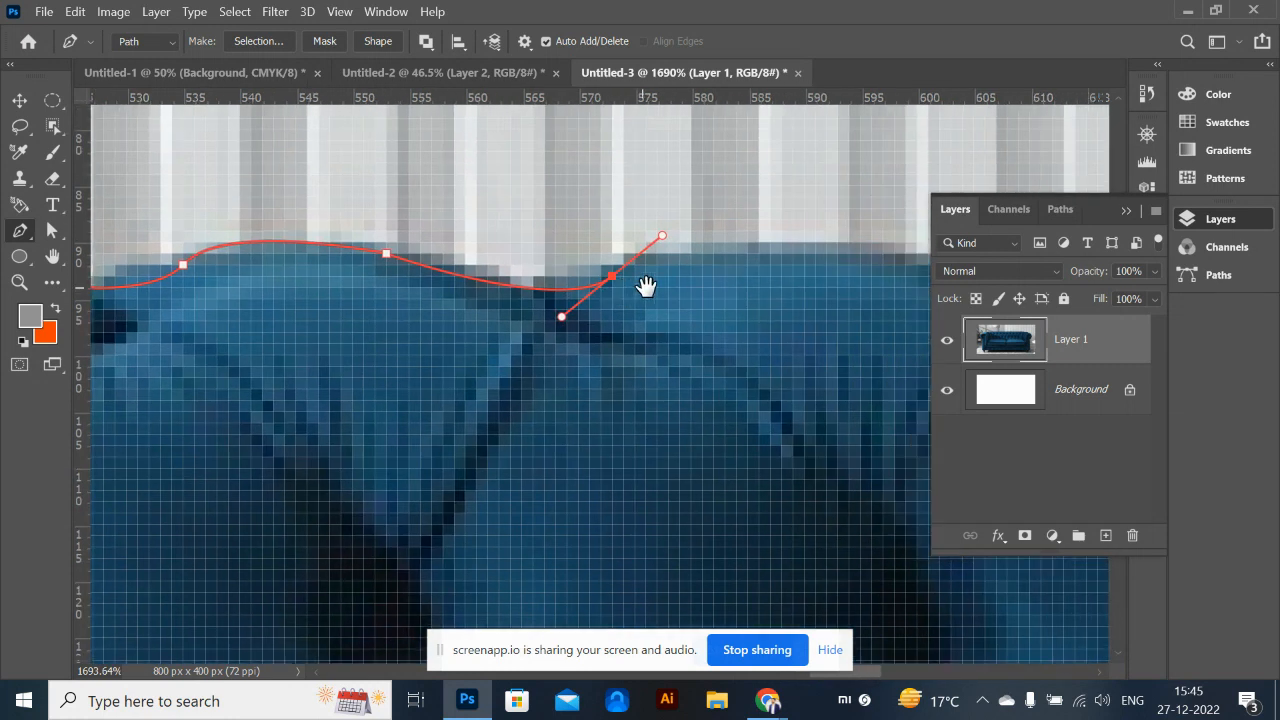
pyautogui.click(824, 254)
pyautogui.moveTo(766, 291); pyautogui.dragTo(517, 286)
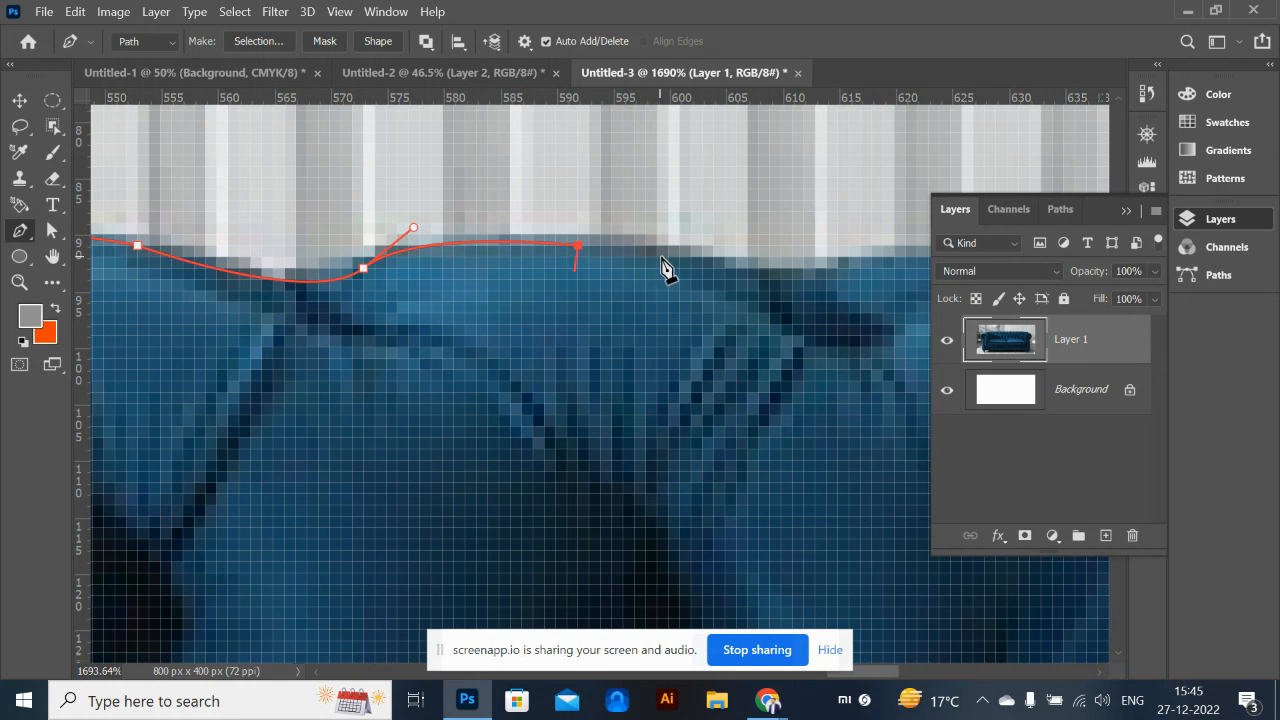
pyautogui.moveTo(723, 268); pyautogui.dragTo(662, 292)
pyautogui.click(780, 267)
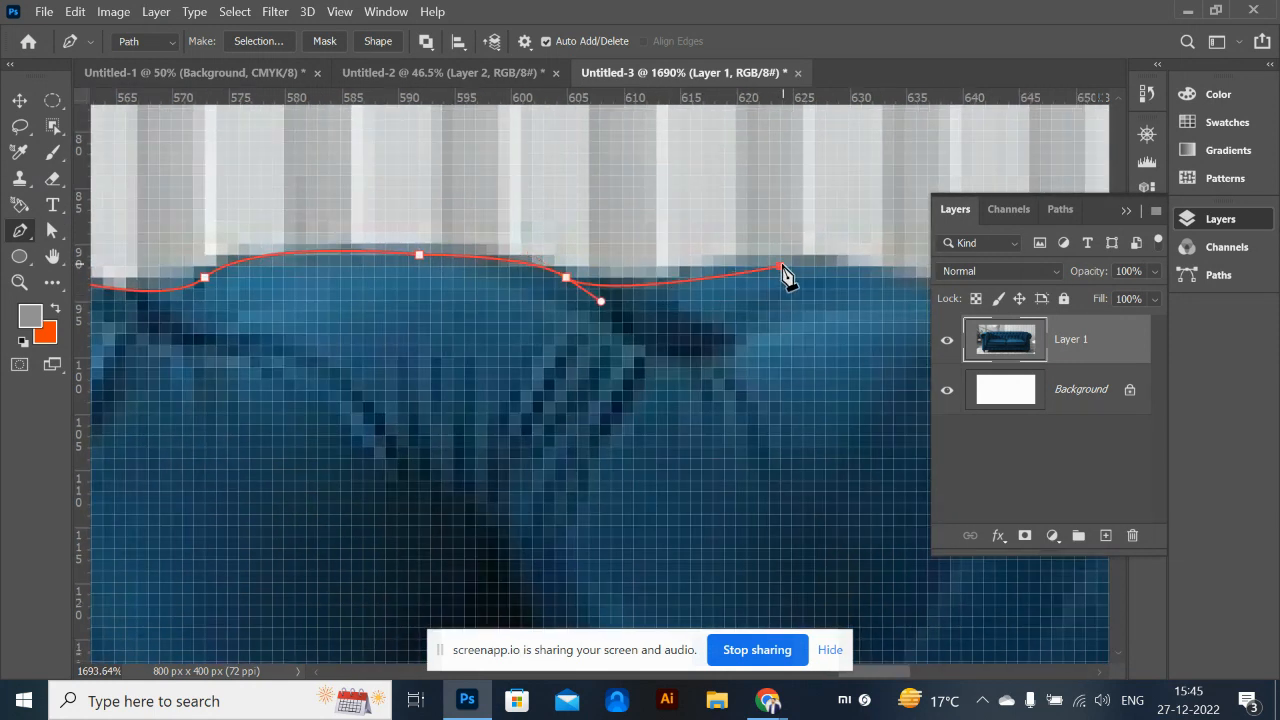
# Trace the last scallop down to where the sofa back meets the right arm, ending at about 662 px horizontally
pyautogui.moveTo(817, 277); pyautogui.dragTo(695, 278)
pyautogui.moveTo(784, 275); pyautogui.dragTo(599, 247)
pyautogui.click(785, 283)
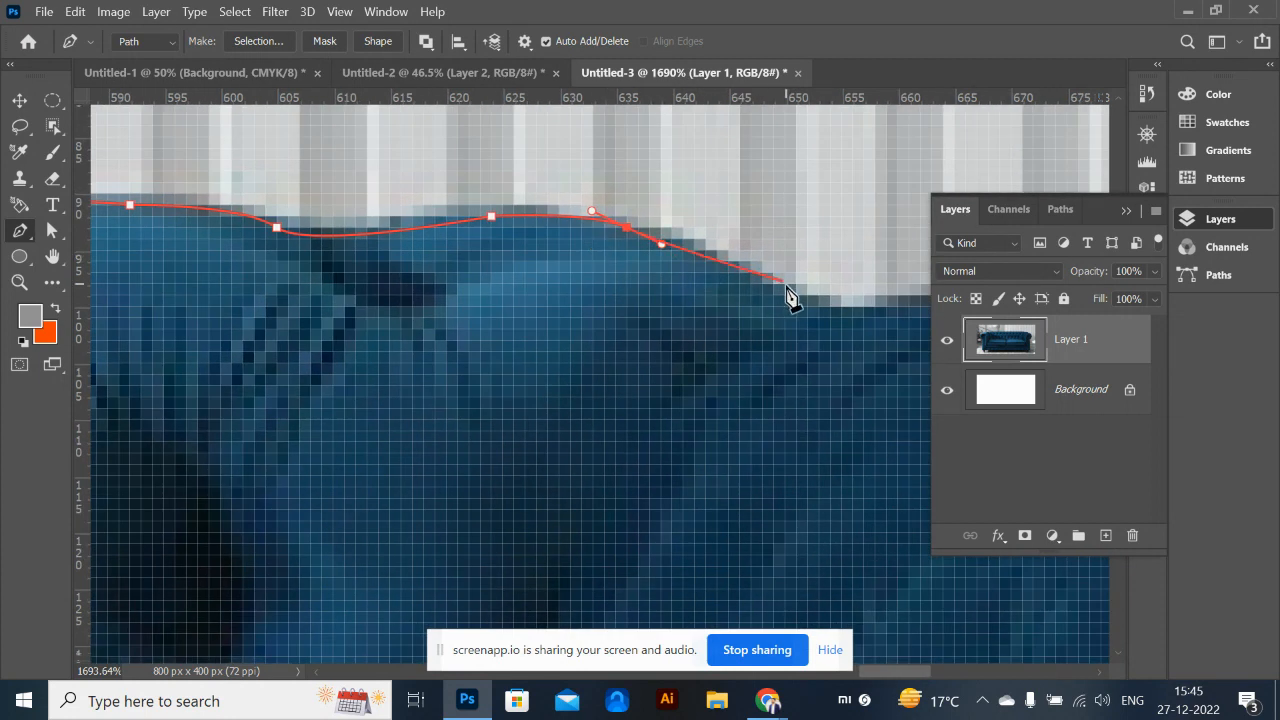
pyautogui.moveTo(806, 312); pyautogui.dragTo(658, 304)
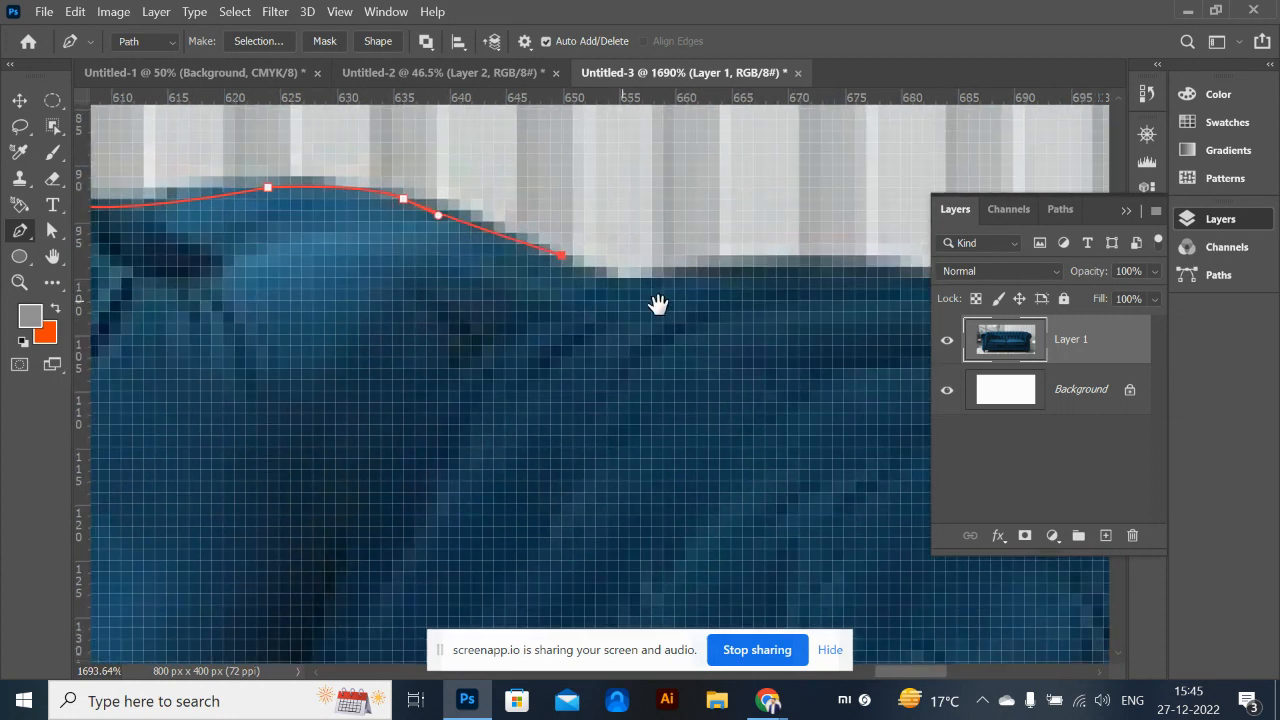
pyautogui.moveTo(708, 267); pyautogui.dragTo(791, 231)
# Fine-tune the two anchor points on the last scallop so the path follows the sofa's edge more closely
pyautogui.moveTo(402, 203); pyautogui.dragTo(399, 201)
pyautogui.moveTo(219, 281); pyautogui.dragTo(397, 337)
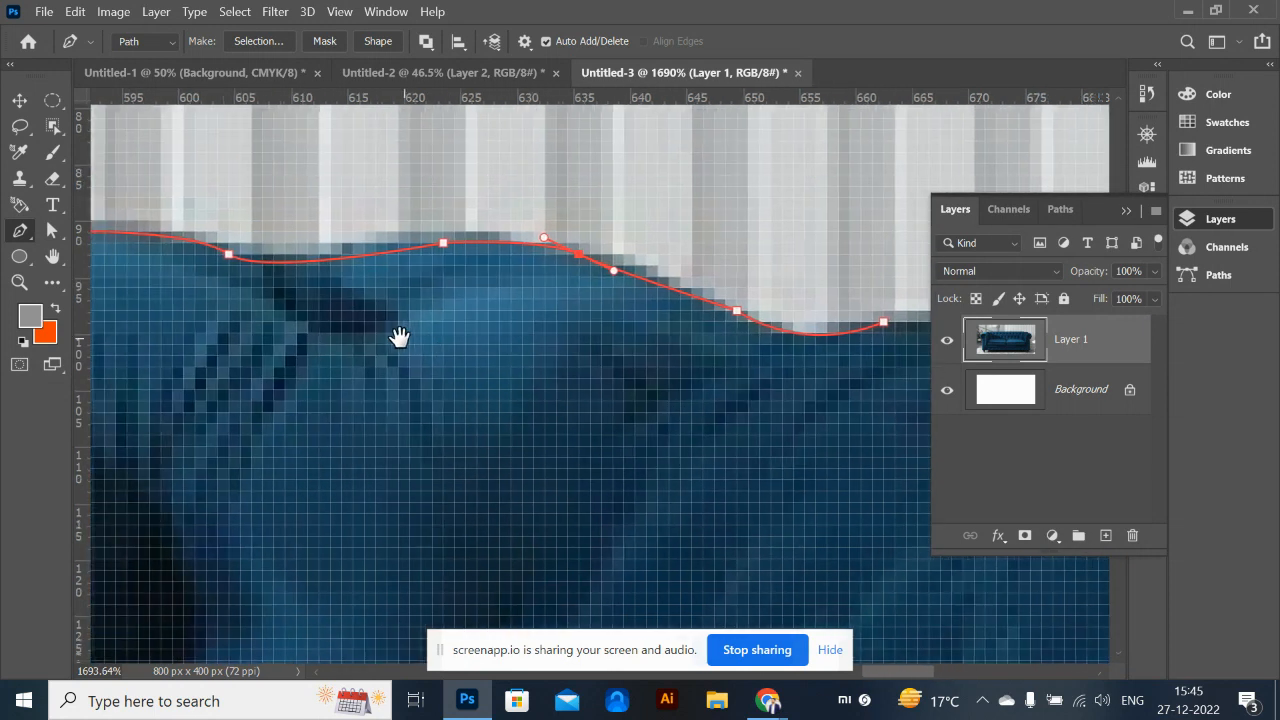
pyautogui.moveTo(445, 246)
pyautogui.mouseDown()
pyautogui.moveTo(440, 235)
pyautogui.moveTo(441, 250)
pyautogui.mouseUp()
# Trace the sloping upper edge of the sofa's right arm with anchors down to about 724 px on the horizontal ruler
pyautogui.moveTo(653, 345); pyautogui.dragTo(279, 317)
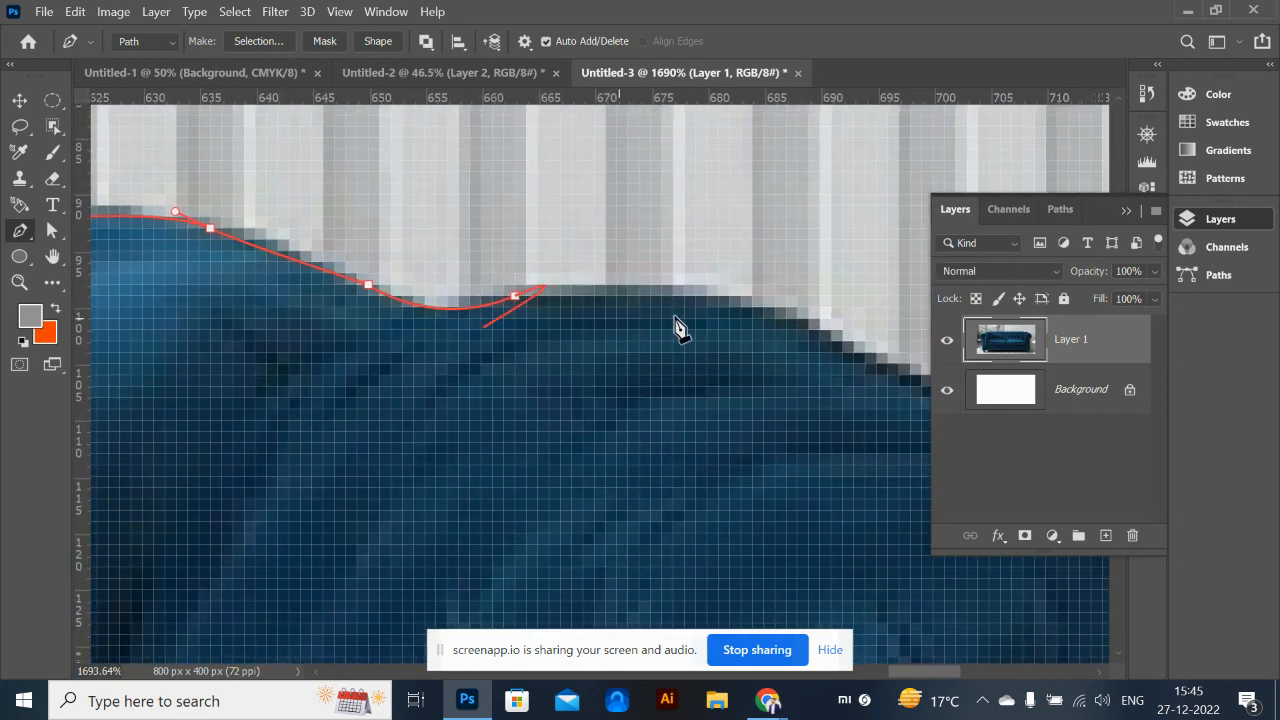
pyautogui.moveTo(831, 341); pyautogui.dragTo(839, 356)
pyautogui.moveTo(637, 390); pyautogui.dragTo(359, 352)
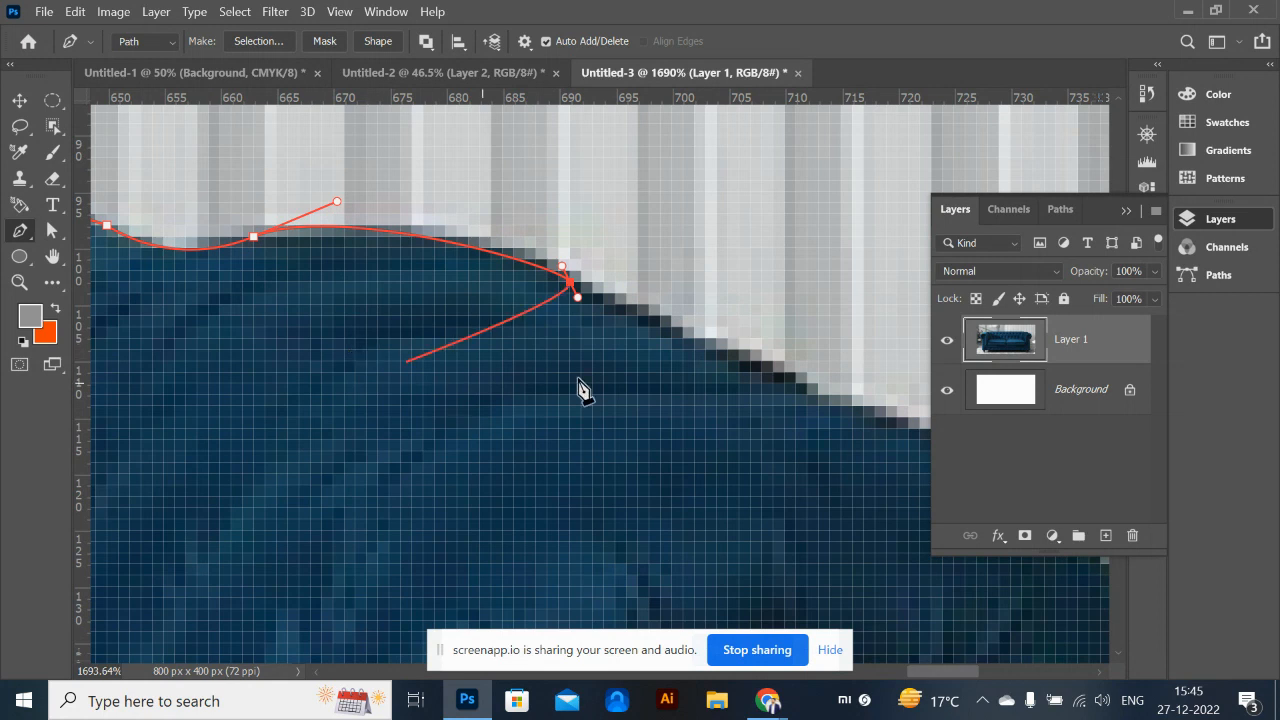
pyautogui.click(728, 360)
pyautogui.moveTo(668, 388); pyautogui.dragTo(422, 308)
pyautogui.click(599, 330)
pyautogui.click(712, 376)
pyautogui.moveTo(718, 420); pyautogui.dragTo(566, 298)
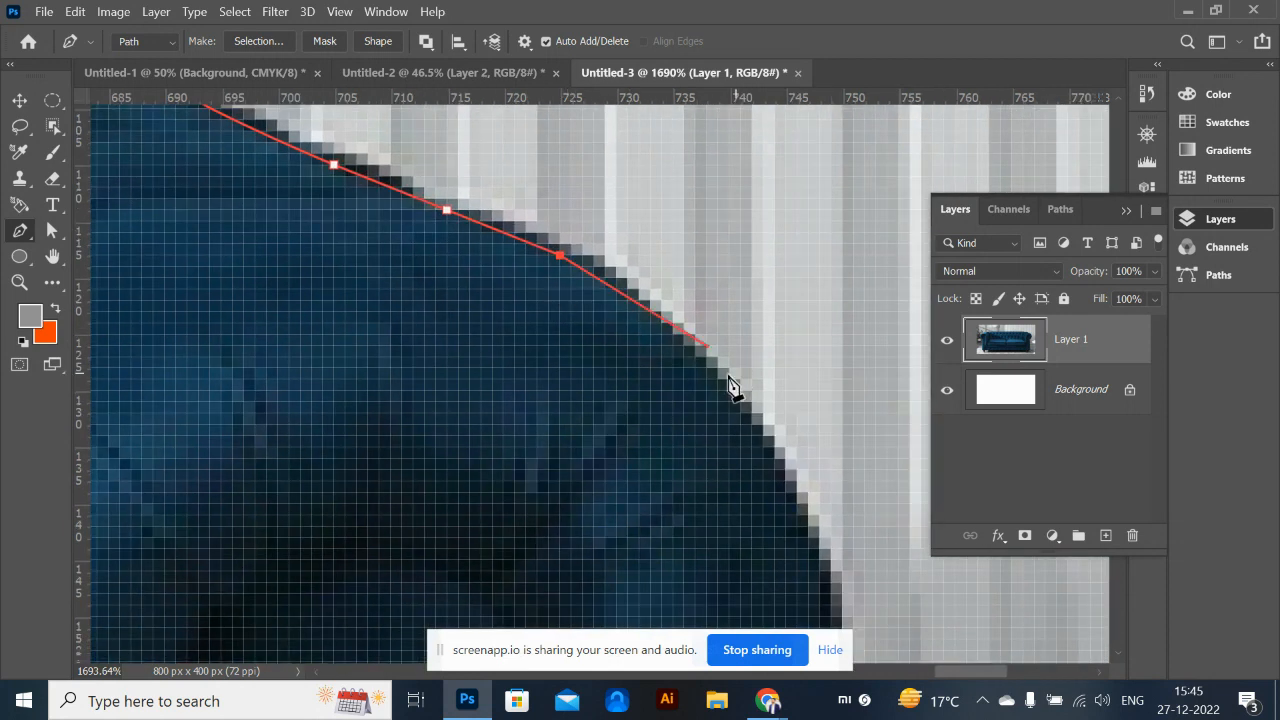
# Curve the path around the right arm's outer shoulder, replacing the misplaced anchor with one lower on the edge
pyautogui.moveTo(740, 402); pyautogui.dragTo(801, 486)
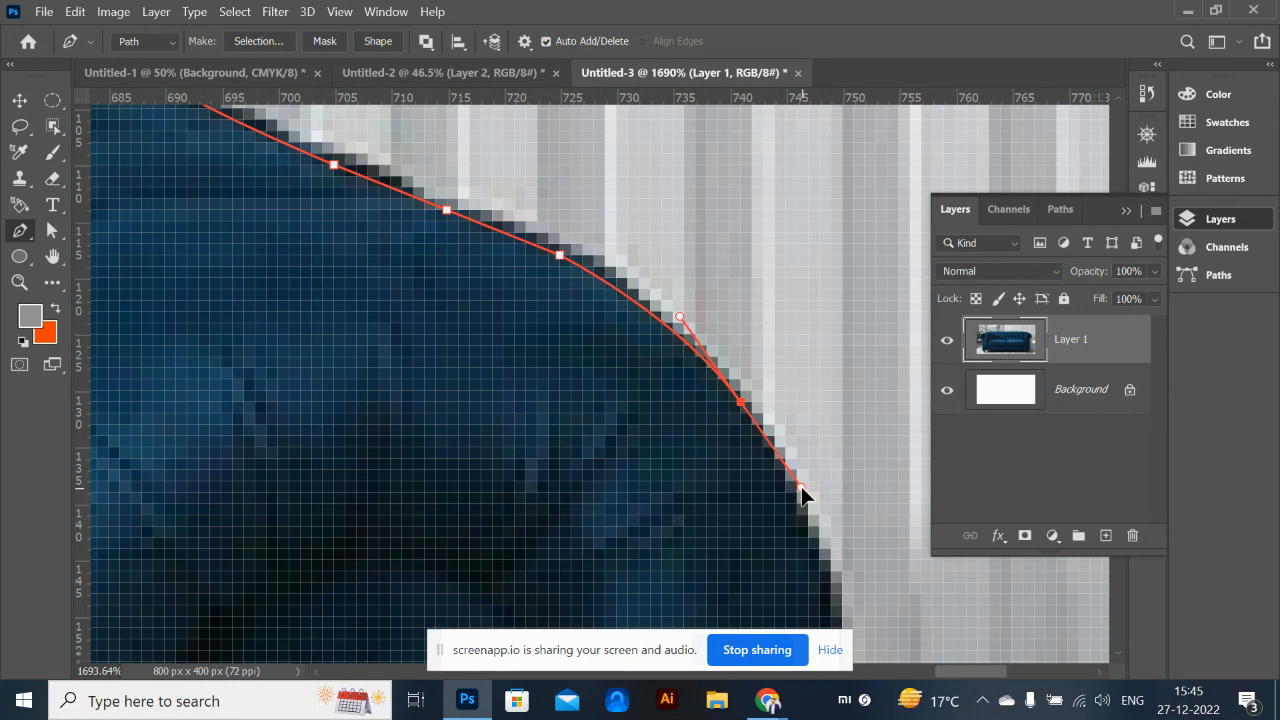
pyautogui.click(818, 540)
pyautogui.hotkey('ctrl', 'z')
pyautogui.click(831, 582)
pyautogui.moveTo(672, 449); pyautogui.dragTo(561, 274)
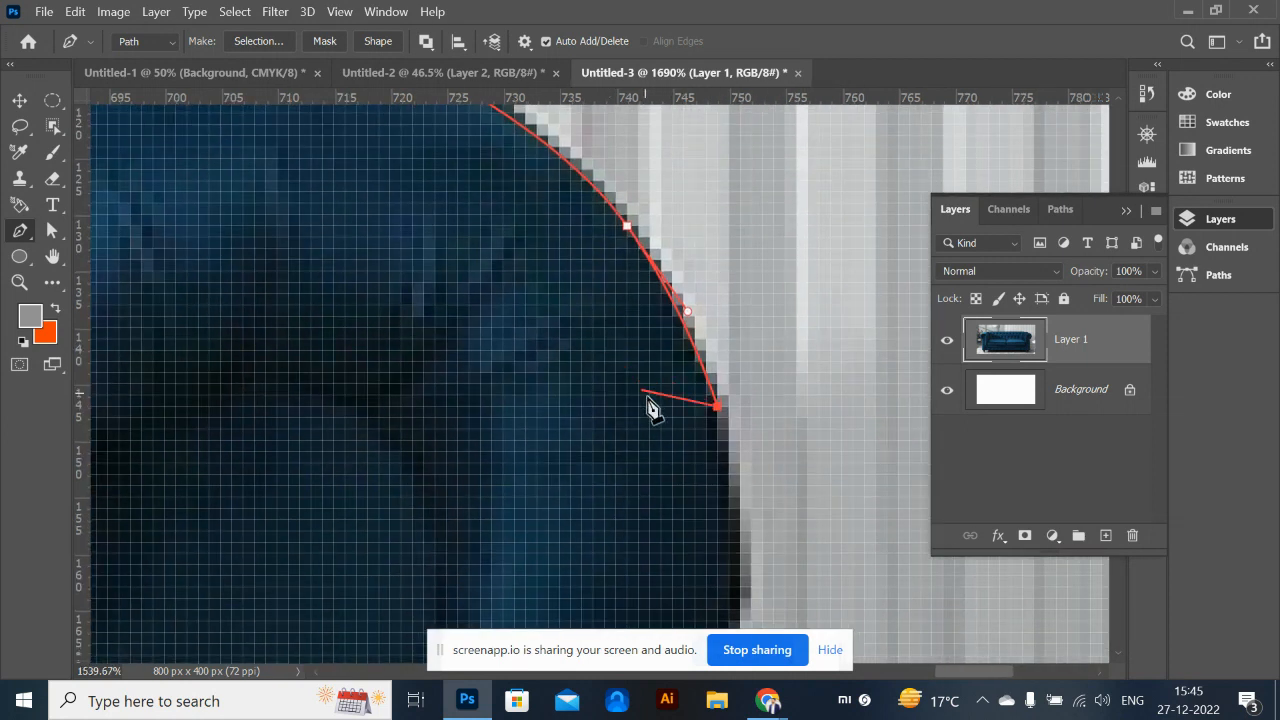
# Trace the right arm's rounded scroll and its underside to the corner where it meets the straight side panel
pyautogui.scroll(-4, 650, 401)
pyautogui.scroll(-3, 658, 410)
pyautogui.moveTo(663, 493); pyautogui.dragTo(734, 417)
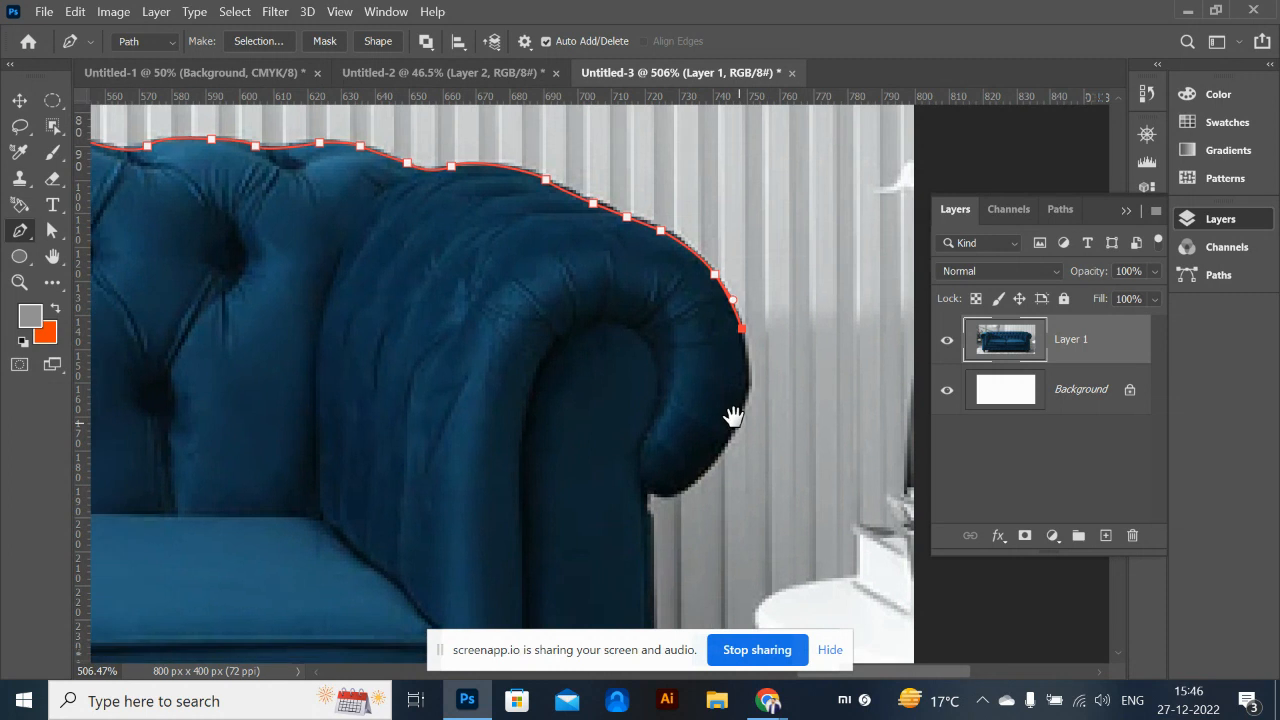
pyautogui.click(709, 469)
pyautogui.moveTo(702, 472); pyautogui.dragTo(642, 538)
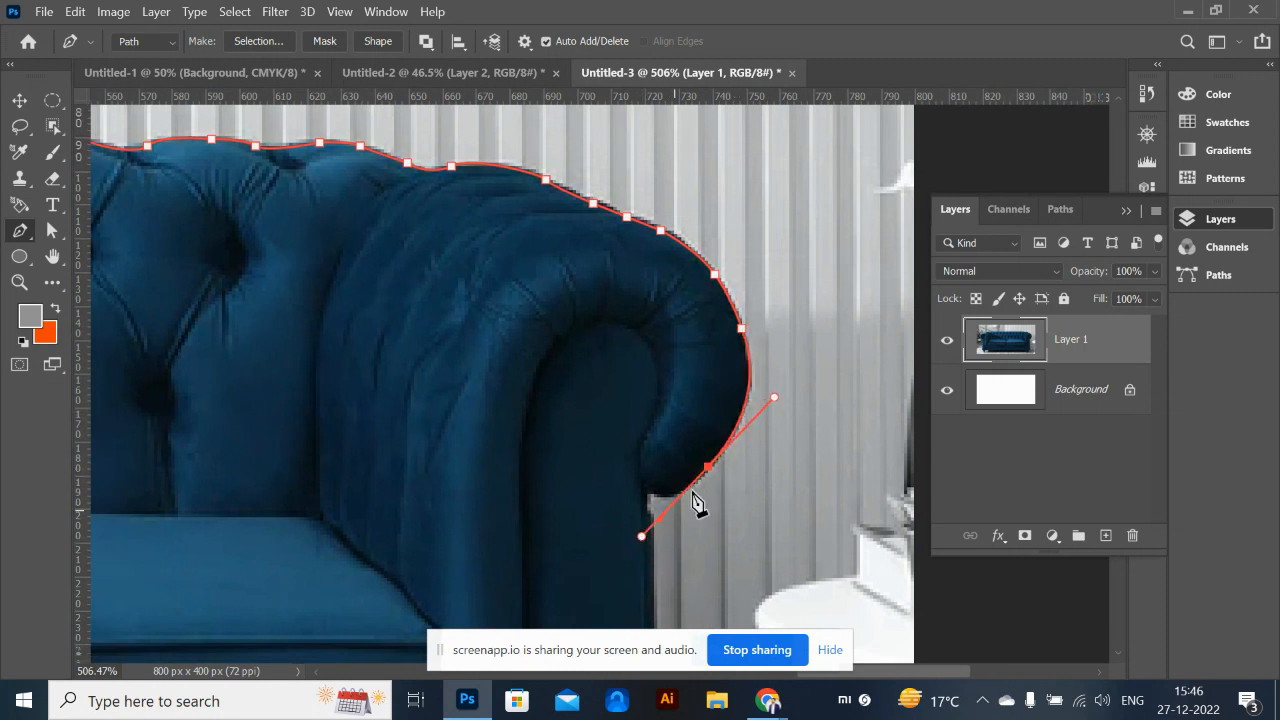
pyautogui.moveTo(649, 491); pyautogui.dragTo(615, 472)
pyautogui.click(651, 492)
# Trace the right arm's straight outer side down to the bottom corner and along the base to the front leg
pyautogui.moveTo(655, 542); pyautogui.dragTo(681, 420)
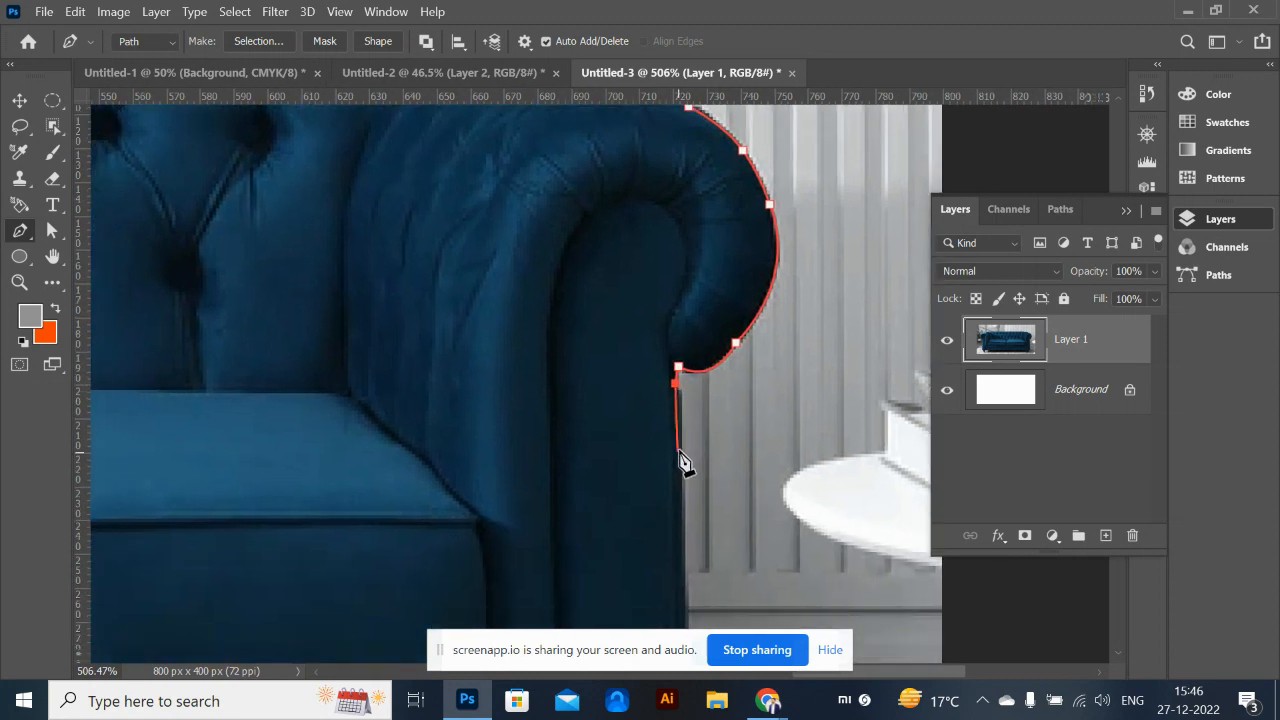
pyautogui.click(681, 394)
pyautogui.moveTo(681, 523); pyautogui.dragTo(772, 274)
pyautogui.scroll(-3, 780, 365)
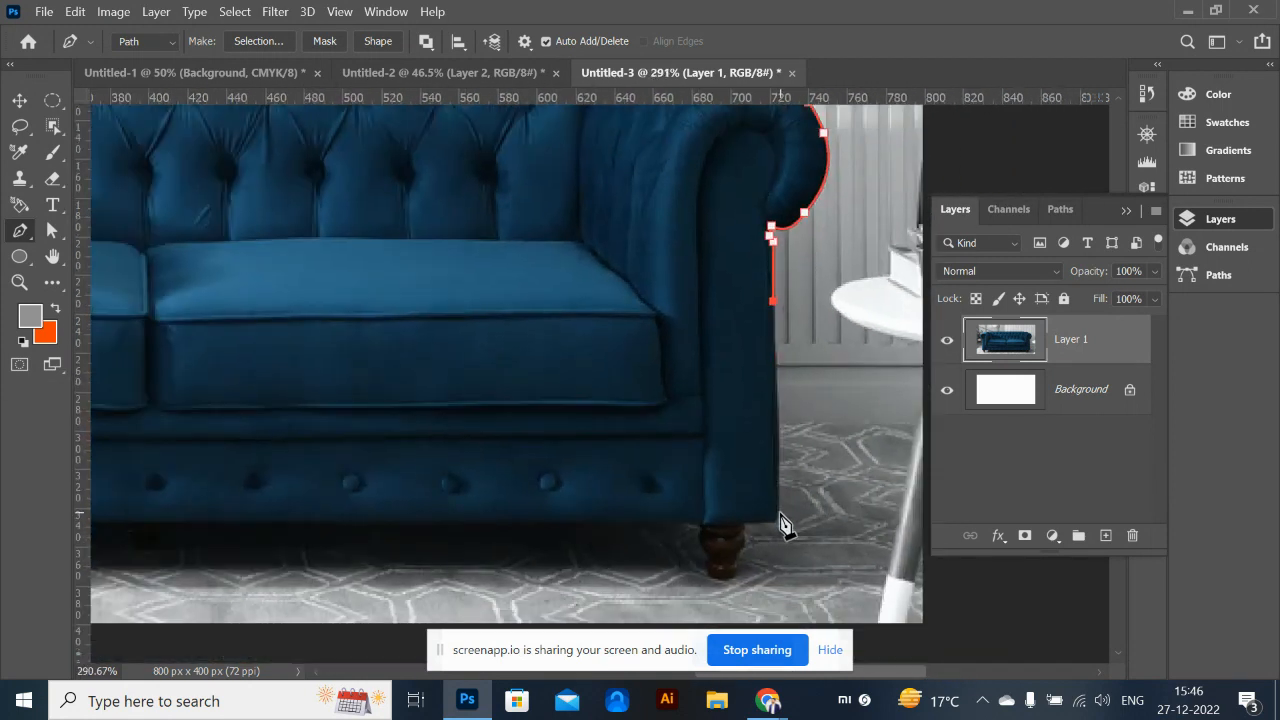
pyautogui.scroll(5, 781, 538)
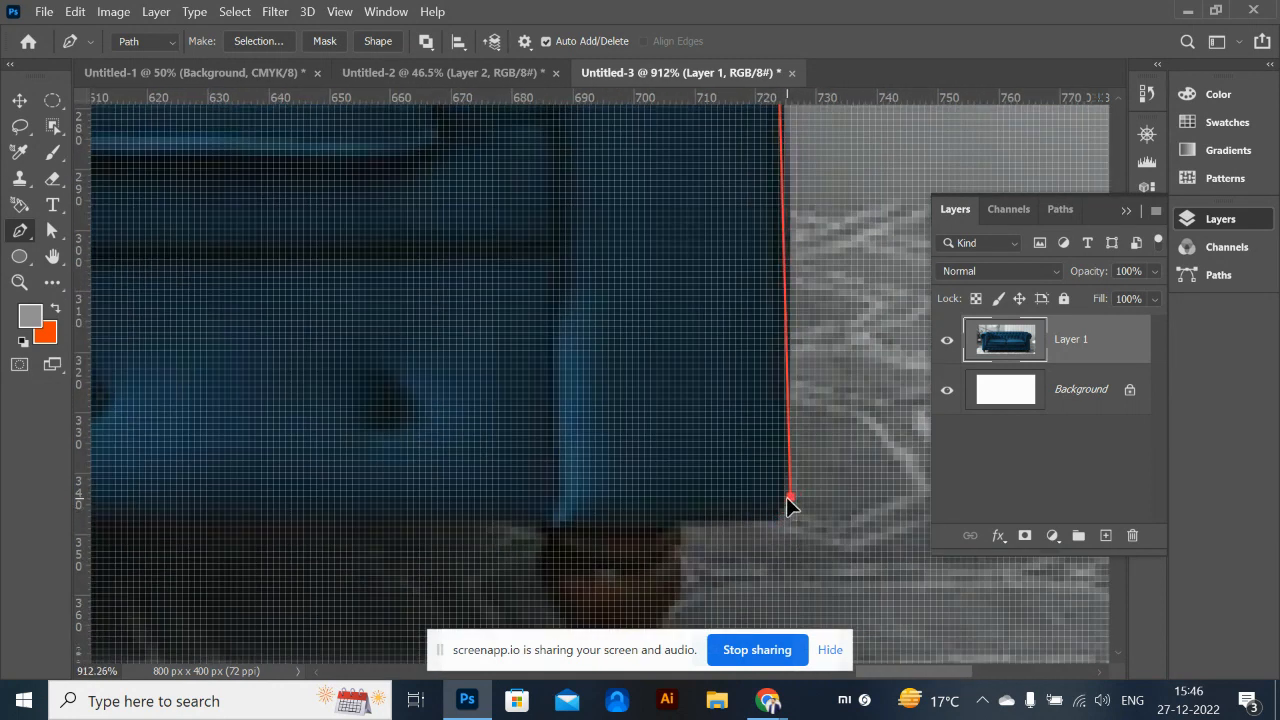
pyautogui.click(789, 497)
pyautogui.click(680, 521)
# Trace the outer right side of the wooden front leg from the sofa's base down to its foot
pyautogui.scroll(-1, 699, 536)
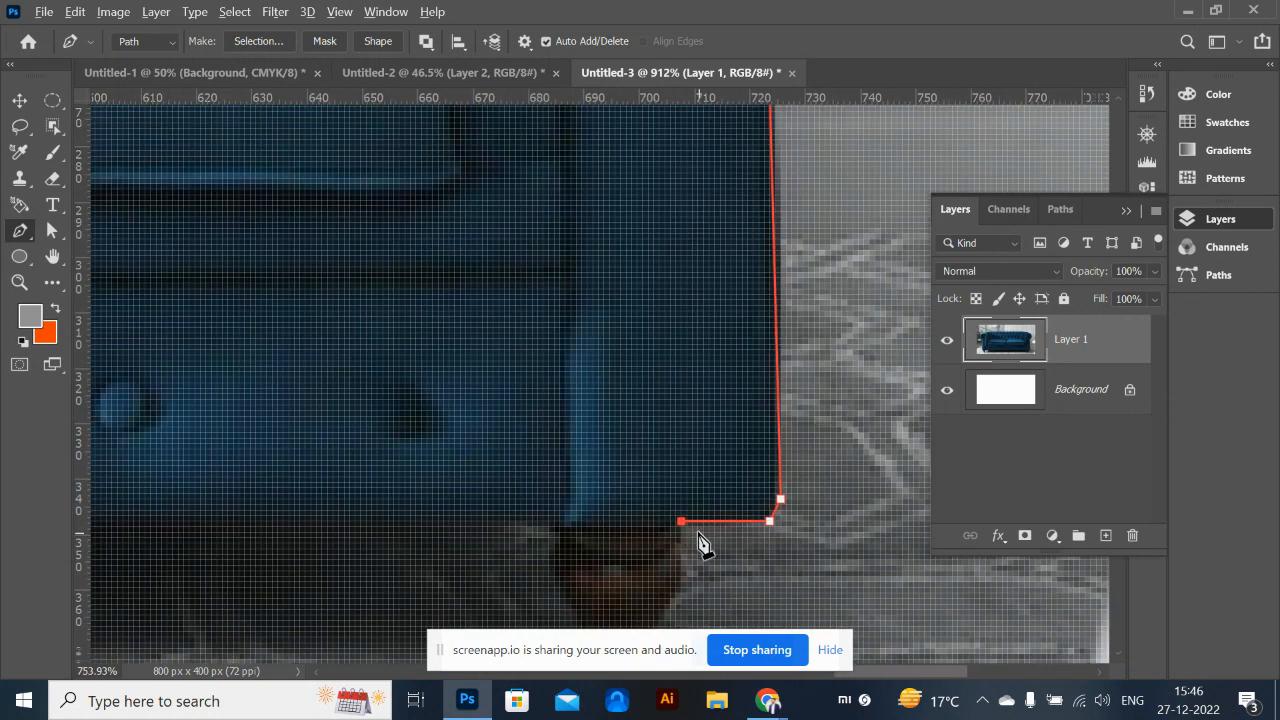
pyautogui.scroll(-3, 699, 540)
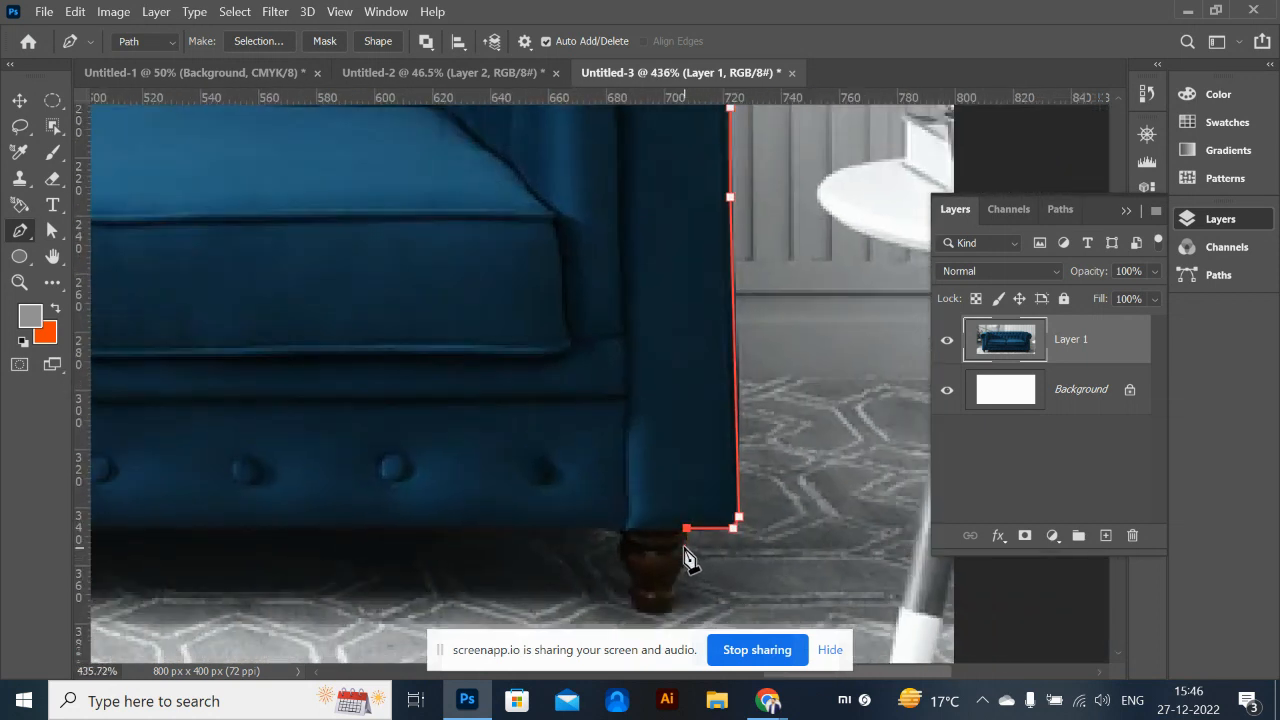
pyautogui.scroll(6, 686, 557)
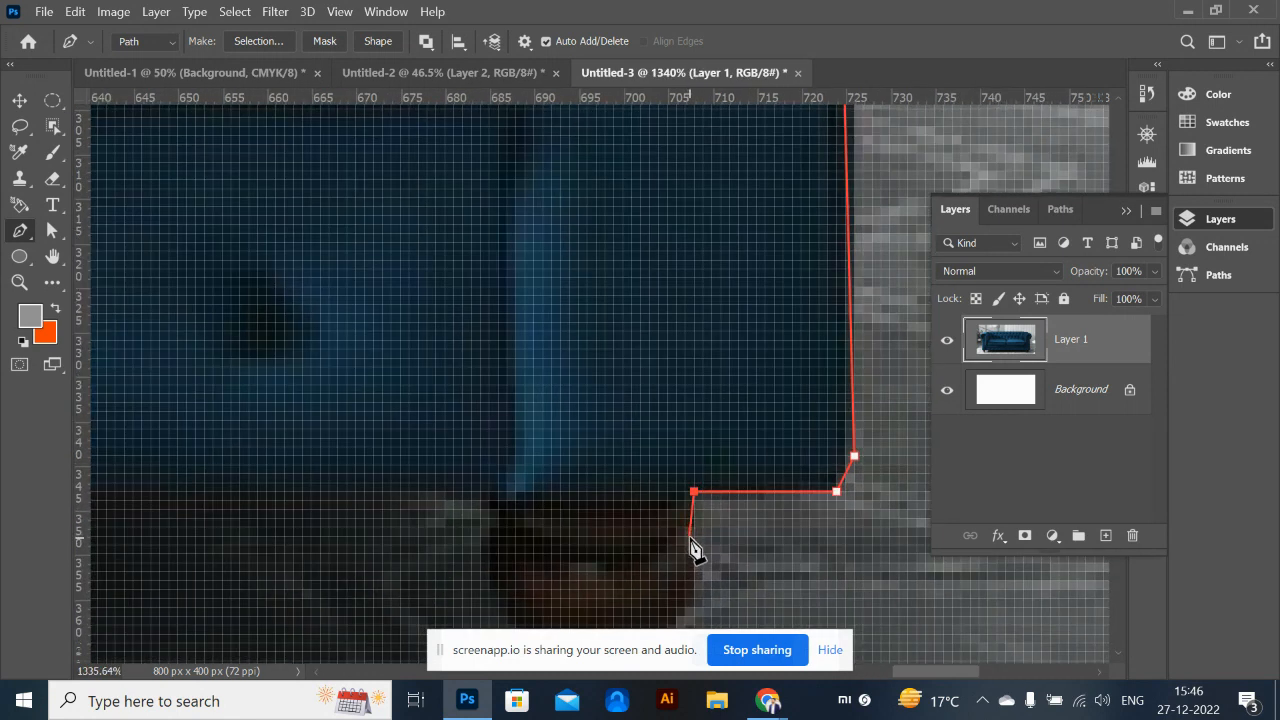
pyautogui.moveTo(686, 556); pyautogui.dragTo(757, 409)
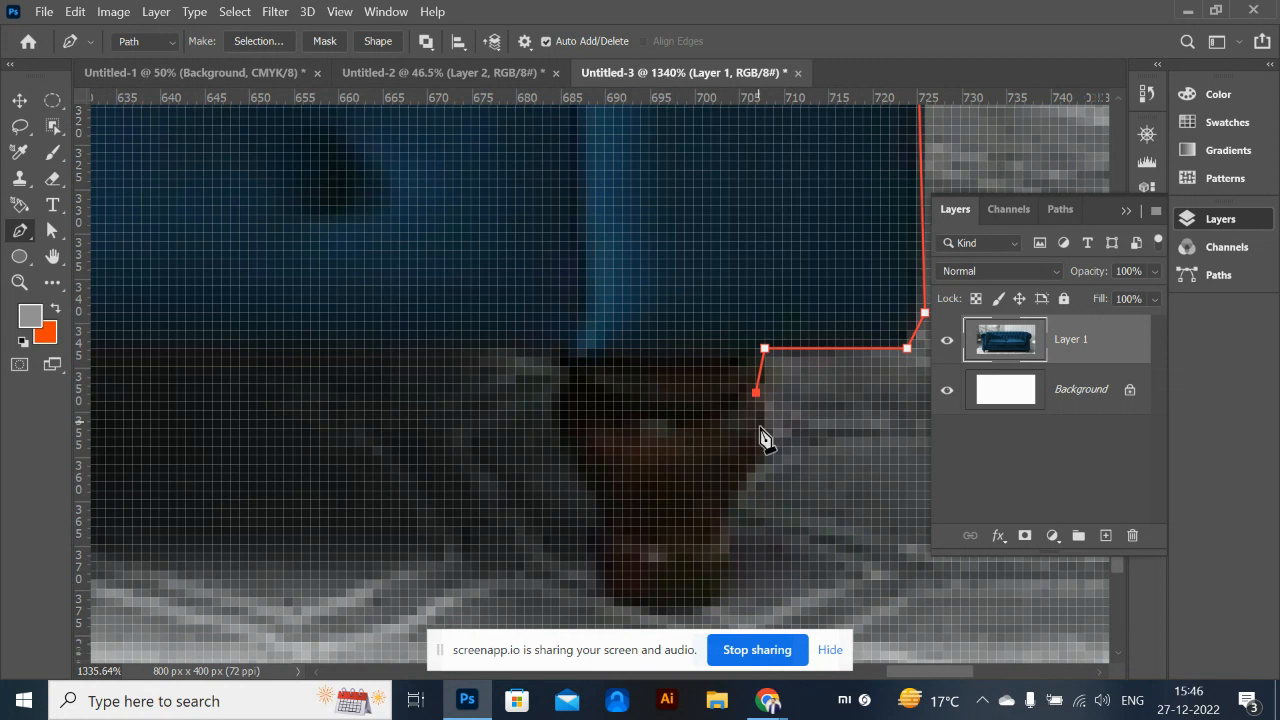
pyautogui.moveTo(721, 552); pyautogui.dragTo(713, 575)
pyautogui.moveTo(738, 525); pyautogui.dragTo(731, 516)
pyautogui.moveTo(755, 458); pyautogui.dragTo(771, 453)
pyautogui.moveTo(729, 511); pyautogui.dragTo(729, 570)
pyautogui.click(729, 553)
pyautogui.click(728, 597)
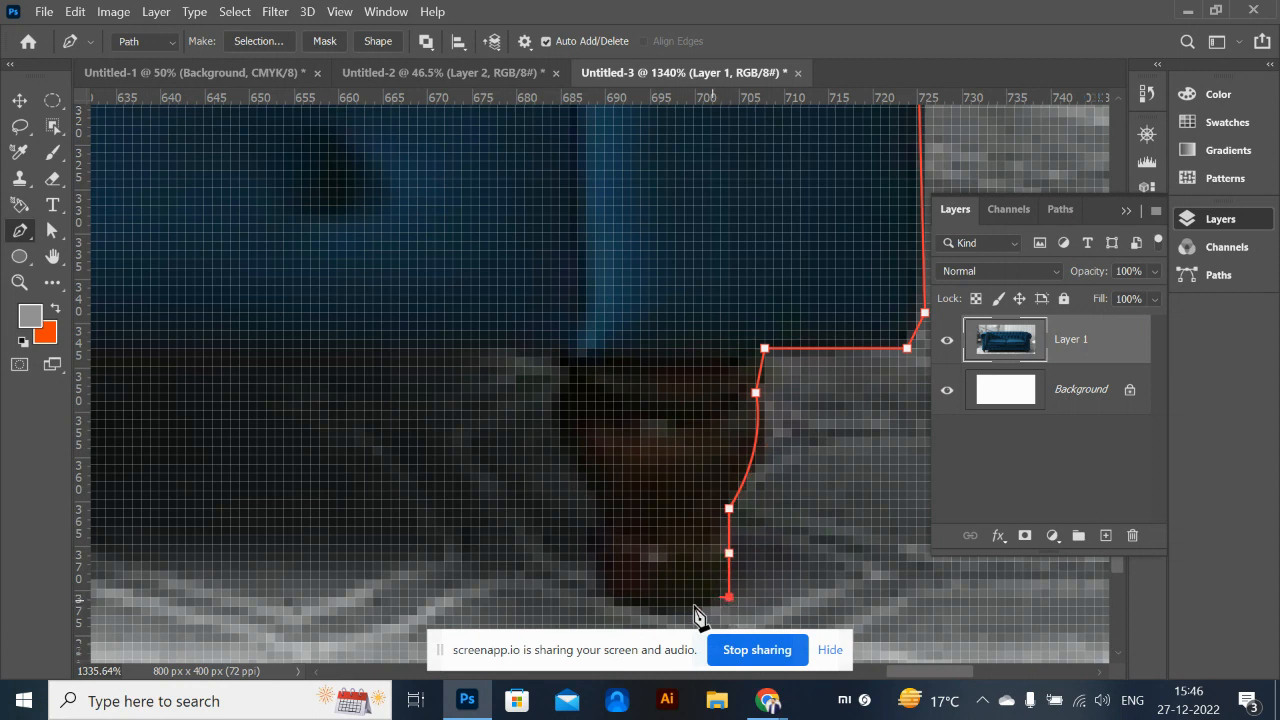
# Trace the bottom of the wooden leg and its inner left side back up to the sofa's base
pyautogui.moveTo(603, 593); pyautogui.dragTo(568, 567)
pyautogui.keyDown('alt'); pyautogui.click(603, 589); pyautogui.keyUp('alt')
pyautogui.moveTo(604, 509); pyautogui.dragTo(624, 481)
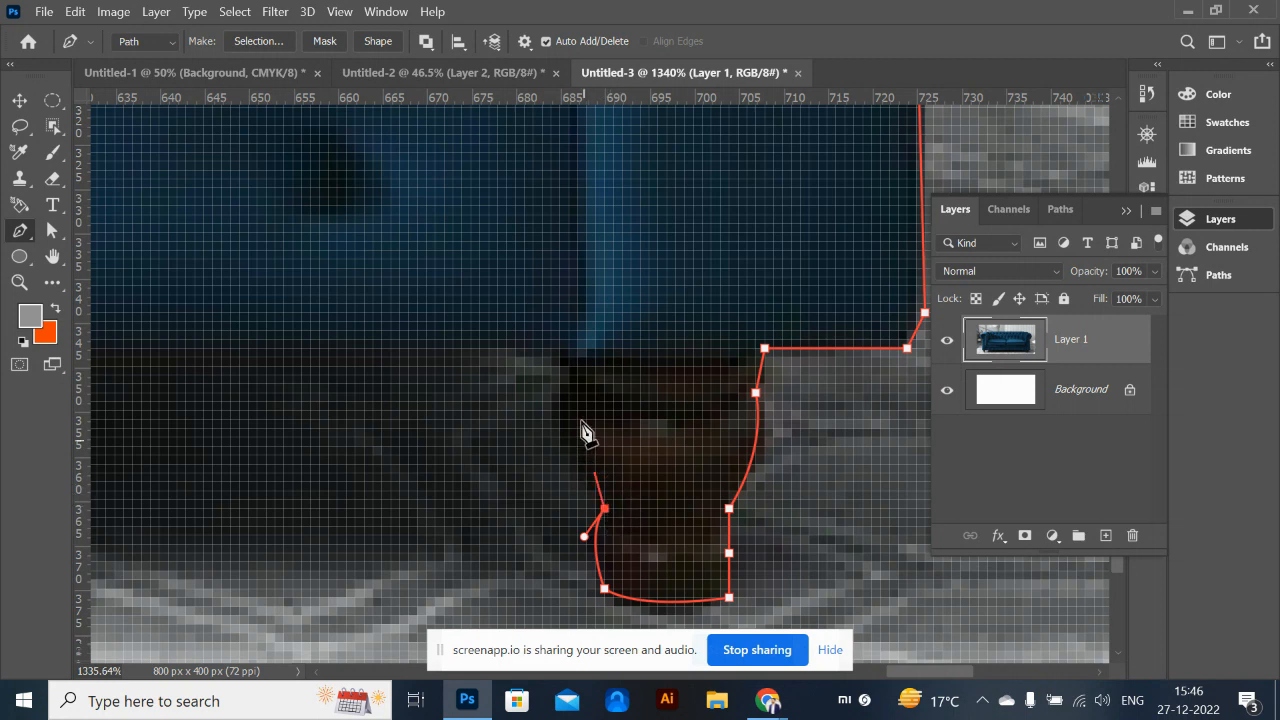
pyautogui.moveTo(578, 375); pyautogui.dragTo(615, 298)
# Trace the sofa's straight bottom edge from the right front leg across to the inner top of the left front leg
pyautogui.scroll(-4, 714, 440)
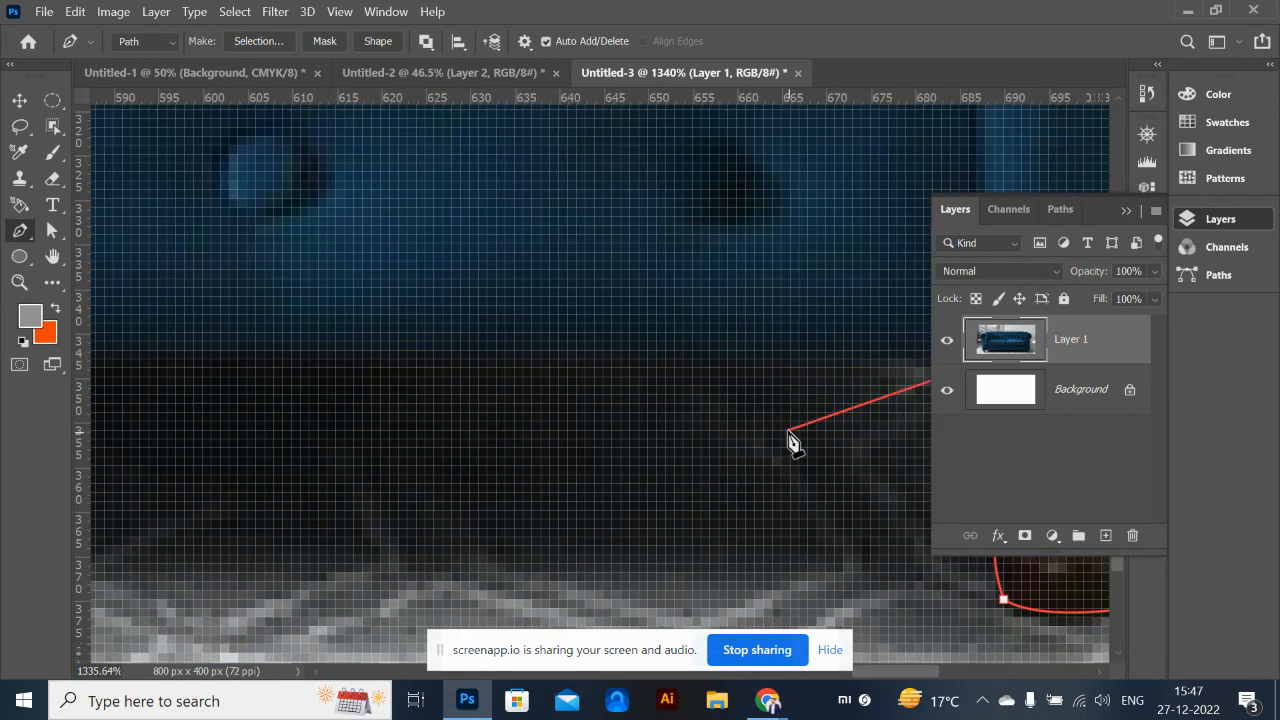
pyautogui.scroll(-1, 722, 440)
pyautogui.scroll(2, 749, 423)
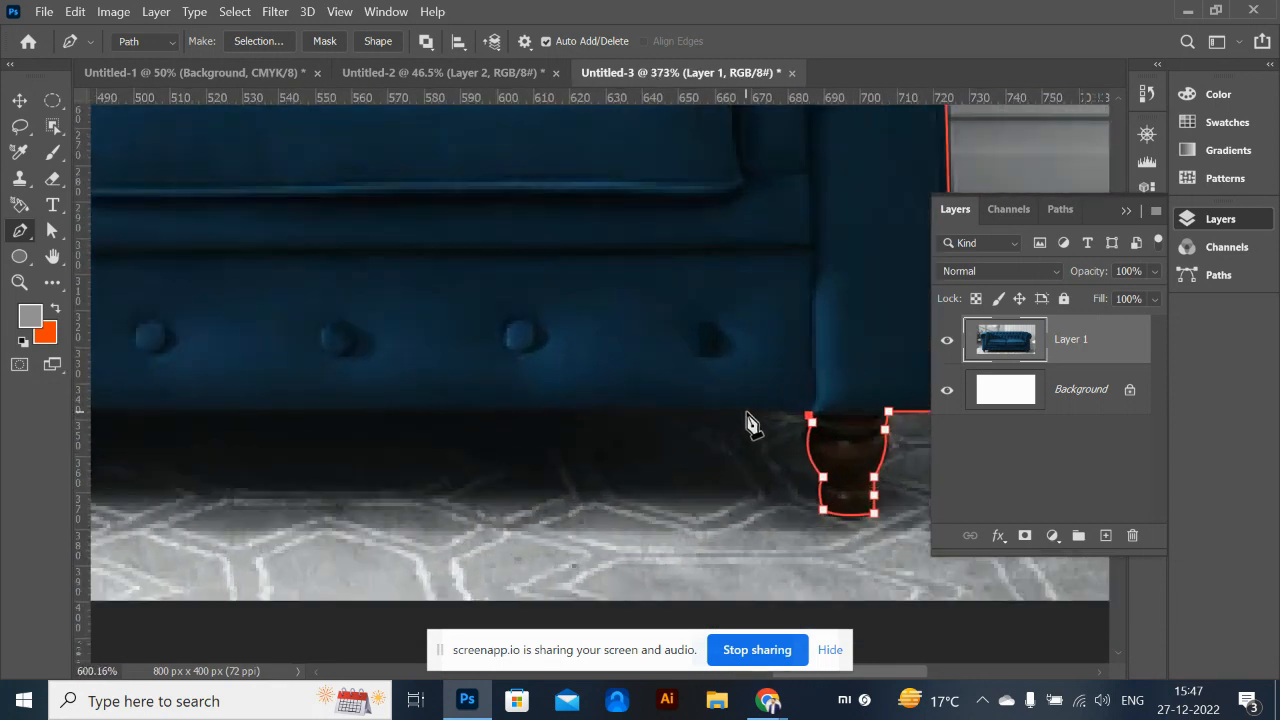
pyautogui.scroll(1, 810, 415)
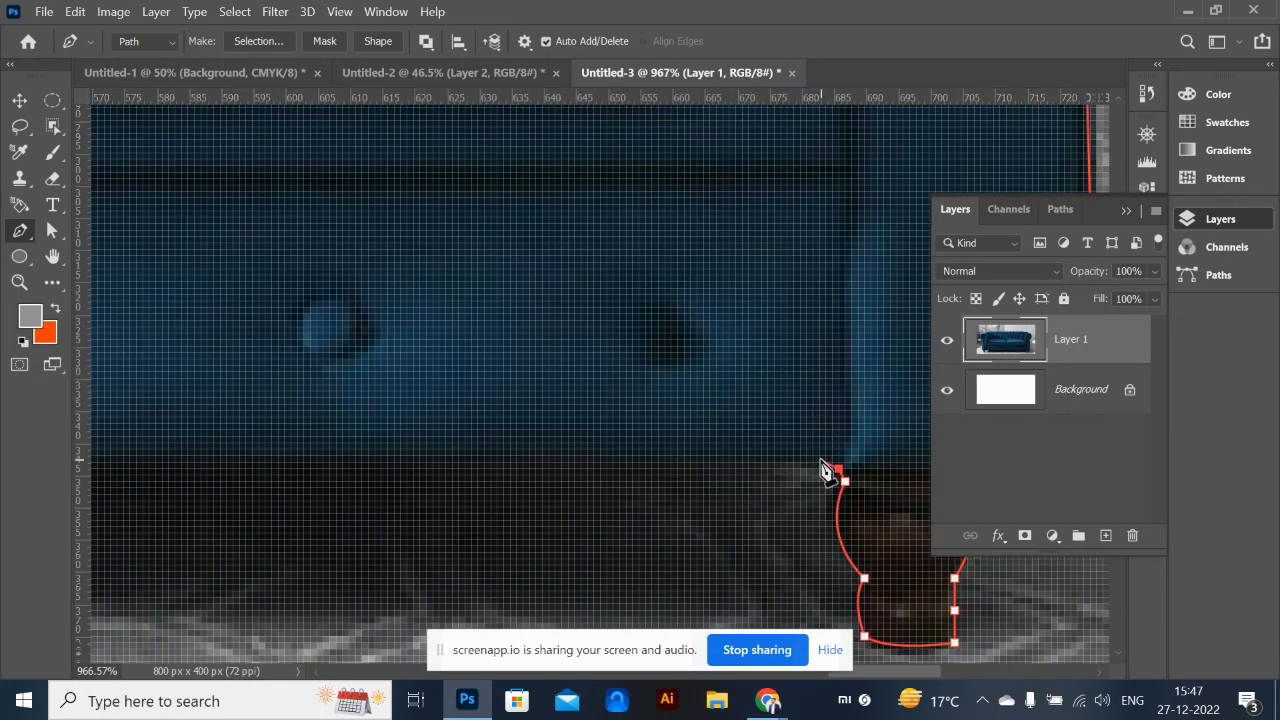
pyautogui.moveTo(447, 502); pyautogui.dragTo(800, 369)
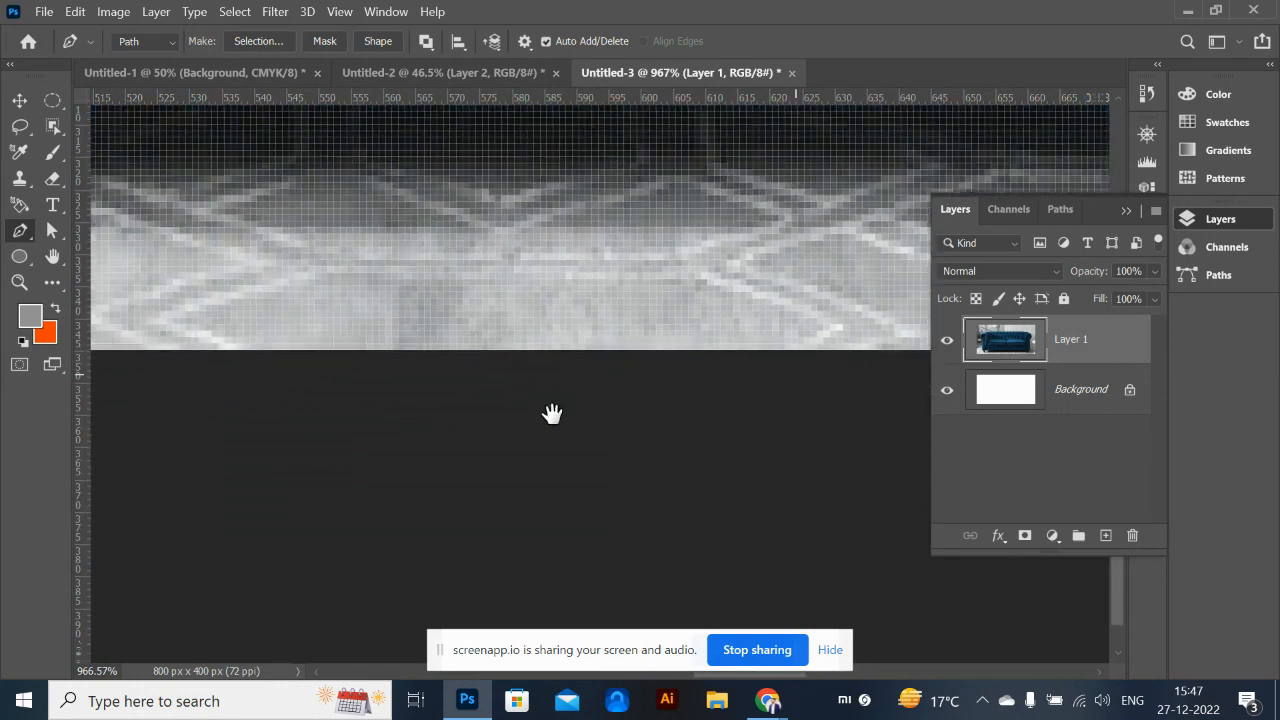
pyautogui.moveTo(551, 414); pyautogui.dragTo(665, 565)
pyautogui.scroll(-3, 666, 441)
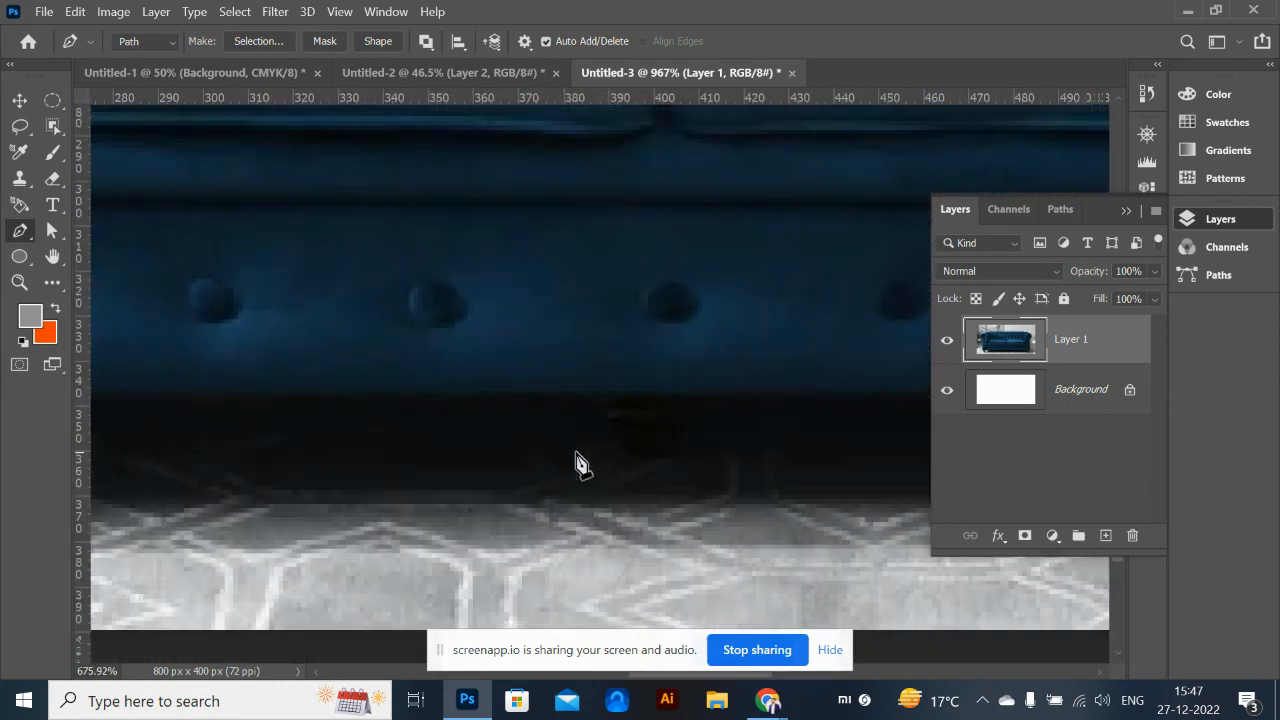
pyautogui.click(516, 423)
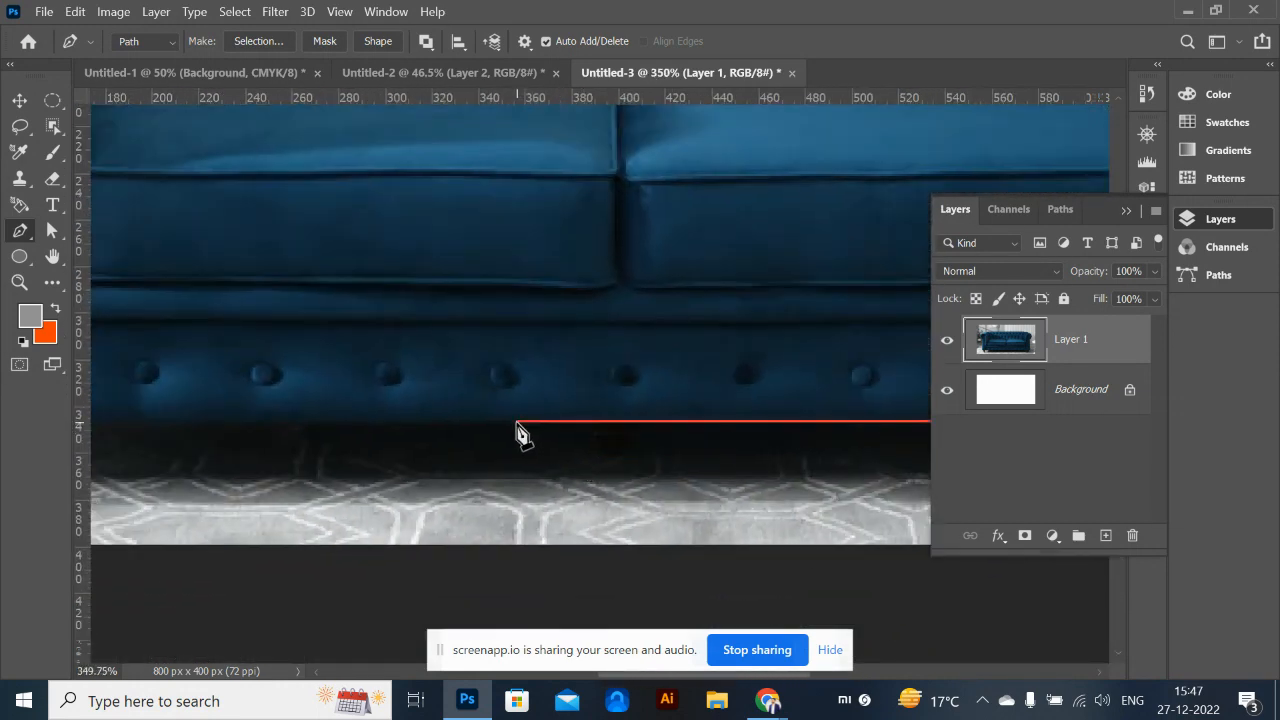
pyautogui.moveTo(275, 432); pyautogui.dragTo(640, 386)
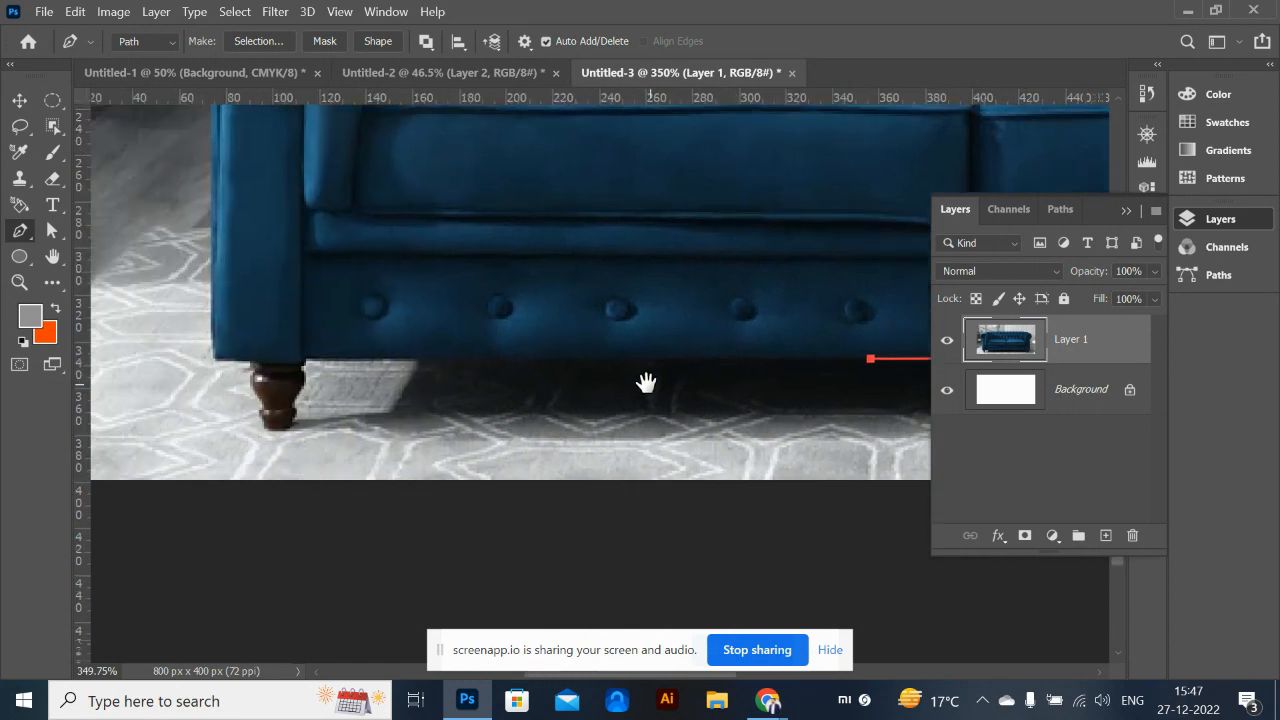
pyautogui.click(306, 360)
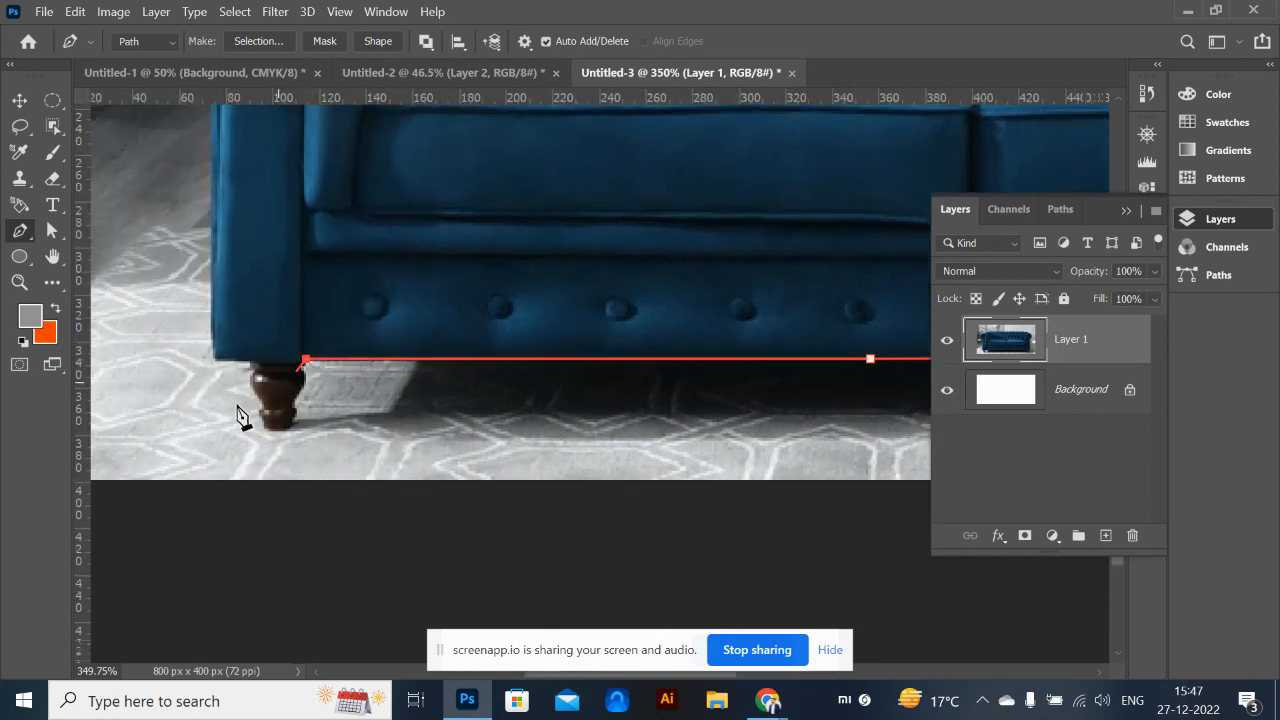
# Trace the curved inner side of the left wooden leg from the sofa's base down to the bottom of its foot
pyautogui.scroll(4, 286, 360)
pyautogui.scroll(5, 333, 365)
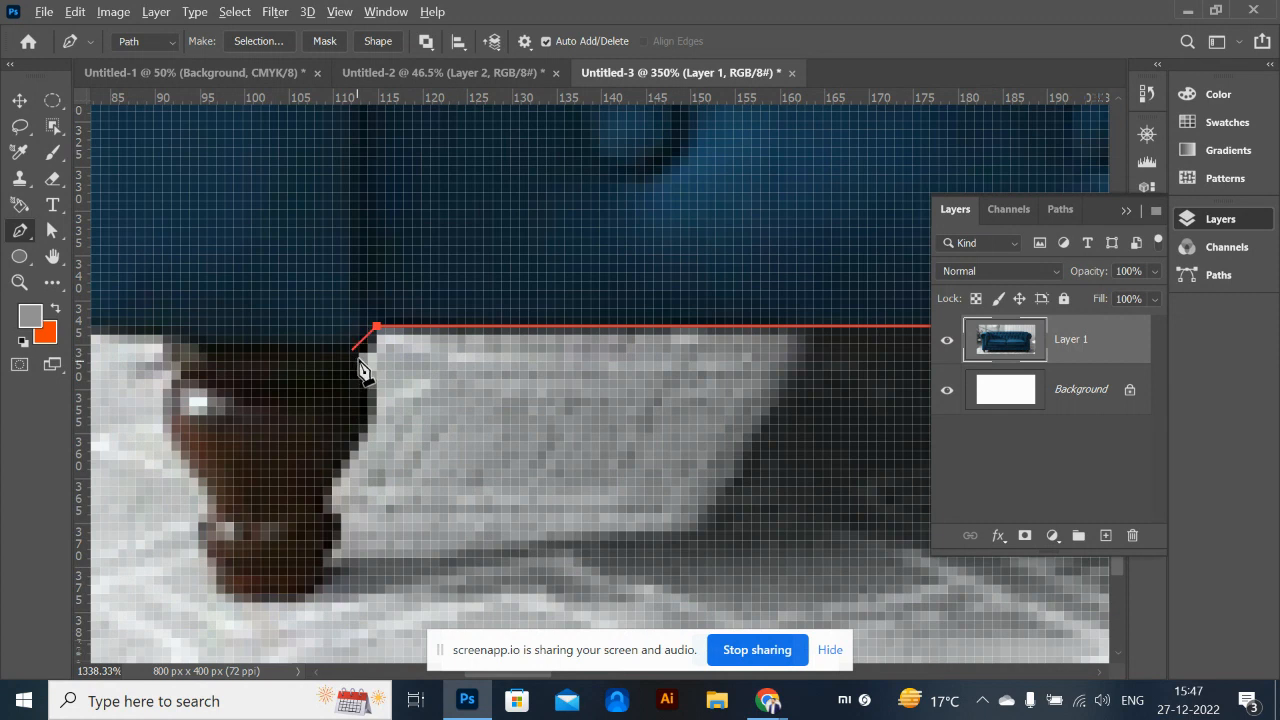
pyautogui.click(359, 442)
pyautogui.moveTo(343, 503); pyautogui.dragTo(462, 426)
pyautogui.moveTo(457, 486); pyautogui.dragTo(410, 548)
pyautogui.click(443, 503)
pyautogui.keyDown('ctrl'); pyautogui.click(455, 492); pyautogui.keyUp('ctrl')
pyautogui.click(457, 488)
pyautogui.moveTo(437, 524); pyautogui.dragTo(489, 460)
pyautogui.click(514, 457)
pyautogui.moveTo(420, 540); pyautogui.dragTo(430, 545)
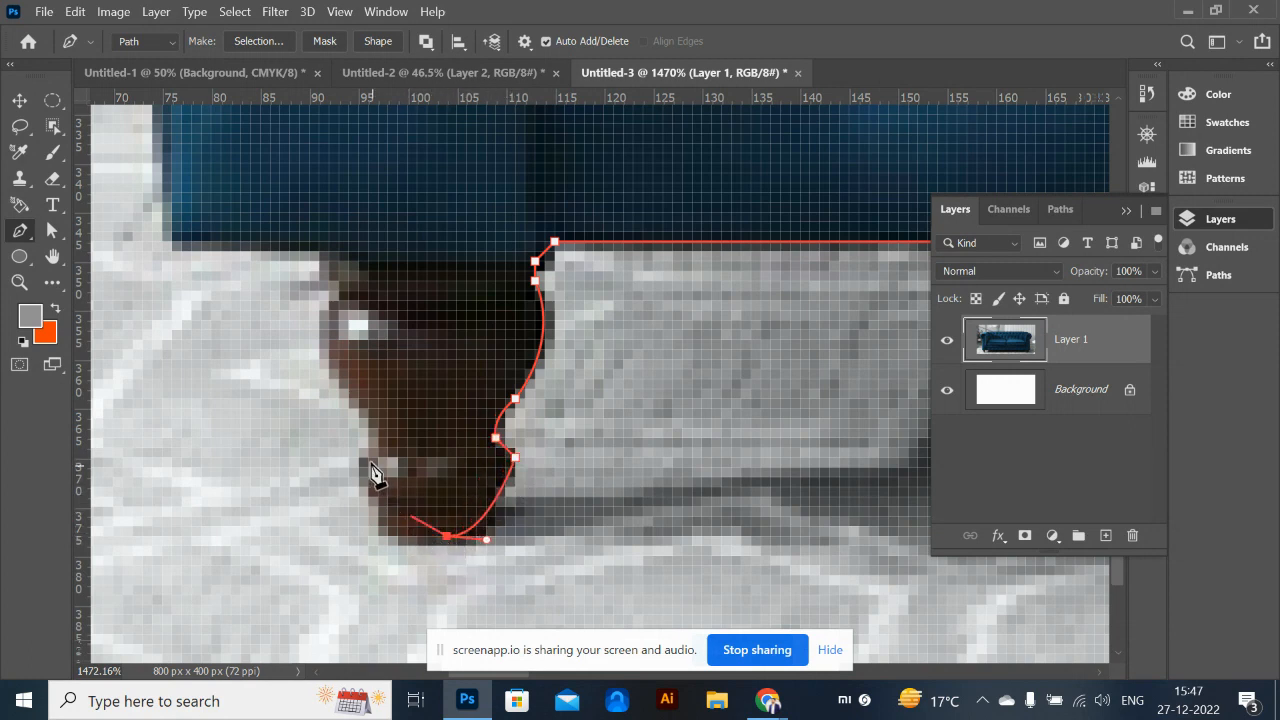
# Trace the outer side of the left wooden leg from its foot back up to the sofa's base
pyautogui.moveTo(378, 457); pyautogui.dragTo(402, 367)
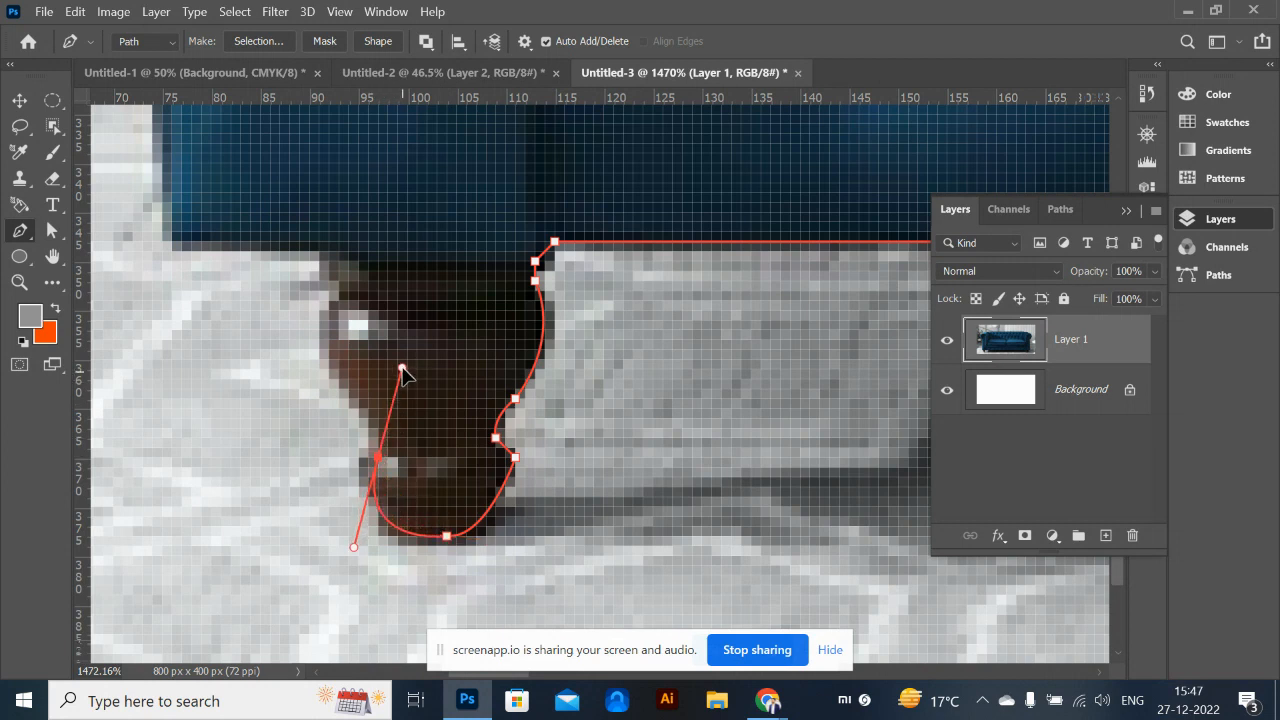
pyautogui.click(378, 457)
pyautogui.click(378, 428)
pyautogui.moveTo(340, 291); pyautogui.dragTo(337, 232)
pyautogui.click(340, 291)
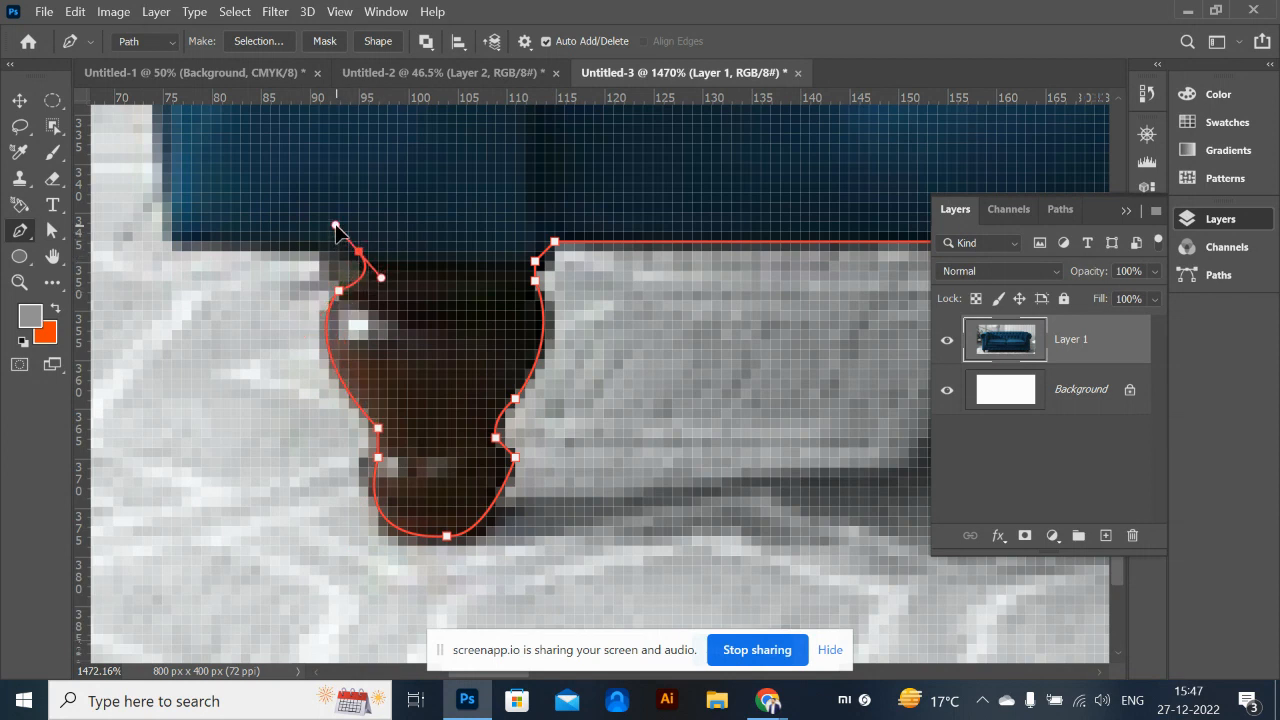
pyautogui.click(358, 251)
# Trace the base to the left bottom corner and up the left arm's straight side, closing the path at its starting point under the scroll
pyautogui.click(172, 241)
pyautogui.moveTo(207, 205); pyautogui.dragTo(626, 571)
pyautogui.moveTo(584, 460); pyautogui.dragTo(616, 590)
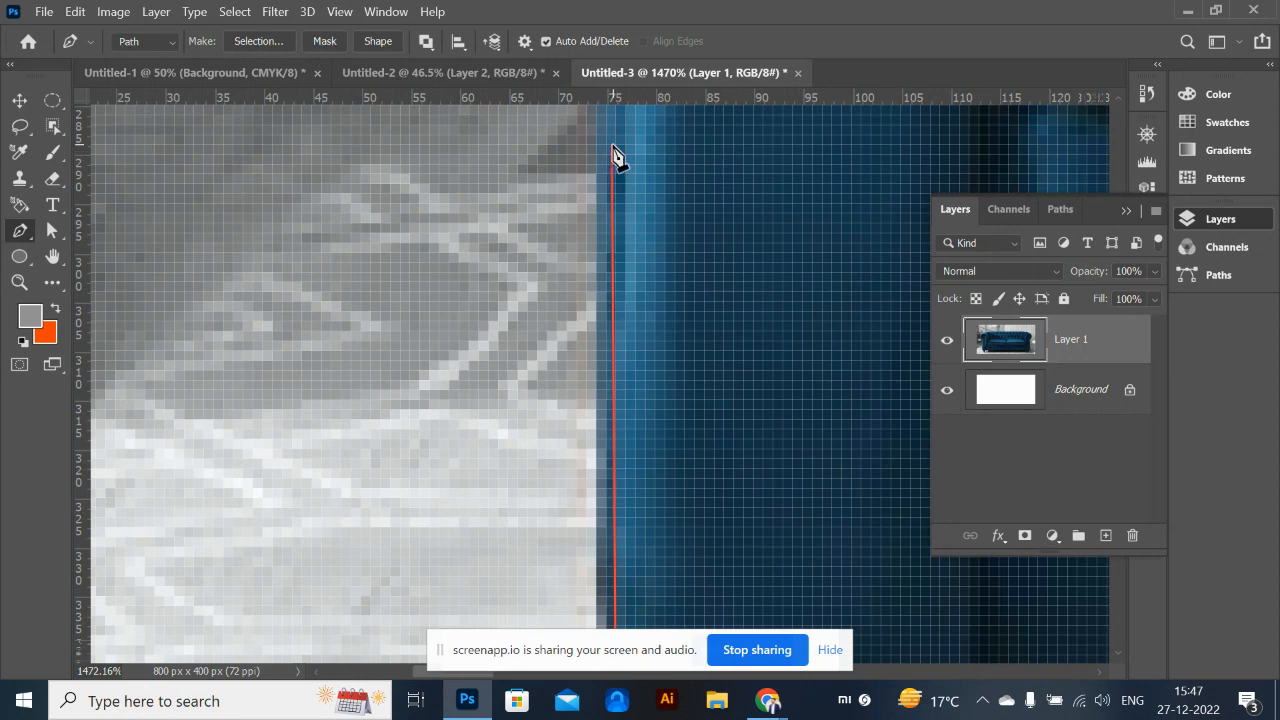
pyautogui.moveTo(611, 457); pyautogui.dragTo(537, 176)
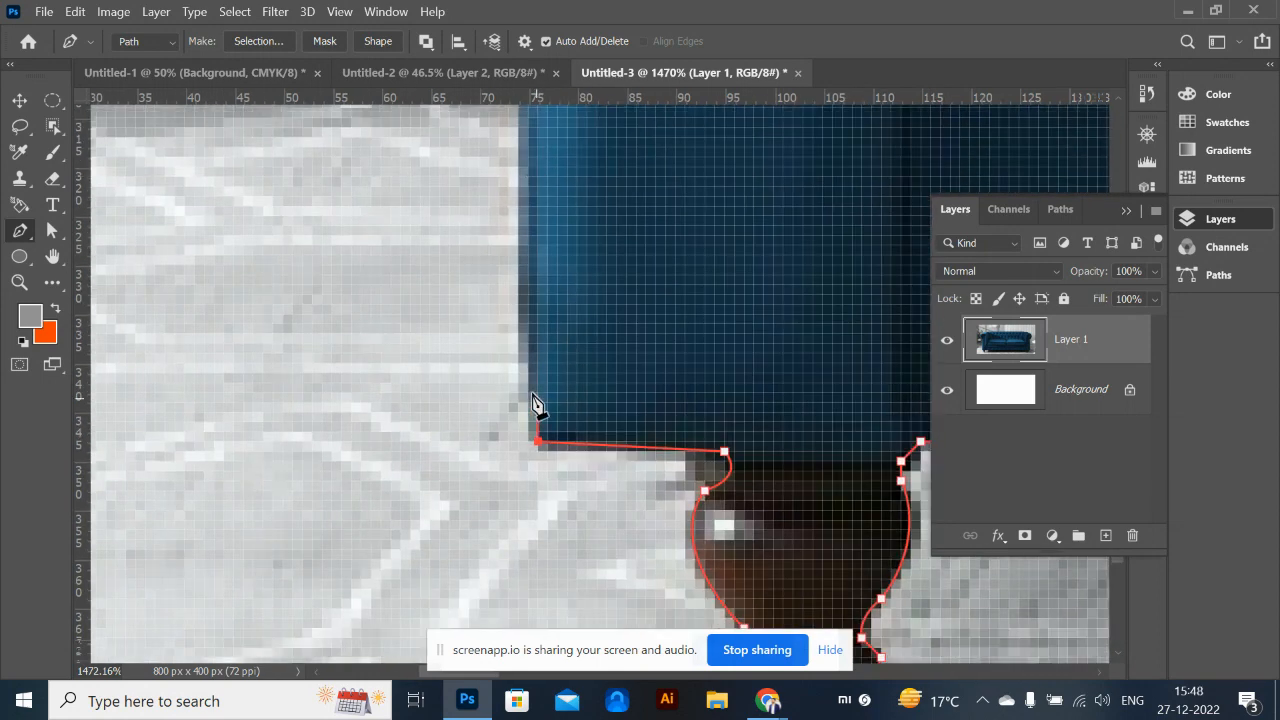
pyautogui.moveTo(540, 186); pyautogui.dragTo(512, 585)
pyautogui.moveTo(522, 371); pyautogui.dragTo(643, 557)
pyautogui.moveTo(457, 182); pyautogui.dragTo(592, 466)
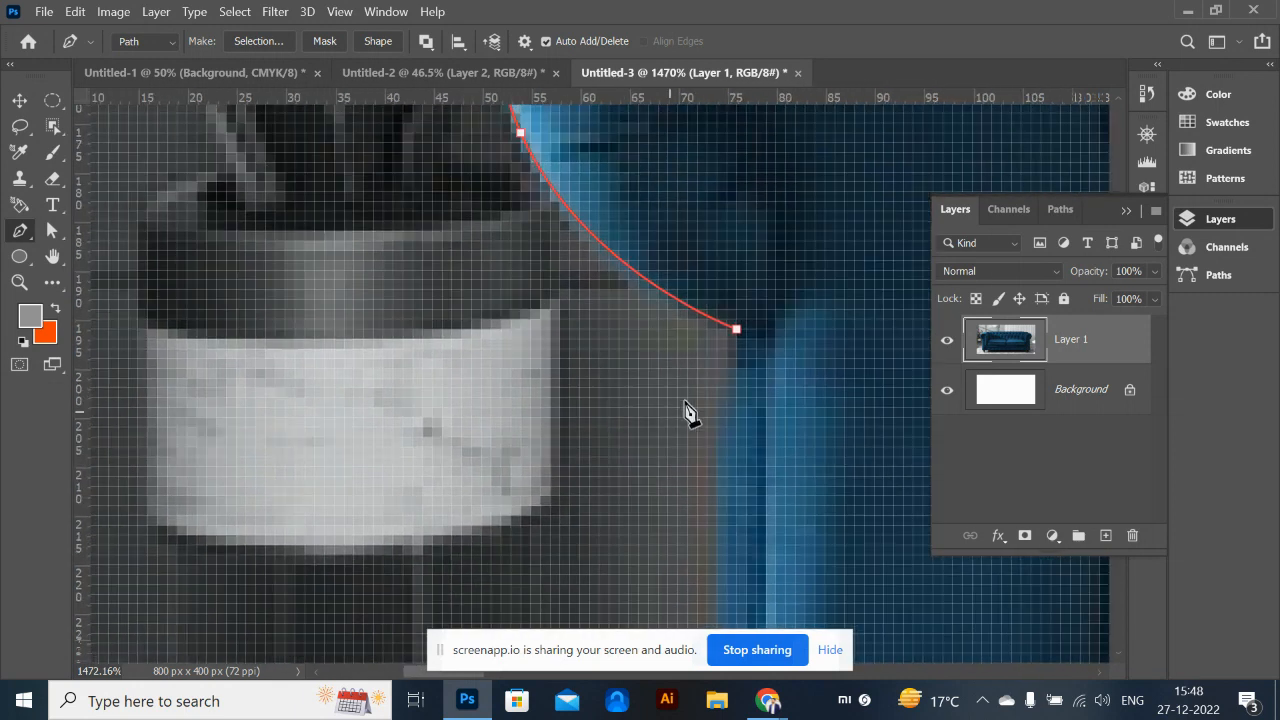
pyautogui.moveTo(736, 329); pyautogui.dragTo(743, 289)
pyautogui.moveTo(743, 241); pyautogui.dragTo(776, 241)
# Convert the closed sofa path to a selection, invert it, delete the photo's surroundings and deselect
pyautogui.hotkey('ctrl', '-')
pyautogui.hotkey('ctrl', '-')
pyautogui.hotkey('ctrl', '-')
pyautogui.hotkey('ctrl', '-')
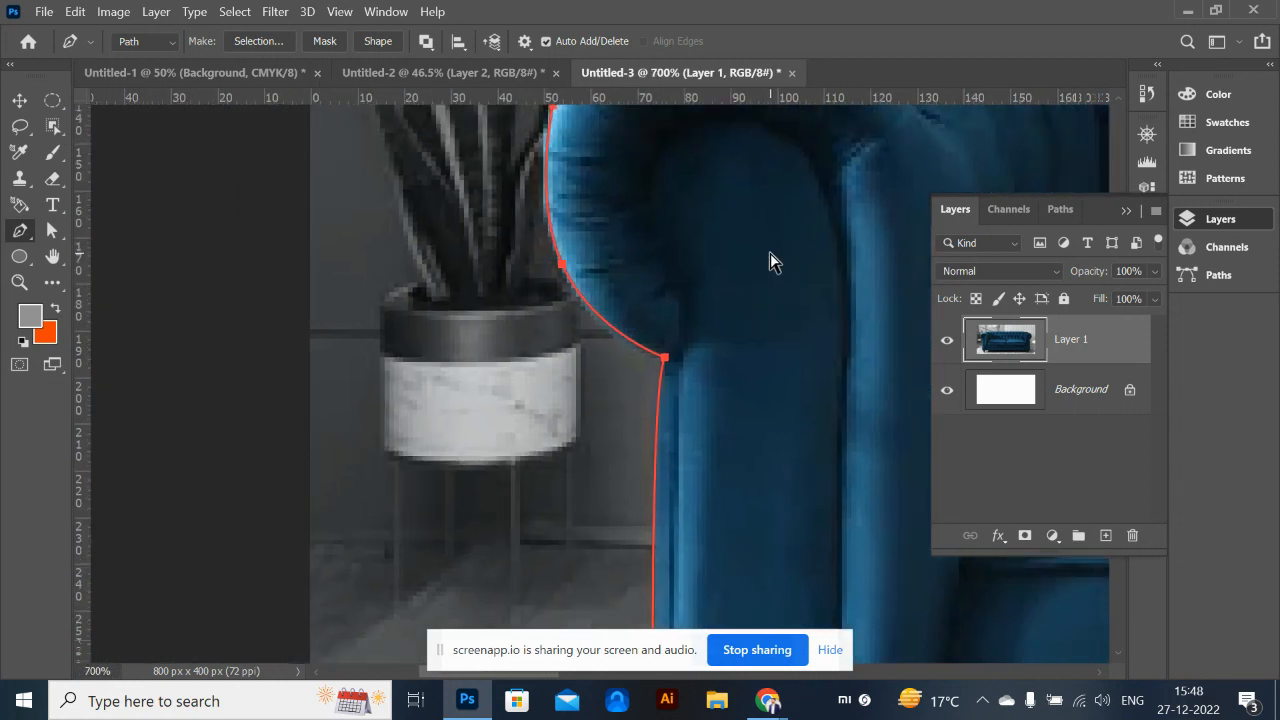
pyautogui.hotkey('ctrl', '-')
pyautogui.hotkey('ctrl', '-')
pyautogui.hotkey('ctrl', '-')
pyautogui.hotkey('ctrl', '-')
pyautogui.hotkey('ctrl', '-')
pyautogui.hotkey('ctrl', 'Return')
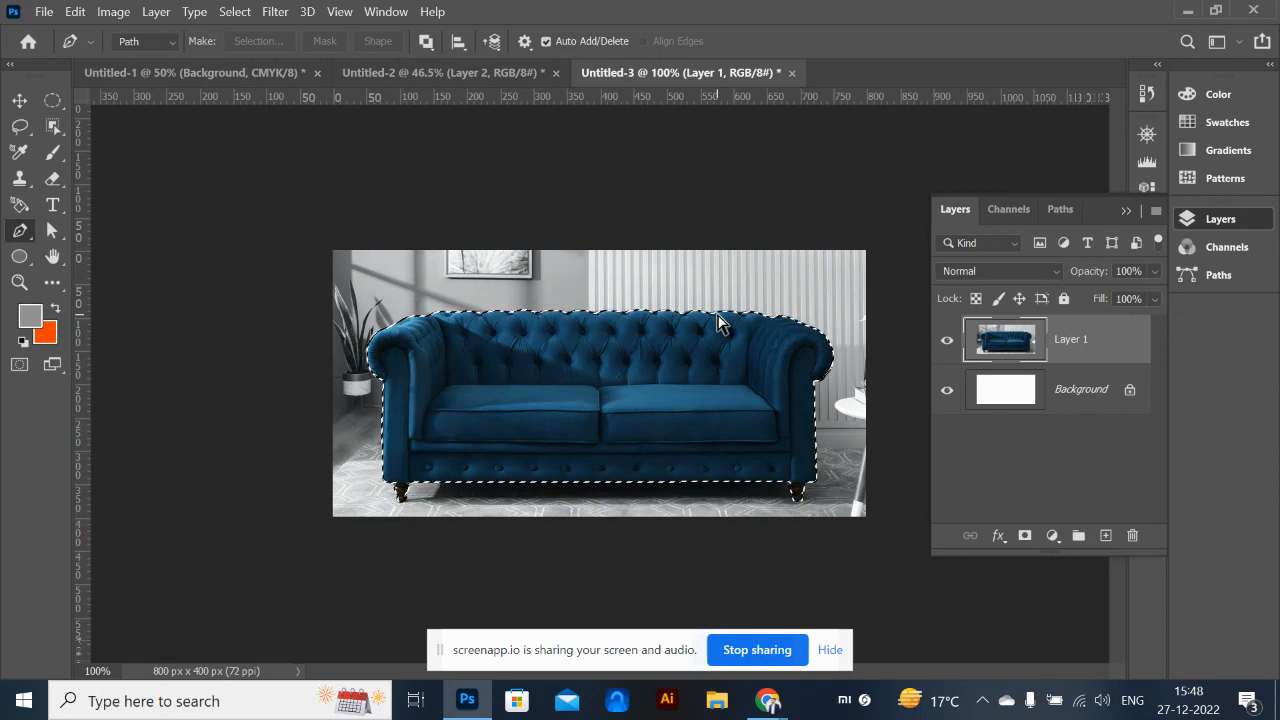
pyautogui.hotkey('ctrl', 'shift', 'i')
pyautogui.press('Delete')
pyautogui.hotkey('ctrl', 'd')
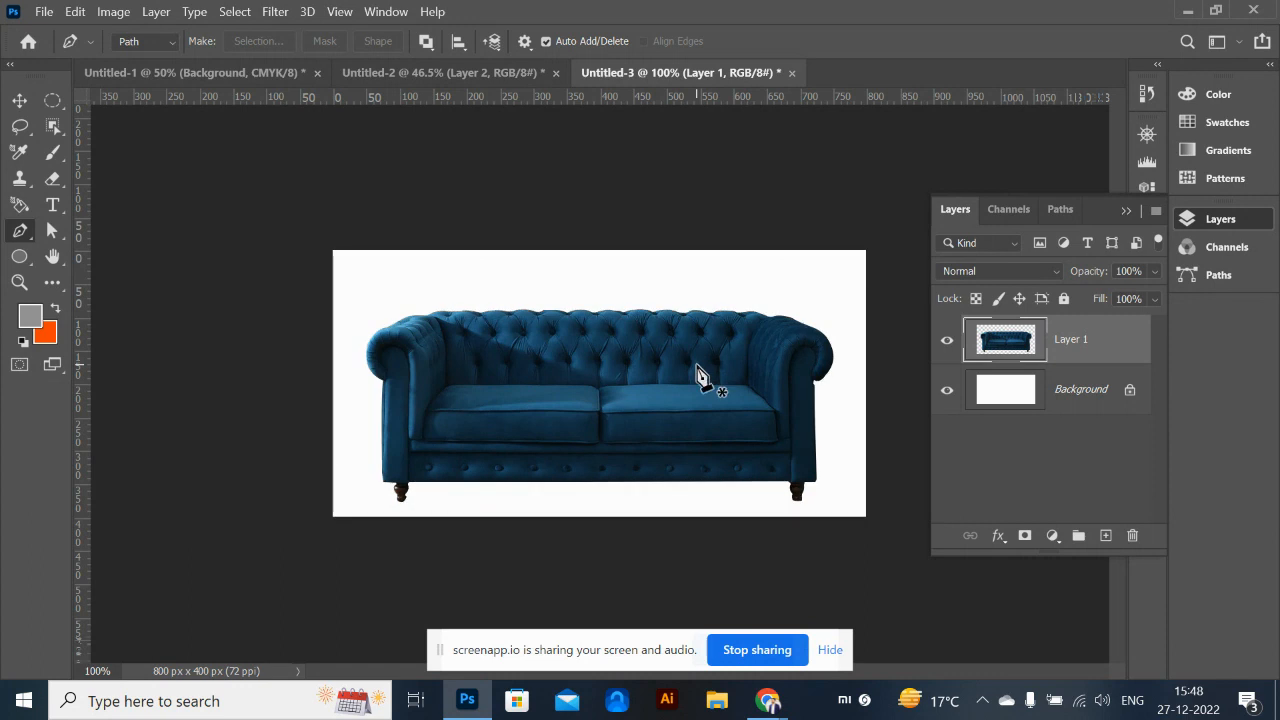
# Check the cutout against the grey foreground colour and the orange background colour as fills on the Background layer
pyautogui.hotkey('ctrl', '+')
pyautogui.hotkey('ctrl', '+')
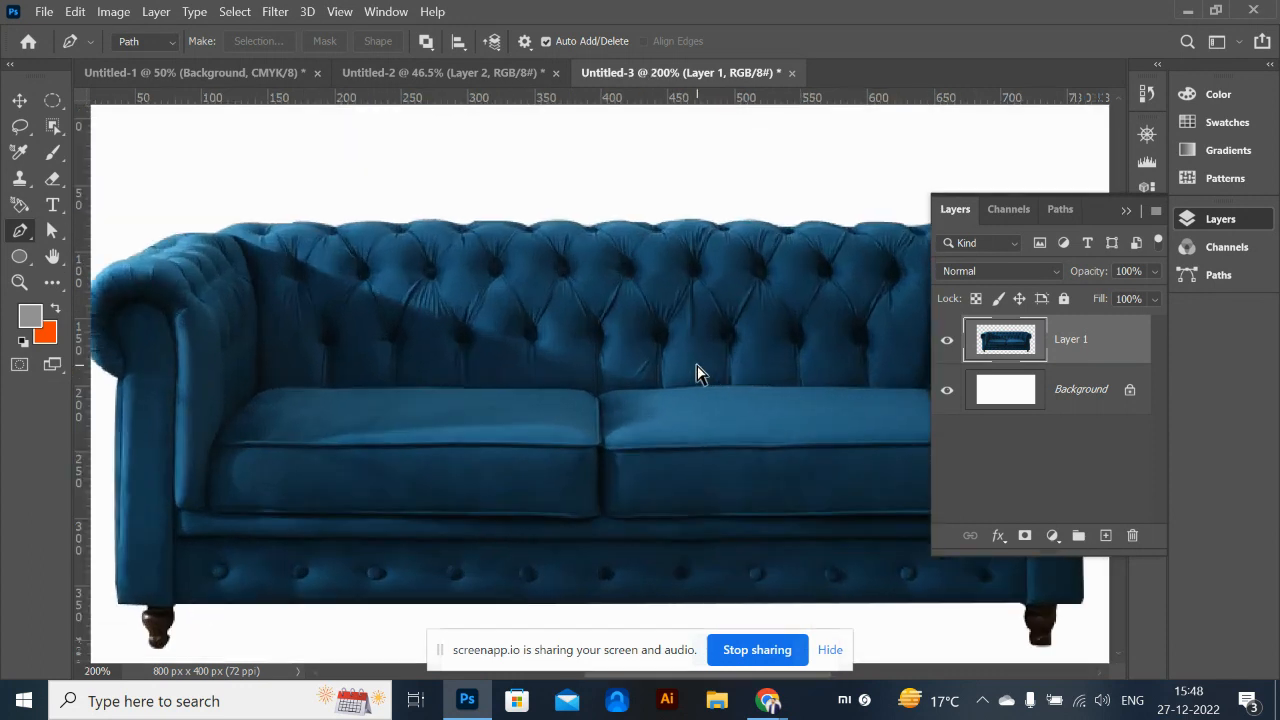
pyautogui.hotkey('ctrl', '-')
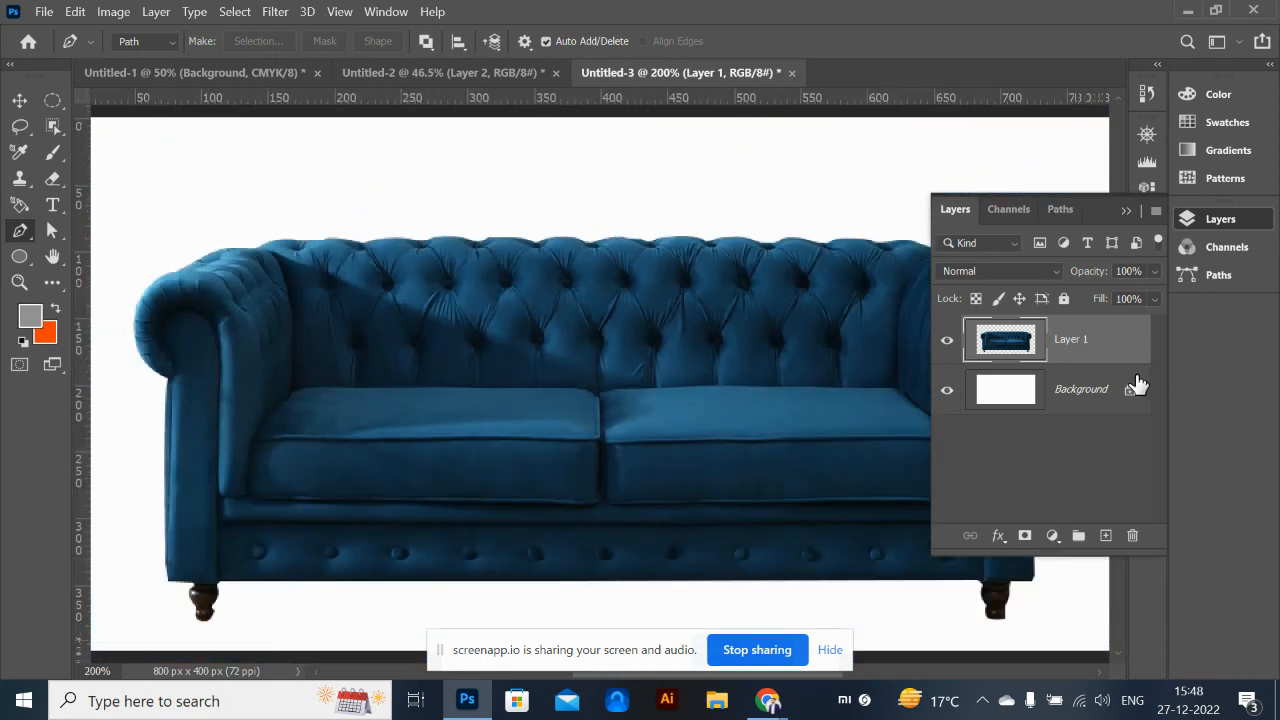
pyautogui.click(1130, 390)
pyautogui.hotkey('alt', 'BackSpace')
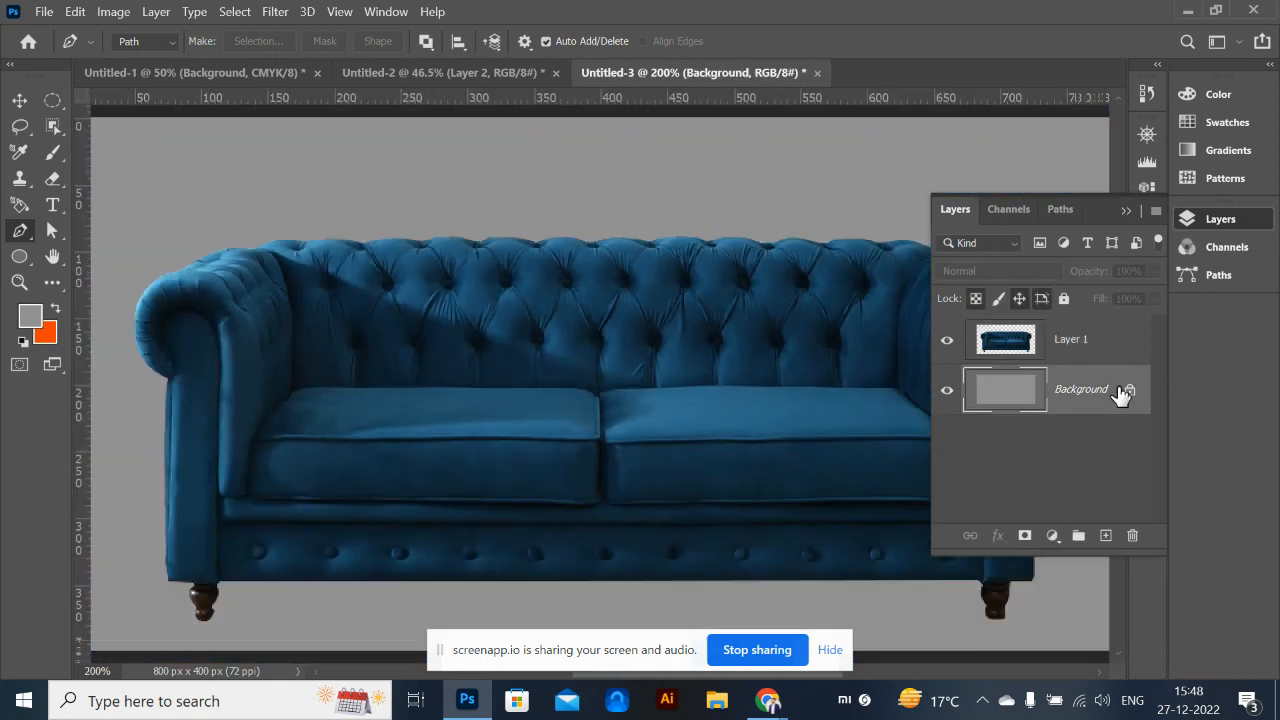
pyautogui.hotkey('ctrl', 'BackSpace')
pyautogui.hotkey('ctrl', '-')
pyautogui.hotkey('ctrl', '+')
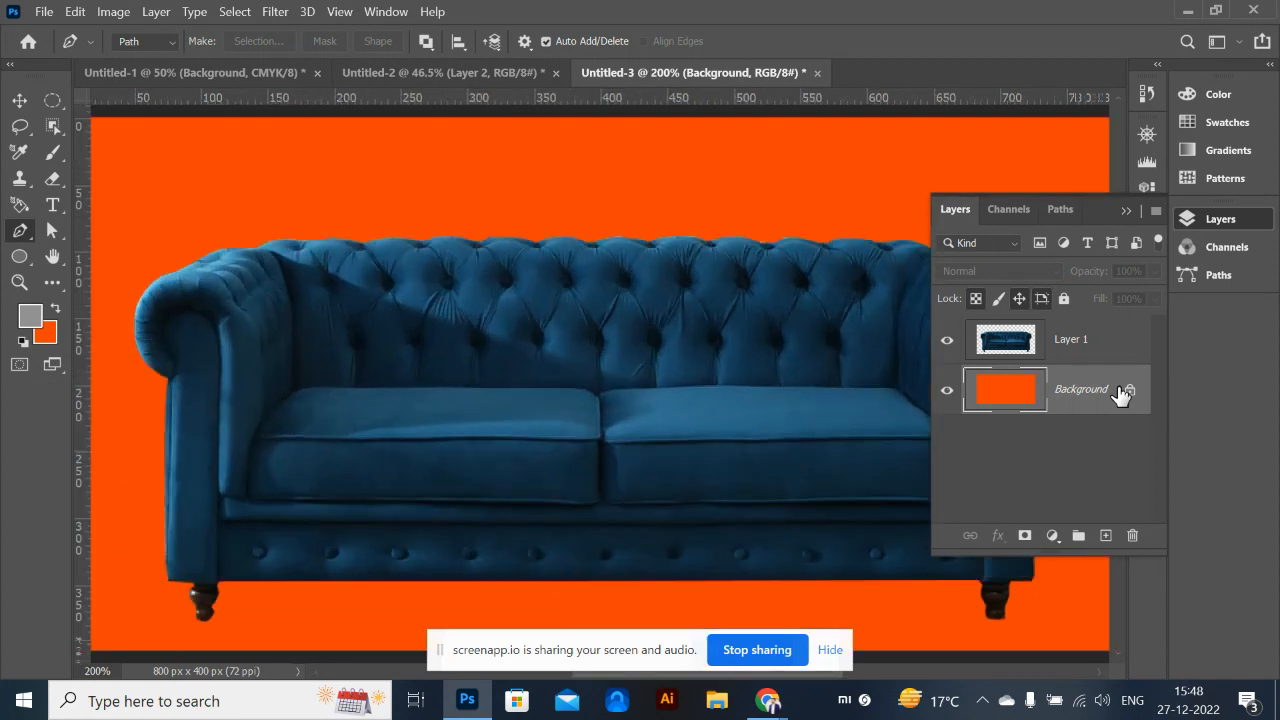
pyautogui.hotkey('ctrl', '-')
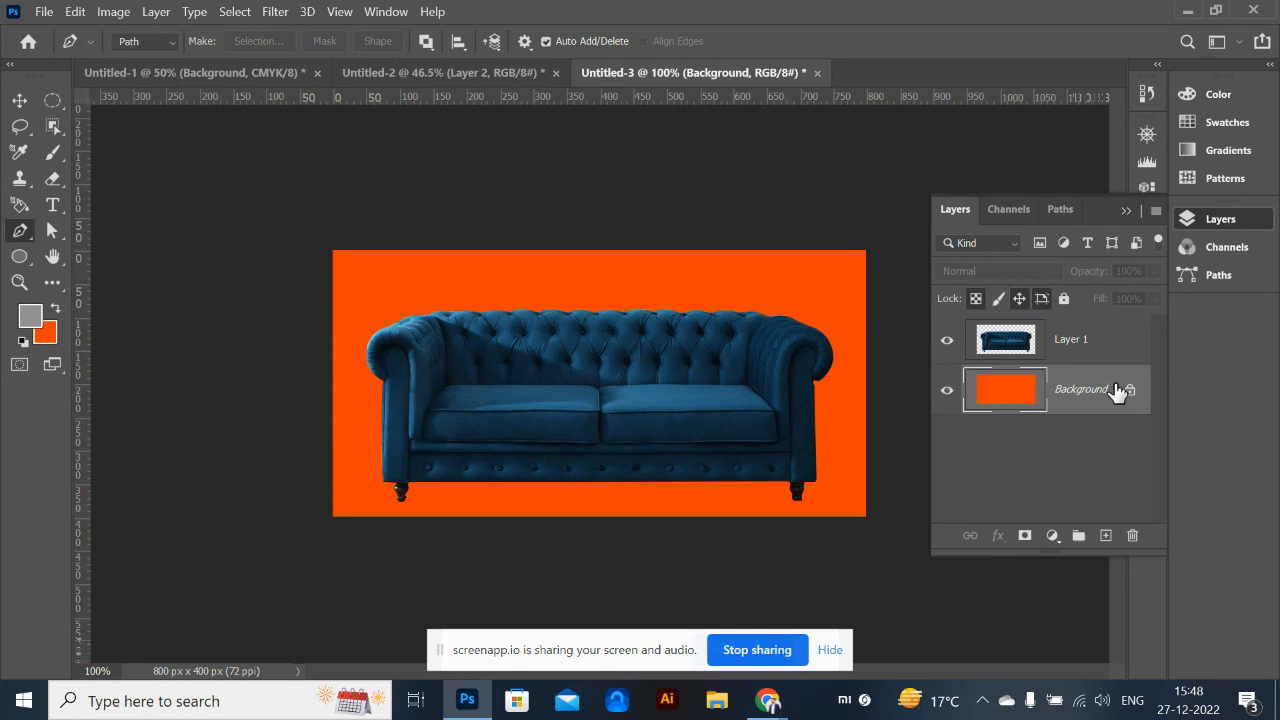
# Move the cut-out sofa up on the canvas and scale it down proportionally around its centre
pyautogui.click(19, 100)
pyautogui.moveTo(618, 462); pyautogui.dragTo(615, 422)
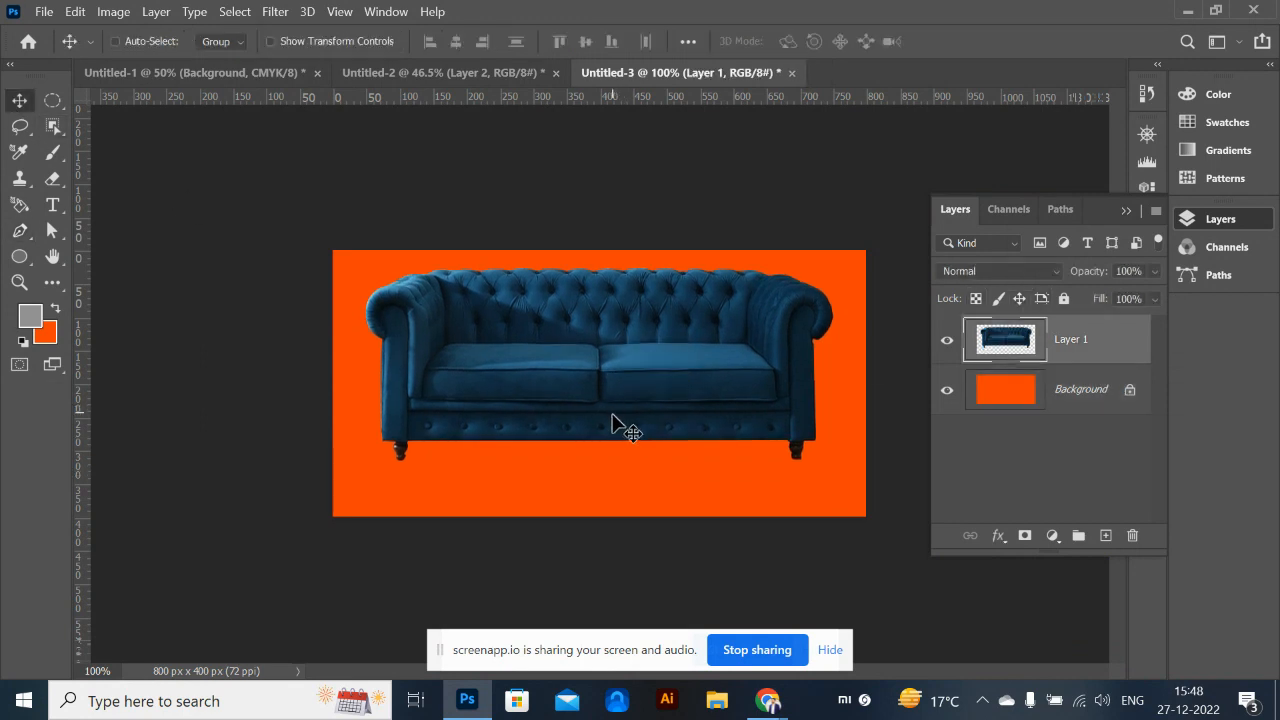
pyautogui.hotkey('ctrl', 't')
pyautogui.moveTo(832, 268); pyautogui.dragTo(786, 288)
pyautogui.press('Return')
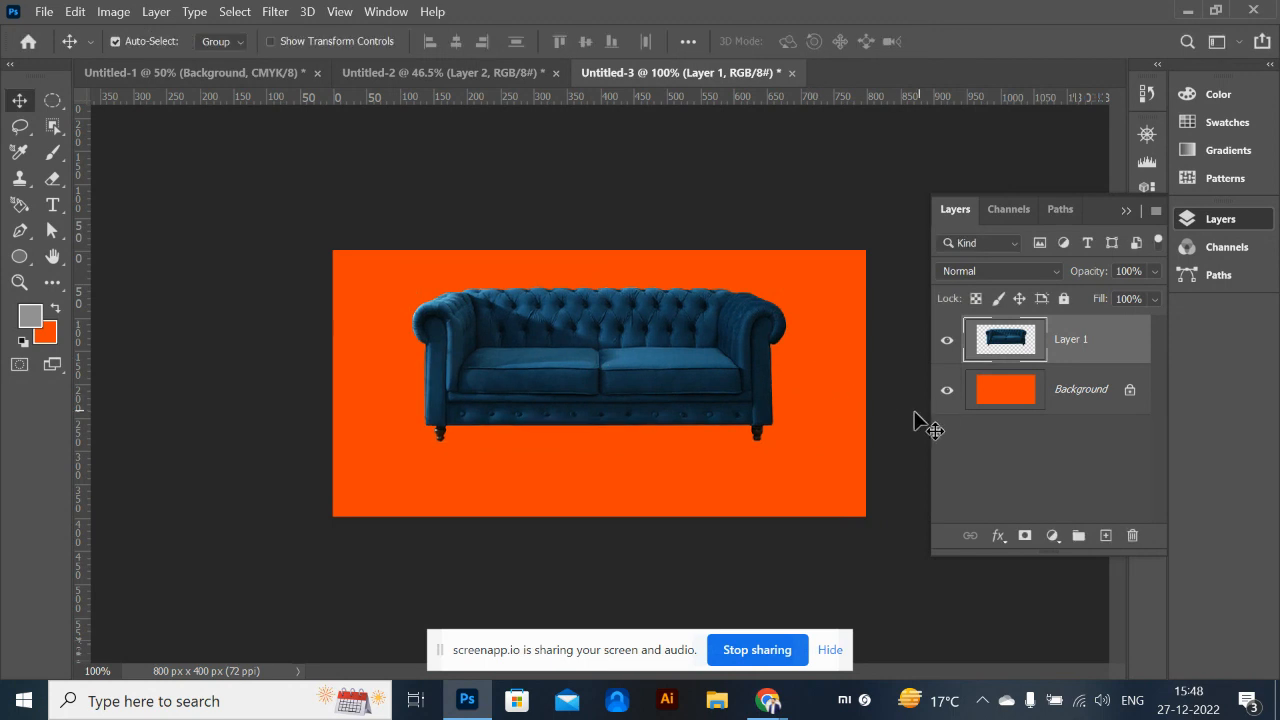
# Fill the Background layer with the grey foreground colour and place a wide, flat elliptical selection just below the sofa's legs
pyautogui.click(1036, 411)
pyautogui.hotkey('alt', 'BackSpace')
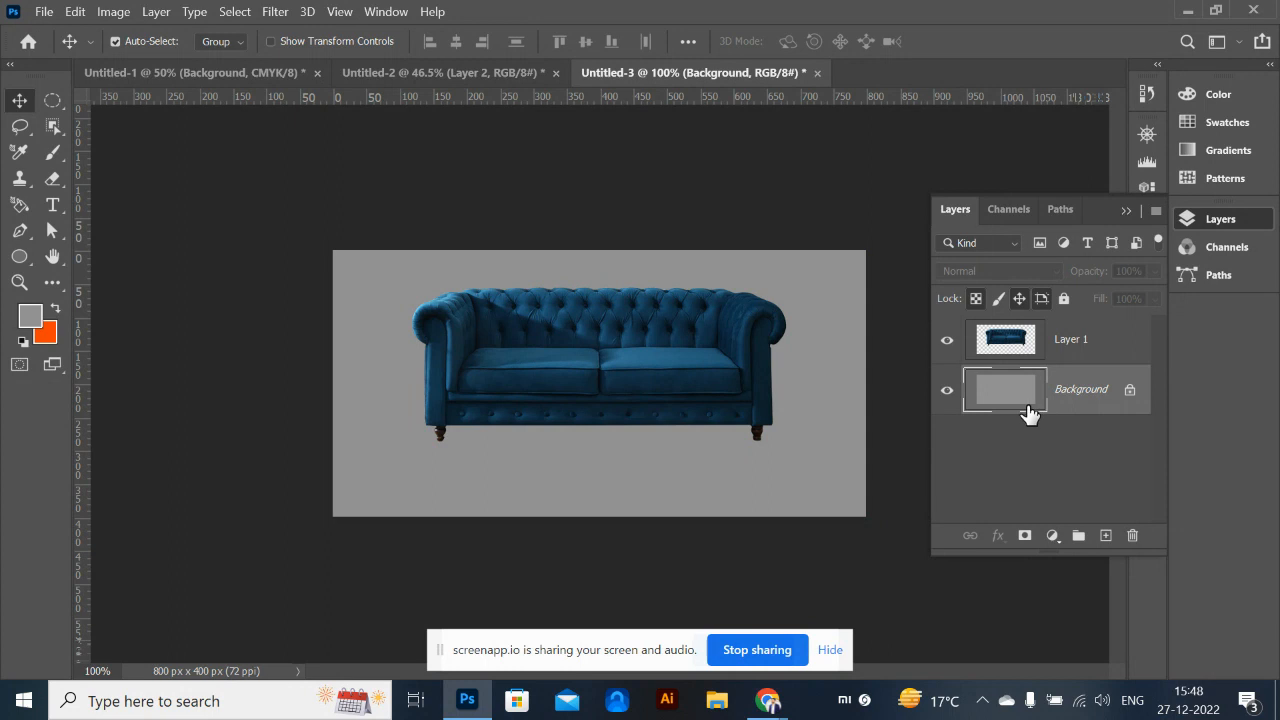
pyautogui.click(52, 101)
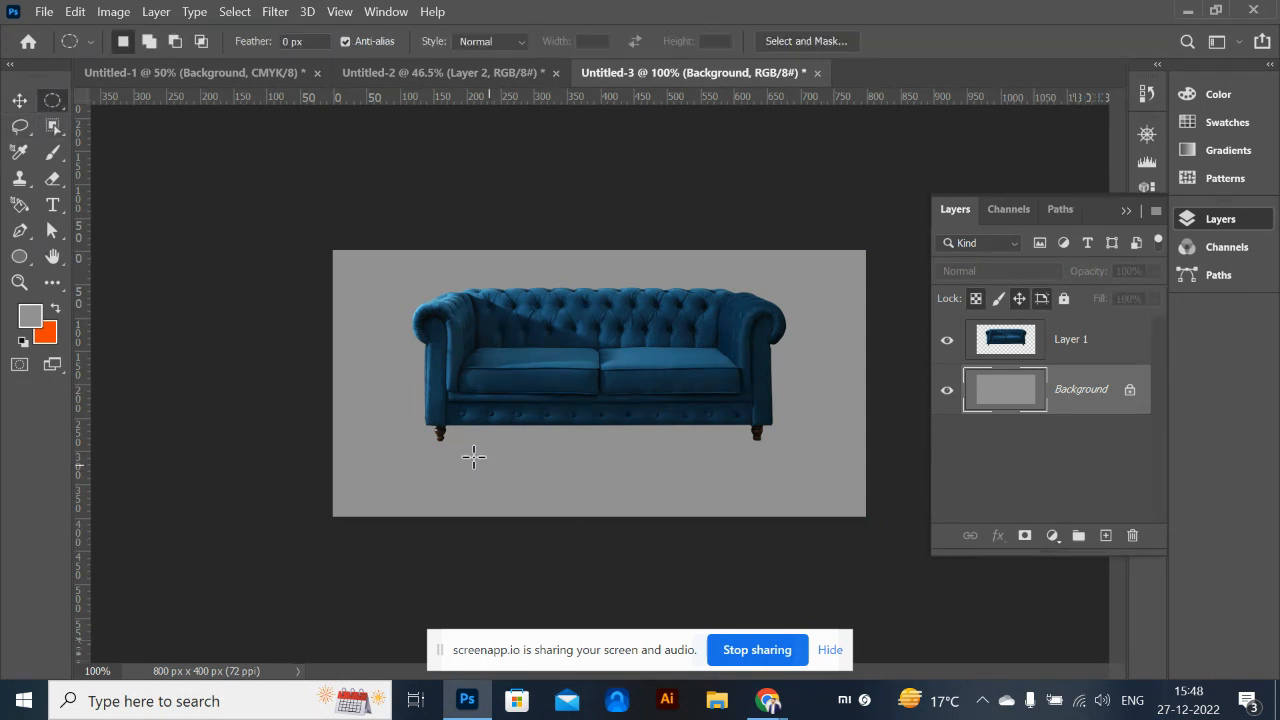
pyautogui.moveTo(433, 449); pyautogui.dragTo(782, 473)
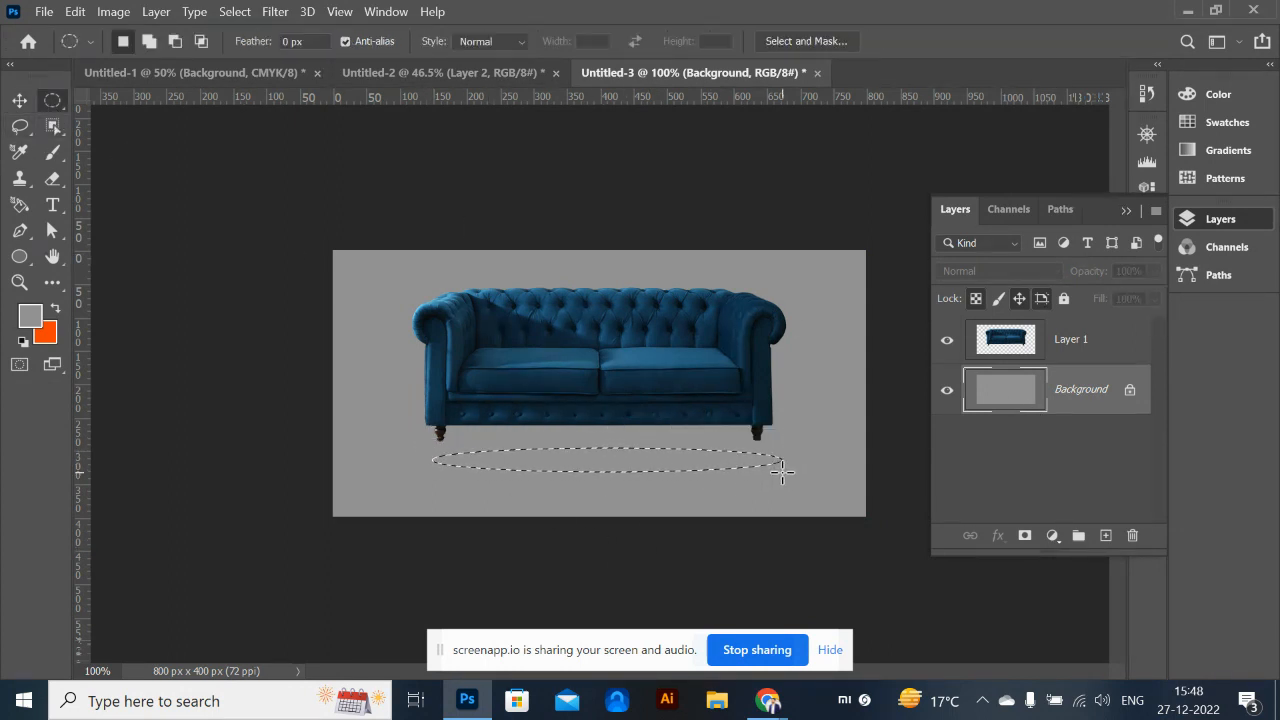
pyautogui.moveTo(655, 463); pyautogui.dragTo(657, 453)
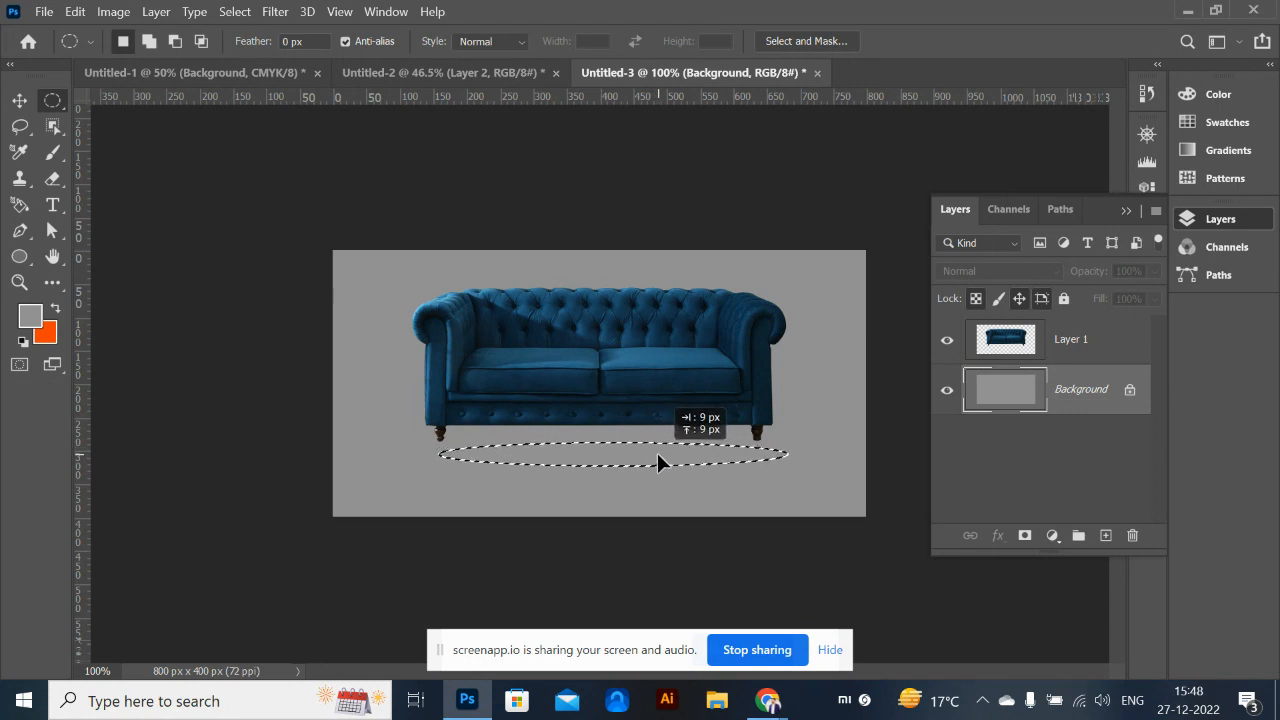
# Add a new layer above the sofa, fill the elliptical selection with dark grey 3d3b3b and deselect
pyautogui.click(1066, 340)
pyautogui.click(1105, 536)
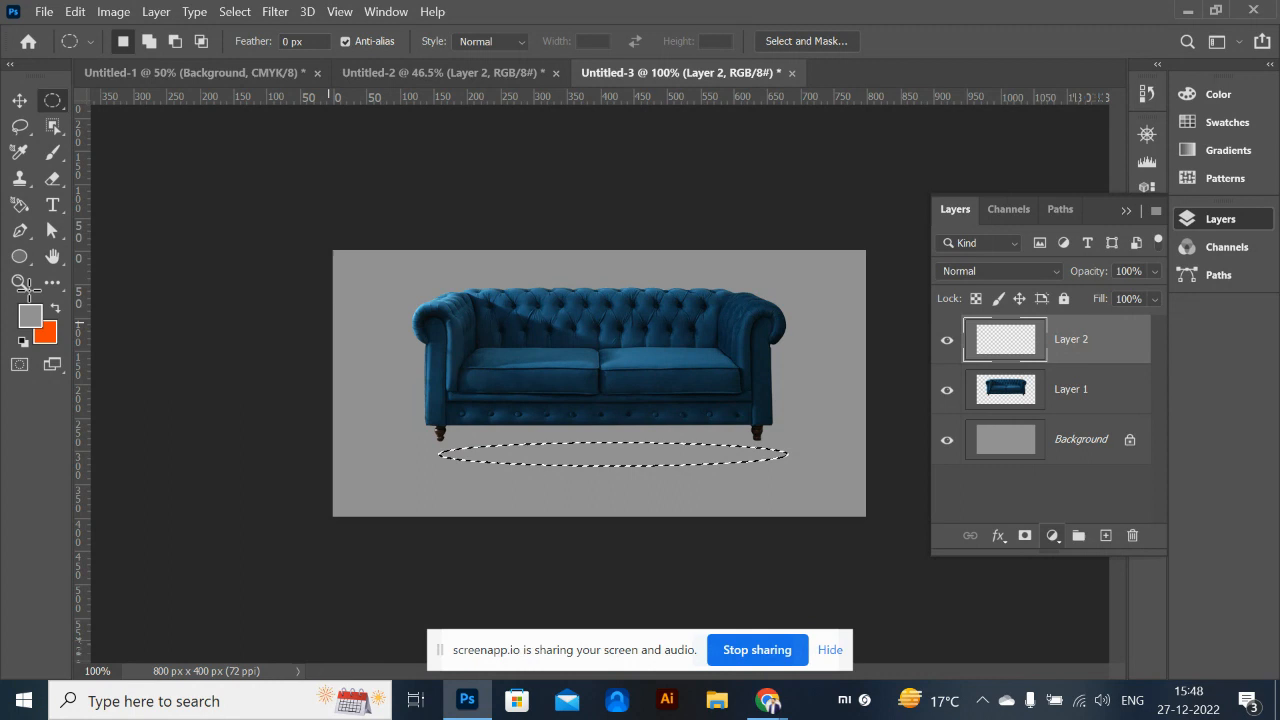
pyautogui.click(33, 318)
pyautogui.click(631, 329)
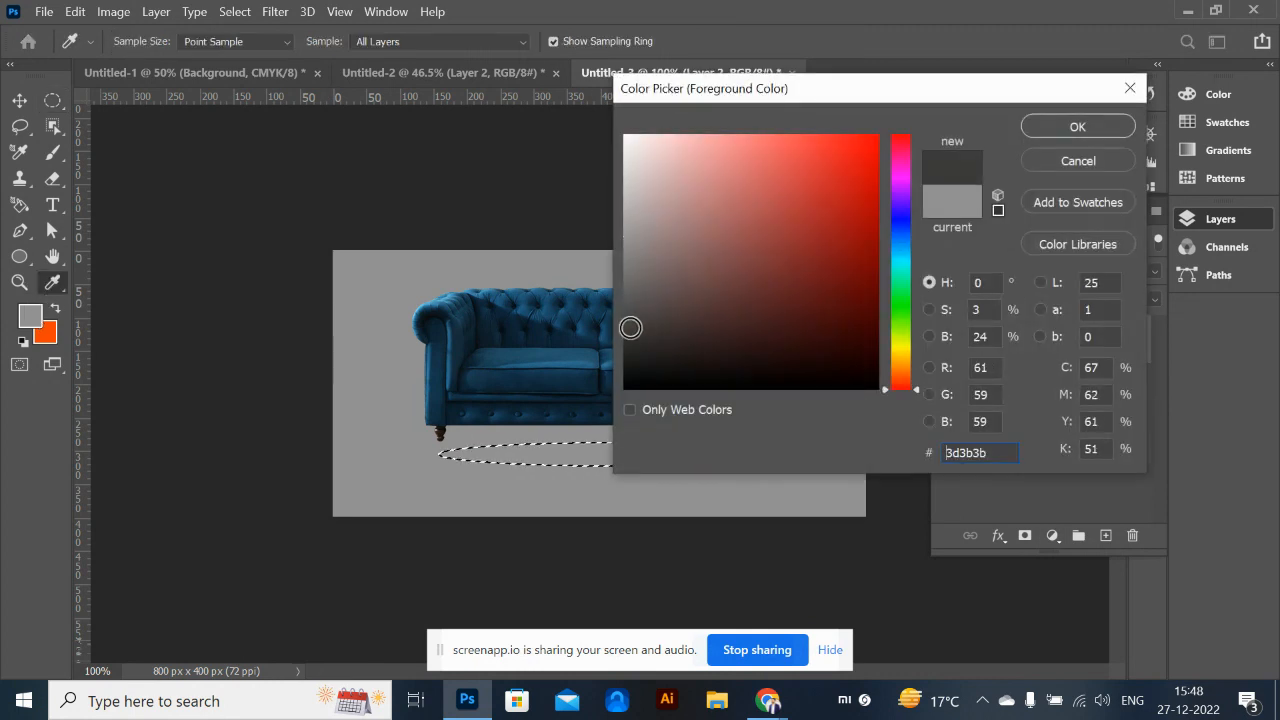
pyautogui.click(1043, 128)
pyautogui.hotkey('alt', 'BackSpace')
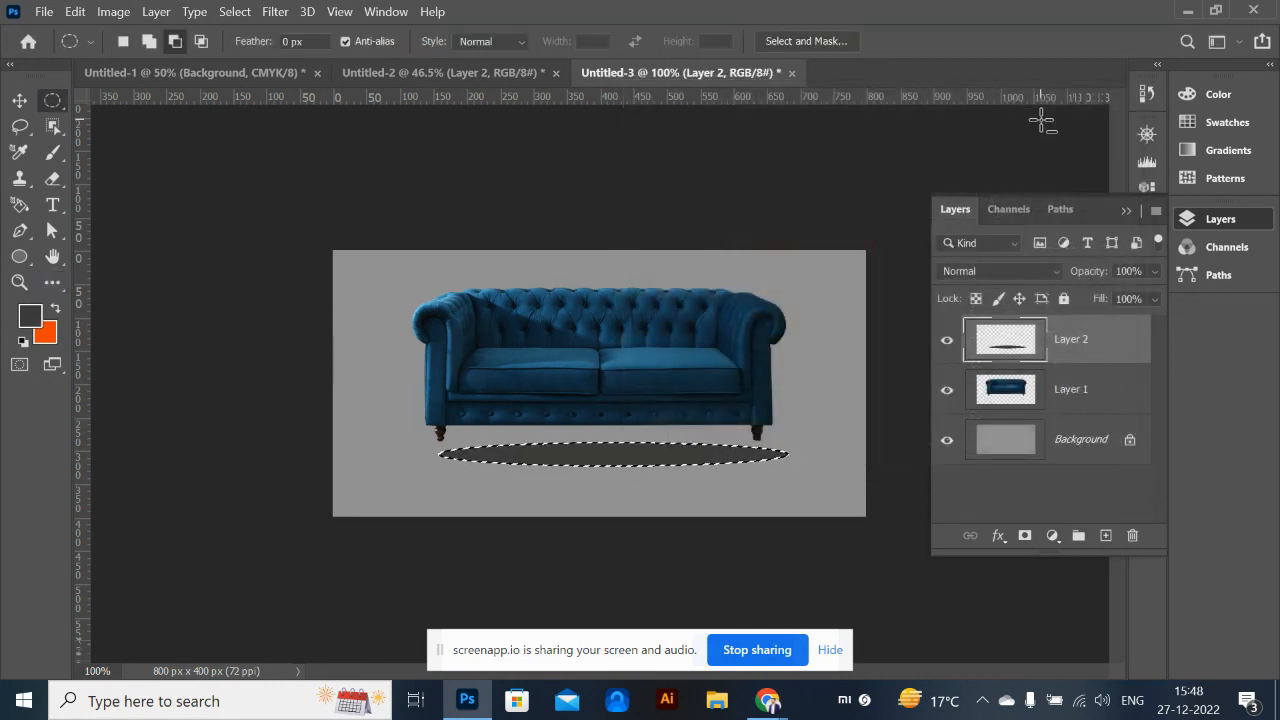
pyautogui.hotkey('ctrl', 'd')
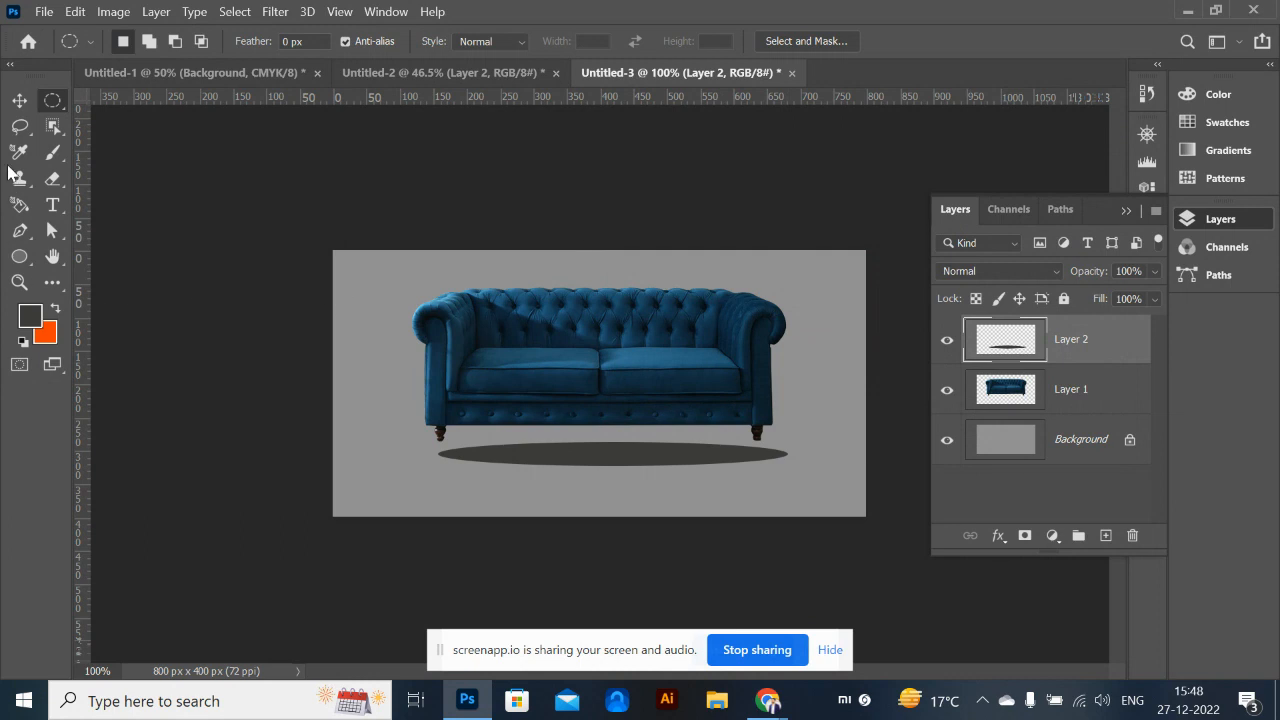
# Move the dark ellipse about 9 px left and 10 px up, close beneath the sofa's legs
pyautogui.click(19, 100)
pyautogui.moveTo(596, 459); pyautogui.dragTo(590, 450)
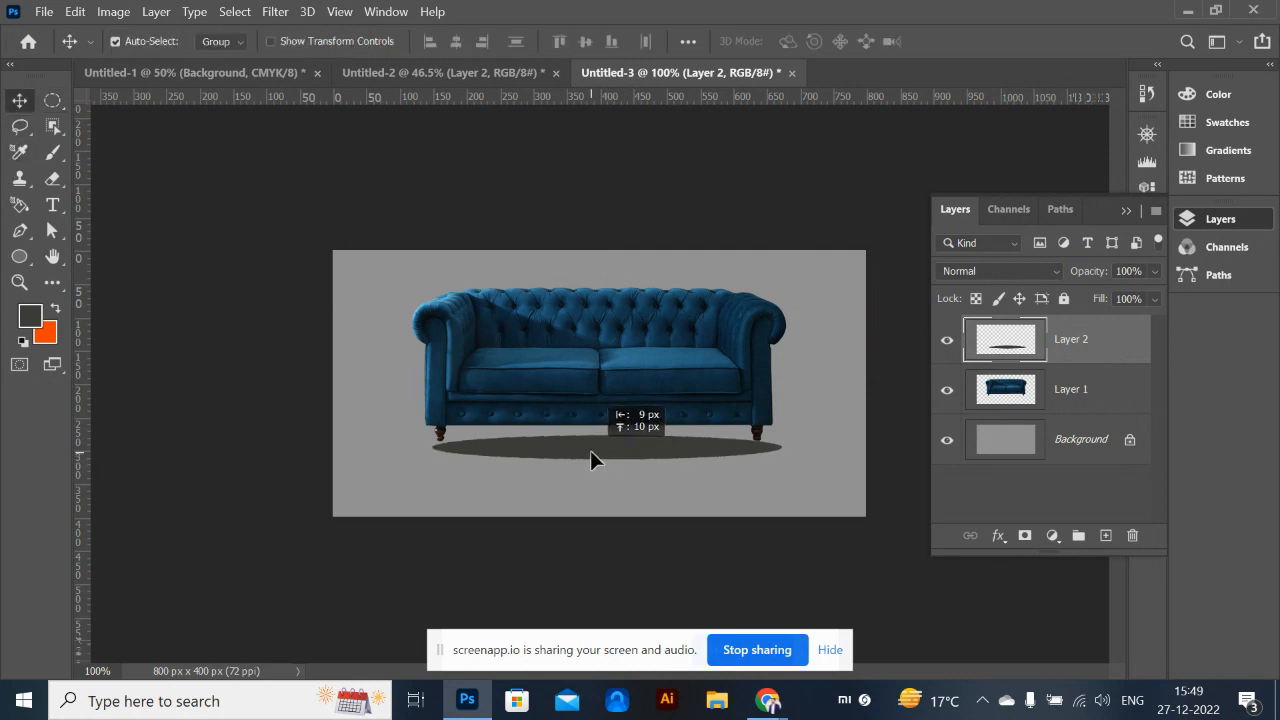
# Apply a Gaussian Blur with a 12.5-pixel radius to the shadow ellipse's layer and set the layer's opacity to 72%
pyautogui.click(284, 12)
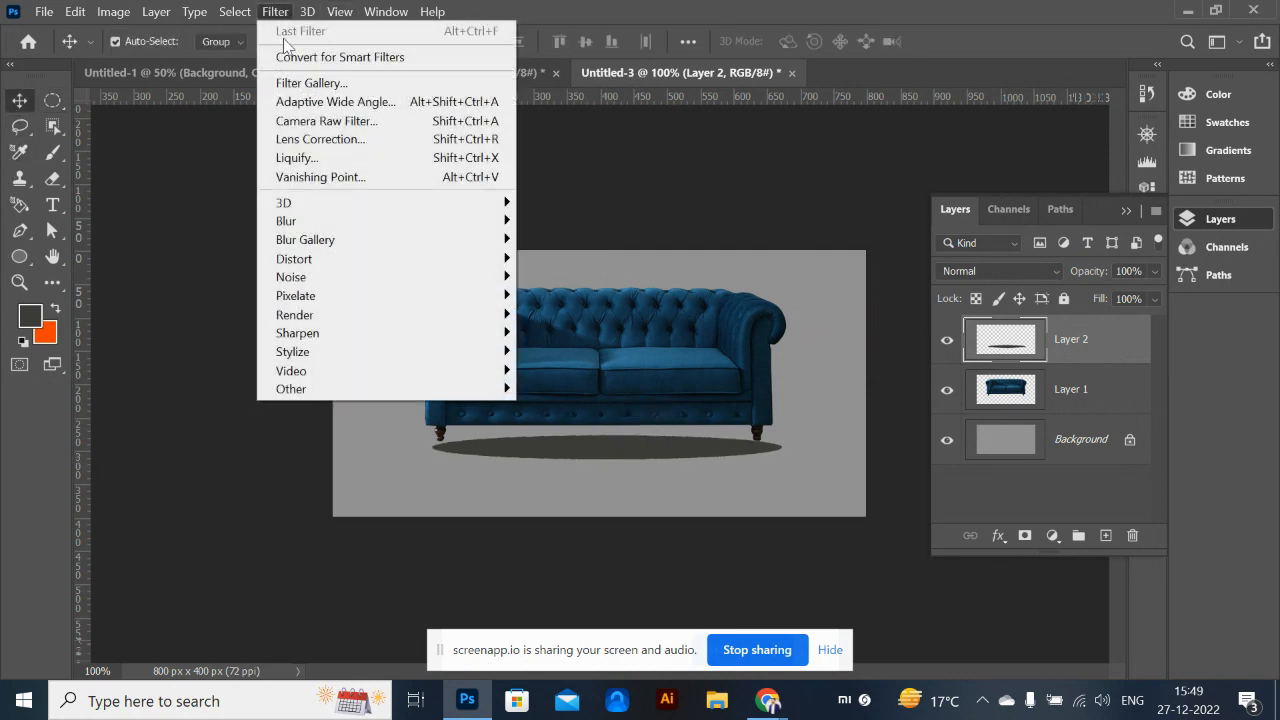
pyautogui.moveTo(343, 228)
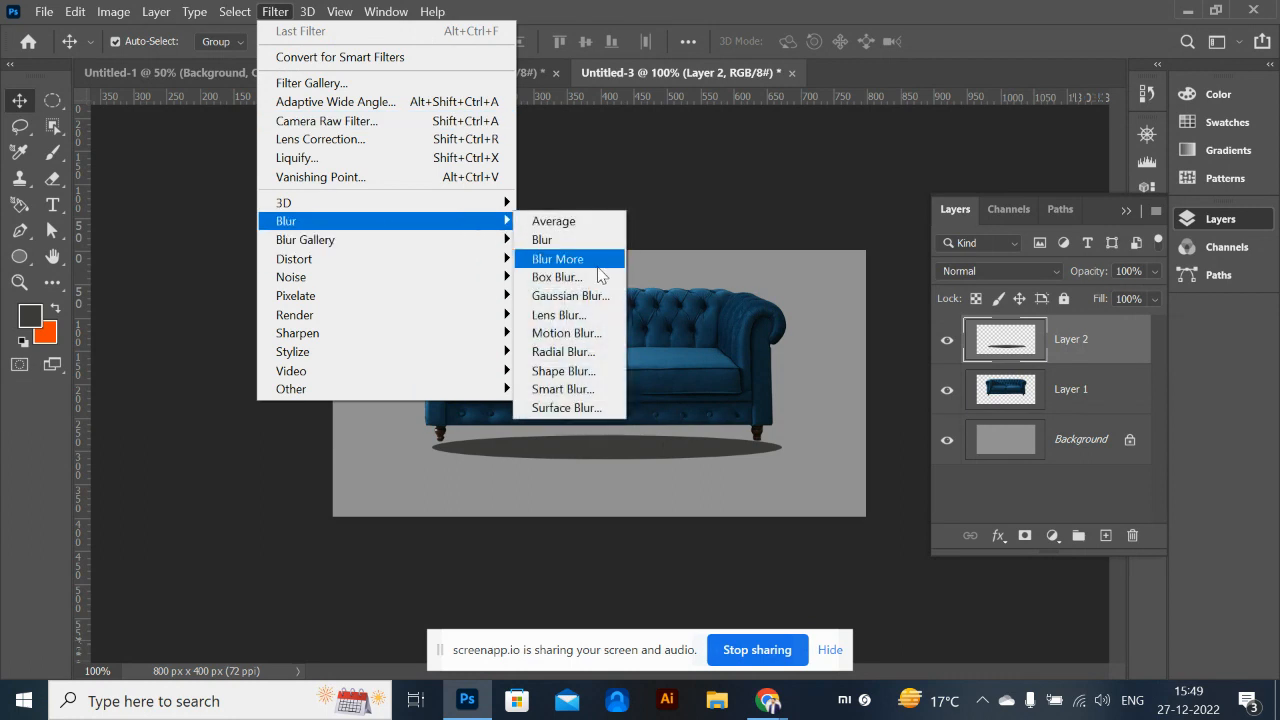
pyautogui.click(575, 295)
pyautogui.moveTo(988, 472)
pyautogui.mouseDown()
pyautogui.moveTo(1010, 463)
pyautogui.moveTo(967, 463)
pyautogui.mouseUp()
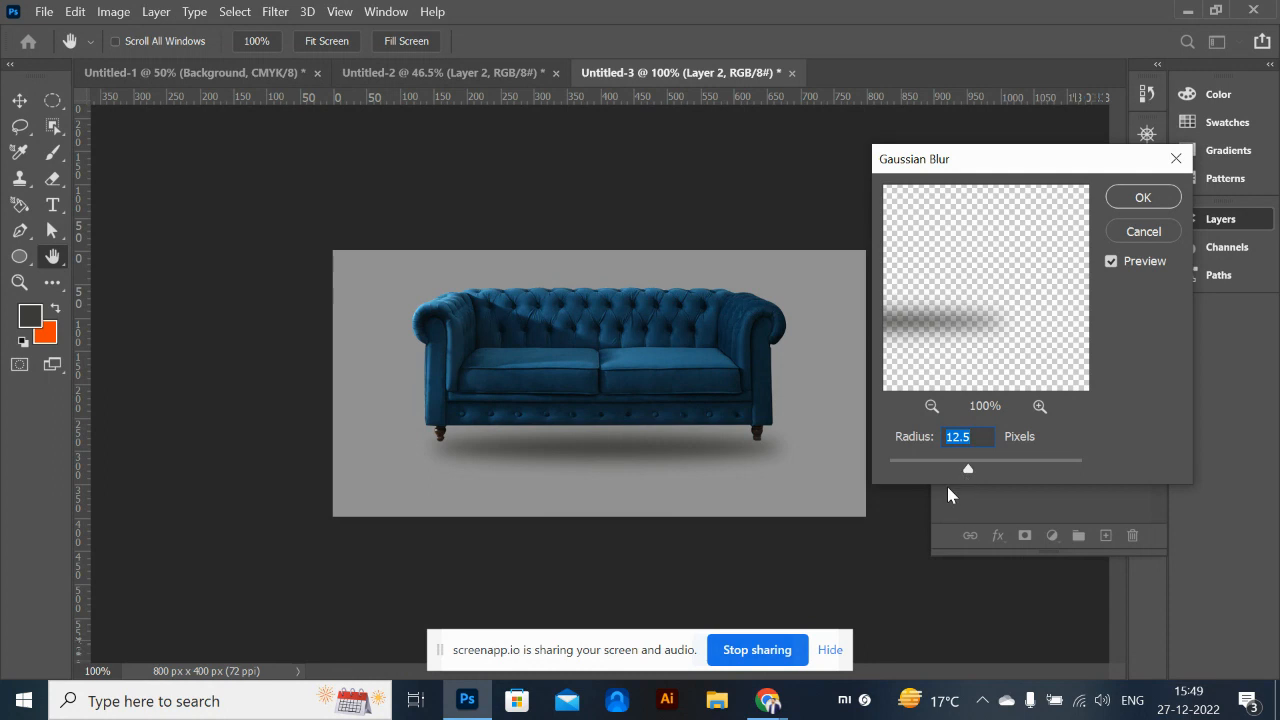
pyautogui.click(1138, 197)
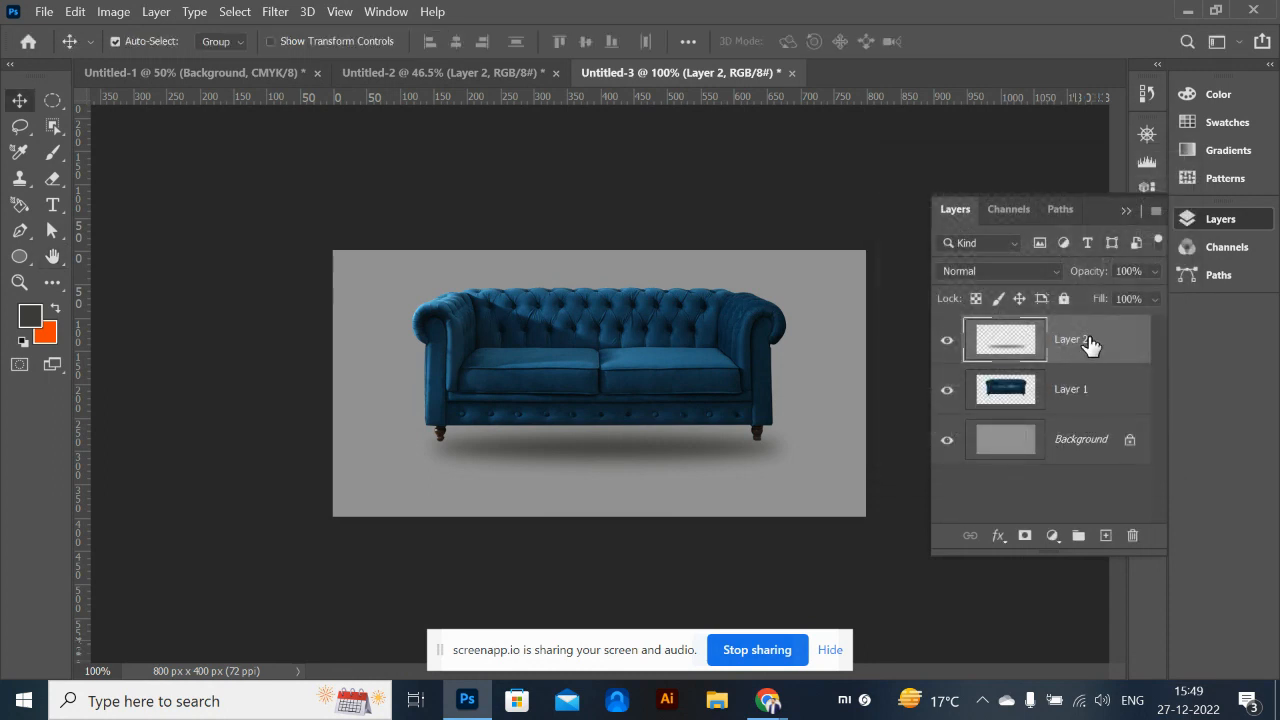
pyautogui.click(1154, 271)
pyautogui.moveTo(1157, 297); pyautogui.dragTo(1127, 303)
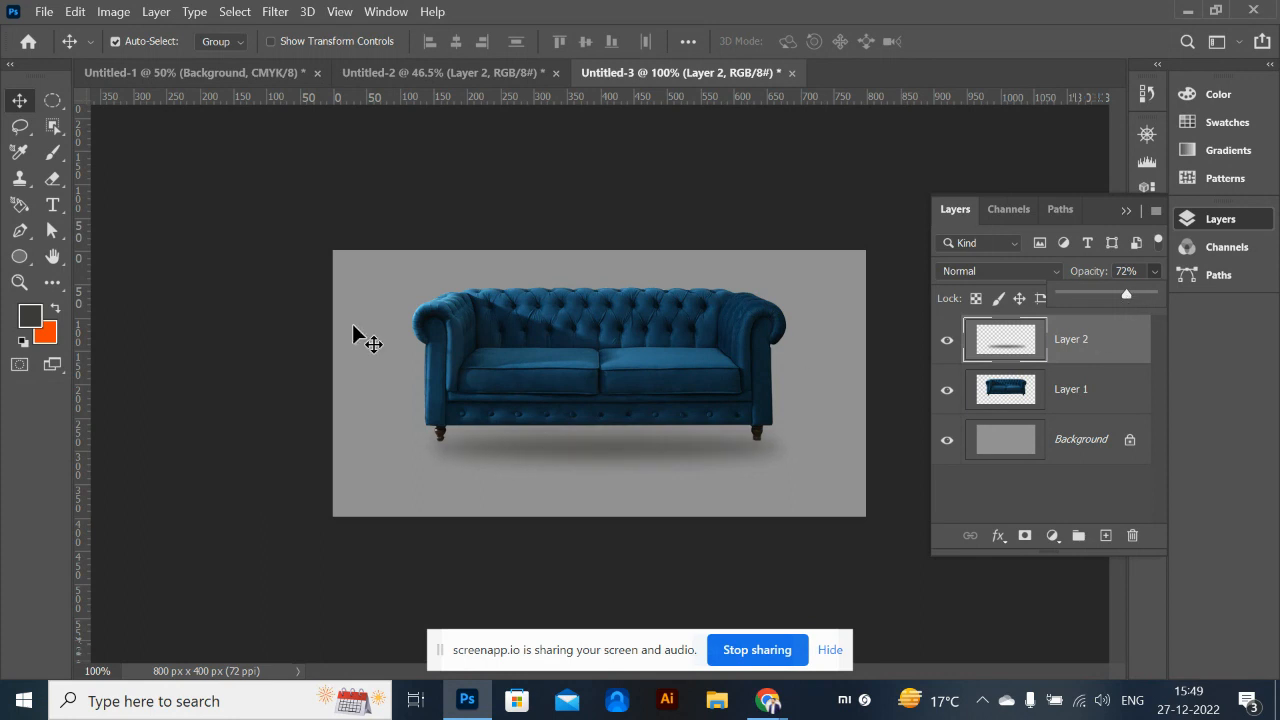
# Move the sofa down and slightly right over the shadow and bring the sofa layer in front of the shadow layer
pyautogui.click(25, 110)
pyautogui.moveTo(546, 384)
pyautogui.mouseDown()
pyautogui.moveTo(569, 394)
pyautogui.moveTo(553, 390)
pyautogui.mouseUp()
pyautogui.hotkey('ctrl', ']')
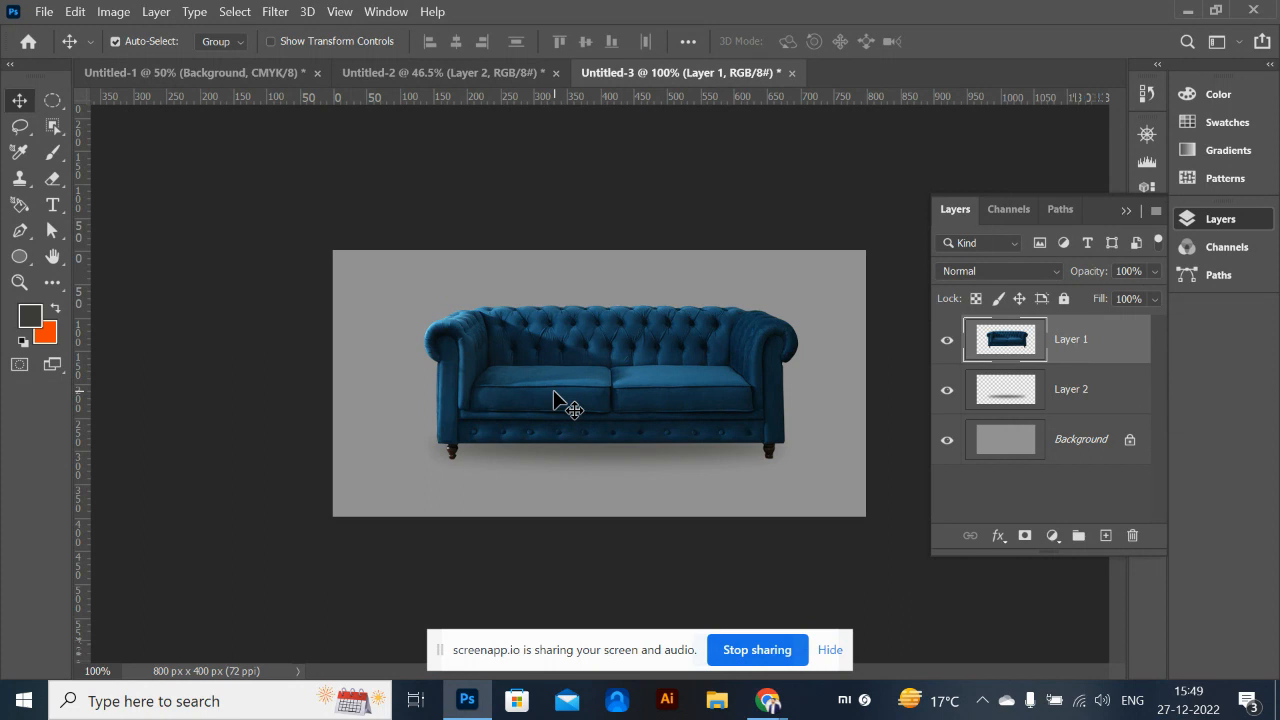
# Inspect the sofa's legs against the shadow and move the sofa slightly up so more of the shadow shows beneath it
pyautogui.hotkey('ctrl', '+')
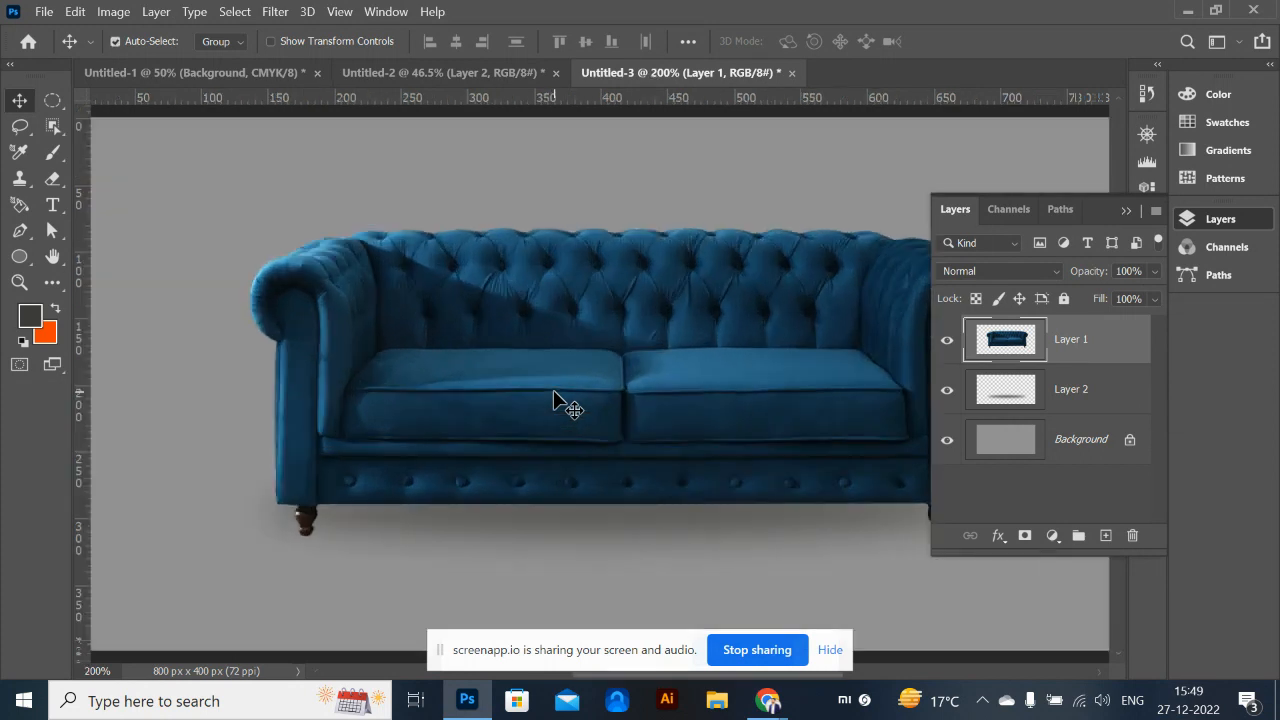
pyautogui.moveTo(421, 348); pyautogui.dragTo(251, 358)
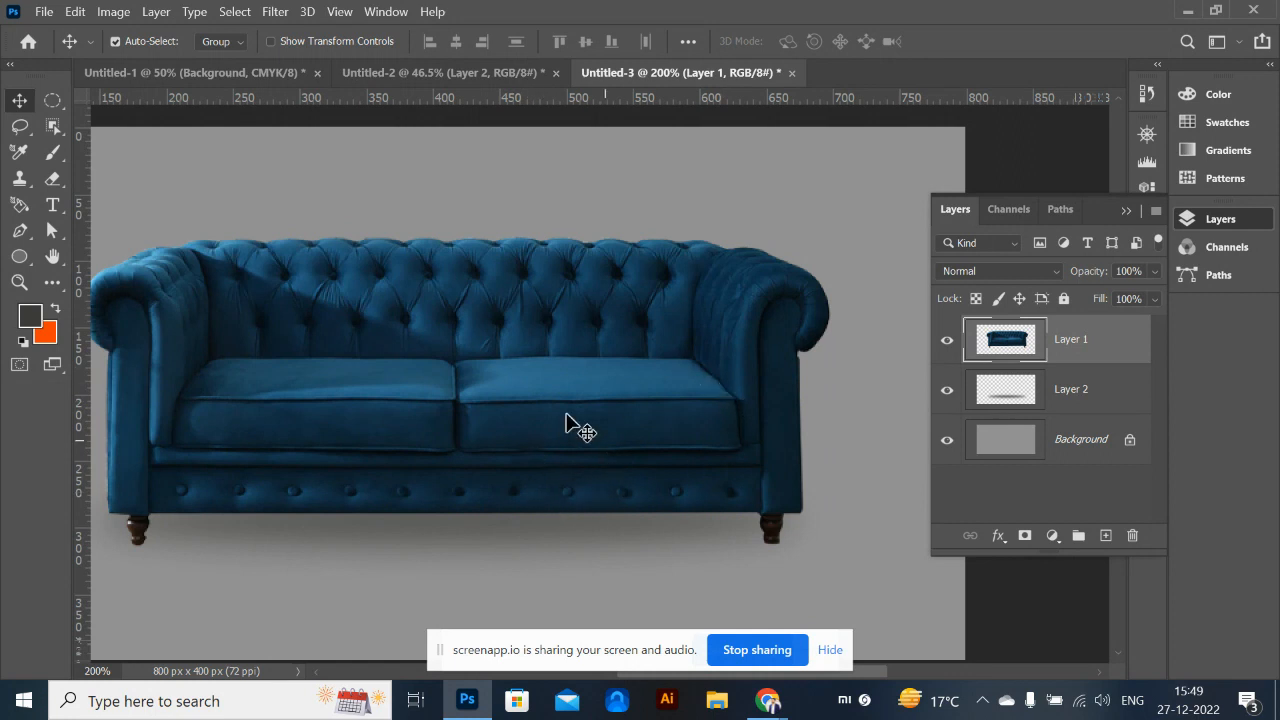
pyautogui.hotkey('ctrl', '-')
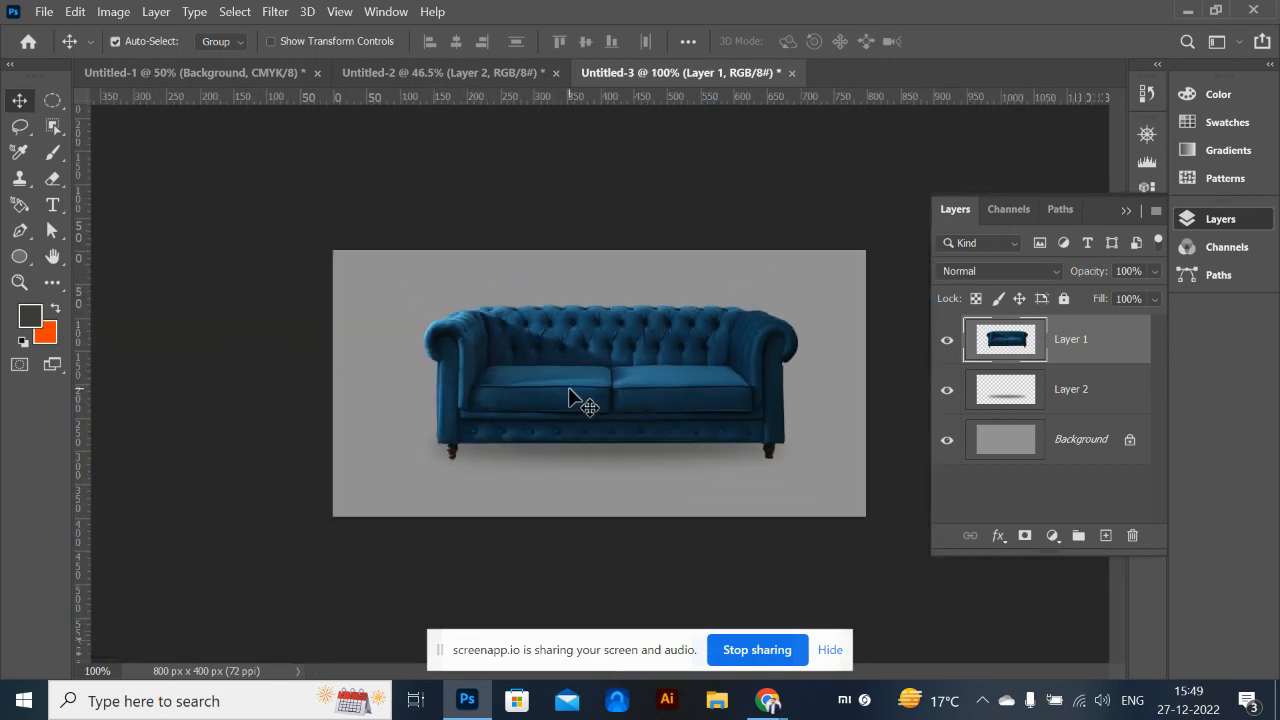
pyautogui.moveTo(645, 418); pyautogui.dragTo(634, 383)
pyautogui.moveTo(626, 449); pyautogui.dragTo(624, 466)
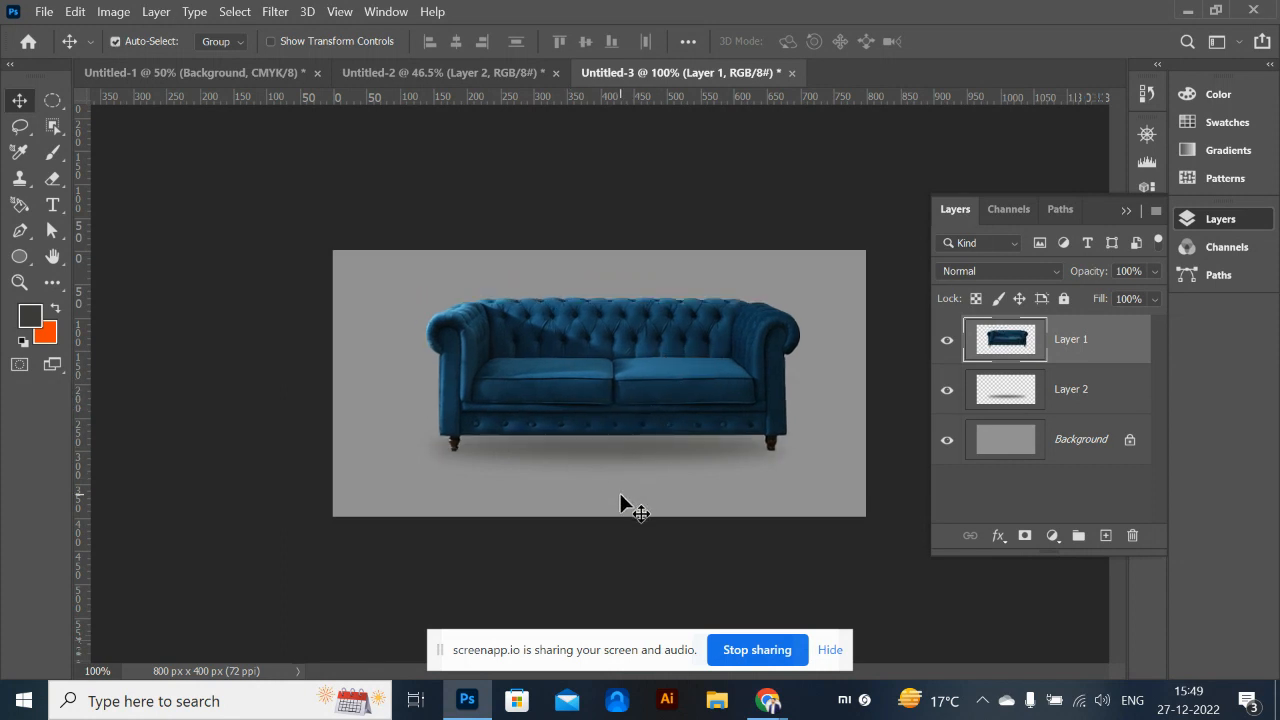
# Select the sofa and shadow layers together, scale them proportionally to 74.17% and place them in the right half of the canvas
pyautogui.keyDown('shift'); pyautogui.click(637, 453); pyautogui.keyUp('shift')
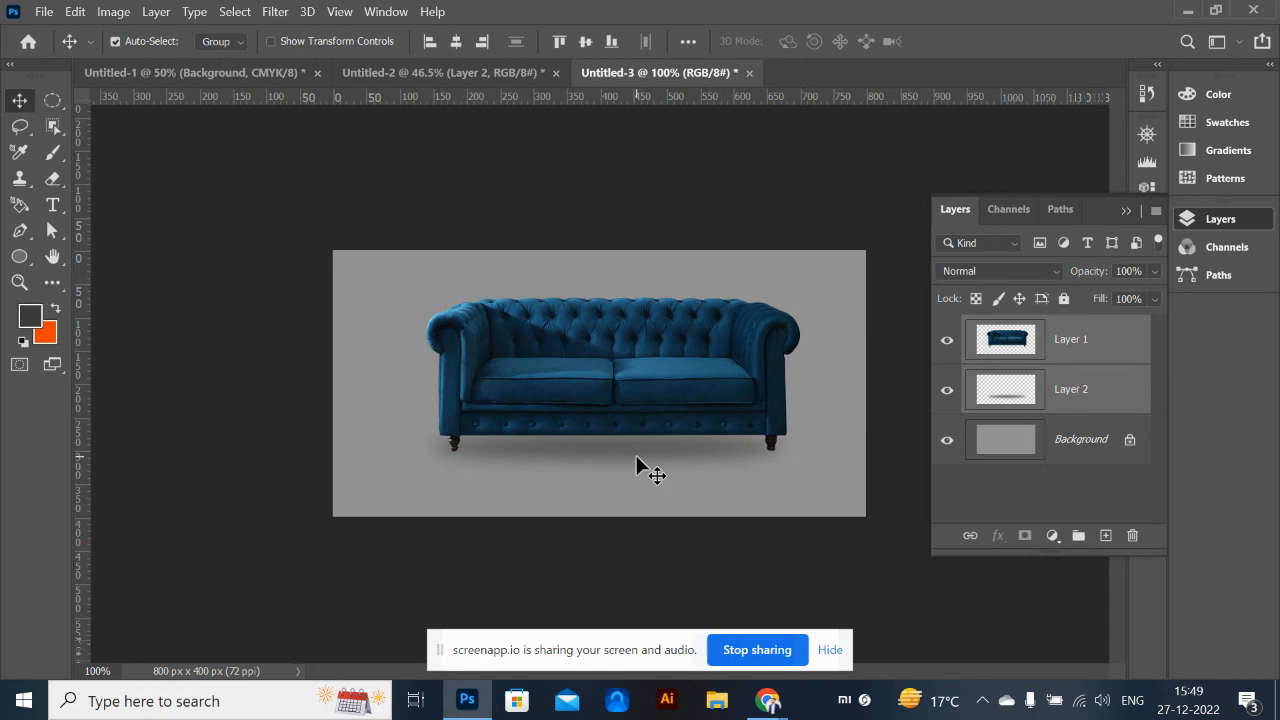
pyautogui.hotkey('ctrl', 't')
pyautogui.moveTo(413, 297); pyautogui.dragTo(461, 323)
pyautogui.moveTo(645, 365); pyautogui.dragTo(716, 350)
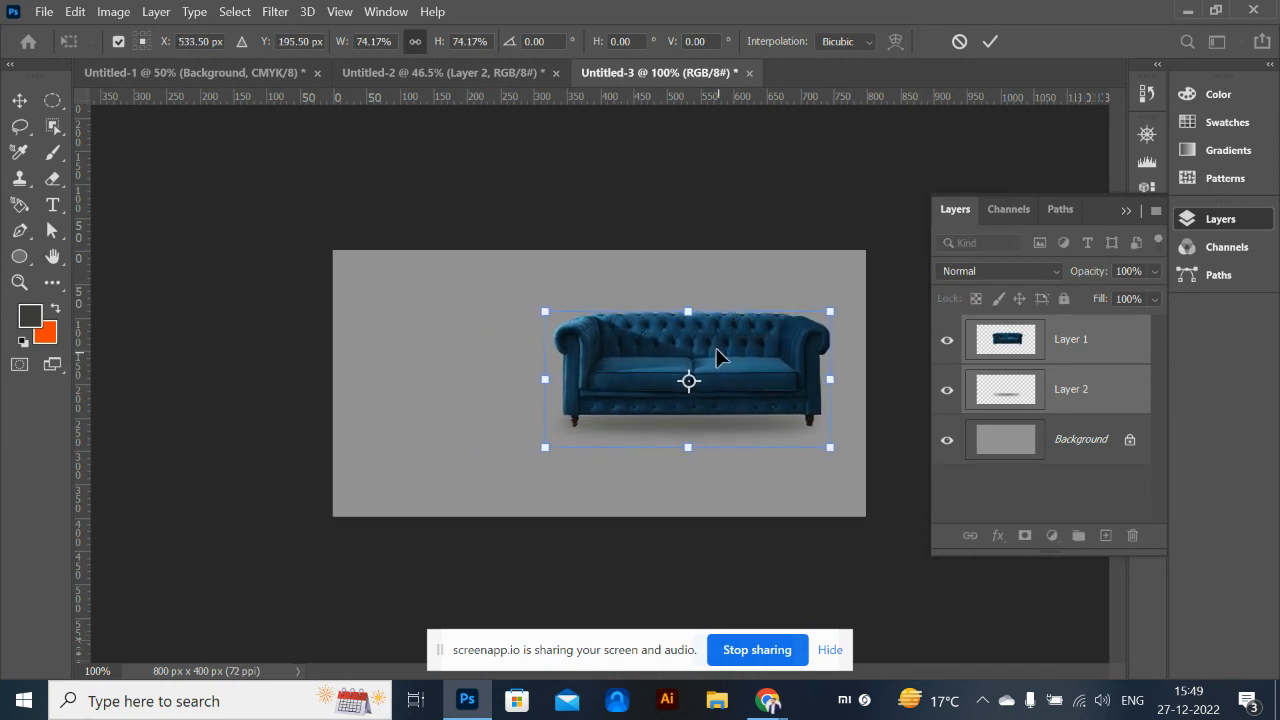
pyautogui.press('Return')
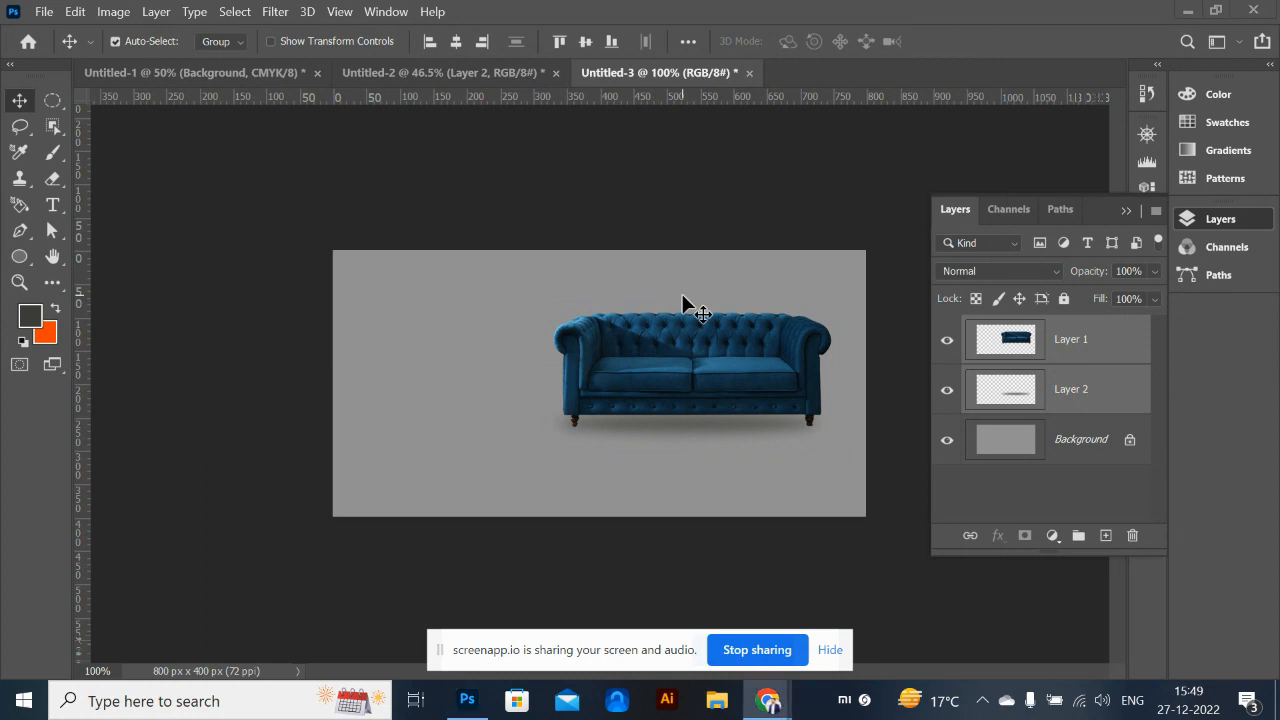
# Check the sofa image search results in Chrome and return to Photoshop
pyautogui.hotkey('alt', 'Tab')
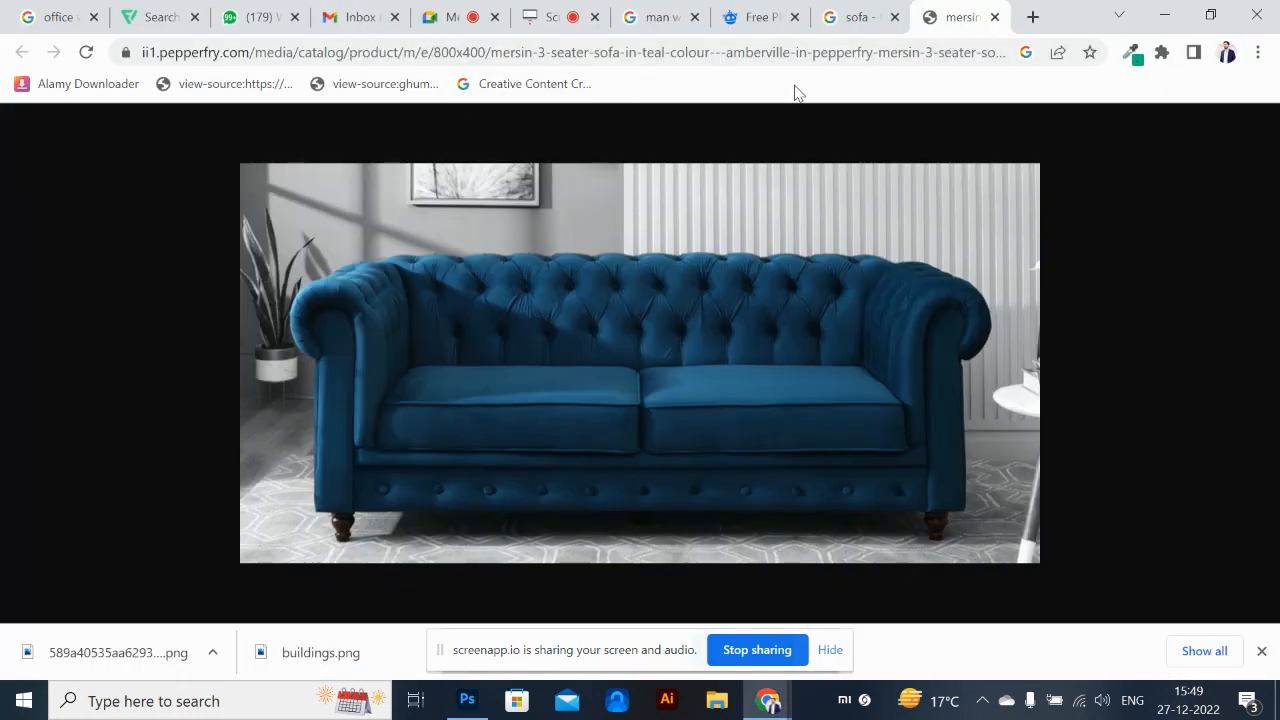
pyautogui.click(826, 17)
pyautogui.hotkey('alt', 'Tab')
pyautogui.hotkey('alt', 'Tab')
pyautogui.press('Tab')
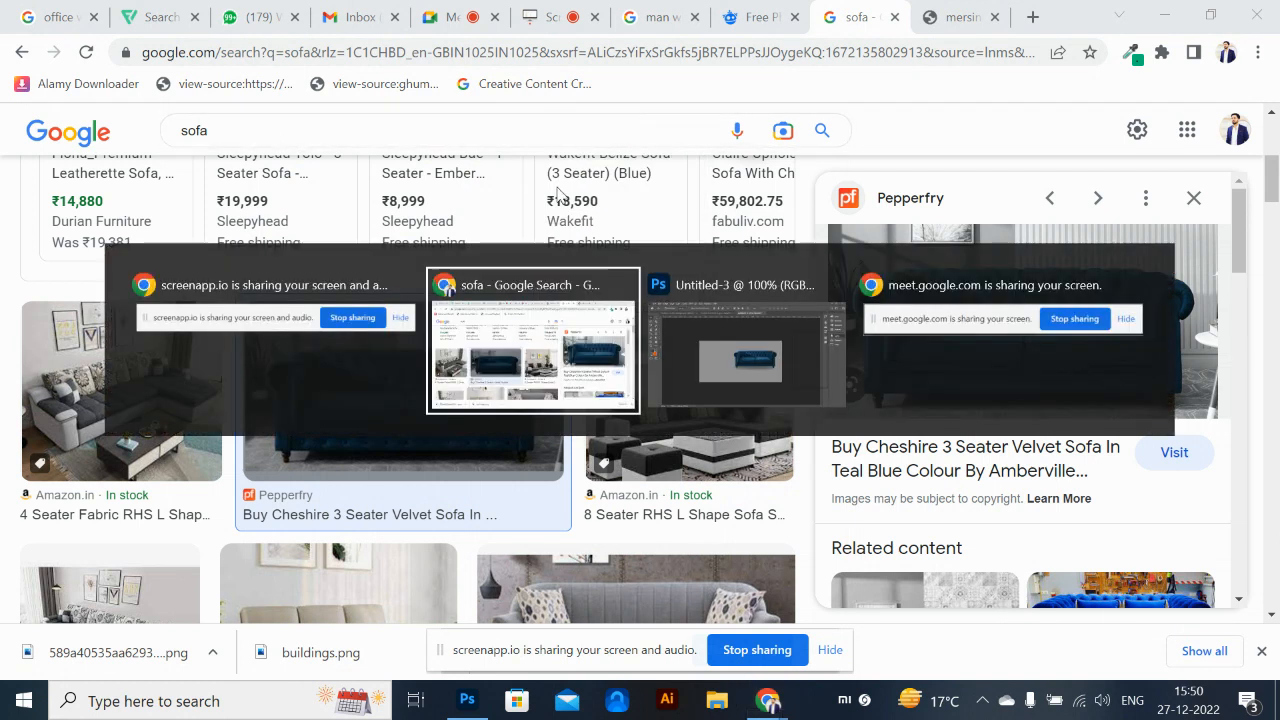
# Select the sofa together with its shadow and move both slightly down and right
pyautogui.moveTo(522, 300); pyautogui.dragTo(829, 429)
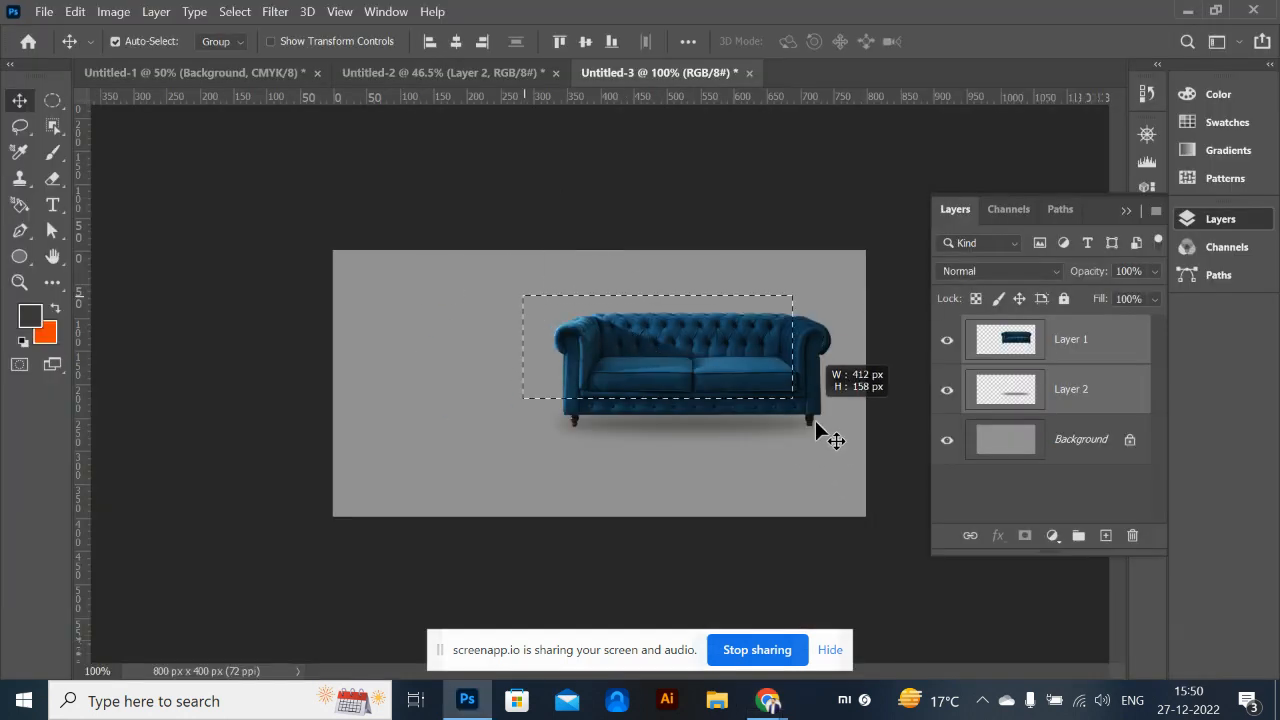
pyautogui.moveTo(774, 391); pyautogui.dragTo(780, 413)
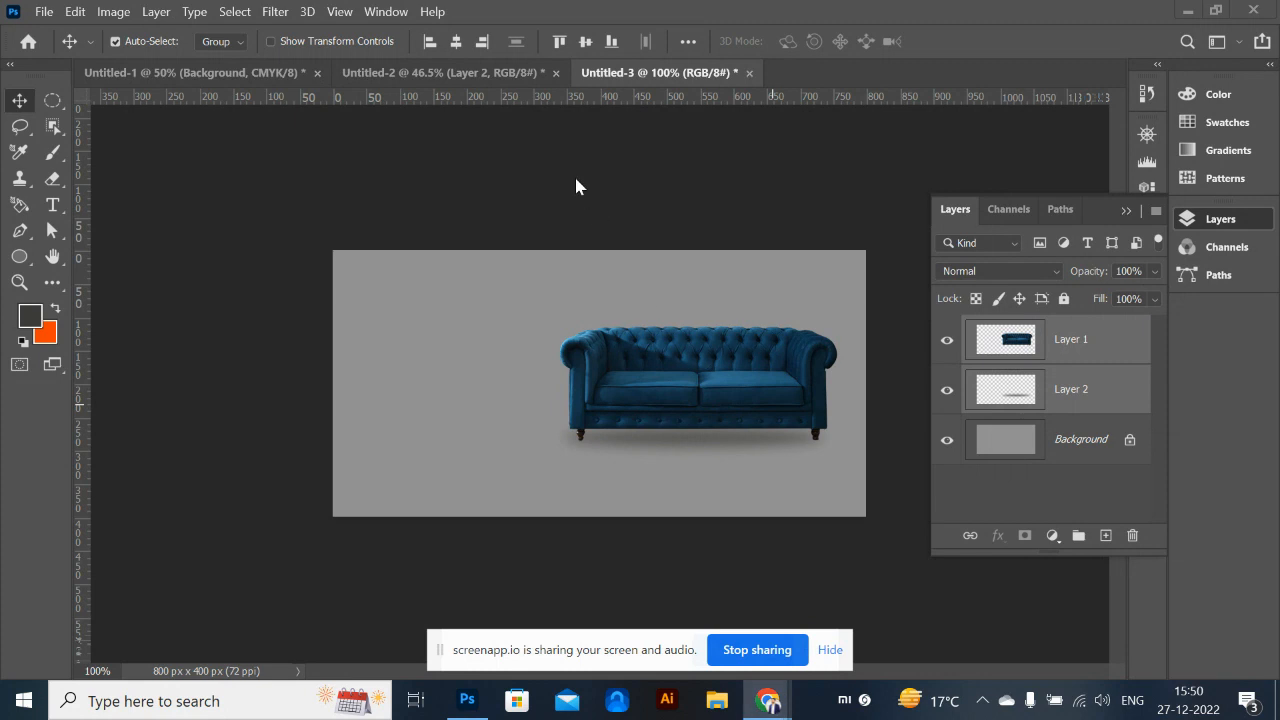
# Switch to the Google image search in Chrome and search for "decor lamp png"
pyautogui.hotkey('alt', 'Tab')
pyautogui.click(374, 130)
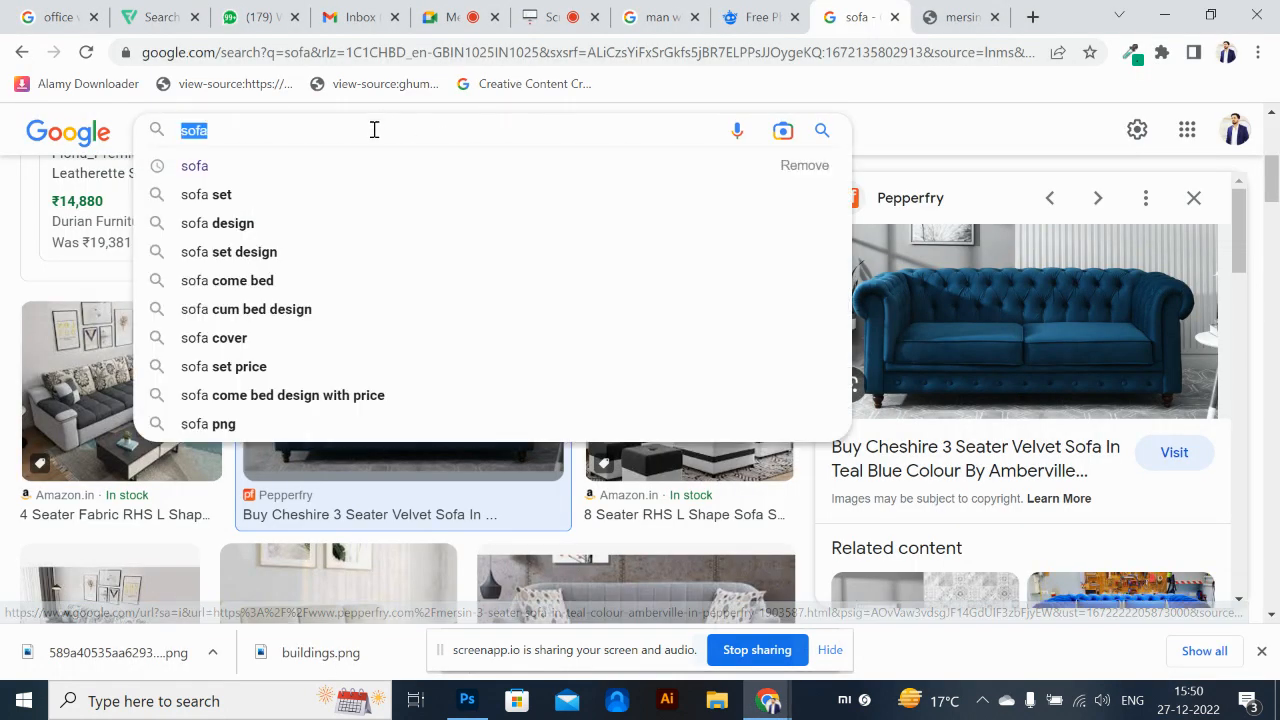
pyautogui.write('lap')
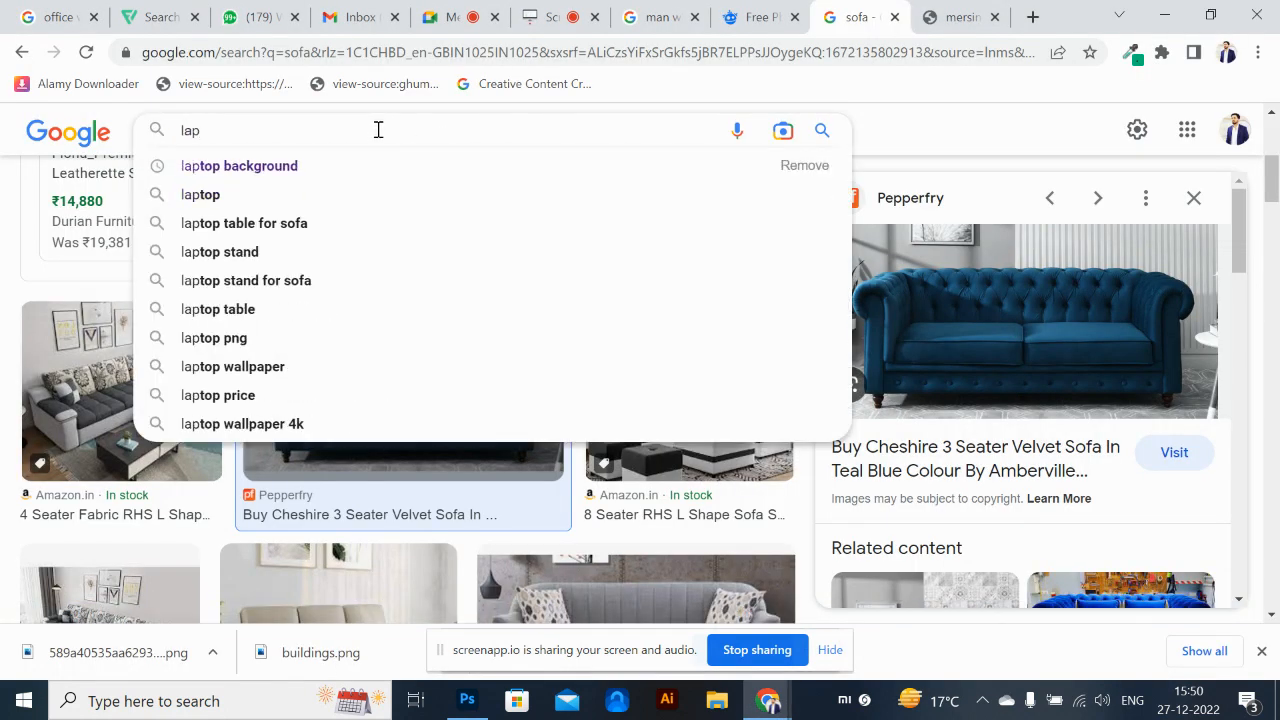
pyautogui.press('BackSpace')
pyautogui.write('m')
pyautogui.press('BackSpace')
pyautogui.press('BackSpace')
pyautogui.press('BackSpace')
pyautogui.write('d')
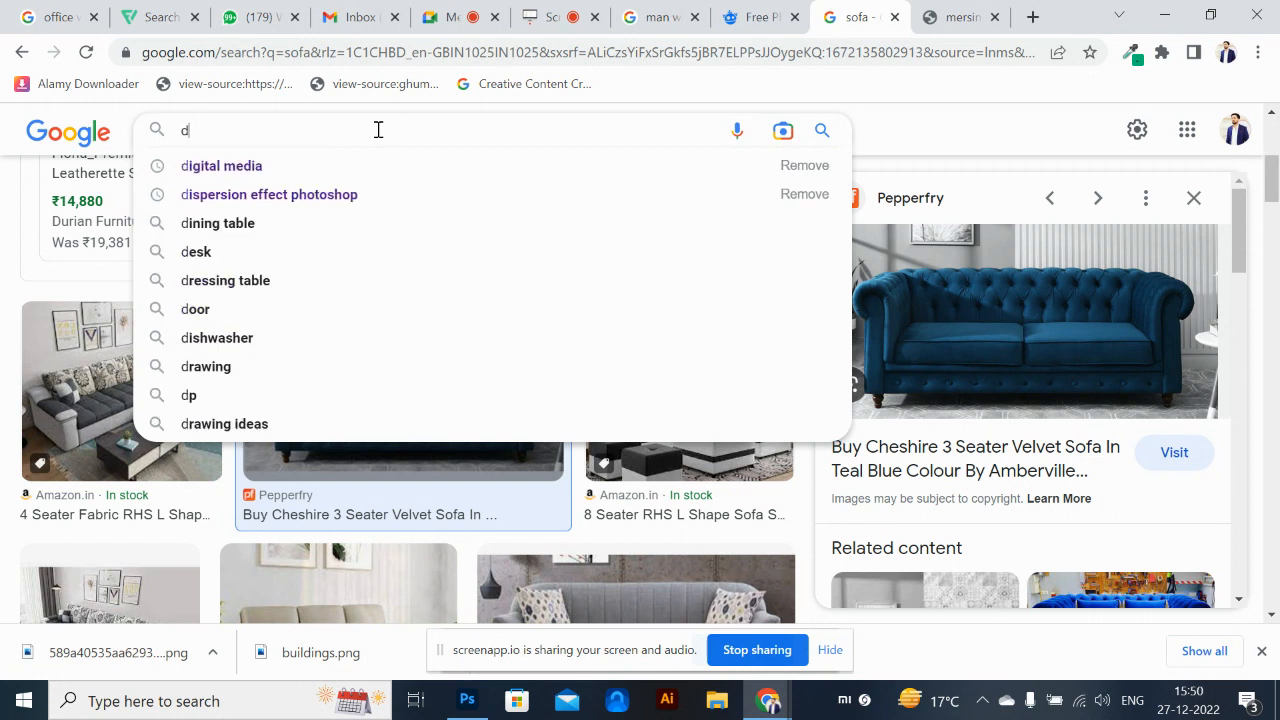
pyautogui.write('ecor lamp png')
pyautogui.press('Return')
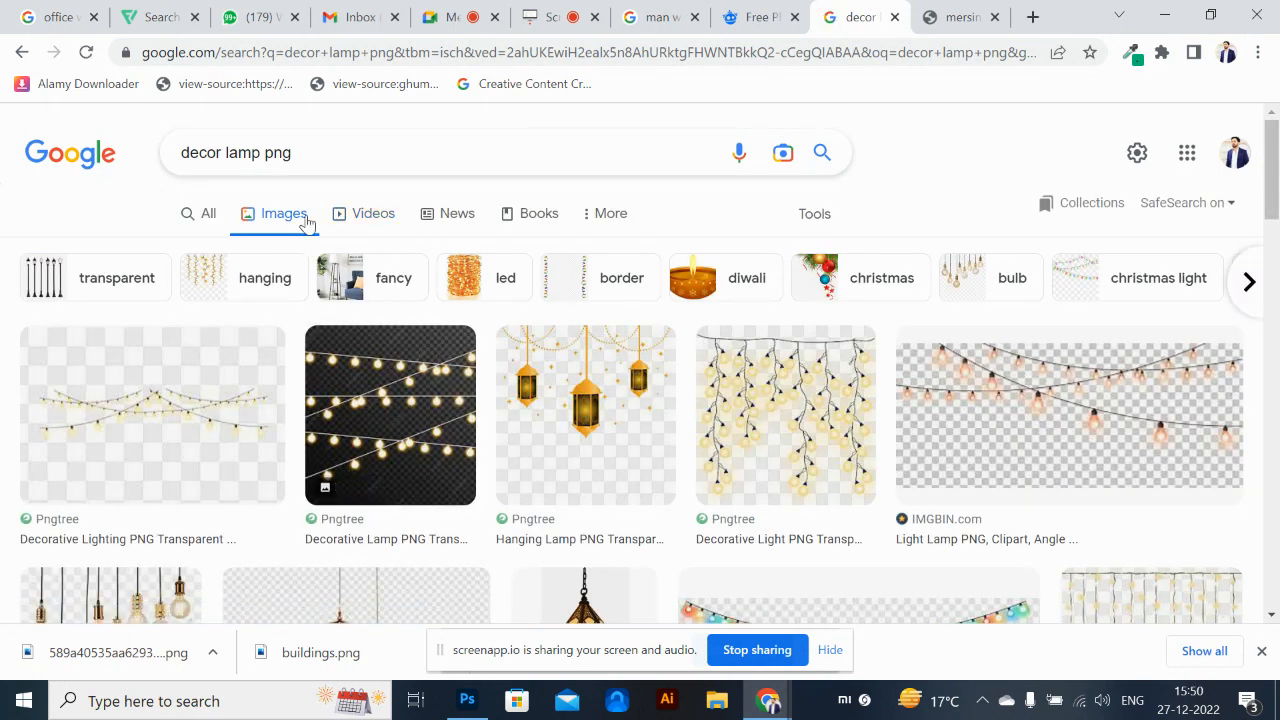
# Copy the PNGitem image of a grey and a beige pendant lamp and paste it into the sofa document in Photoshop
pyautogui.moveTo(1273, 160); pyautogui.dragTo(1271, 380)
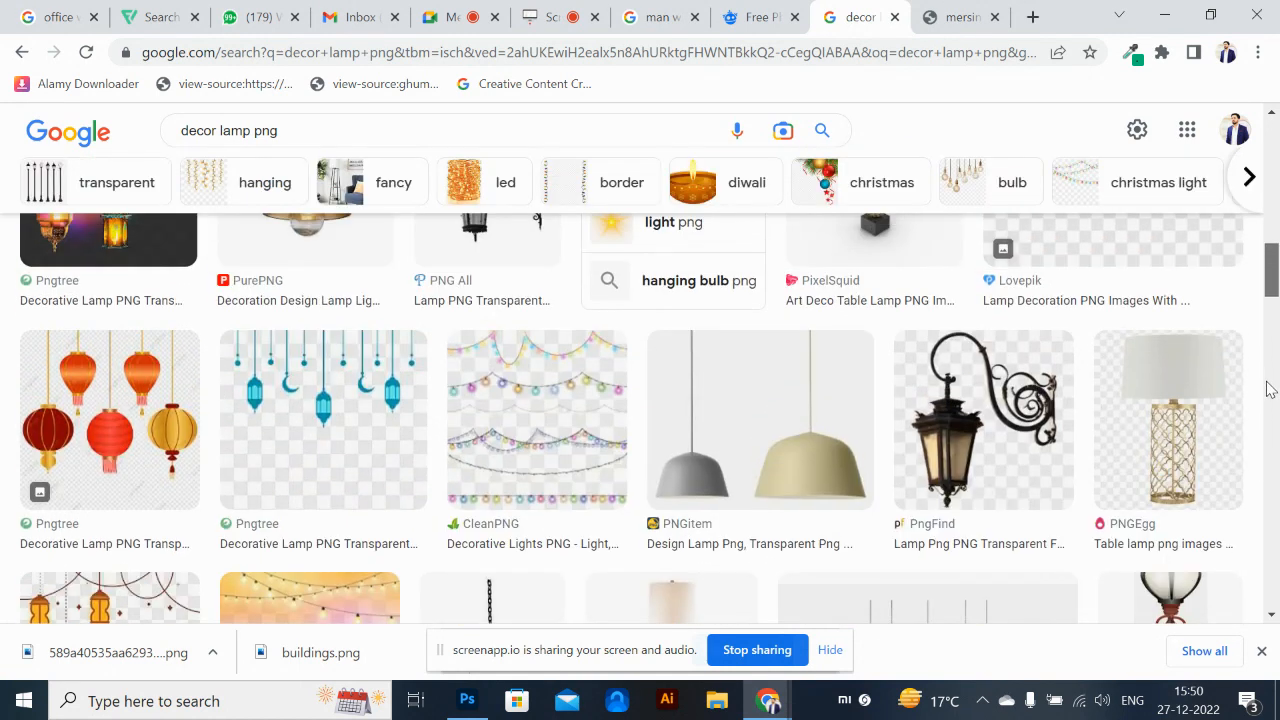
pyautogui.click(768, 504)
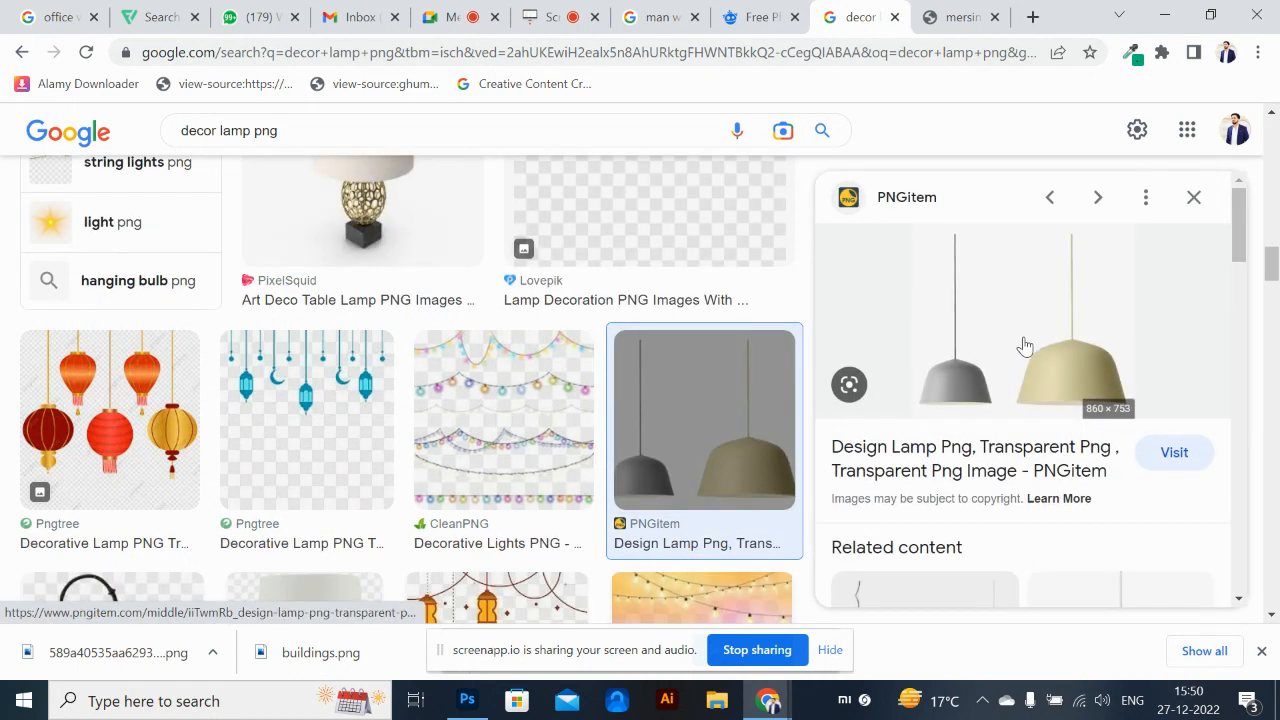
pyautogui.moveTo(1272, 262); pyautogui.dragTo(1273, 265)
pyautogui.rightClick(1186, 318)
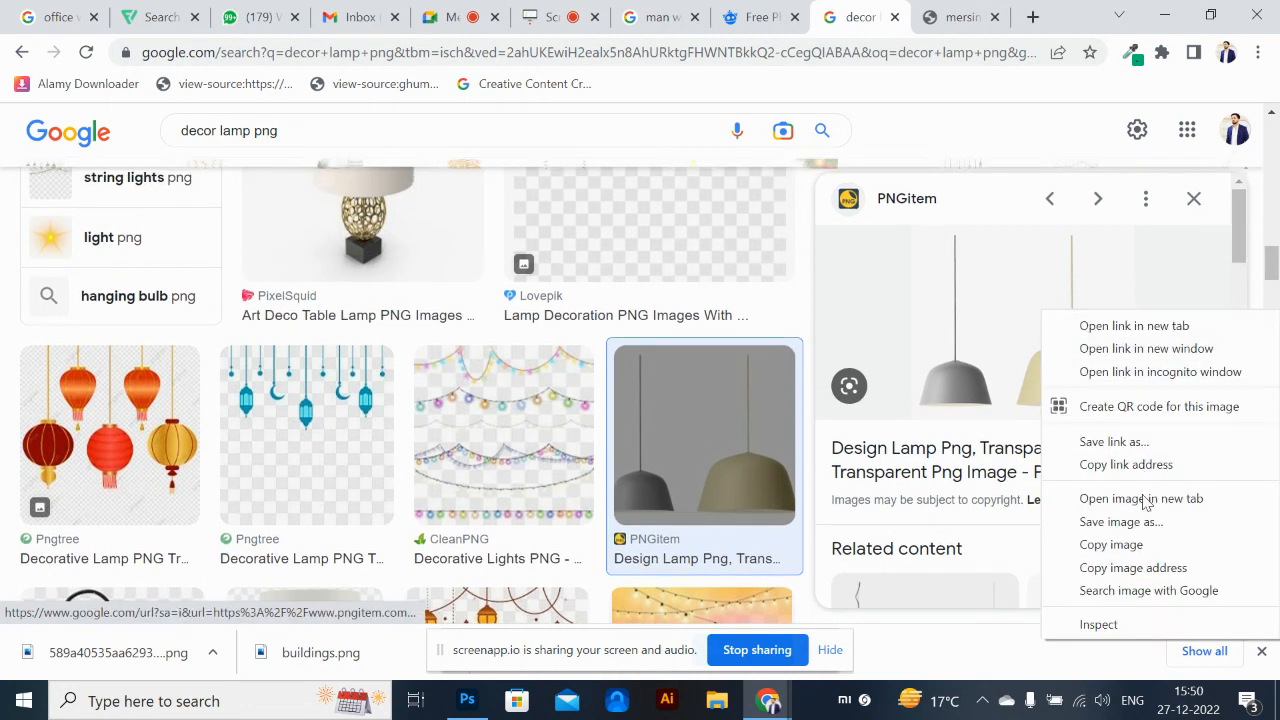
pyautogui.click(1137, 550)
pyautogui.hotkey('alt', 'Tab')
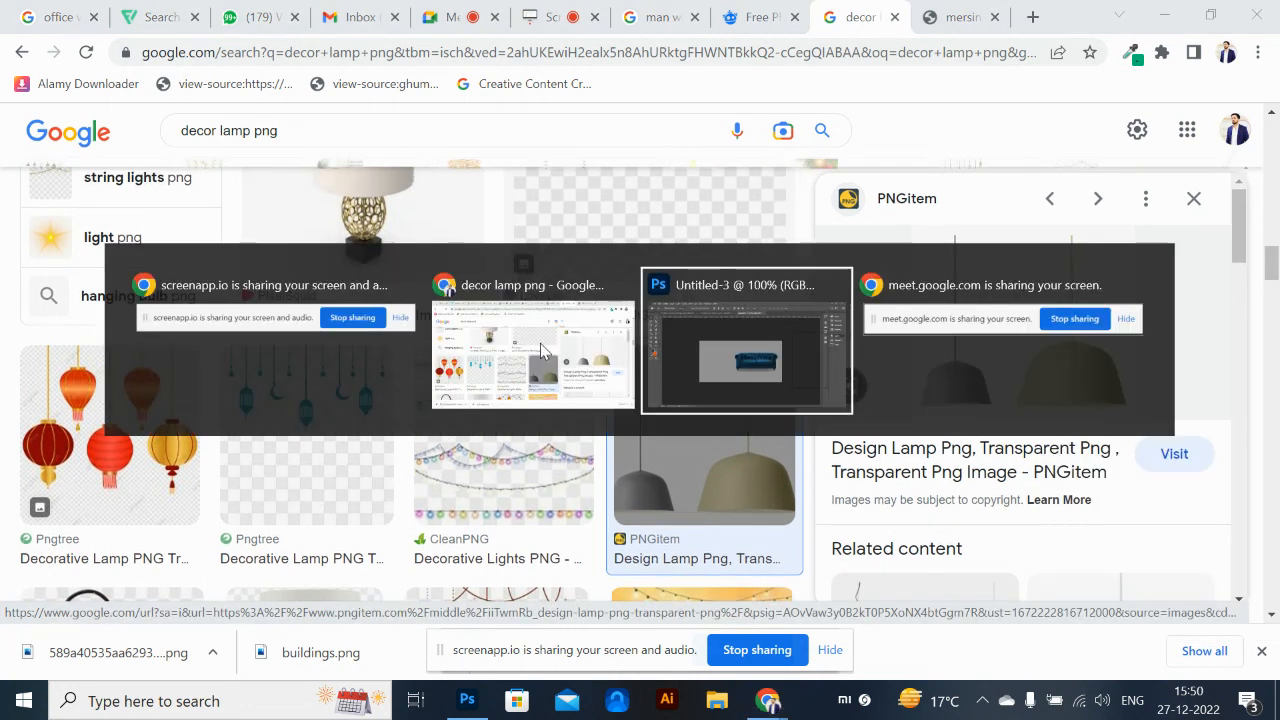
pyautogui.hotkey('ctrl', 'v')
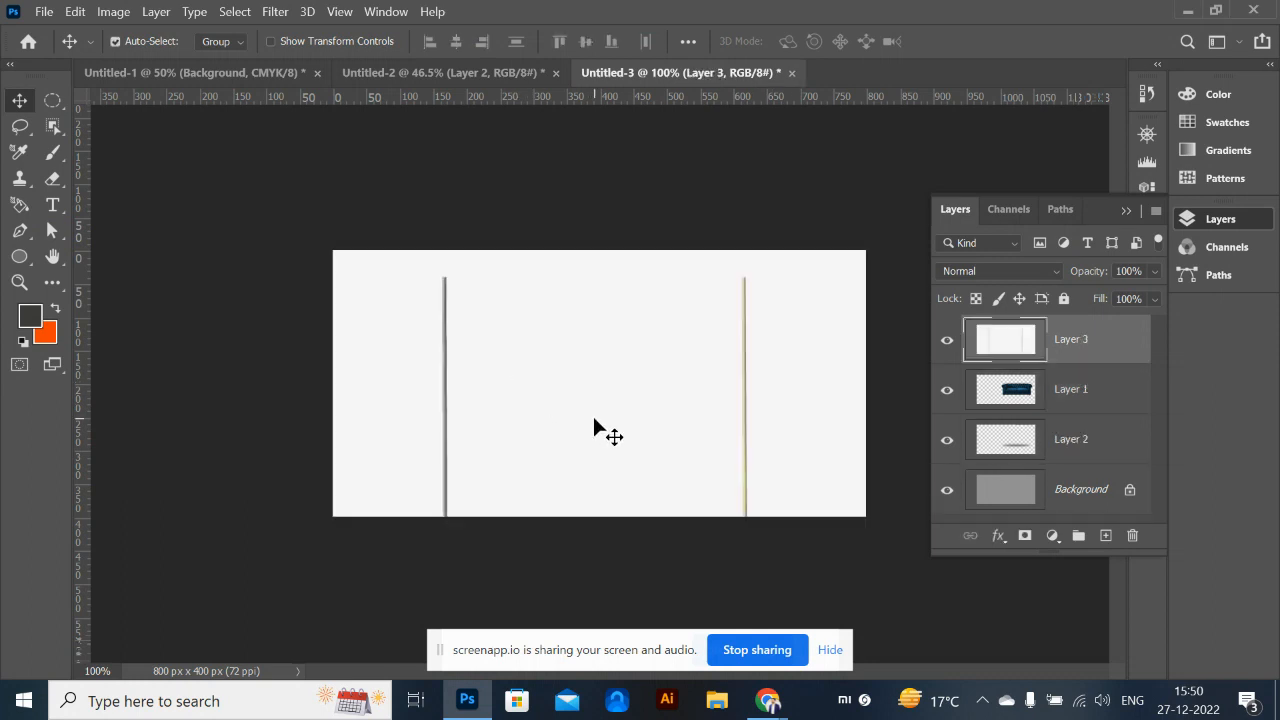
# Scale the pasted lamp image proportionally to 41.85% and place it in the left half of the canvas
pyautogui.moveTo(594, 420); pyautogui.dragTo(600, 350)
pyautogui.hotkey('ctrl', 't')
pyautogui.moveTo(341, 162); pyautogui.dragTo(505, 302)
pyautogui.moveTo(528, 409); pyautogui.dragTo(421, 409)
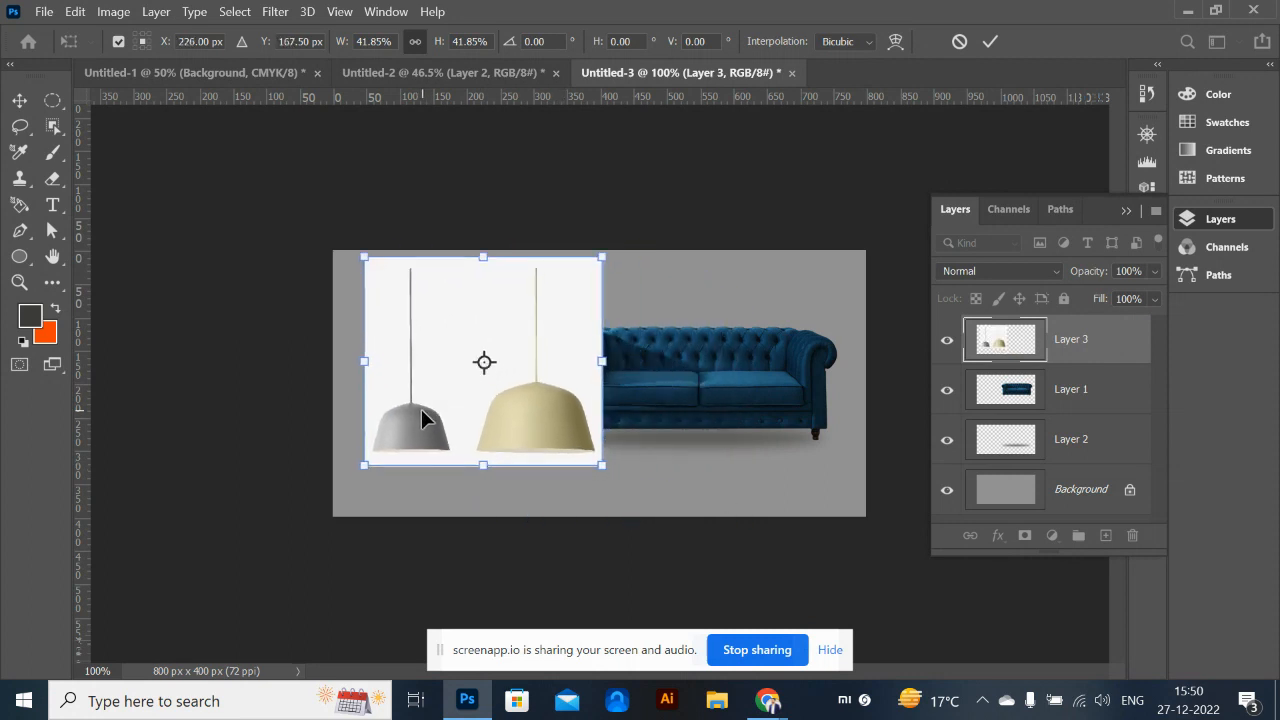
pyautogui.press('Return')
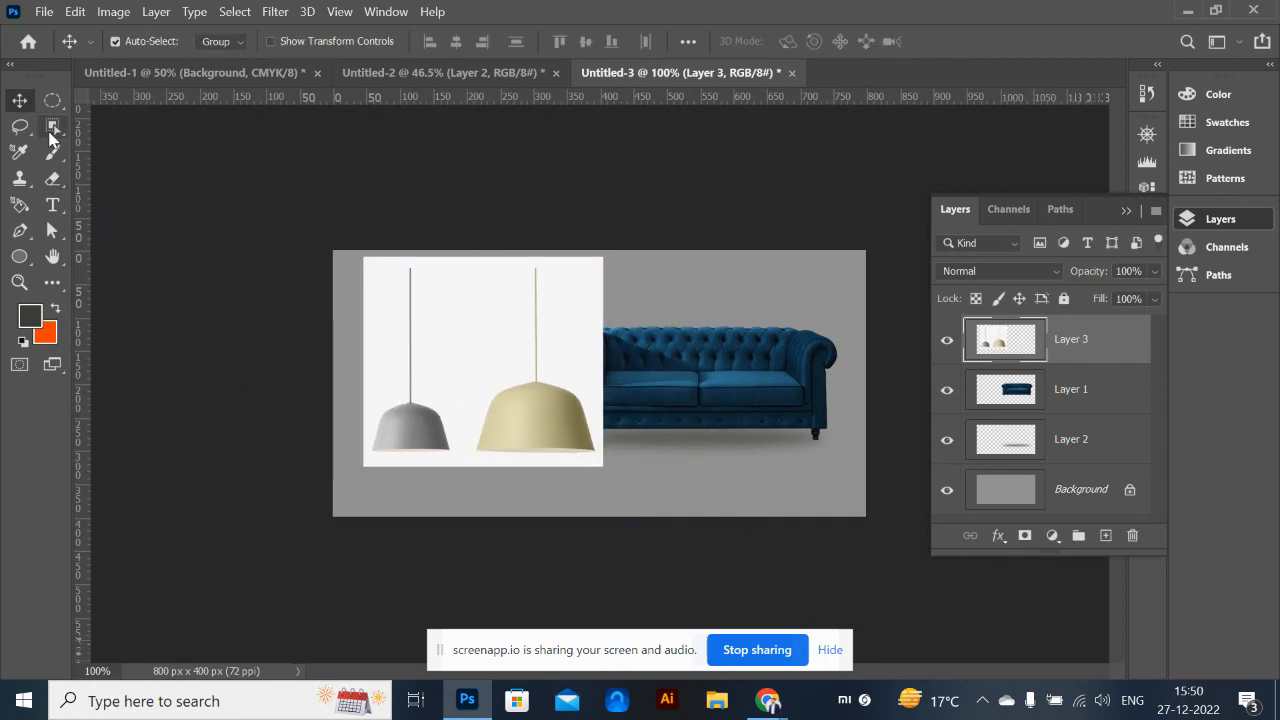
# Select the lamp image's white background with the Magic Wand, delete it and deselect
pyautogui.click(52, 127)
pyautogui.click(140, 171)
pyautogui.click(388, 384)
pyautogui.press('Delete')
pyautogui.hotkey('ctrl', 'd')
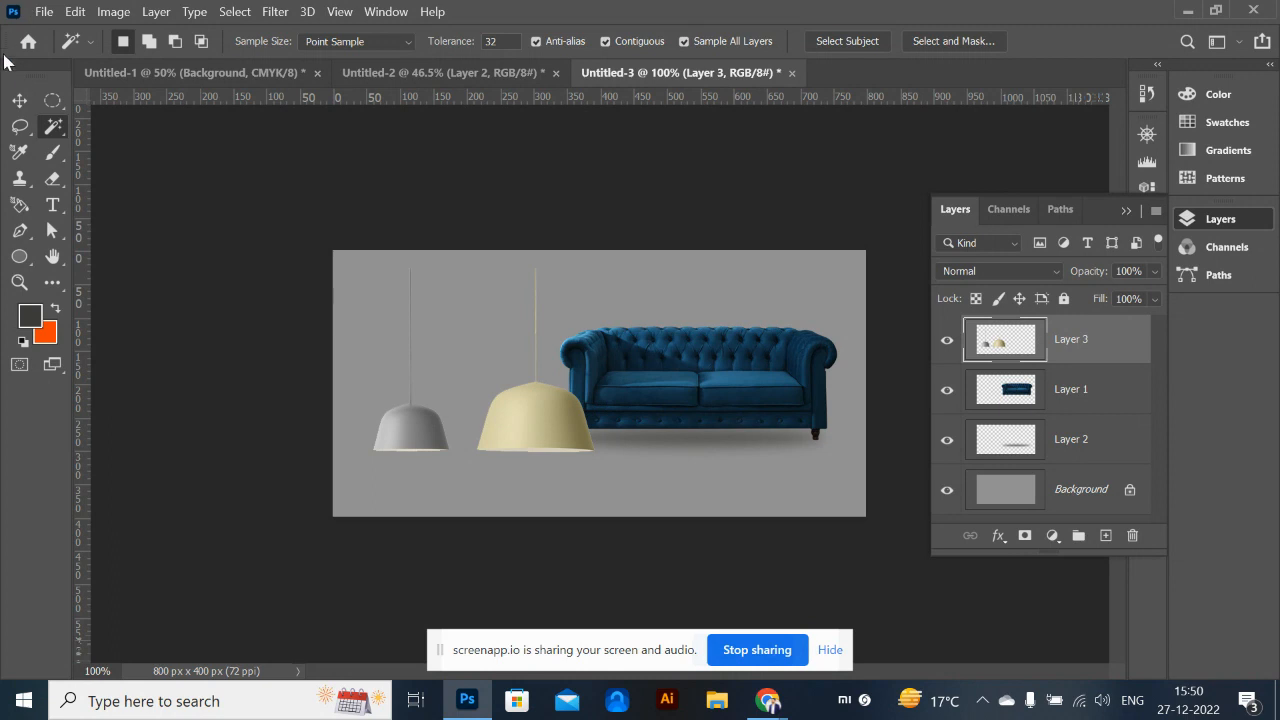
# Scale the two lamps proportionally to 50.28% and position them hanging from the canvas's upper edge, left of the sofa
pyautogui.click(20, 101)
pyautogui.hotkey('ctrl', 't')
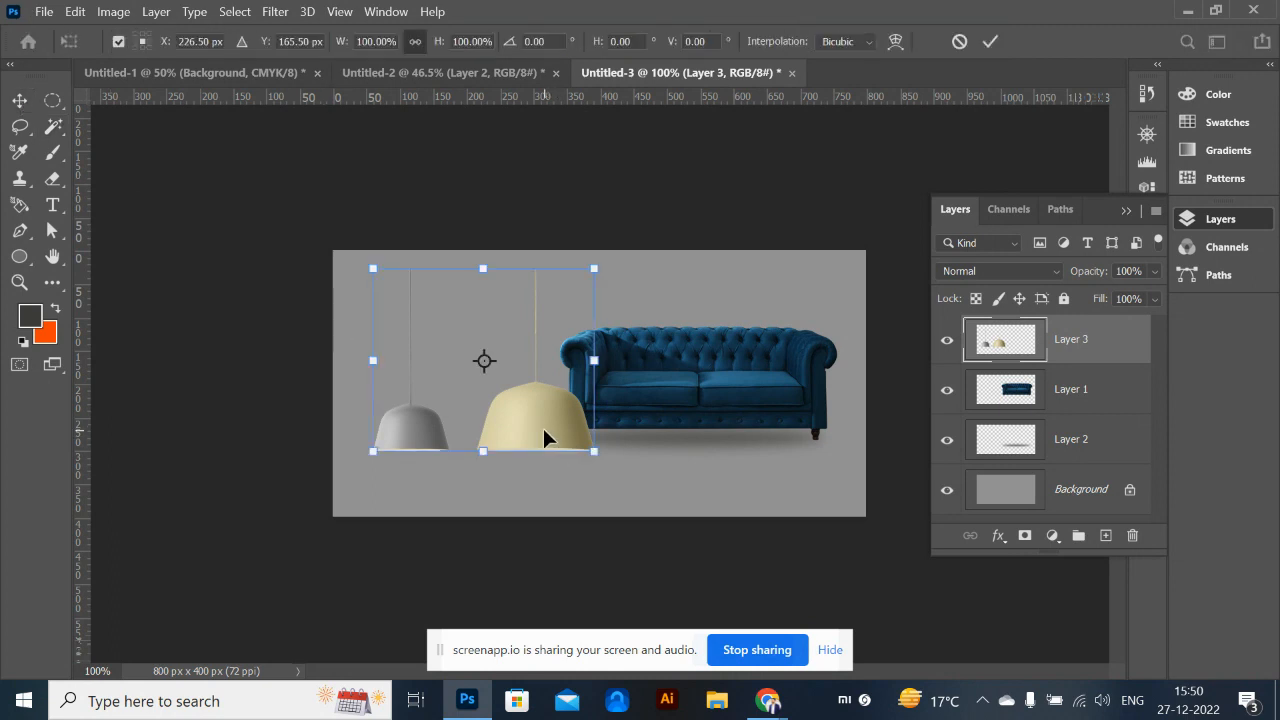
pyautogui.moveTo(594, 451); pyautogui.dragTo(481, 312)
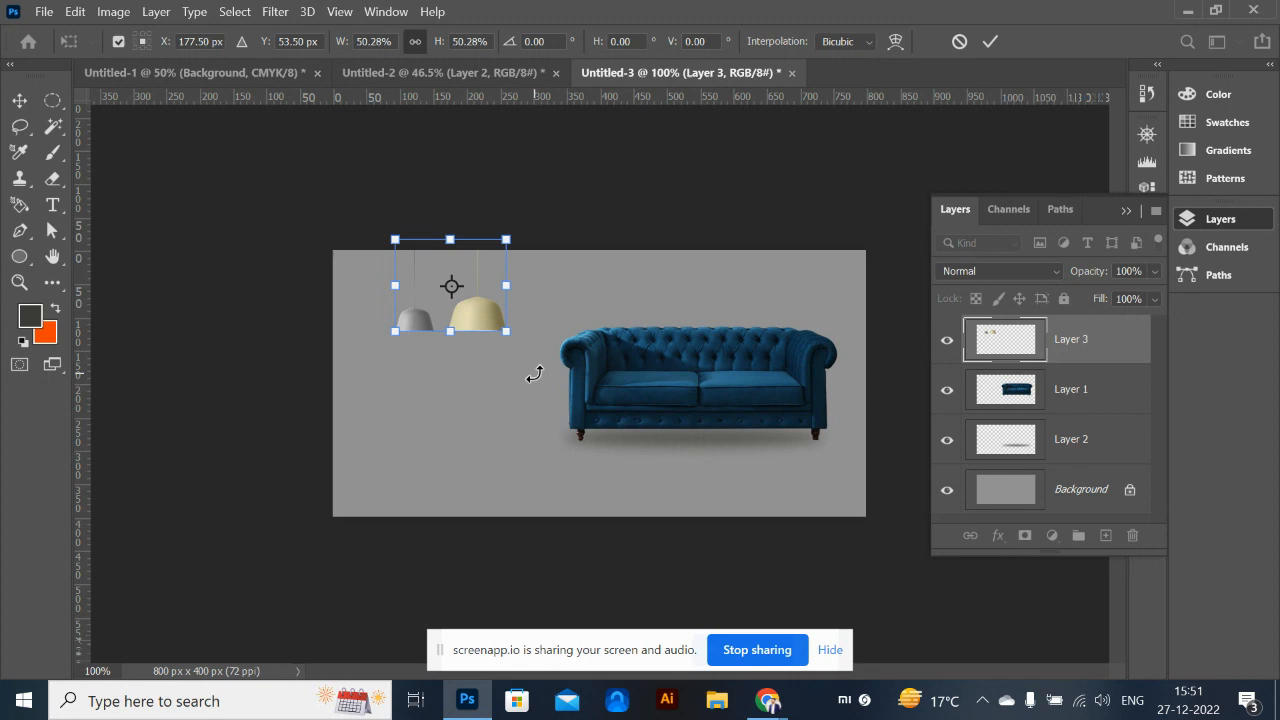
pyautogui.press('Return')
# Move the sofa slightly up and left off its shadow and delete the lamp layer
pyautogui.moveTo(640, 390)
pyautogui.mouseDown()
pyautogui.moveTo(646, 411)
pyautogui.moveTo(632, 378)
pyautogui.mouseUp()
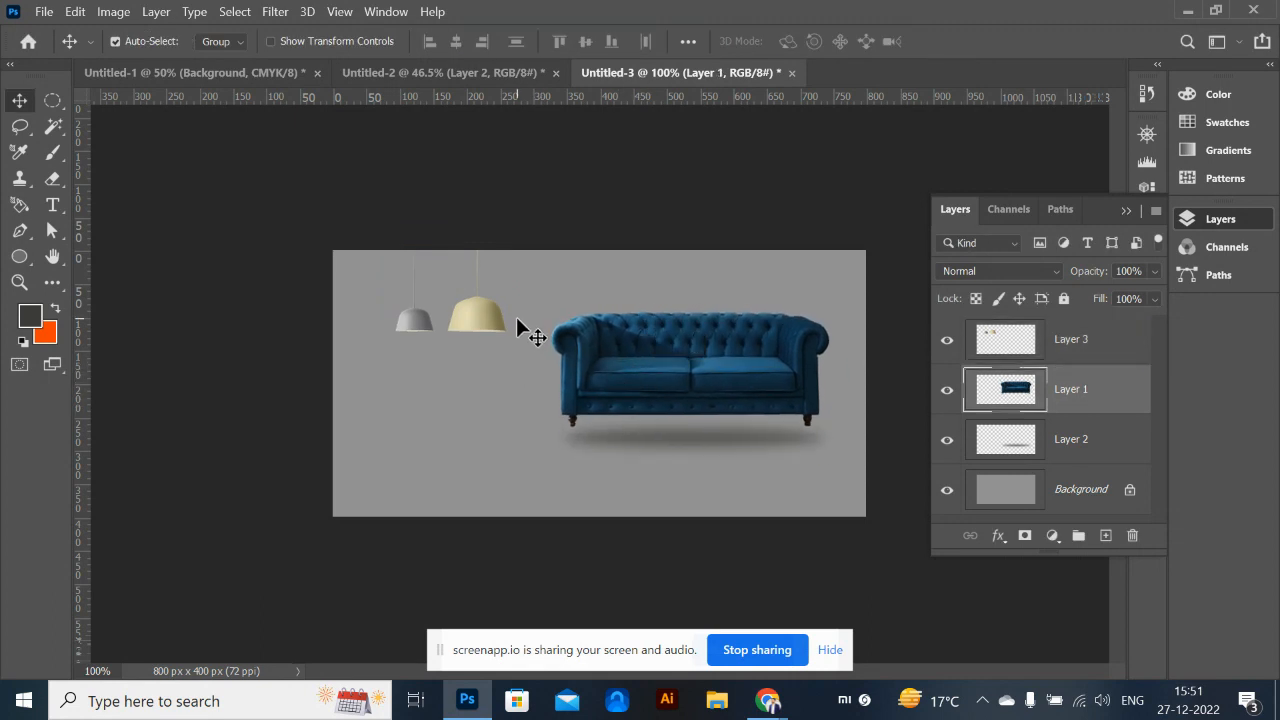
pyautogui.moveTo(467, 316); pyautogui.dragTo(432, 301)
pyautogui.press('Delete')
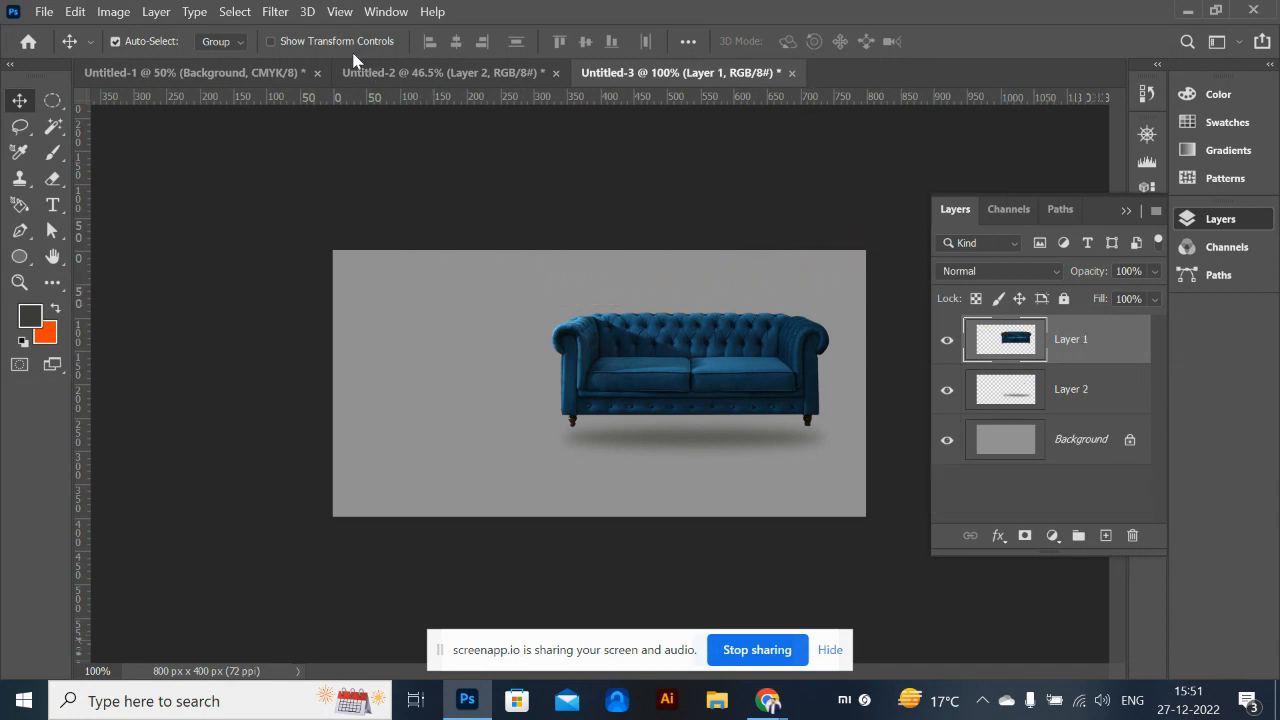
# Select the shadow along with the sofa and move both slightly down and left
pyautogui.keyDown('shift'); pyautogui.click(696, 442); pyautogui.keyUp('shift')
pyautogui.moveTo(696, 442)
pyautogui.mouseDown()
pyautogui.moveTo(684, 446)
pyautogui.moveTo(691, 437)
pyautogui.mouseUp()
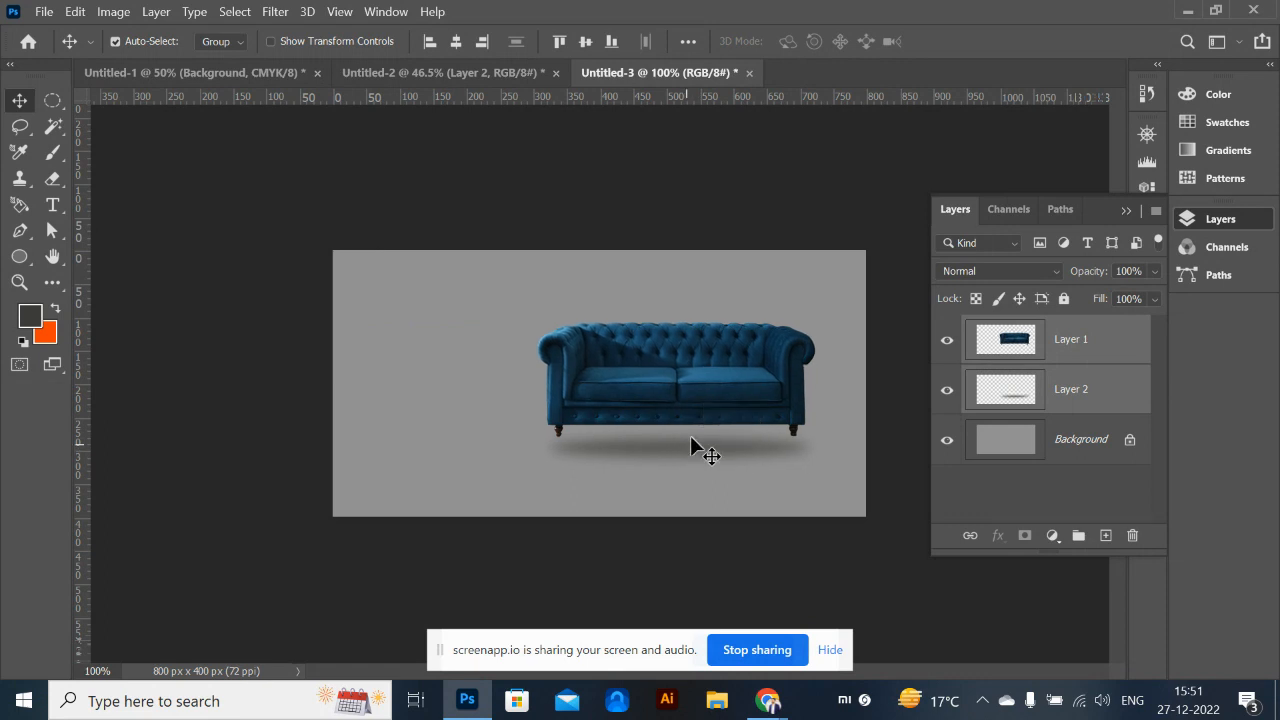
pyautogui.hotkey('ctrl', '+')
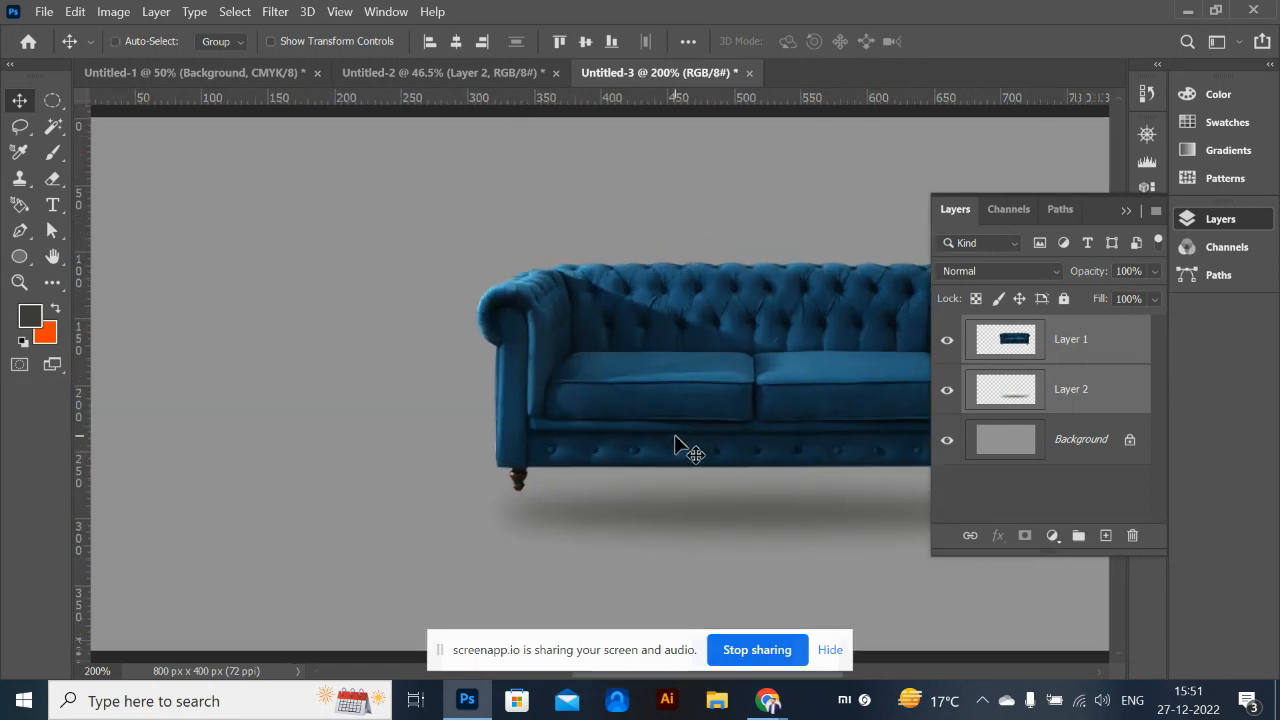
# Make a full-height rectangular marquee selection about 440 px wide from the canvas's left edge to partway across the sofa
pyautogui.hotkey('ctrl', '-')
pyautogui.hotkey('ctrl', '+')
pyautogui.hotkey('ctrl', '-')
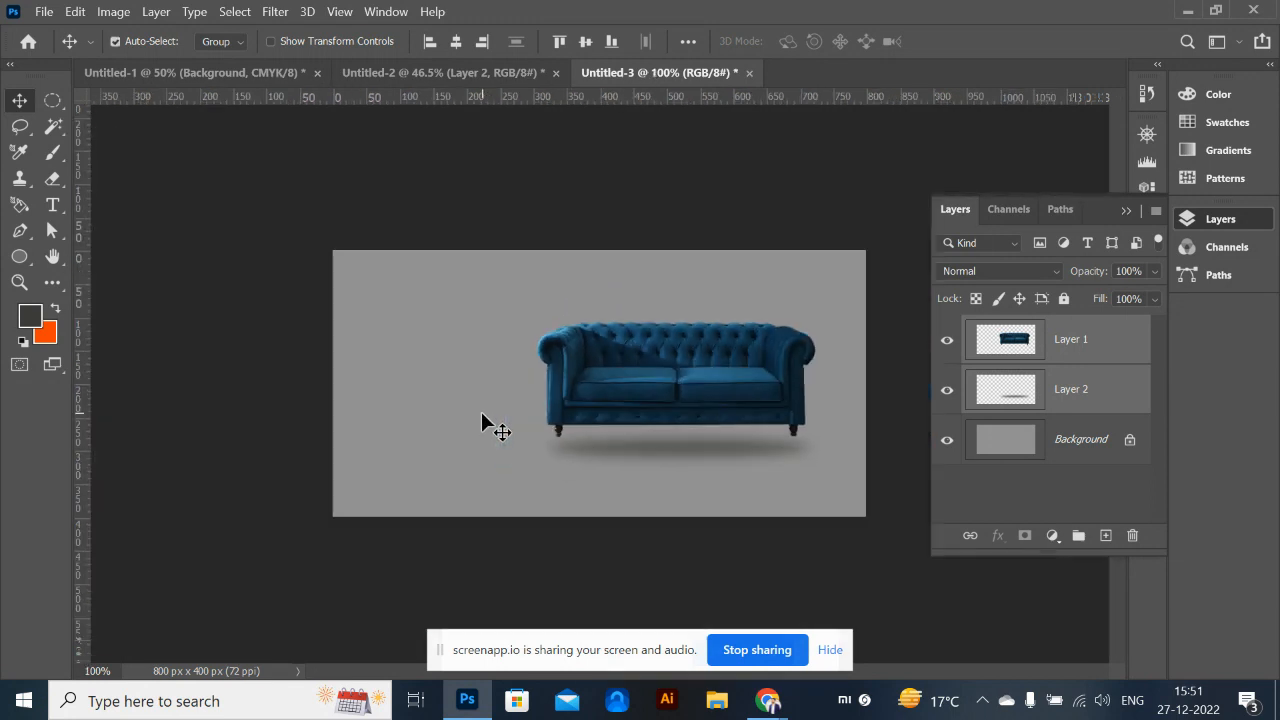
pyautogui.click(56, 108)
pyautogui.click(120, 97)
pyautogui.moveTo(286, 209); pyautogui.dragTo(624, 603)
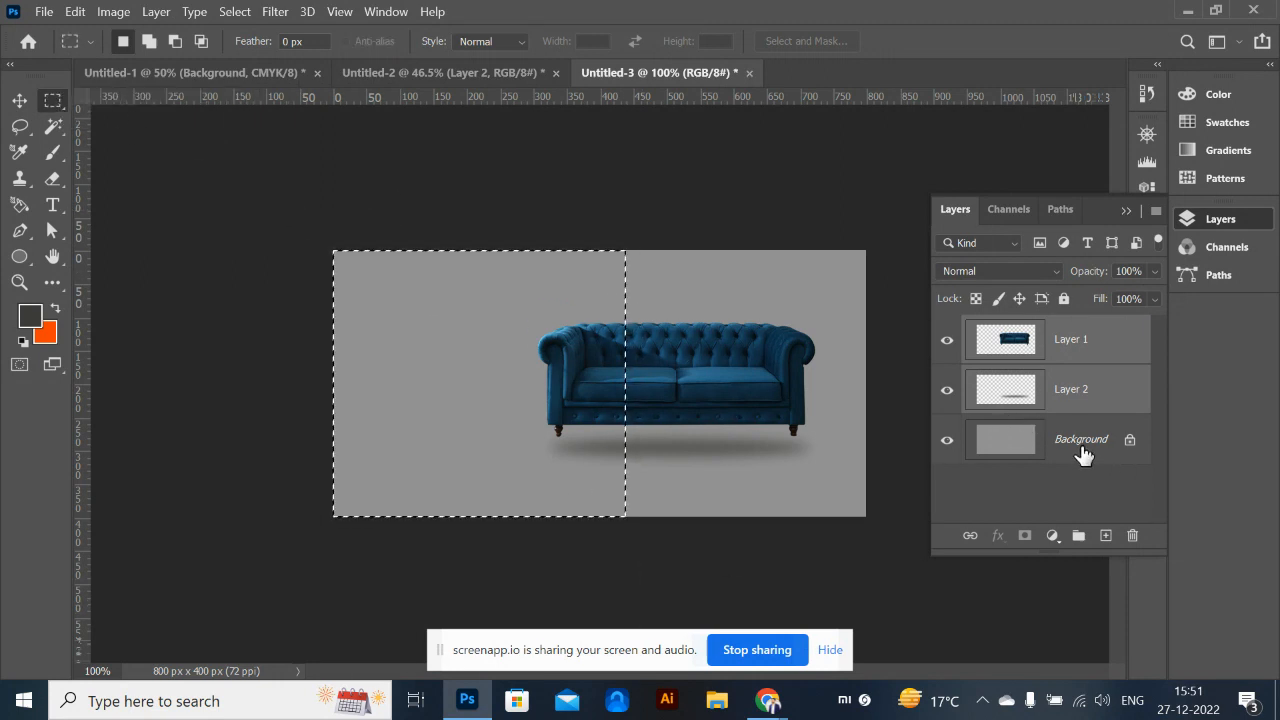
# Add a new layer directly above the background, fill the selected area with the orange background colour and deselect
pyautogui.click(1083, 455)
pyautogui.click(1105, 536)
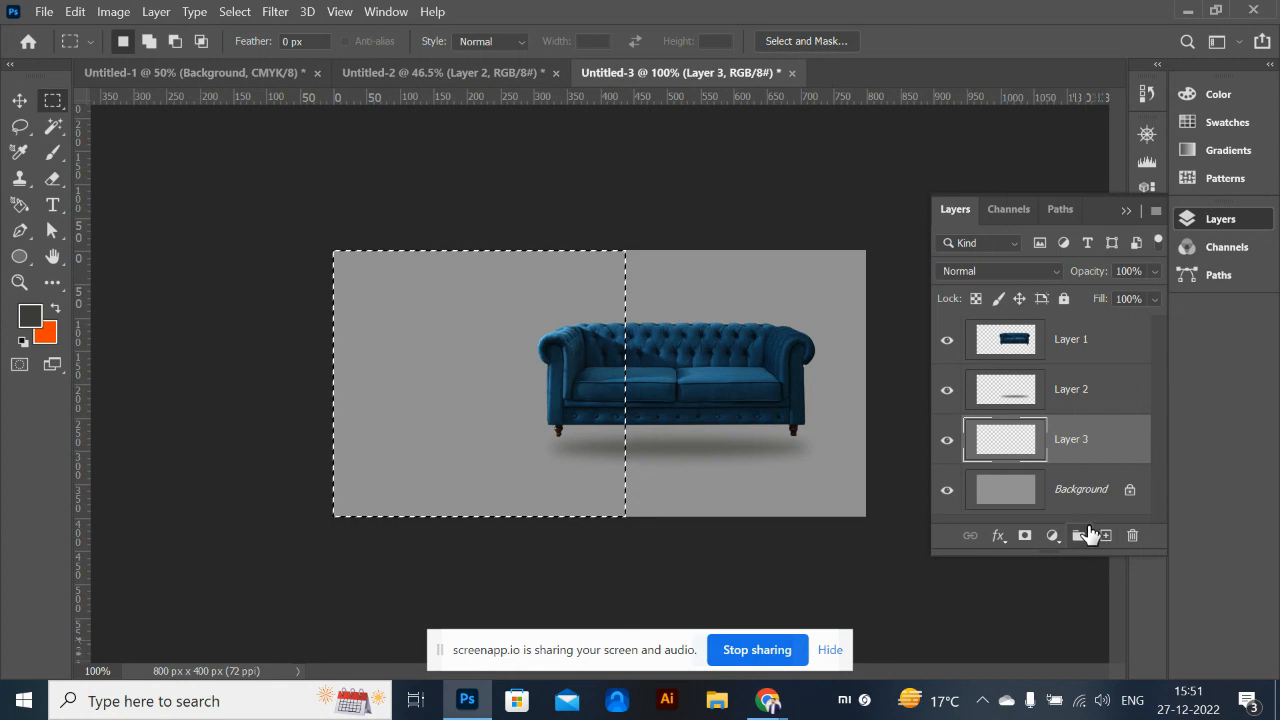
pyautogui.hotkey('ctrl', 'BackSpace')
pyautogui.hotkey('ctrl', 'd')
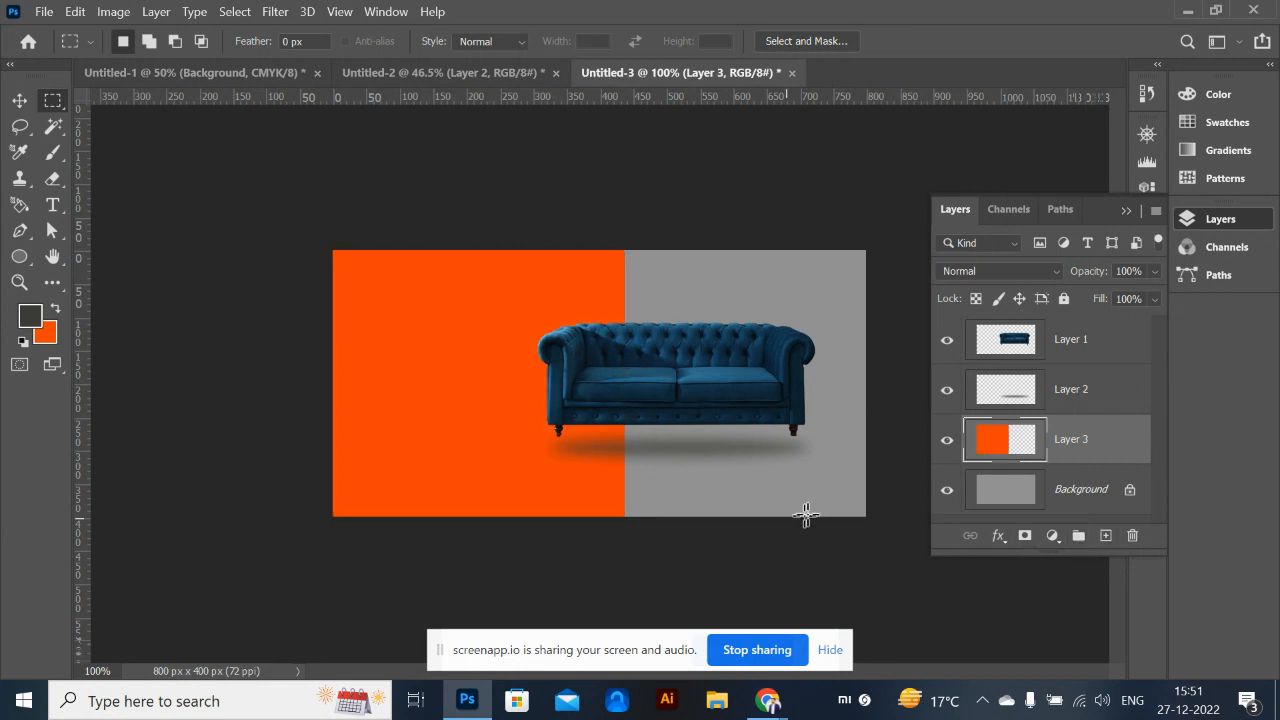
# Load the orange block as a selection, fill it with light grey #d6d6d6 as the foreground colour and deselect
pyautogui.moveTo(996, 459); pyautogui.dragTo(1000, 446)
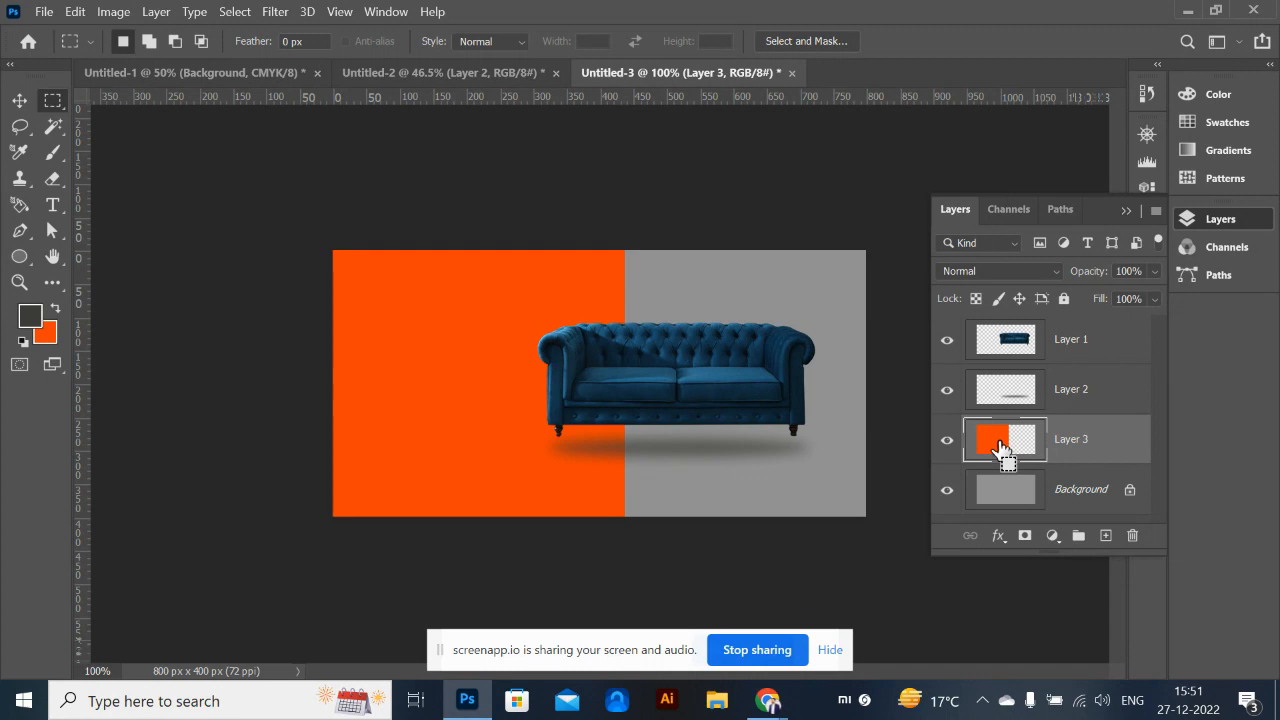
pyautogui.keyDown('ctrl'); pyautogui.click(1001, 447); pyautogui.keyUp('ctrl')
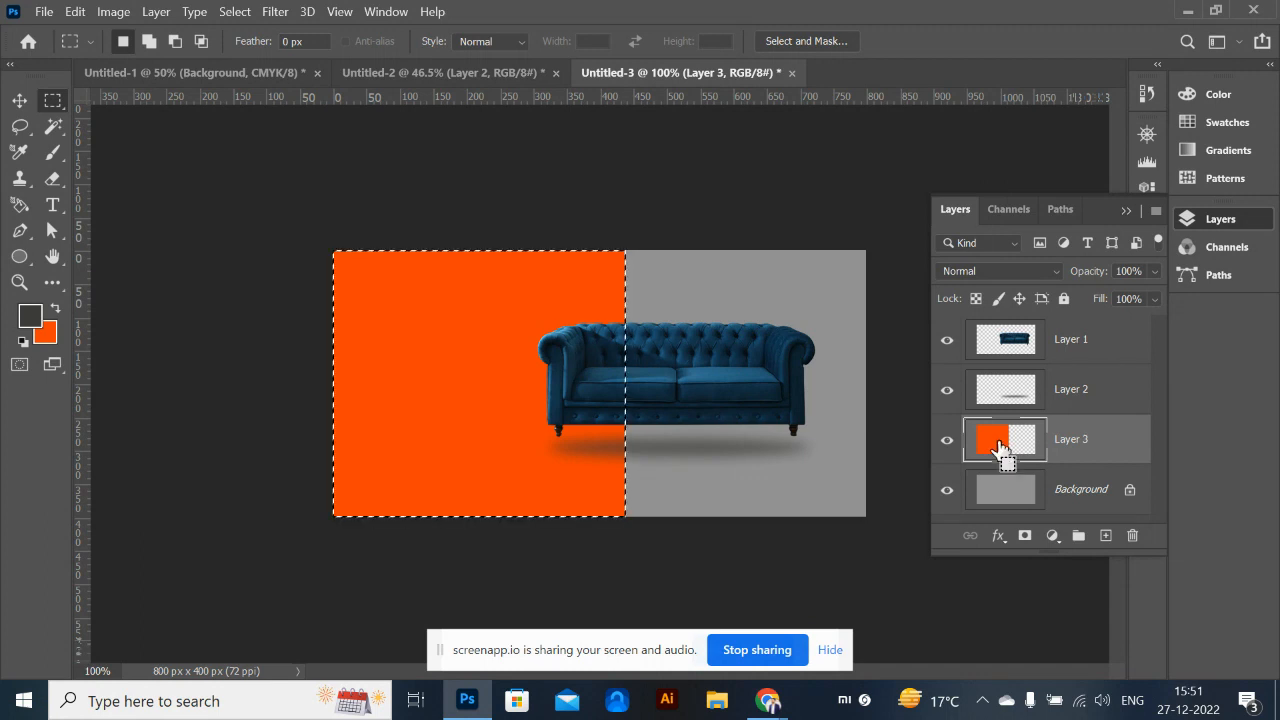
pyautogui.click(31, 315)
pyautogui.moveTo(660, 183)
pyautogui.mouseDown()
pyautogui.moveTo(634, 157)
pyautogui.moveTo(619, 177)
pyautogui.mouseUp()
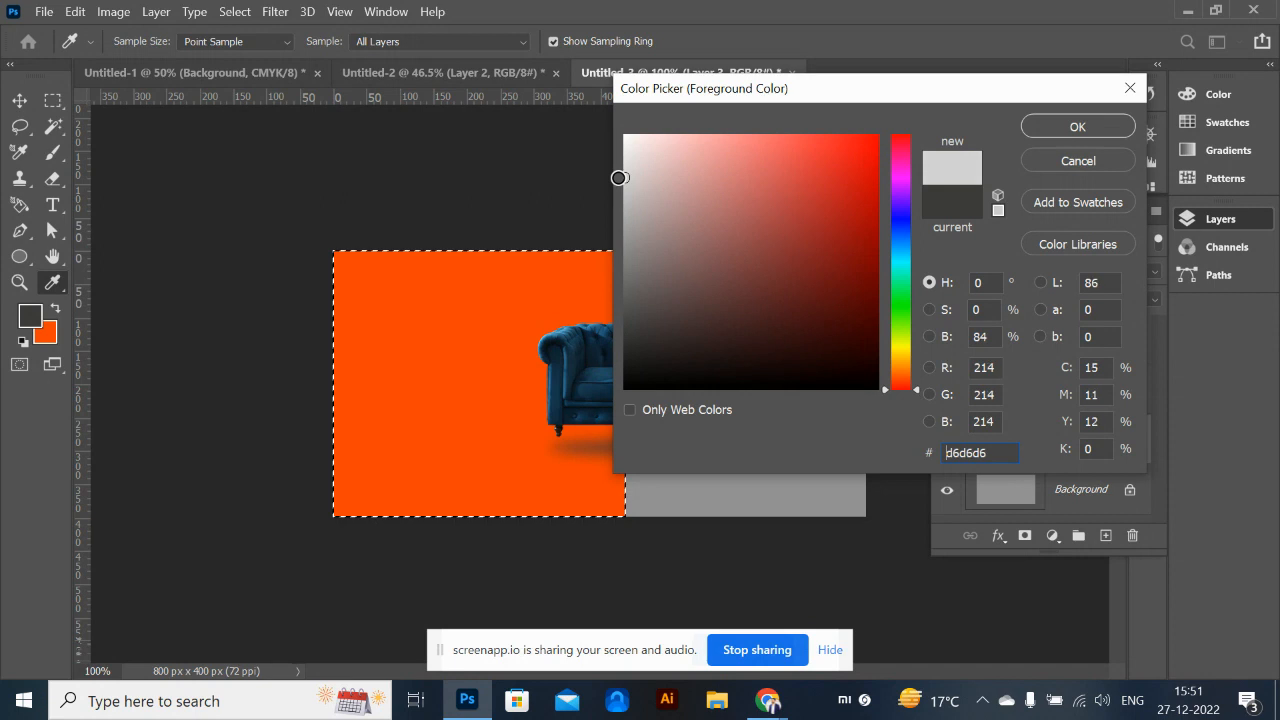
pyautogui.click(1088, 128)
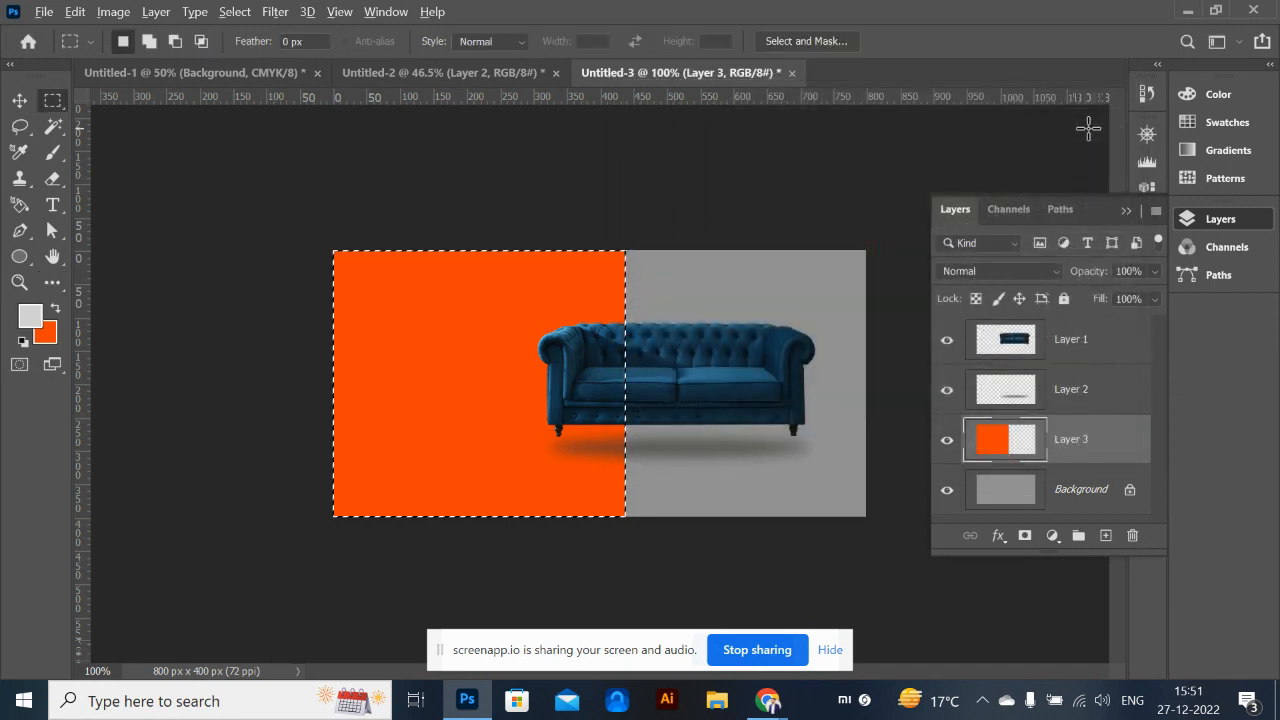
pyautogui.hotkey('alt', 'BackSpace')
pyautogui.hotkey('ctrl', 'd')
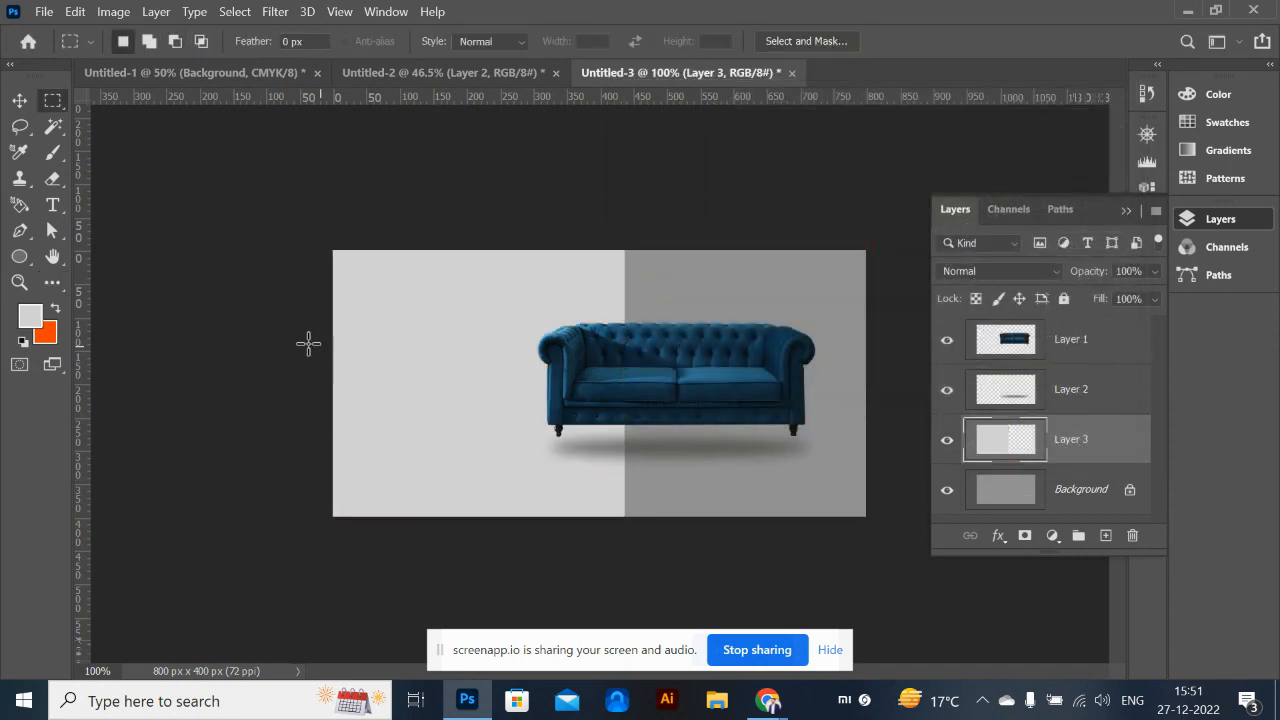
# Move the sofa together with its shadow left so it straddles the boundary between the two grey areas
pyautogui.click(19, 100)
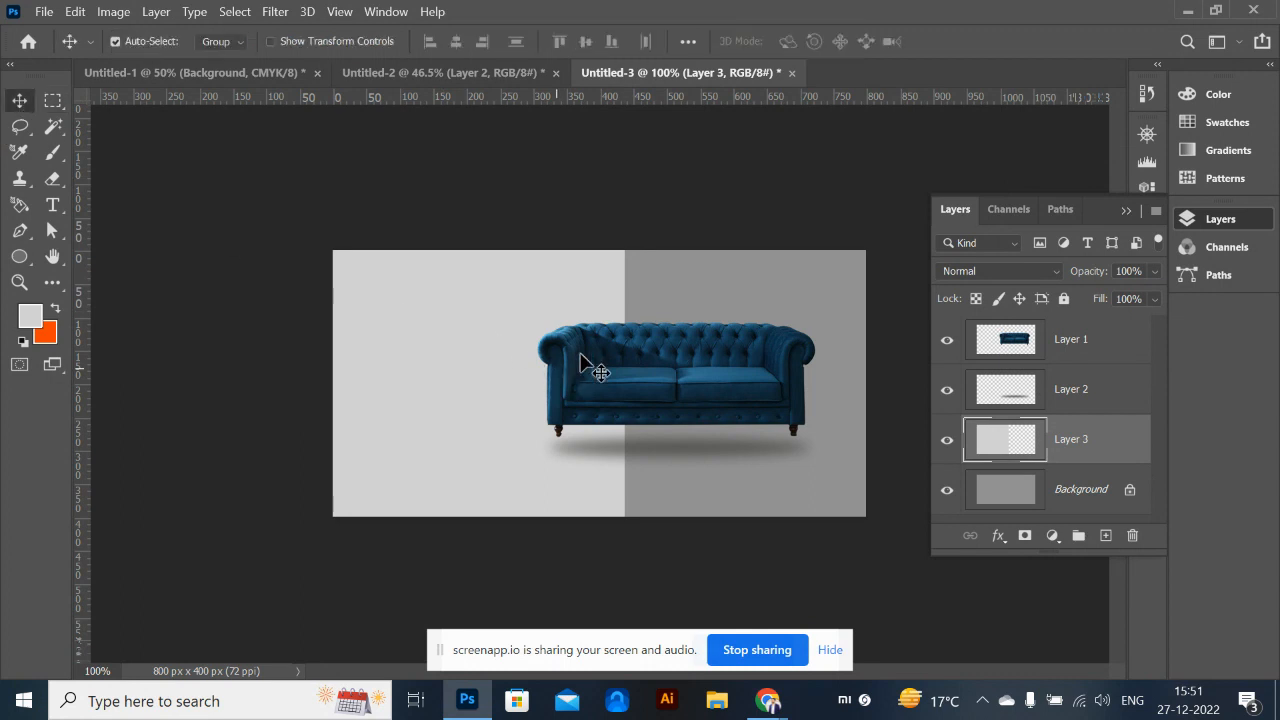
pyautogui.scroll(3, 565, 355)
pyautogui.scroll(-1, 443, 325)
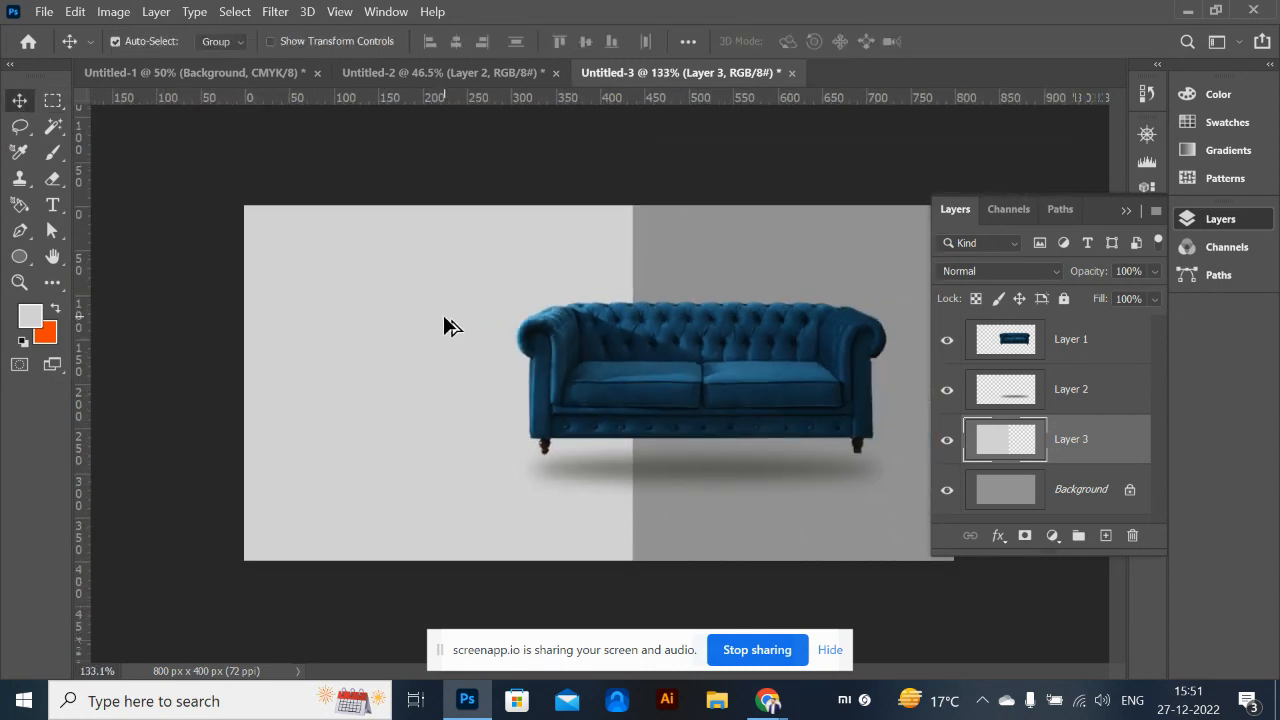
pyautogui.click(677, 410)
pyautogui.moveTo(678, 464); pyautogui.dragTo(614, 459)
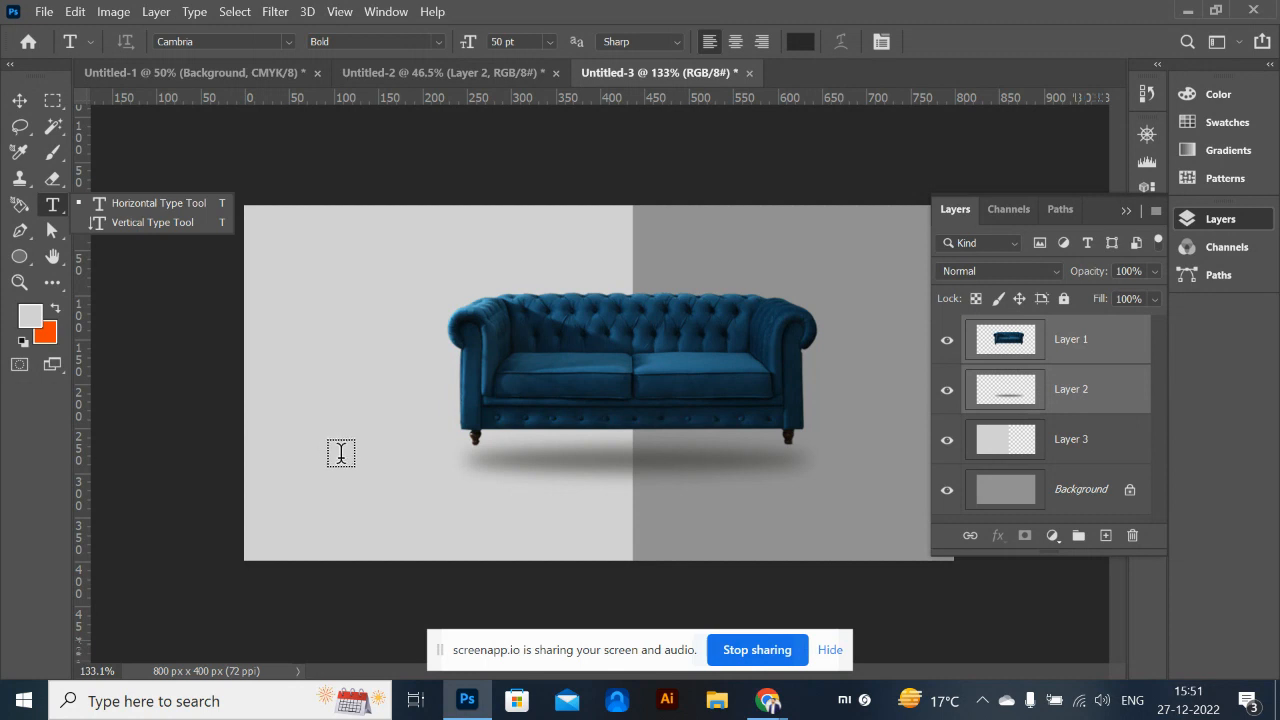
# Add the horizontal text "WINTER SALE" in 50 pt Cambria Bold near the sofa's lower left
pyautogui.click(340, 456)
pyautogui.press('capslock')
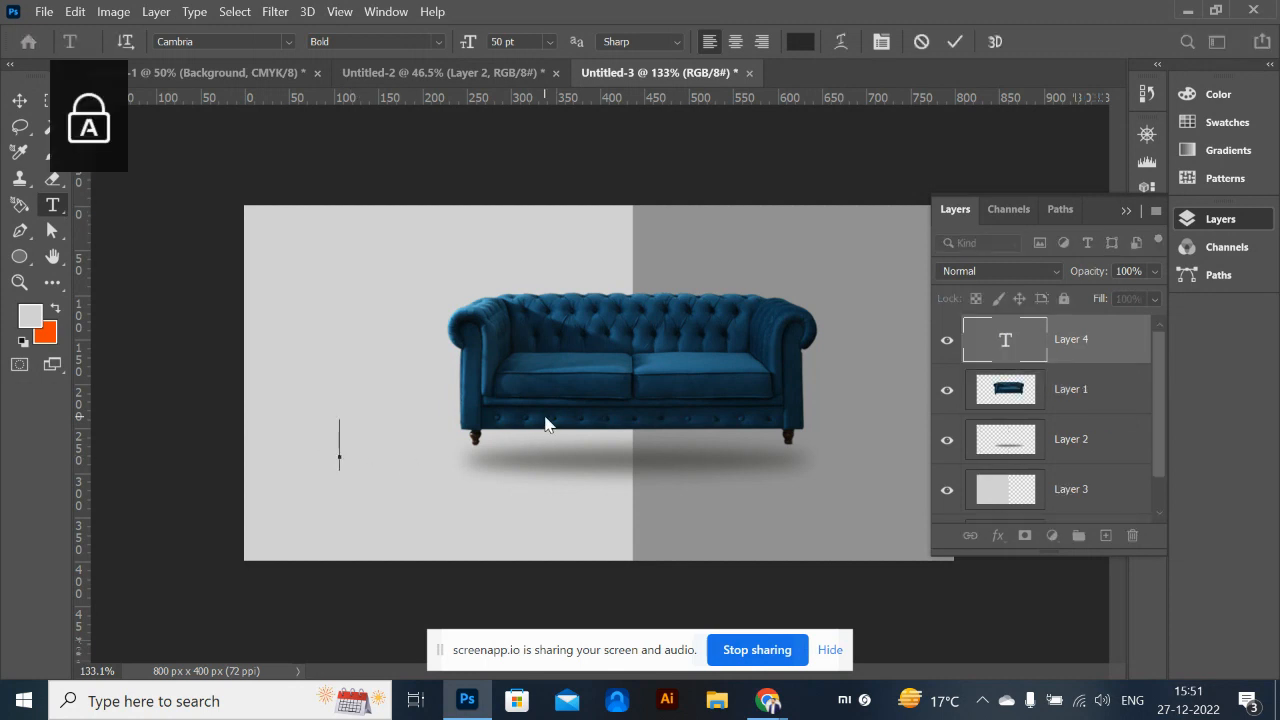
pyautogui.write('WINTER SALE')
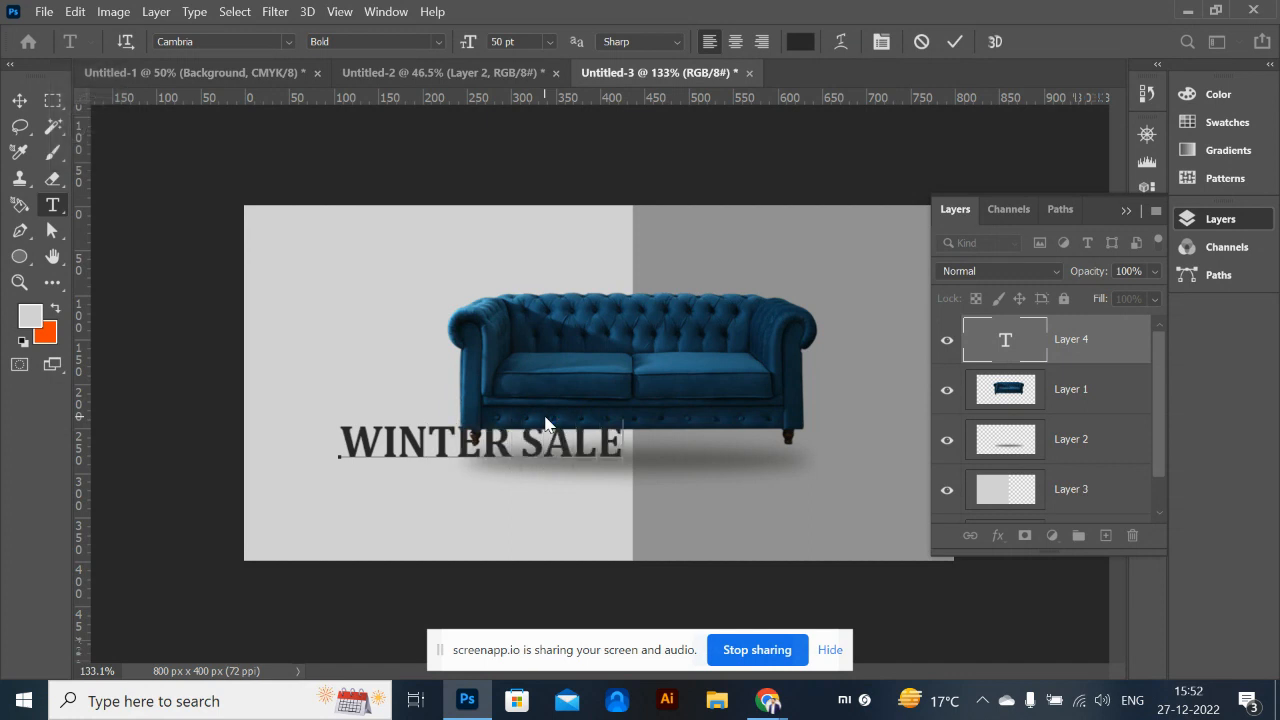
# Change the font of the whole WINTER SALE text to Poppins SemiBold
pyautogui.hotkey('ctrl', 'a')
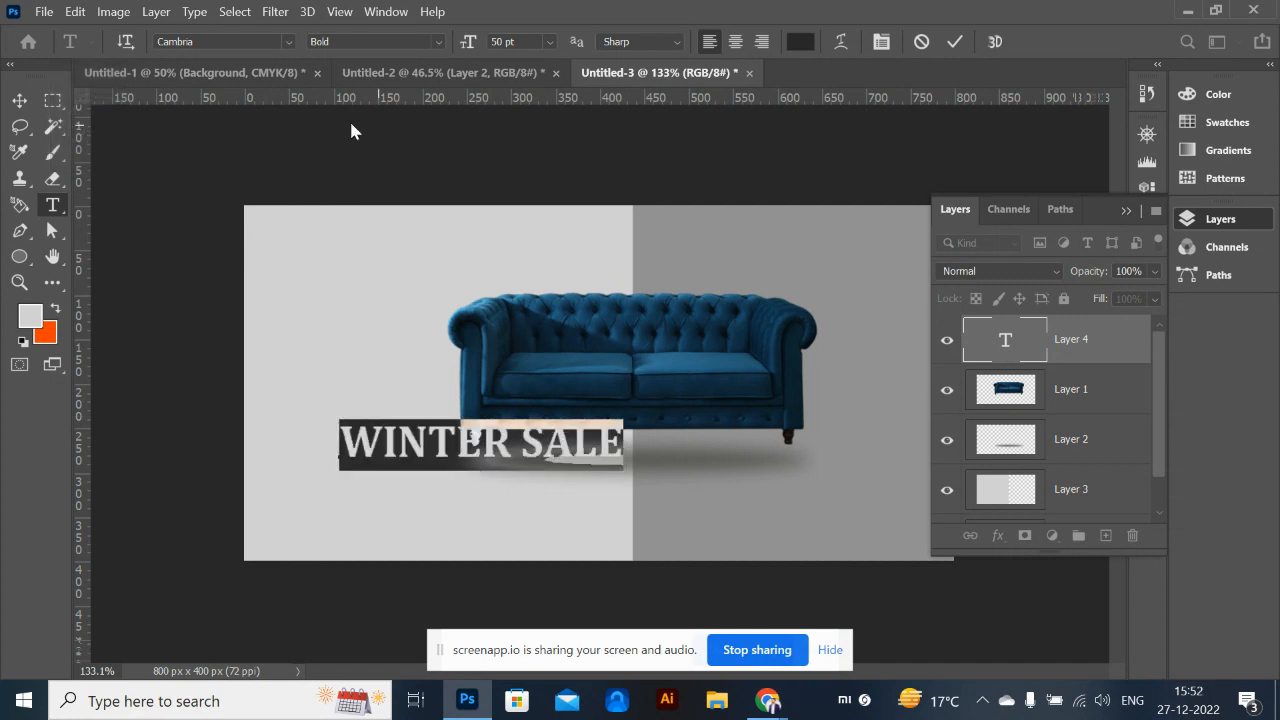
pyautogui.click(256, 46)
pyautogui.write('POP')
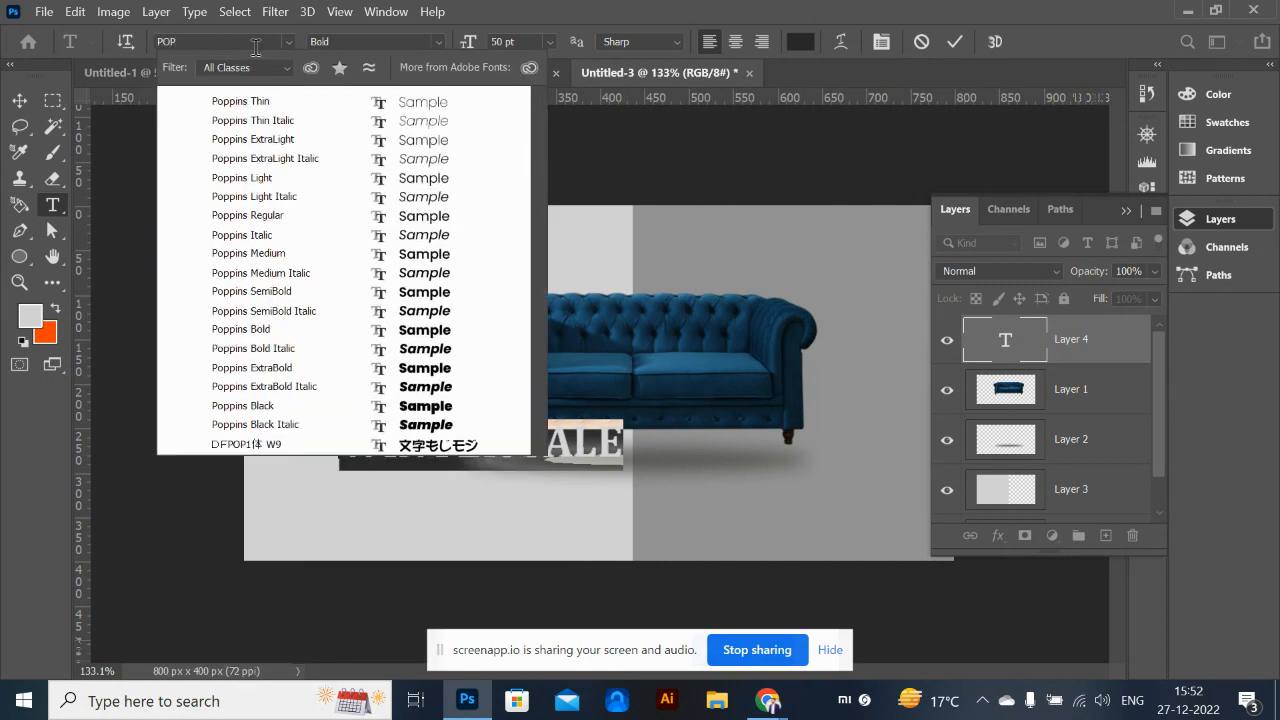
pyautogui.click(273, 294)
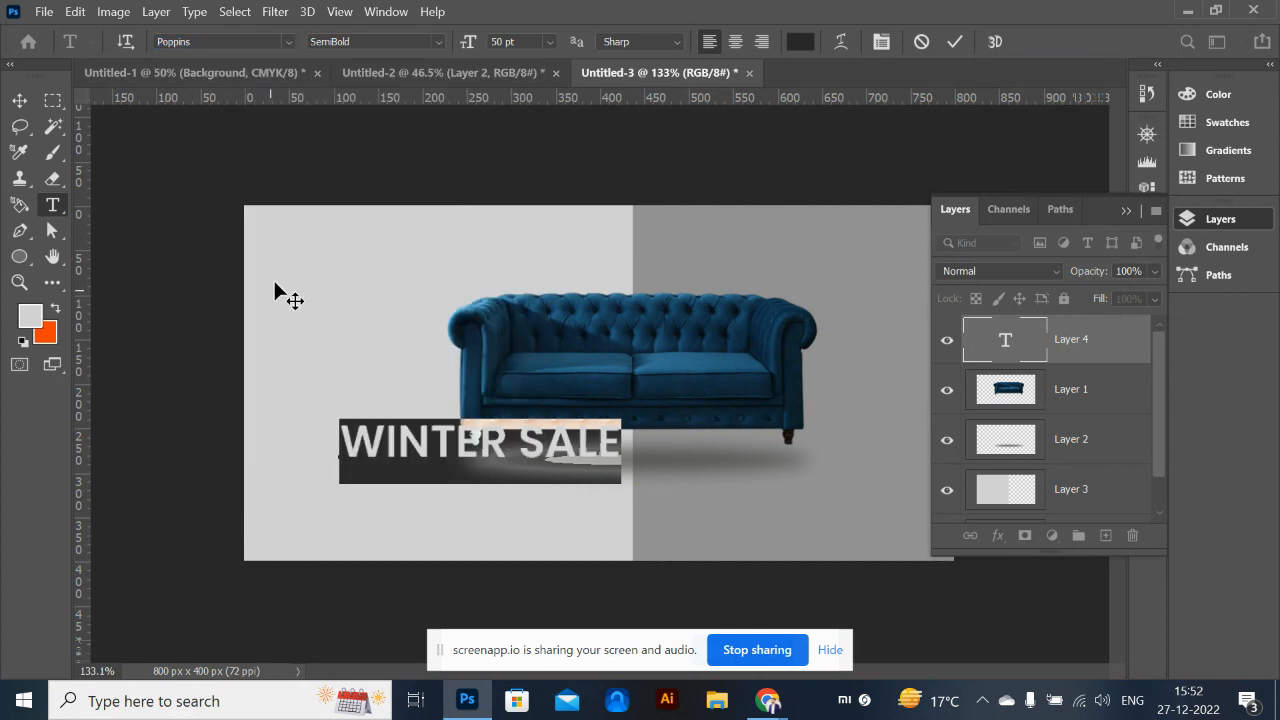
# Set the font of the WINTER SALE text to Roboto Bold
pyautogui.click(247, 46)
pyautogui.write('ROB')
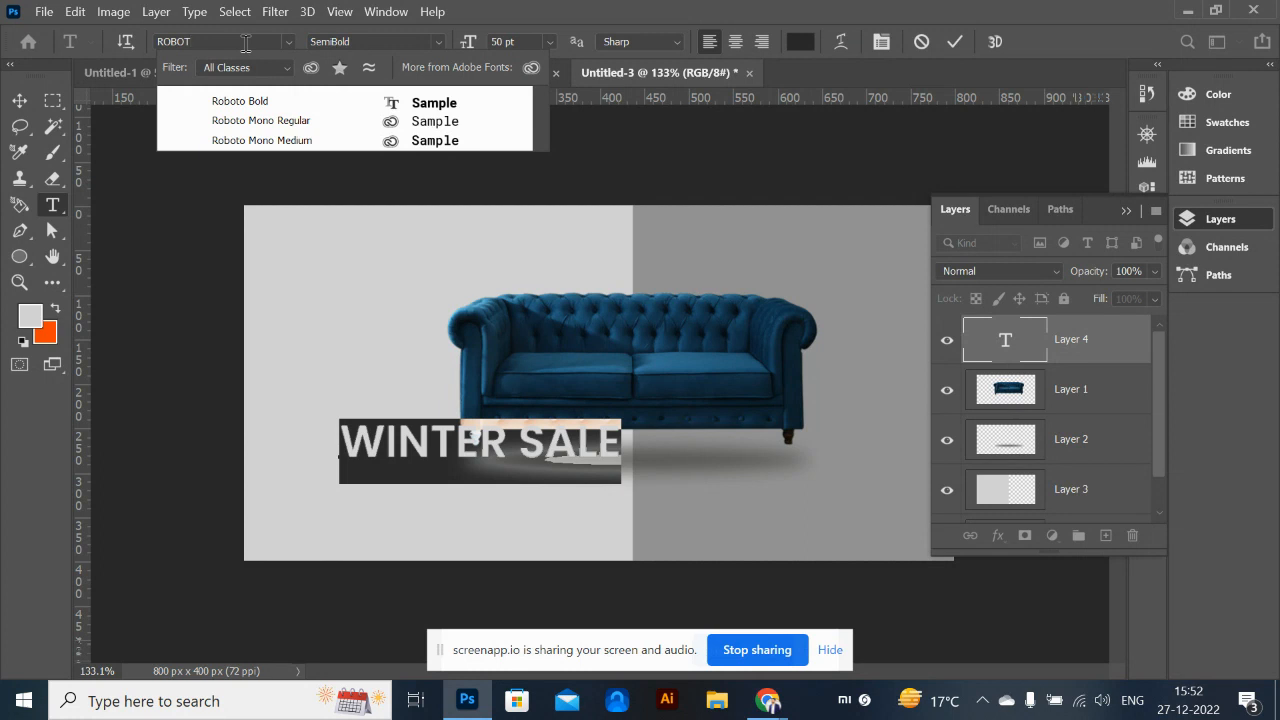
pyautogui.write('OT')
pyautogui.click(253, 101)
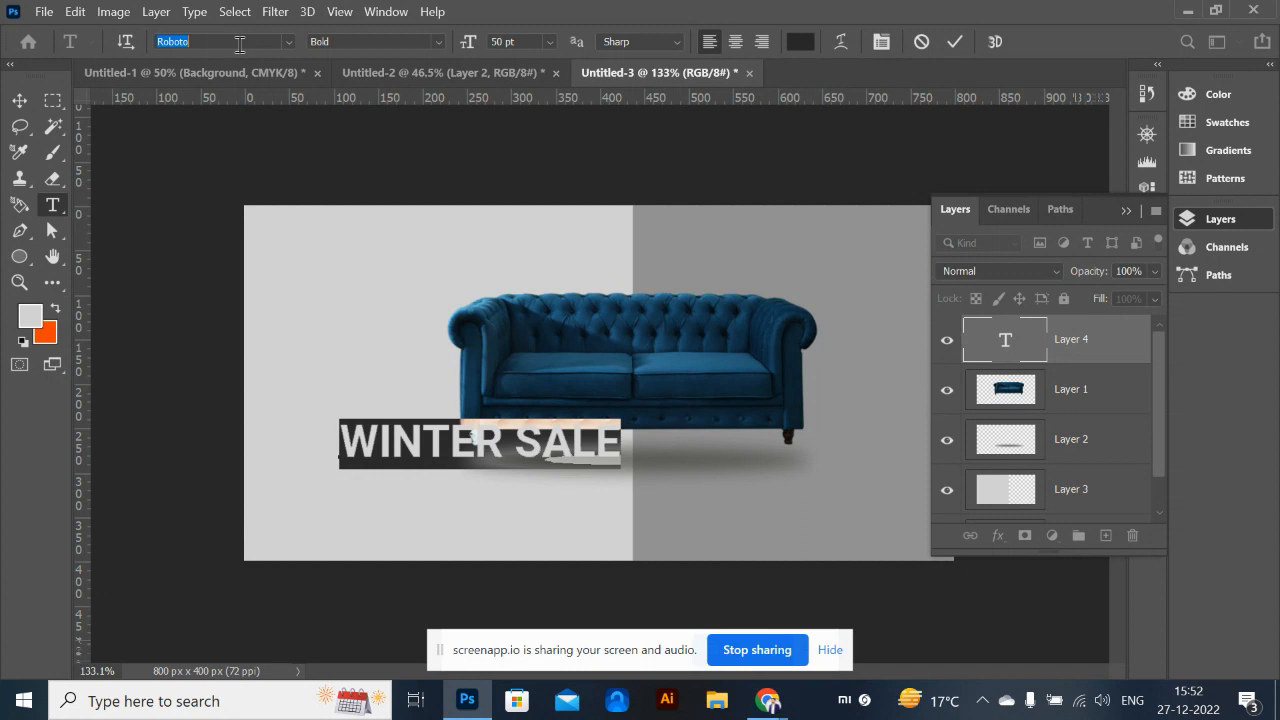
pyautogui.write('RO')
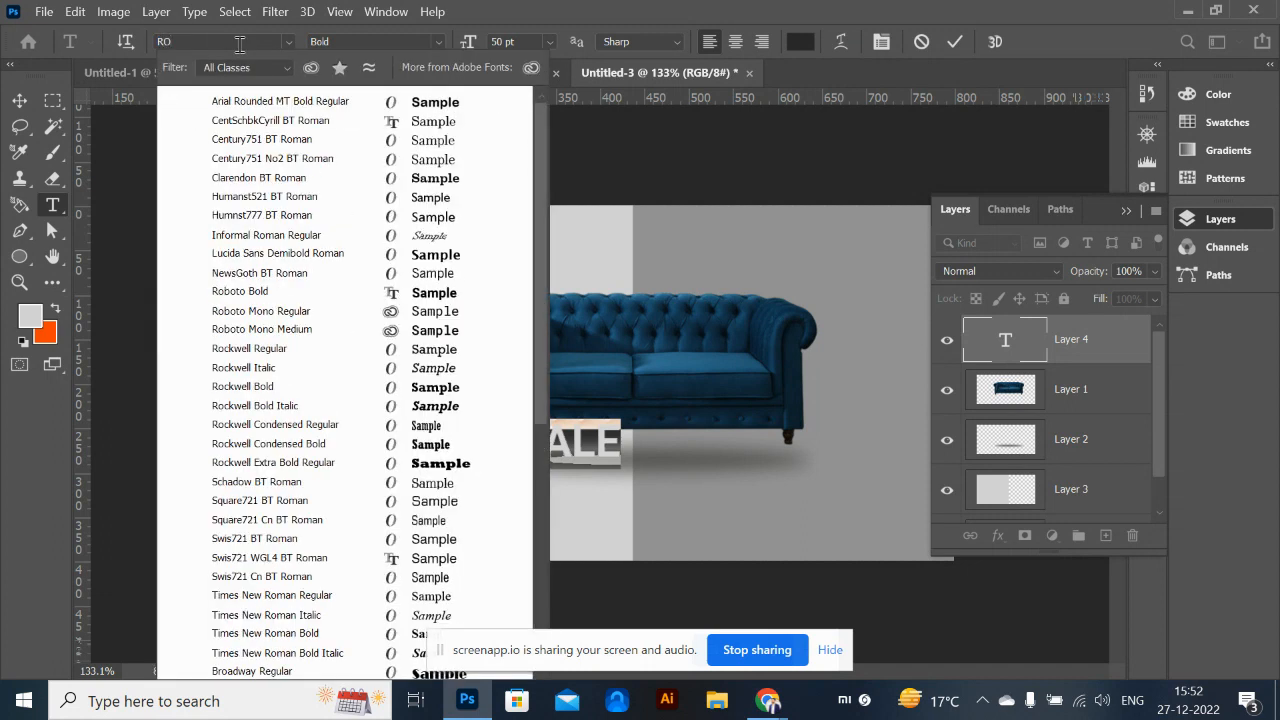
pyautogui.press('BackSpace')
pyautogui.press('BackSpace')
pyautogui.write('ROBOTO')
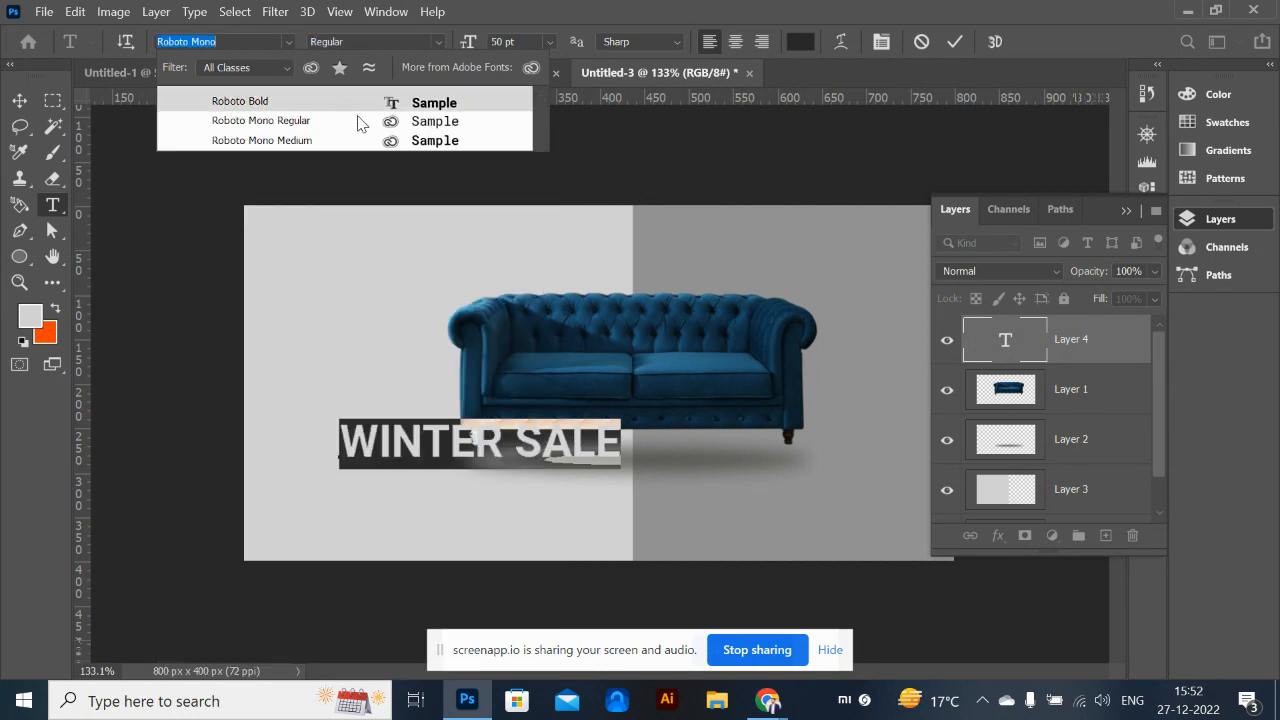
pyautogui.click(346, 104)
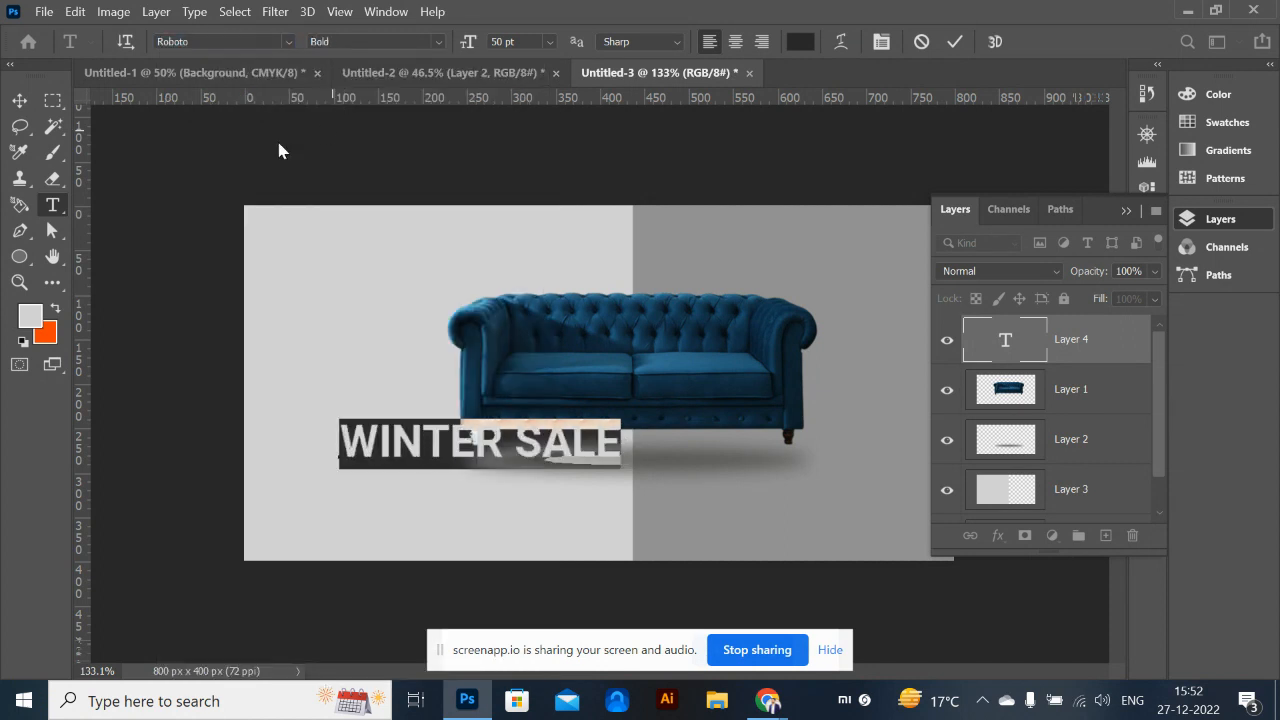
# Move the WINTER SALE text below the sofa onto the light grey area and fill it with the orange background colour
pyautogui.click(20, 104)
pyautogui.moveTo(394, 447); pyautogui.dragTo(347, 510)
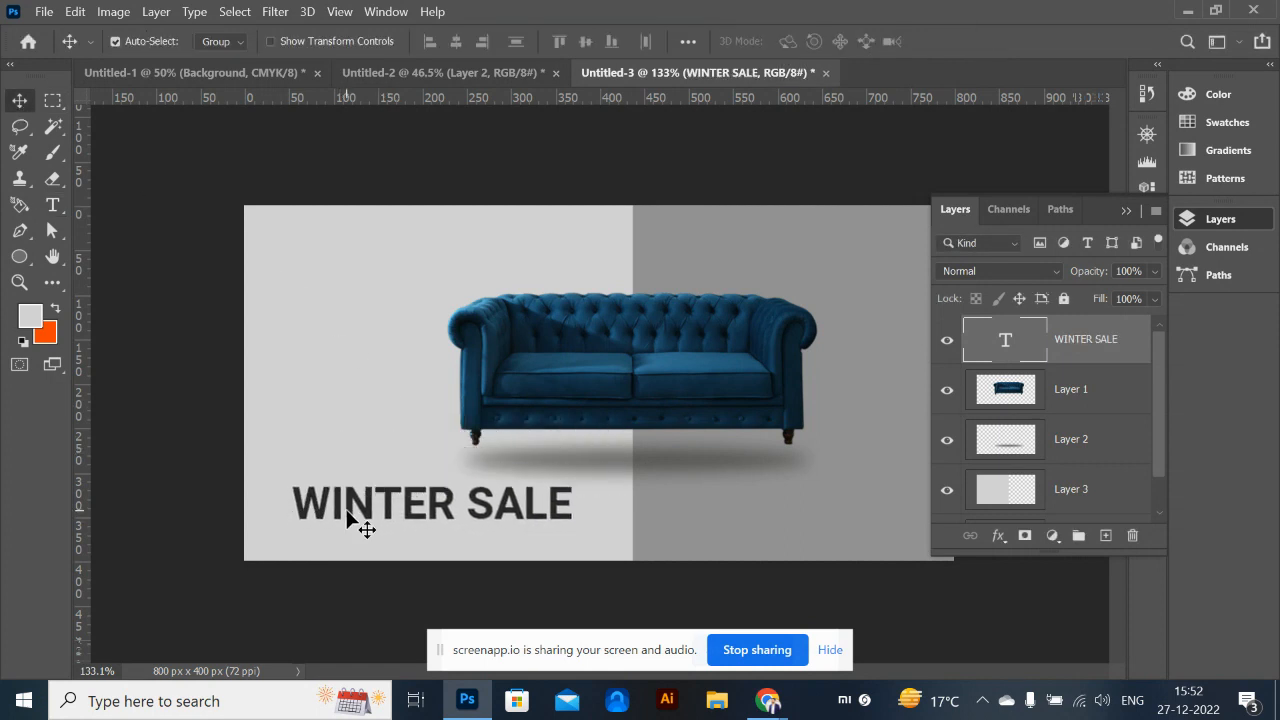
pyautogui.hotkey('ctrl', 'BackSpace')
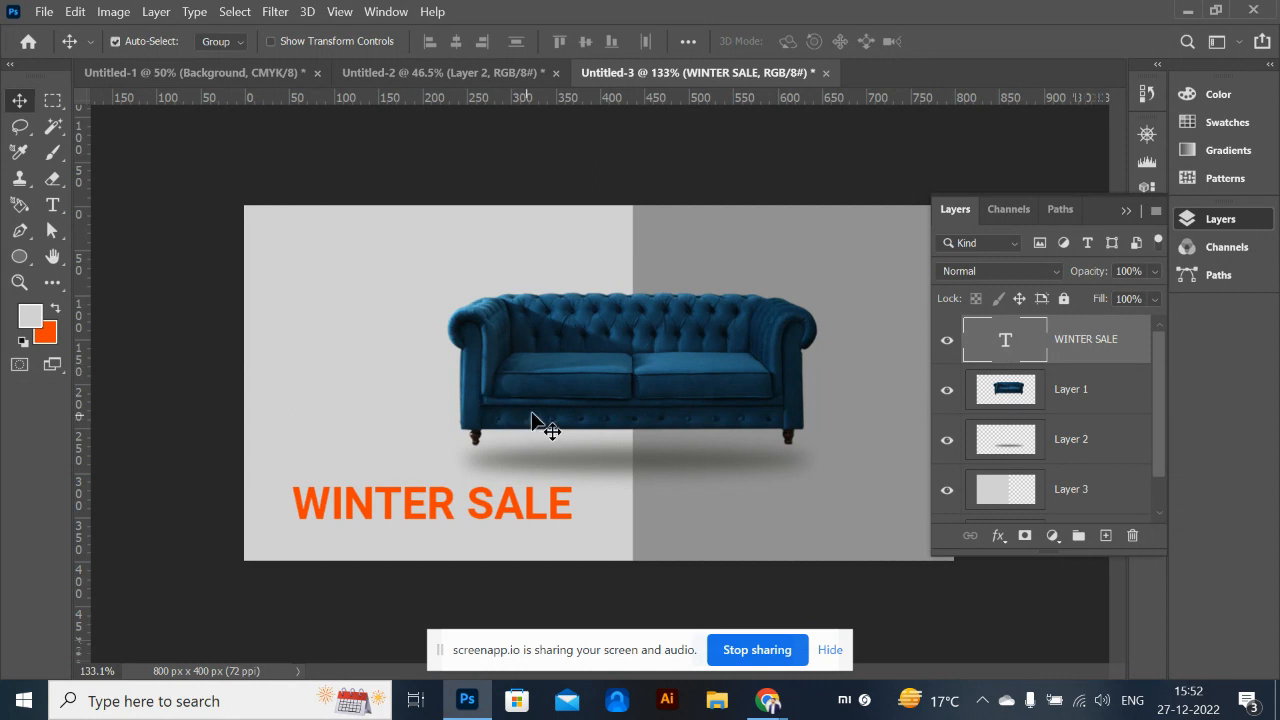
# Make the sofa layer active and switch to the Eyedropper Tool
pyautogui.press('i')
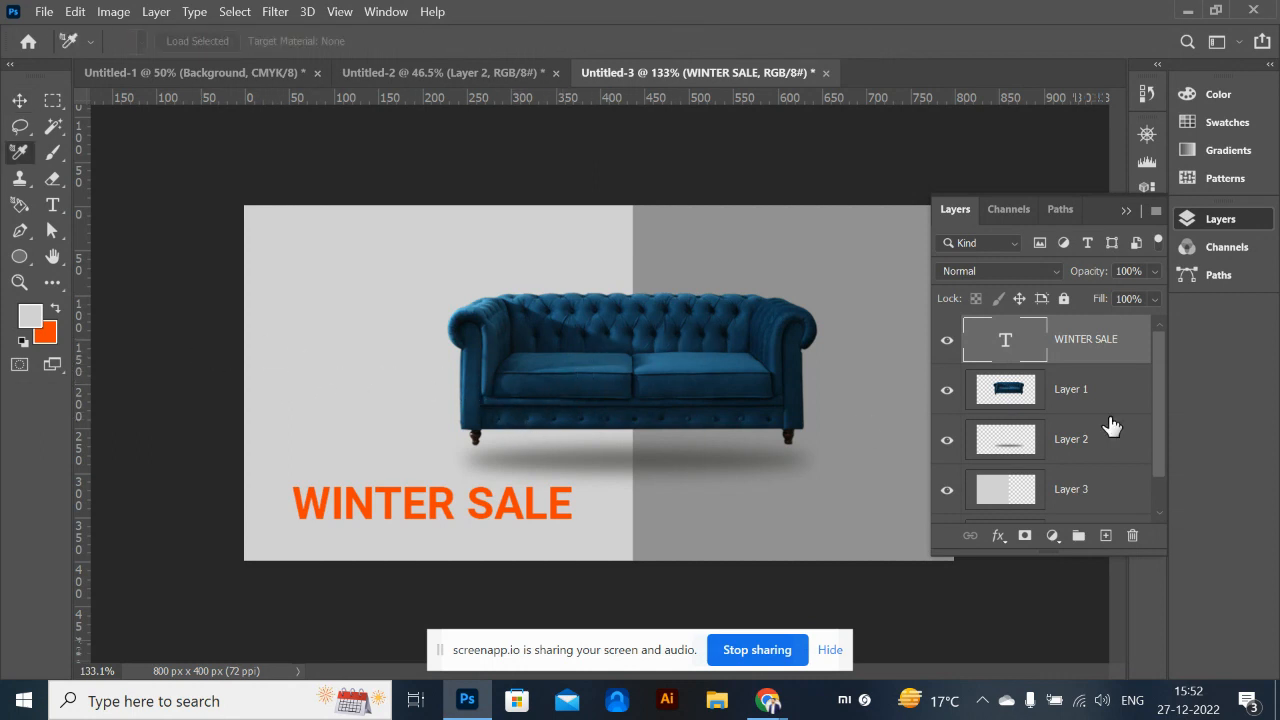
pyautogui.click(1043, 400)
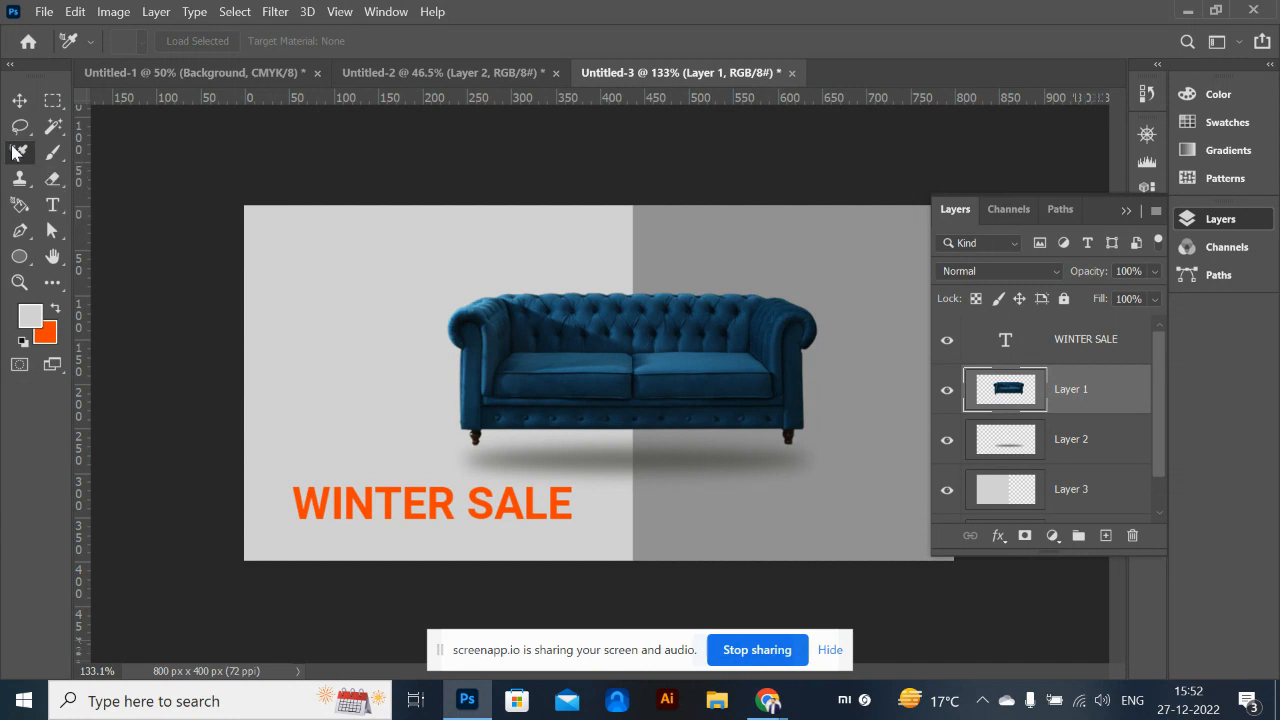
pyautogui.hotkey('shift', 'i')
pyautogui.hotkey('shift', 'i')
pyautogui.hotkey('shift', 'i')
pyautogui.hotkey('shift', 'i')
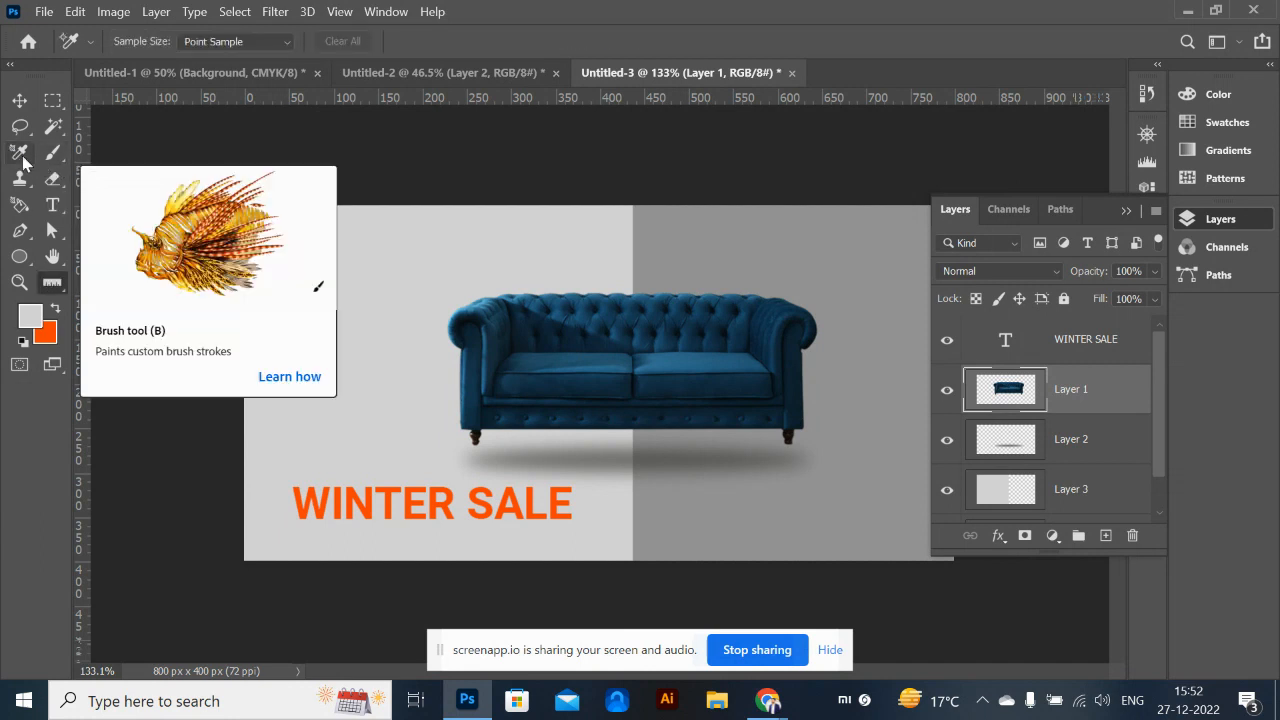
pyautogui.click(21, 155)
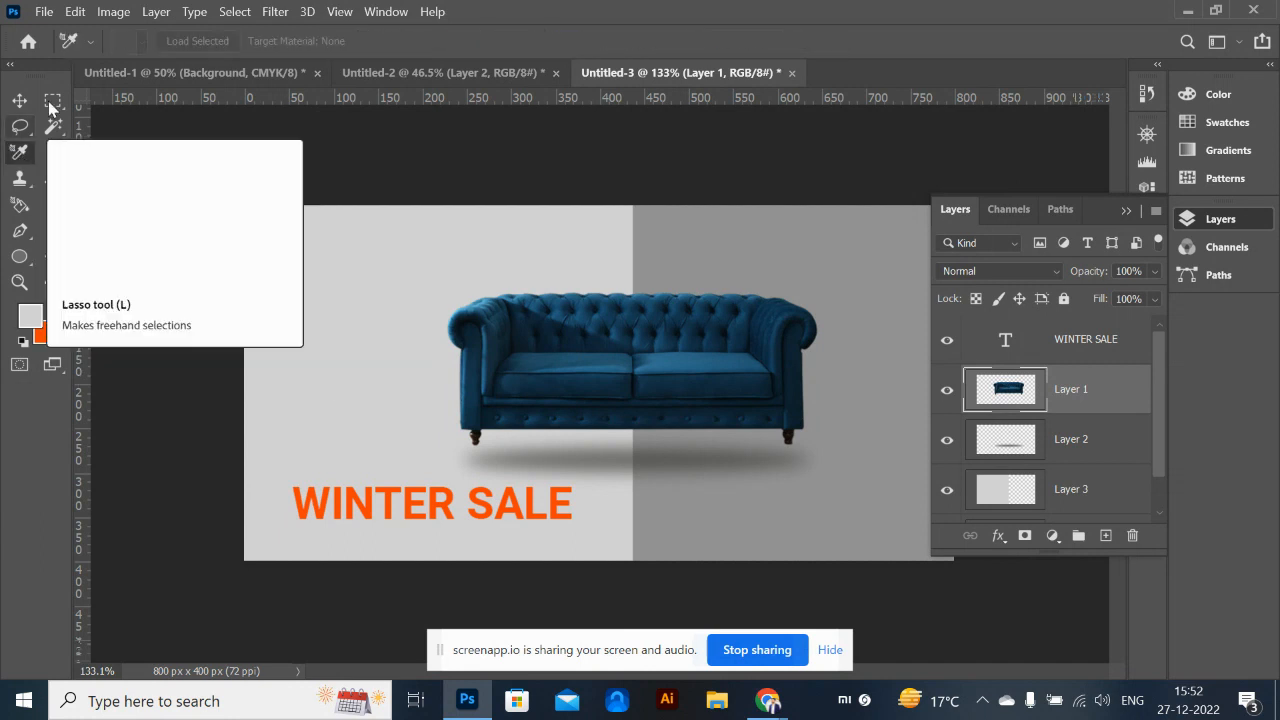
pyautogui.click(91, 46)
pyautogui.click(91, 46)
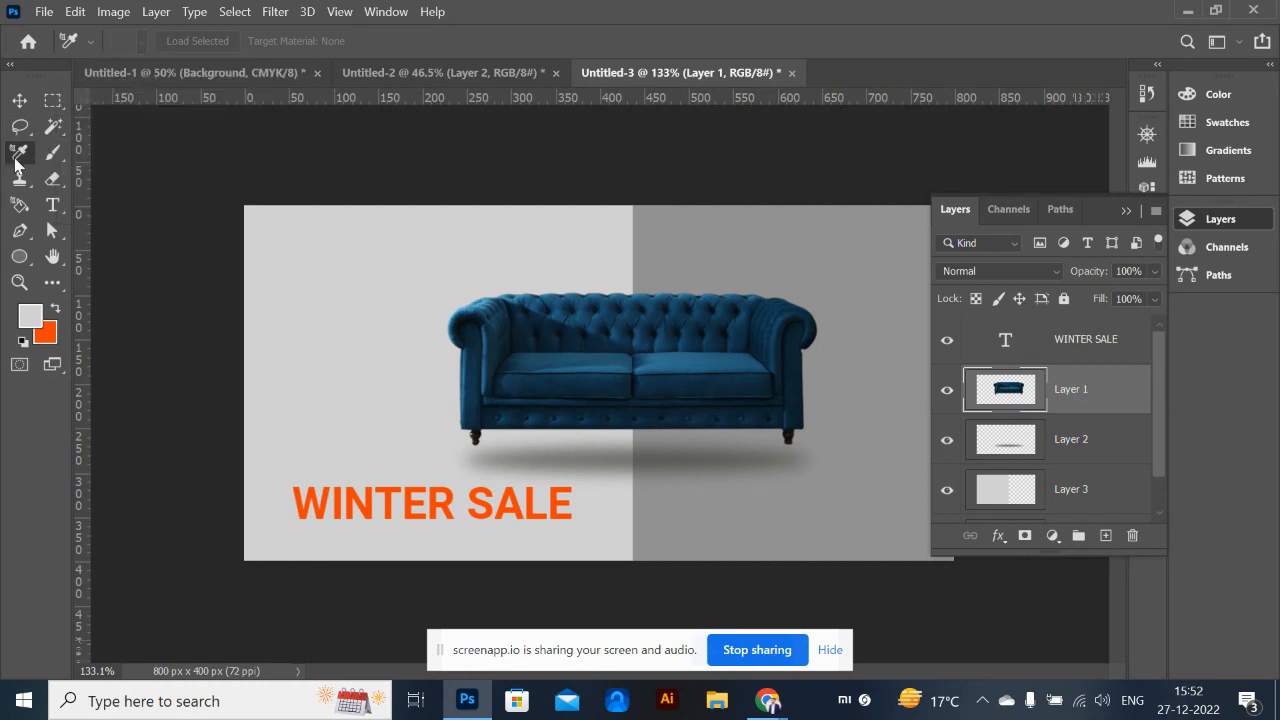
pyautogui.click(53, 284)
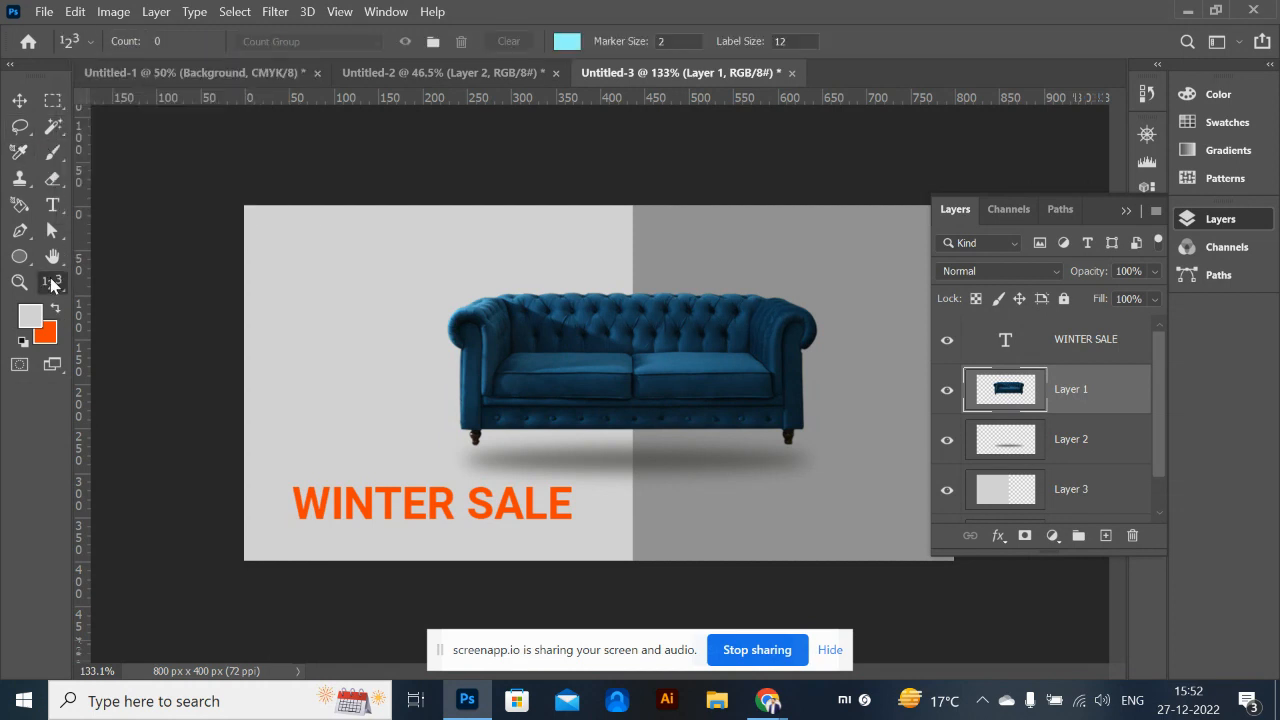
pyautogui.click(54, 285)
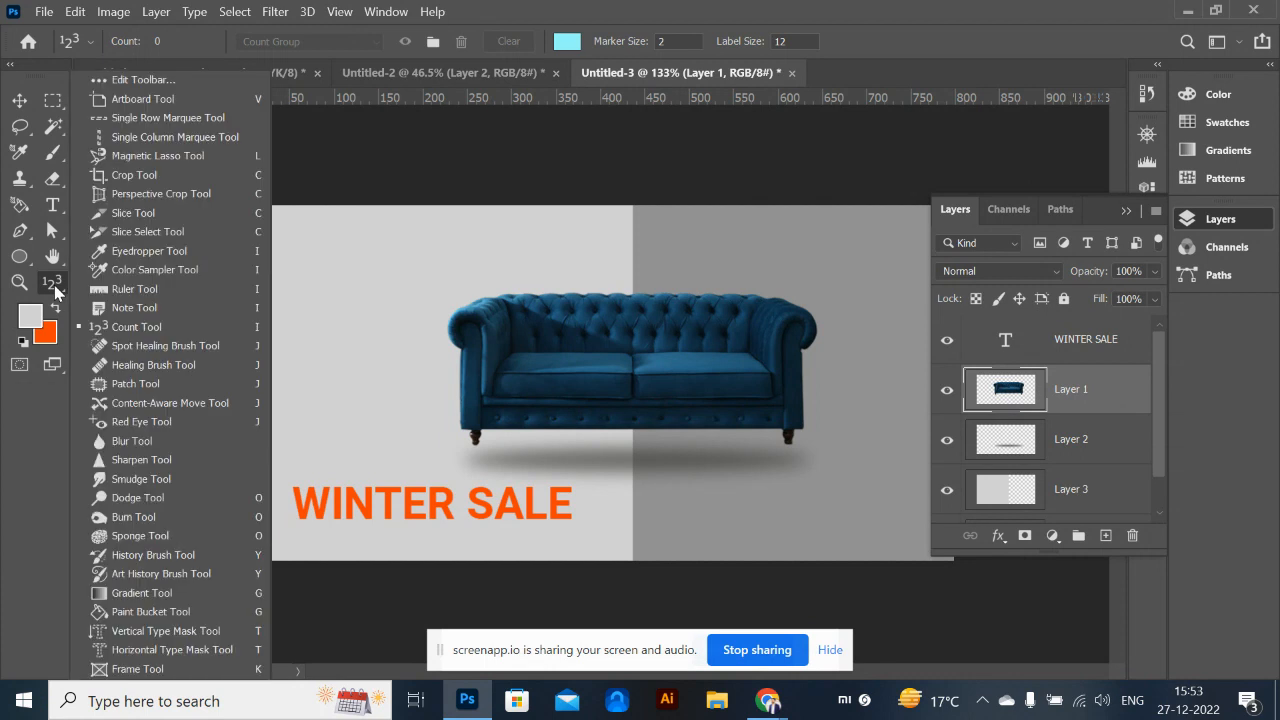
pyautogui.click(121, 250)
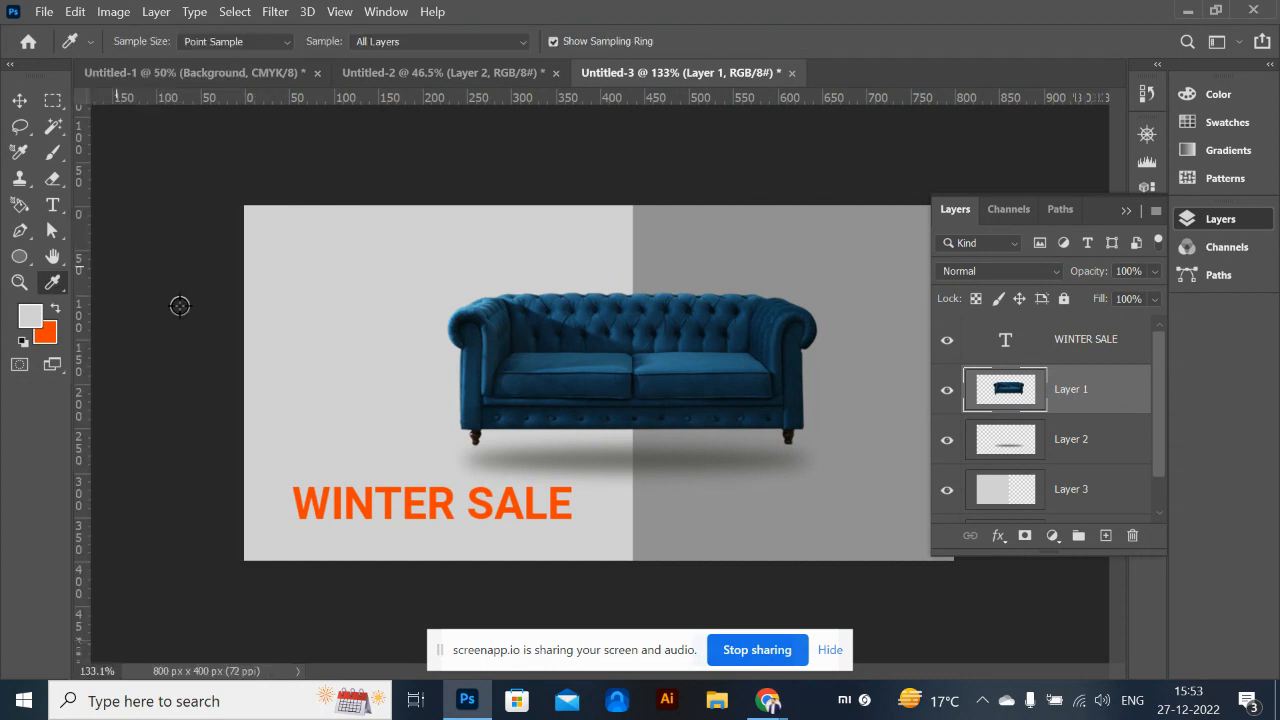
# Sample a dark blue from the sofa's left side as the foreground colour and fill the WINTER SALE text with it
pyautogui.click(492, 372)
pyautogui.click(510, 372)
pyautogui.click(1075, 343)
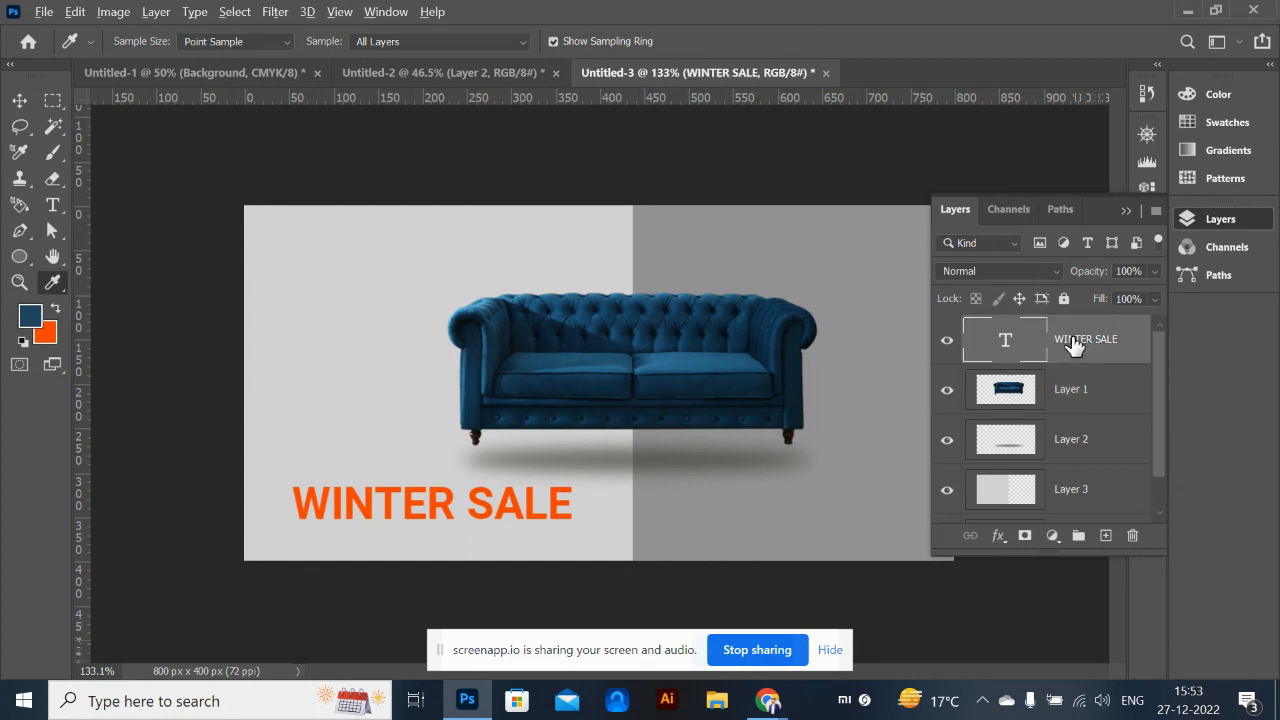
pyautogui.hotkey('alt', 'BackSpace')
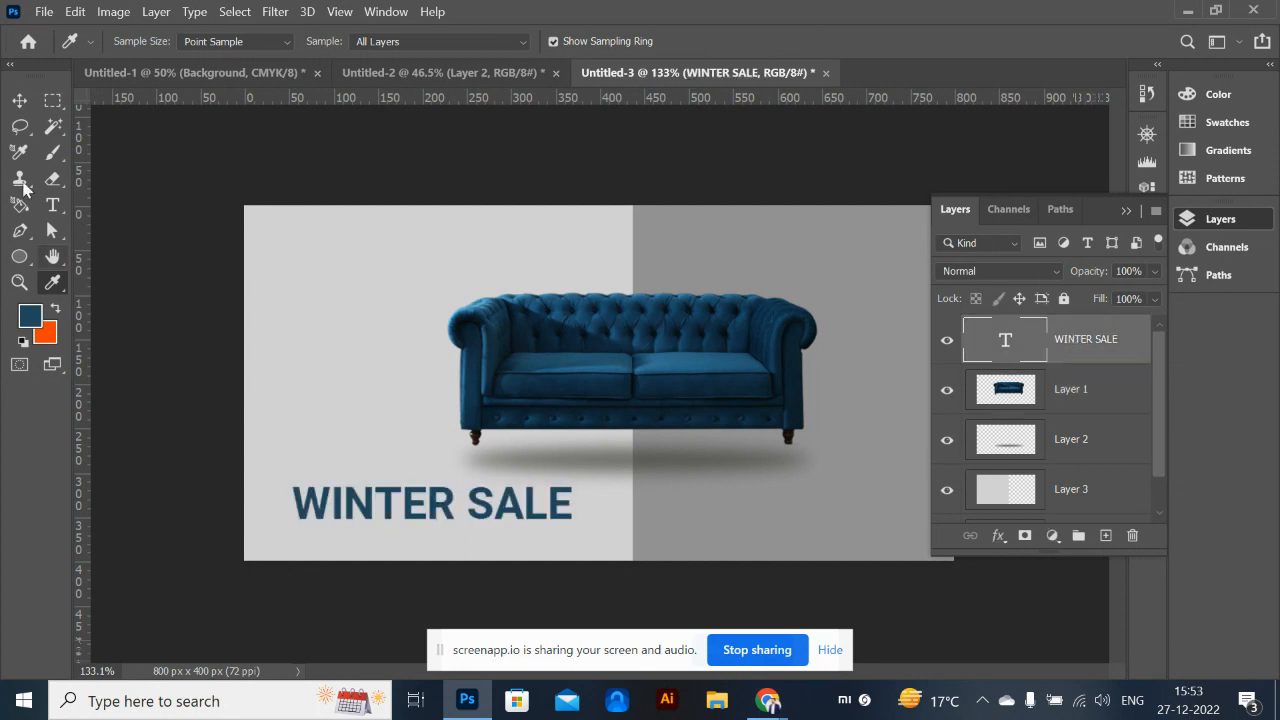
# Marquee-select a small rectangle near the dark grey area's lower right corner, fill it with dark blue on a new layer and deselect
pyautogui.click(20, 102)
pyautogui.click(54, 102)
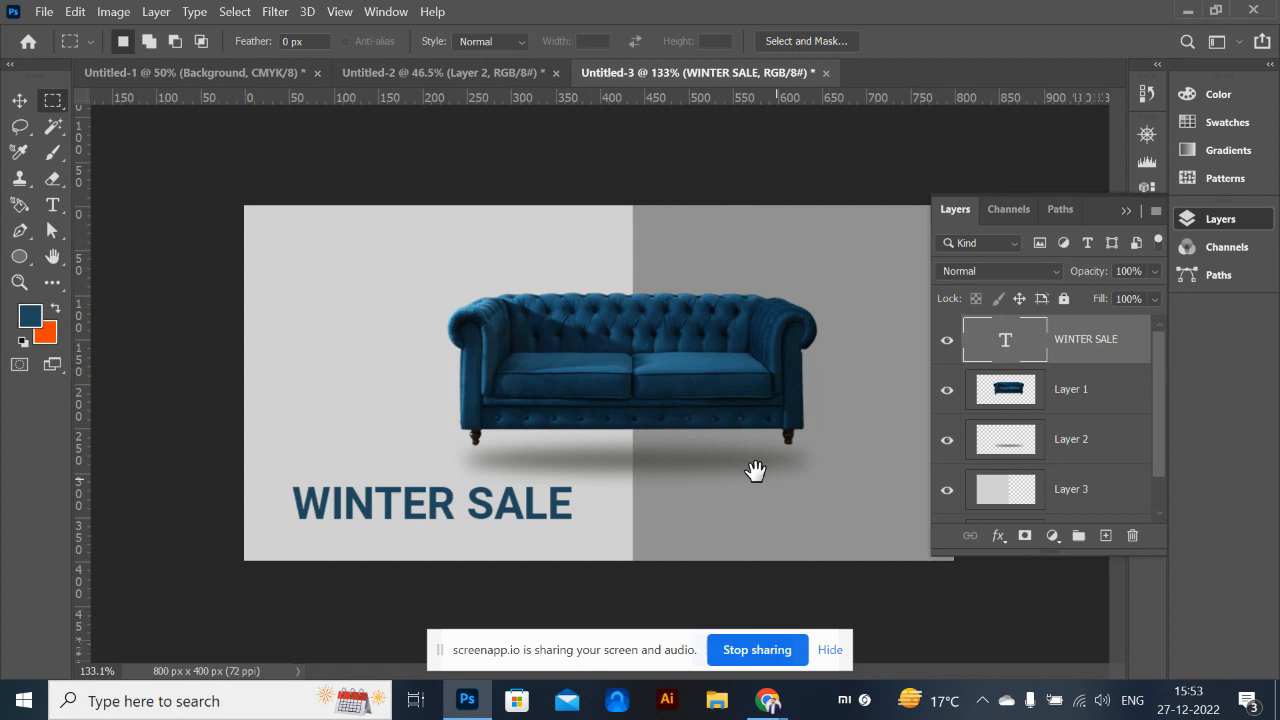
pyautogui.click(1125, 209)
pyautogui.moveTo(813, 484); pyautogui.dragTo(854, 505)
pyautogui.click(1207, 220)
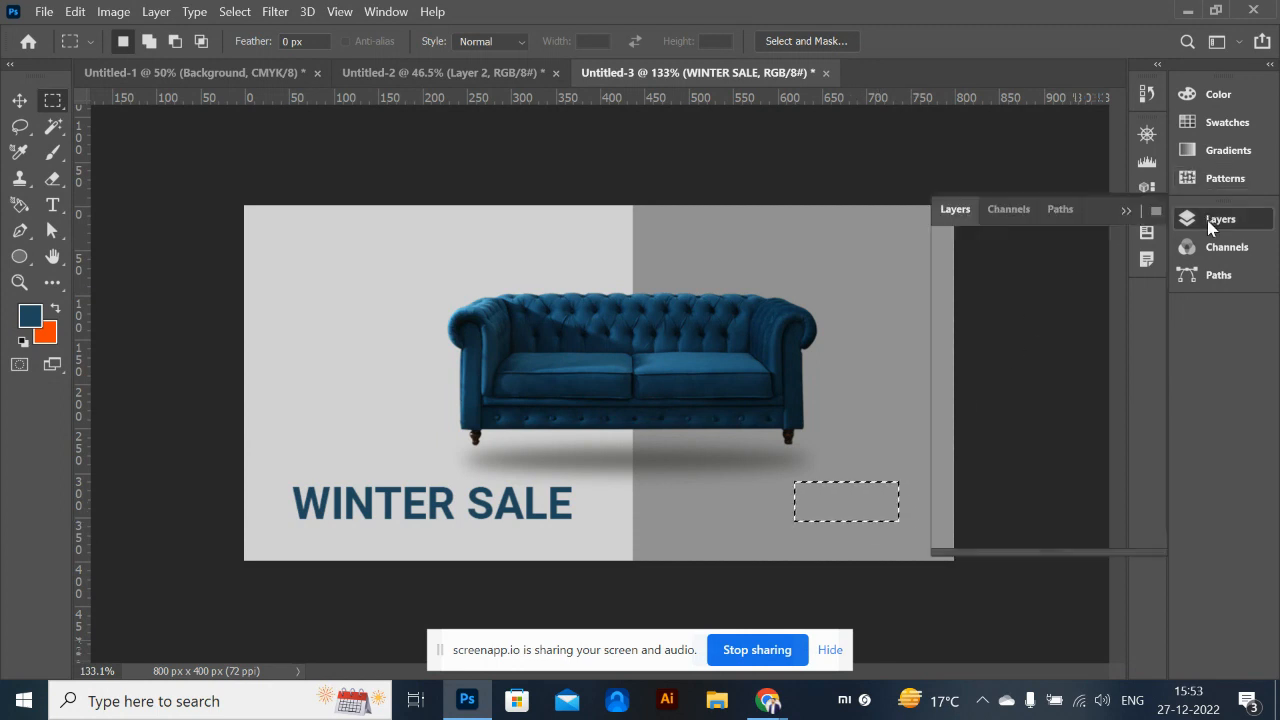
pyautogui.click(1106, 537)
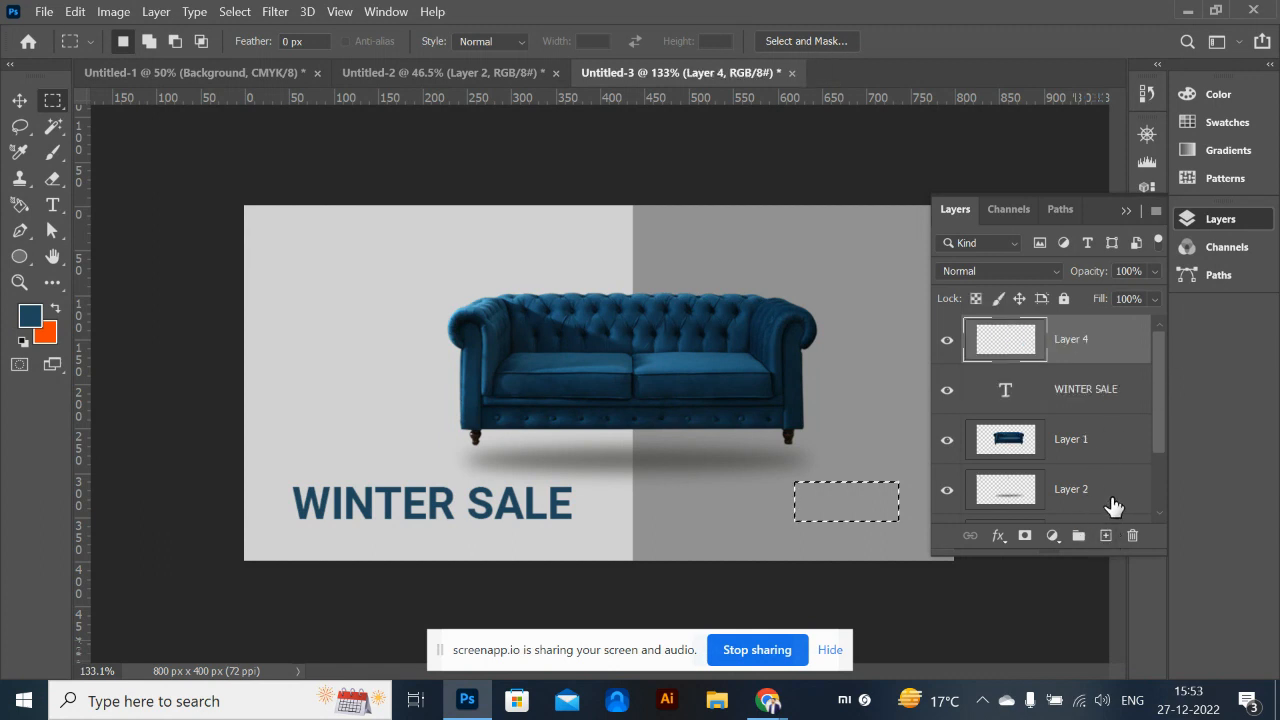
pyautogui.hotkey('alt', 'BackSpace')
pyautogui.hotkey('ctrl', 'd')
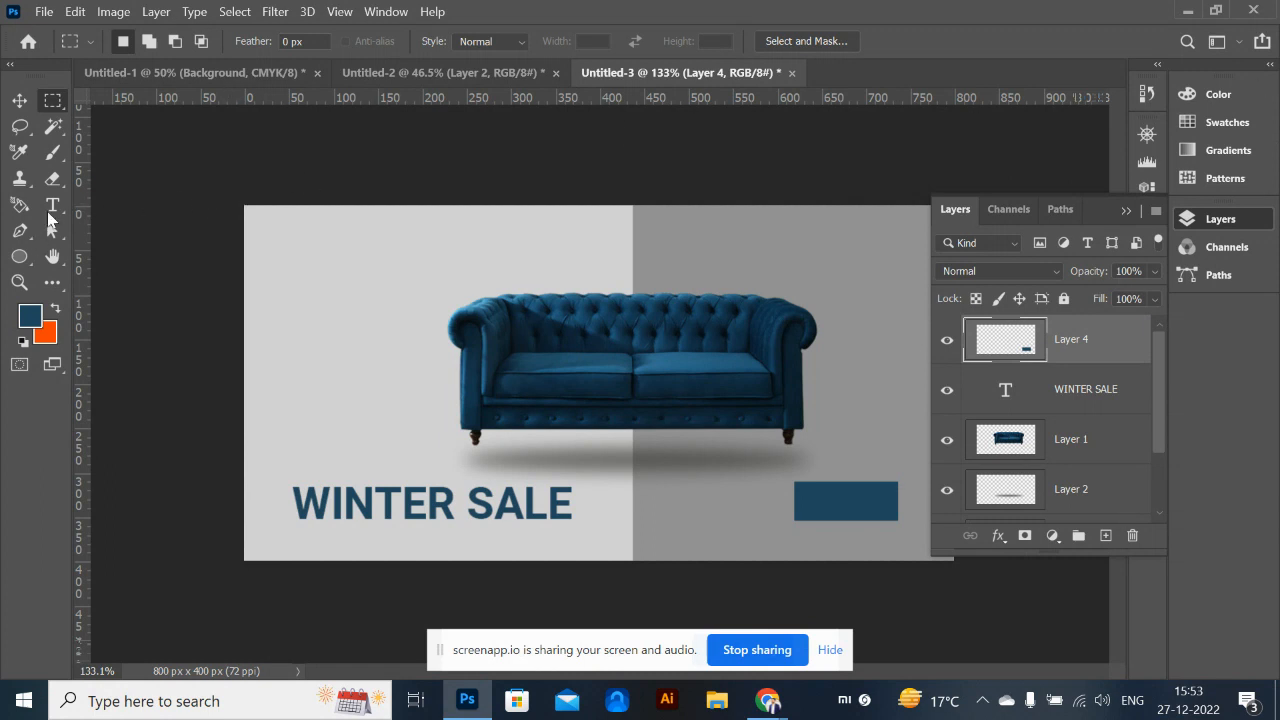
pyautogui.click(53, 205)
pyautogui.click(439, 282)
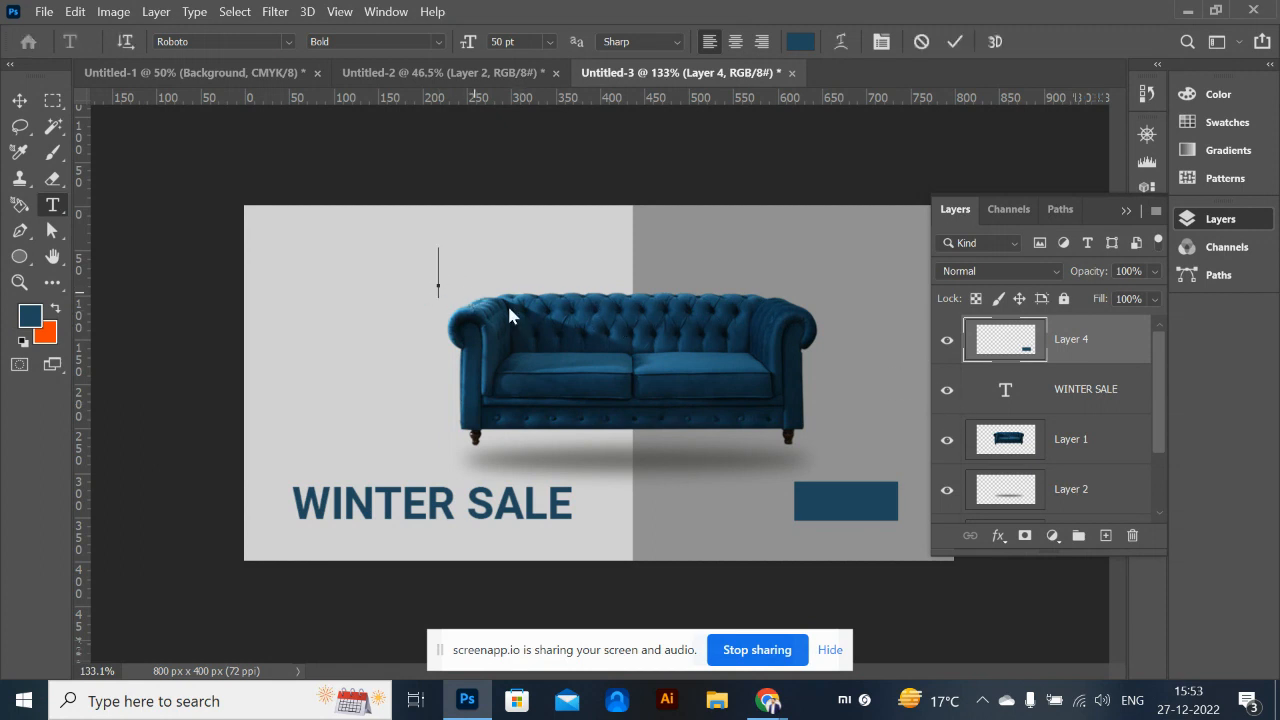
pyautogui.write('SDFASDF')
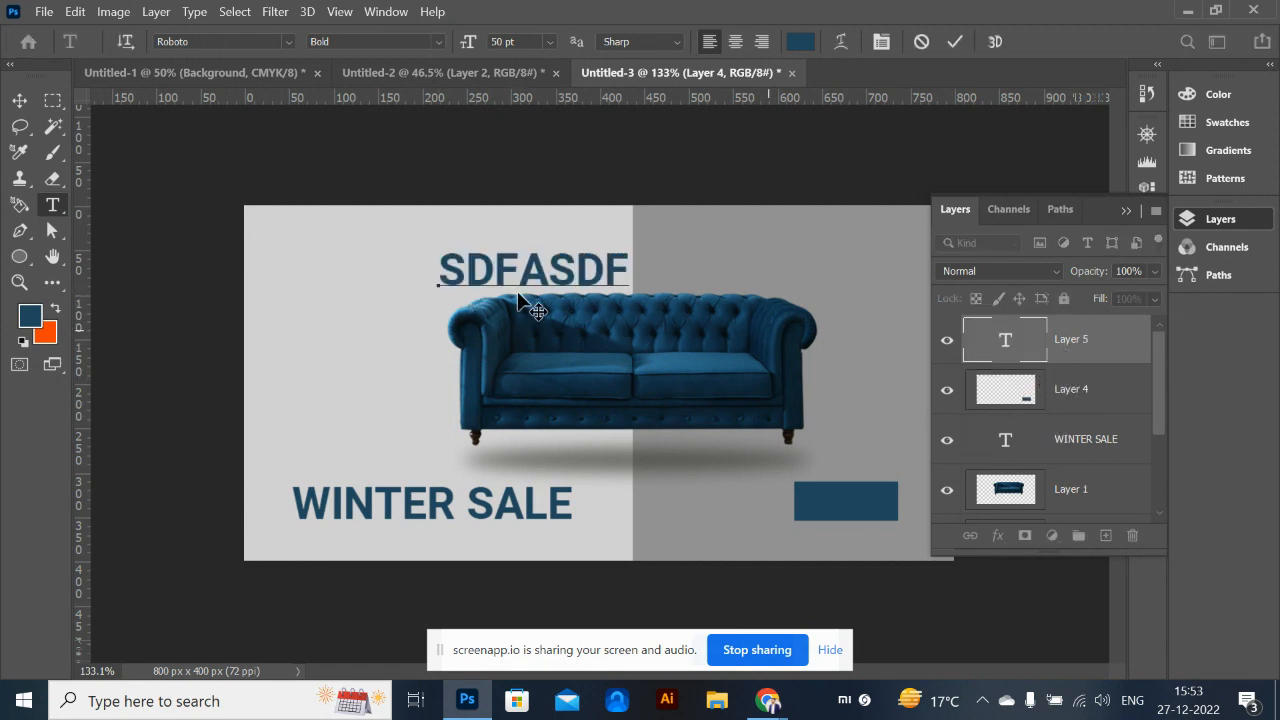
pyautogui.click(19, 101)
pyautogui.press('Delete')
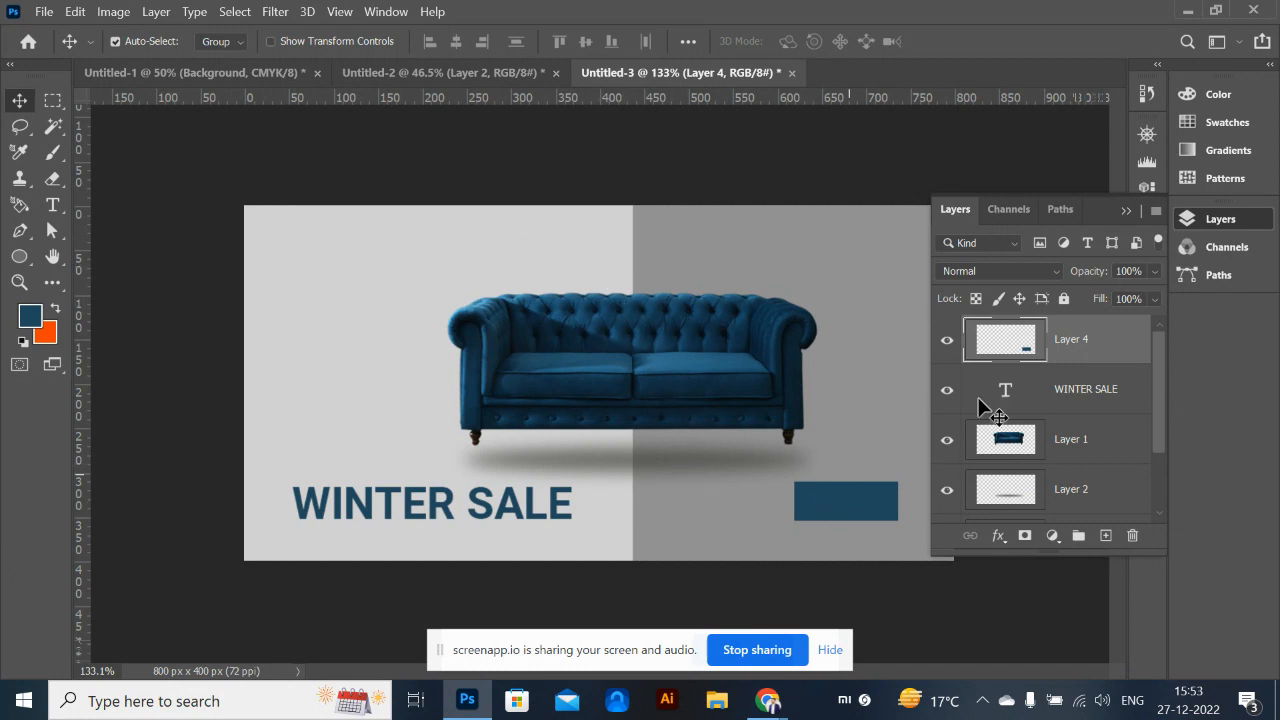
# Move the dark blue rectangle slightly right and down, and shift the sofa slightly up and to the right
pyautogui.click(1127, 211)
pyautogui.moveTo(870, 497)
pyautogui.mouseDown()
pyautogui.moveTo(883, 503)
pyautogui.moveTo(867, 507)
pyautogui.mouseUp()
pyautogui.moveTo(686, 383)
pyautogui.mouseDown()
pyautogui.moveTo(697, 359)
pyautogui.moveTo(523, 346)
pyautogui.moveTo(507, 362)
pyautogui.moveTo(696, 372)
pyautogui.mouseUp()
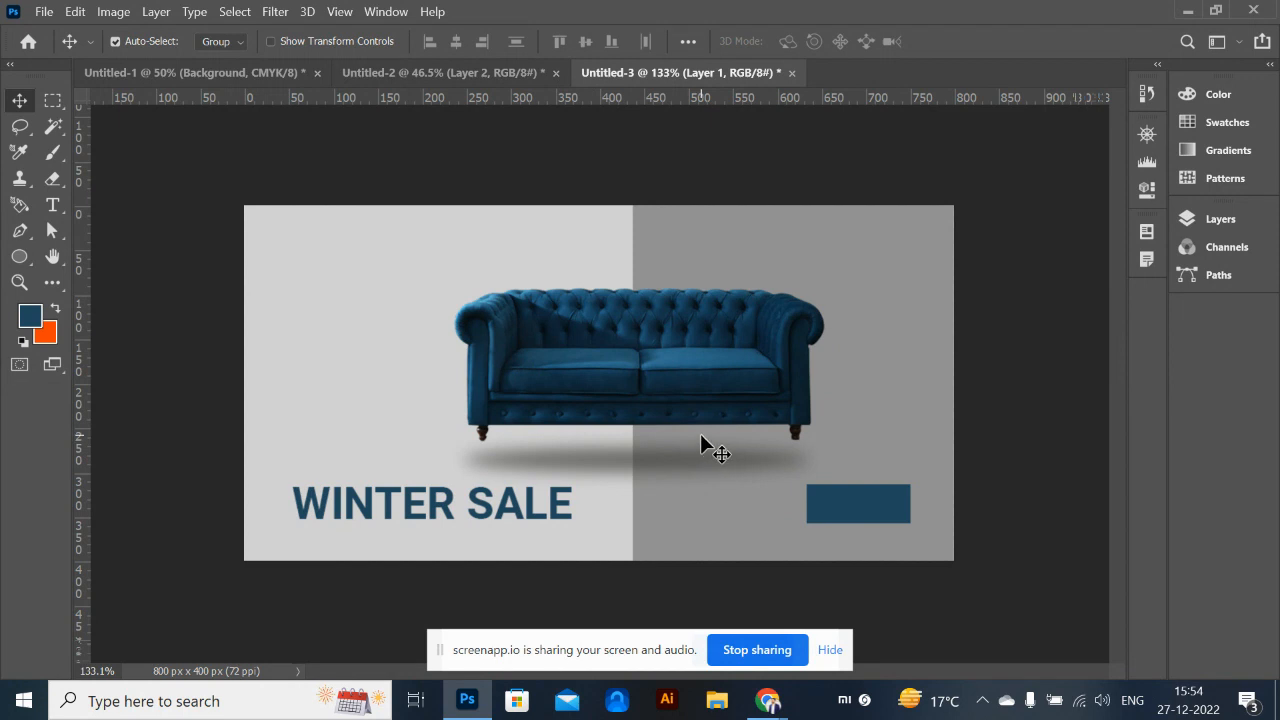
# Switch to Chrome and search Google Images for narendra modi
pyautogui.hotkey('alt', 'Tab')
pyautogui.hotkey('alt', 'Tab')
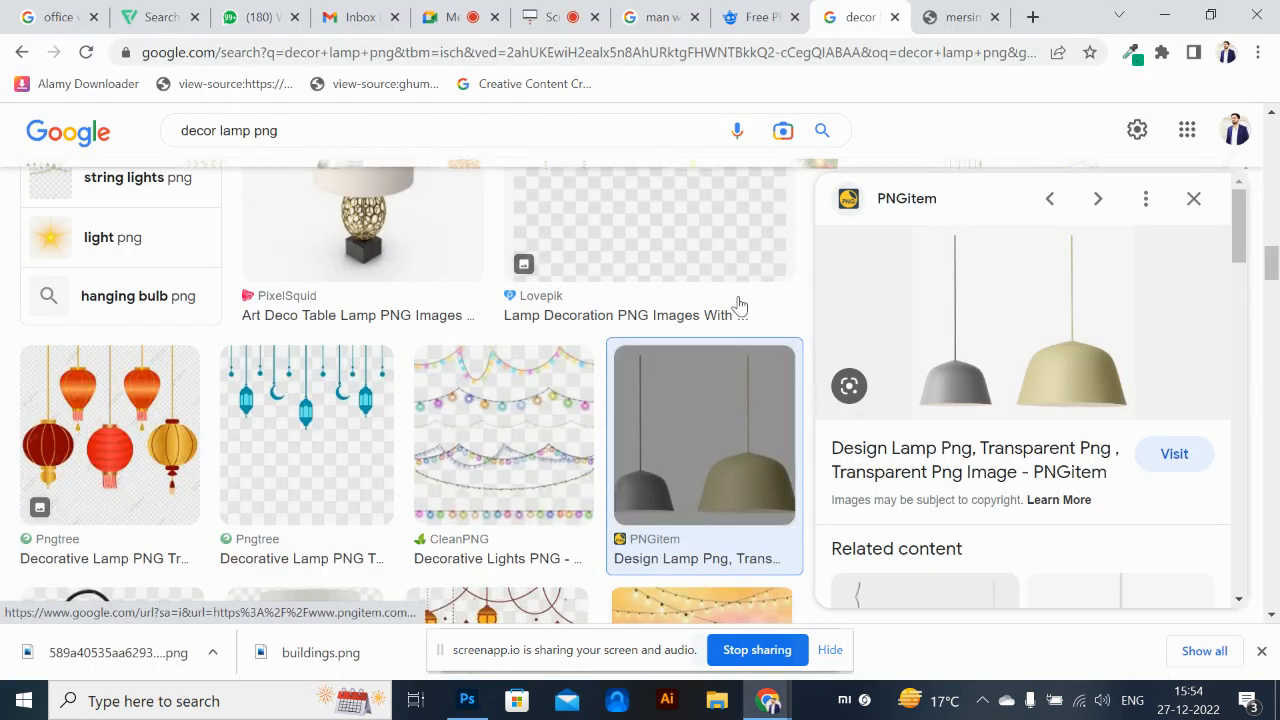
pyautogui.doubleClick(394, 133)
pyautogui.tripleClick(394, 133)
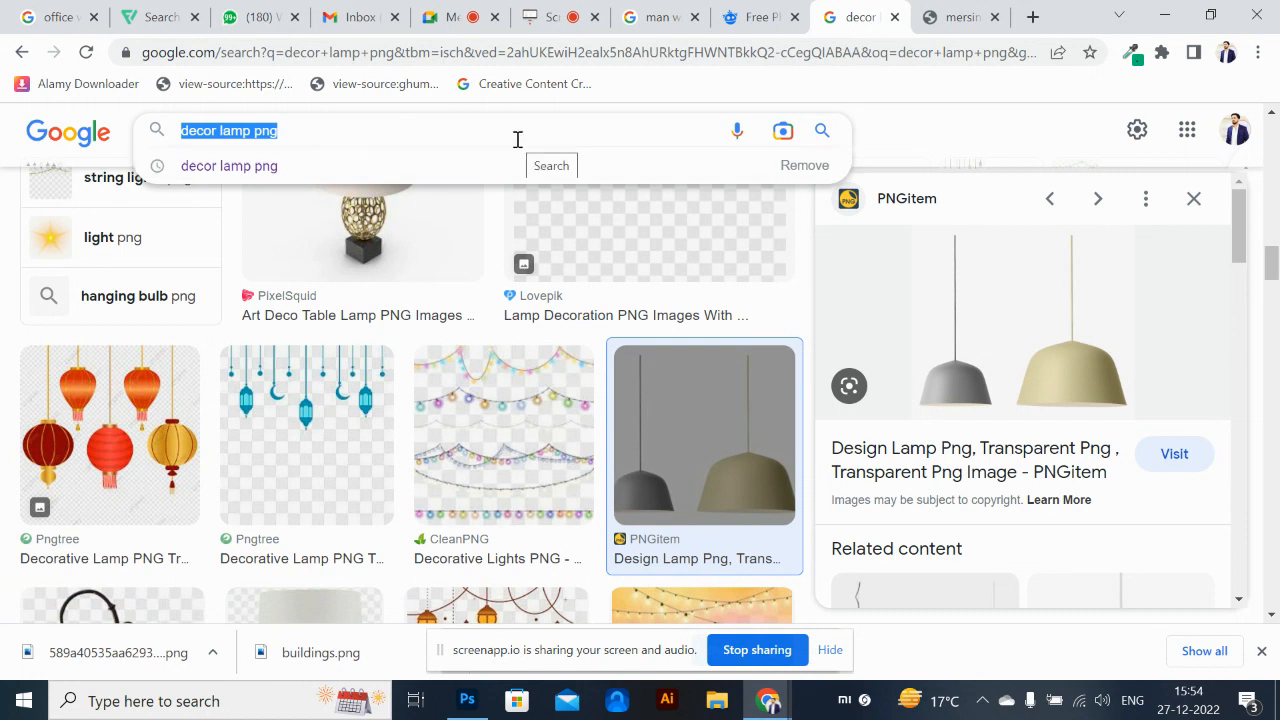
pyautogui.press('BackSpace')
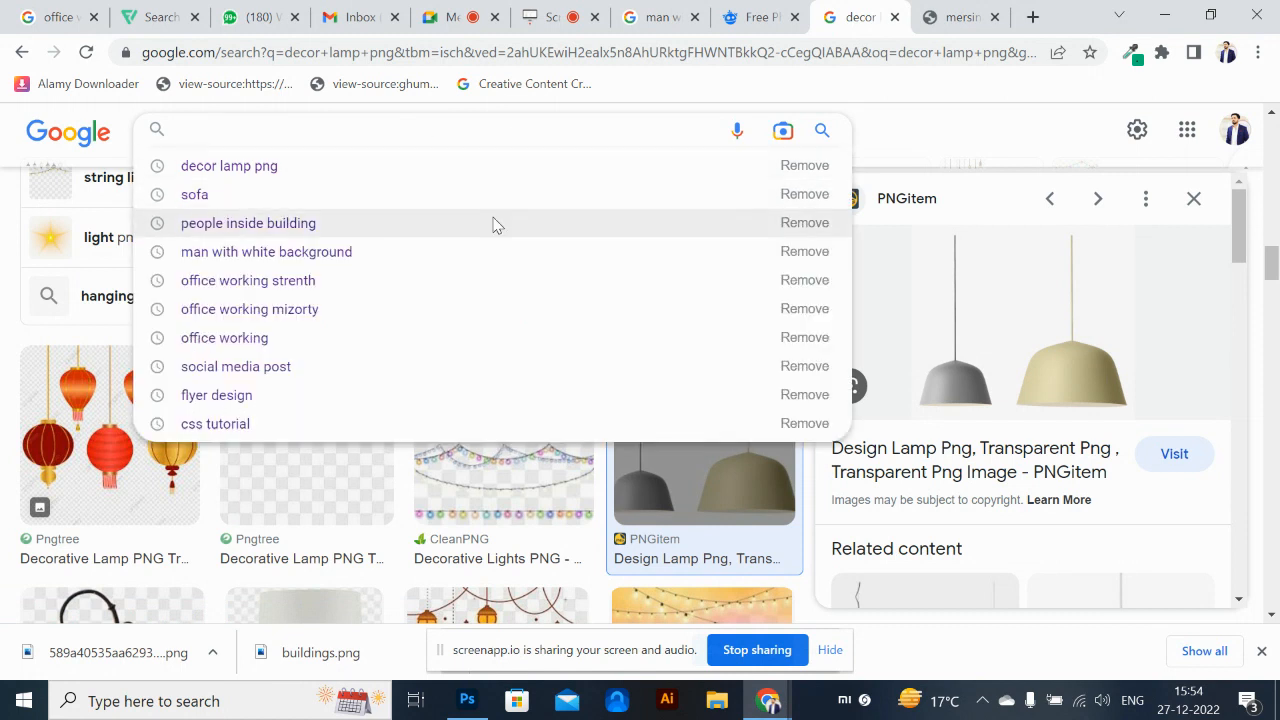
pyautogui.write('NAREND')
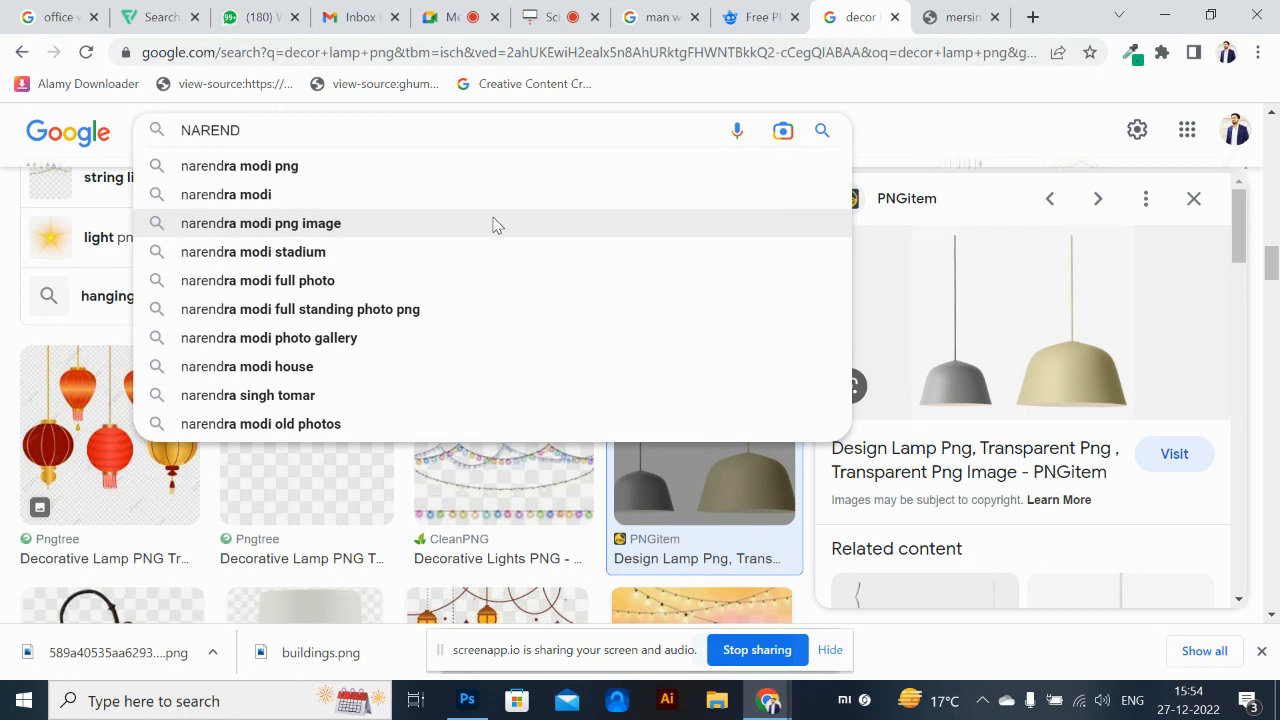
pyautogui.click(520, 199)
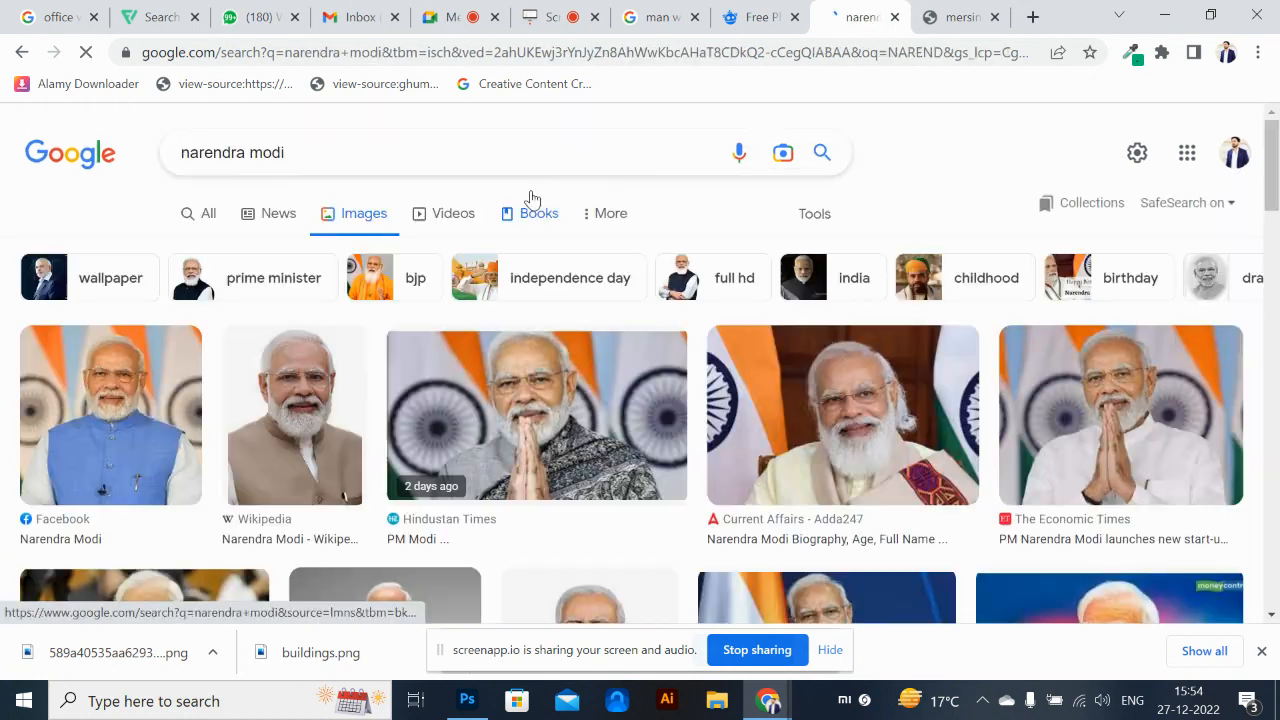
# Browse the image results and open the preview of the Firstpost photo showing the speaker side-on at a podium with microphones
pyautogui.scroll(-5, 591, 360)
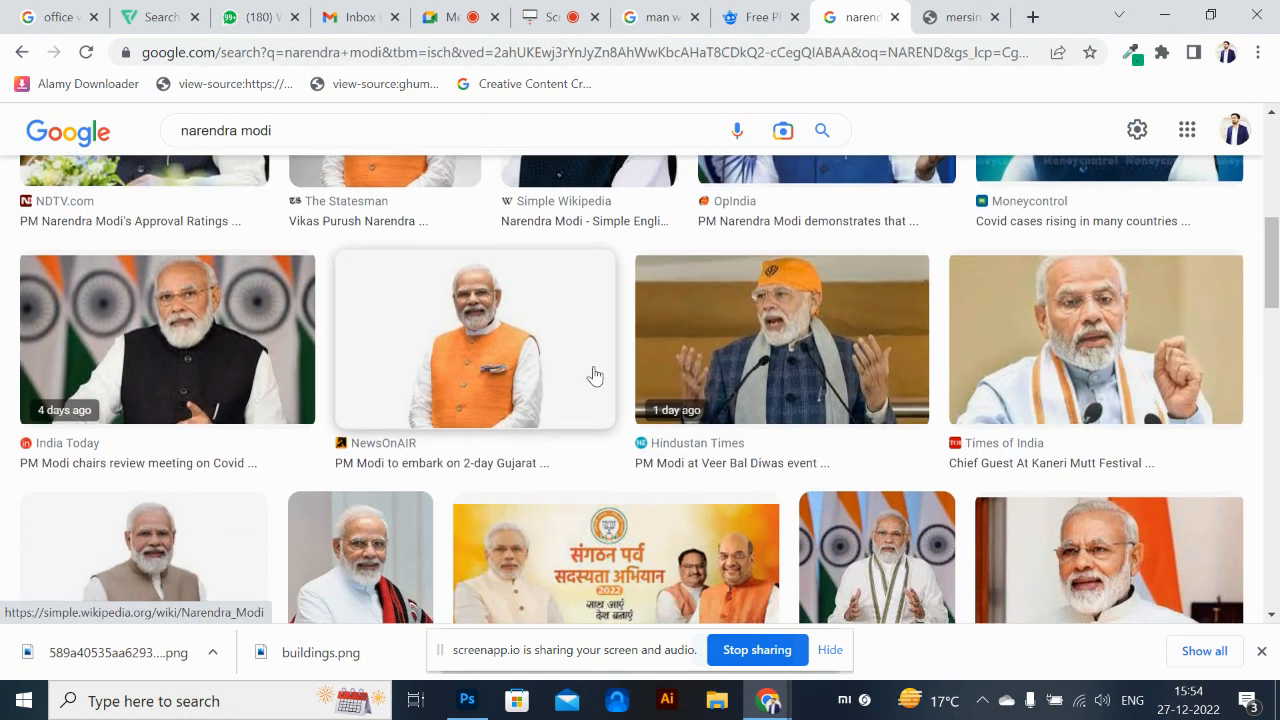
pyautogui.scroll(-1, 594, 375)
pyautogui.scroll(-5, 604, 383)
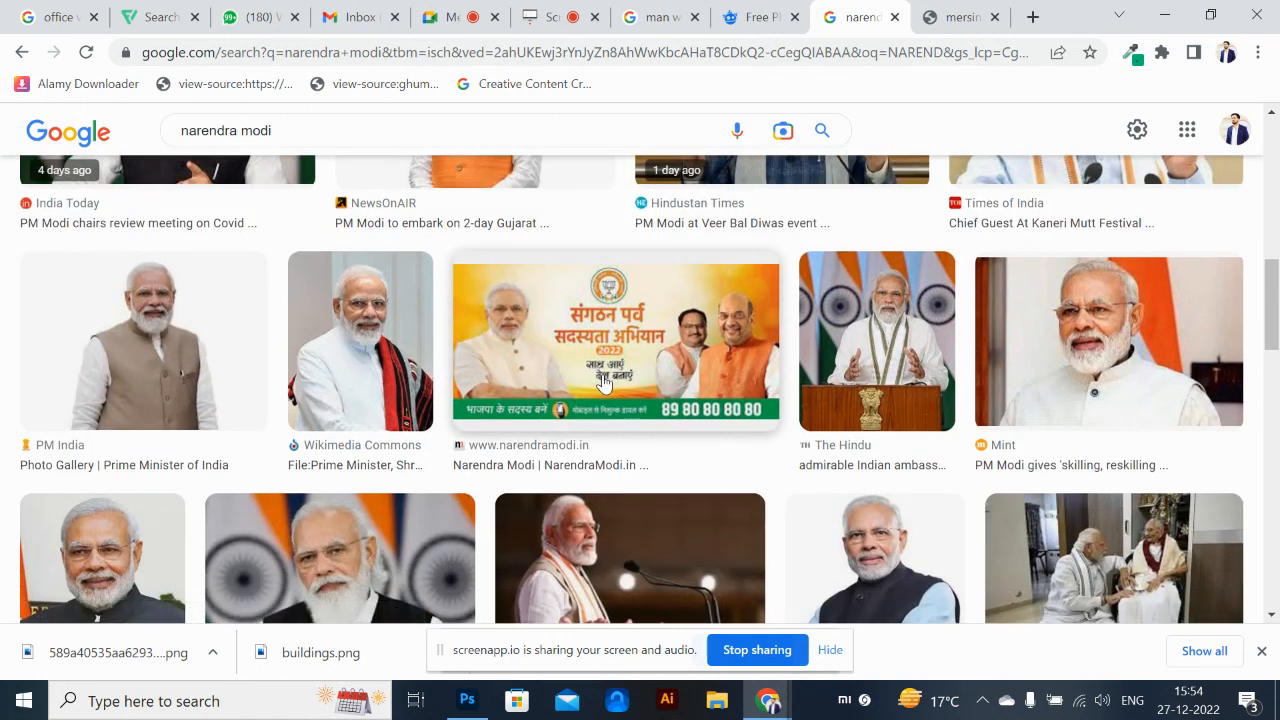
pyautogui.scroll(1, 608, 385)
pyautogui.scroll(1, 607, 385)
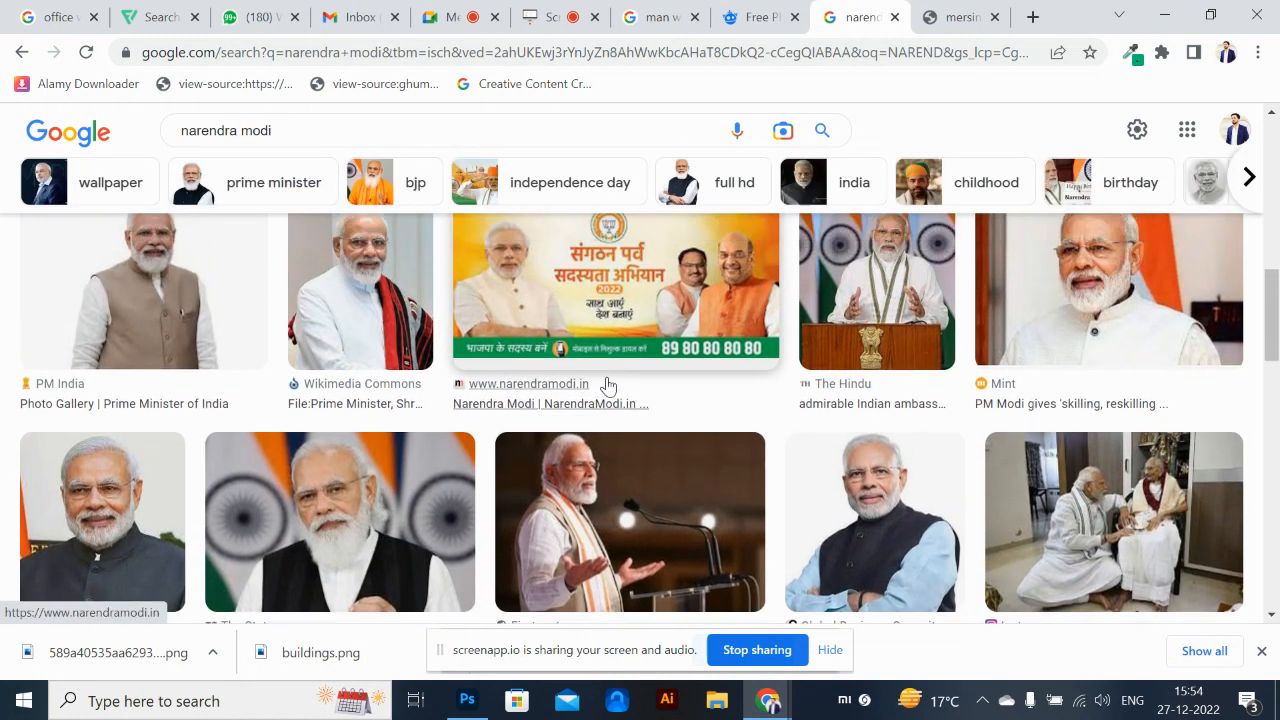
pyautogui.click(608, 383)
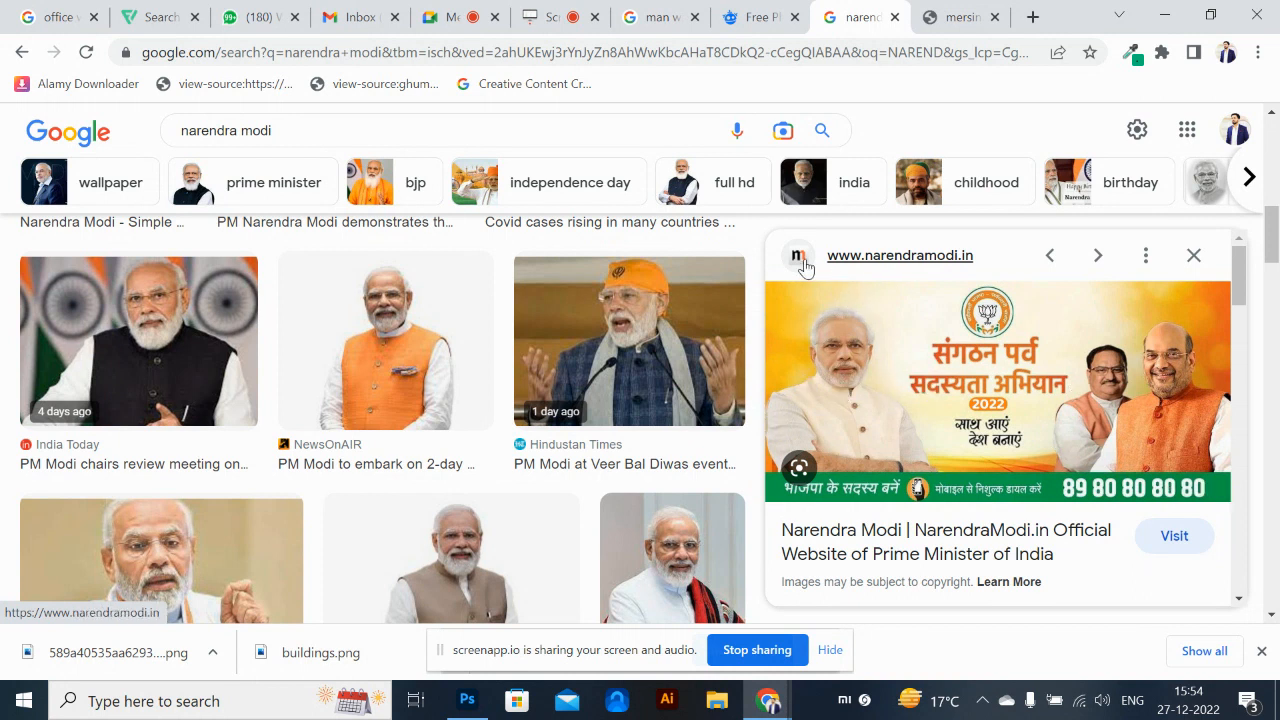
pyautogui.click(1193, 255)
pyautogui.scroll(-1, 755, 399)
pyautogui.scroll(-3, 755, 399)
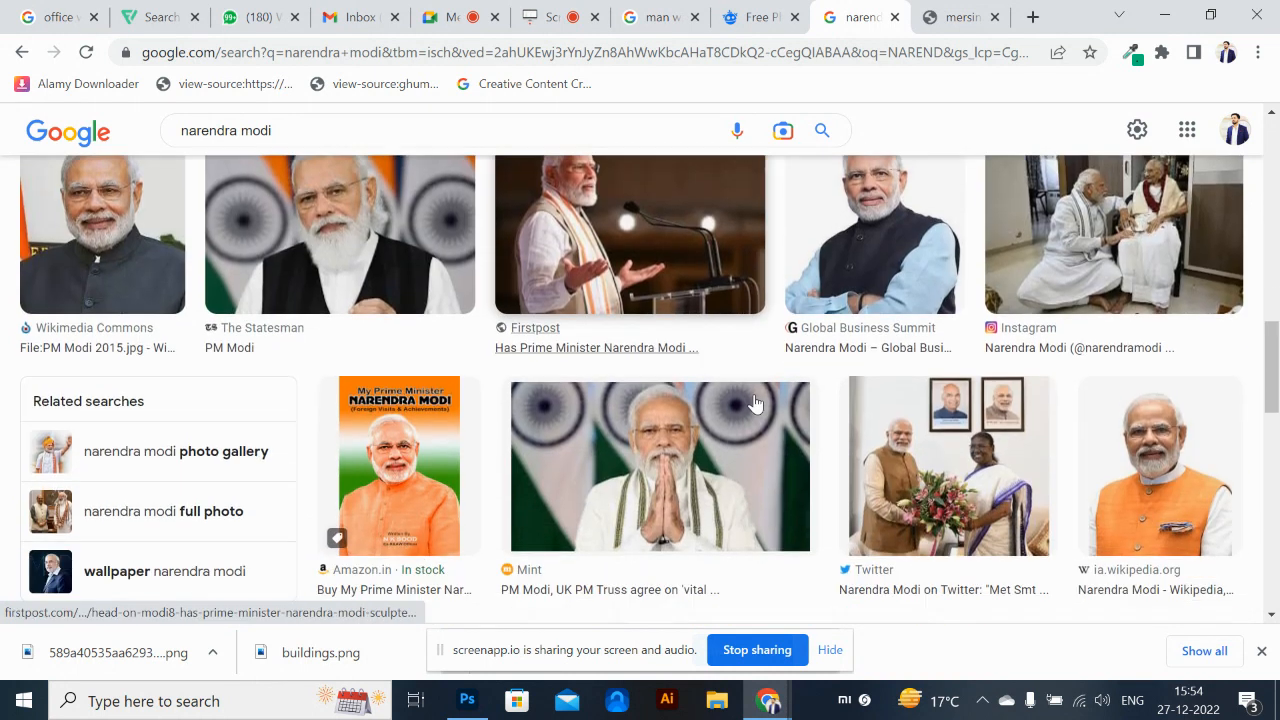
pyautogui.scroll(-1, 700, 370)
pyautogui.scroll(2, 668, 347)
pyautogui.click(668, 347)
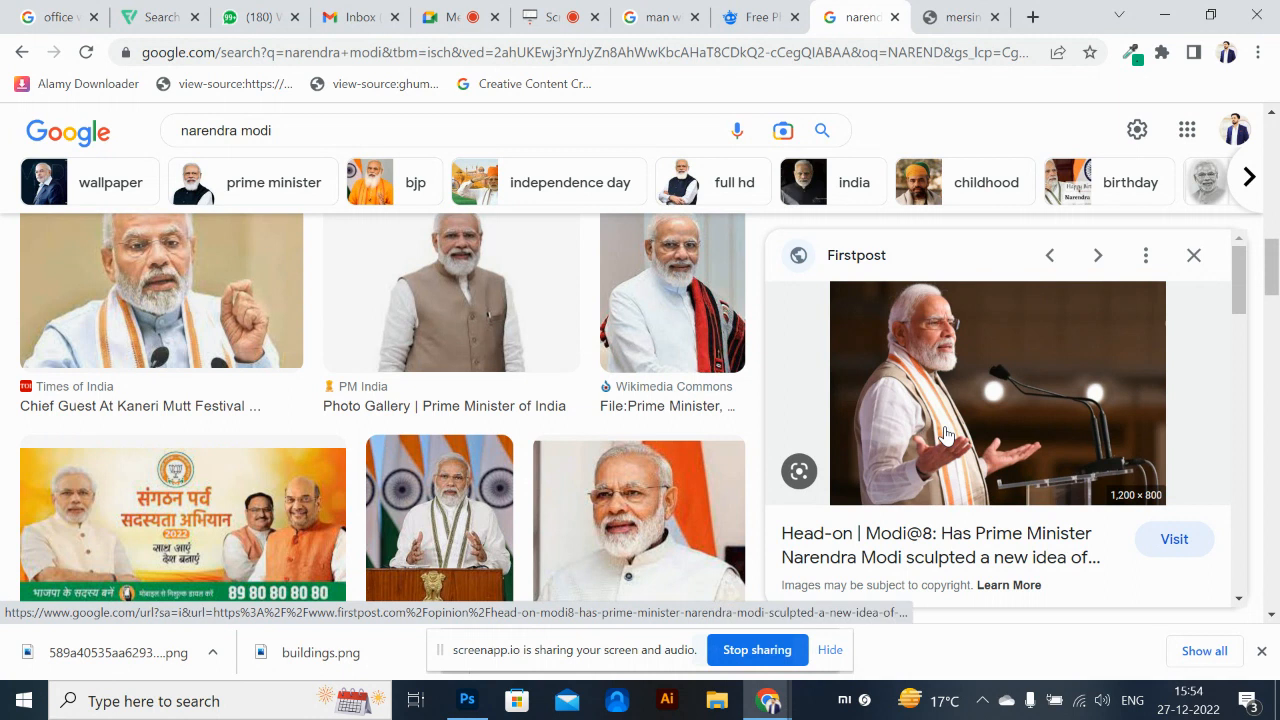
# Open the full-size podium photo in its own browser tab and copy the image
pyautogui.rightClick(945, 433)
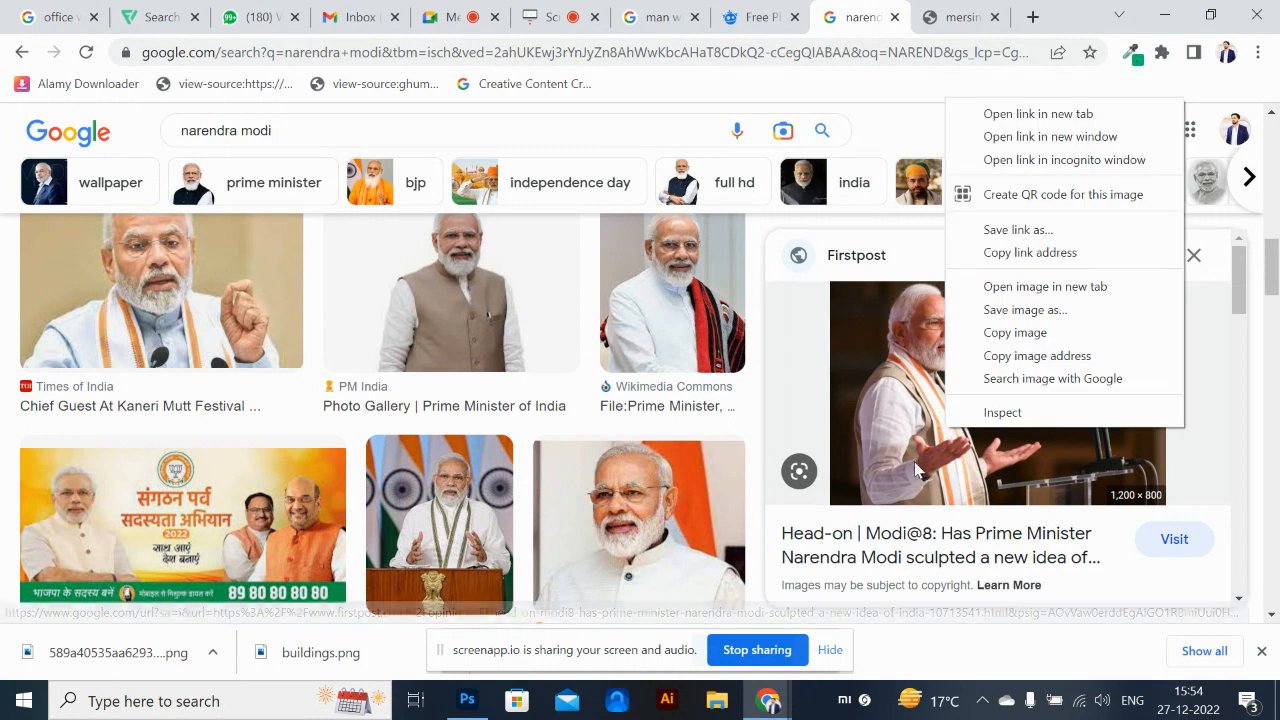
pyautogui.click(1050, 290)
pyautogui.click(961, 15)
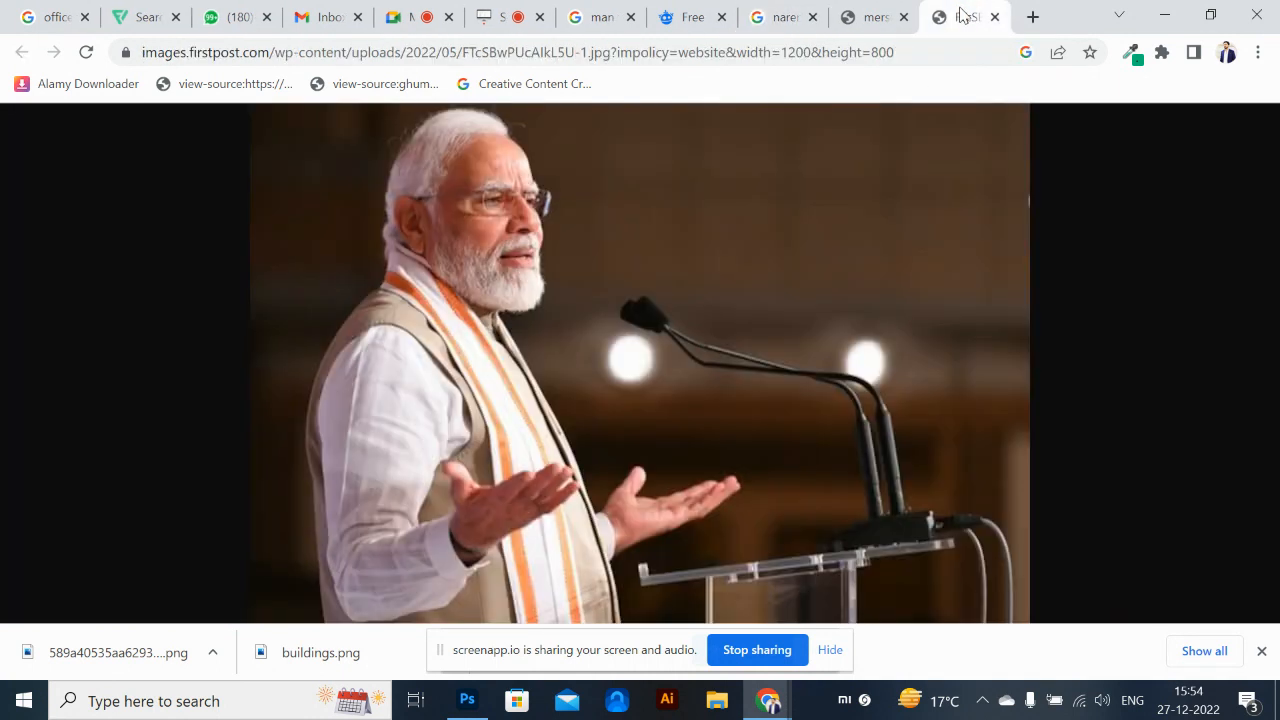
pyautogui.rightClick(537, 355)
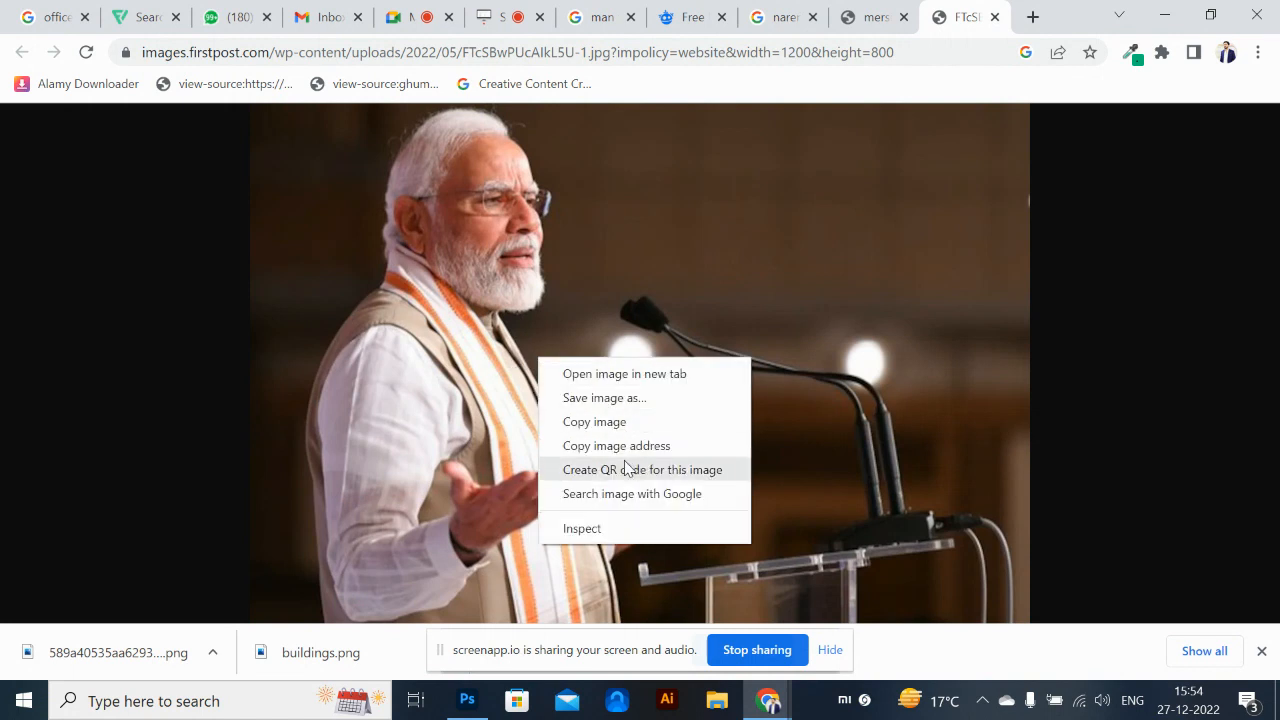
pyautogui.click(606, 423)
# Switch back to Photoshop, create a new 1200 x 800 px document and paste the copied photo into it
pyautogui.hotkey('alt', 'Tab')
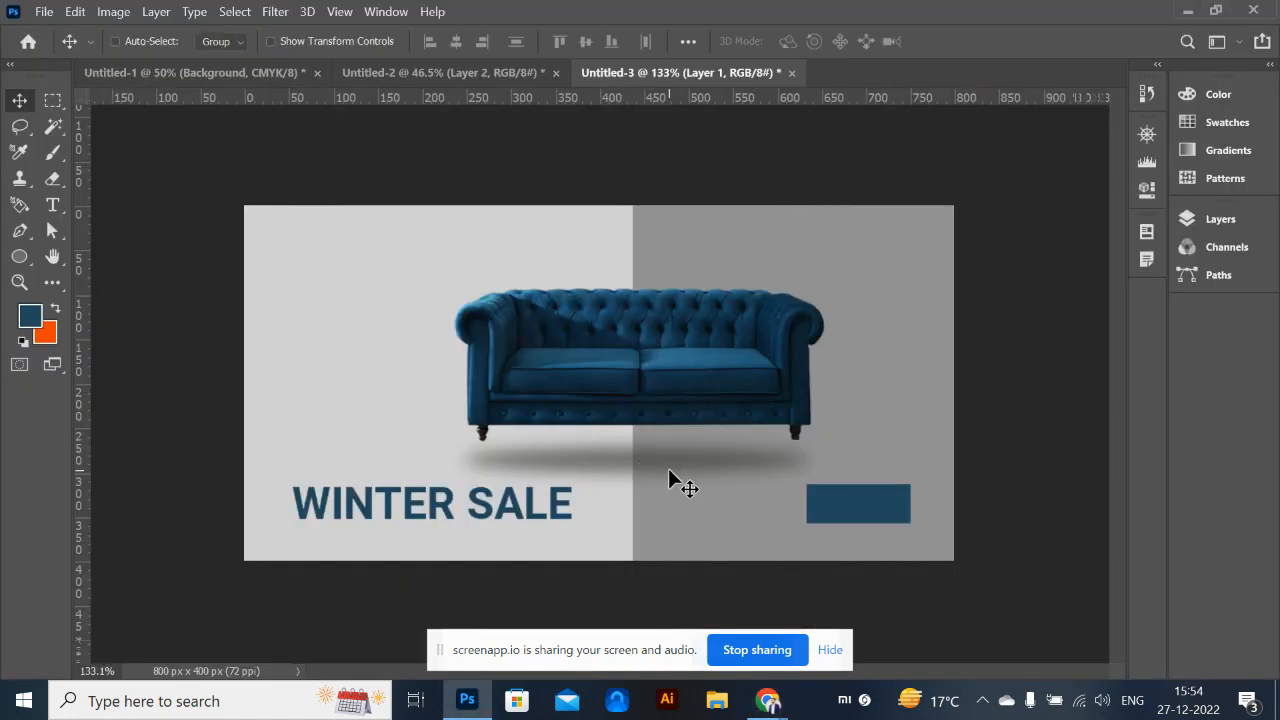
pyautogui.hotkey('ctrl', 'n')
pyautogui.click(1028, 641)
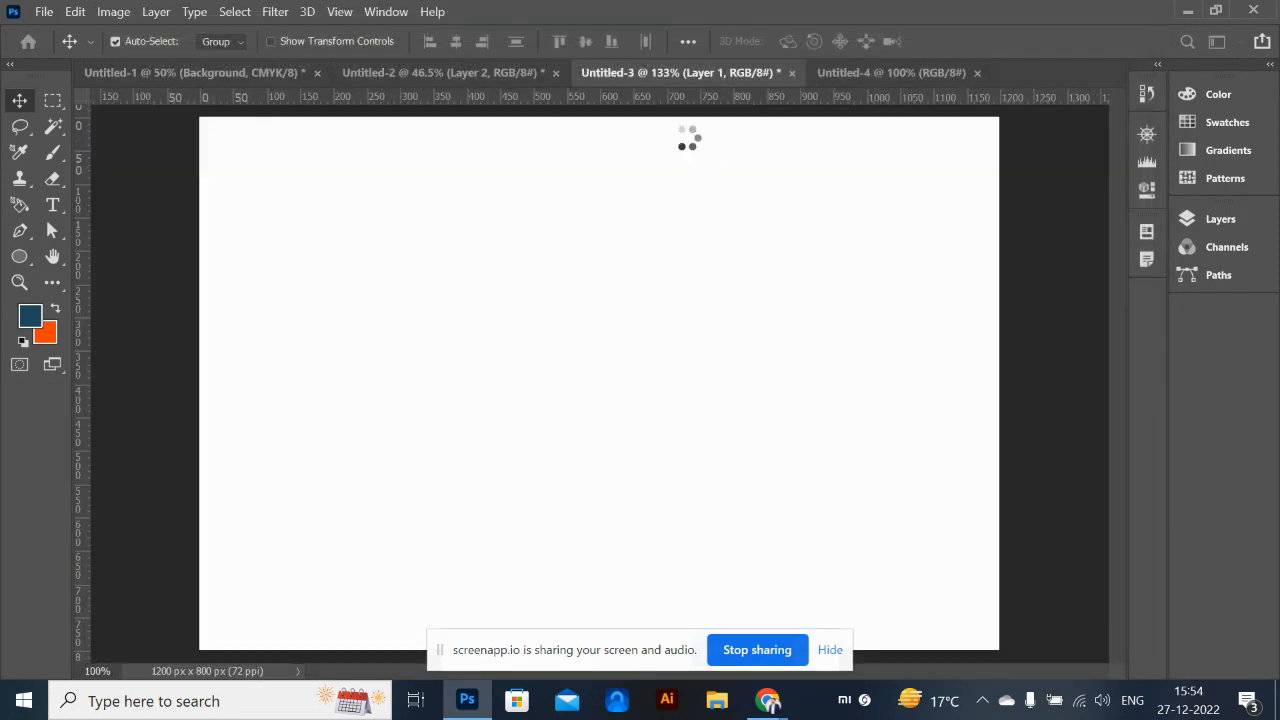
pyautogui.hotkey('ctrl', 'v')
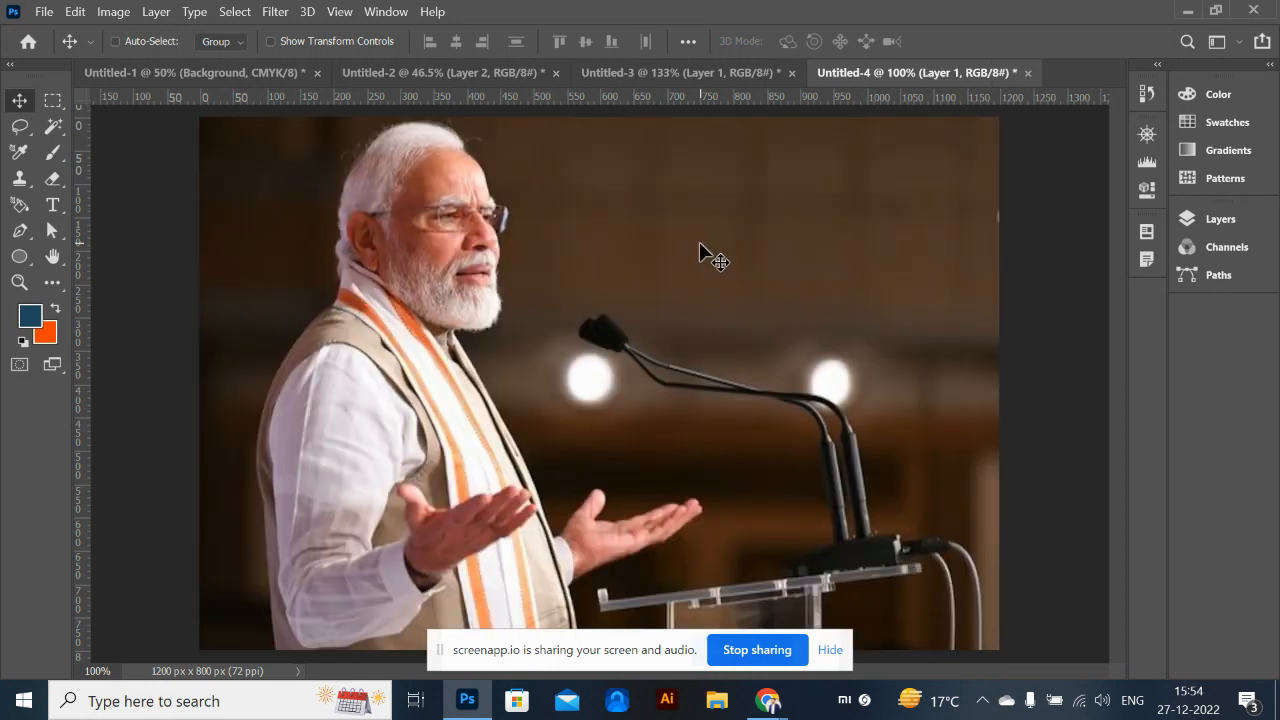
# Start a Pen tool path at the vest's lower front edge and curve it along the vest up to the far sleeve's cuff
pyautogui.scroll(-3, 680, 300)
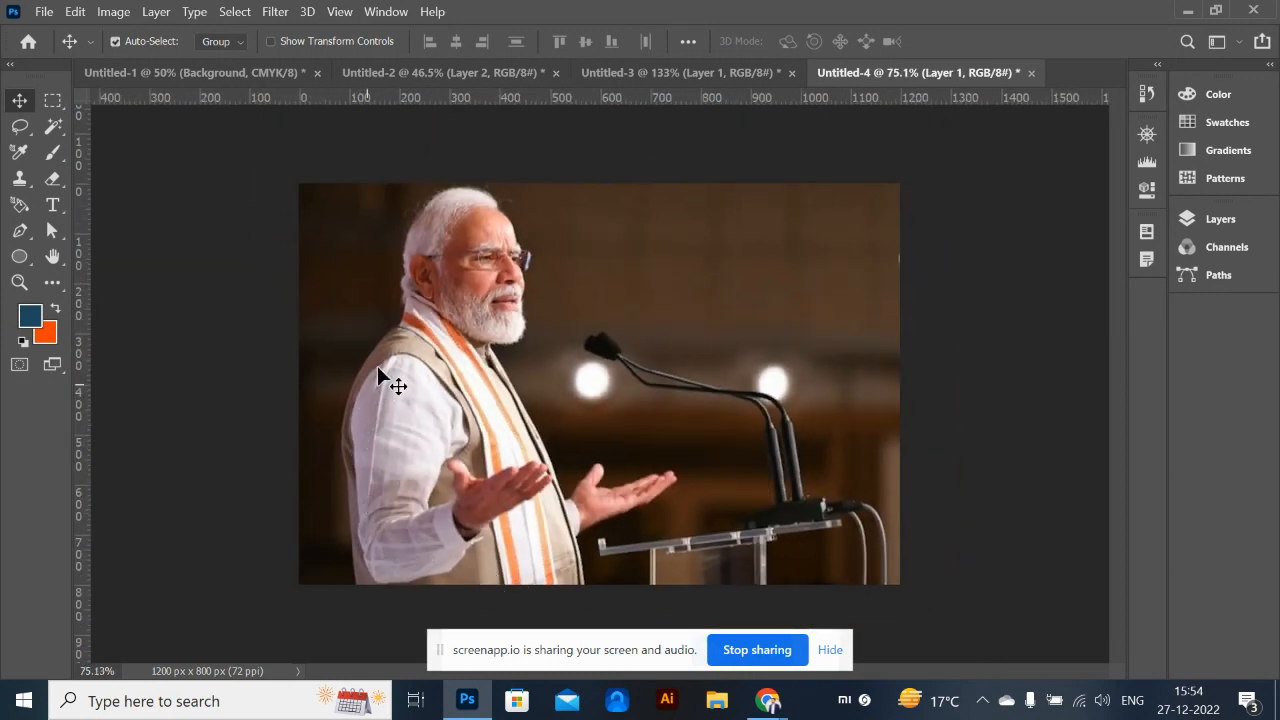
pyautogui.press('p')
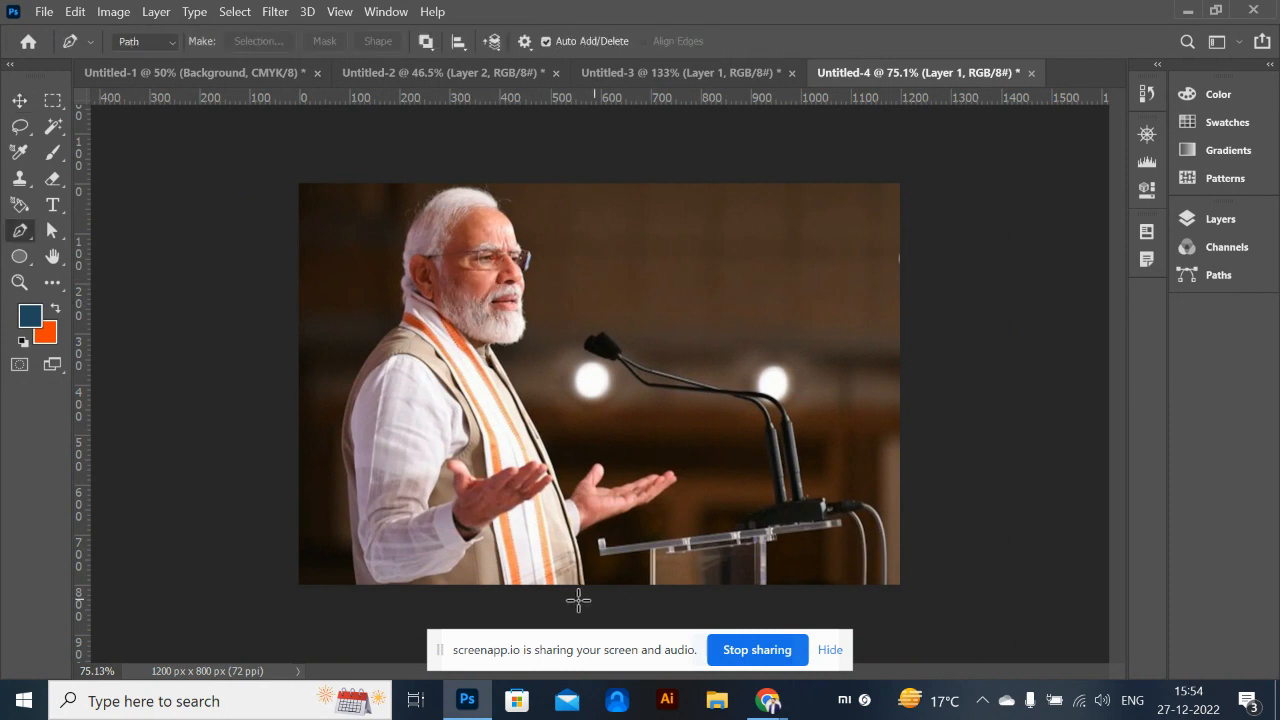
pyautogui.scroll(6, 583, 594)
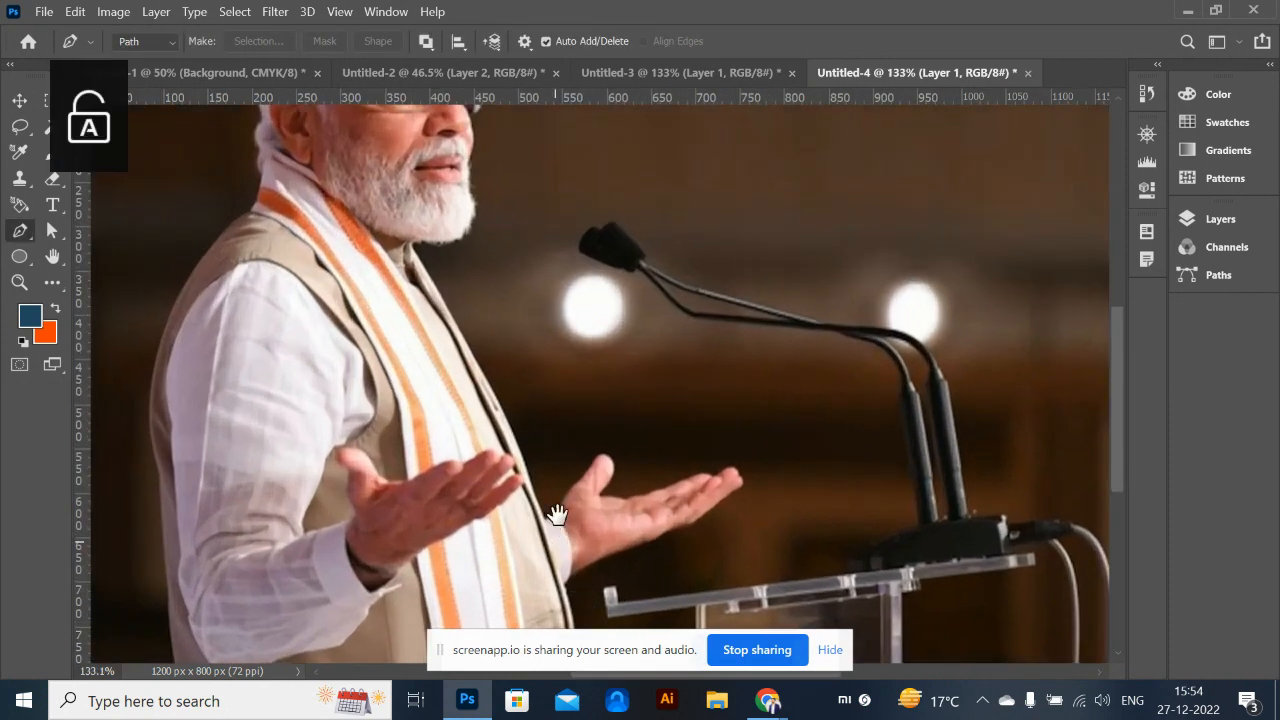
pyautogui.moveTo(557, 516); pyautogui.dragTo(560, 373)
pyautogui.scroll(3, 585, 480)
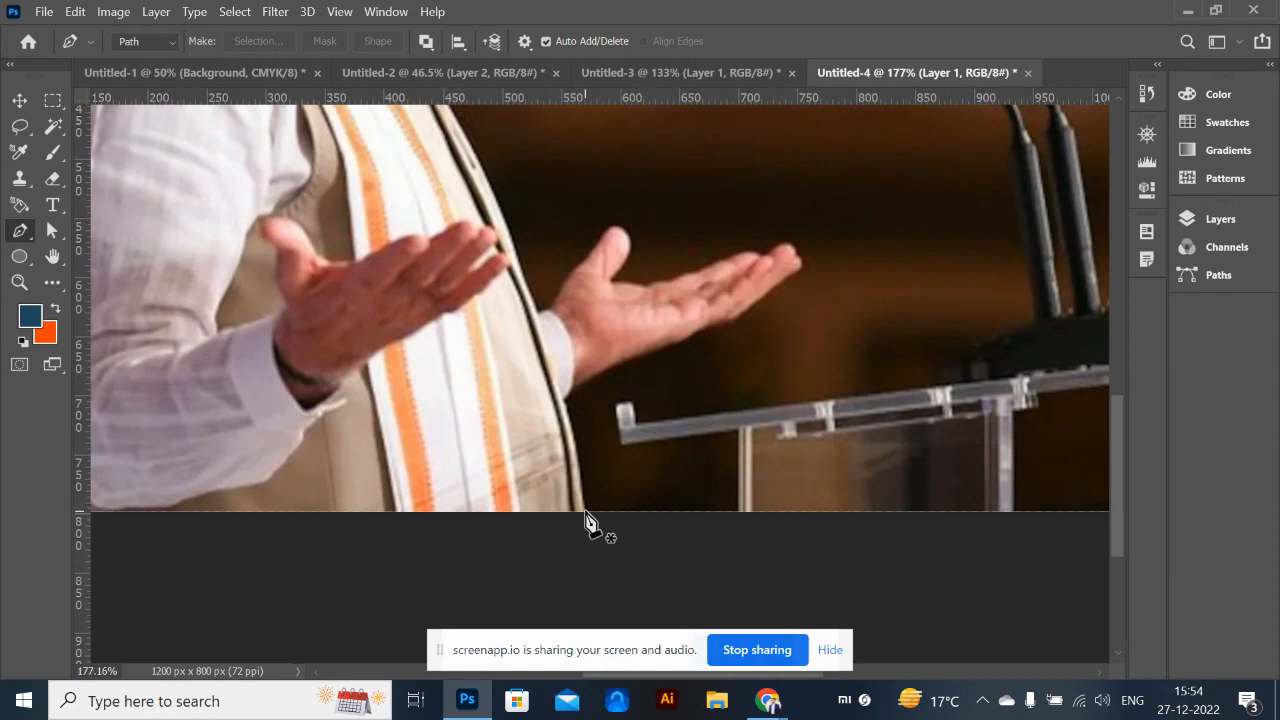
pyautogui.scroll(12, 580, 512)
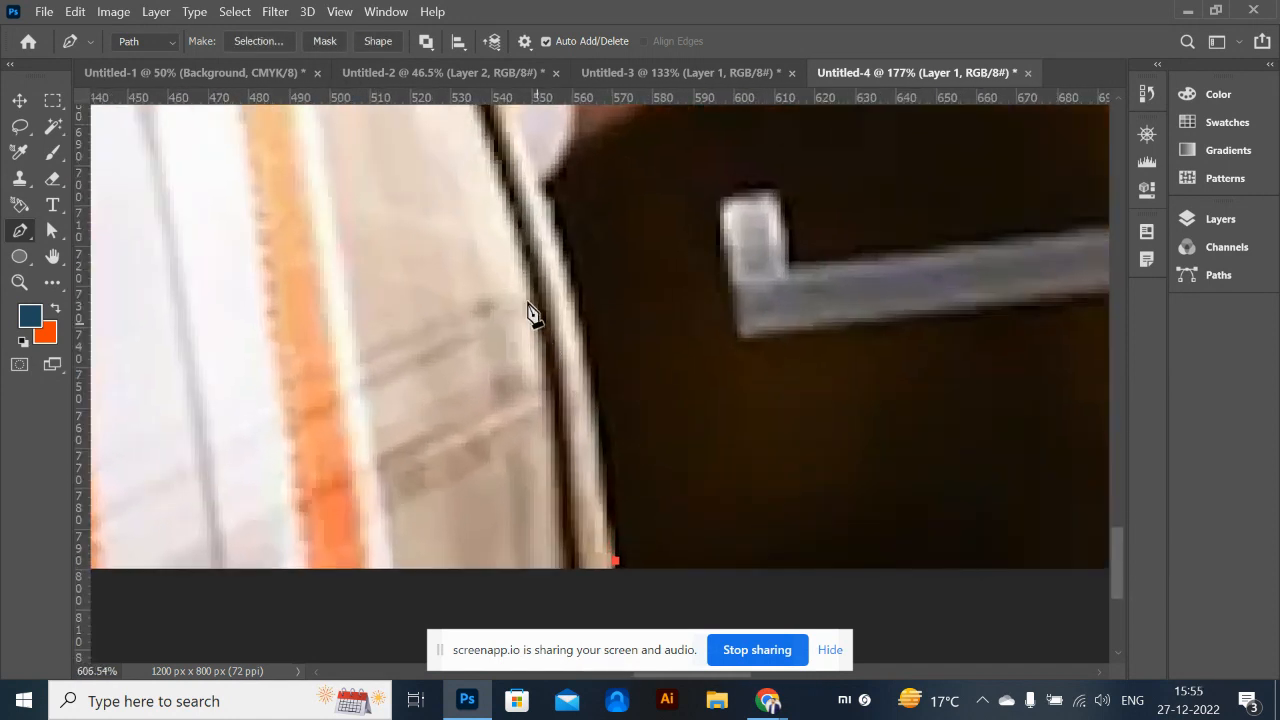
pyautogui.click(541, 192)
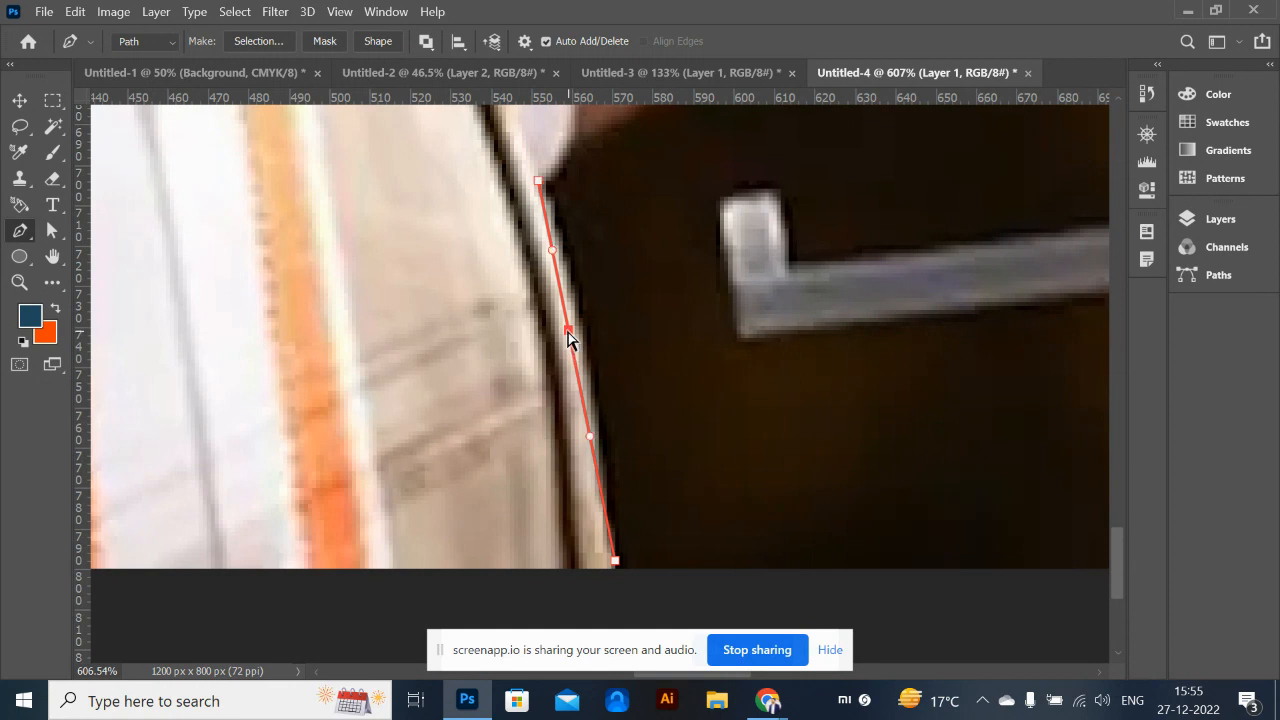
pyautogui.moveTo(568, 338); pyautogui.dragTo(577, 331)
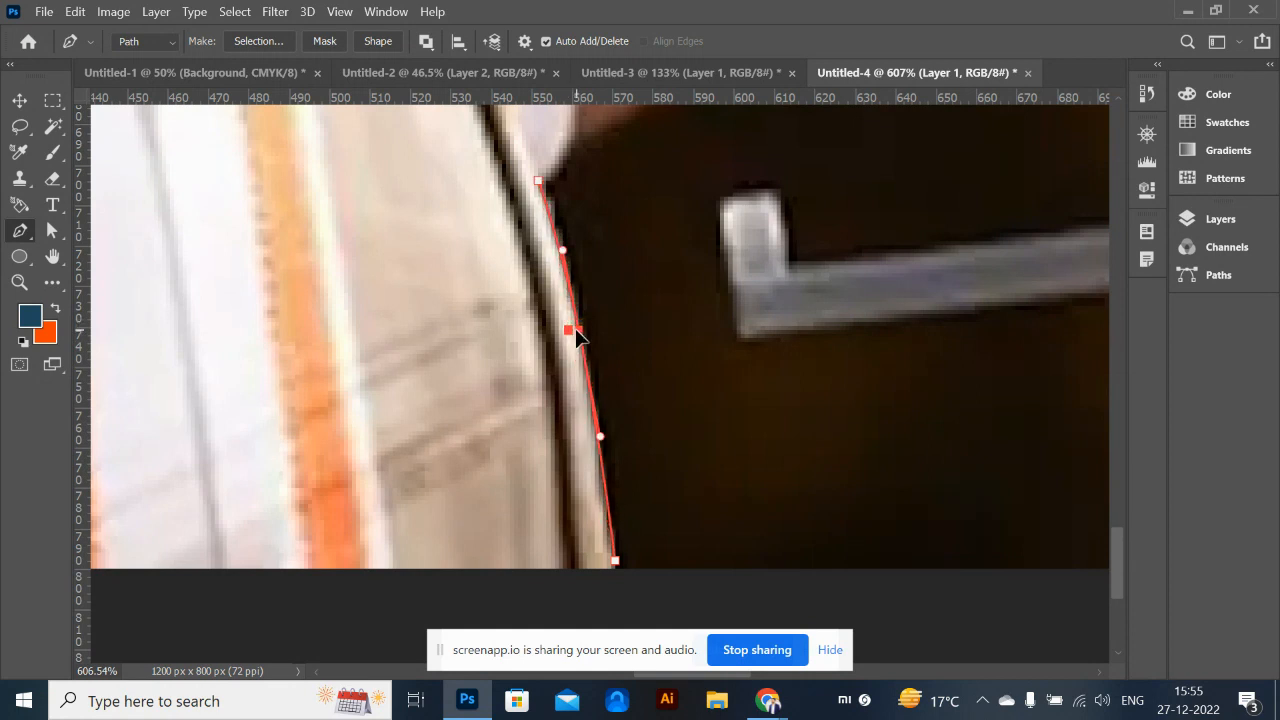
# Extend the path around the far cuff's lower corner and along the underside of the outstretched palm to the little finger's base
pyautogui.click(576, 141)
pyautogui.moveTo(607, 213); pyautogui.dragTo(494, 477)
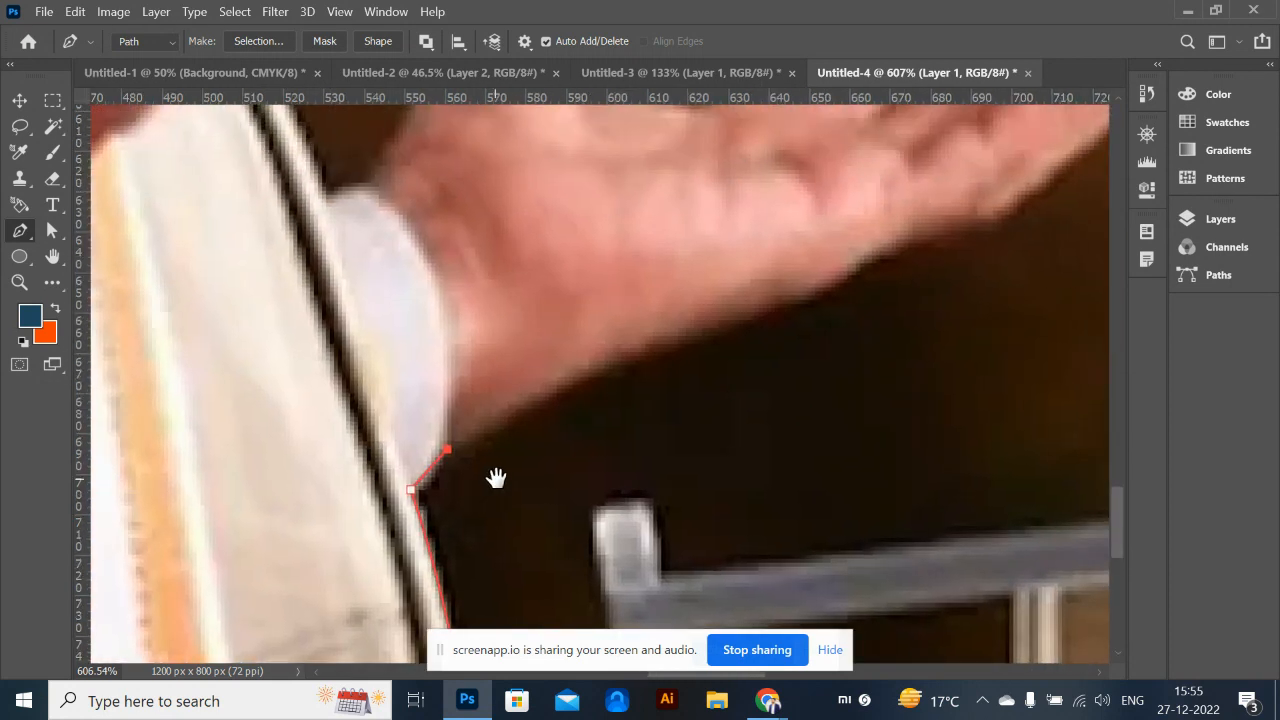
pyautogui.moveTo(645, 353); pyautogui.dragTo(693, 337)
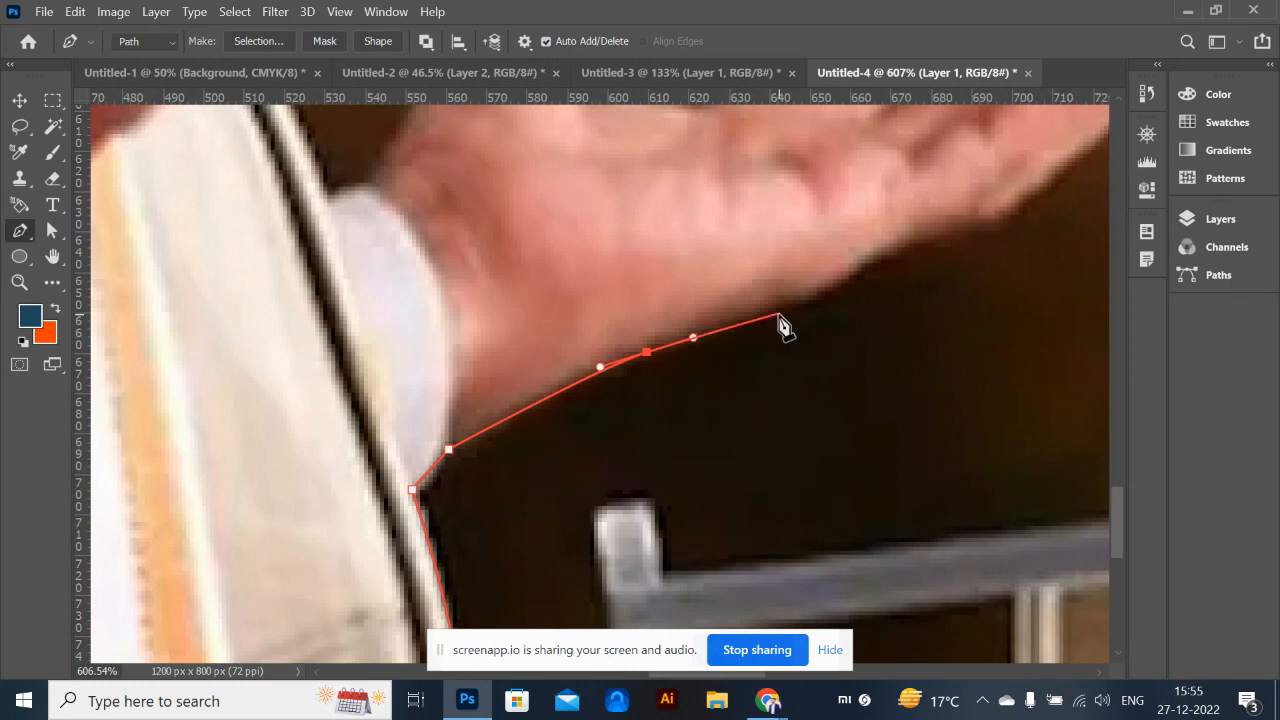
pyautogui.click(784, 308)
pyautogui.moveTo(890, 246); pyautogui.dragTo(909, 225)
pyautogui.keyDown('alt'); pyautogui.click(891, 248); pyautogui.keyUp('alt')
pyautogui.click(958, 238)
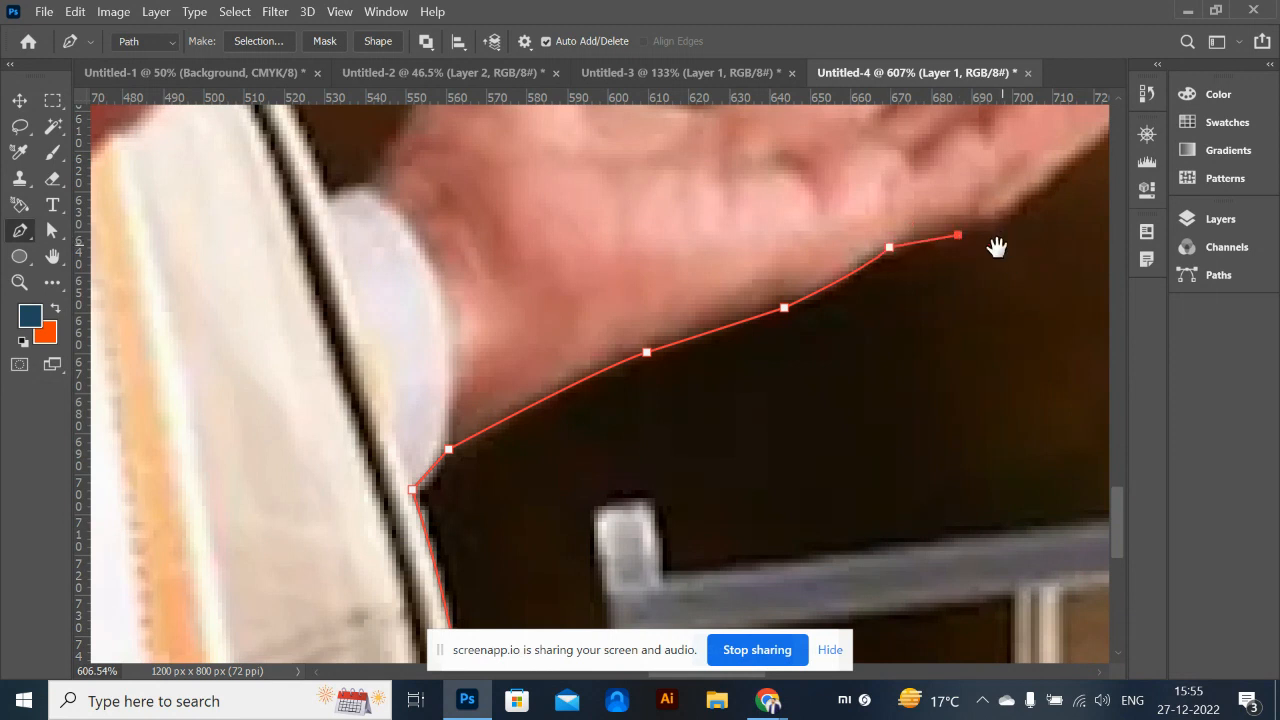
# Continue the path along the little finger's lower edge and curve it around the outermost fingertips of the outstretched hand
pyautogui.moveTo(997, 249); pyautogui.dragTo(877, 343)
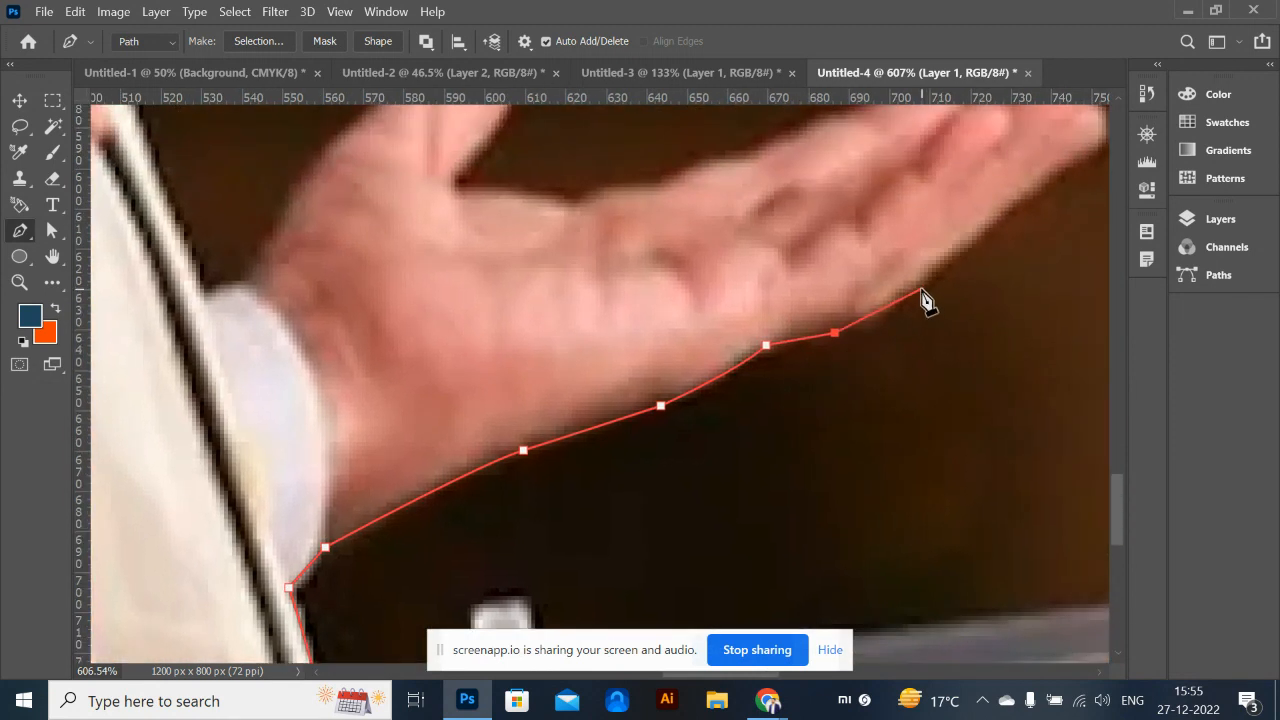
pyautogui.moveTo(907, 301); pyautogui.dragTo(928, 280)
pyautogui.click(1013, 212)
pyautogui.moveTo(1000, 246); pyautogui.dragTo(960, 302)
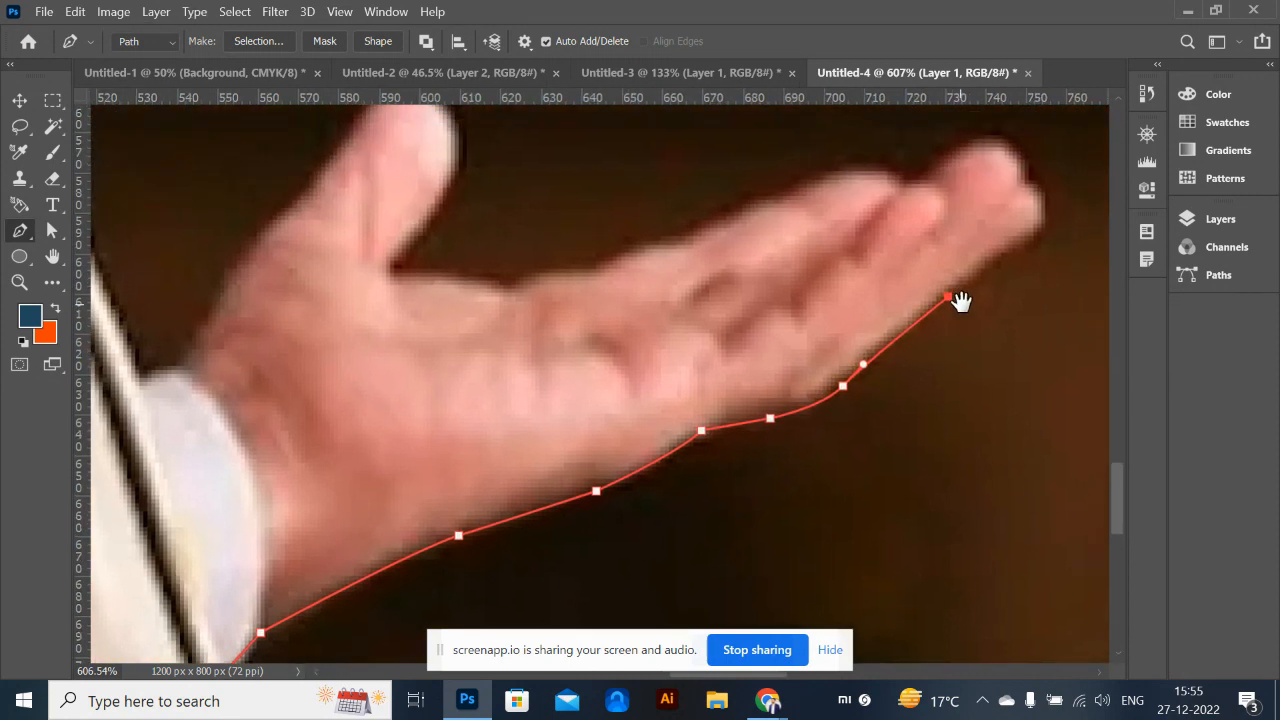
pyautogui.click(1009, 244)
pyautogui.moveTo(981, 172); pyautogui.dragTo(969, 152)
pyautogui.moveTo(1021, 188); pyautogui.dragTo(906, 174)
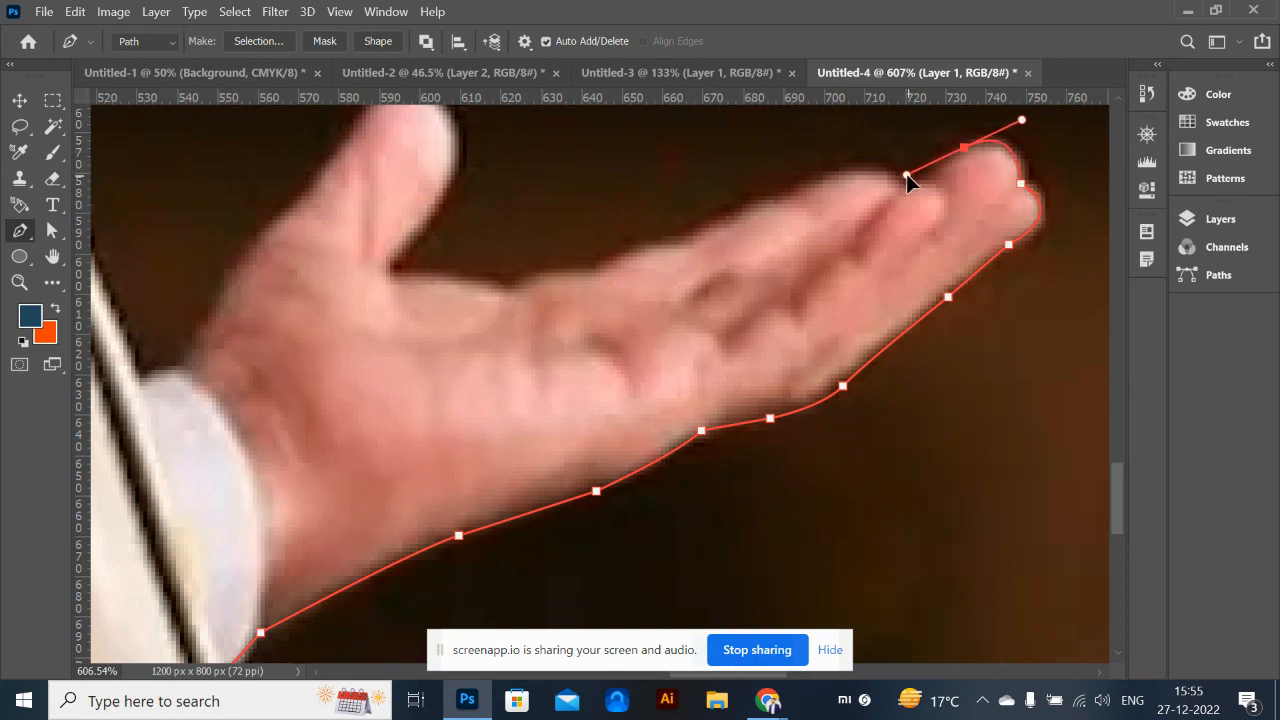
pyautogui.keyDown('alt'); pyautogui.click(963, 148); pyautogui.keyUp('alt')
# Trace the notch between the fingertips and curve the path over the next fingertip, readjusting its last anchor point
pyautogui.moveTo(920, 182); pyautogui.dragTo(927, 181)
pyautogui.moveTo(907, 200); pyautogui.dragTo(888, 157)
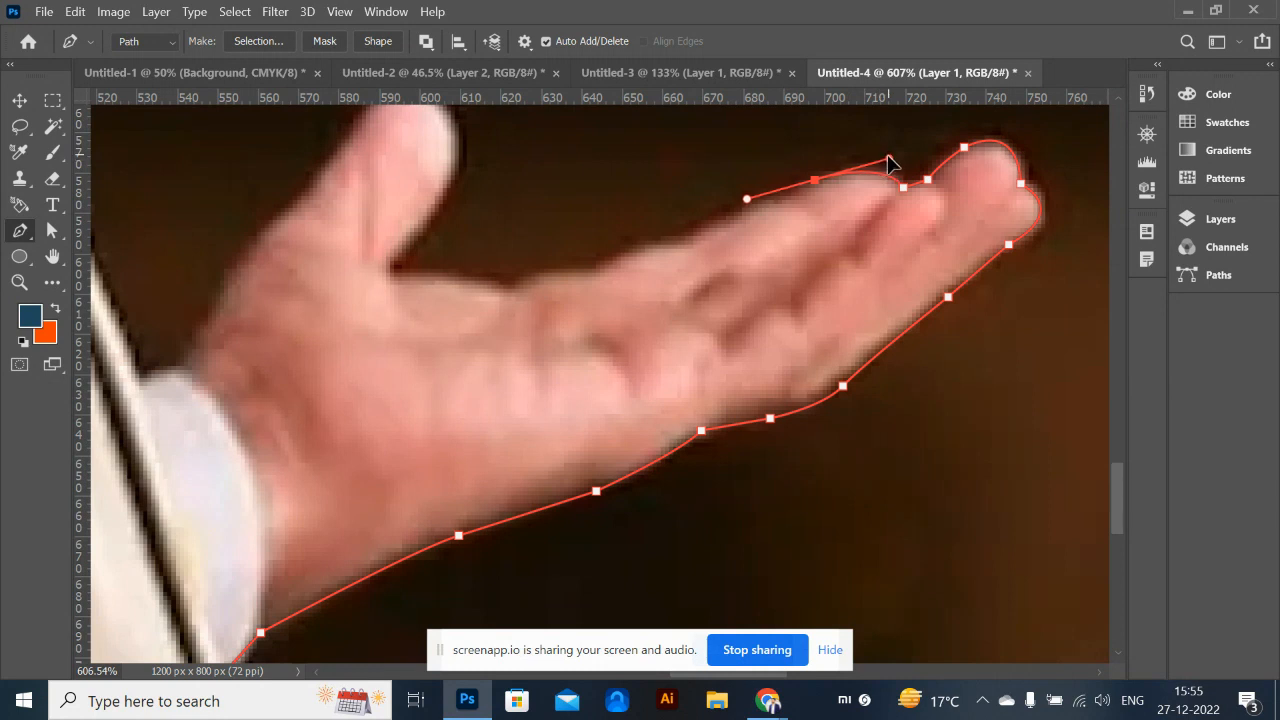
pyautogui.click(815, 181)
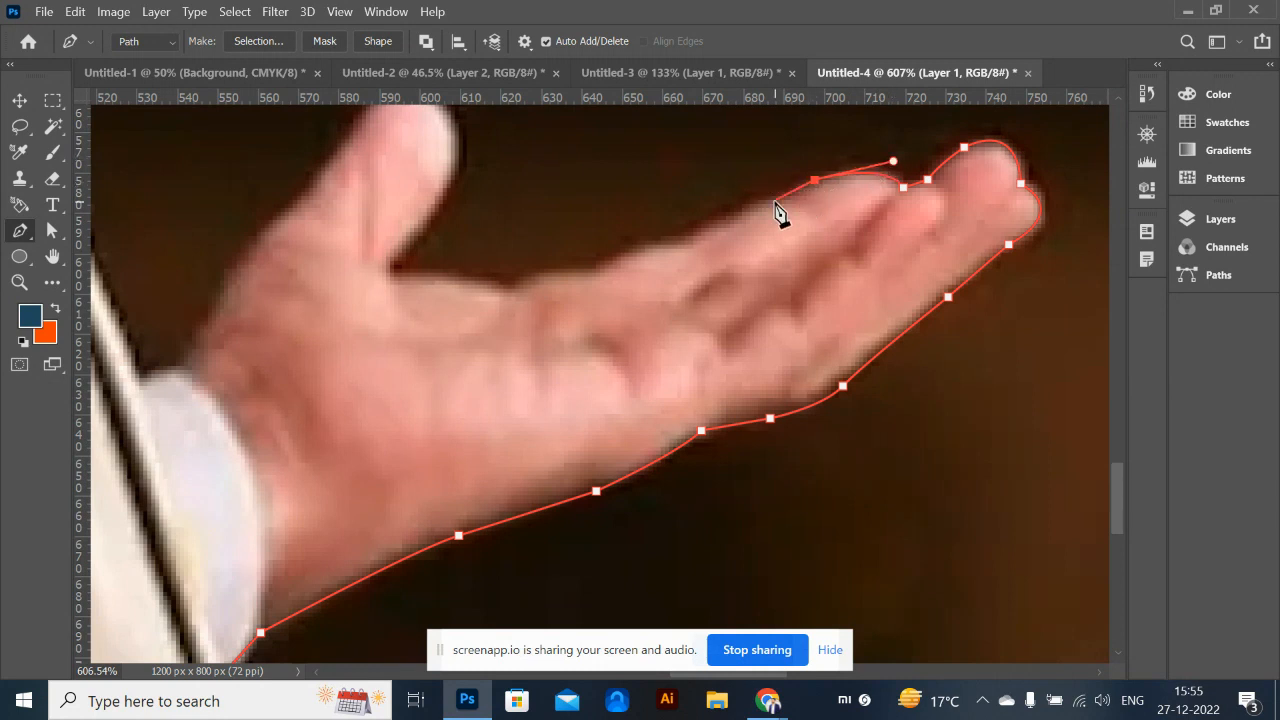
pyautogui.press('Escape')
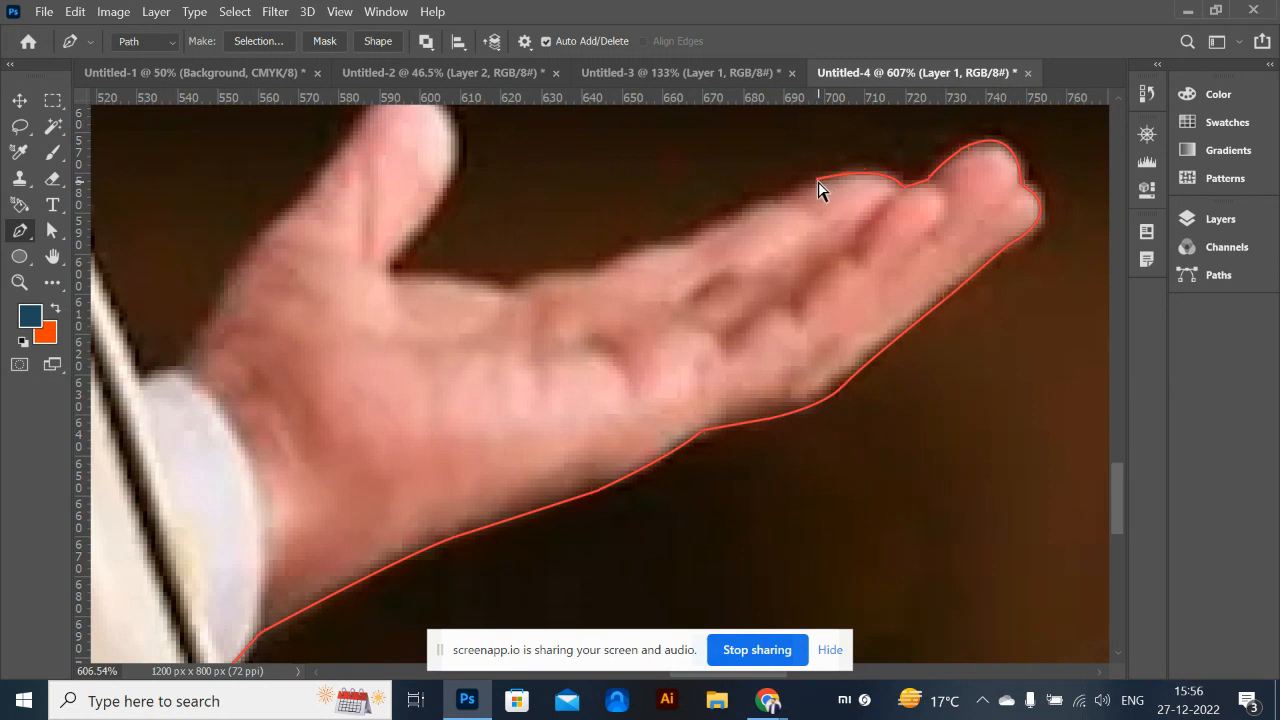
pyautogui.click(815, 182)
pyautogui.moveTo(813, 183); pyautogui.dragTo(816, 181)
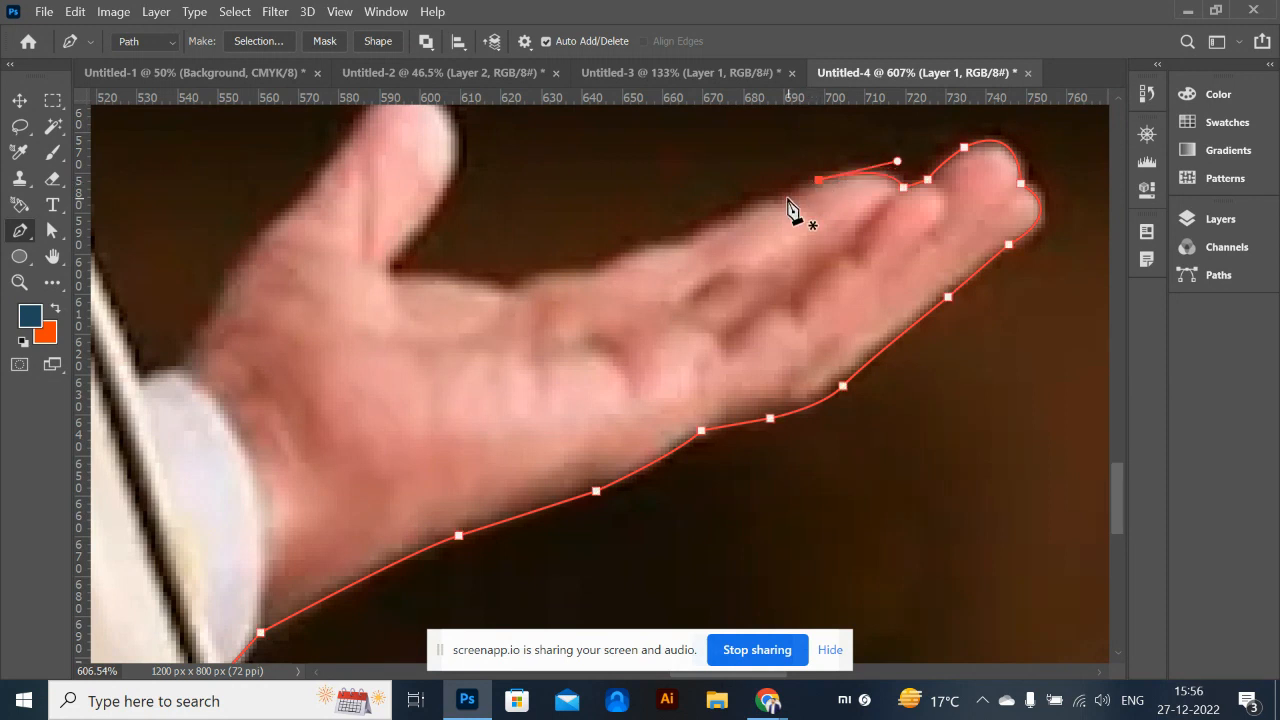
pyautogui.press('Escape')
pyautogui.keyDown('ctrl'); pyautogui.click(813, 194); pyautogui.keyUp('ctrl')
# Trace the path along the upper edge of the fingers and down to the top of the palm
pyautogui.click(786, 196)
pyautogui.click(762, 205)
pyautogui.click(713, 233)
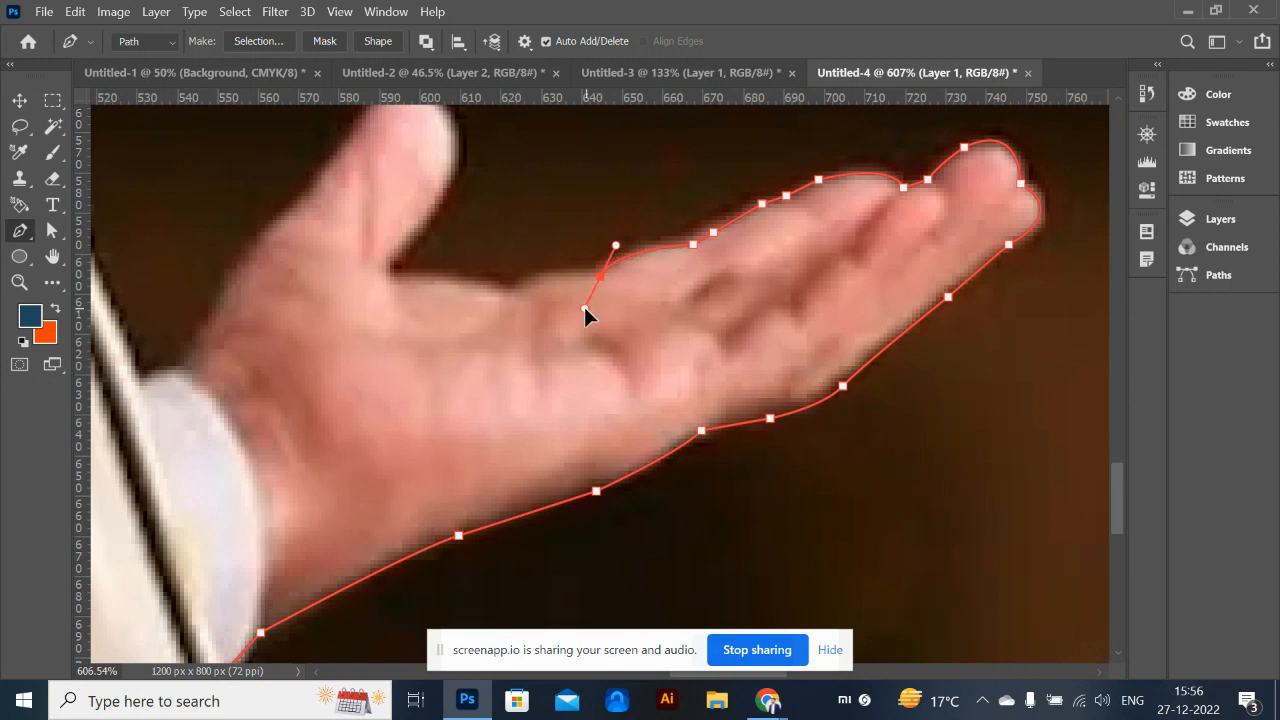
pyautogui.keyDown('alt'); pyautogui.click(601, 275); pyautogui.keyUp('alt')
pyautogui.moveTo(602, 266); pyautogui.dragTo(602, 270)
pyautogui.moveTo(511, 291); pyautogui.dragTo(735, 442)
pyautogui.click(512, 291)
# Carry the path into the crook between palm and thumb and curve it around the thumb's tip
pyautogui.click(706, 399)
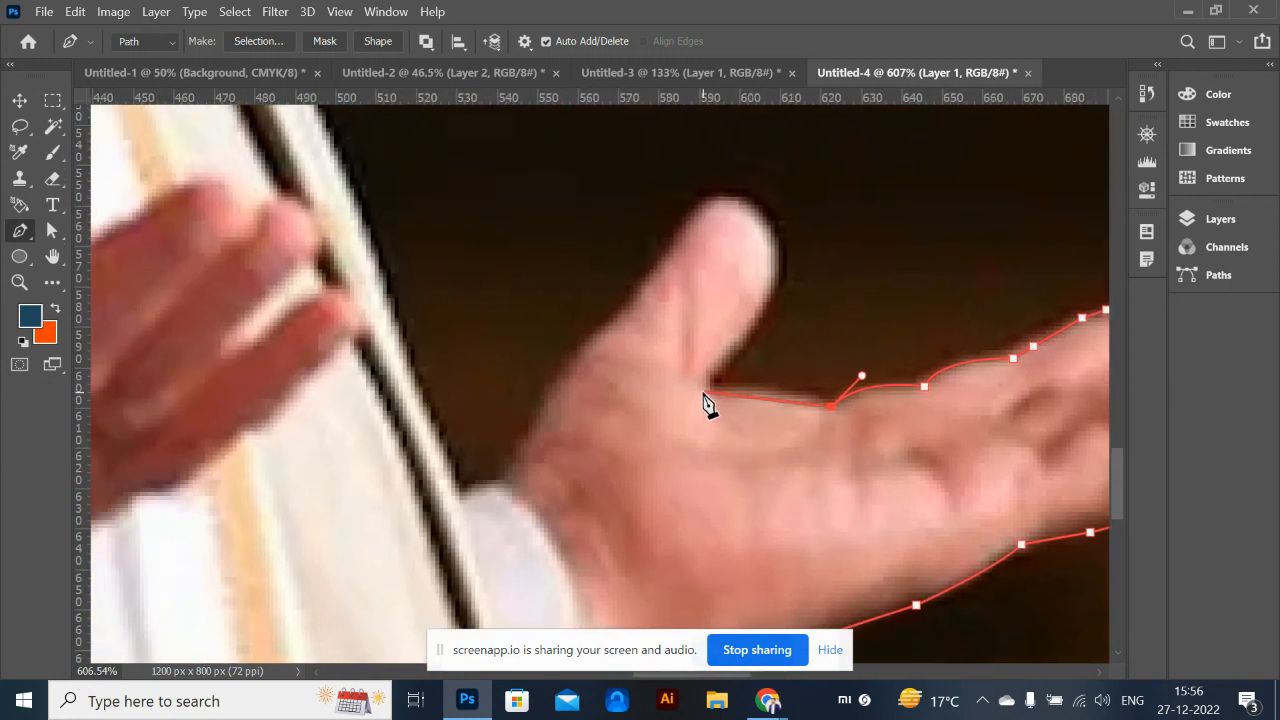
pyautogui.moveTo(678, 400); pyautogui.dragTo(650, 412)
pyautogui.moveTo(757, 294); pyautogui.dragTo(771, 366)
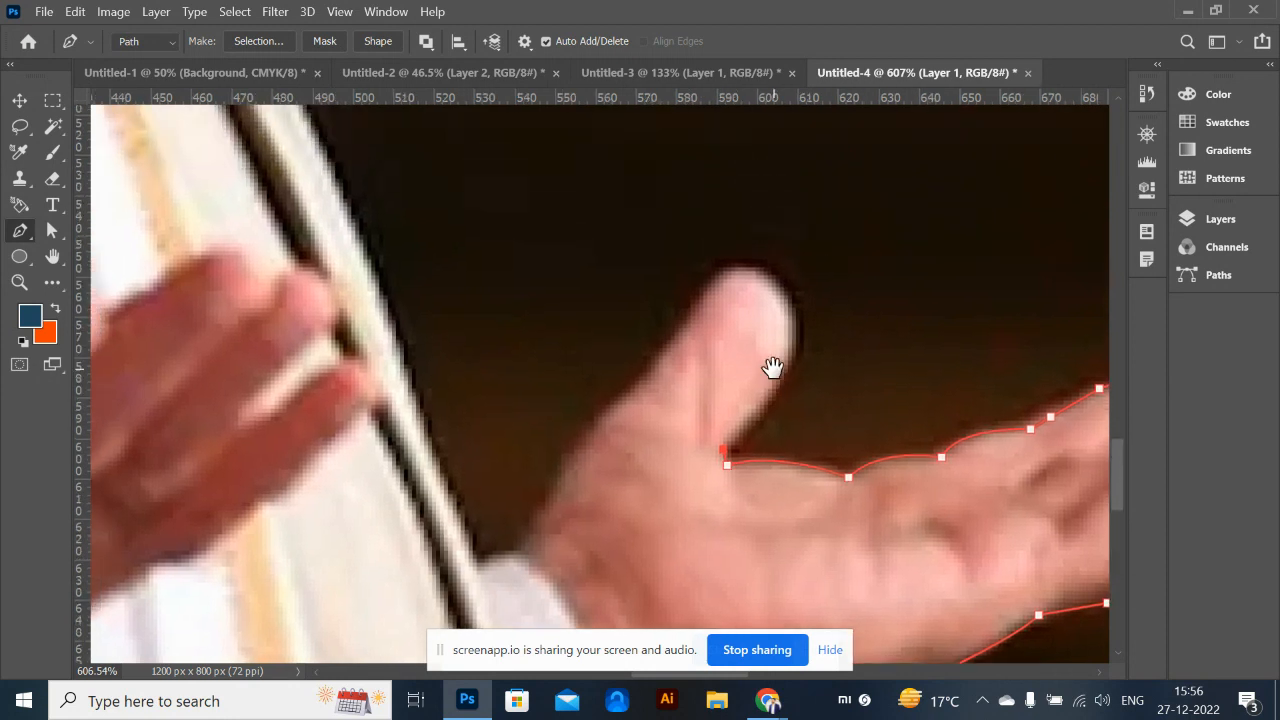
pyautogui.moveTo(762, 270); pyautogui.dragTo(679, 221)
pyautogui.keyDown('alt'); pyautogui.click(764, 272); pyautogui.keyUp('alt')
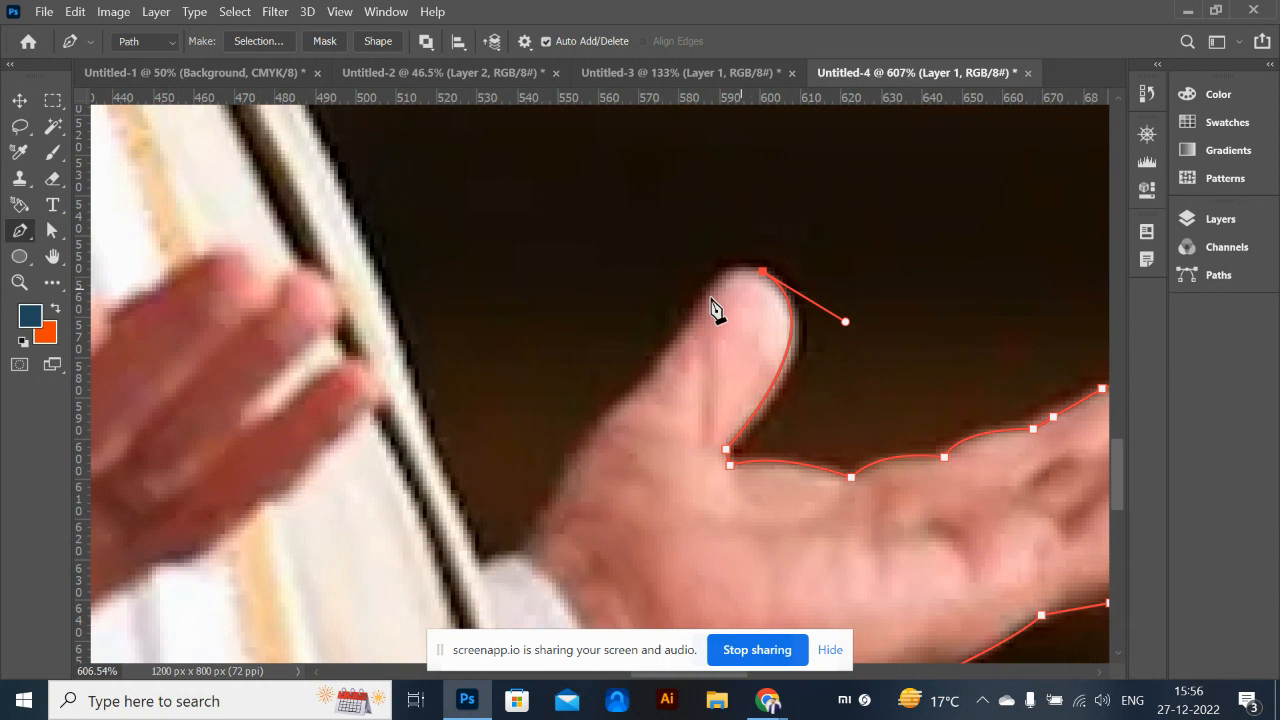
pyautogui.moveTo(684, 324); pyautogui.dragTo(642, 397)
pyautogui.keyDown('alt'); pyautogui.click(685, 325); pyautogui.keyUp('alt')
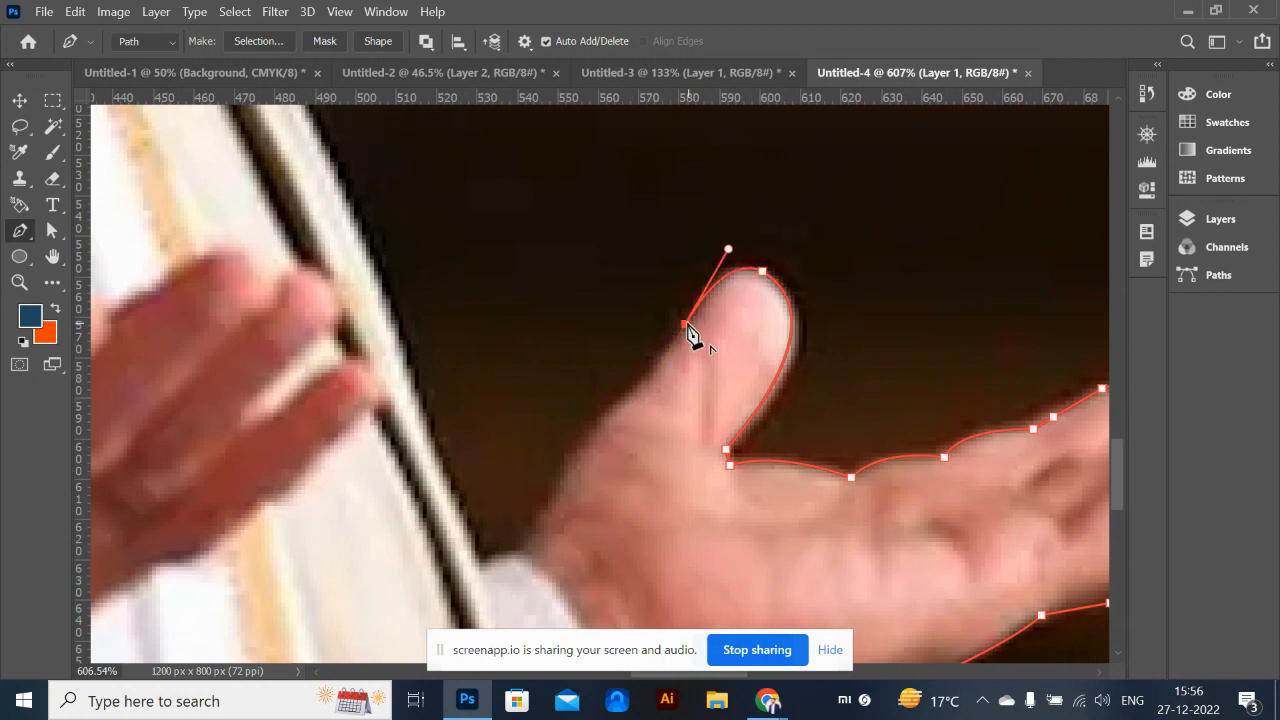
# Trace the back of the thumb down over the wrist to the top of the far sleeve's cuff
pyautogui.click(637, 388)
pyautogui.click(600, 421)
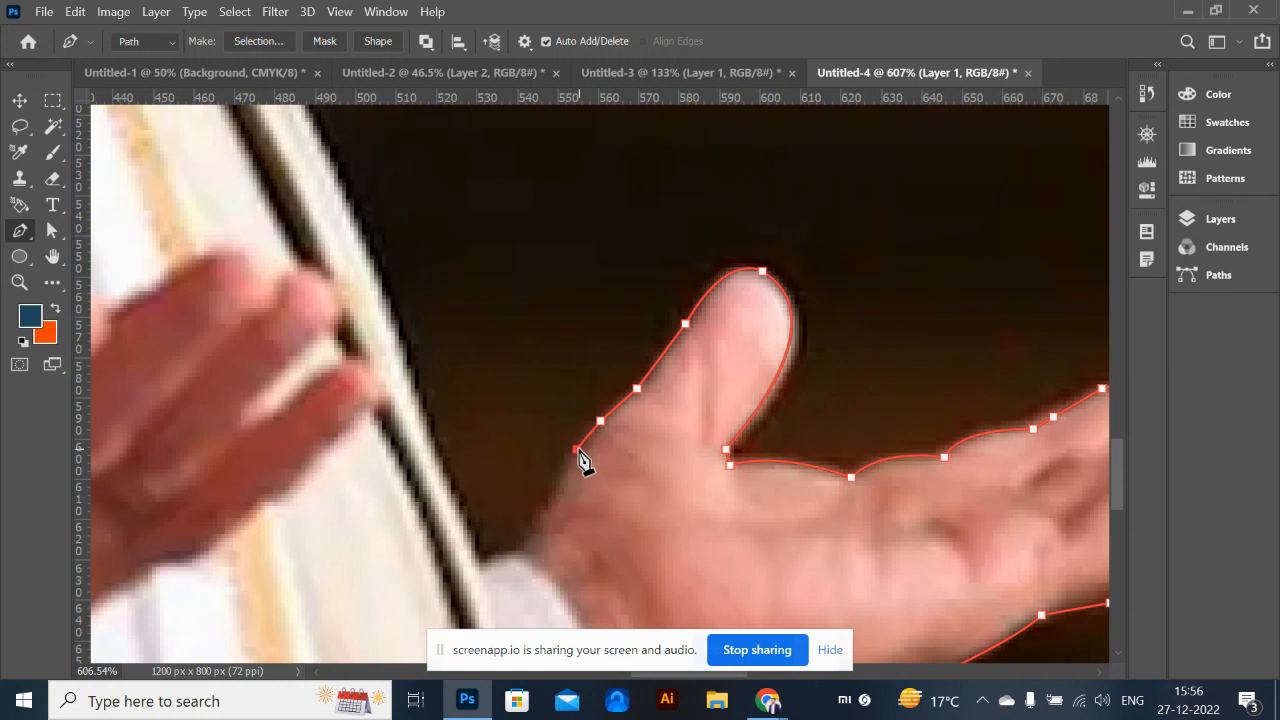
pyautogui.click(511, 554)
# Trace the path from the cuff up the vest's front edge to the collar beneath the beard
pyautogui.scroll(-5, 487, 574)
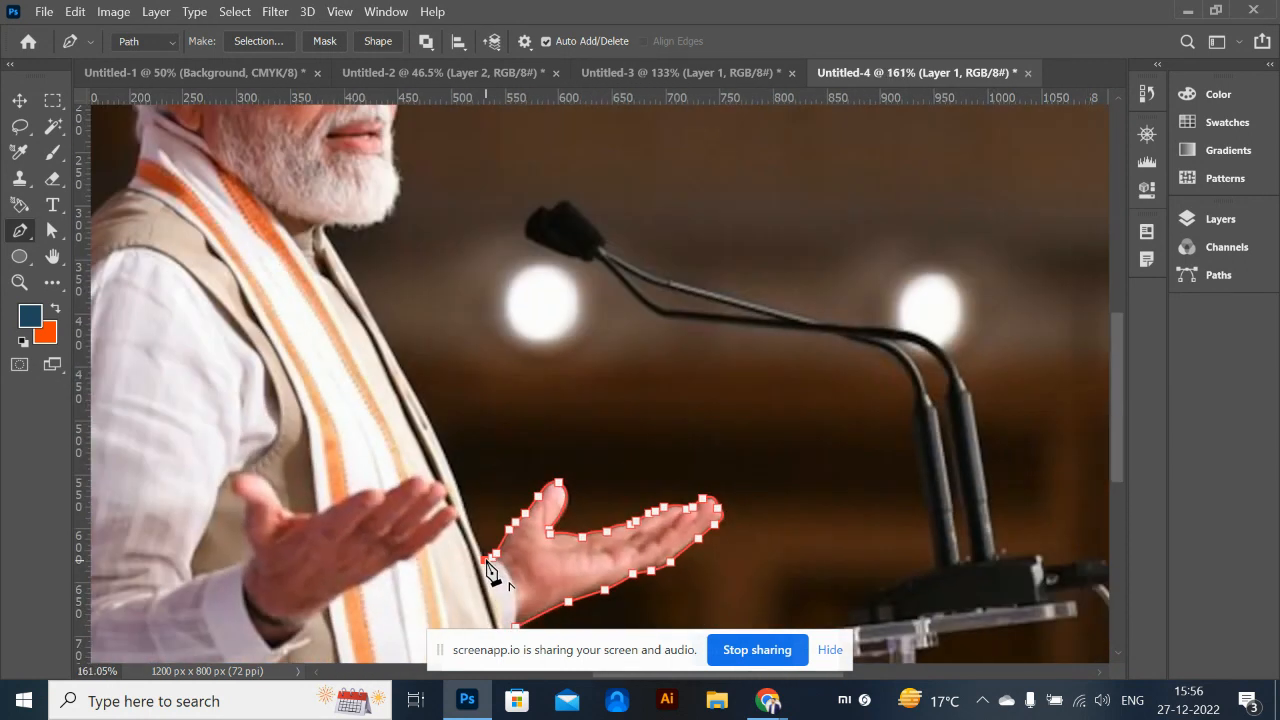
pyautogui.moveTo(474, 523); pyautogui.dragTo(606, 451)
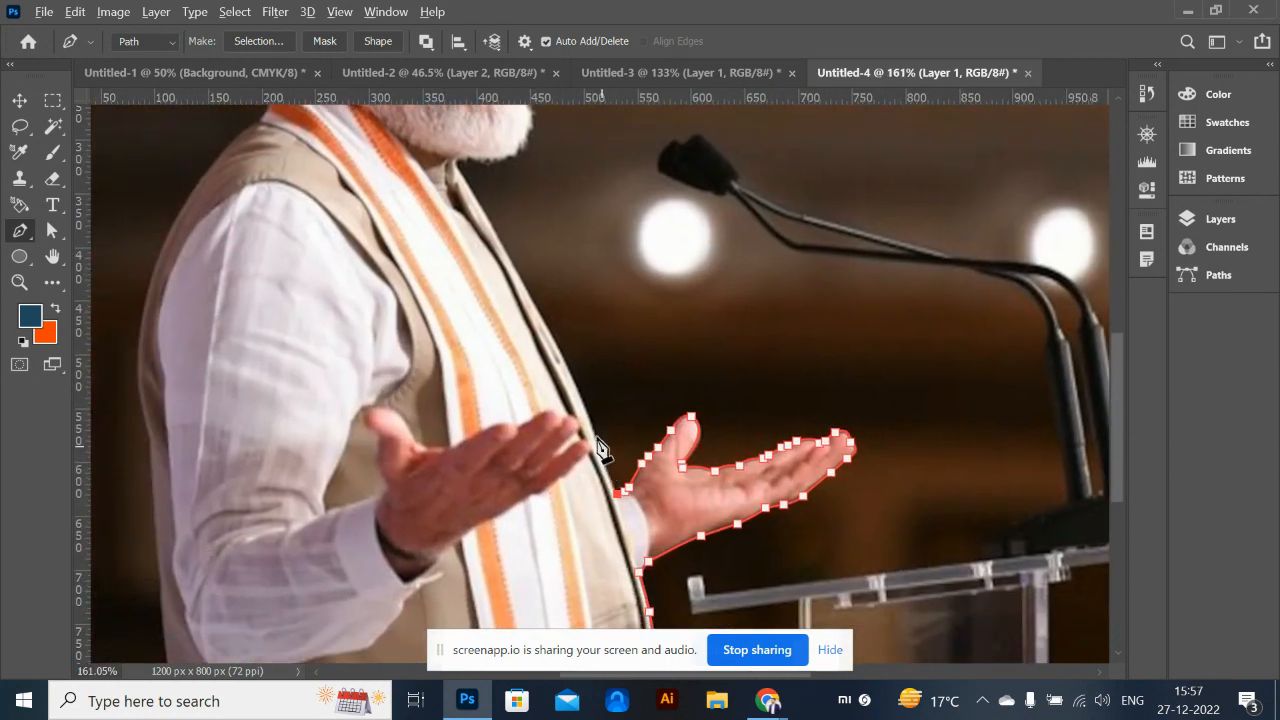
pyautogui.scroll(1, 600, 450)
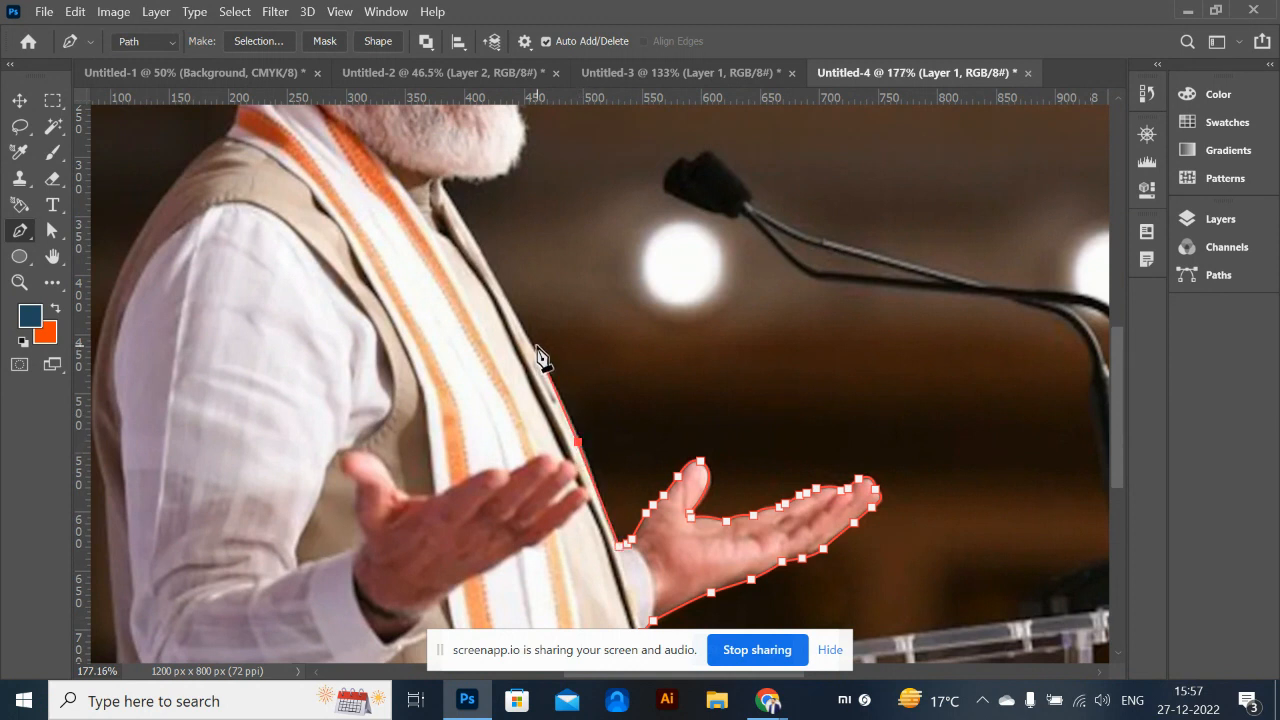
pyautogui.scroll(5, 540, 353)
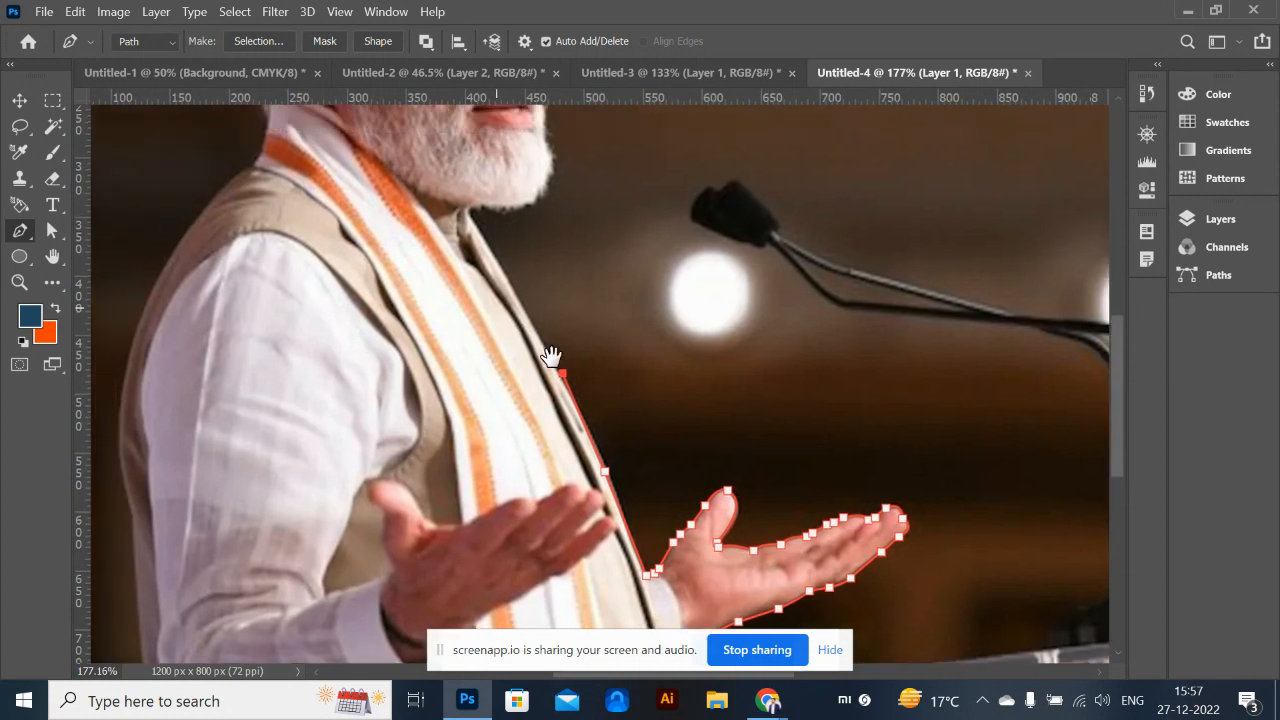
pyautogui.scroll(1, 620, 405)
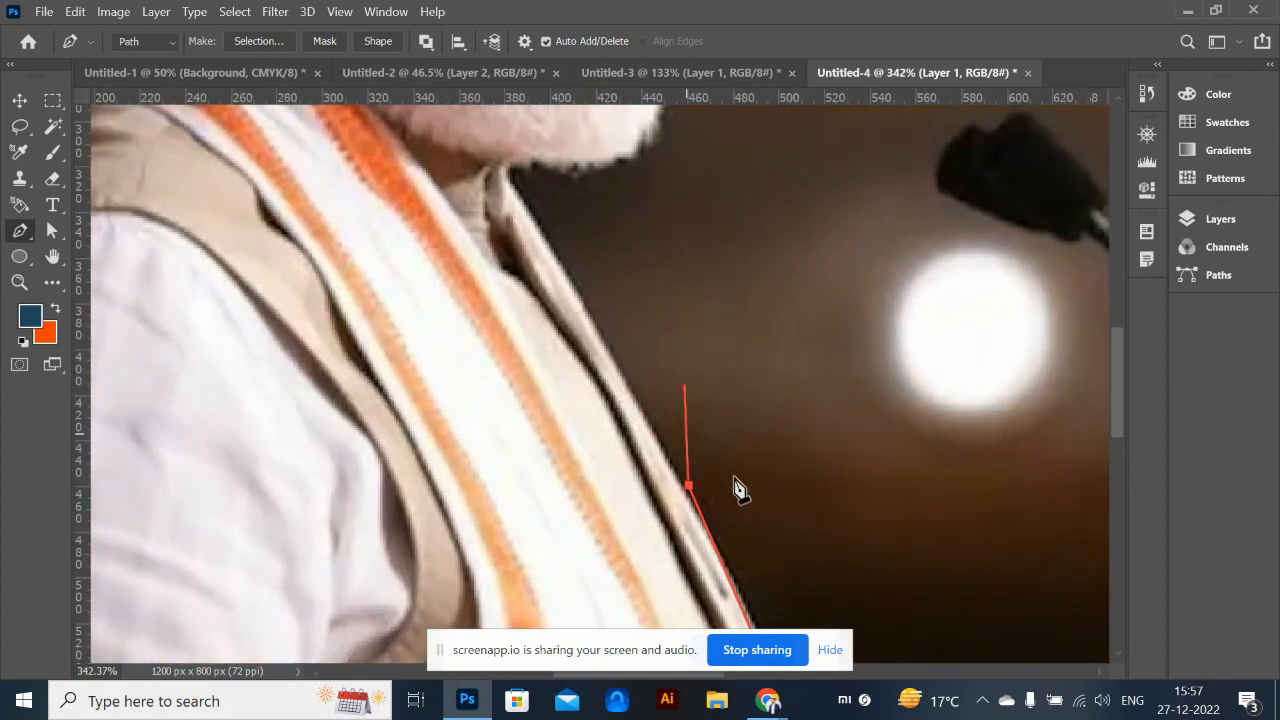
pyautogui.moveTo(688, 488); pyautogui.dragTo(688, 496)
pyautogui.moveTo(732, 533); pyautogui.dragTo(652, 336)
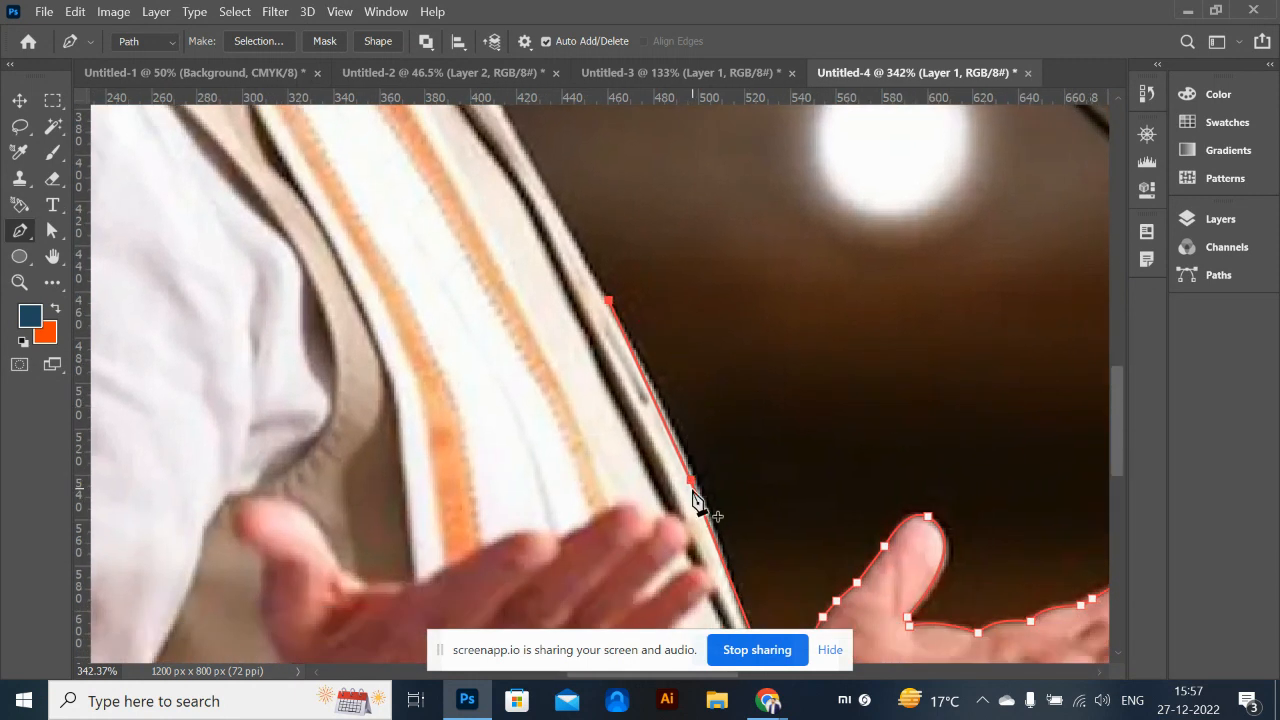
pyautogui.click(691, 480)
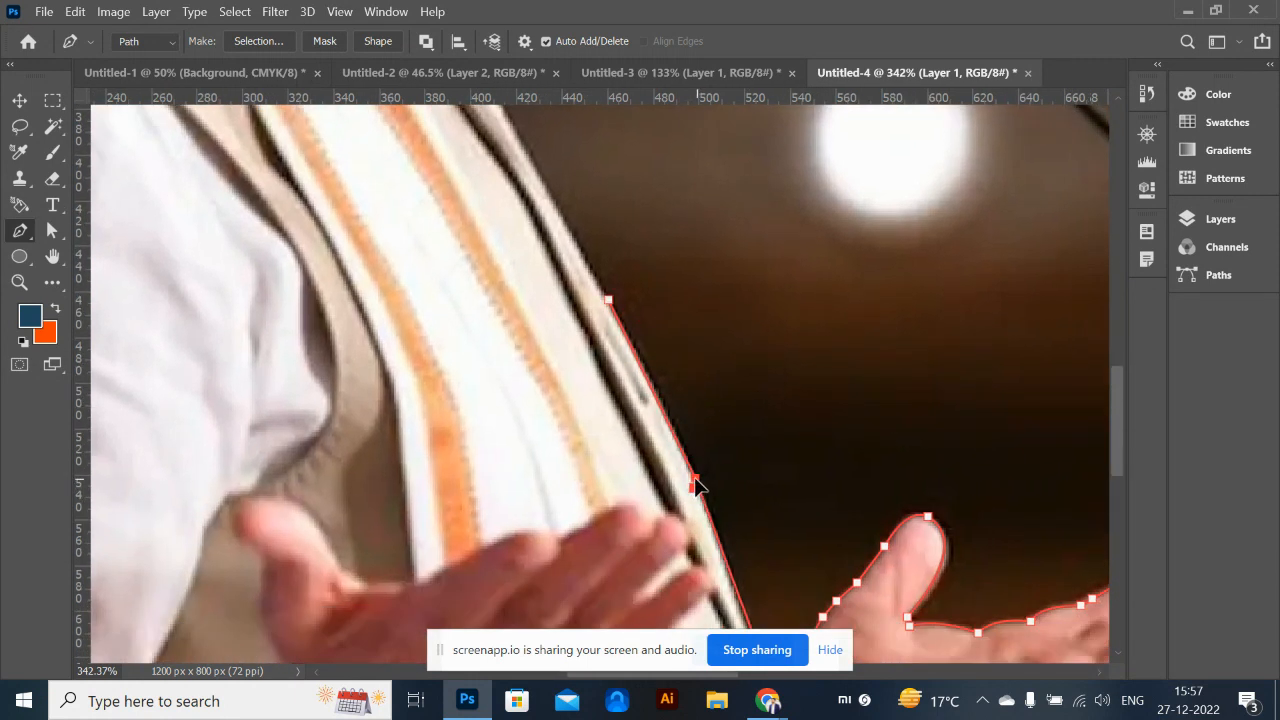
pyautogui.moveTo(591, 223); pyautogui.dragTo(749, 403)
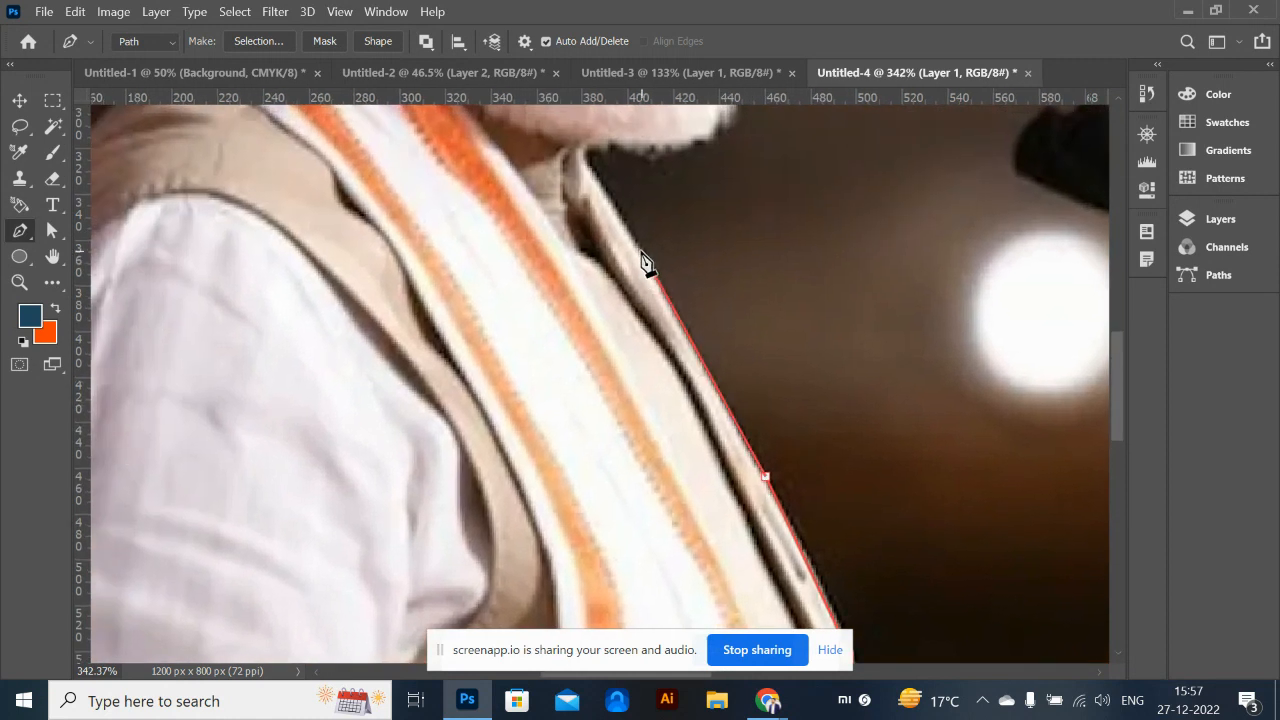
pyautogui.moveTo(623, 189); pyautogui.dragTo(766, 371)
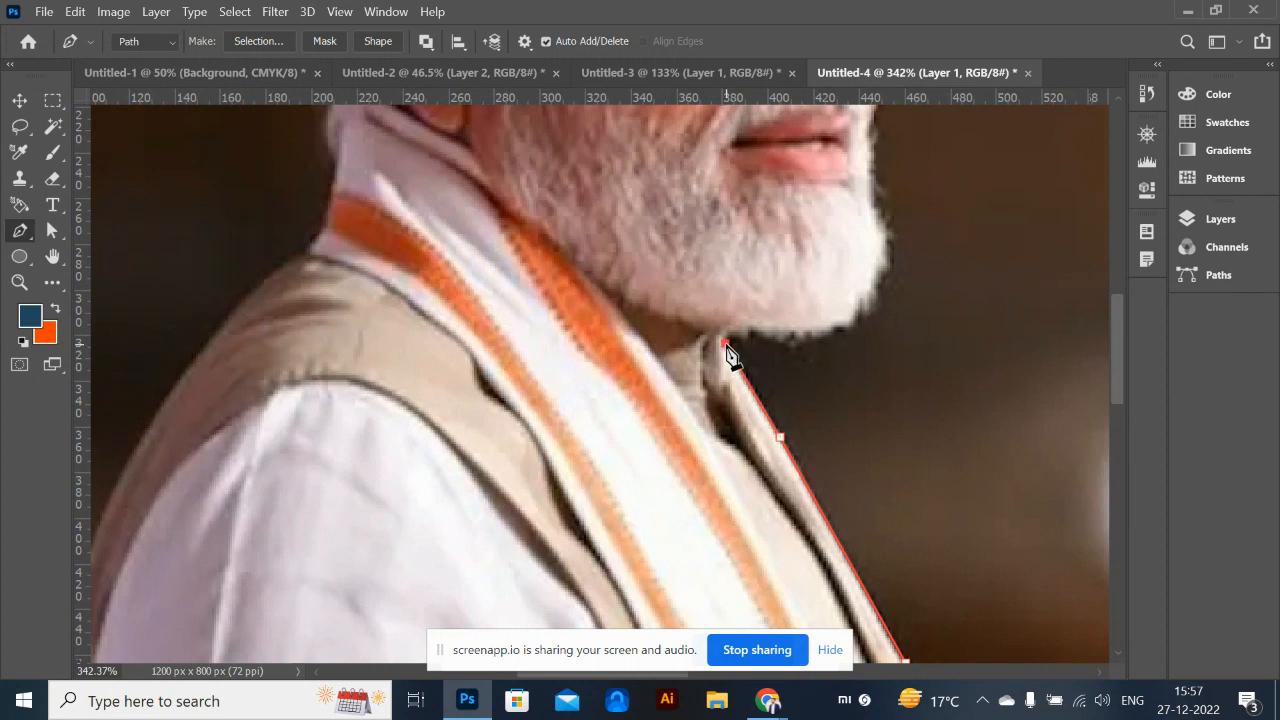
pyautogui.click(725, 342)
# Follow the underside of the beard with closely spaced anchor points and round the chin
pyautogui.moveTo(783, 338); pyautogui.dragTo(790, 345)
pyautogui.click(805, 334)
pyautogui.click(828, 330)
pyautogui.click(845, 323)
pyautogui.click(868, 276)
pyautogui.scroll(1, 890, 377)
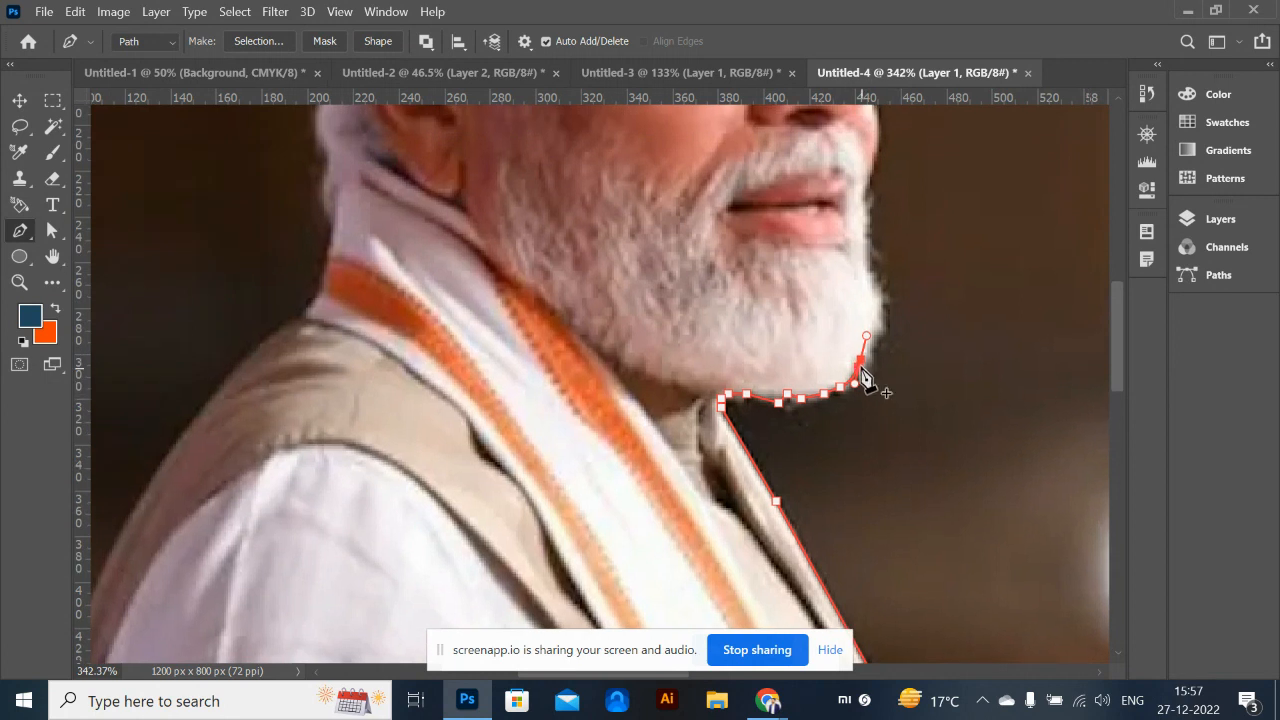
pyautogui.click(865, 368)
pyautogui.click(872, 352)
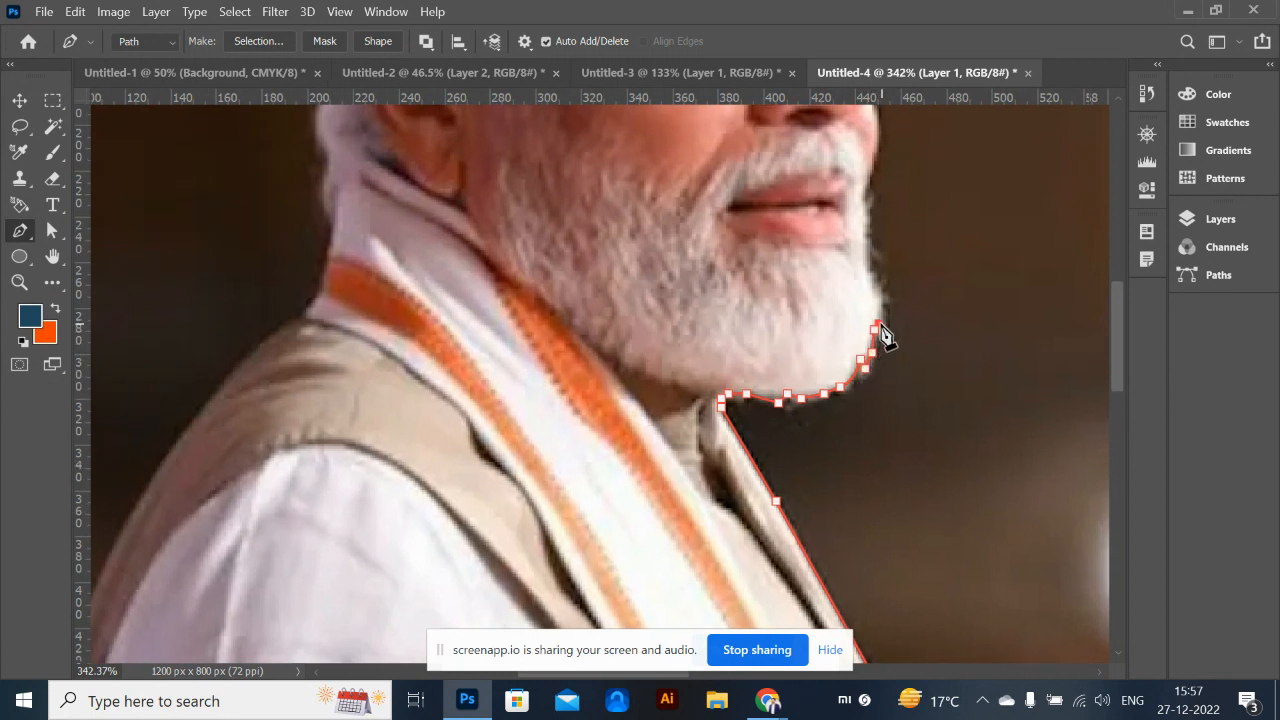
# Trace the front of the beard upward past the lips to the moustache below the nose
pyautogui.scroll(2, 895, 362)
pyautogui.click(899, 420)
pyautogui.click(887, 387)
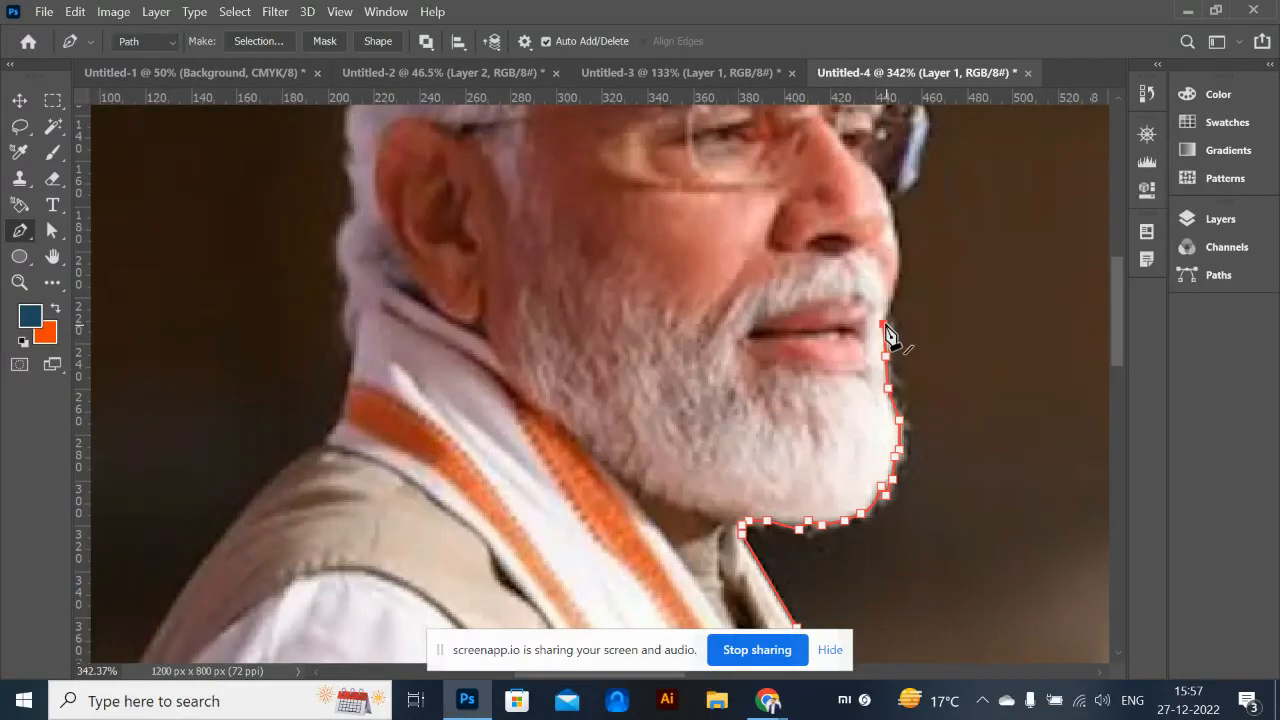
pyautogui.click(884, 324)
pyautogui.moveTo(893, 297); pyautogui.dragTo(812, 481)
pyautogui.click(806, 488)
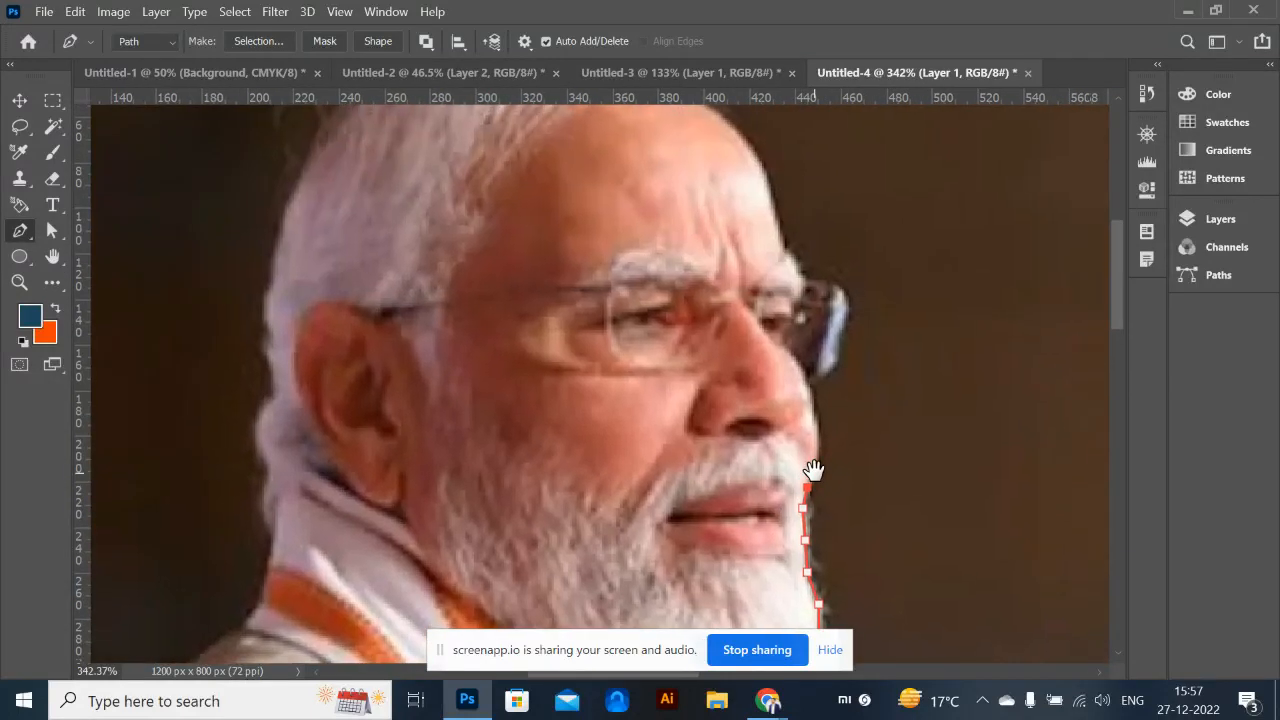
# Curve the path along the nose and around the protruding lens of the glasses
pyautogui.moveTo(809, 393); pyautogui.dragTo(790, 355)
pyautogui.click(810, 377)
pyautogui.moveTo(817, 381); pyautogui.dragTo(842, 355)
pyautogui.click(840, 337)
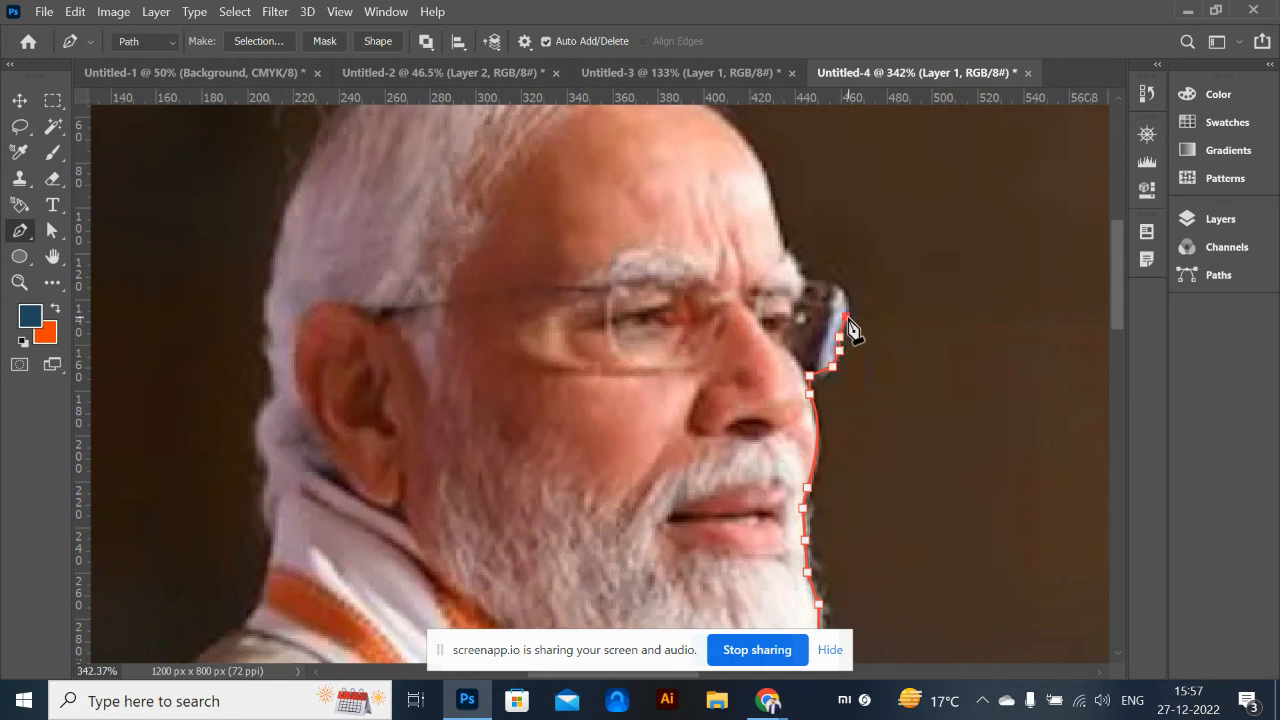
pyautogui.moveTo(806, 285); pyautogui.dragTo(789, 283)
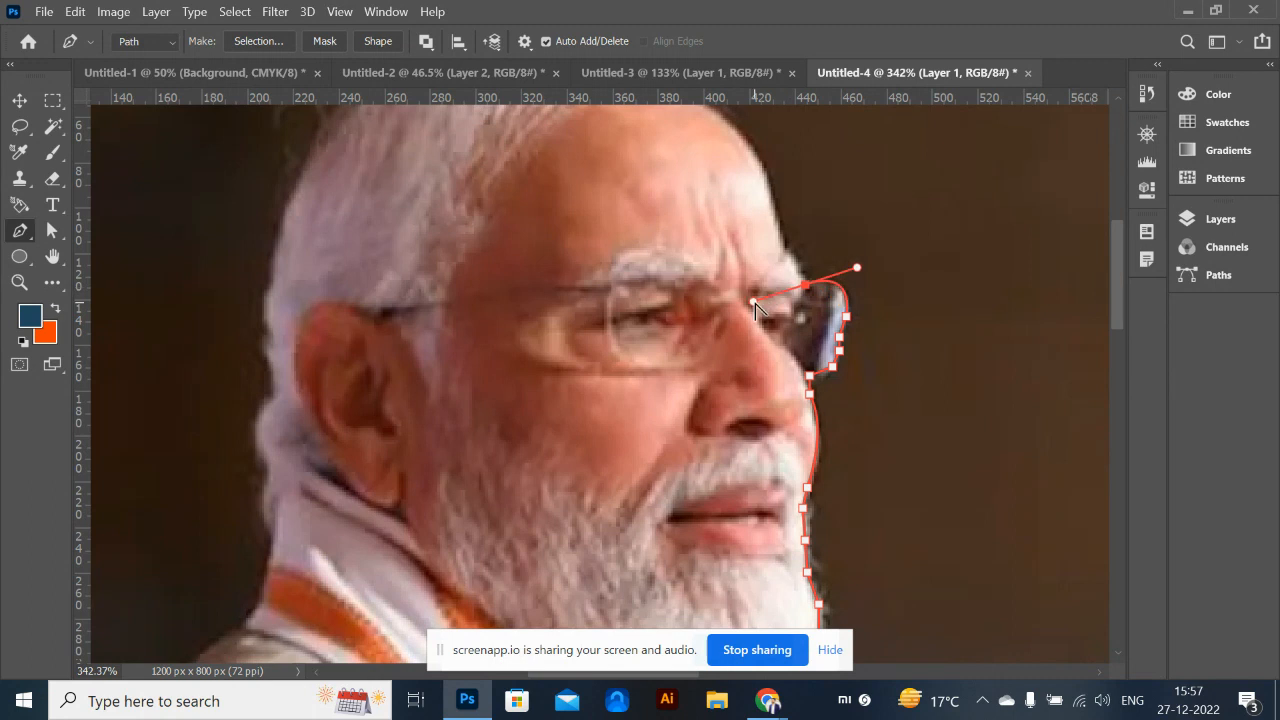
pyautogui.click(806, 286)
# Trace the path over the eyebrow and along the curve of the forehead to the front hairline
pyautogui.click(798, 264)
pyautogui.moveTo(814, 220); pyautogui.dragTo(891, 391)
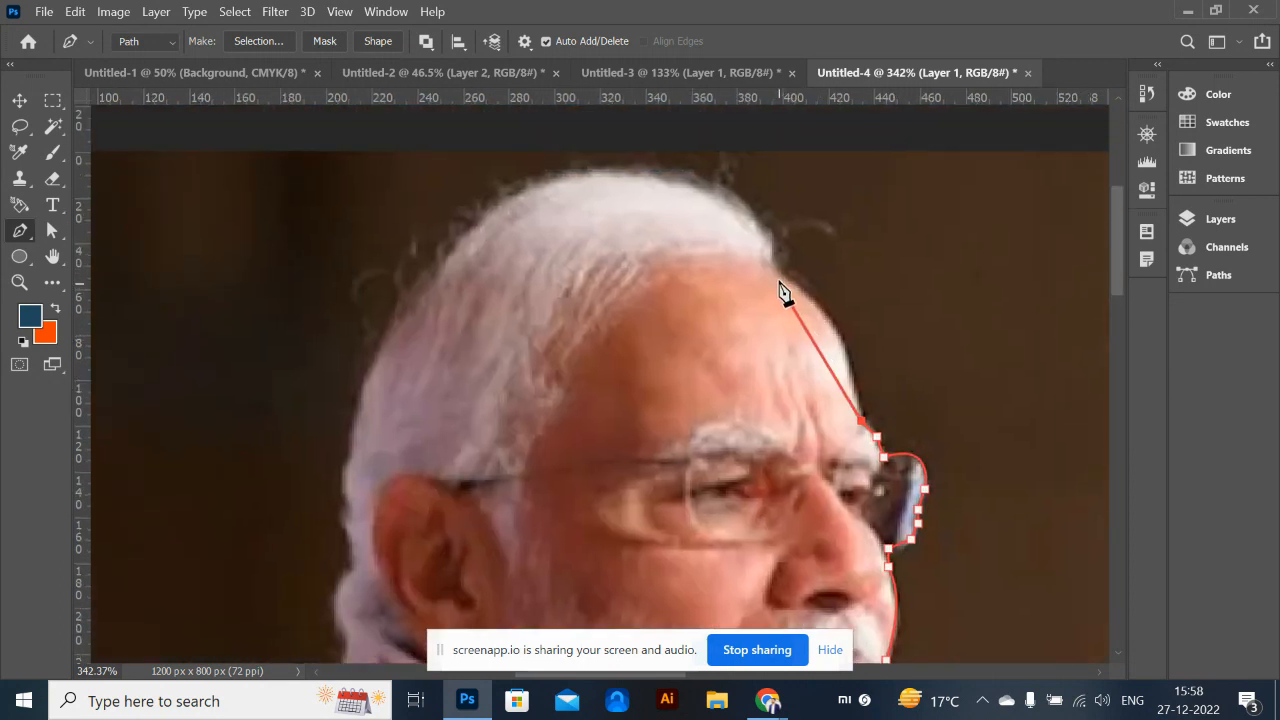
pyautogui.moveTo(777, 270); pyautogui.dragTo(703, 236)
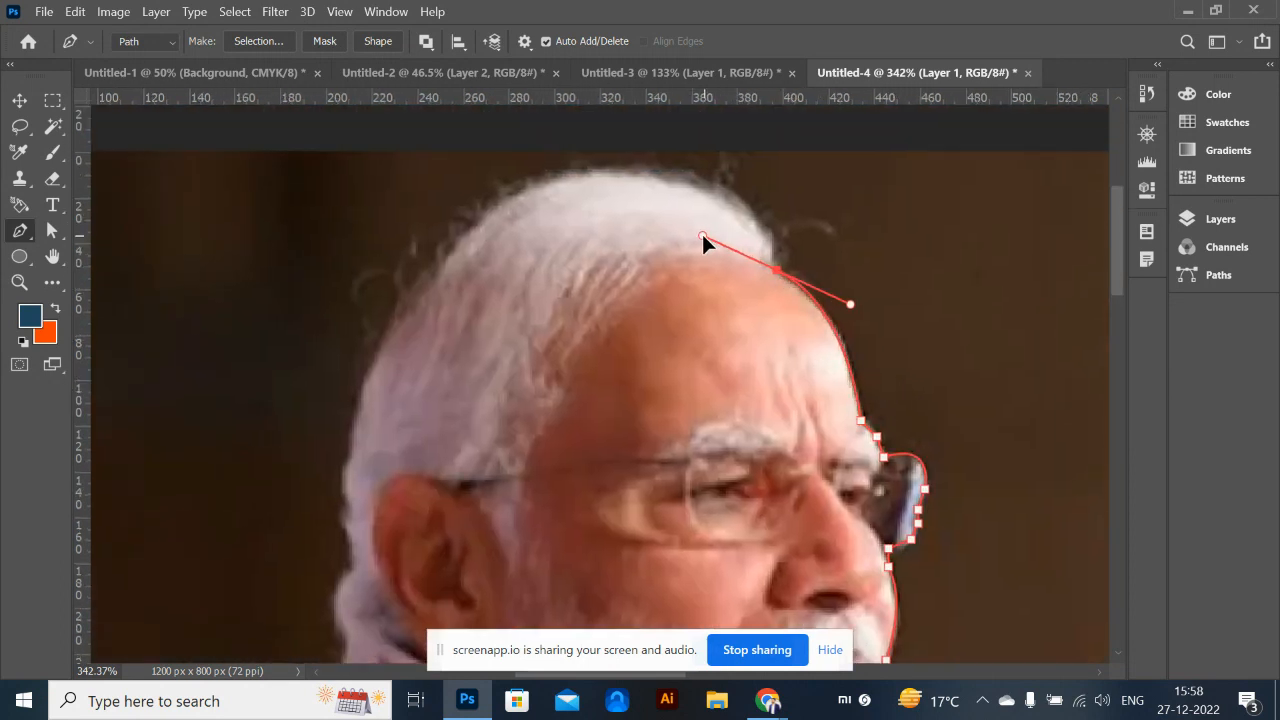
pyautogui.hotkey('ctrl', 'z')
pyautogui.click(860, 417)
pyautogui.click(840, 336)
pyautogui.hotkey('ctrl', 'z')
pyautogui.click(774, 269)
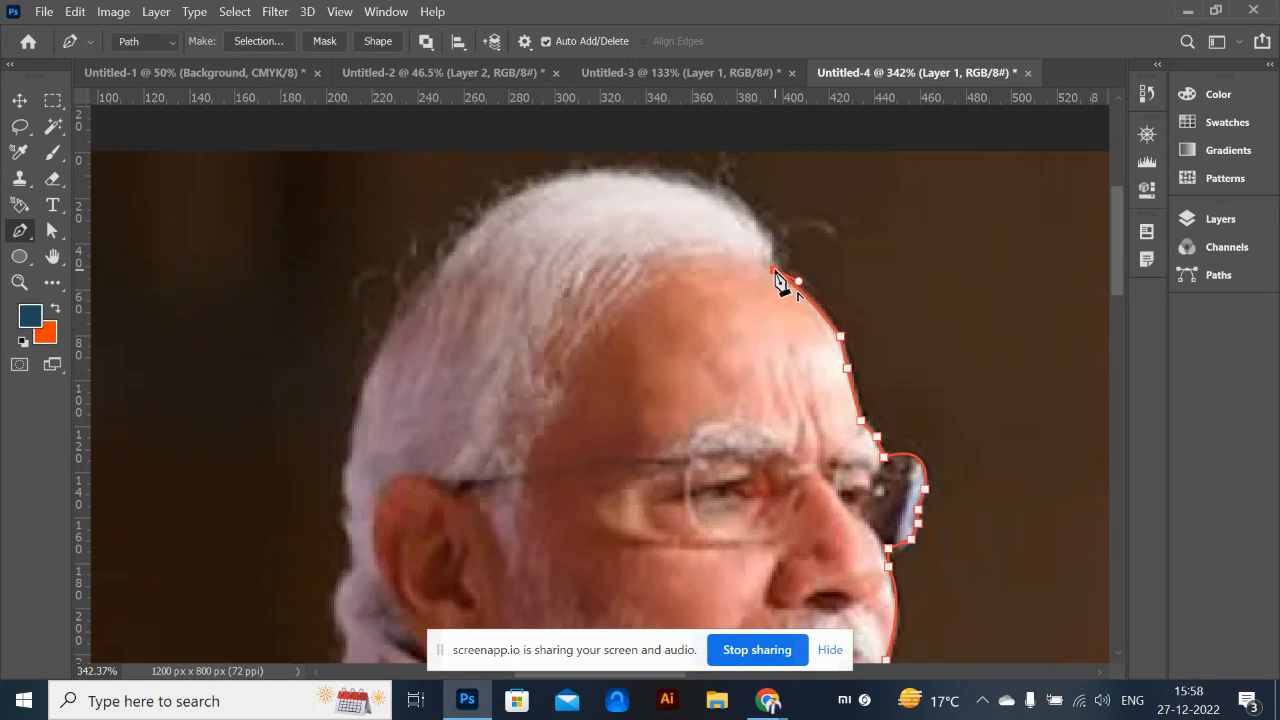
pyautogui.moveTo(650, 287); pyautogui.dragTo(746, 371)
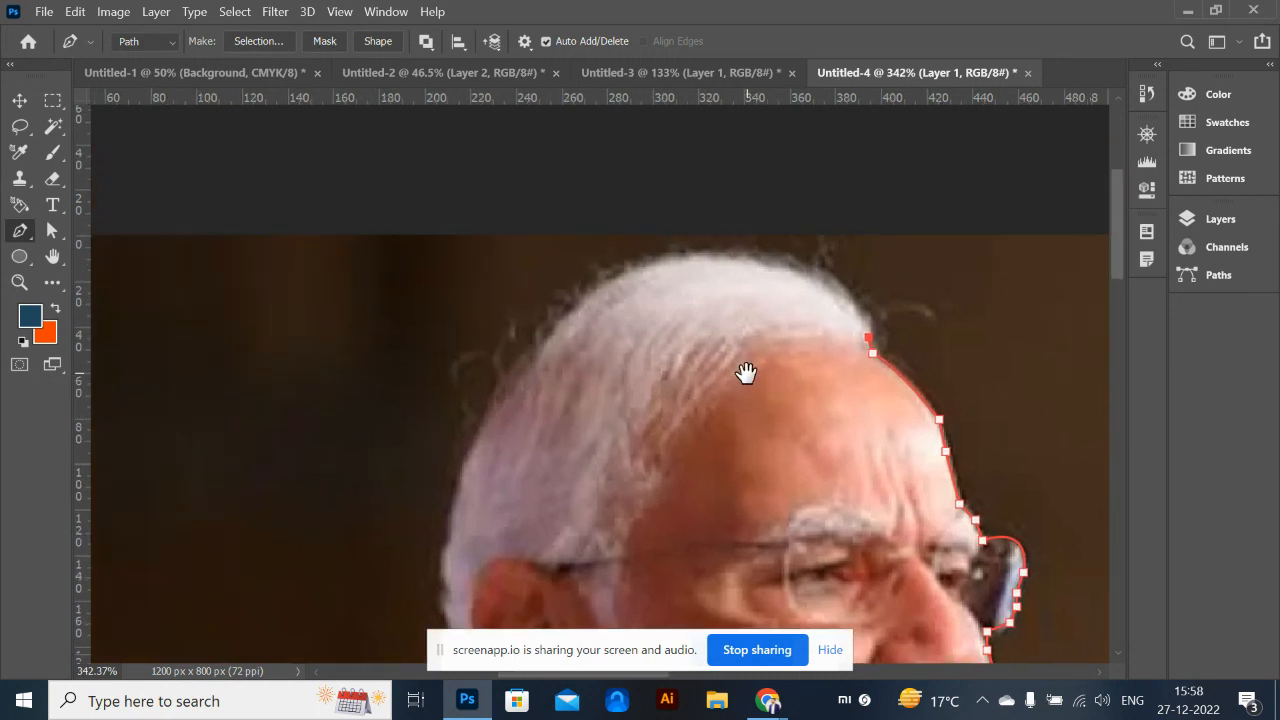
# Curve the path over the crown from the front hairline and down the back of the head
pyautogui.moveTo(640, 266); pyautogui.dragTo(434, 310)
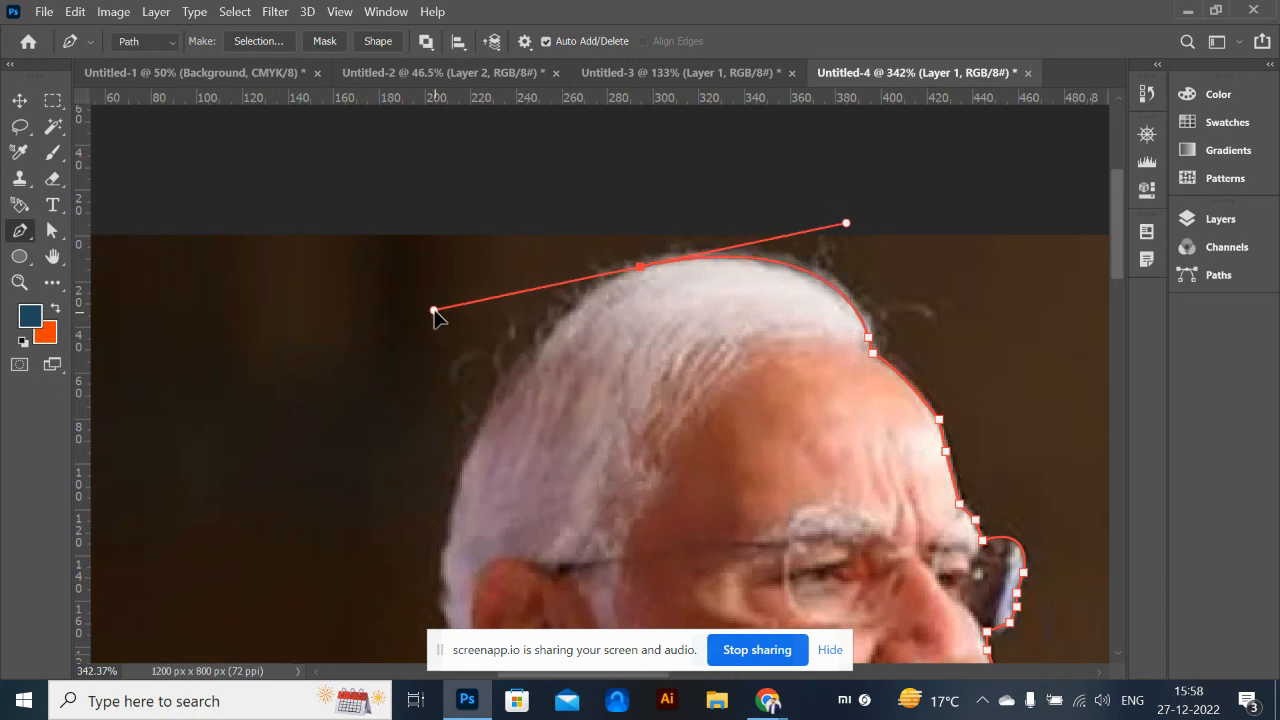
pyautogui.keyDown('alt'); pyautogui.click(640, 268); pyautogui.keyUp('alt')
pyautogui.moveTo(652, 440); pyautogui.dragTo(814, 367)
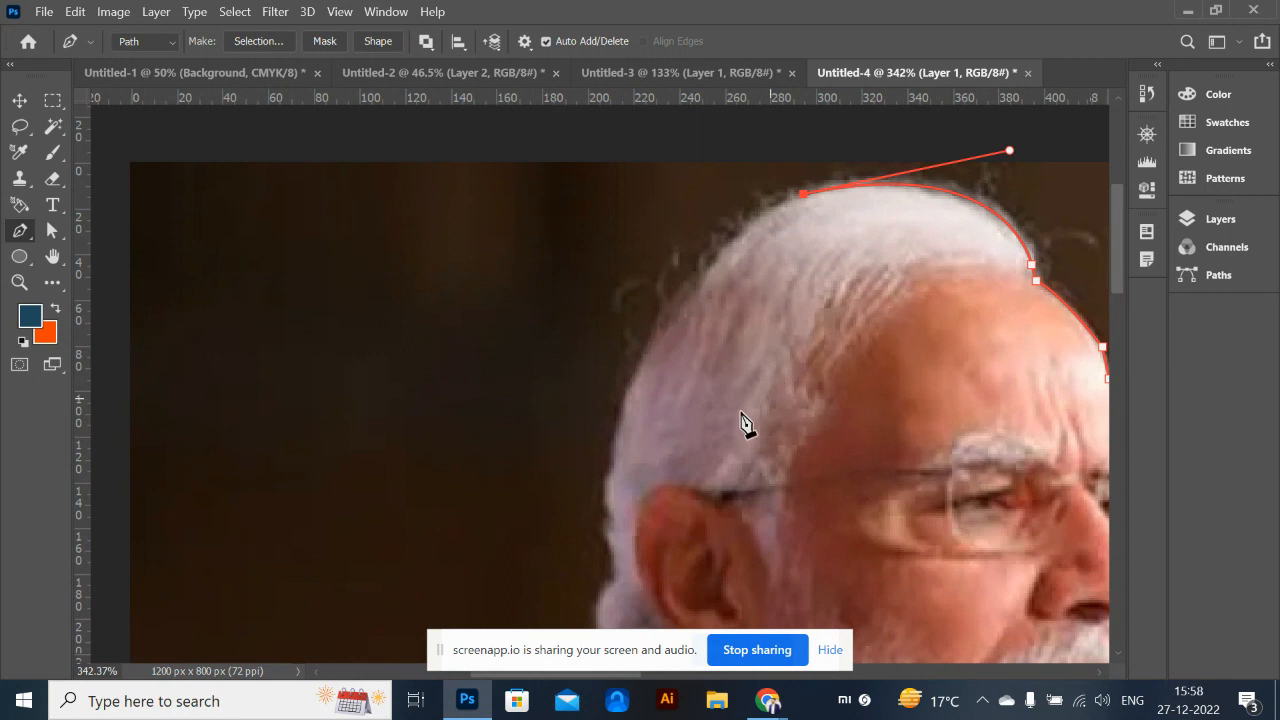
pyautogui.click(628, 398)
pyautogui.moveTo(628, 404); pyautogui.dragTo(549, 563)
pyautogui.keyDown('alt'); pyautogui.click(626, 401); pyautogui.keyUp('alt')
pyautogui.moveTo(683, 451); pyautogui.dragTo(777, 320)
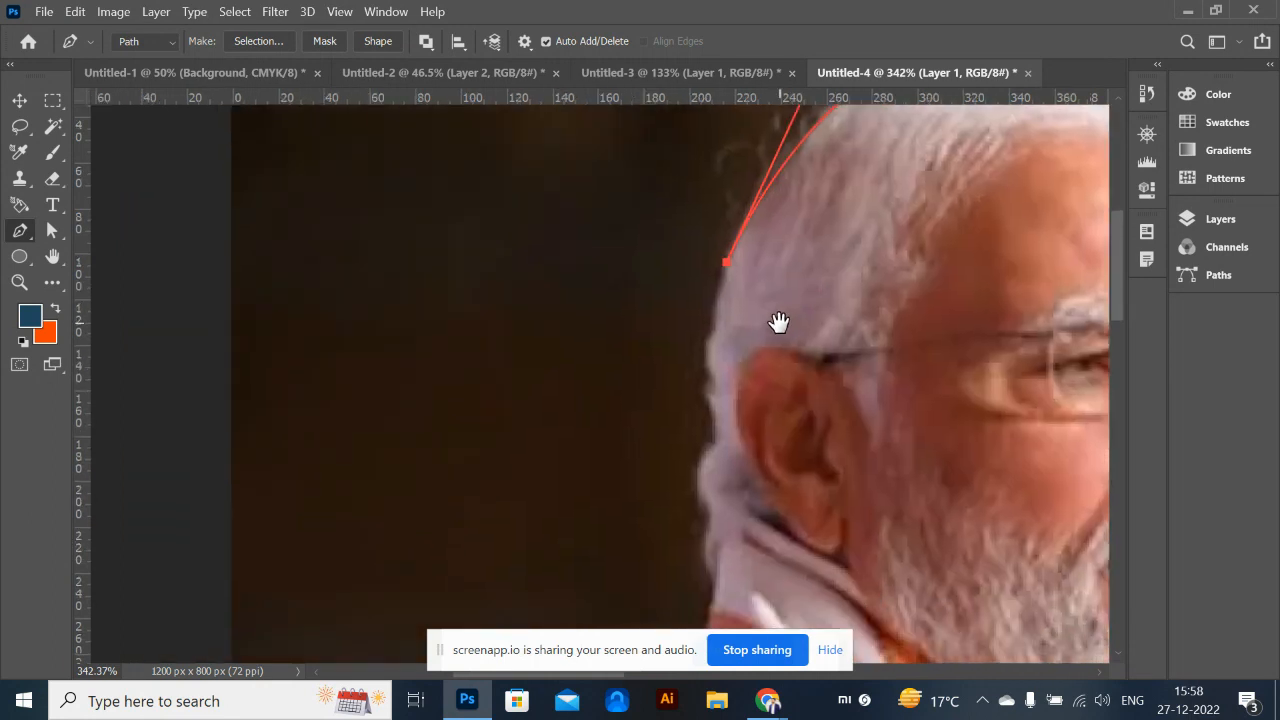
# Trace the back of the hair behind the ear with closely spaced anchor points and curve round the nape bulge
pyautogui.click(712, 326)
pyautogui.click(710, 337)
pyautogui.click(706, 352)
pyautogui.click(710, 376)
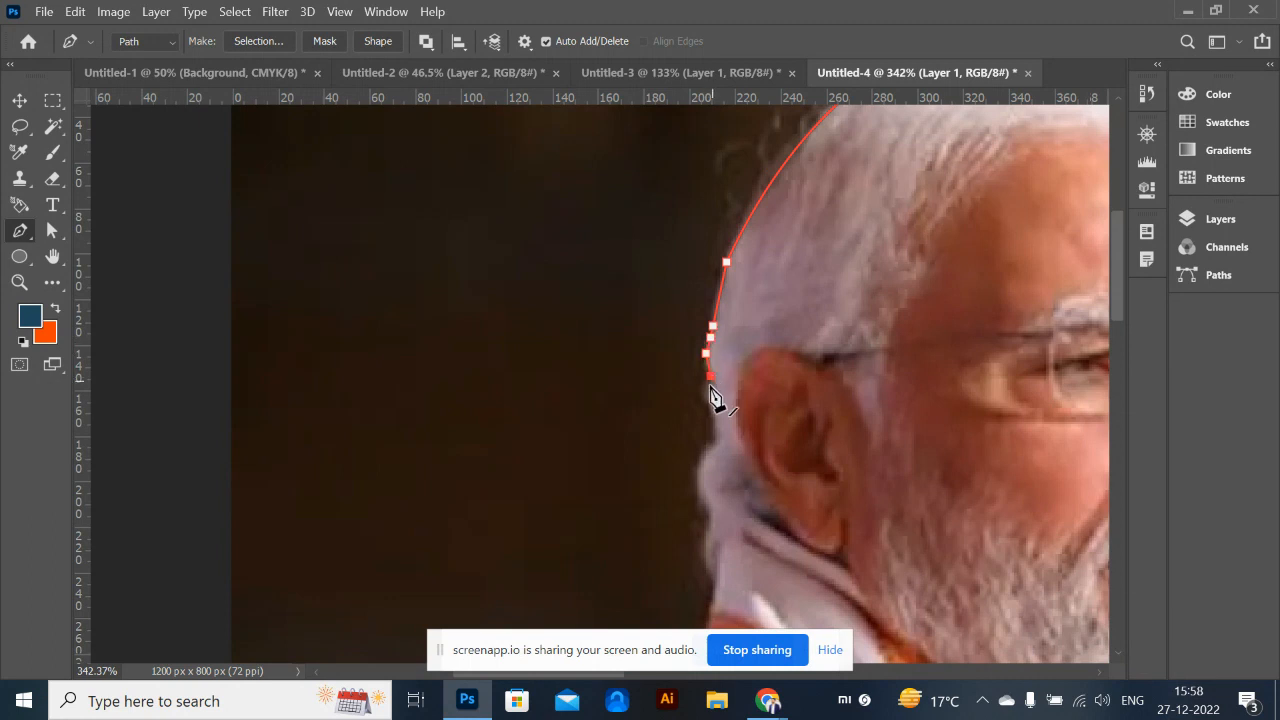
pyautogui.click(706, 390)
pyautogui.click(714, 431)
pyautogui.moveTo(717, 446); pyautogui.dragTo(740, 554)
pyautogui.click(710, 516)
# Continue the path down the back of the neck and scarf and along the upper shoulder of the vest
pyautogui.scroll(-3, 790, 480)
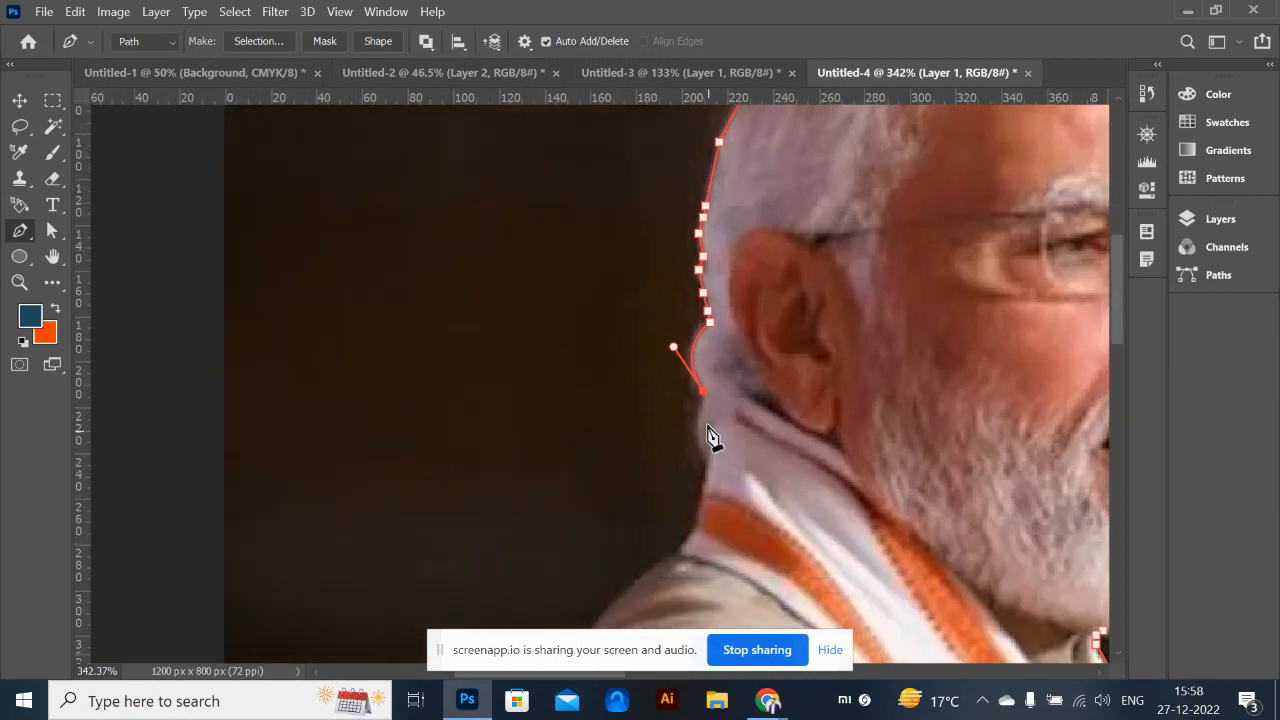
pyautogui.click(698, 432)
pyautogui.moveTo(705, 525); pyautogui.dragTo(820, 410)
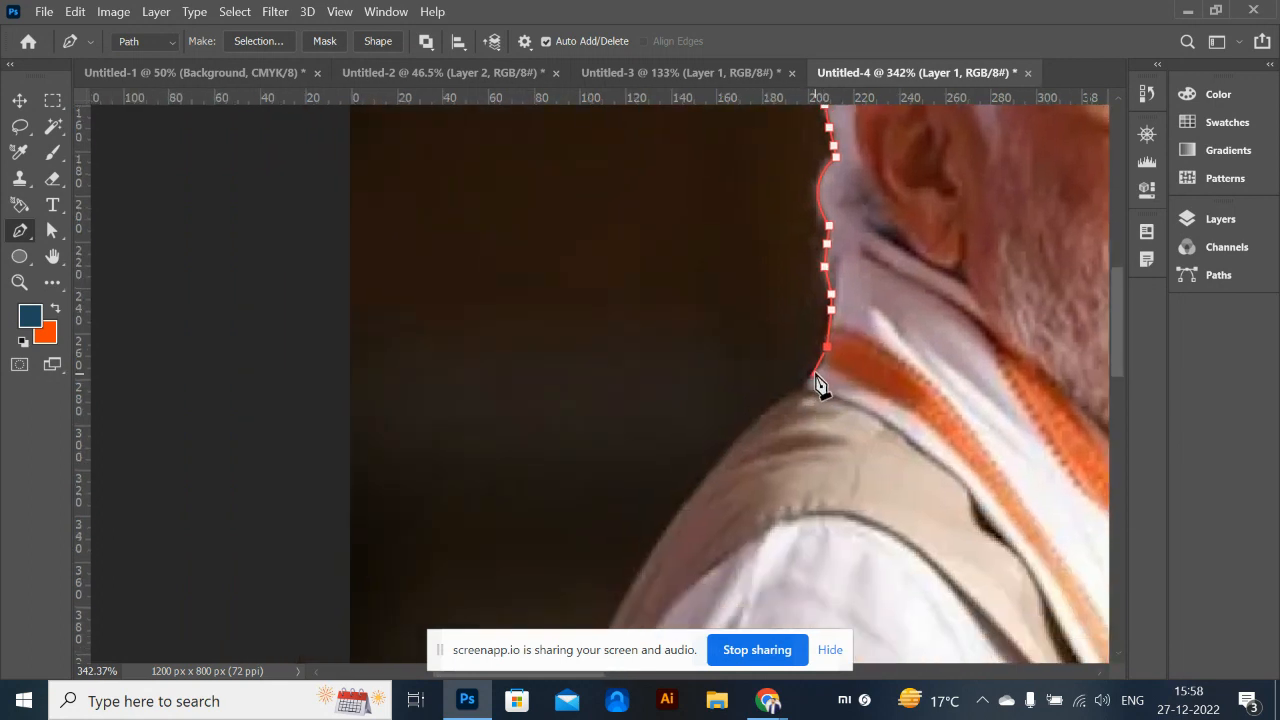
pyautogui.click(820, 367)
pyautogui.click(797, 389)
pyautogui.click(777, 405)
pyautogui.click(753, 427)
pyautogui.click(731, 451)
# Curve the path round the back of the shoulder and down the outer edge of the vest
pyautogui.moveTo(694, 514); pyautogui.dragTo(774, 349)
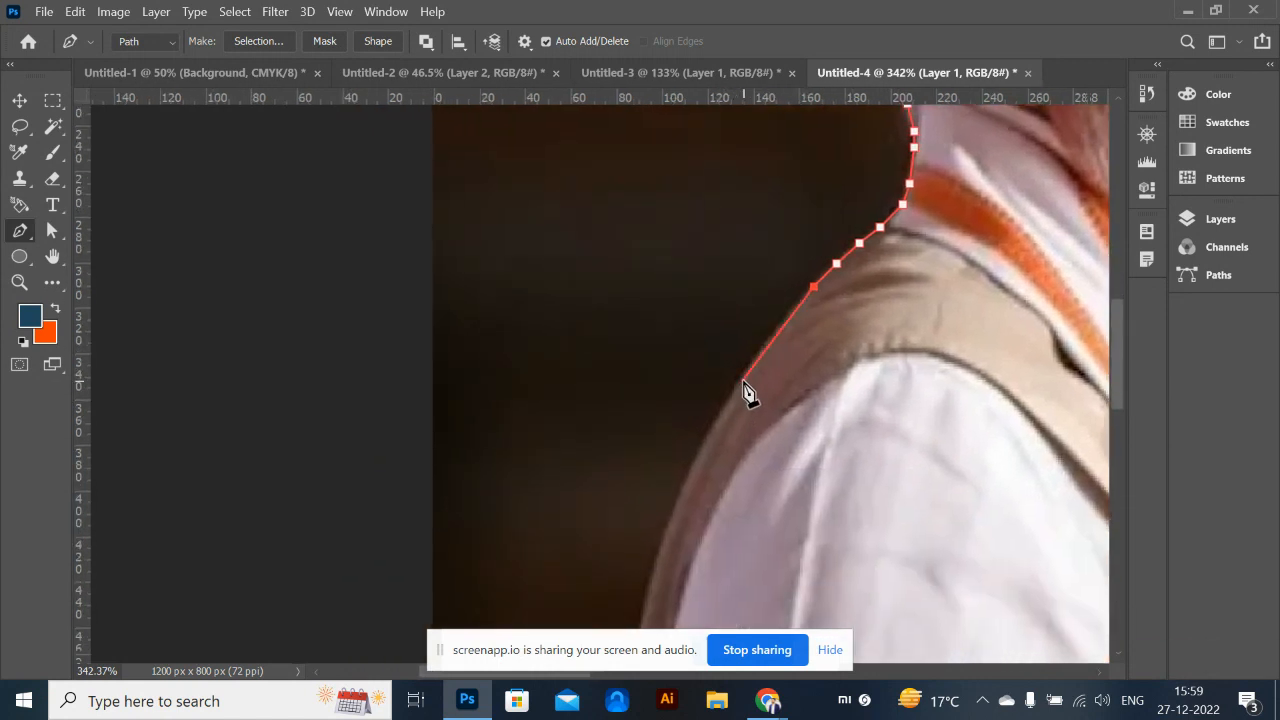
pyautogui.moveTo(733, 392); pyautogui.dragTo(708, 434)
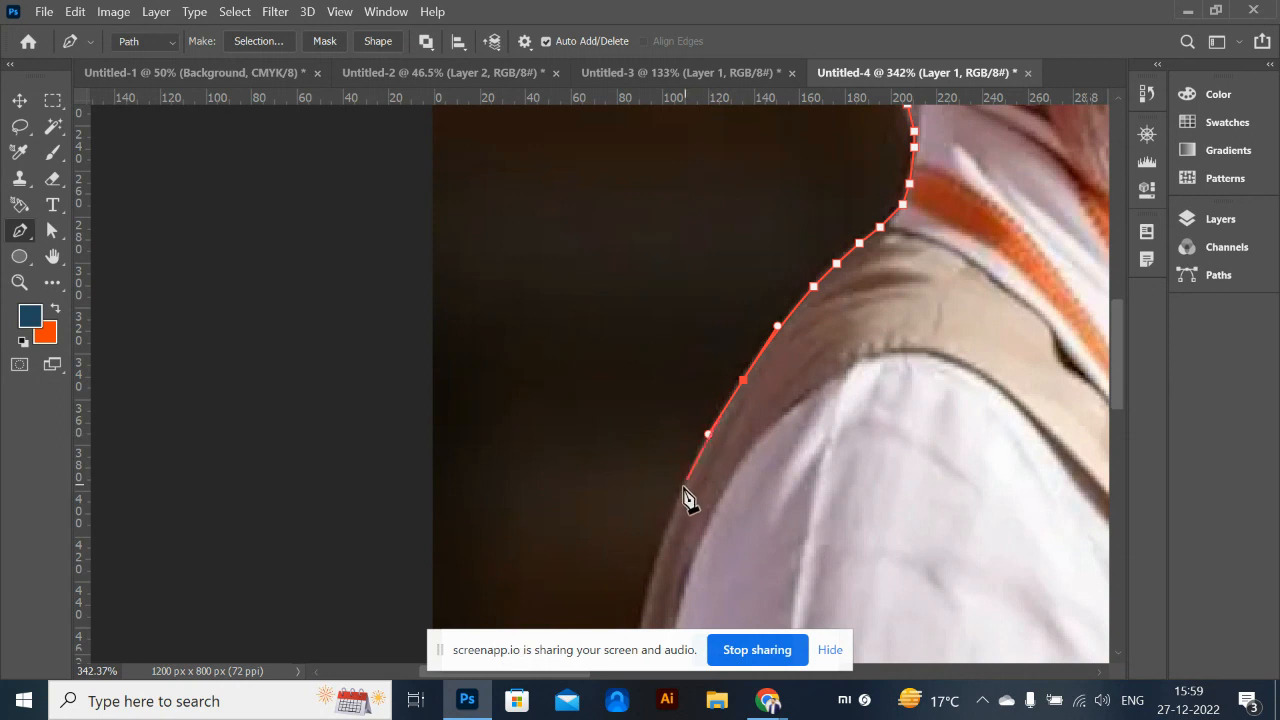
pyautogui.click(683, 492)
pyautogui.moveTo(677, 517); pyautogui.dragTo(823, 277)
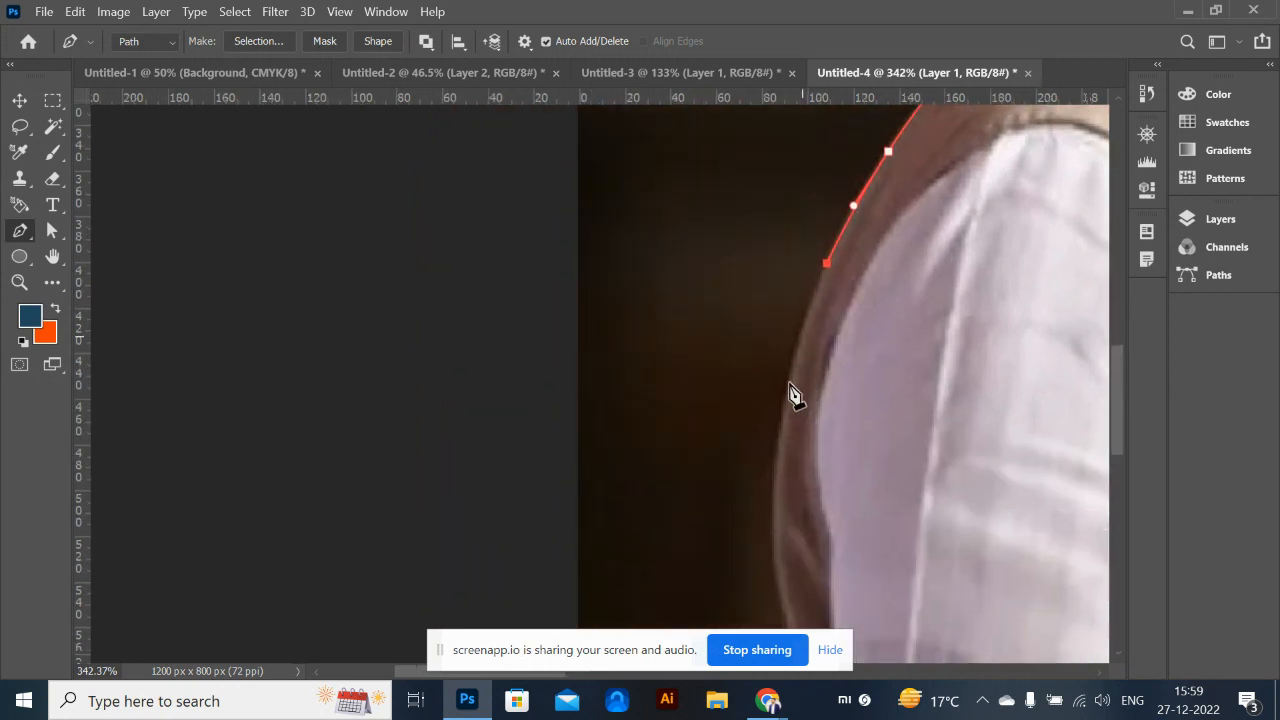
pyautogui.moveTo(777, 459); pyautogui.dragTo(834, 289)
pyautogui.click(781, 572)
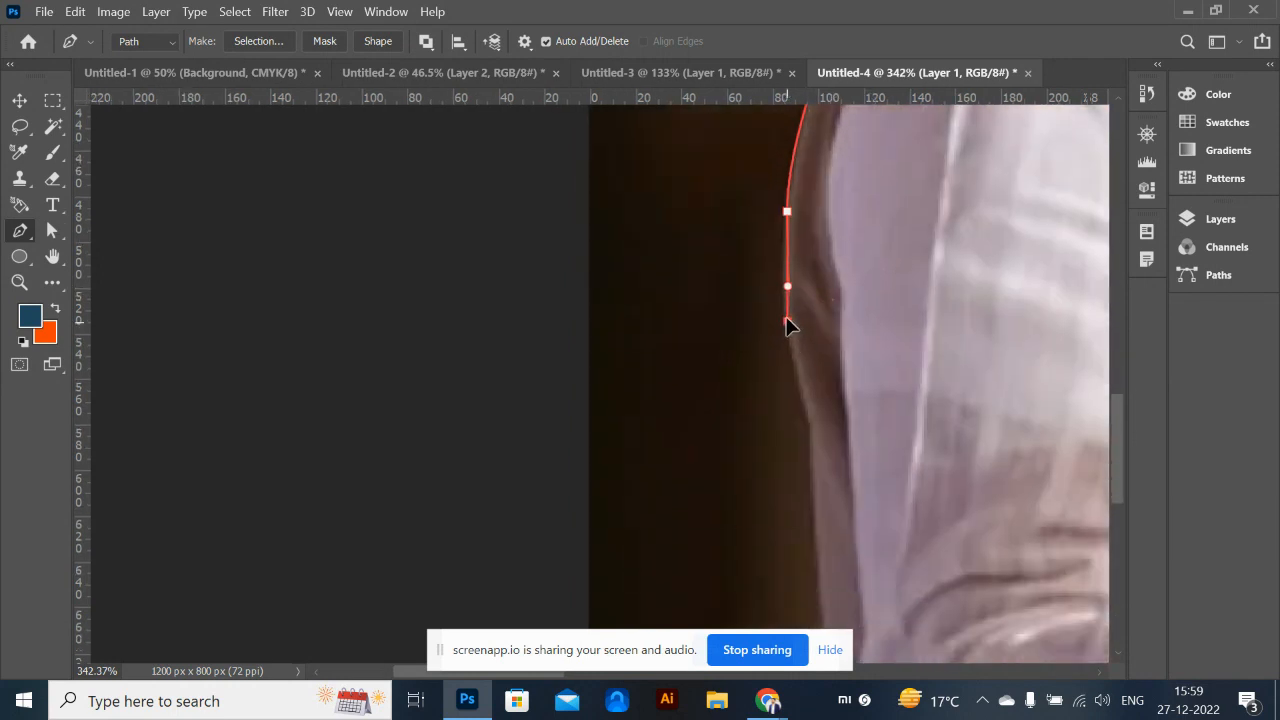
# Trace the lower back of the vest down to the bottom edge of the photo
pyautogui.click(805, 401)
pyautogui.click(812, 445)
pyautogui.moveTo(814, 500); pyautogui.dragTo(851, 337)
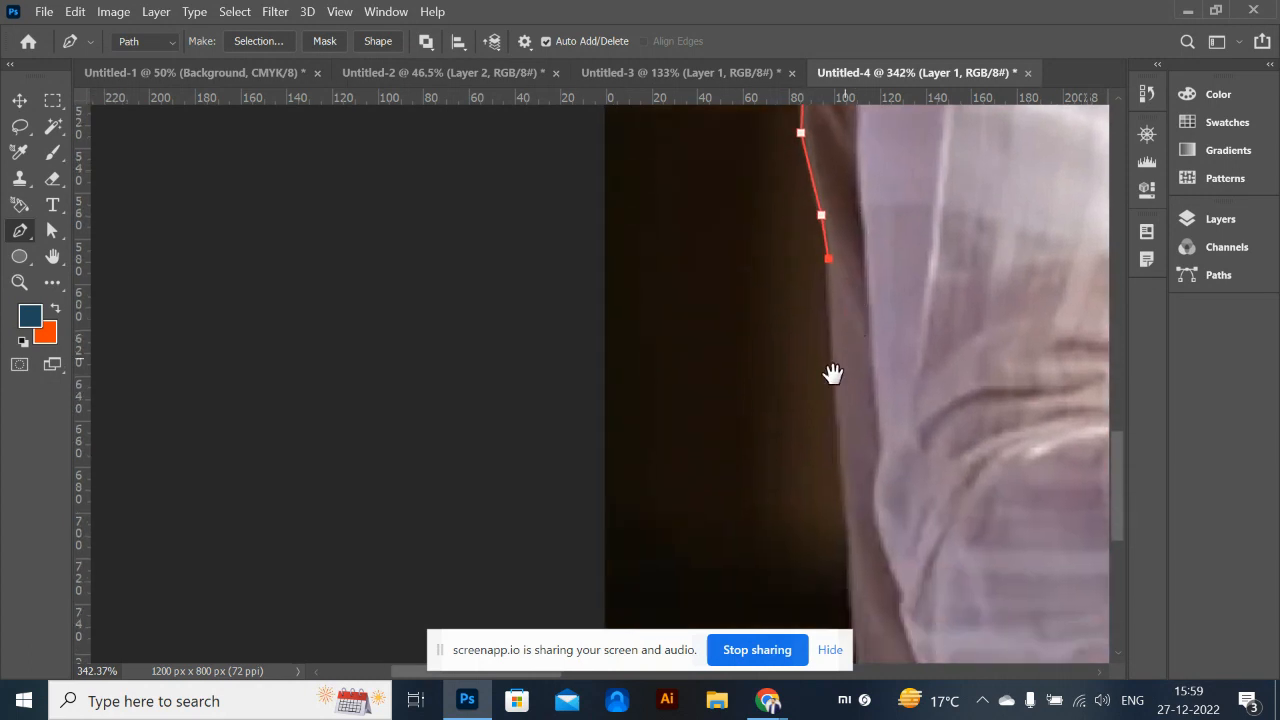
pyautogui.click(833, 397)
pyautogui.click(842, 451)
pyautogui.moveTo(877, 537); pyautogui.dragTo(866, 394)
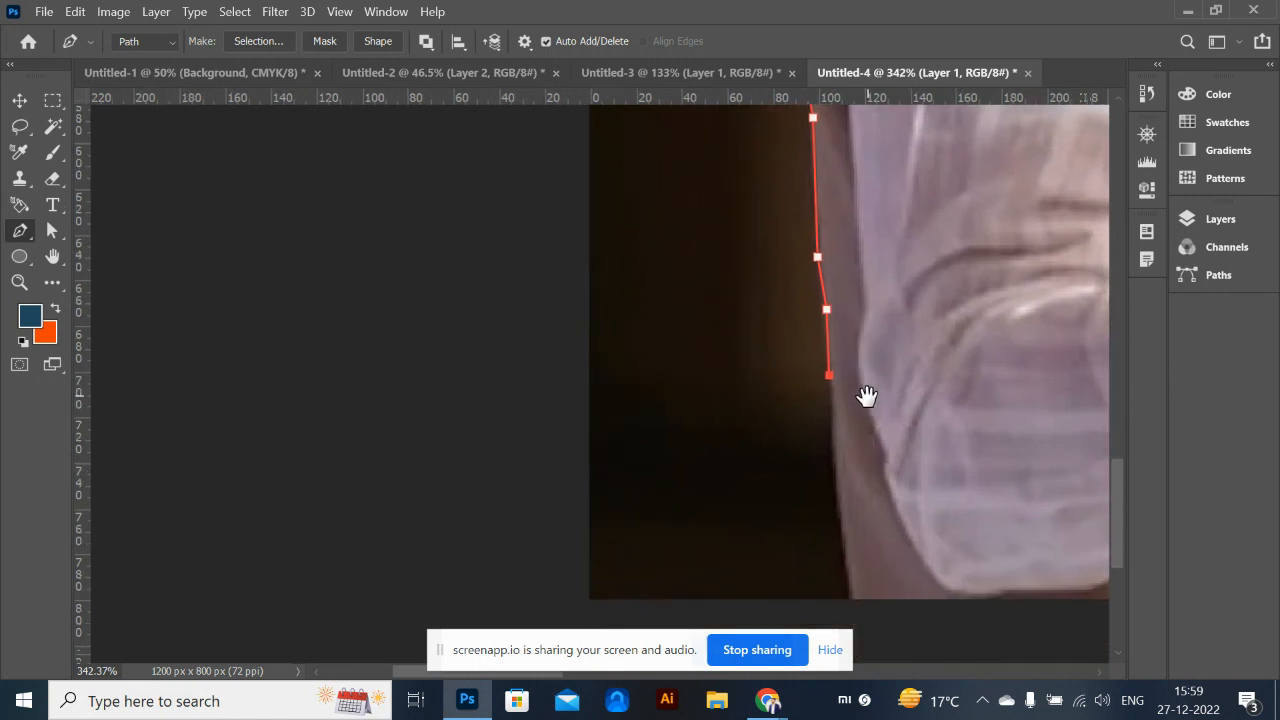
pyautogui.click(838, 438)
pyautogui.click(853, 601)
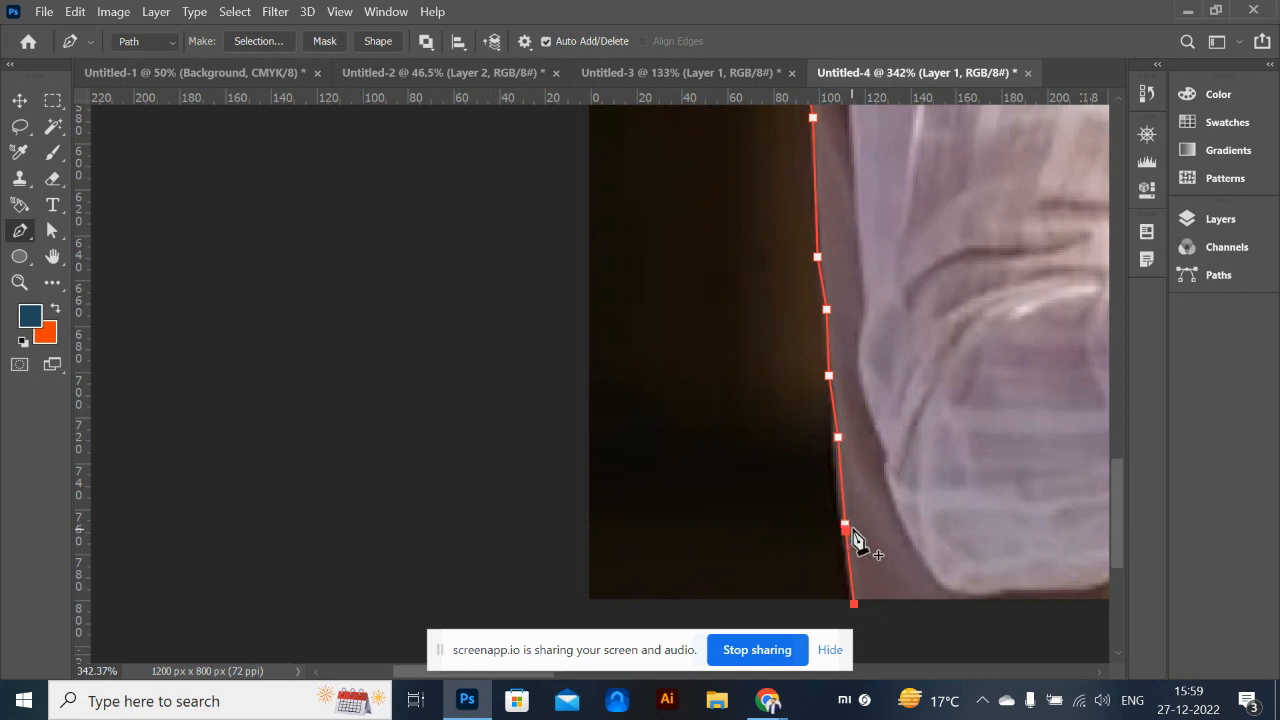
# Reposition an anchor point near the lower back so the path follows the vest edge precisely
pyautogui.scroll(7, 855, 530)
pyautogui.scroll(5, 830, 465)
pyautogui.moveTo(818, 303); pyautogui.dragTo(813, 354)
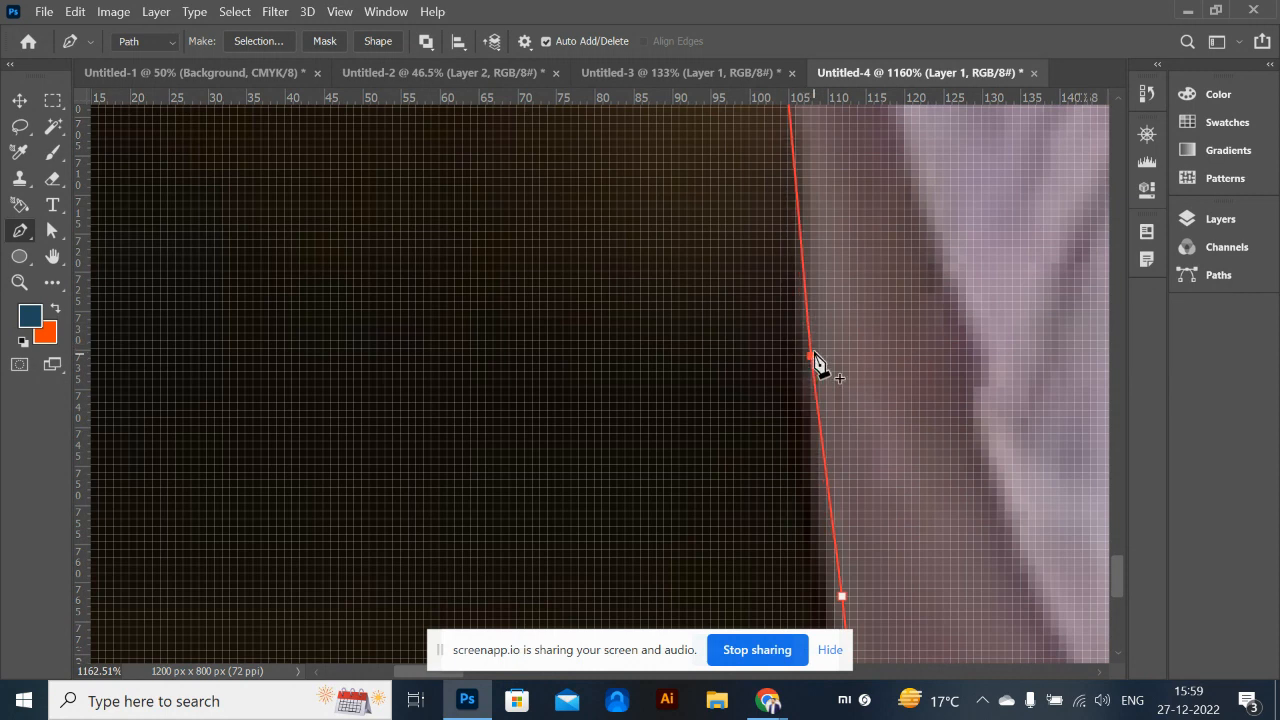
# Close the path along the photo's bottom edge at its starting point, placing that corner anchor slightly below the image
pyautogui.scroll(-12, 816, 362)
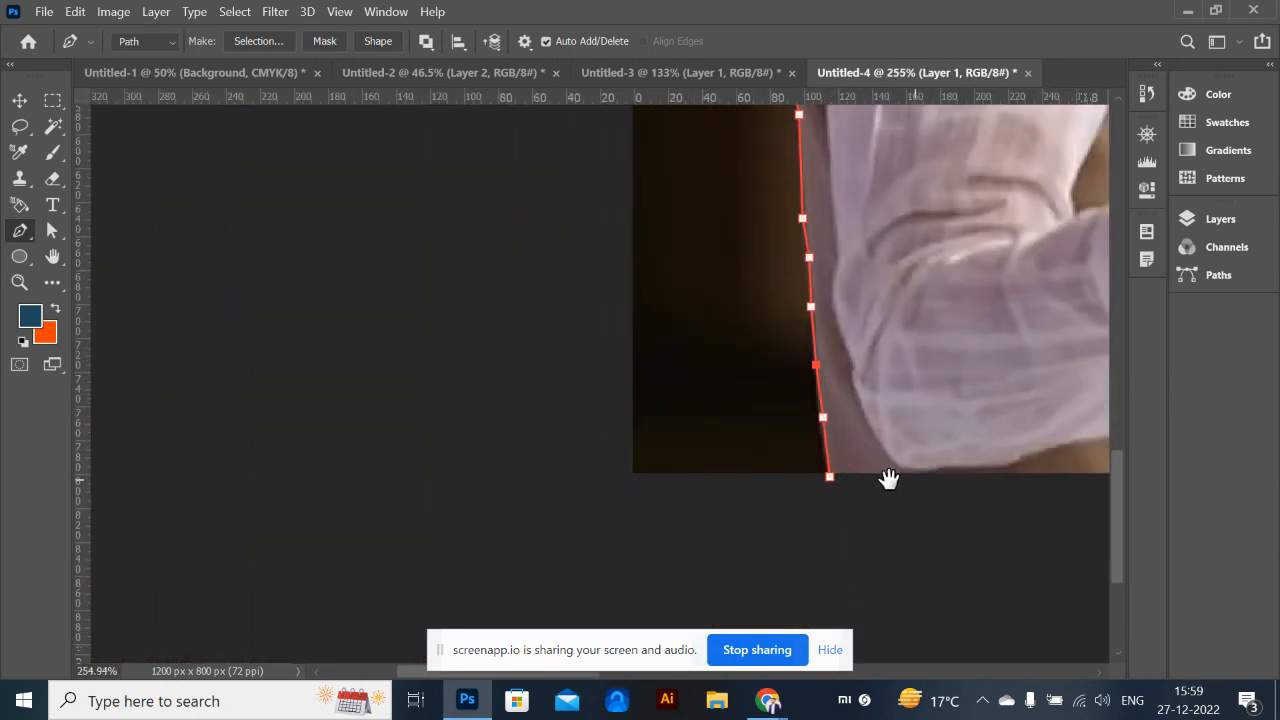
pyautogui.moveTo(889, 480); pyautogui.dragTo(594, 517)
pyautogui.moveTo(780, 489); pyautogui.dragTo(483, 520)
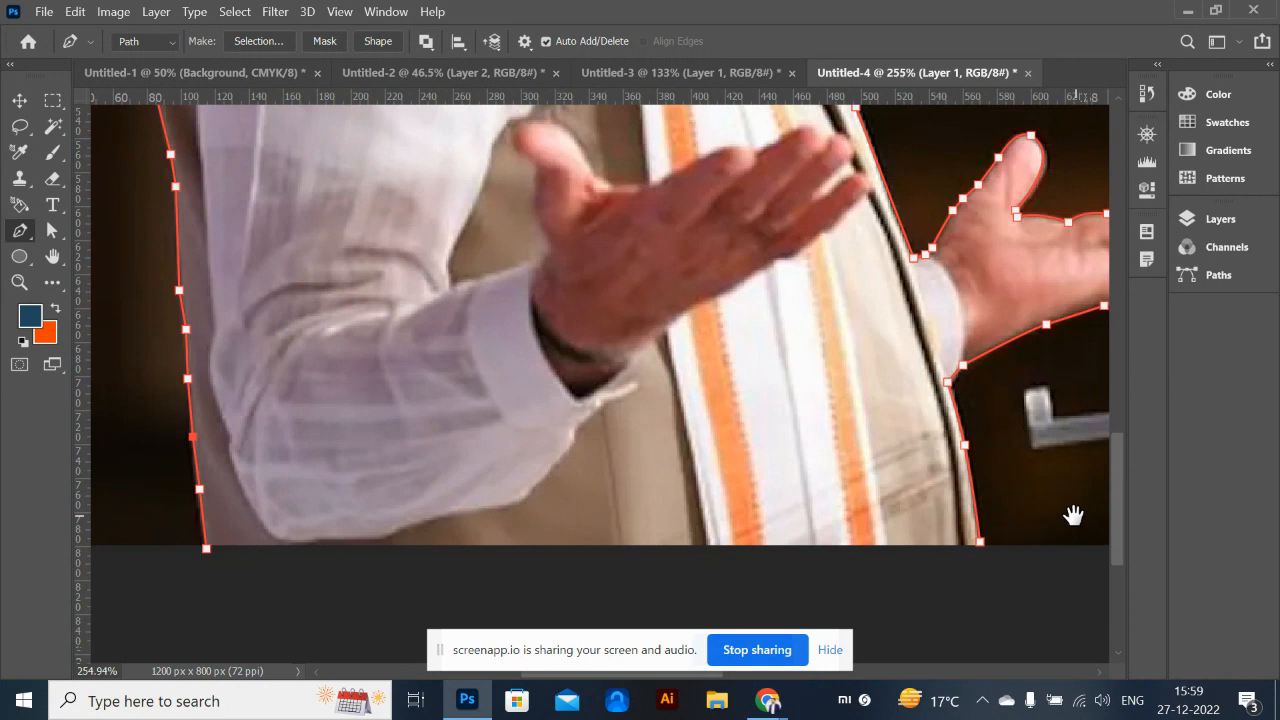
pyautogui.click(983, 547)
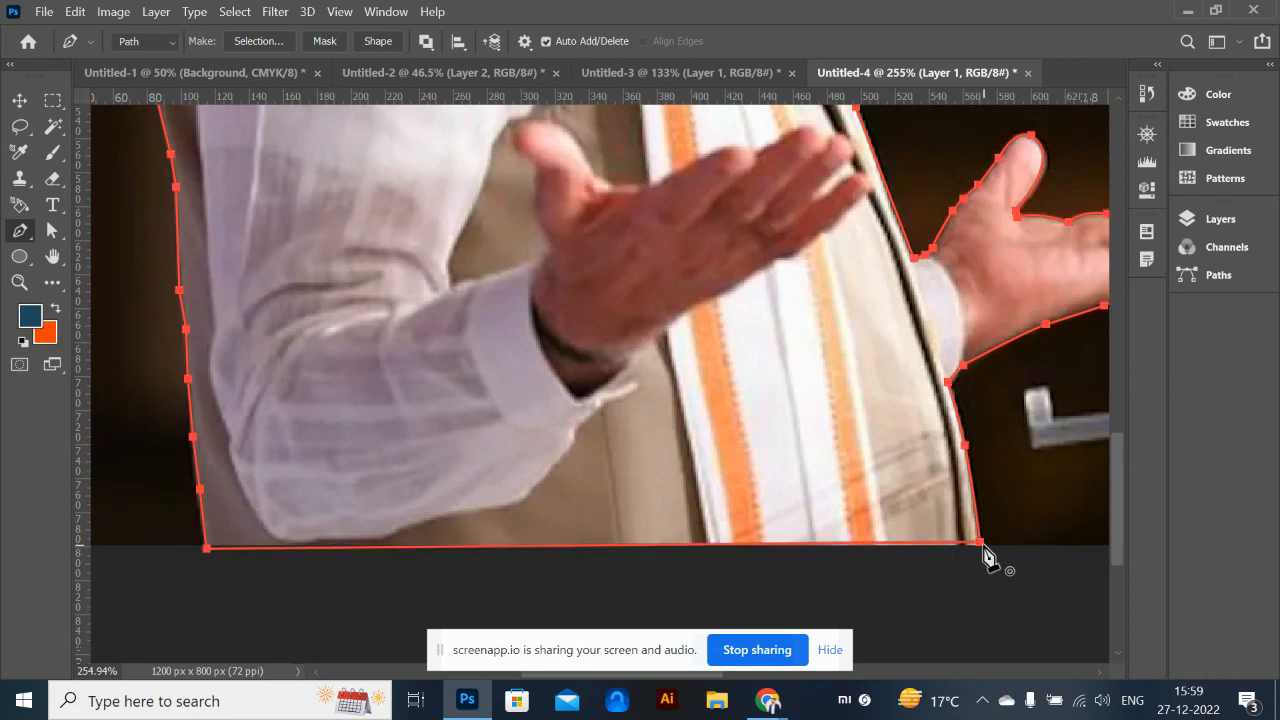
pyautogui.moveTo(984, 544); pyautogui.dragTo(984, 549)
pyautogui.hotkey('ctrl', 'z')
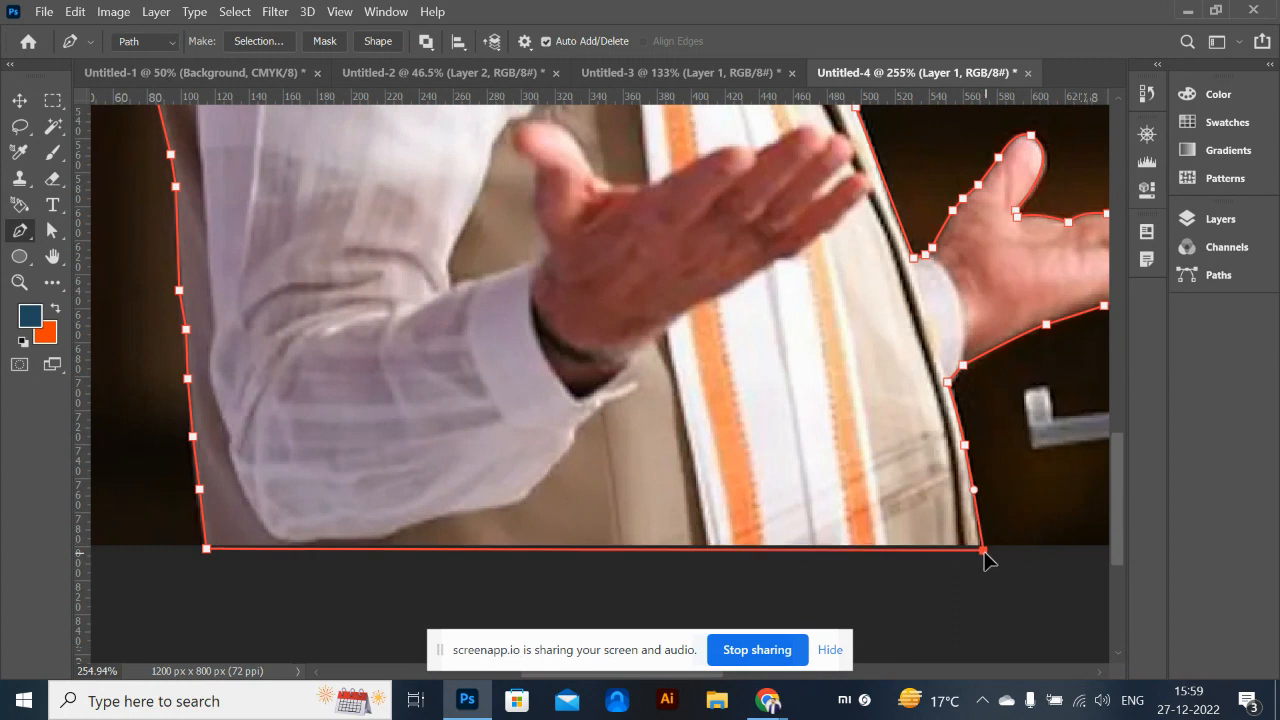
# Shift the anchor point on the hair edge behind the ear to smooth the outline there
pyautogui.scroll(-3, 800, 520)
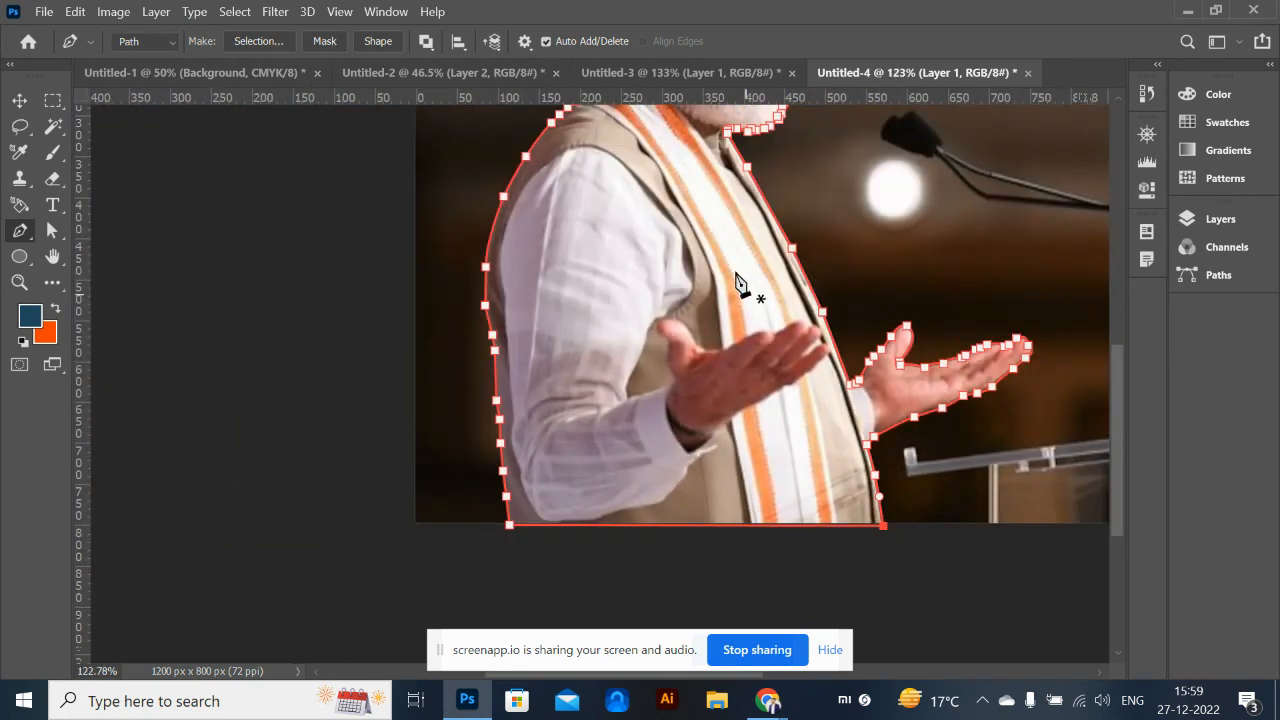
pyautogui.scroll(-2, 737, 284)
pyautogui.scroll(9, 420, 270)
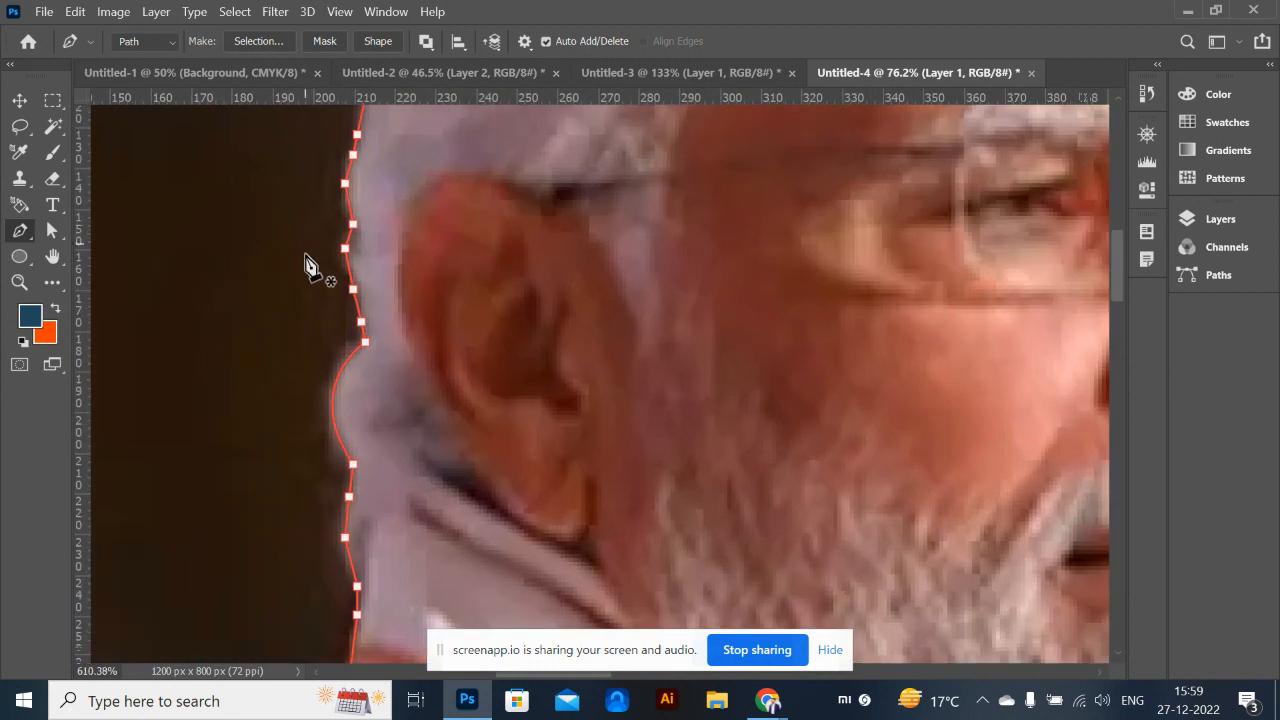
pyautogui.moveTo(306, 277); pyautogui.dragTo(521, 262)
pyautogui.click(539, 246)
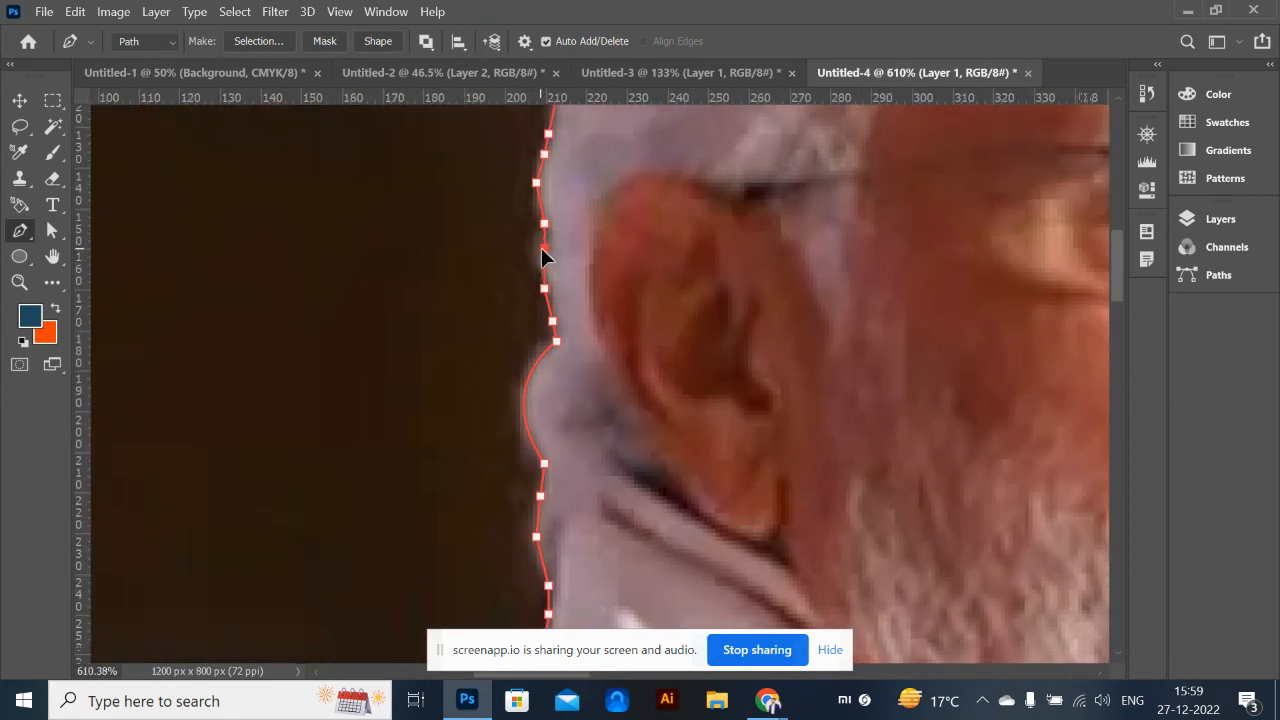
# Examine the finished path around the head, the body and the outstretched hand
pyautogui.scroll(-8, 550, 300)
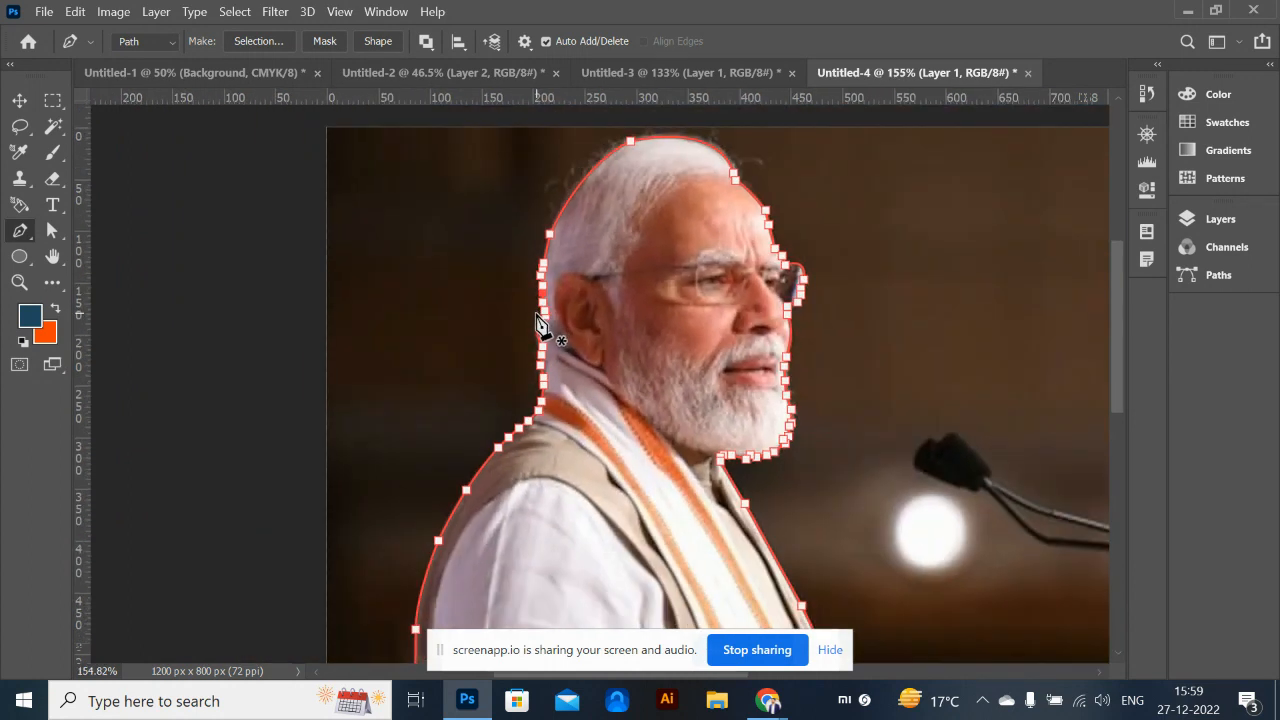
pyautogui.scroll(3, 638, 123)
pyautogui.scroll(-6, 638, 180)
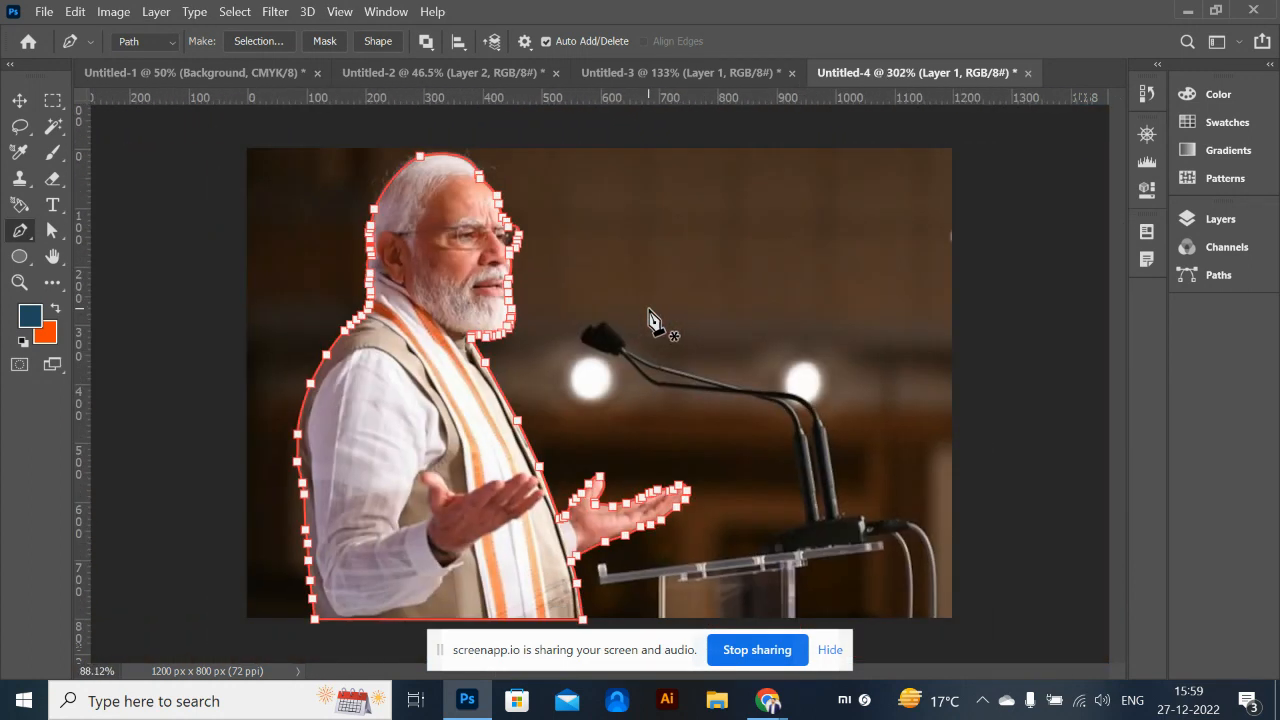
pyautogui.scroll(5, 621, 508)
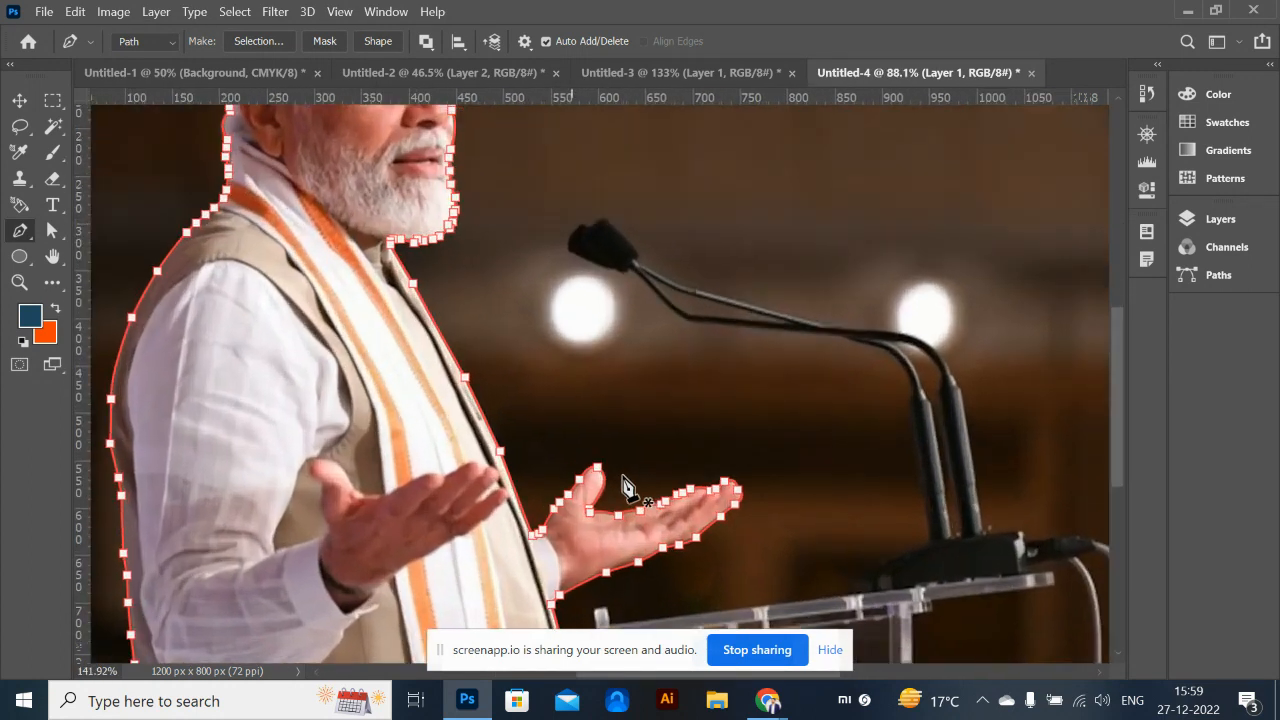
pyautogui.scroll(3, 621, 508)
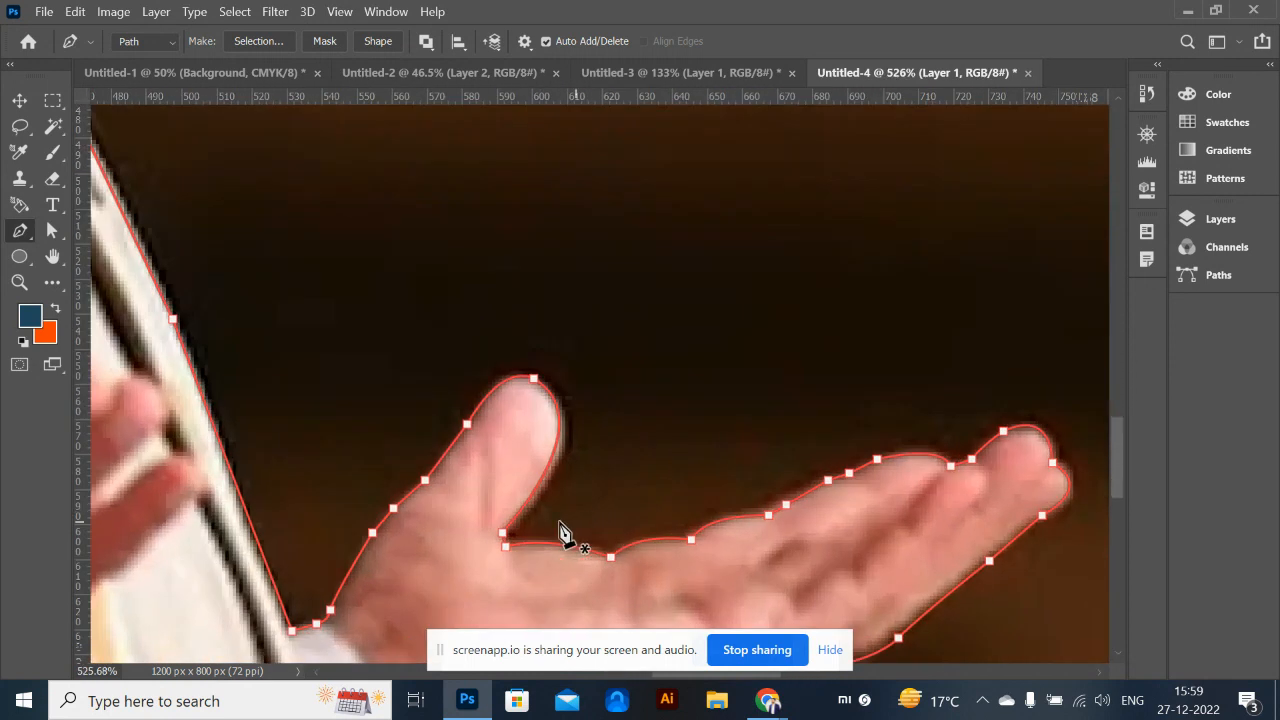
pyautogui.scroll(-6, 560, 530)
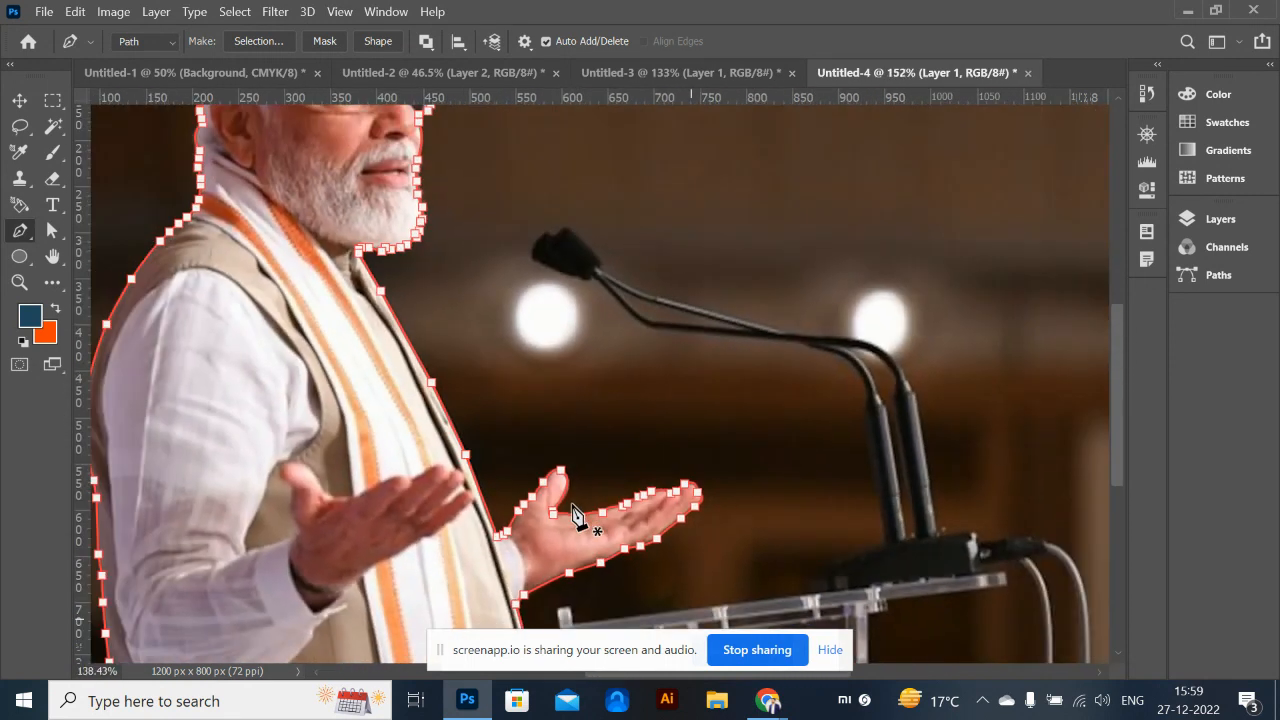
pyautogui.scroll(-3, 575, 515)
# Turn the path into a selection and delete everything outside it from the photo layer, leaving nothing selected
pyautogui.hotkey('ctrl', 'Return')
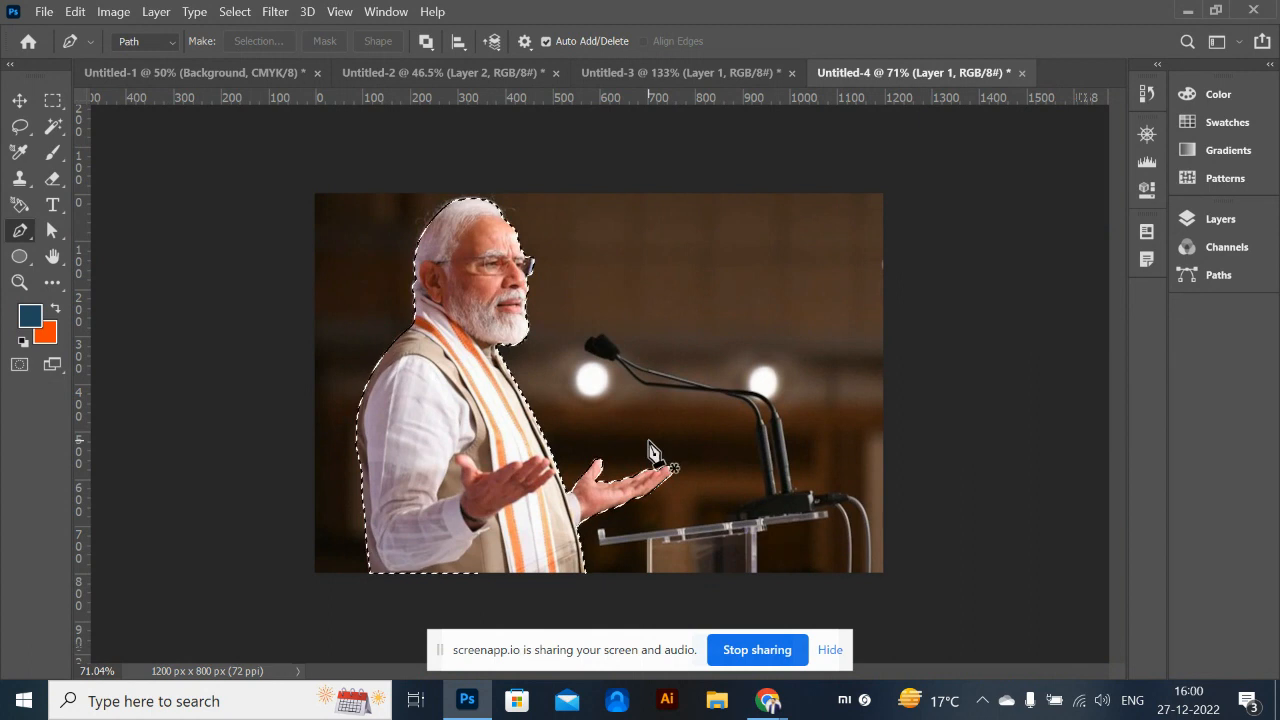
pyautogui.hotkey('ctrl', 'shift', 'i')
pyautogui.press('Delete')
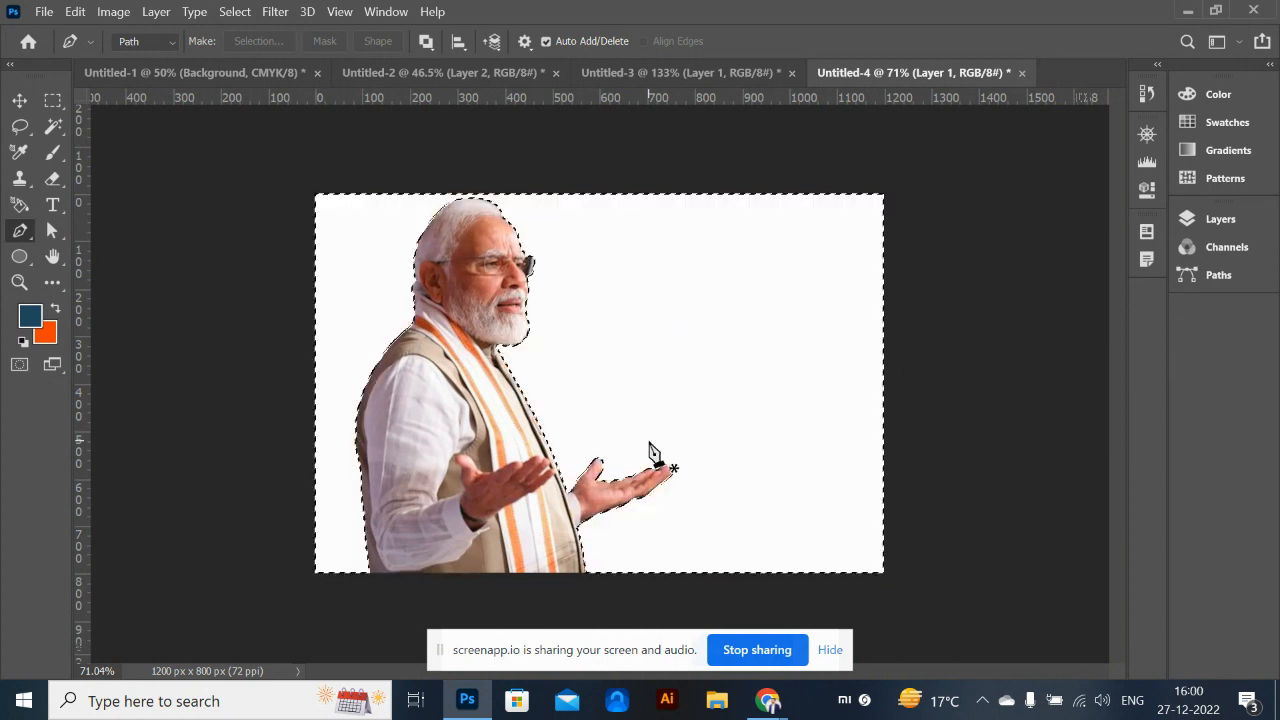
pyautogui.hotkey('ctrl', 'd')
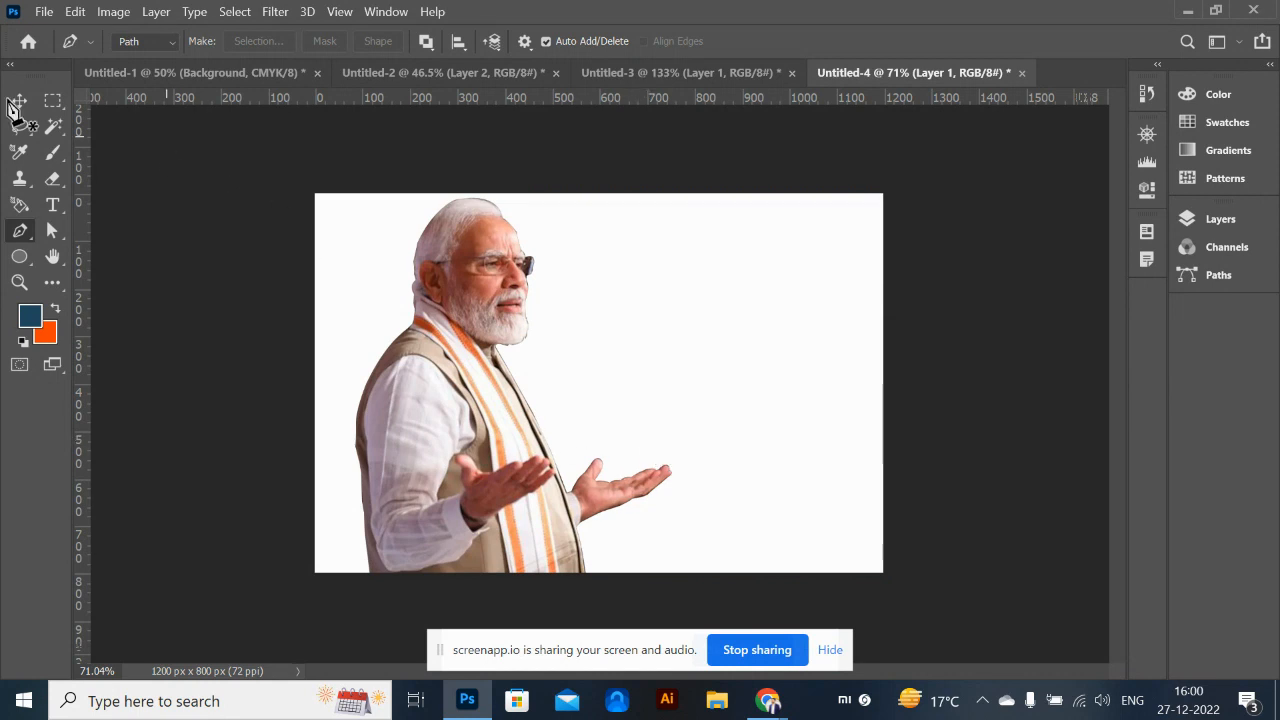
# Move the cut-out man into the Untitled-3 sofa banner with the Move tool
pyautogui.click(16, 102)
pyautogui.moveTo(505, 489); pyautogui.dragTo(422, 444)
pyautogui.moveTo(380, 393); pyautogui.dragTo(516, 428)
# Scale the man proportionally to about 43% and place him beside the sofa, standing on the banner's bottom edge
pyautogui.hotkey('ctrl', 't')
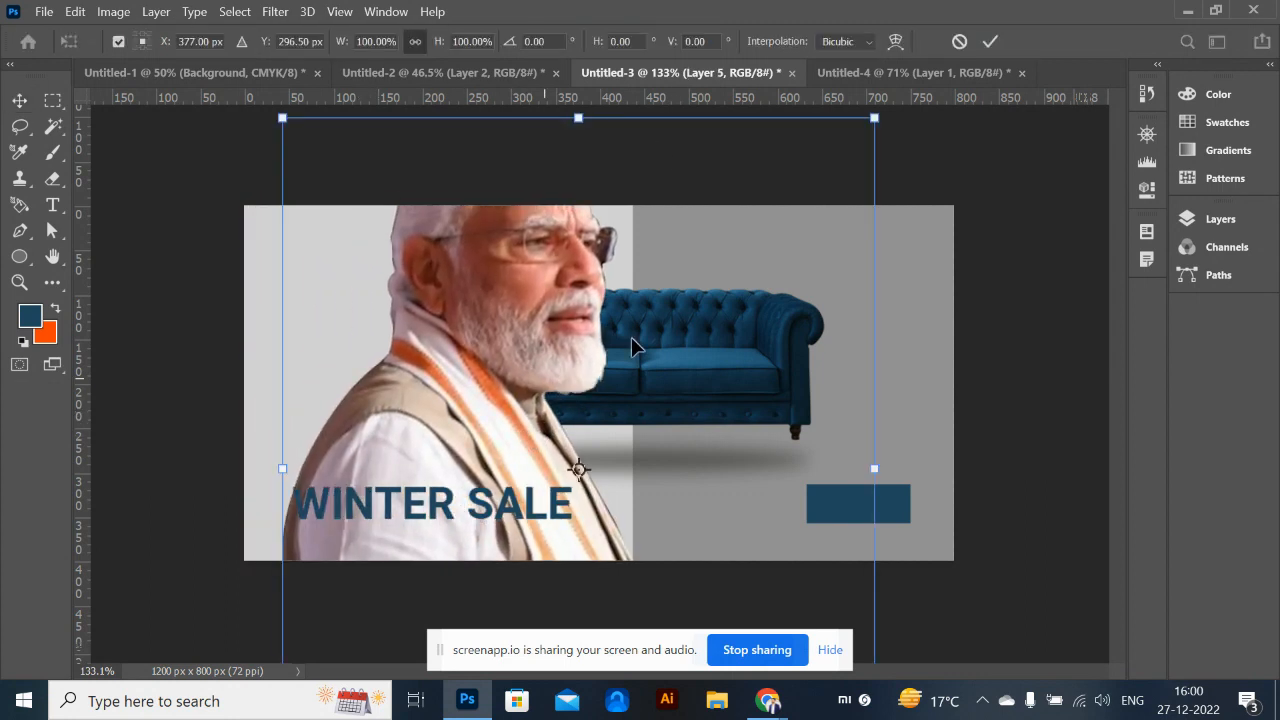
pyautogui.moveTo(876, 118); pyautogui.dragTo(715, 319)
pyautogui.moveTo(625, 447); pyautogui.dragTo(388, 352)
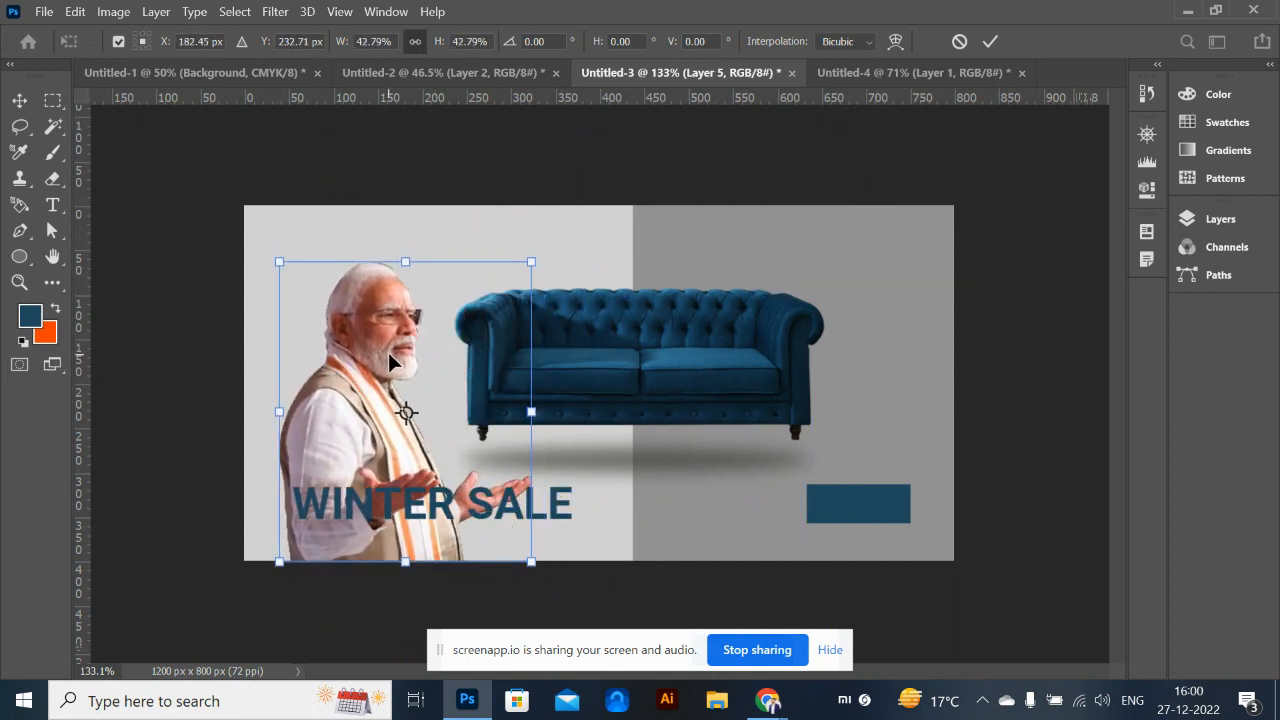
pyautogui.press('Return')
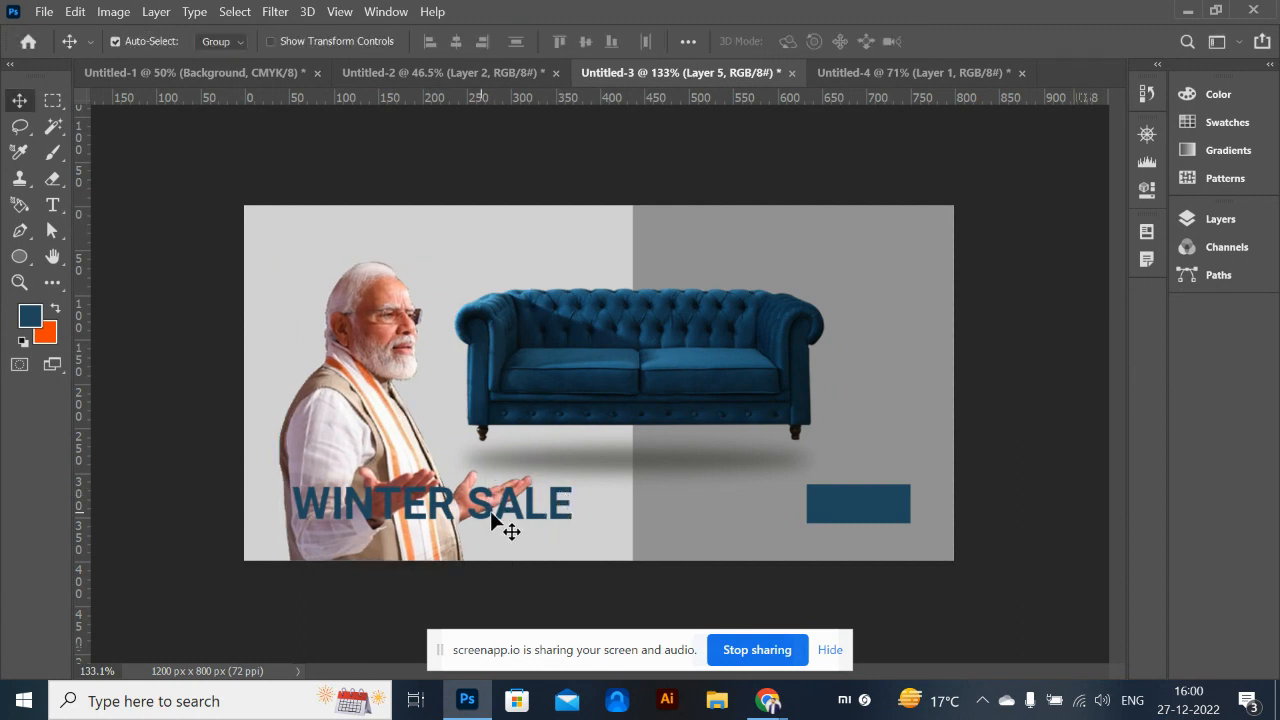
# Move the WINTER SALE text away from the man to below the sofa, and inspect the cutout's edge at the glasses
pyautogui.moveTo(492, 509); pyautogui.dragTo(776, 497)
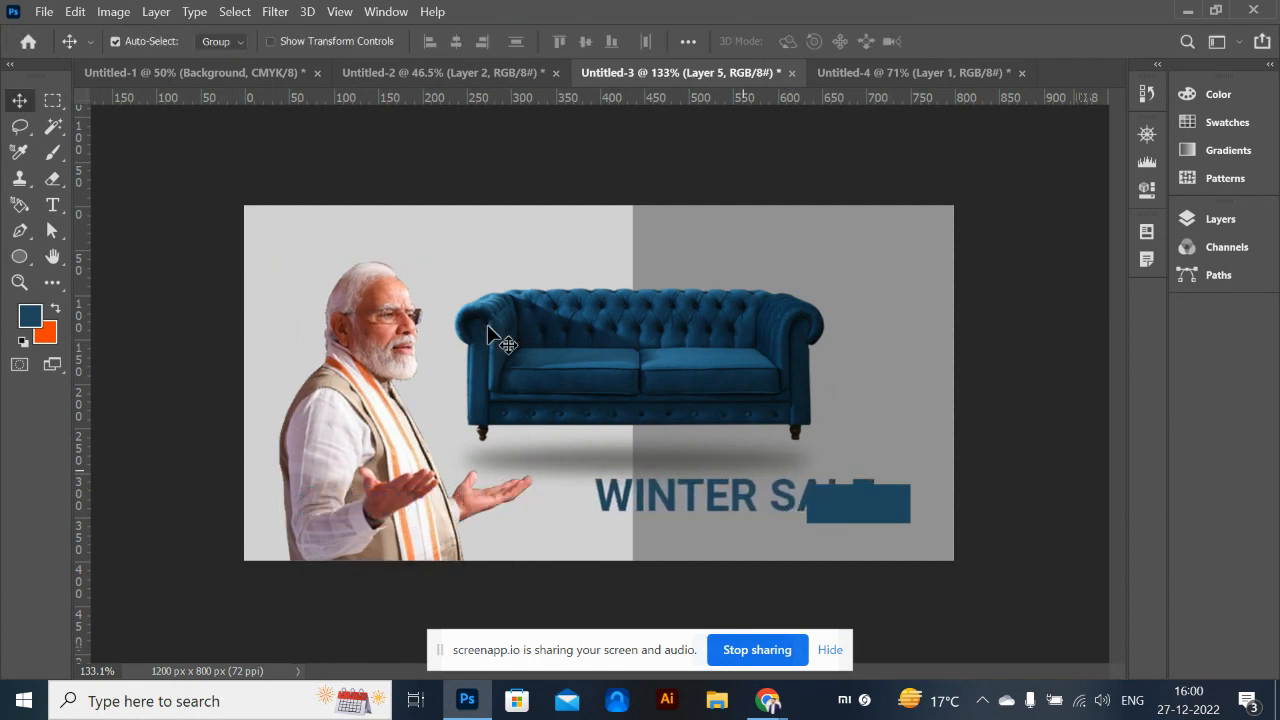
pyautogui.scroll(8, 394, 317)
pyautogui.scroll(7, 375, 308)
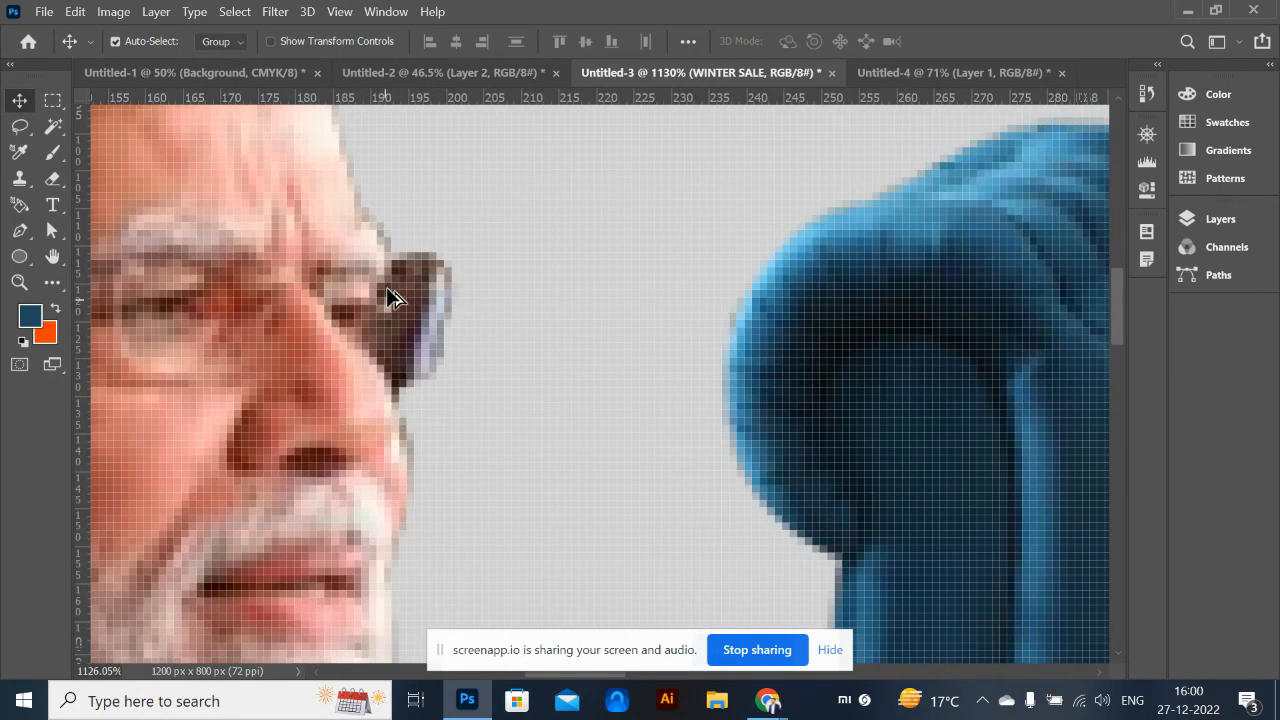
pyautogui.scroll(-3, 389, 300)
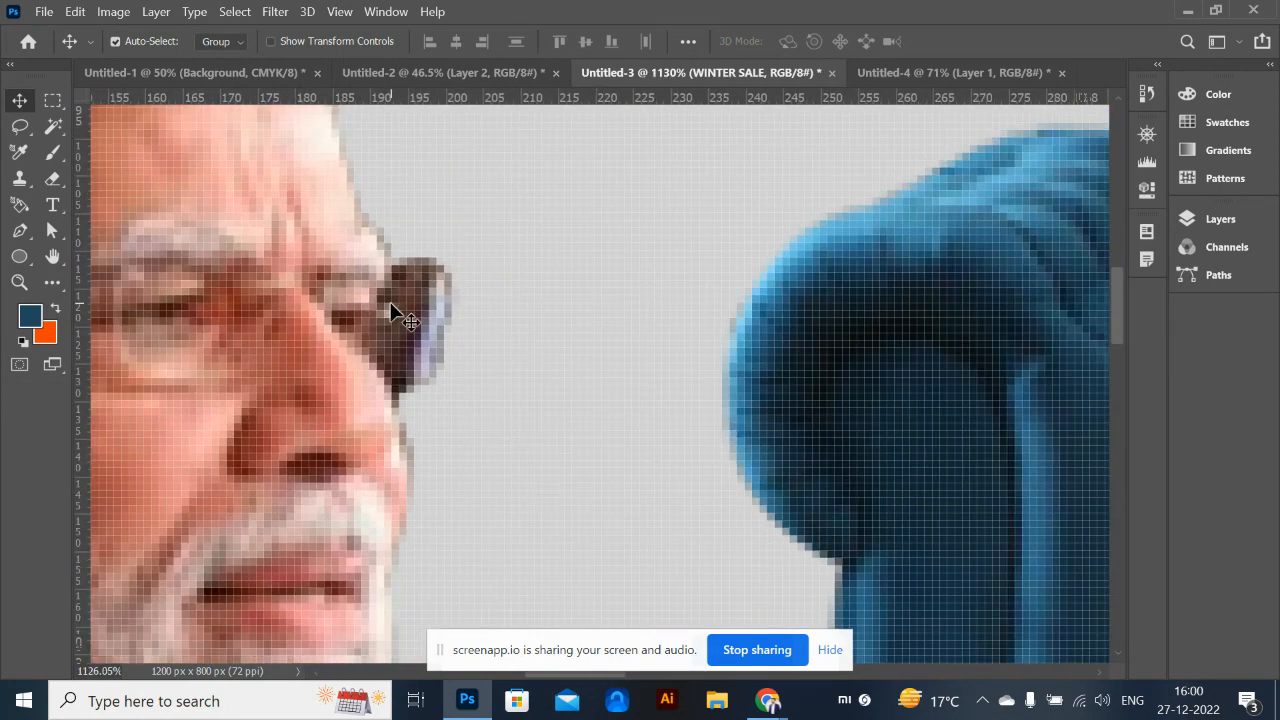
# Outline the dark lens area of the glasses beyond the man's nose with a closed Pen tool path and turn it into a selection
pyautogui.press('p')
pyautogui.moveTo(399, 281); pyautogui.dragTo(392, 316)
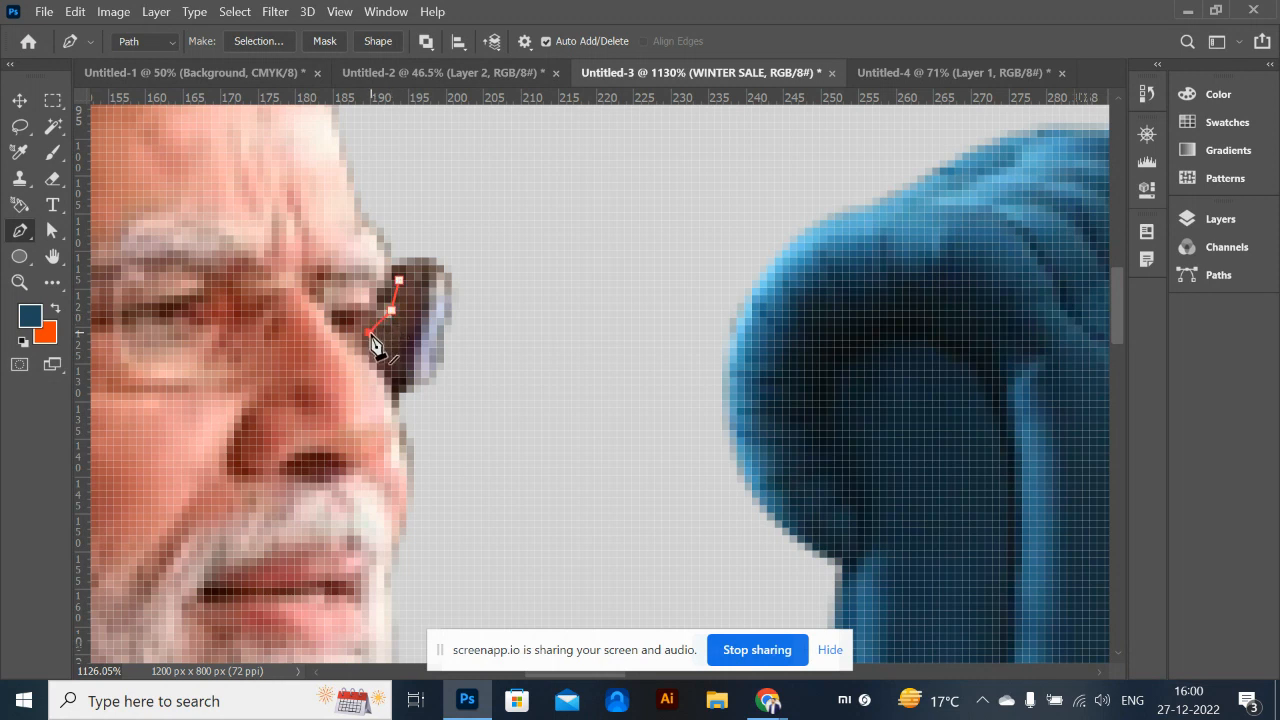
pyautogui.click(369, 333)
pyautogui.moveTo(377, 366); pyautogui.dragTo(394, 381)
pyautogui.click(392, 378)
pyautogui.click(414, 356)
pyautogui.click(399, 280)
pyautogui.hotkey('ctrl', 'Return')
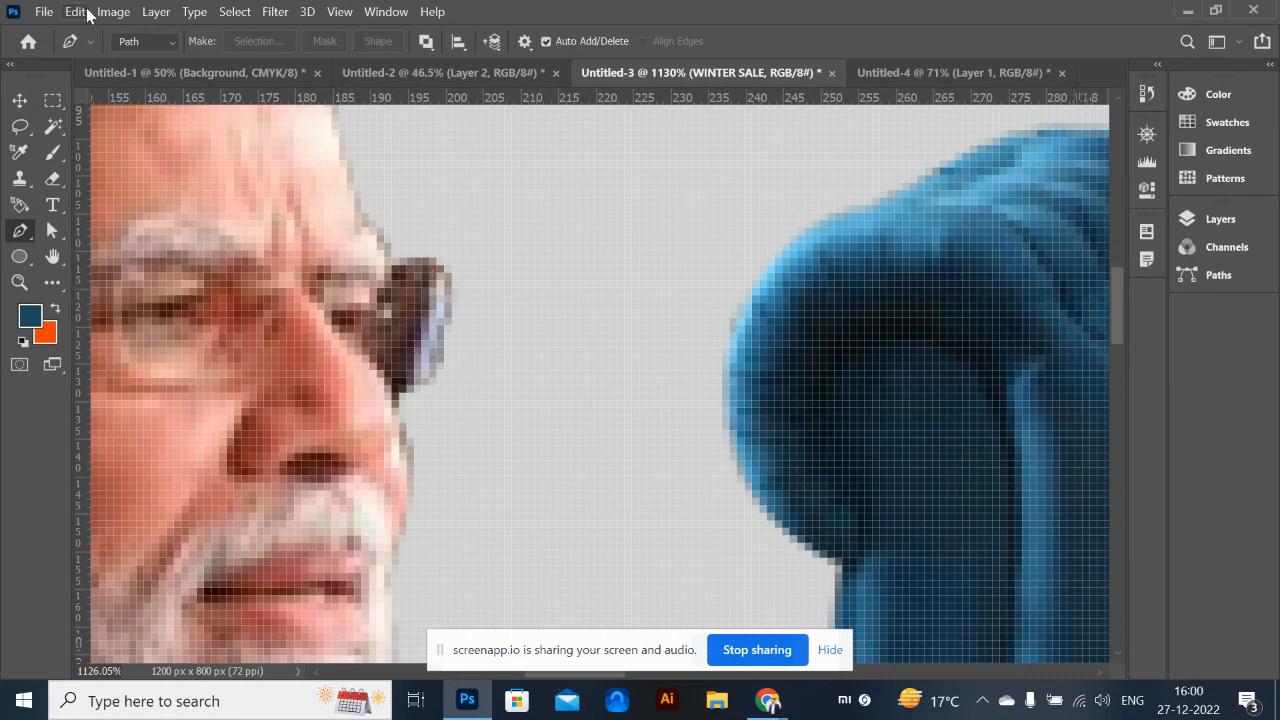
# Delete the selected dark lens area from the man's layer, Layer 5, and clear the selection
pyautogui.press('Delete')
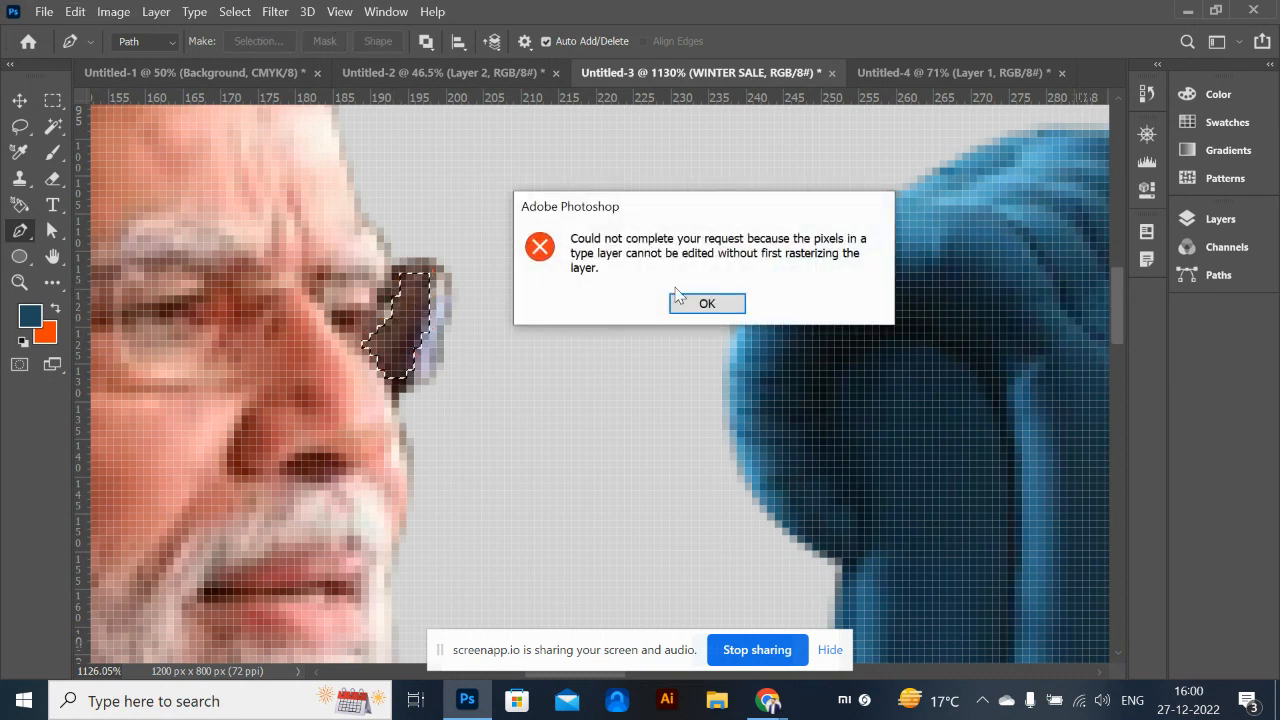
pyautogui.click(704, 303)
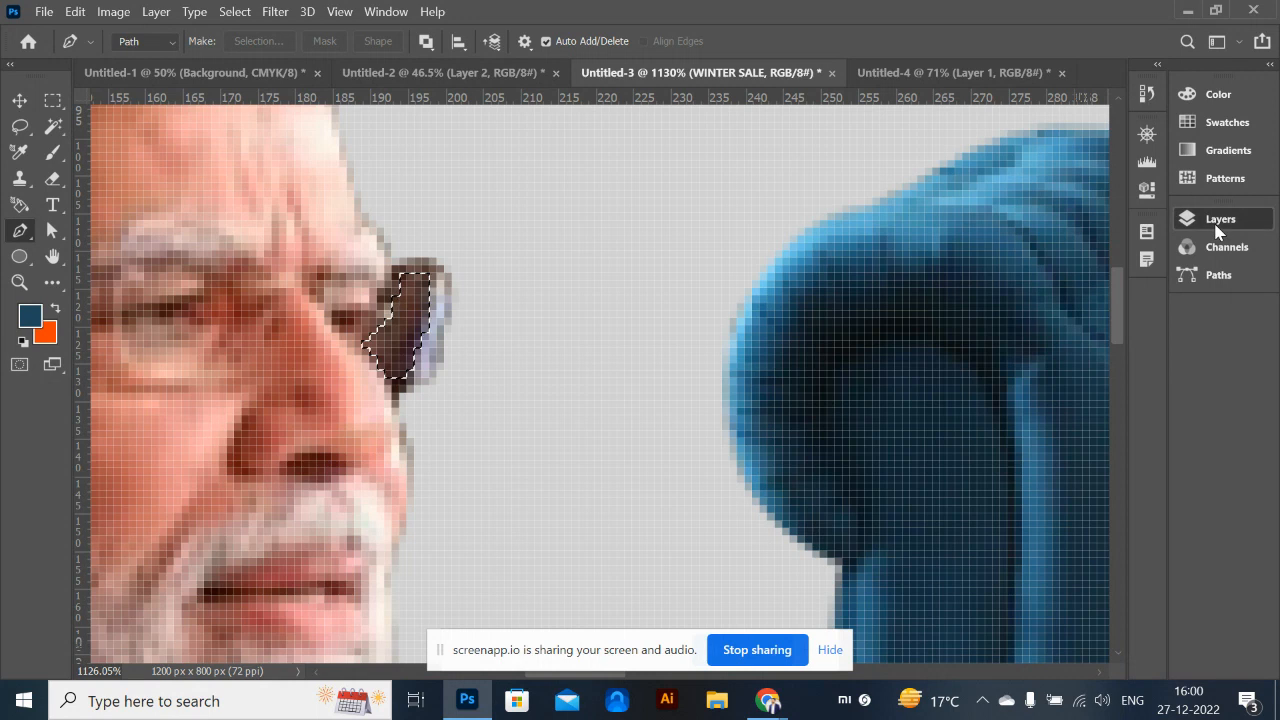
pyautogui.click(1218, 224)
pyautogui.click(1045, 350)
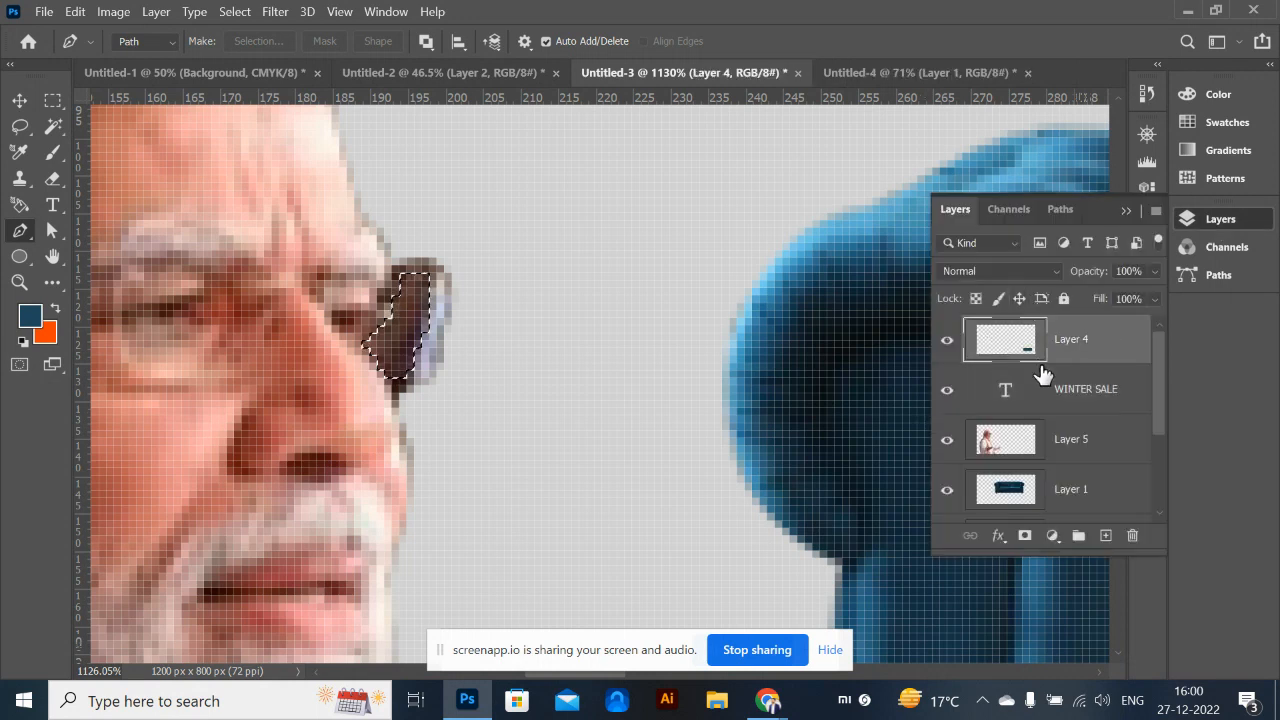
pyautogui.click(1043, 444)
pyautogui.press('Delete')
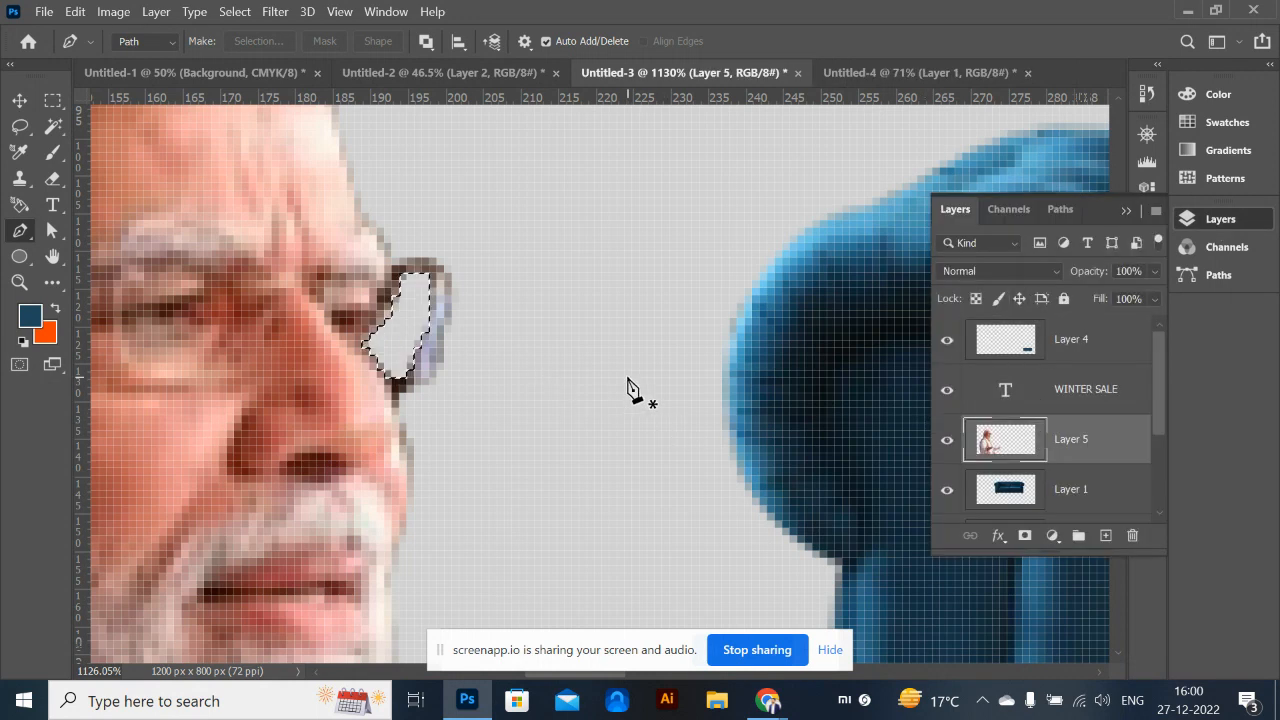
pyautogui.hotkey('ctrl', 'd')
# Add a new layer above the man and fill the lens selection on it with light grey #e1e5e8, leaving nothing selected
pyautogui.scroll(-3, 551, 389)
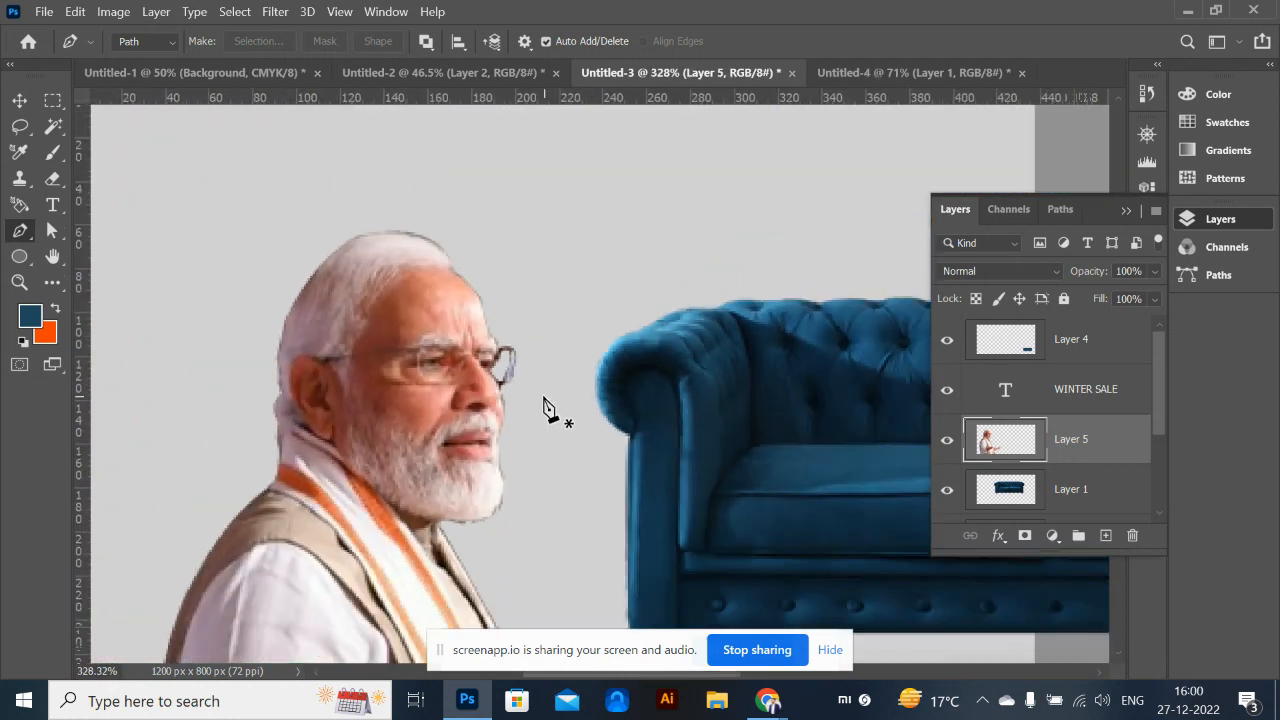
pyautogui.scroll(3, 543, 406)
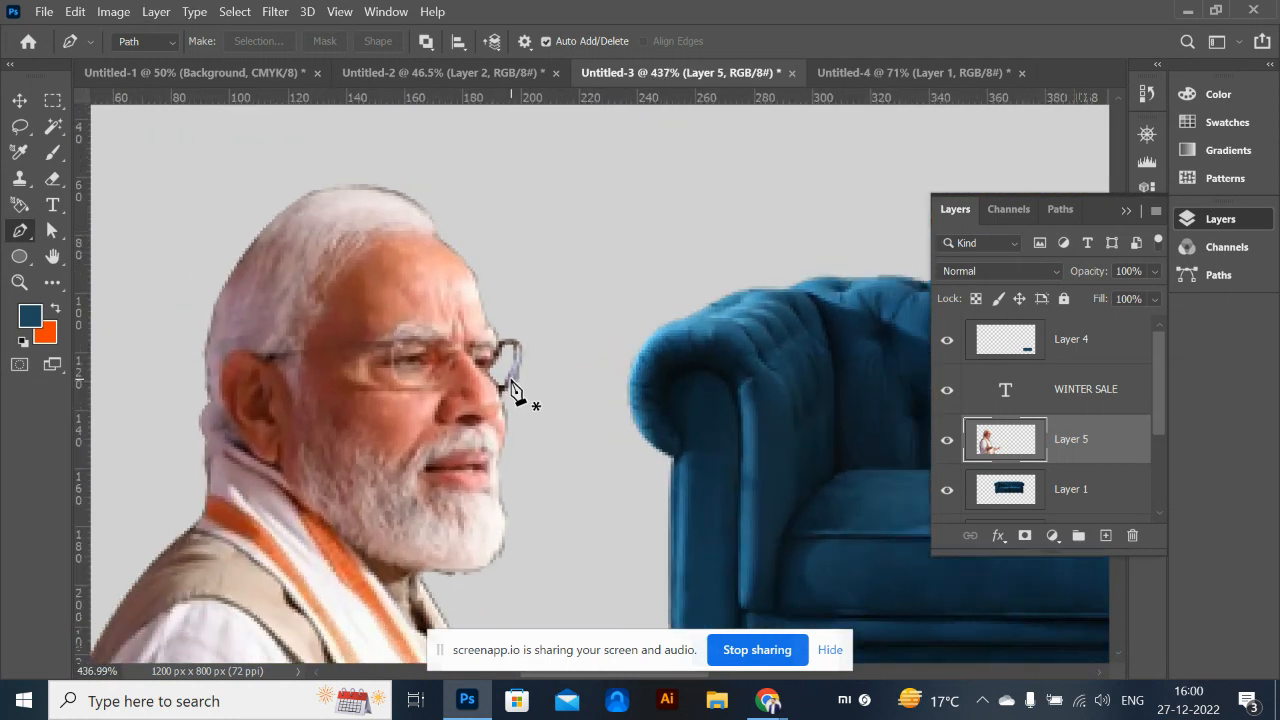
pyautogui.scroll(5, 512, 386)
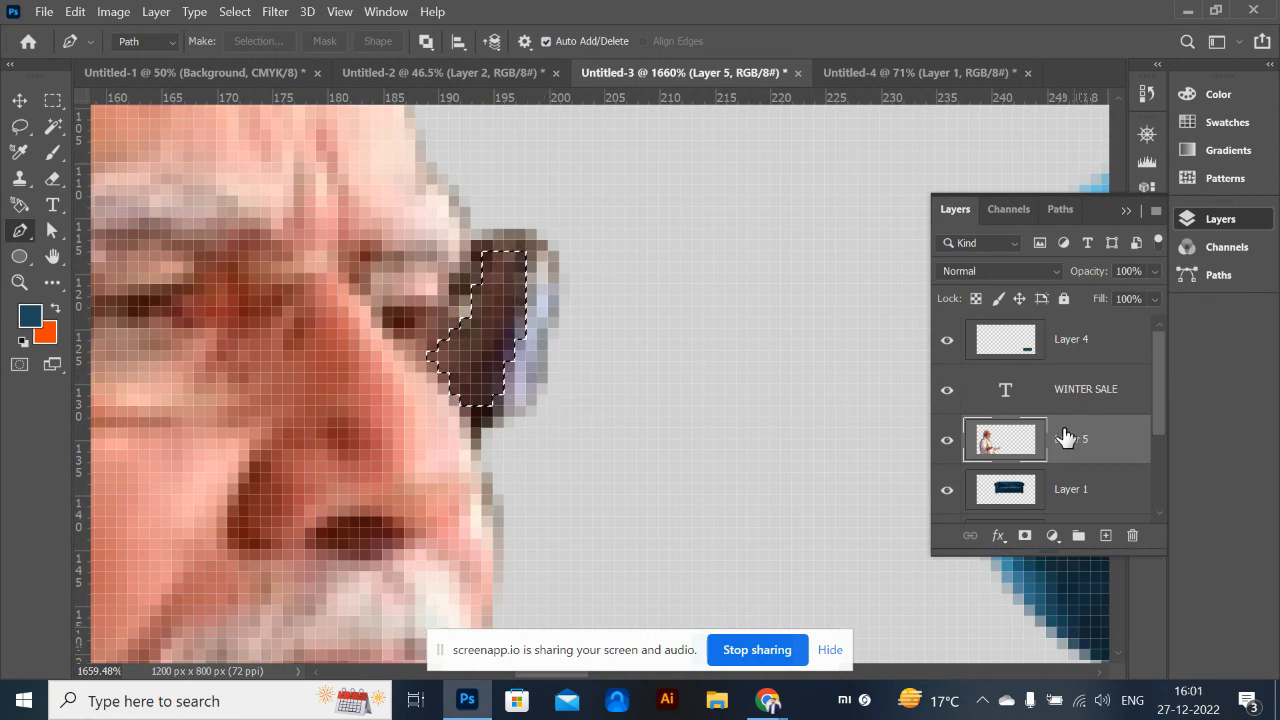
pyautogui.click(1105, 536)
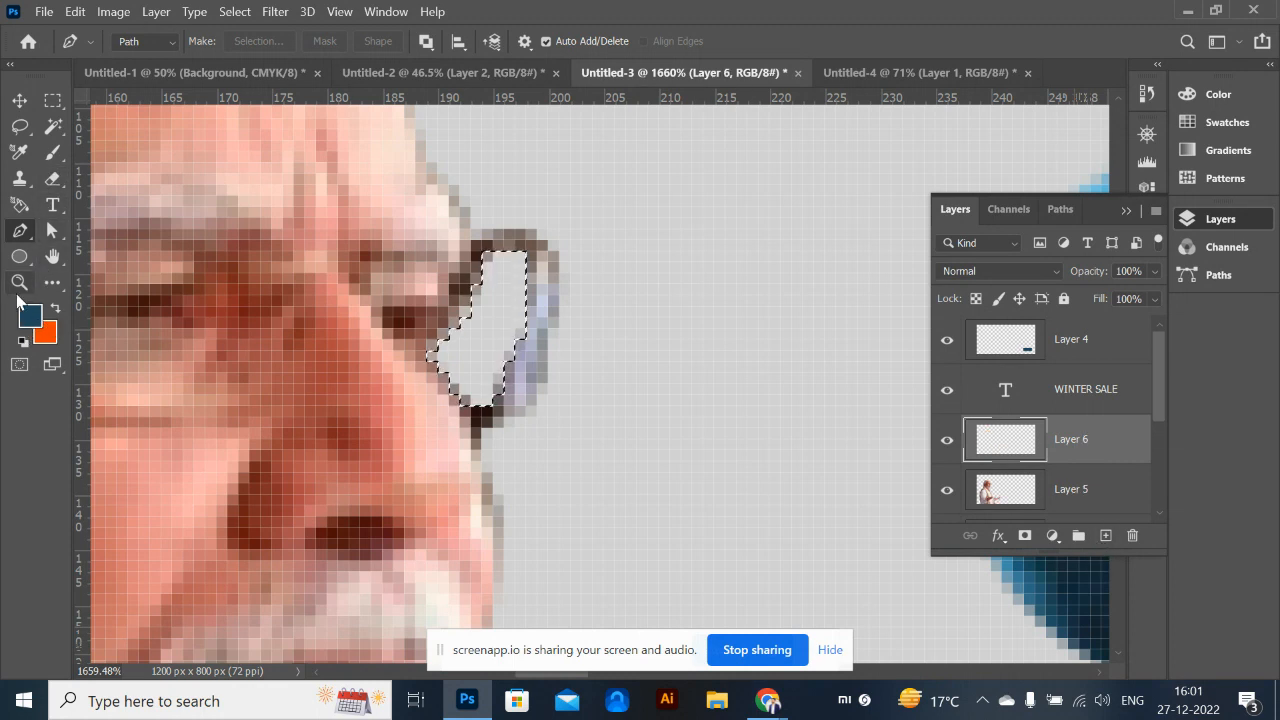
pyautogui.click(31, 319)
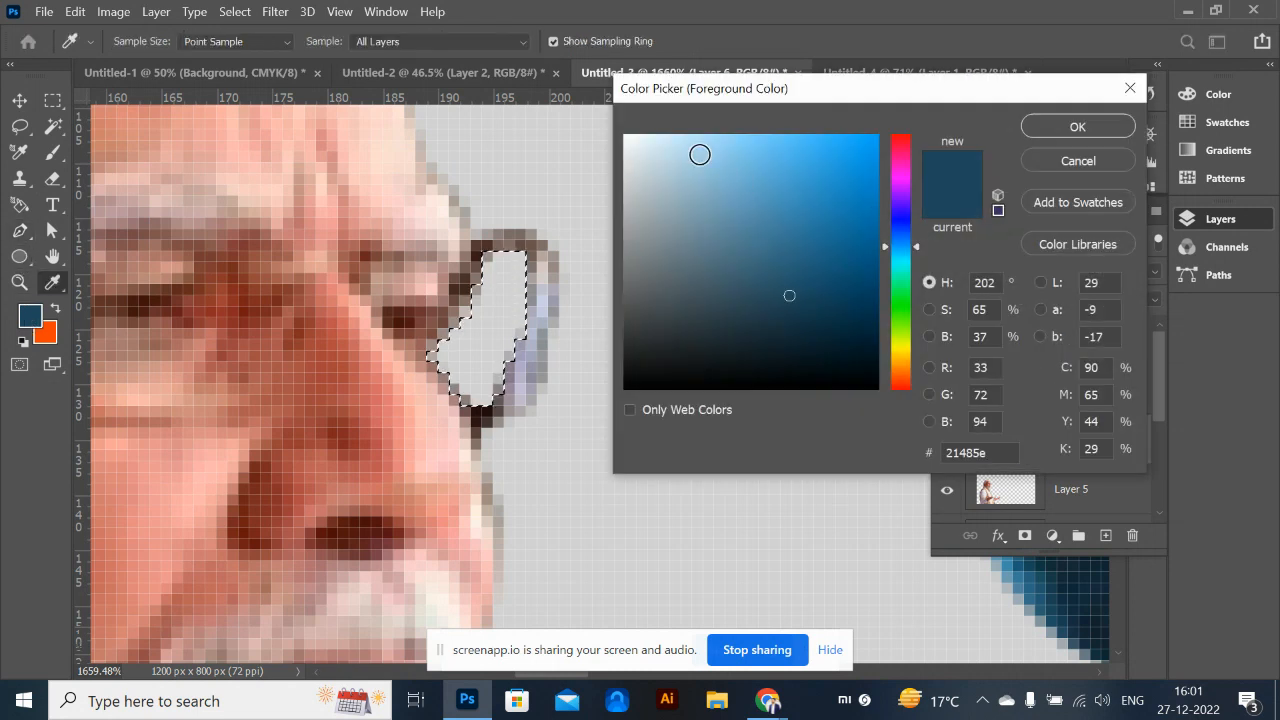
pyautogui.click(633, 158)
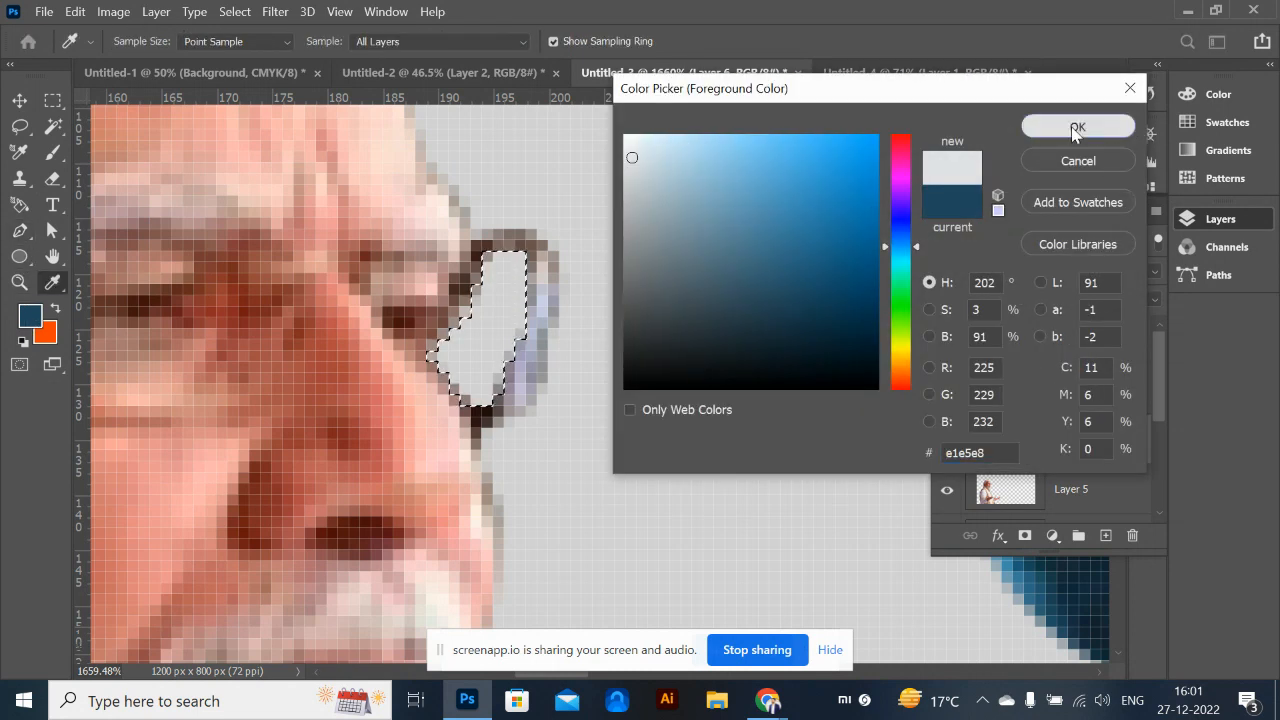
pyautogui.click(1080, 130)
pyautogui.press('p')
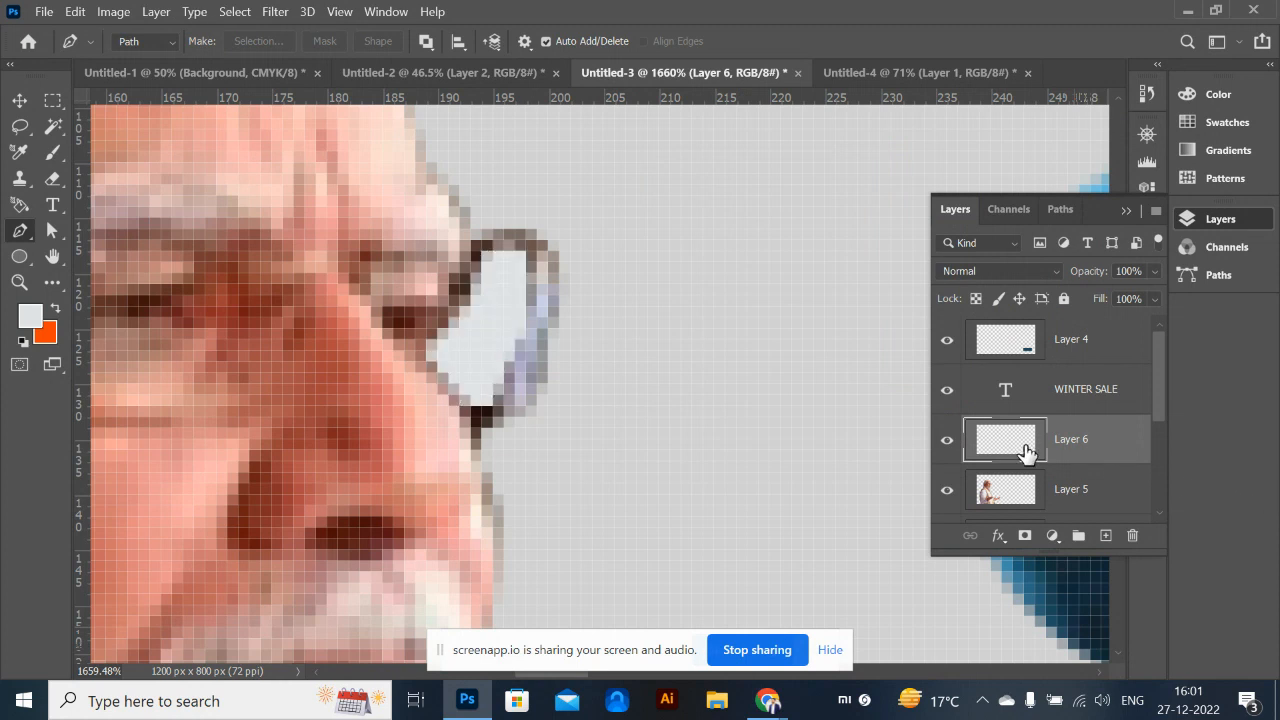
# Set the opacity of the lens fill layer to 86% and check how the lens looks beside the face
pyautogui.press('5')
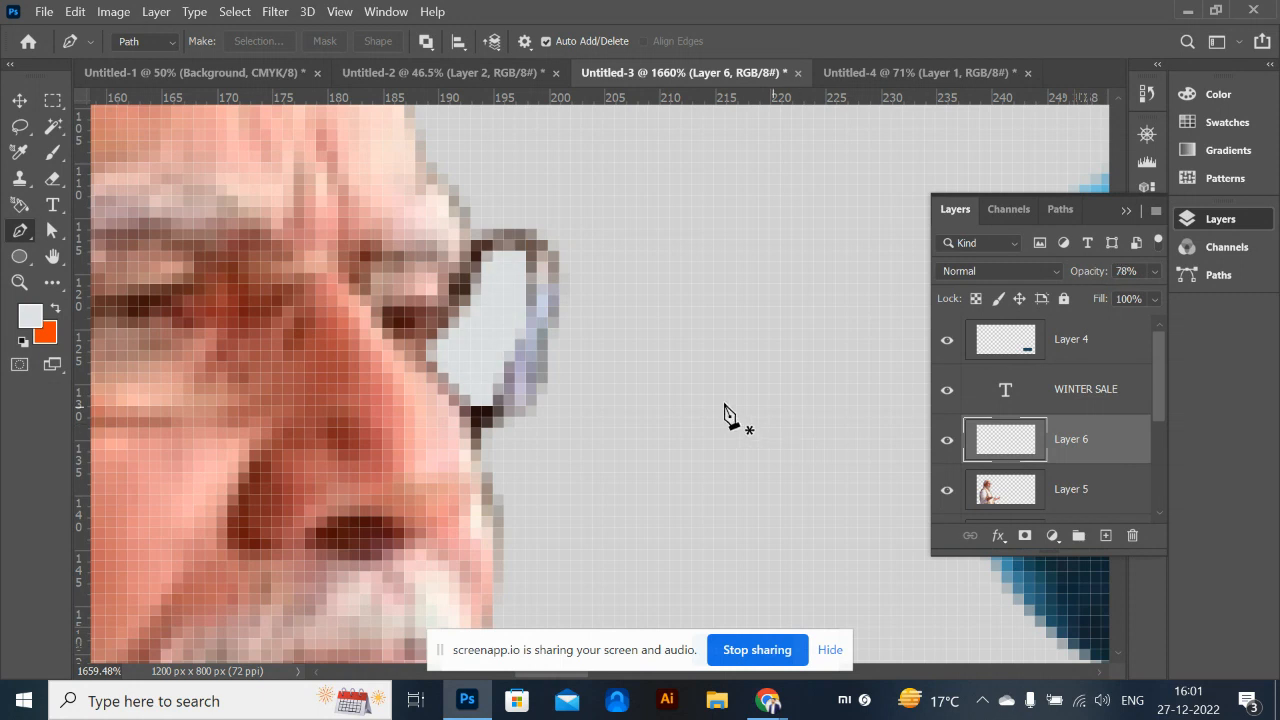
pyautogui.scroll(-3, 902, 441)
pyautogui.click(1155, 271)
pyautogui.moveTo(1138, 291); pyautogui.dragTo(1150, 297)
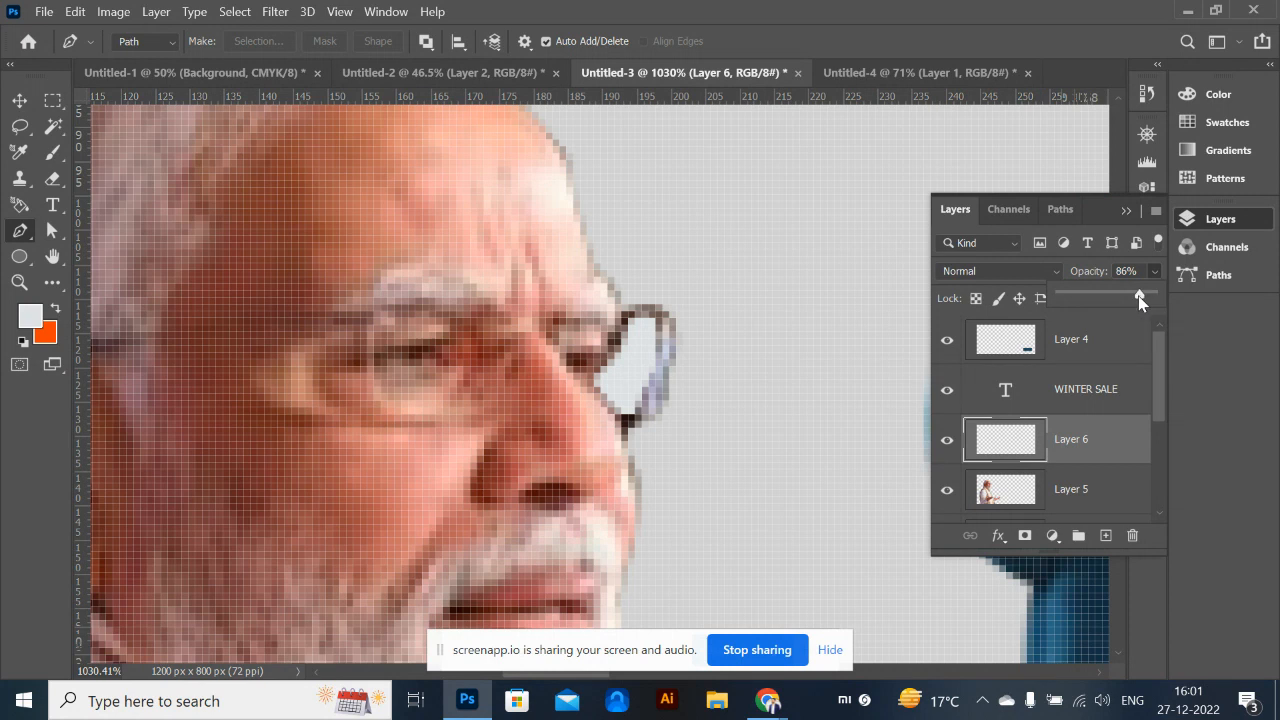
pyautogui.scroll(-4, 700, 343)
pyautogui.scroll(3, 649, 366)
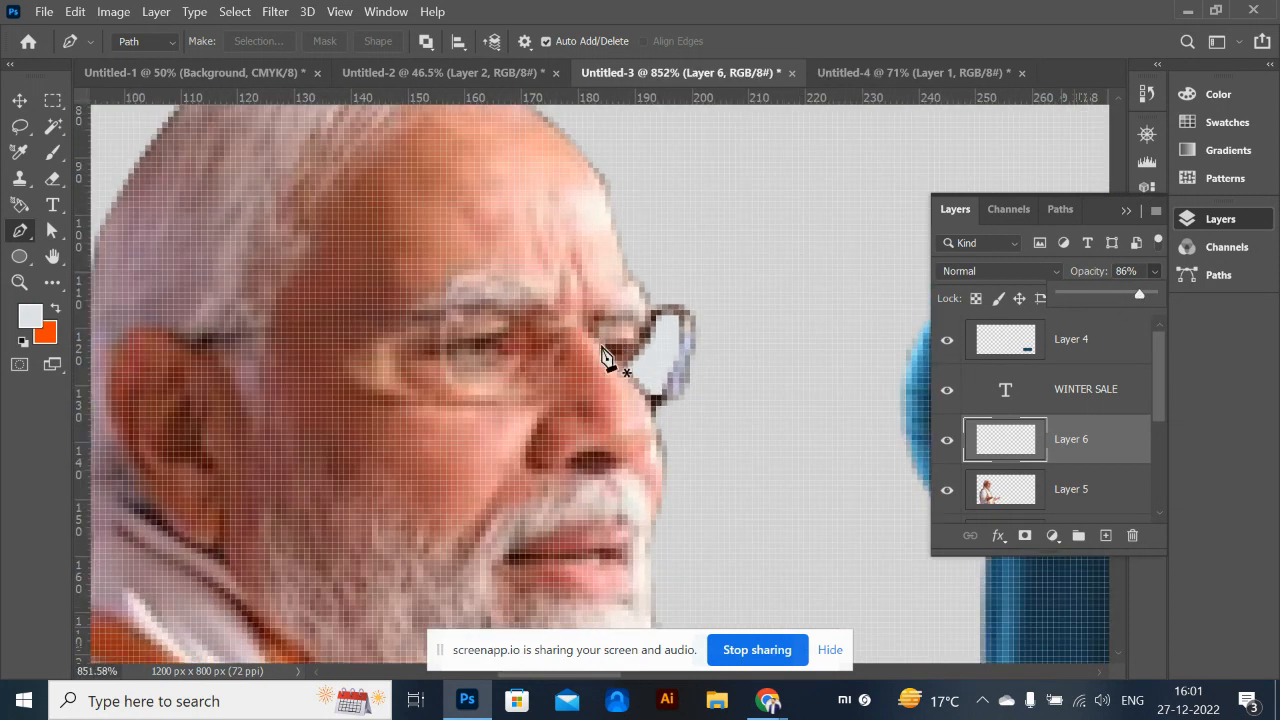
pyautogui.scroll(-2, 606, 358)
pyautogui.scroll(3, 576, 388)
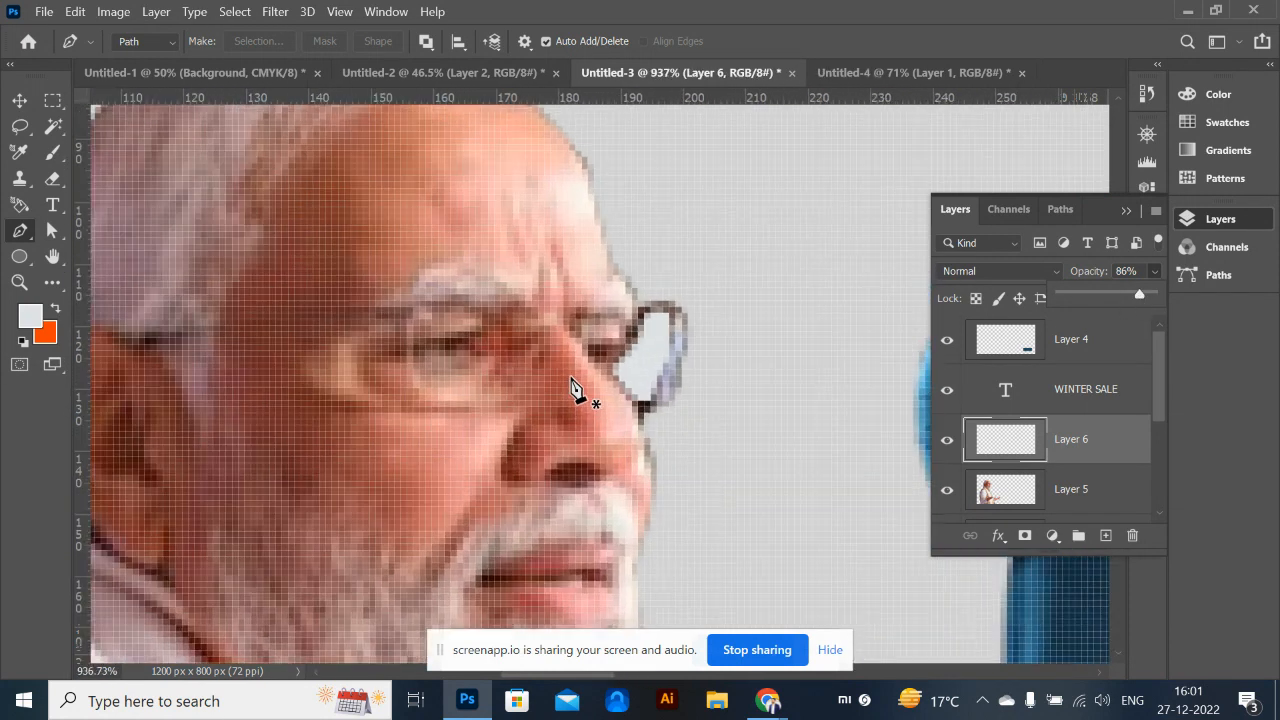
pyautogui.scroll(-2, 597, 389)
pyautogui.scroll(2, 600, 388)
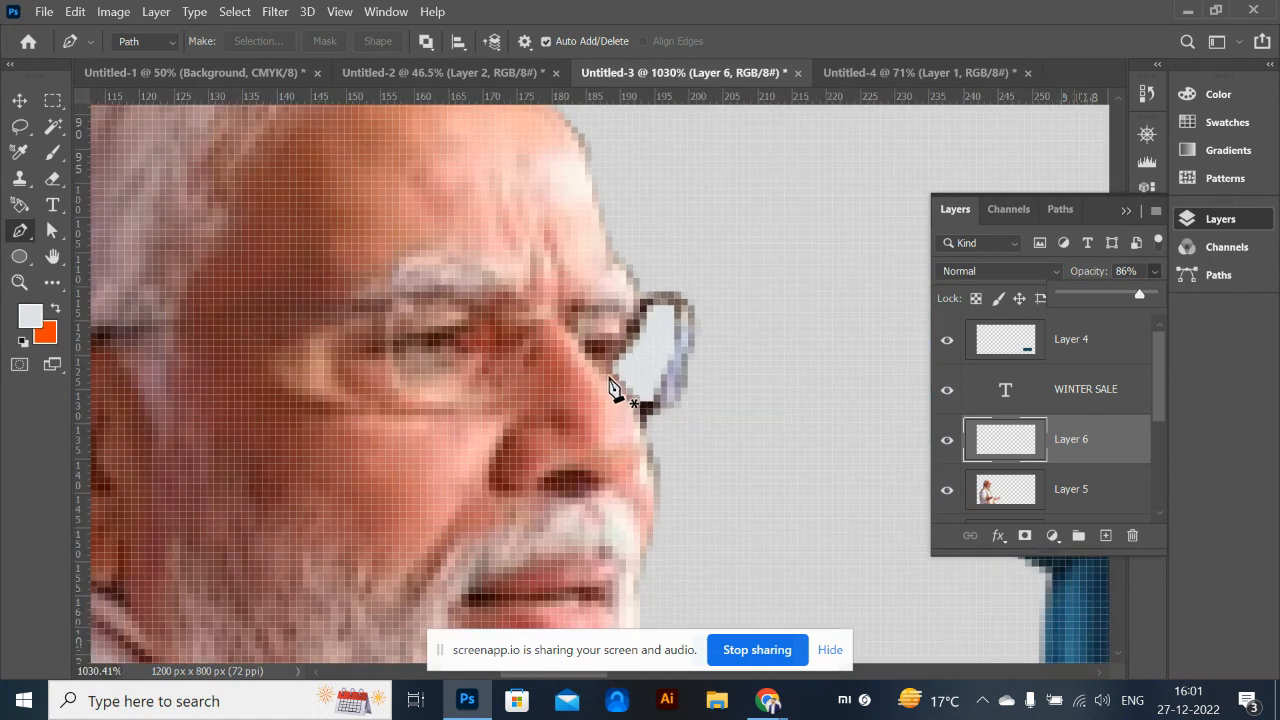
pyautogui.scroll(-3, 614, 386)
pyautogui.scroll(2, 614, 386)
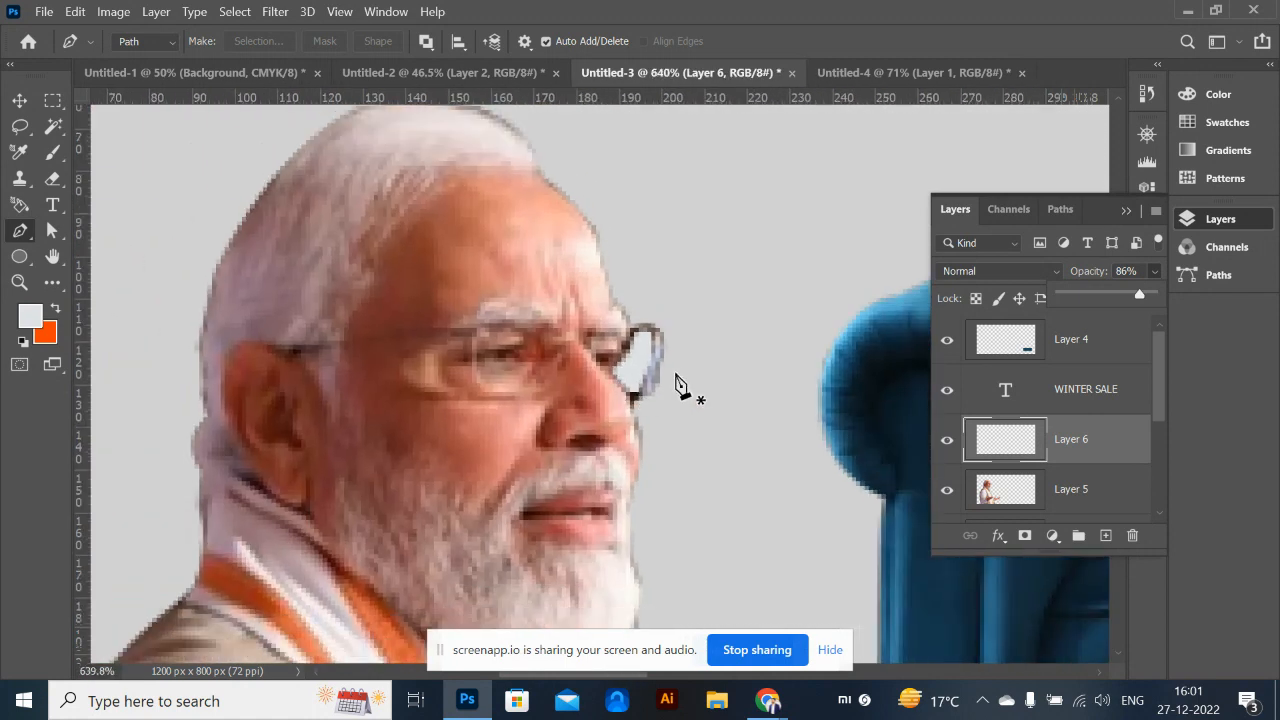
pyautogui.press('e')
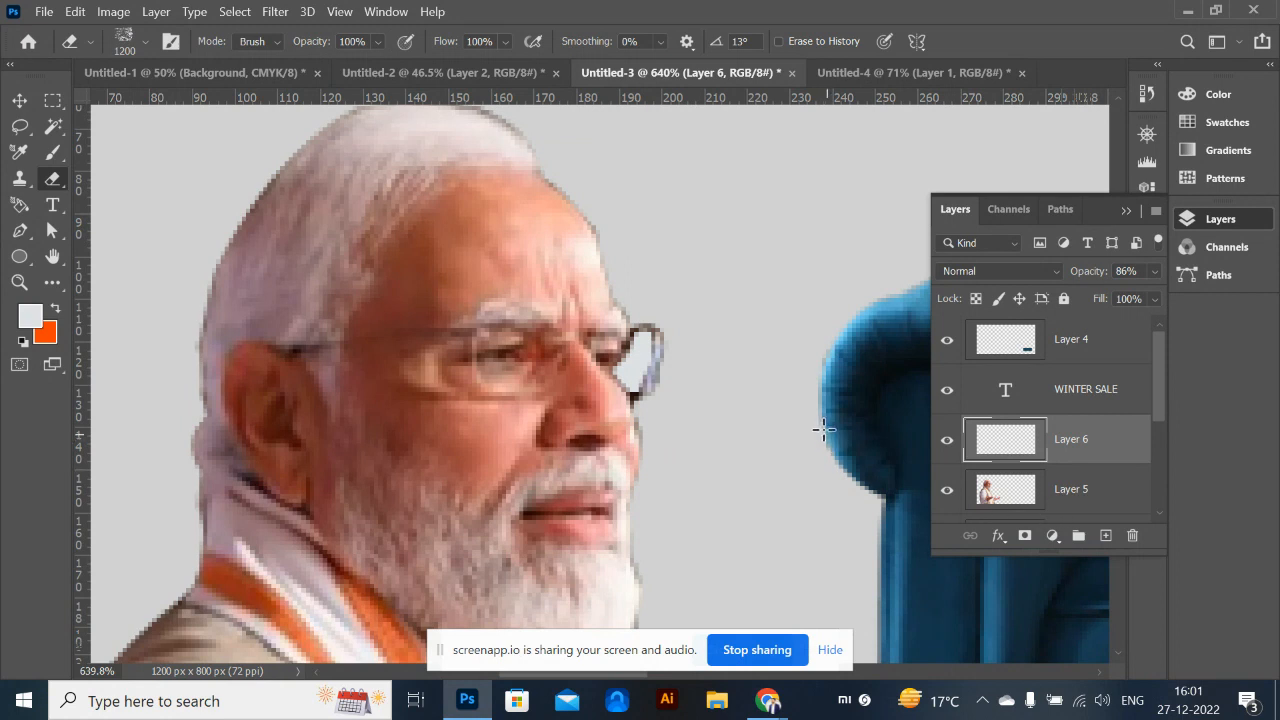
pyautogui.press(']')
pyautogui.press('capslock')
pyautogui.press('capslock')
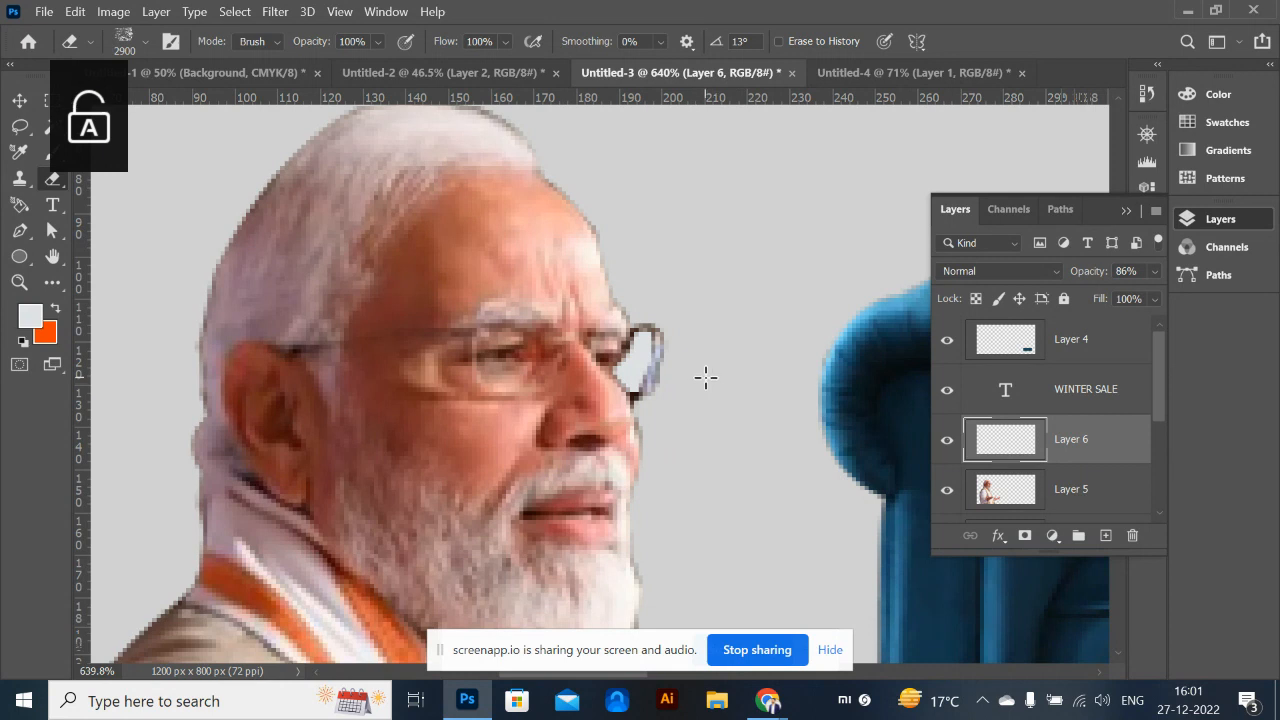
pyautogui.press('[')
pyautogui.press('[')
pyautogui.press('[')
pyautogui.press('[')
pyautogui.press('[')
pyautogui.press('[')
pyautogui.press('[')
pyautogui.press('[')
pyautogui.press('[')
pyautogui.press('[')
pyautogui.press('[')
pyautogui.press('[')
pyautogui.press('[')
pyautogui.press('[')
pyautogui.press('[')
pyautogui.press('[')
pyautogui.press('[')
pyautogui.press('[')
pyautogui.press('[')
pyautogui.press('[')
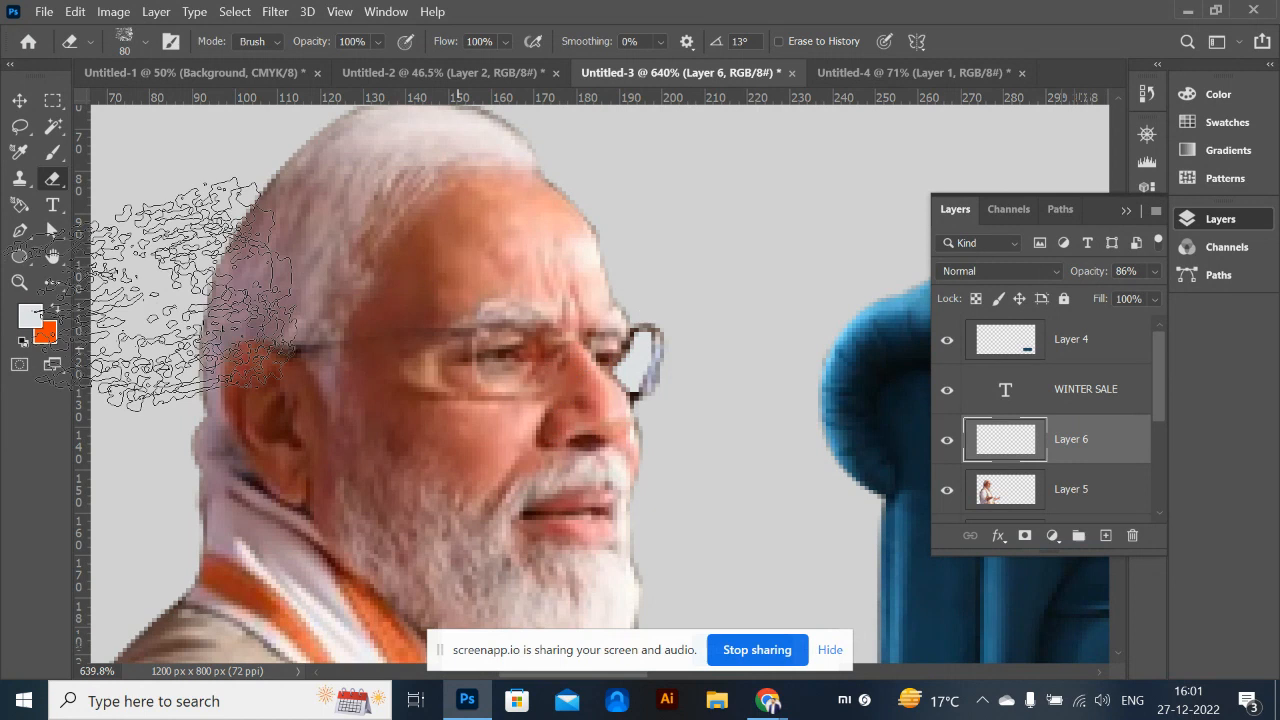
# Lasso the part of the glasses protruding past the face and delete it from Layer 5
pyautogui.click(18, 127)
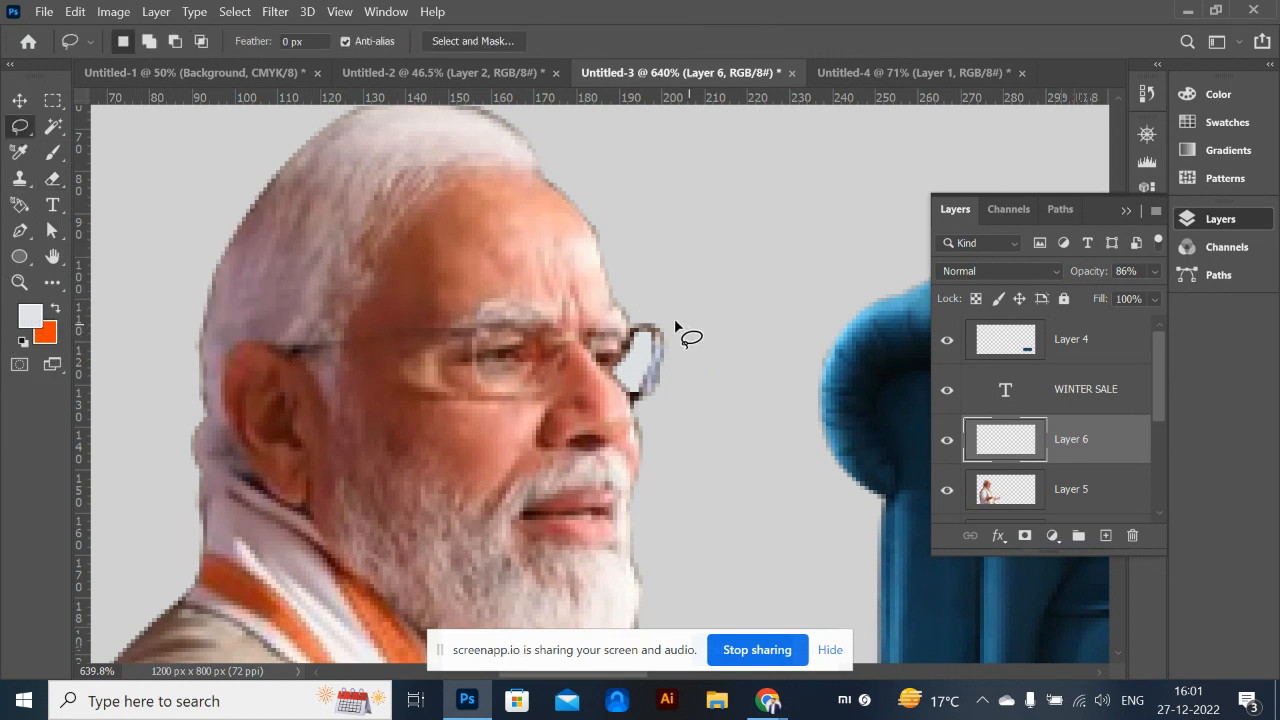
pyautogui.moveTo(647, 299); pyautogui.dragTo(638, 321)
pyautogui.moveTo(634, 399); pyautogui.dragTo(690, 392)
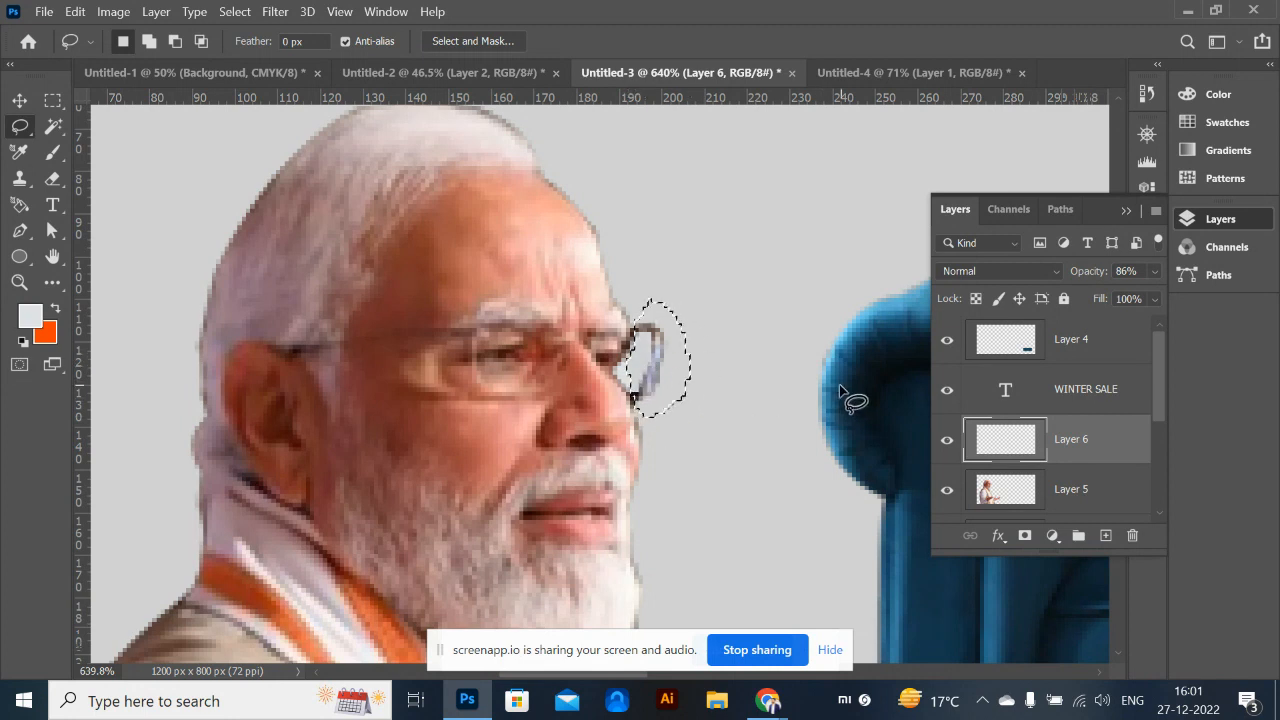
pyautogui.click(1078, 505)
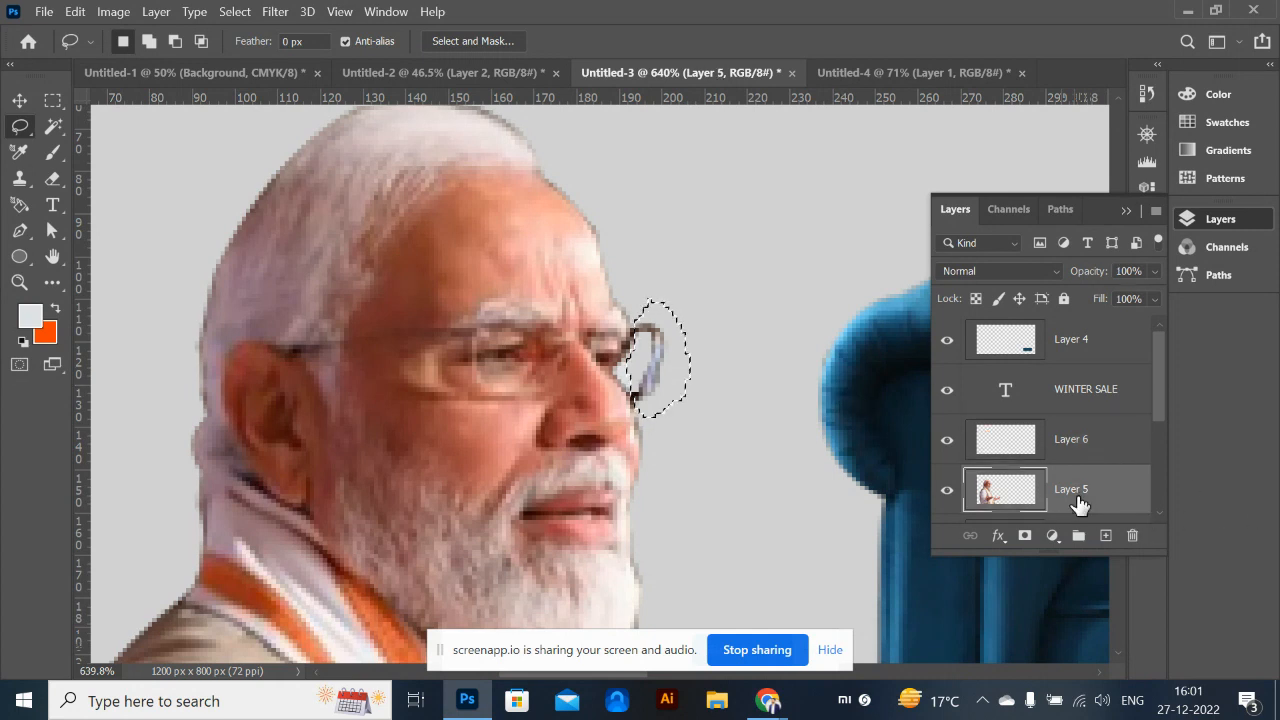
pyautogui.scroll(-6, 696, 378)
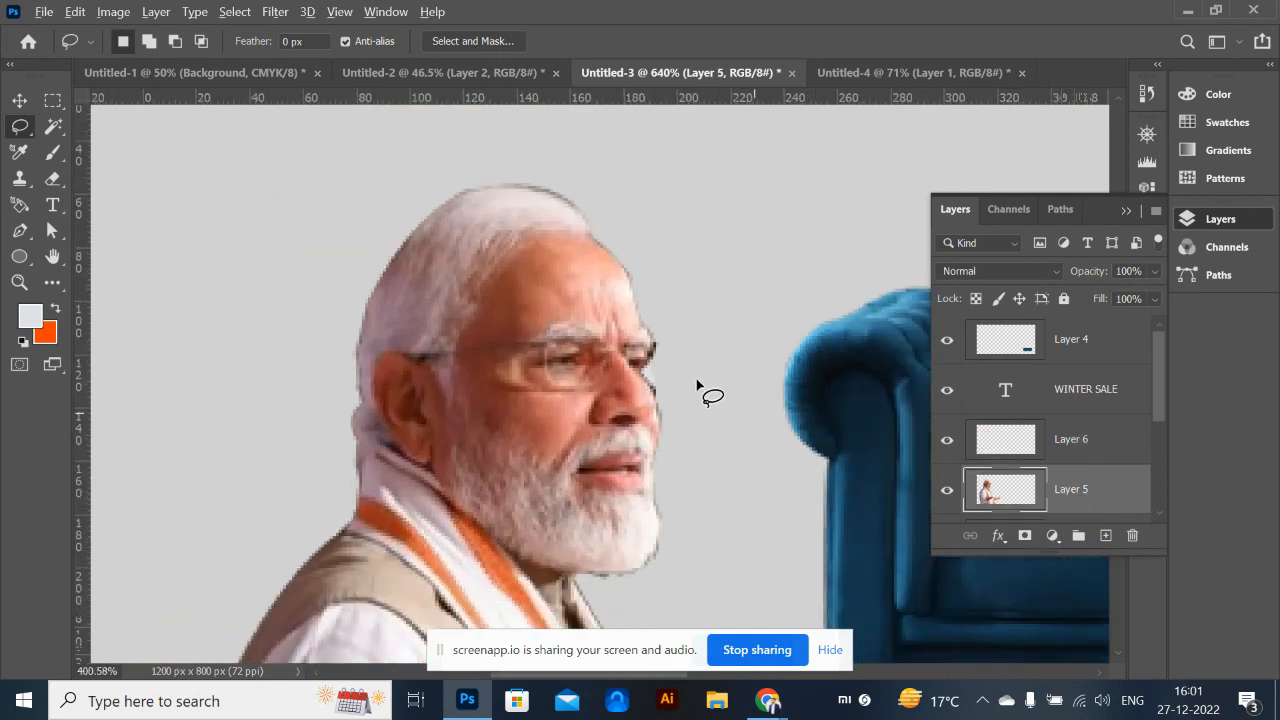
pyautogui.scroll(1, 689, 390)
pyautogui.scroll(3, 322, 388)
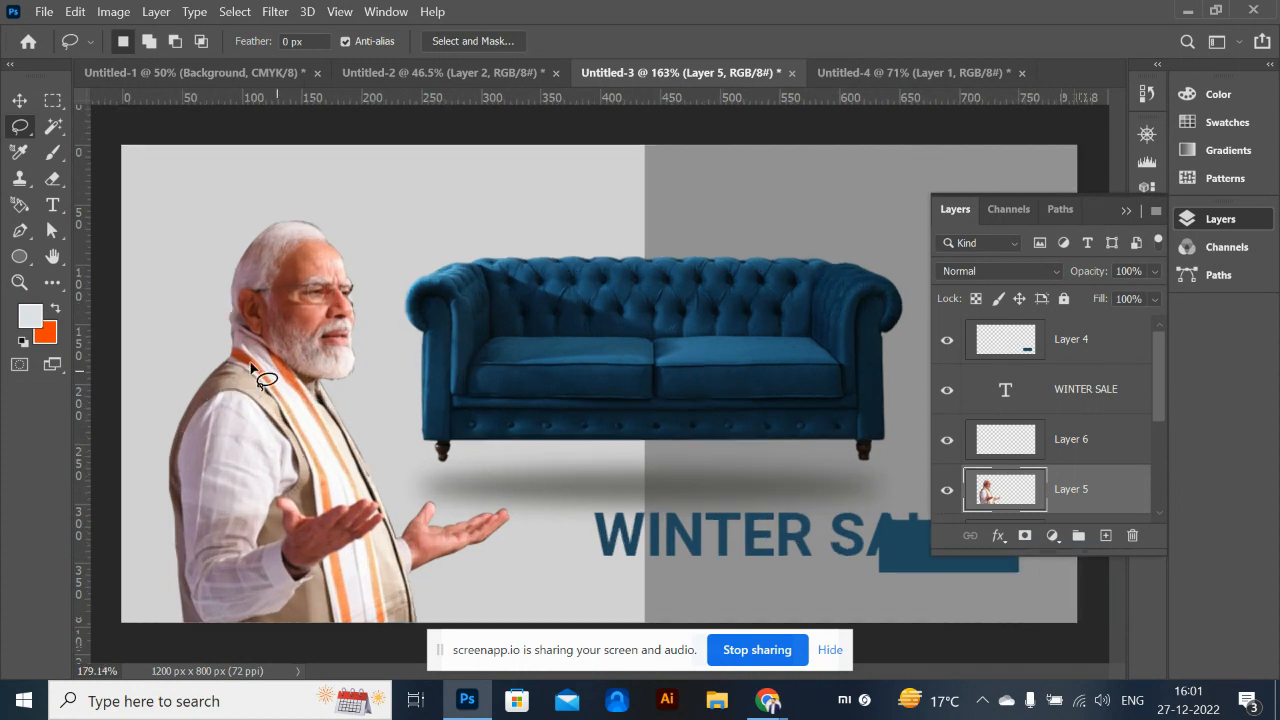
# Try to shift the man in the banner, and undo back to before the lasso removal of the protruding glasses
pyautogui.hotkey('ctrl', '0')
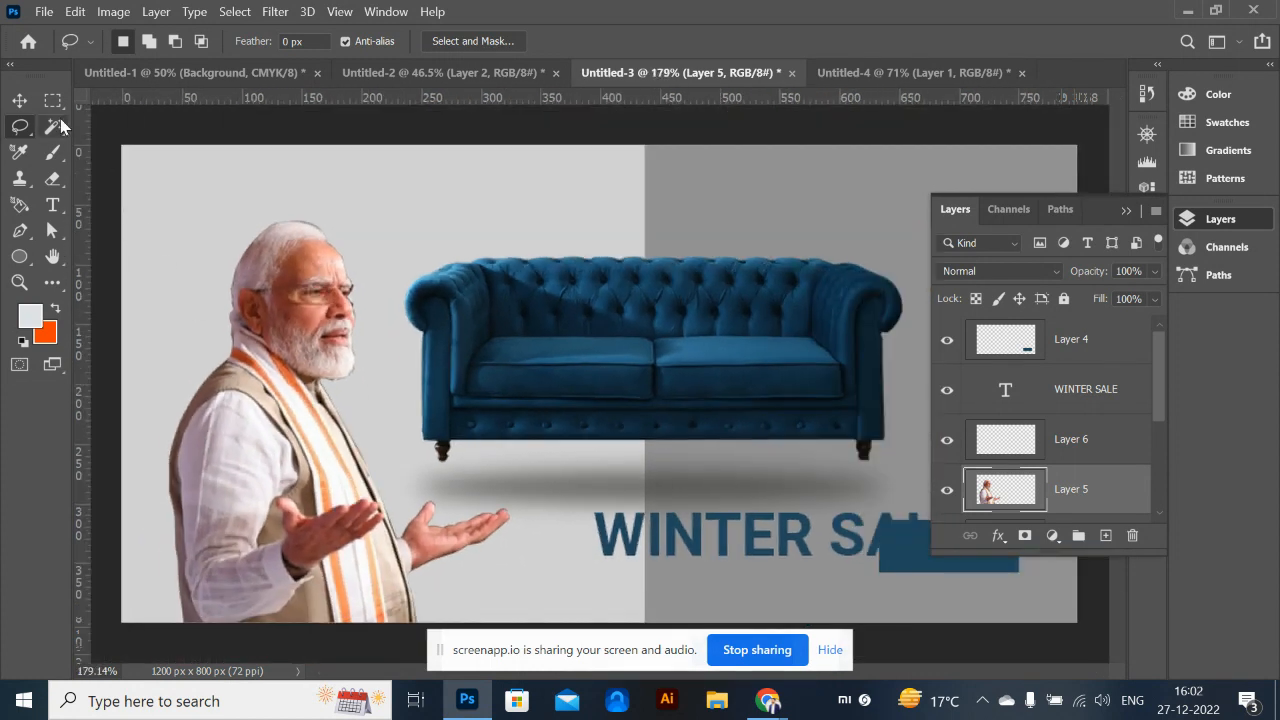
pyautogui.press('v')
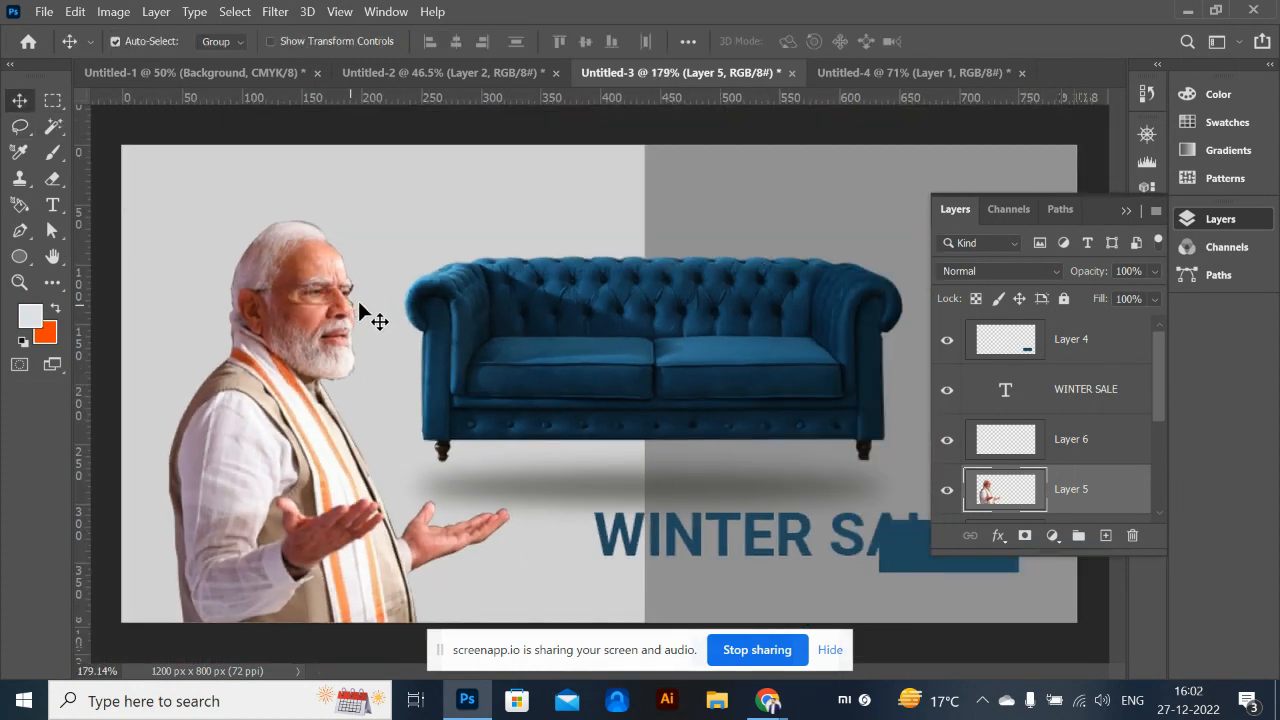
pyautogui.moveTo(261, 389); pyautogui.dragTo(314, 421)
pyautogui.hotkey('ctrl', 'z')
pyautogui.hotkey('ctrl', 'z')
pyautogui.hotkey('ctrl', 'z')
pyautogui.hotkey('ctrl', 'z')
# Draw a closed Pen path along the face edge around the protruding glasses frame and delete that area from Layer 5, leaving nothing selected
pyautogui.scroll(5, 305, 350)
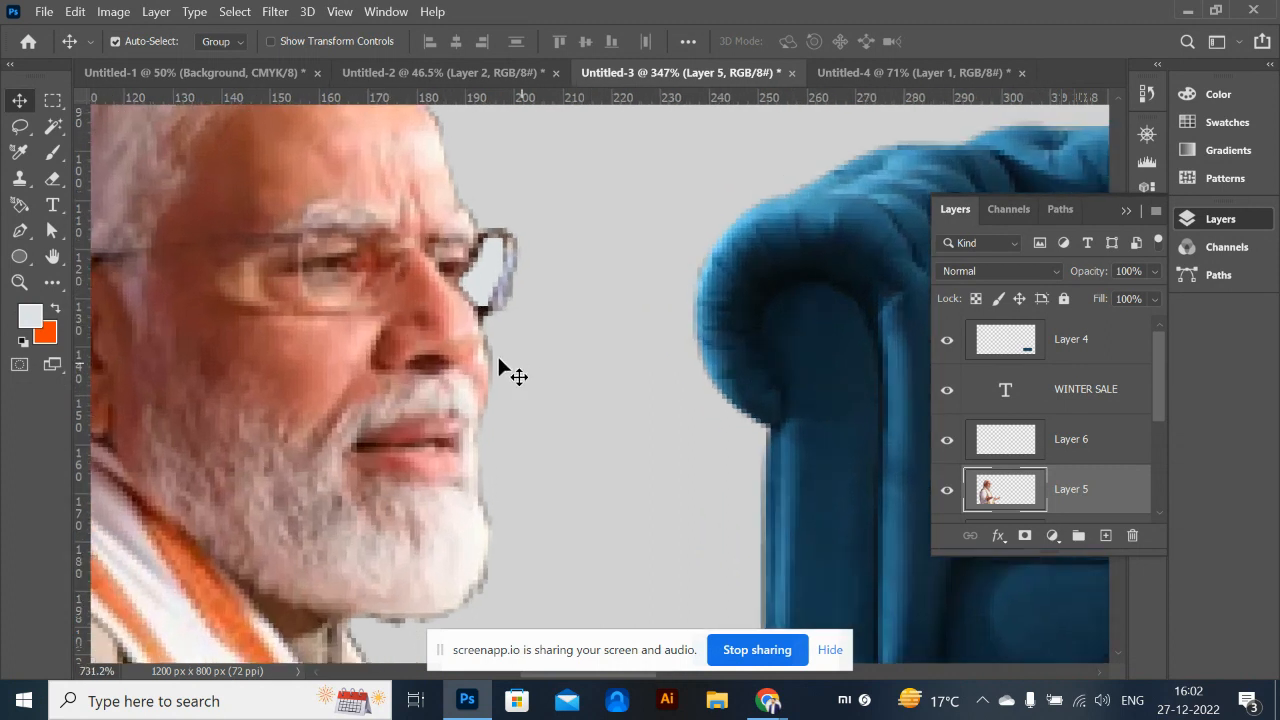
pyautogui.press('p')
pyautogui.click(487, 214)
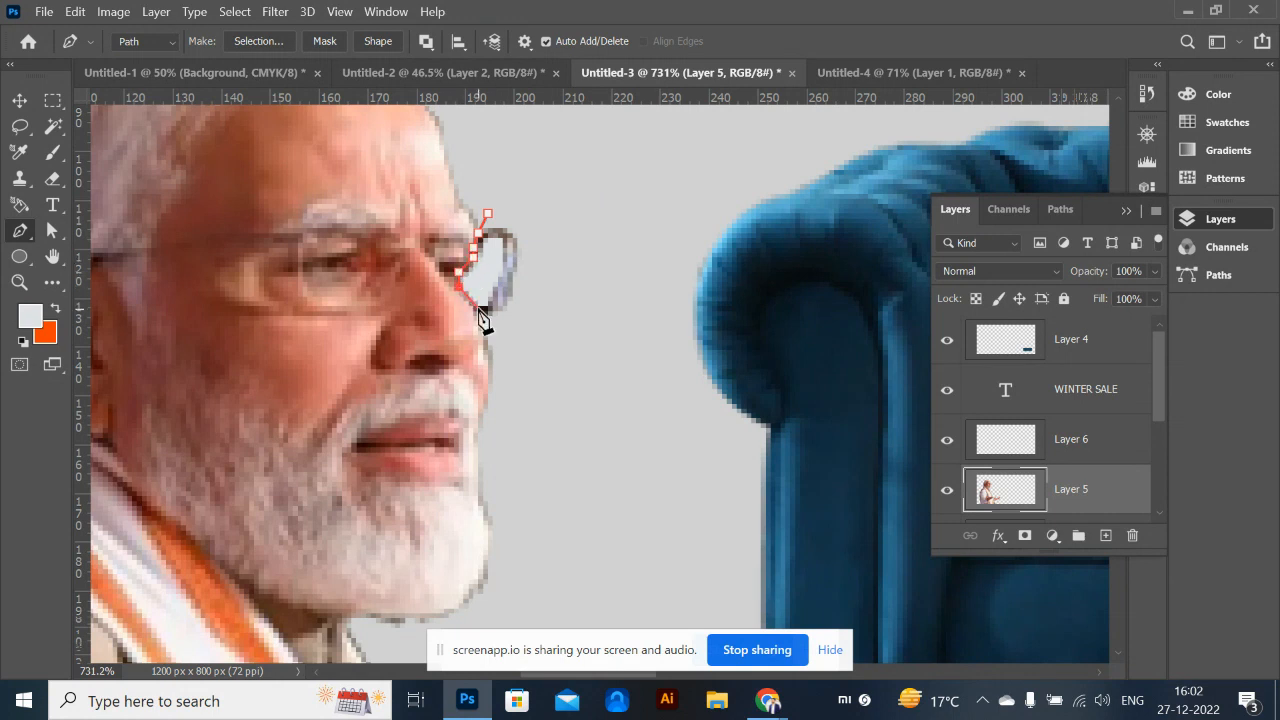
pyautogui.click(512, 330)
pyautogui.moveTo(570, 252); pyautogui.dragTo(570, 243)
pyautogui.moveTo(570, 170); pyautogui.dragTo(599, 153)
pyautogui.click(487, 214)
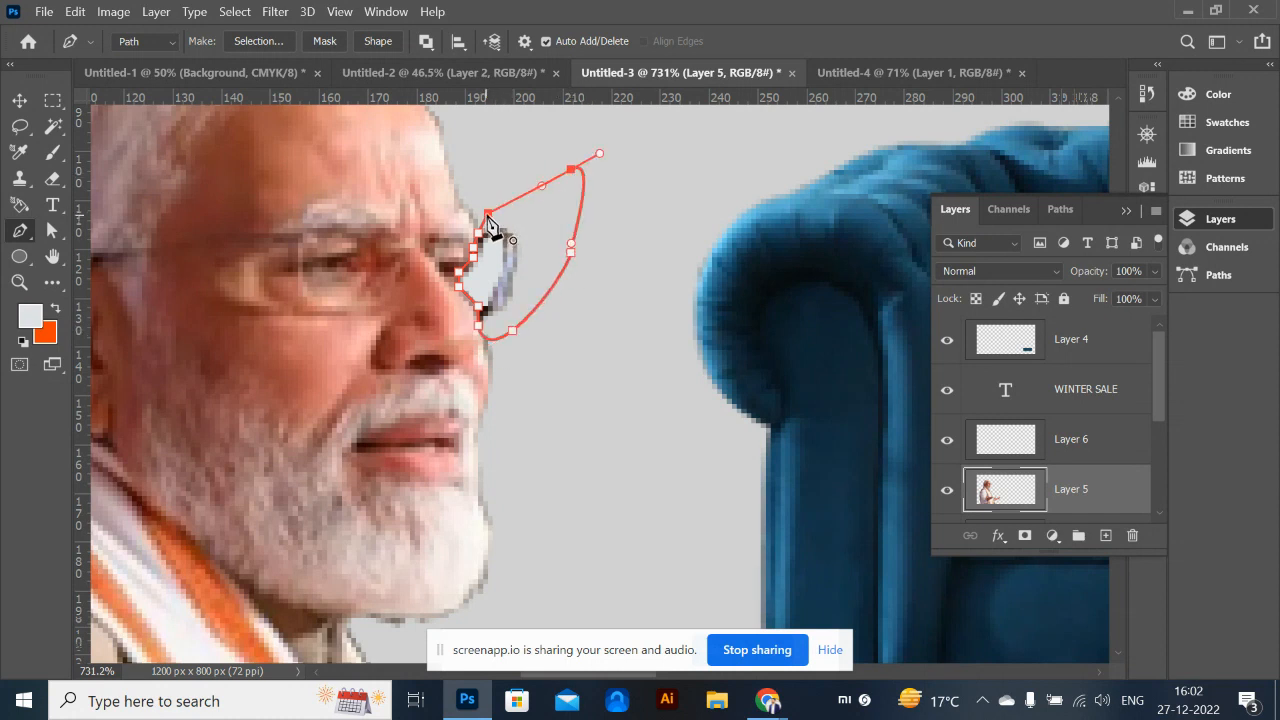
pyautogui.hotkey('ctrl', 'Return')
pyautogui.hotkey('ctrl', 'd')
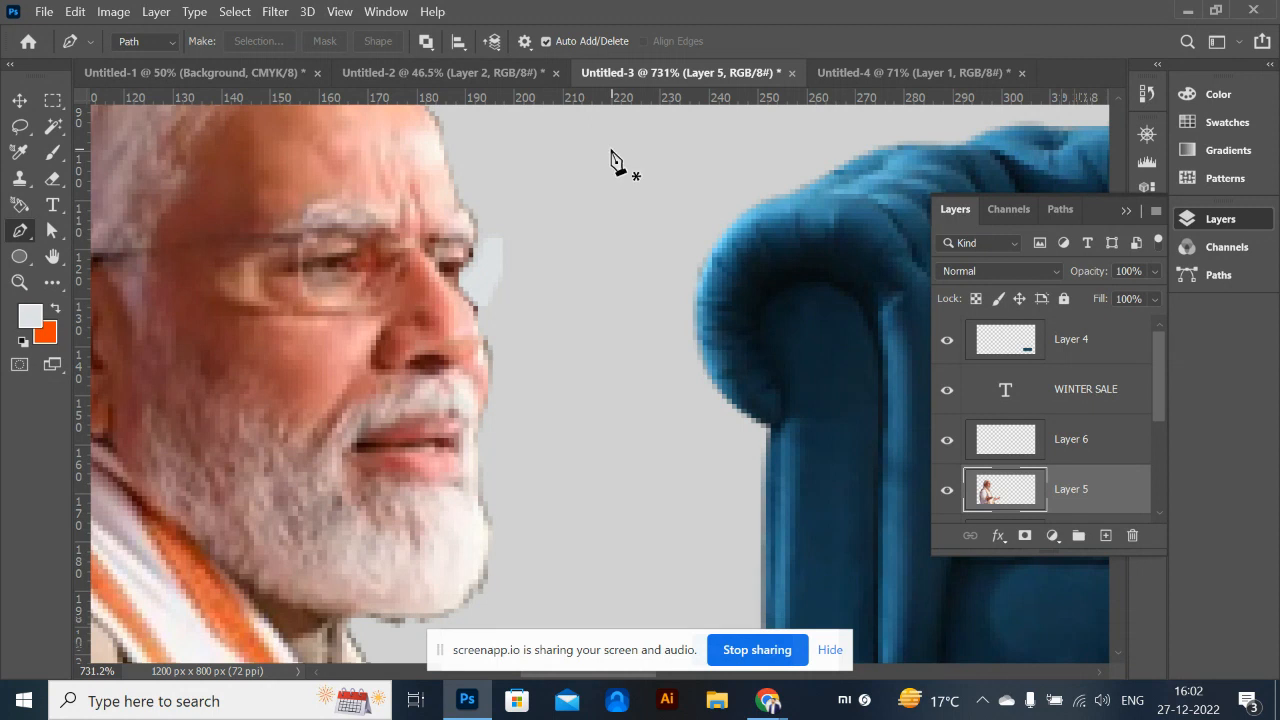
# Delete Layer 6 with the light grey lens fill and check the cleaned face edge
pyautogui.click(1057, 450)
pyautogui.press('Delete')
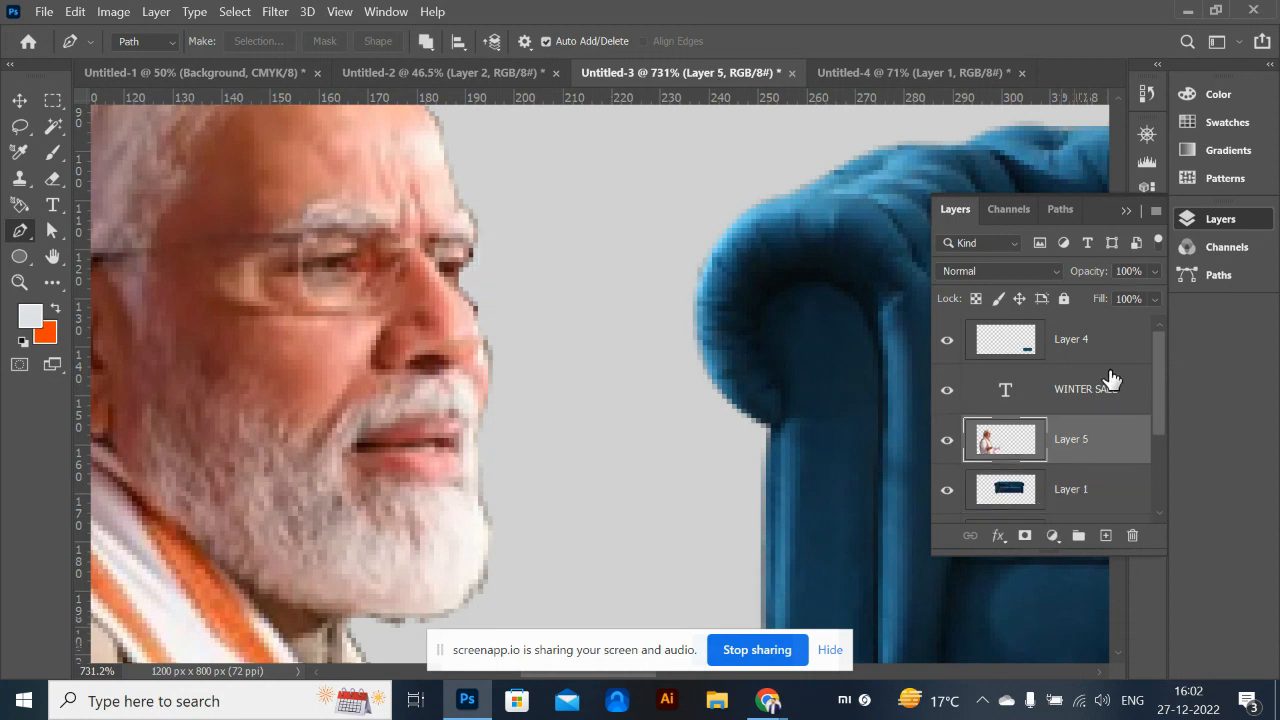
pyautogui.hotkey('ctrl', '-')
pyautogui.hotkey('ctrl', '-')
pyautogui.hotkey('ctrl', '-')
pyautogui.hotkey('ctrl', '-')
pyautogui.hotkey('ctrl', '-')
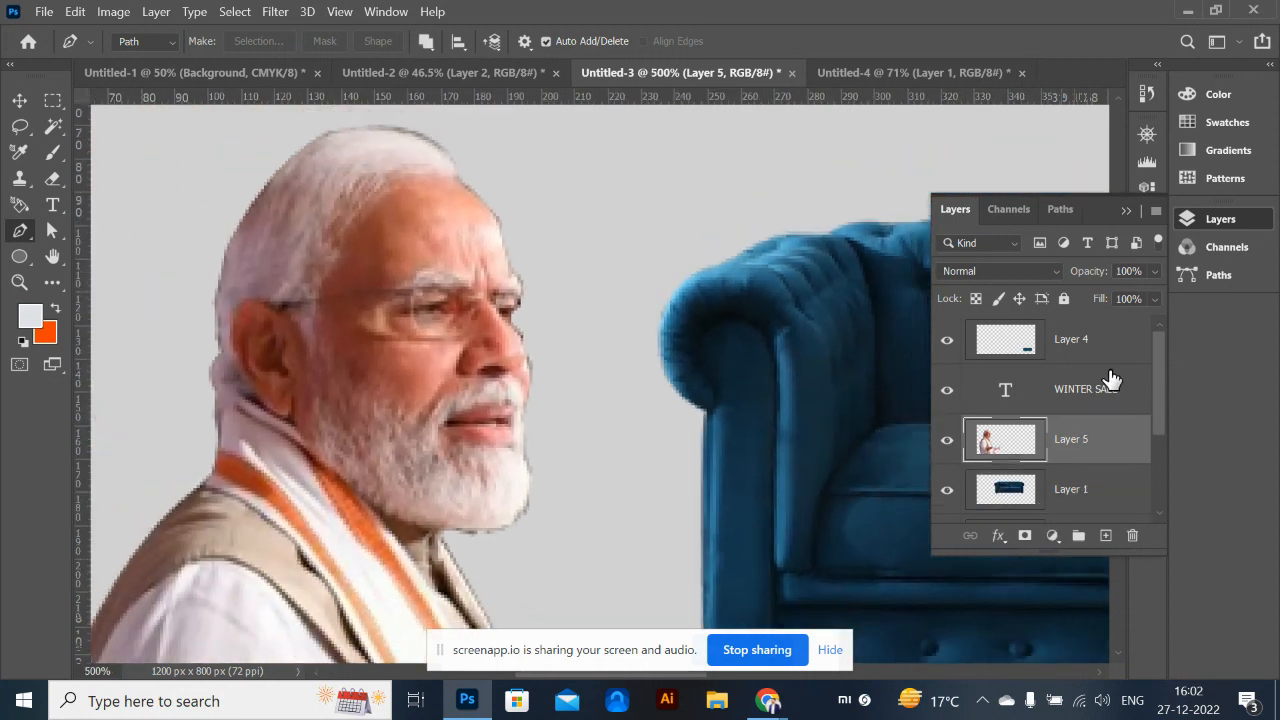
# Load the man's outline on Layer 5 as a selection
pyautogui.hotkey('ctrl', '-')
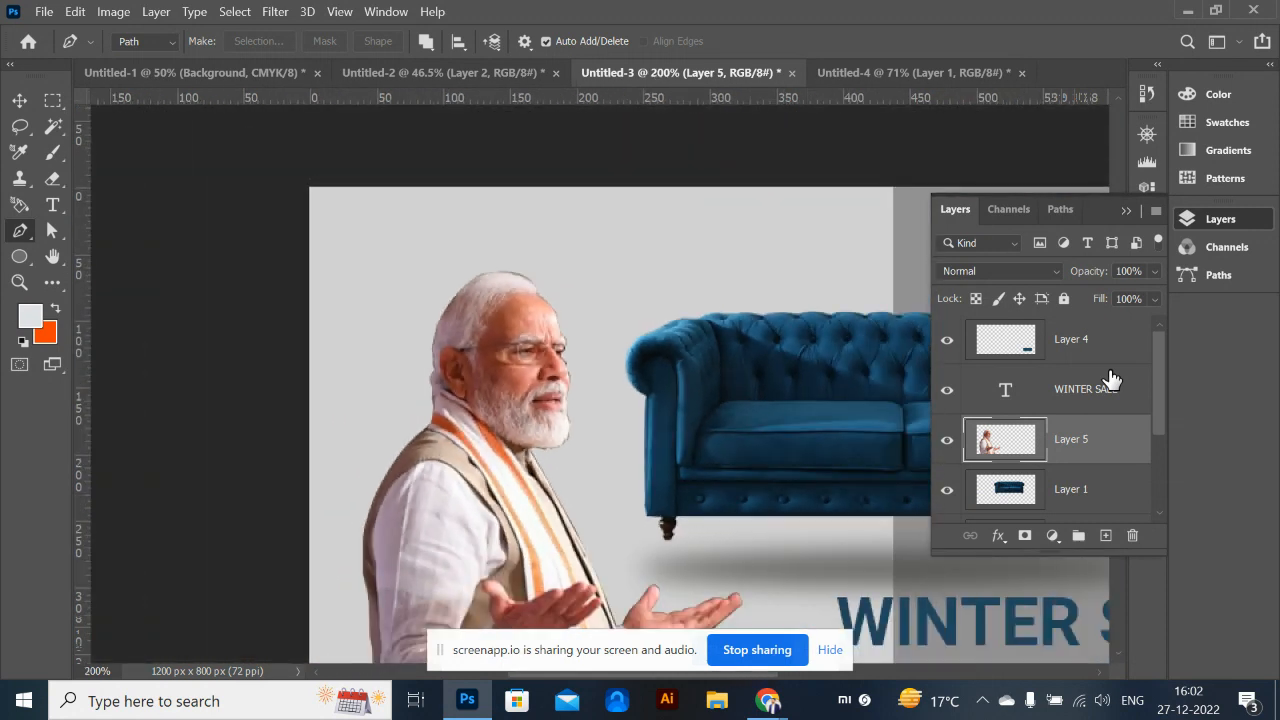
pyautogui.scroll(-5, 655, 322)
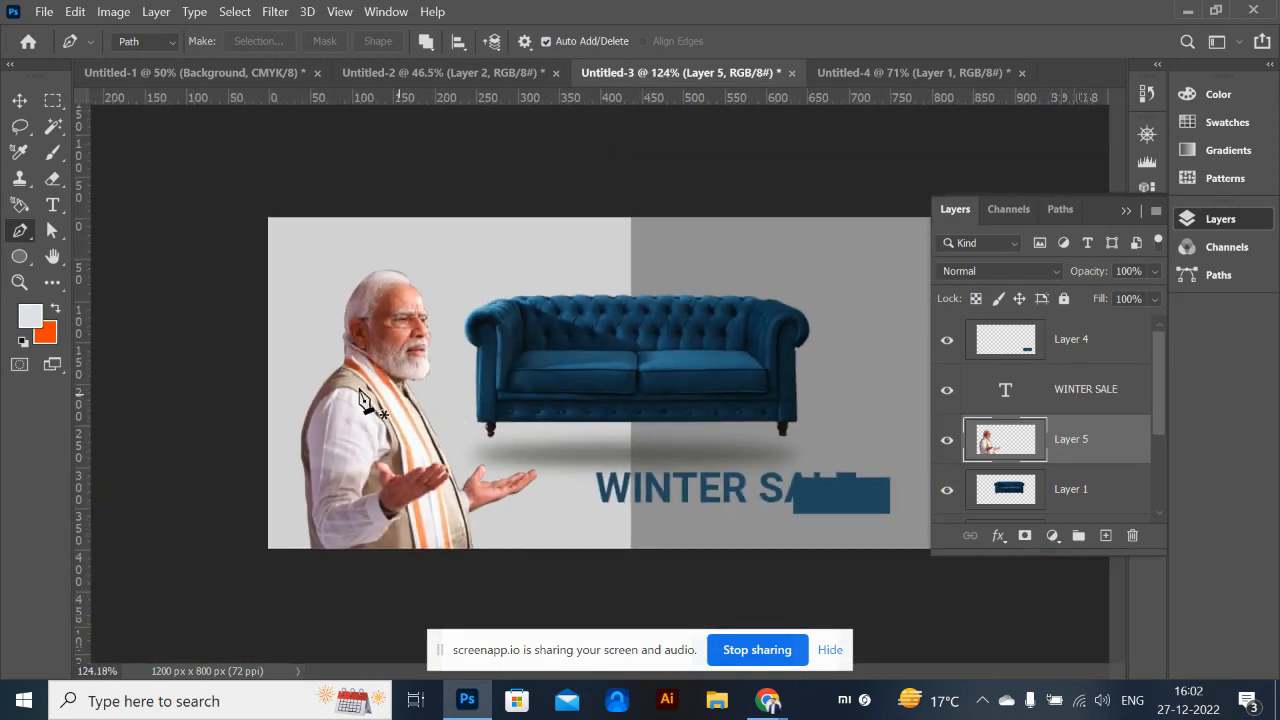
pyautogui.scroll(6, 358, 388)
pyautogui.scroll(-2, 262, 254)
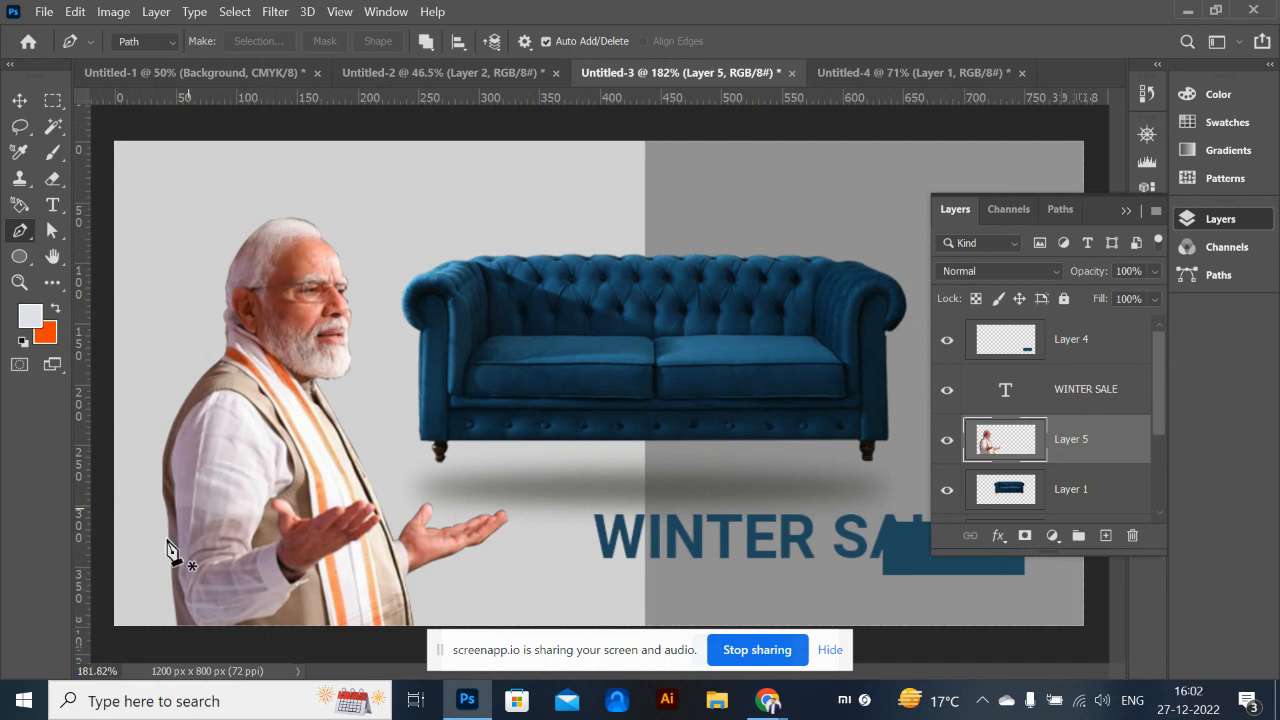
pyautogui.scroll(3, 254, 480)
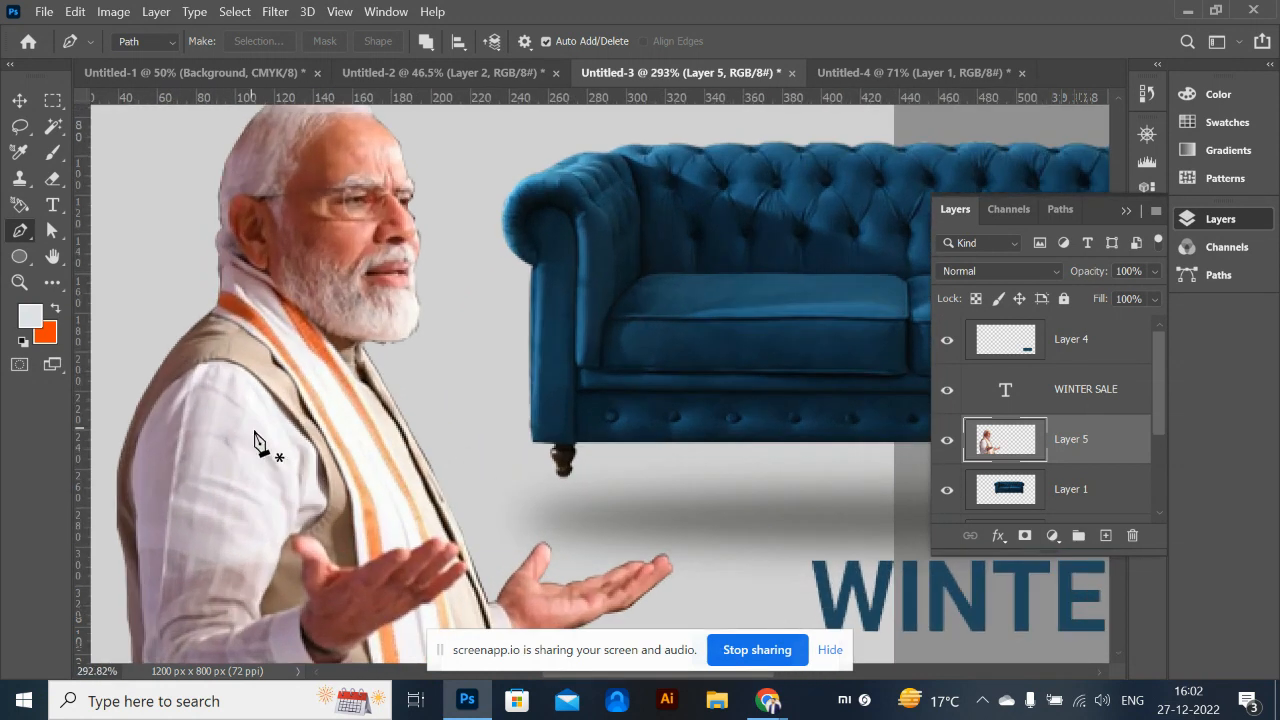
pyautogui.scroll(-3, 257, 443)
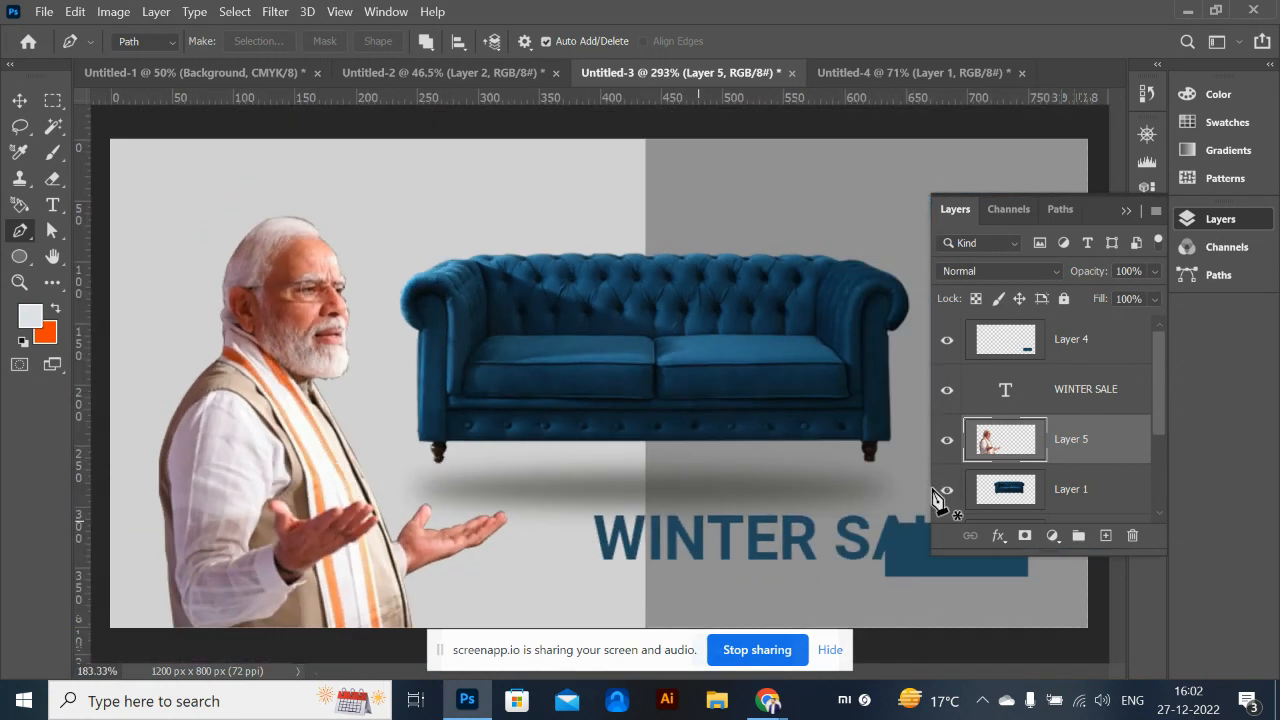
pyautogui.click(19, 101)
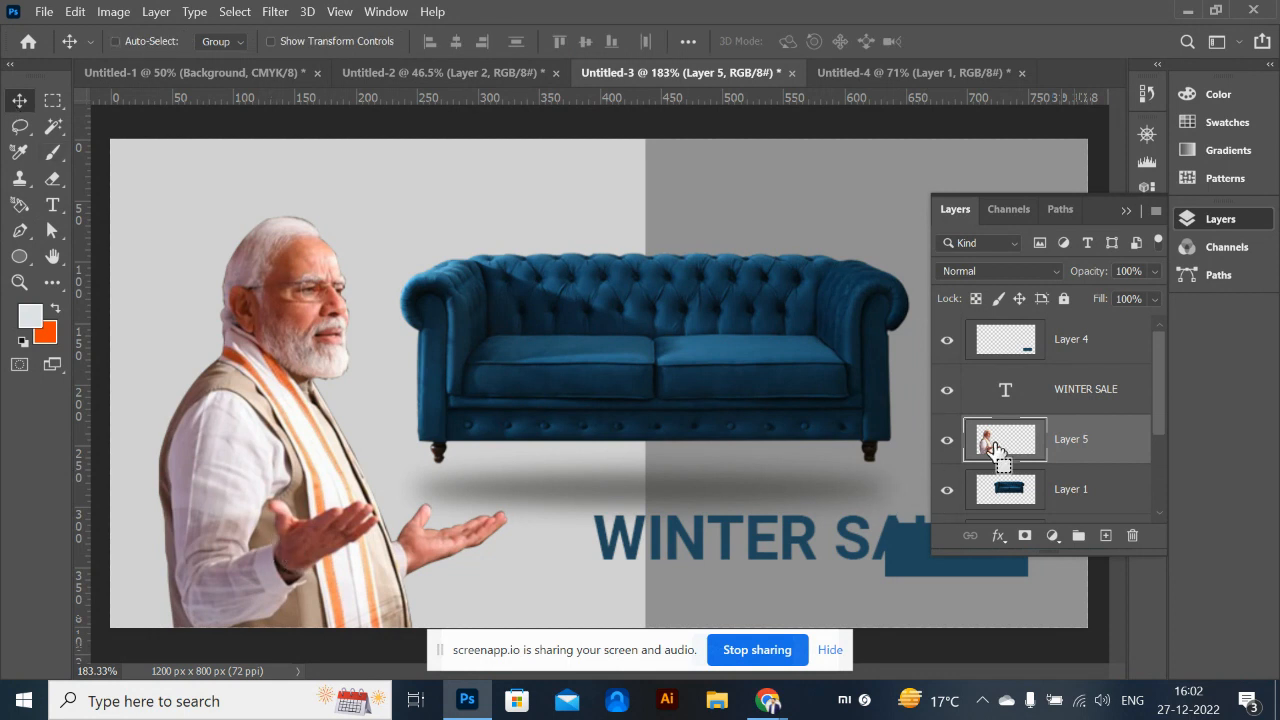
pyautogui.keyDown('ctrl'); pyautogui.click(995, 442); pyautogui.keyUp('ctrl')
pyautogui.press('ctrl')
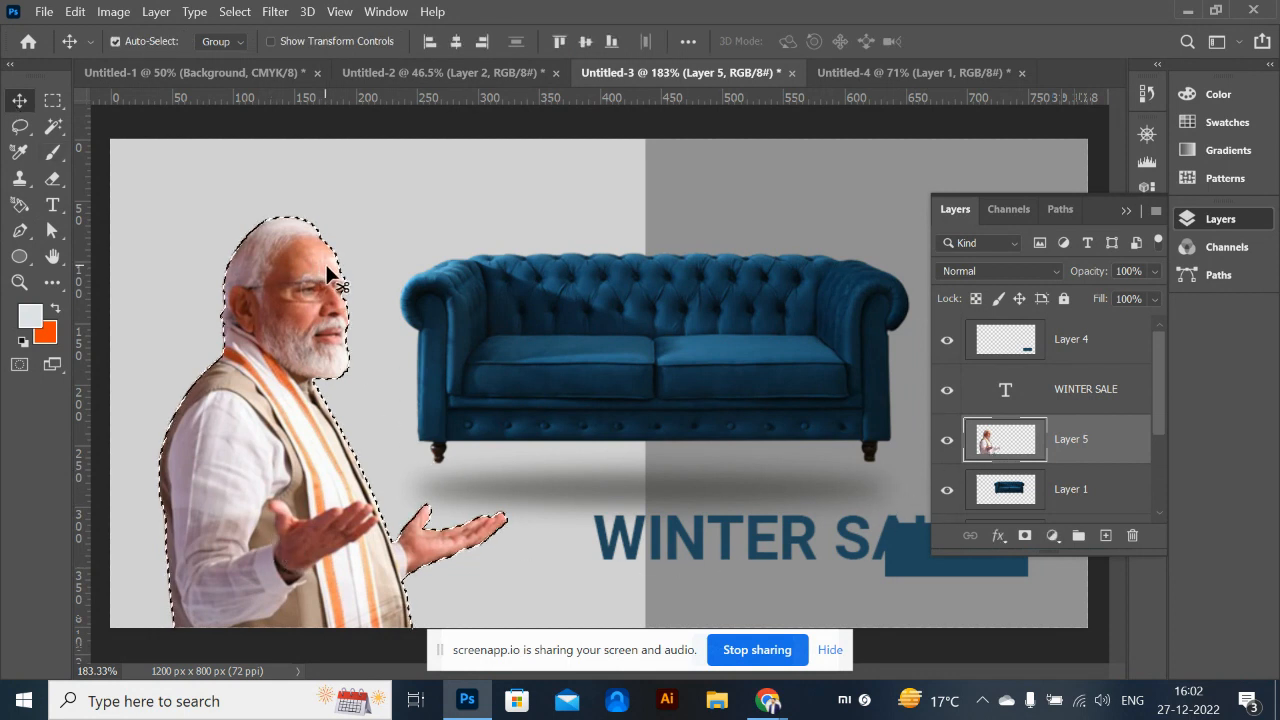
# Feather the selection around the man by 4 pixels
pyautogui.click(234, 11)
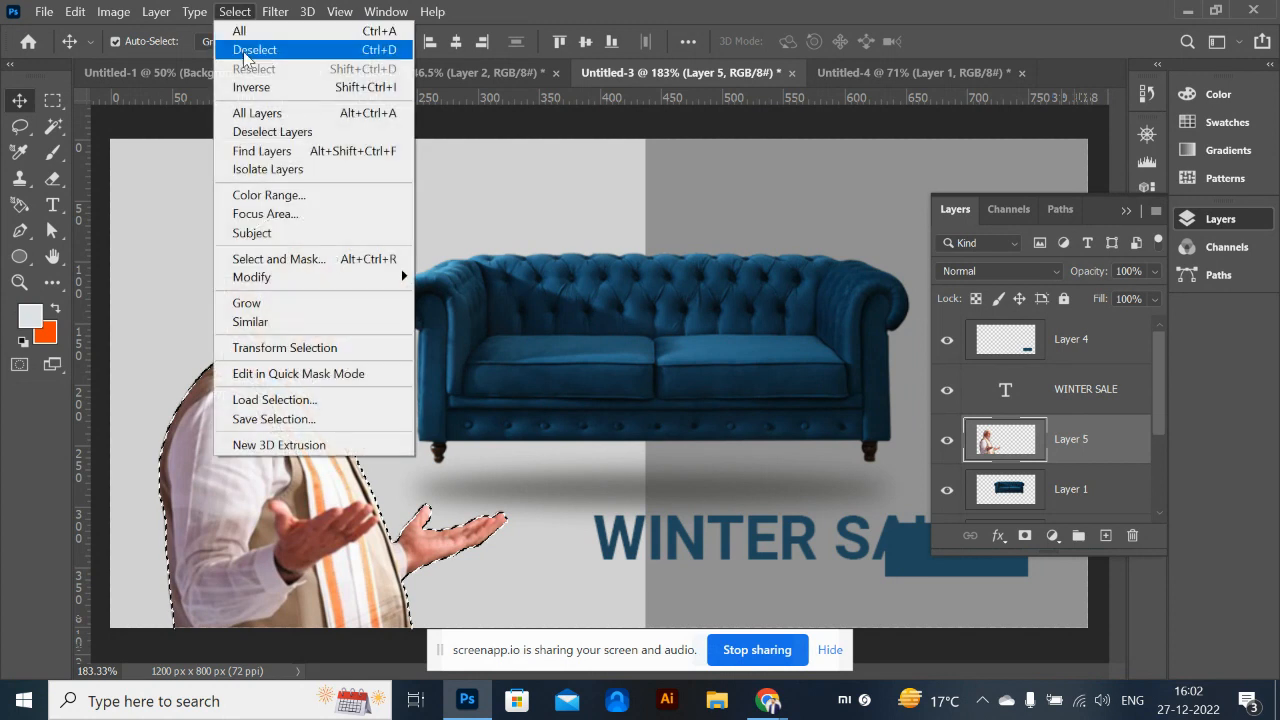
pyautogui.moveTo(310, 278)
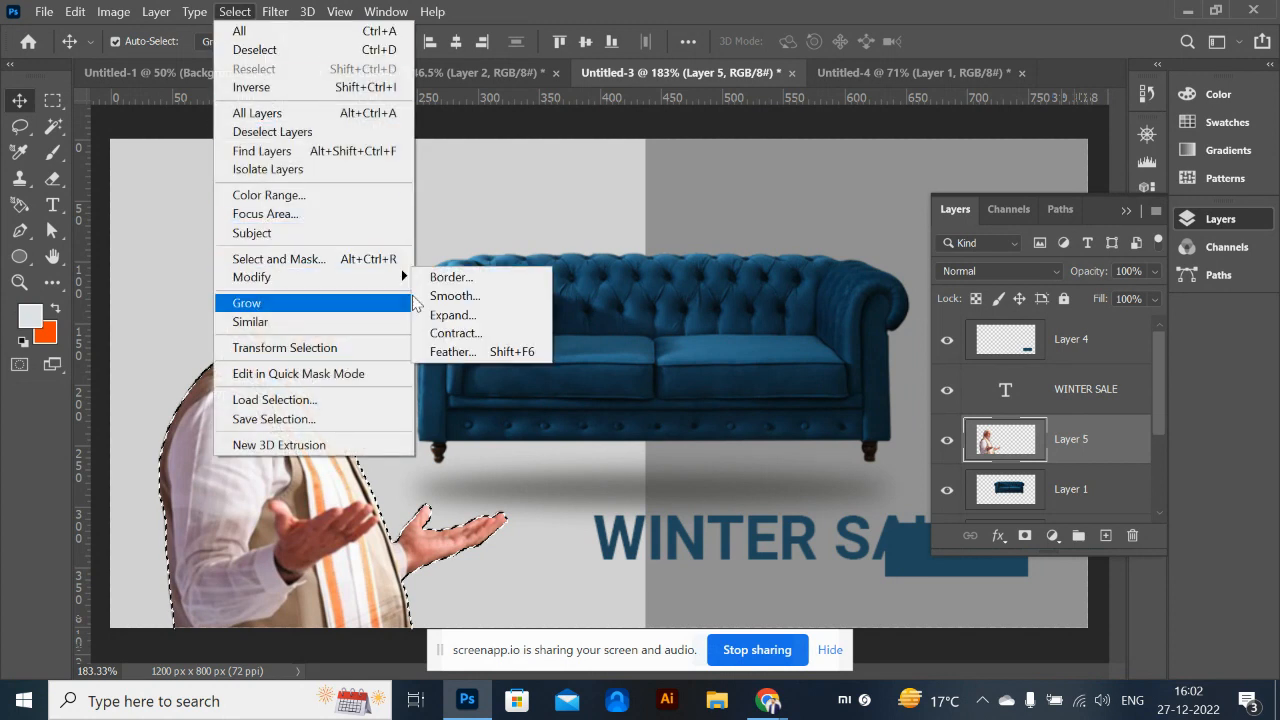
pyautogui.click(470, 352)
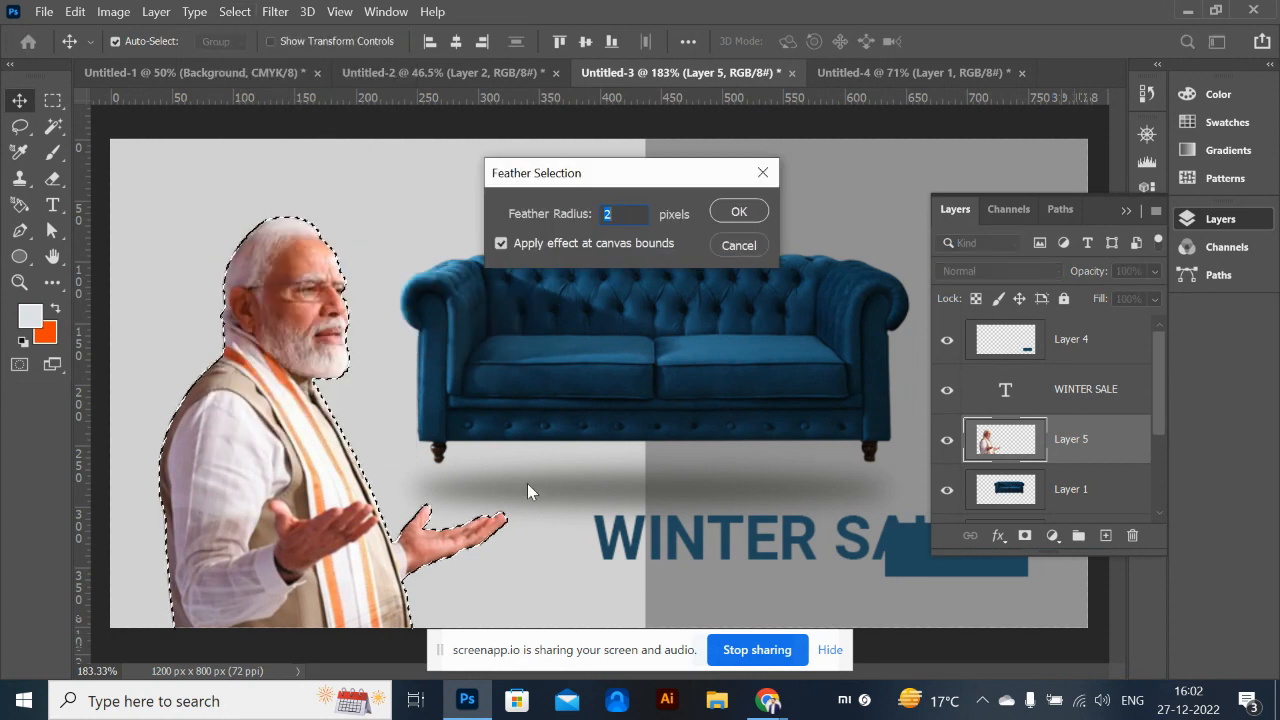
pyautogui.write('4')
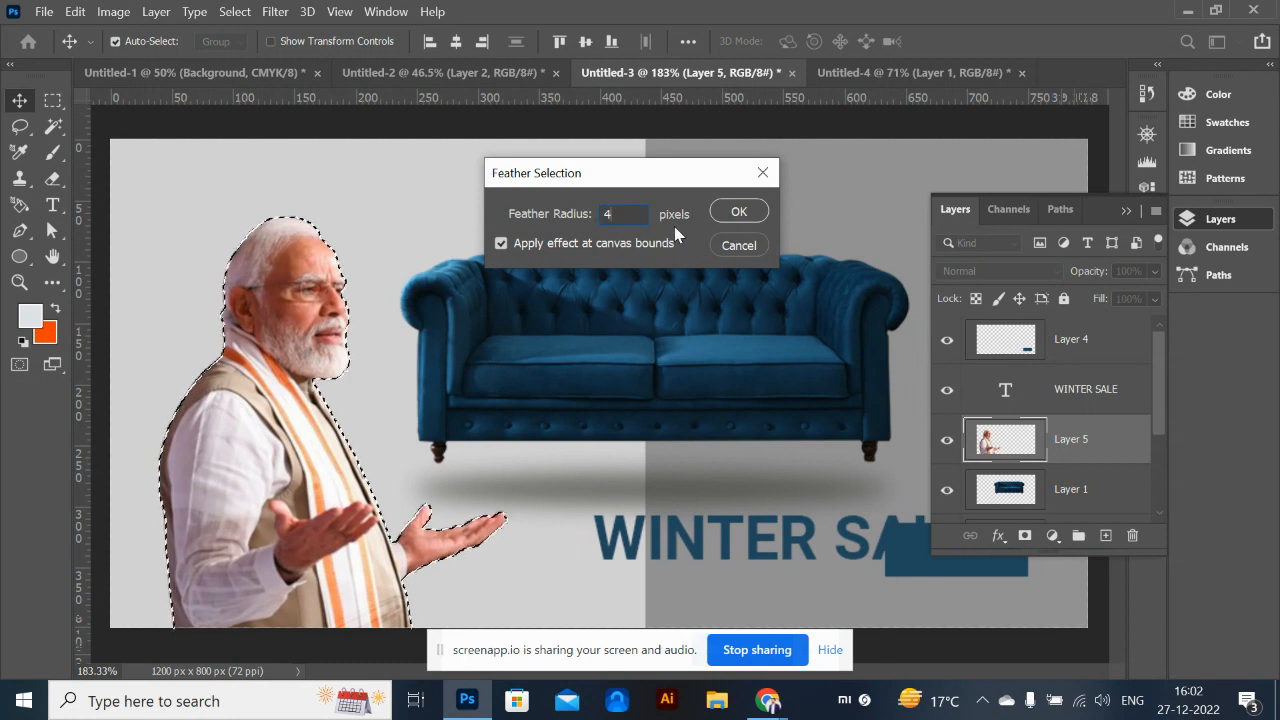
pyautogui.click(735, 213)
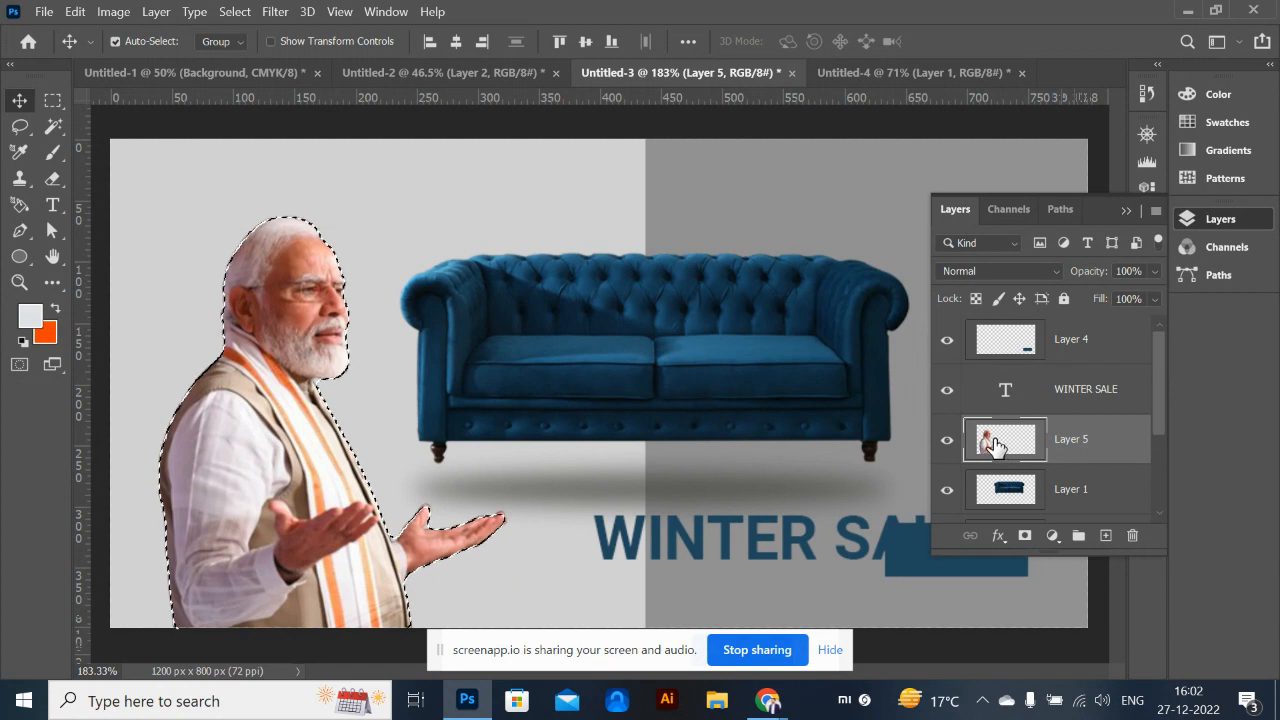
# Invert the feathered selection, delete the man's outer edge from Layer 5 to soften it, and deselect
pyautogui.keyDown('ctrl'); pyautogui.keyDown('shift'); pyautogui.click(995, 441); pyautogui.keyUp('shift'); pyautogui.keyUp('ctrl')
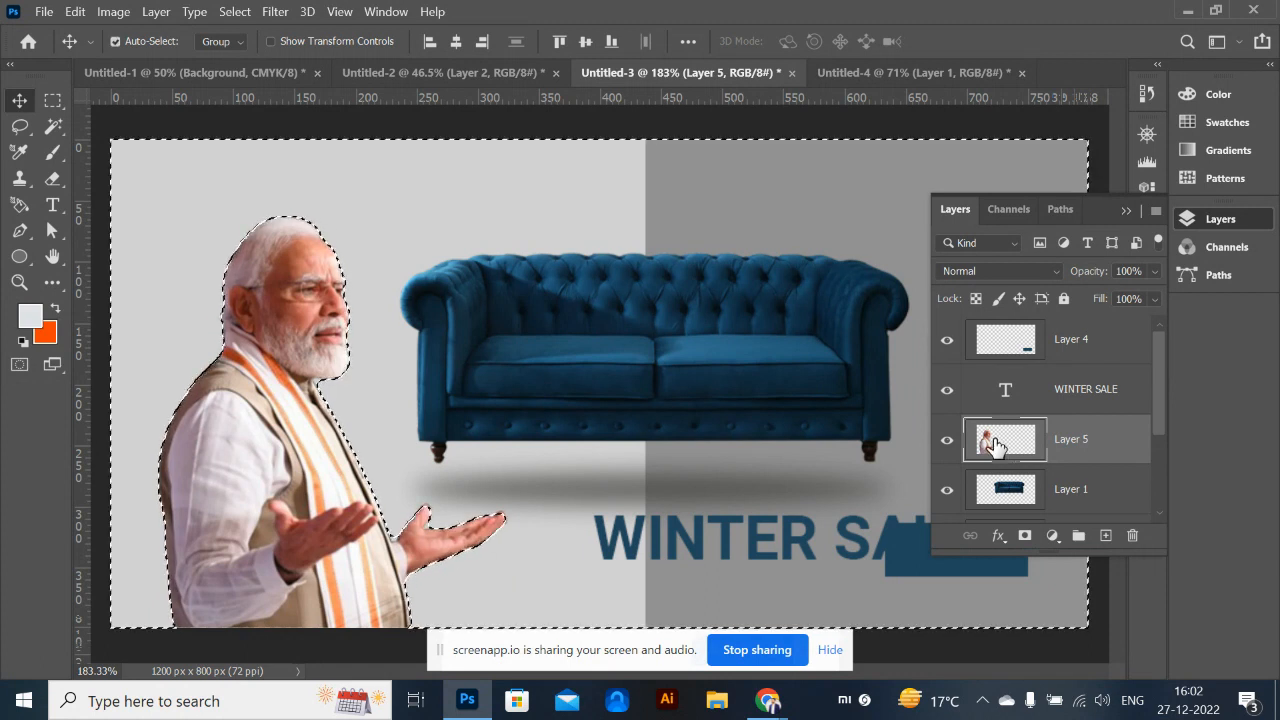
pyautogui.hotkey('ctrl', 'd')
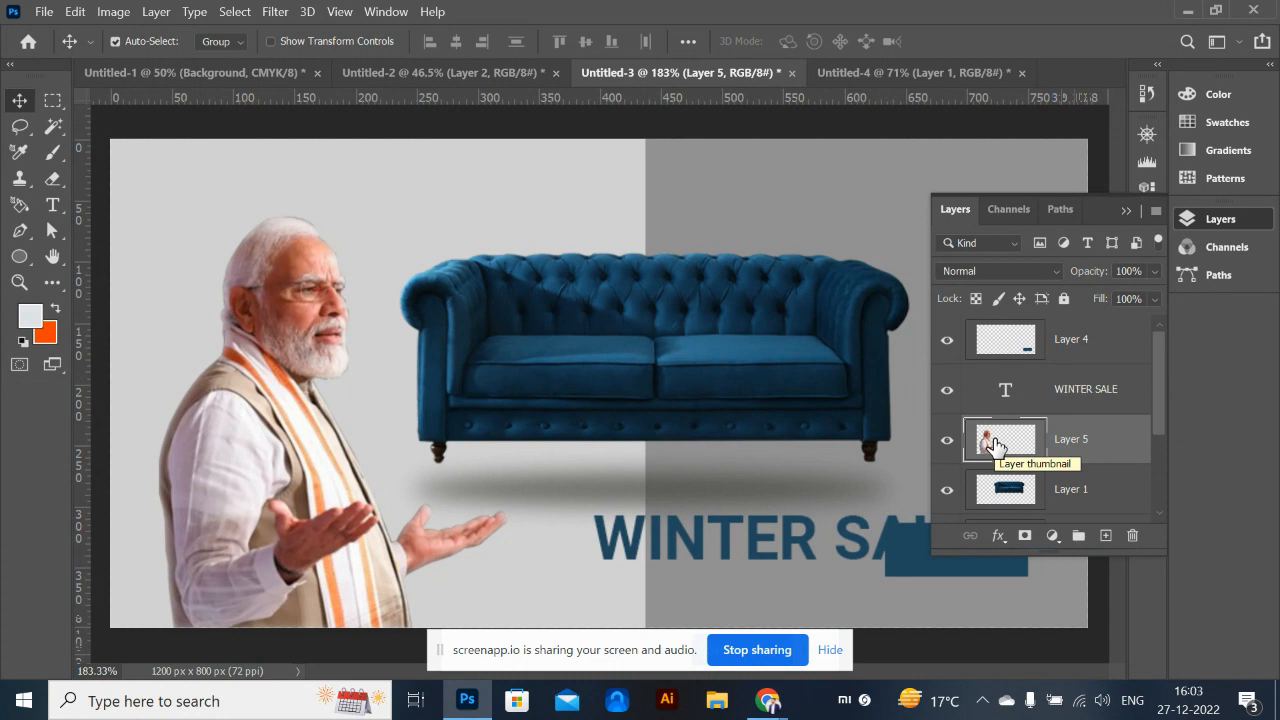
pyautogui.hotkey('ctrl', '-')
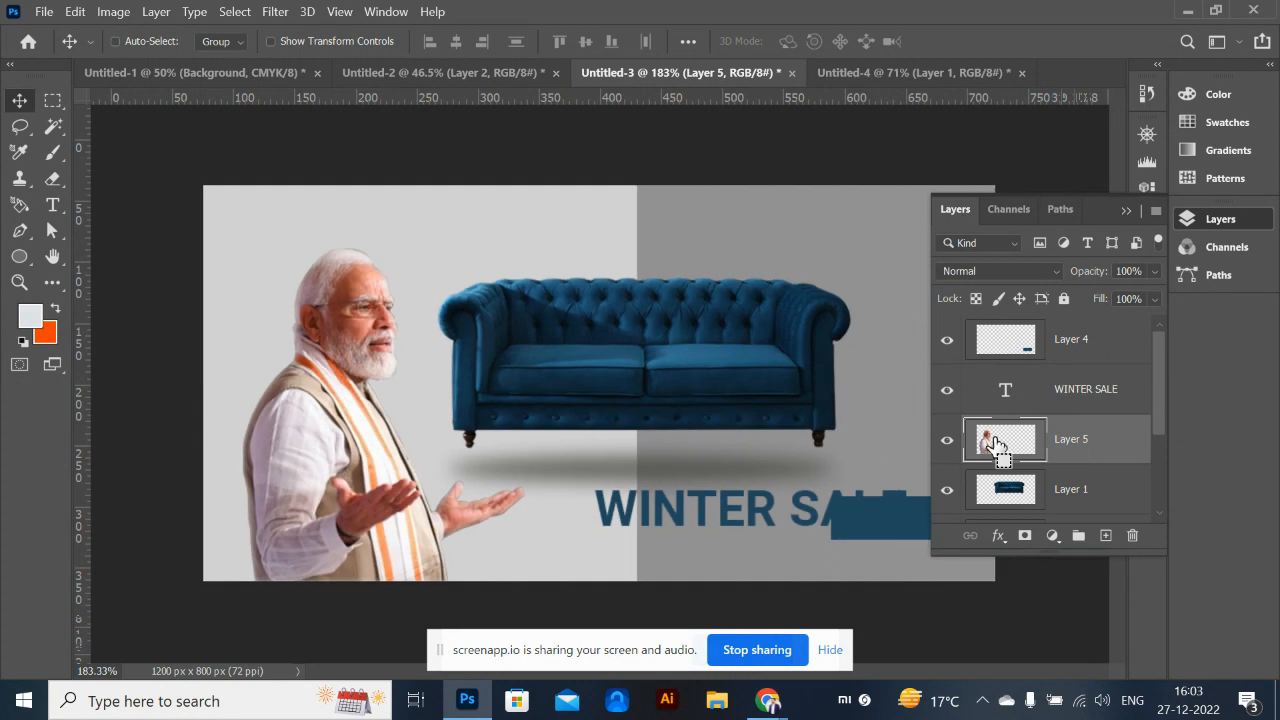
pyautogui.hotkey('ctrl', '+')
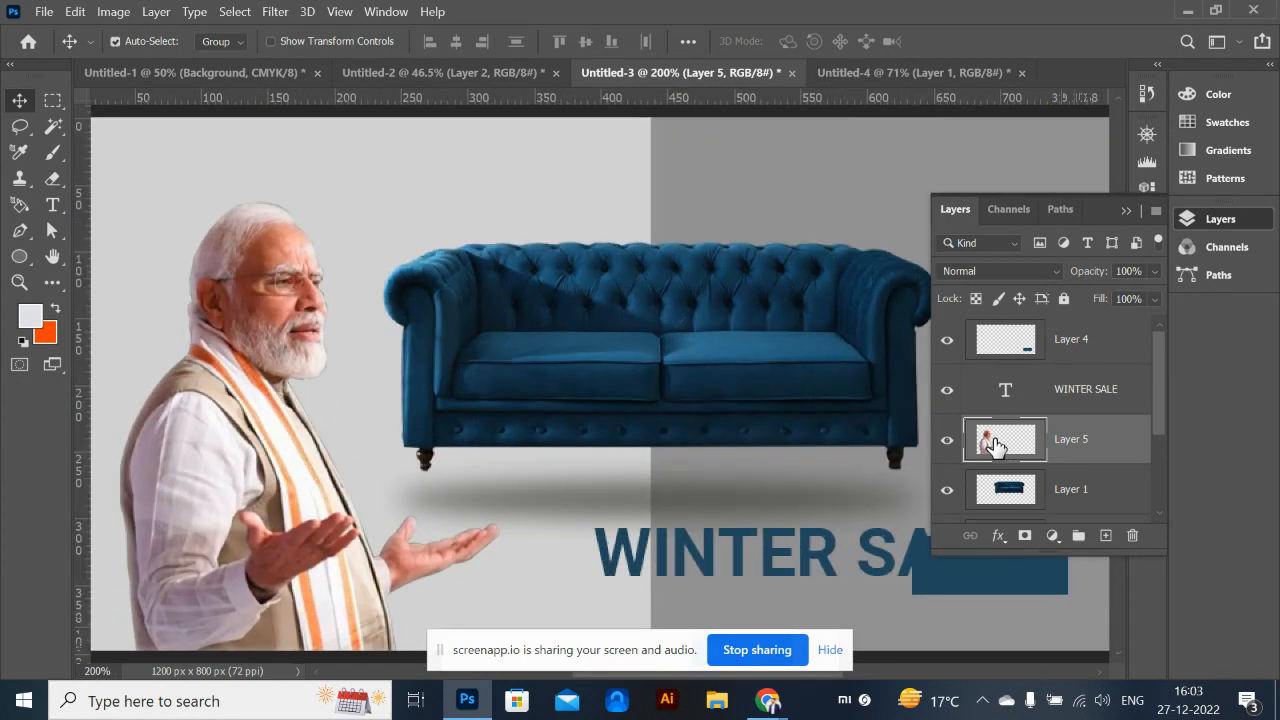
# Squash the man vertically to about 92% height (312 px), keeping his width at 100%
pyautogui.hotkey('ctrl', 't')
pyautogui.moveTo(310, 201); pyautogui.dragTo(310, 236)
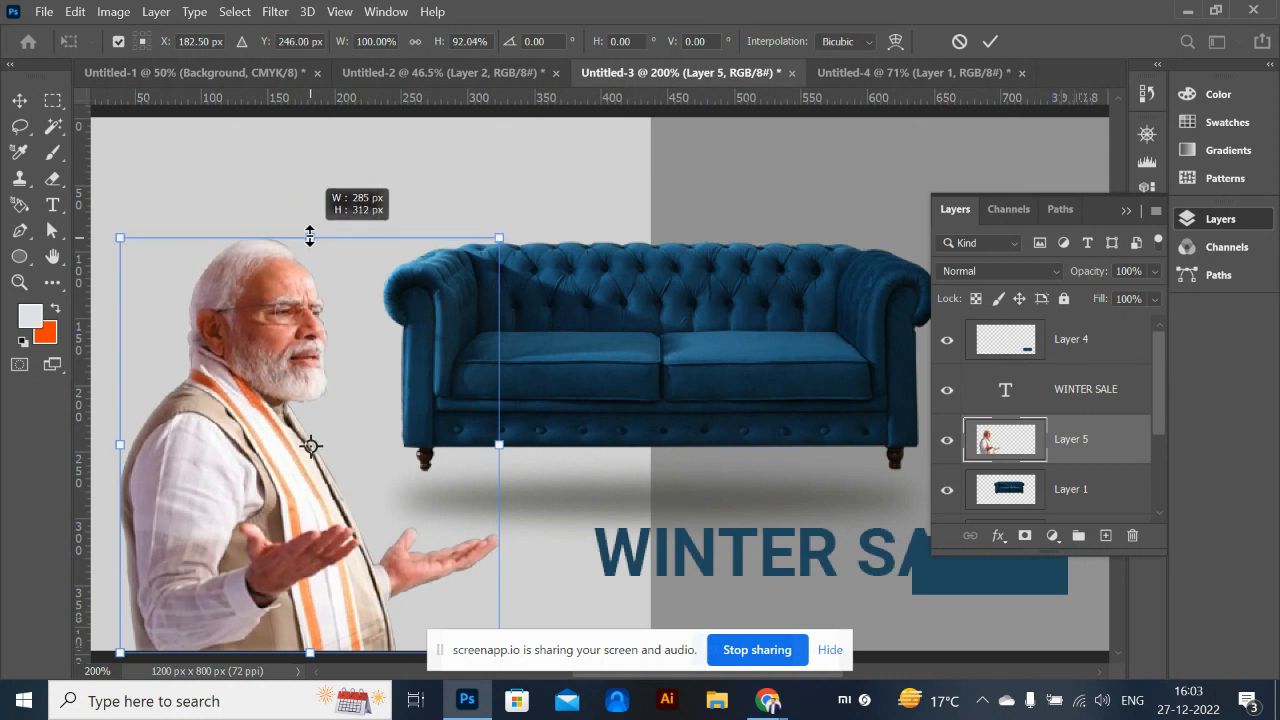
pyautogui.press('Return')
pyautogui.hotkey('ctrl', '-')
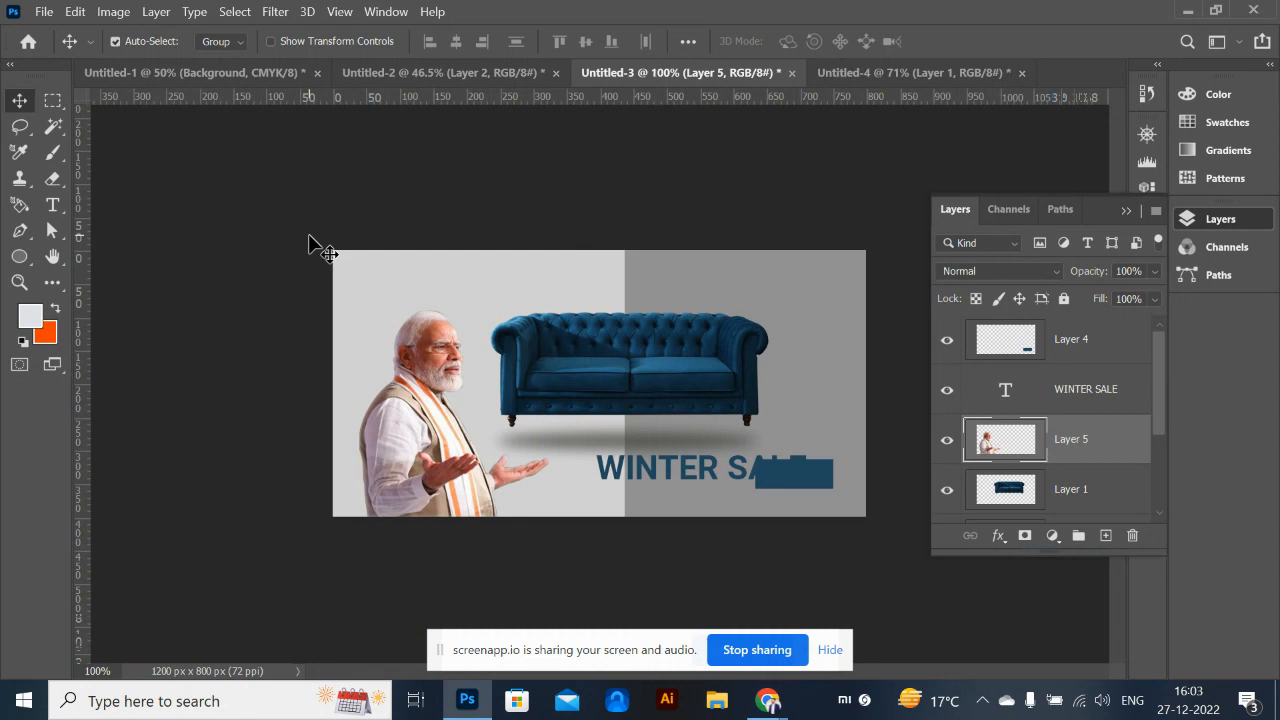
pyautogui.hotkey('ctrl', '0')
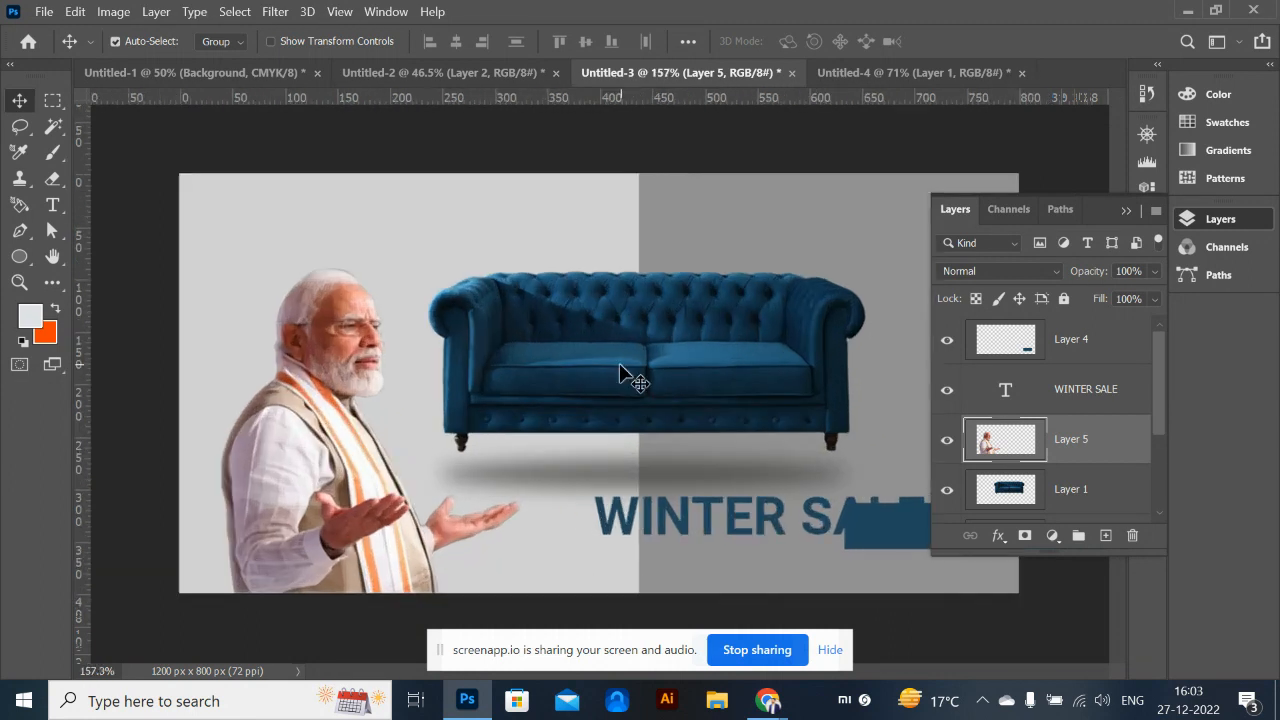
# Load the sofa's outline on Layer 1 as a selection and feather it by 4 pixels
pyautogui.keyDown('ctrl'); pyautogui.click(619, 363); pyautogui.keyUp('ctrl')
pyautogui.keyDown('ctrl'); pyautogui.click(1025, 505); pyautogui.keyUp('ctrl')
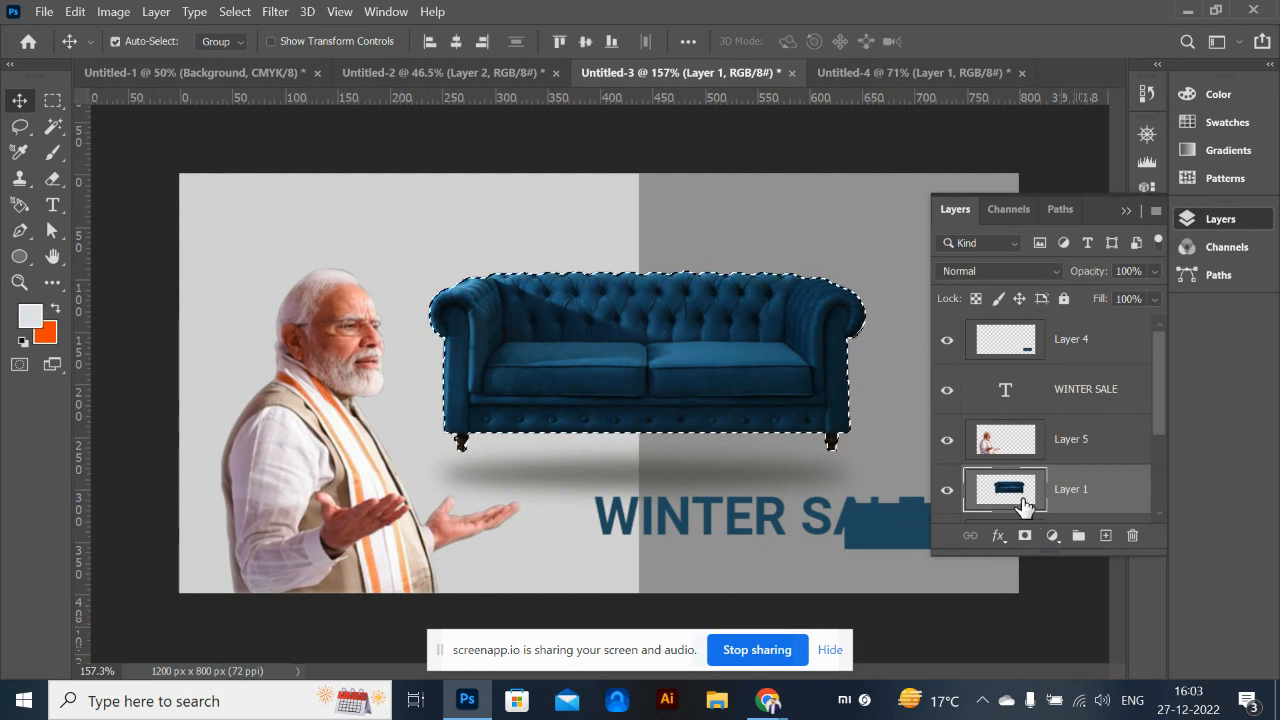
pyautogui.click(234, 12)
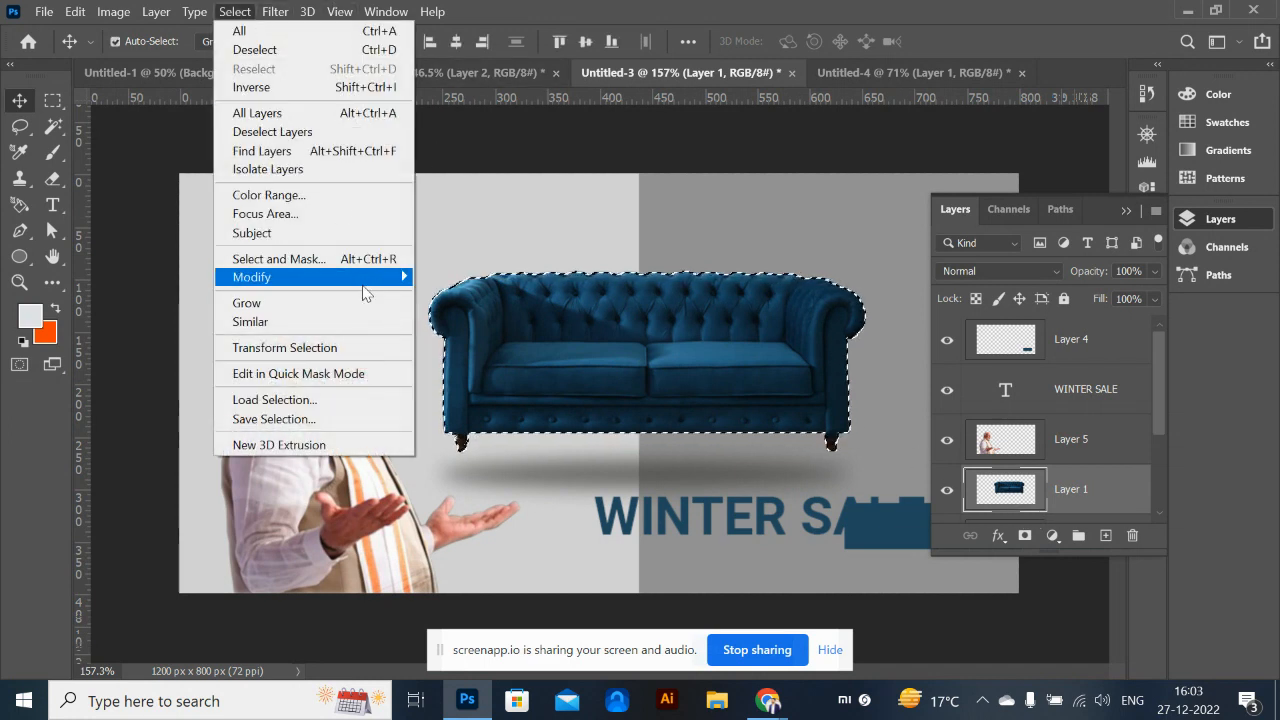
pyautogui.moveTo(364, 292)
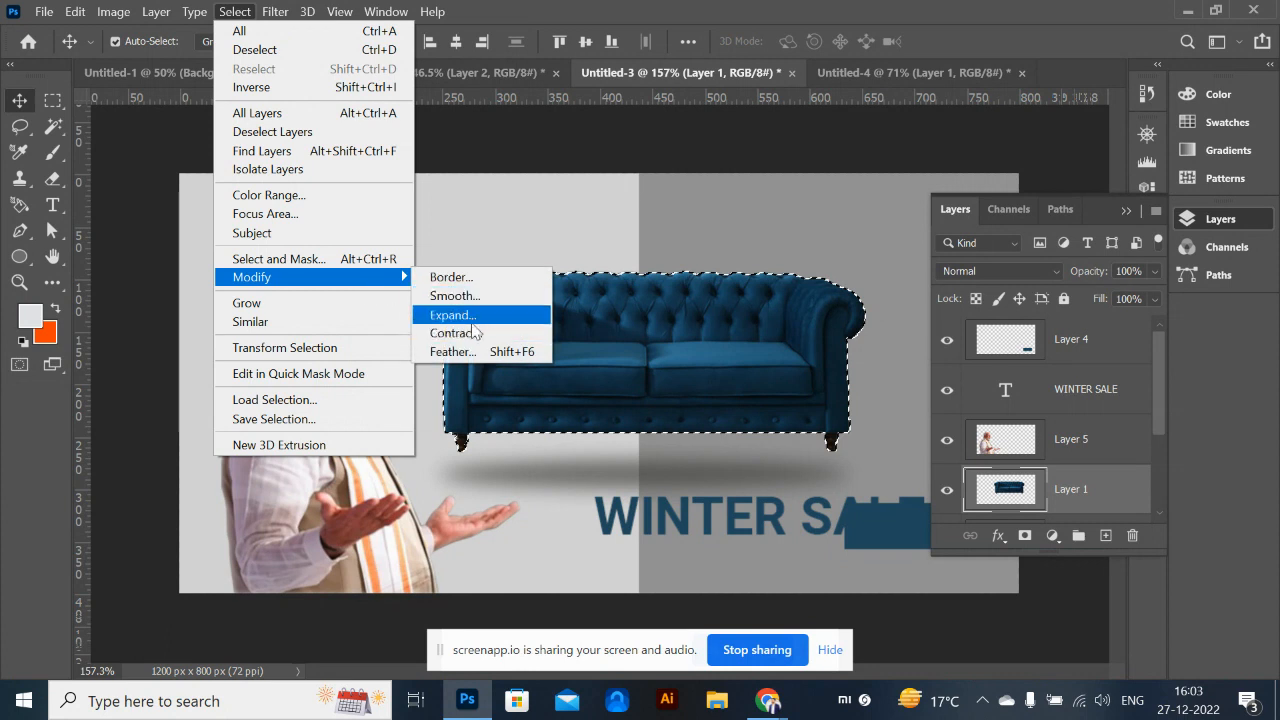
pyautogui.click(486, 353)
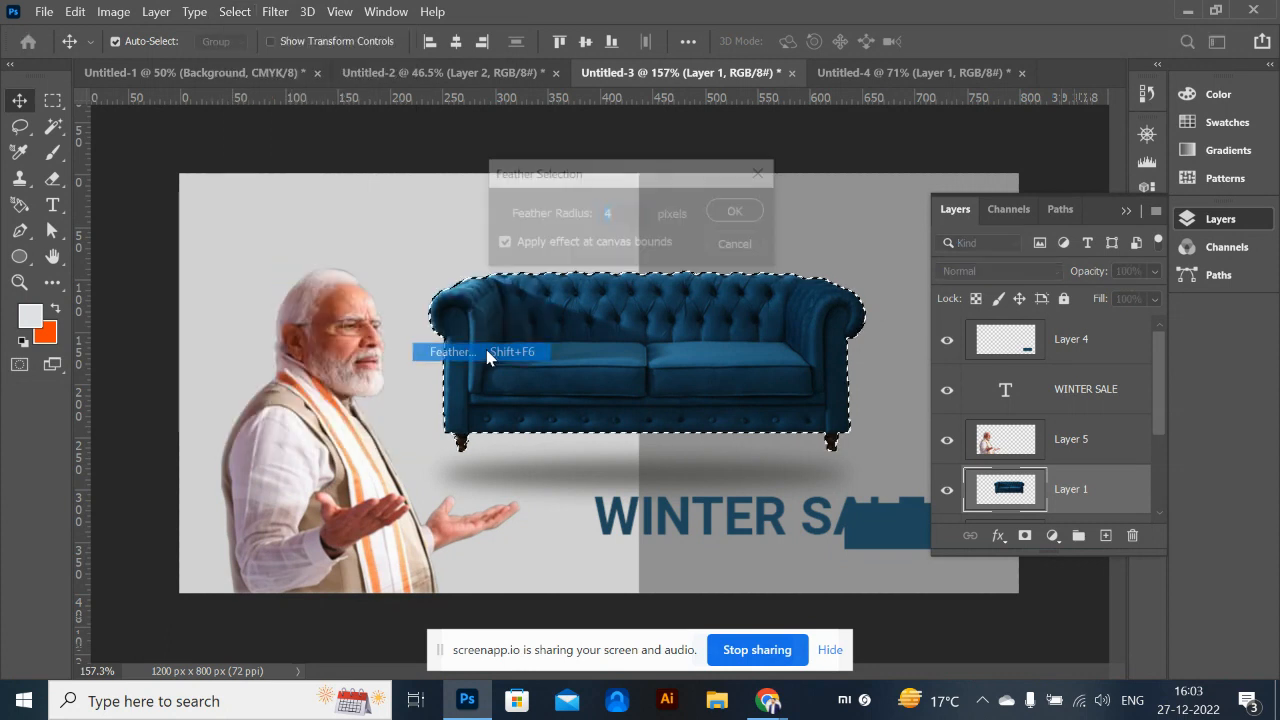
pyautogui.click(735, 211)
# Invert the feathered selection, delete the sofa's outer edge from Layer 1, deselect, and inspect the softened edge
pyautogui.press('ctrl')
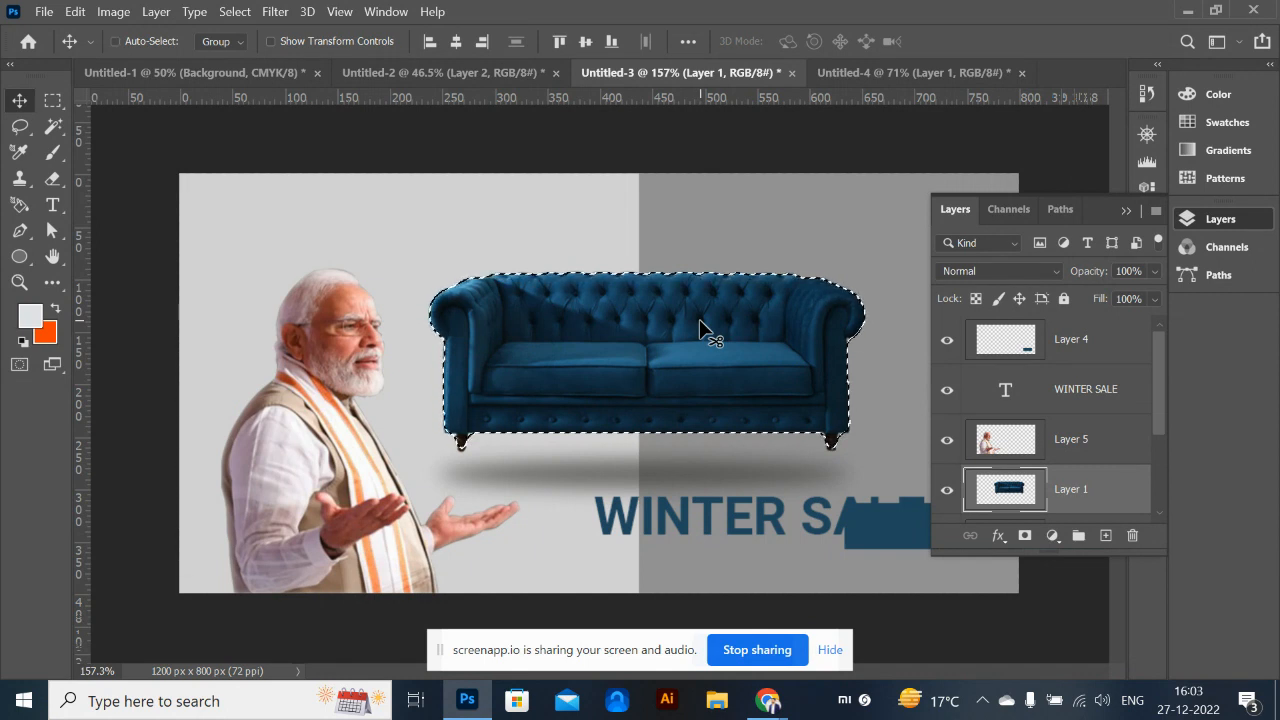
pyautogui.hotkey('ctrl', 'shift', 'i')
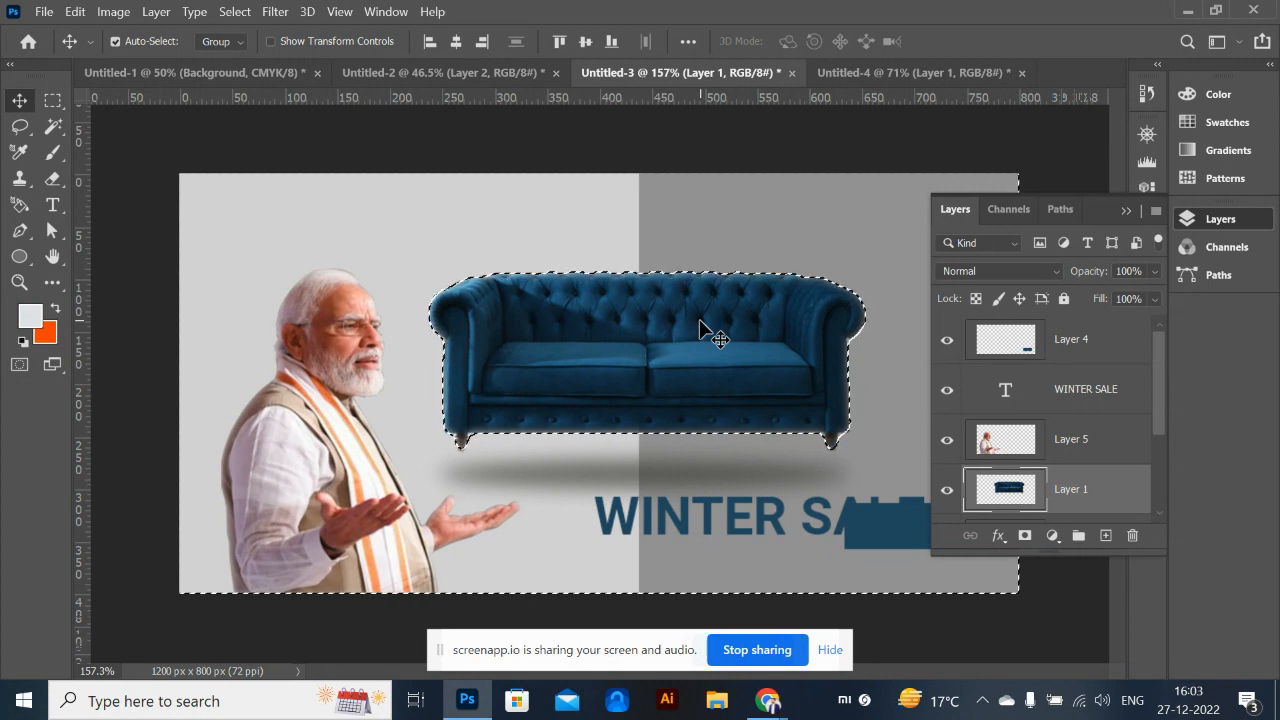
pyautogui.hotkey('ctrl', 'd')
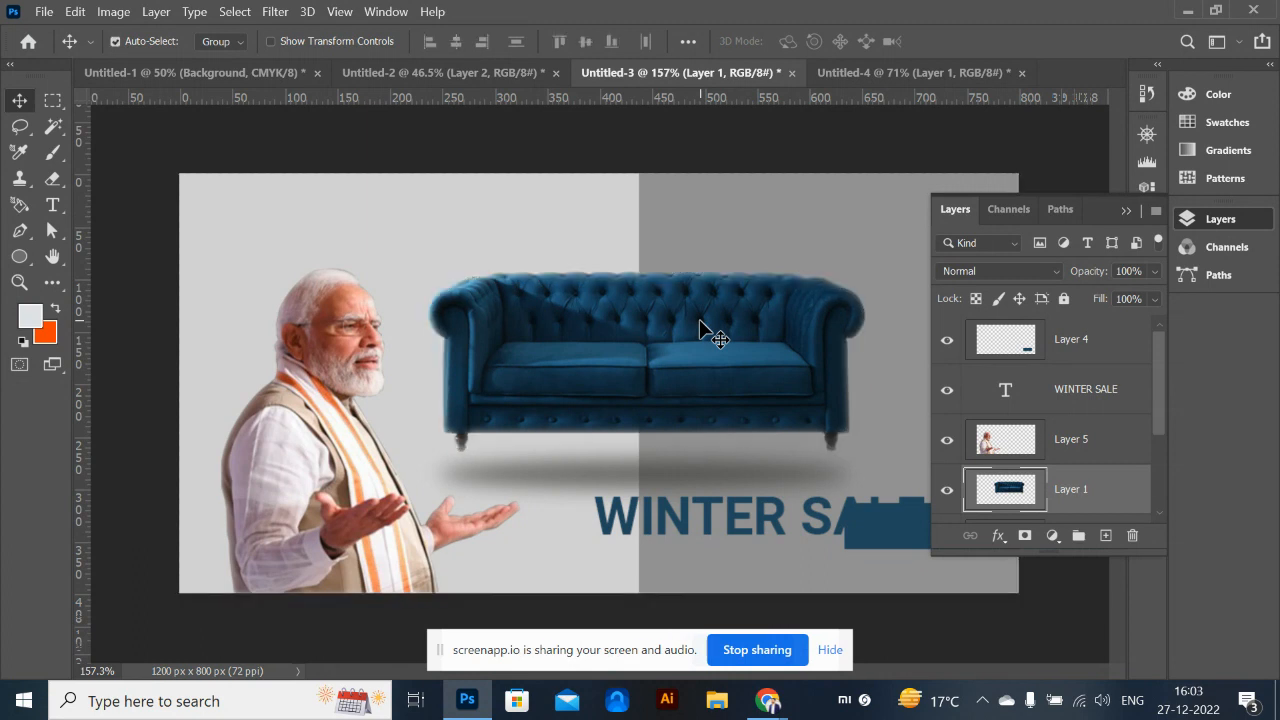
pyautogui.hotkey('ctrl', '+')
pyautogui.hotkey('ctrl', '+')
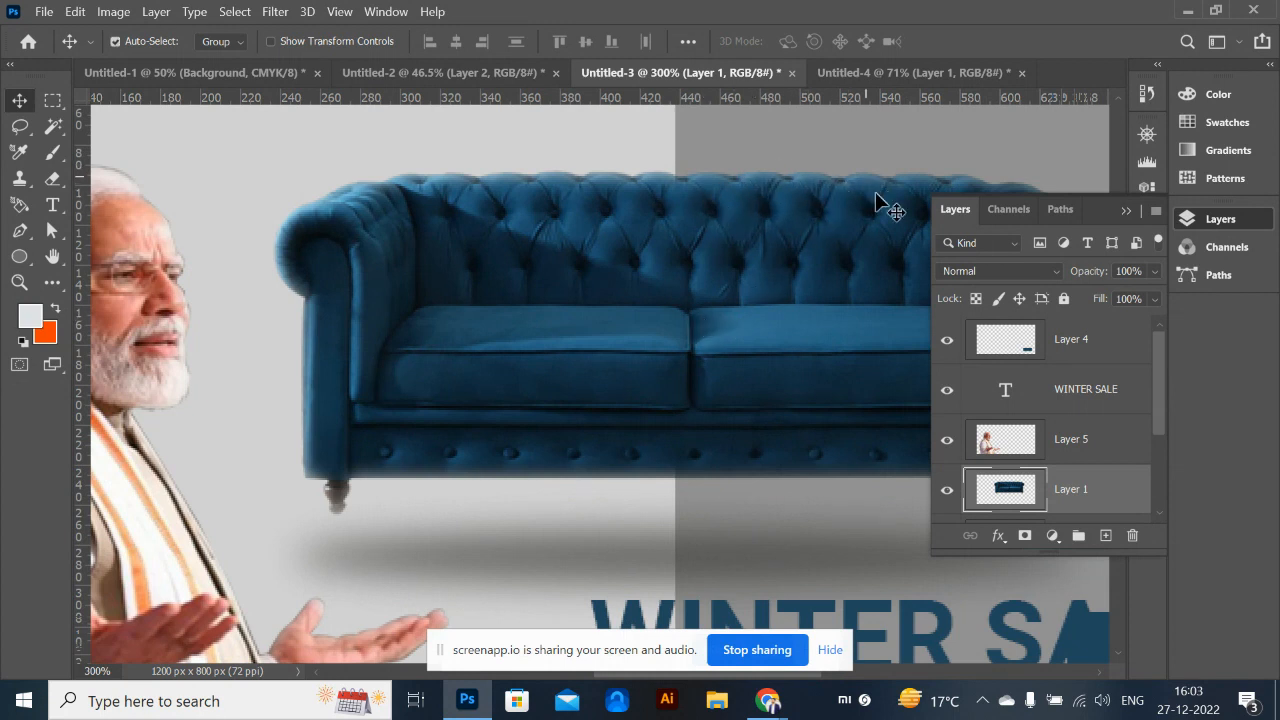
pyautogui.scroll(-3, 676, 297)
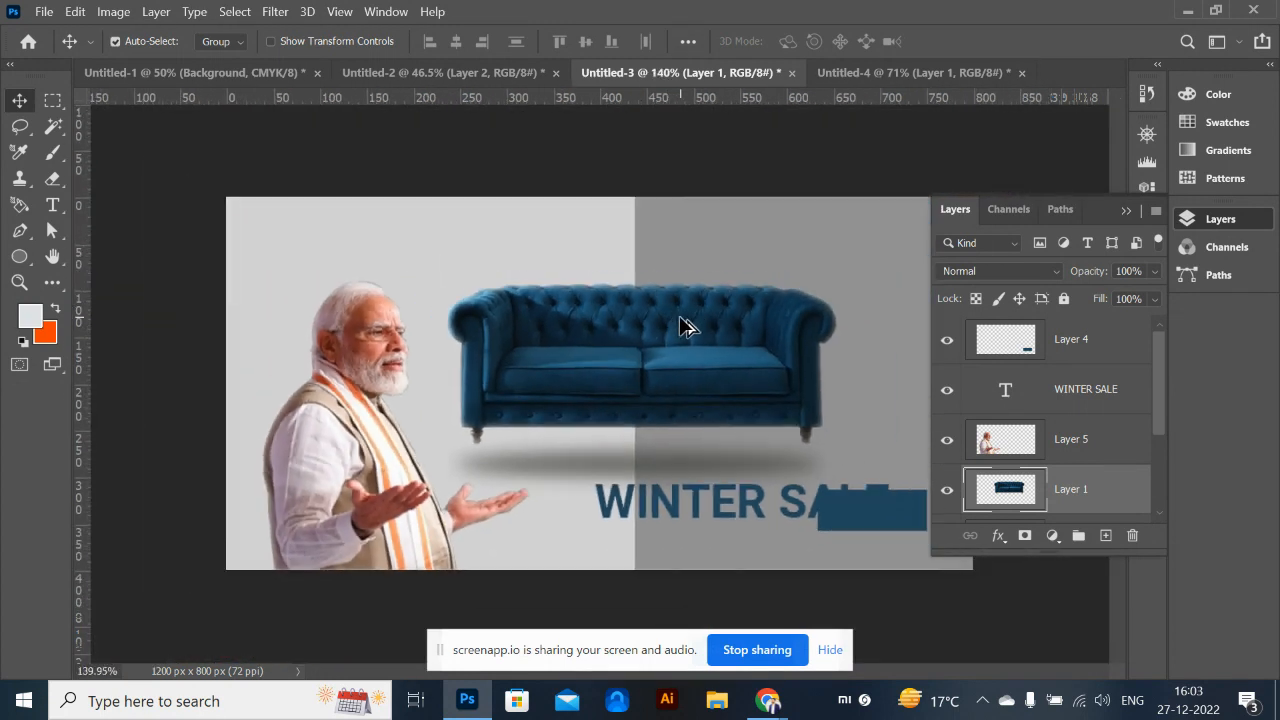
# Nudge the man slightly upward, then shift the sofa aside and delete it from the banner
pyautogui.moveTo(352, 505)
pyautogui.mouseDown()
pyautogui.moveTo(718, 436)
pyautogui.moveTo(761, 492)
pyautogui.moveTo(549, 450)
pyautogui.moveTo(368, 496)
pyautogui.mouseUp()
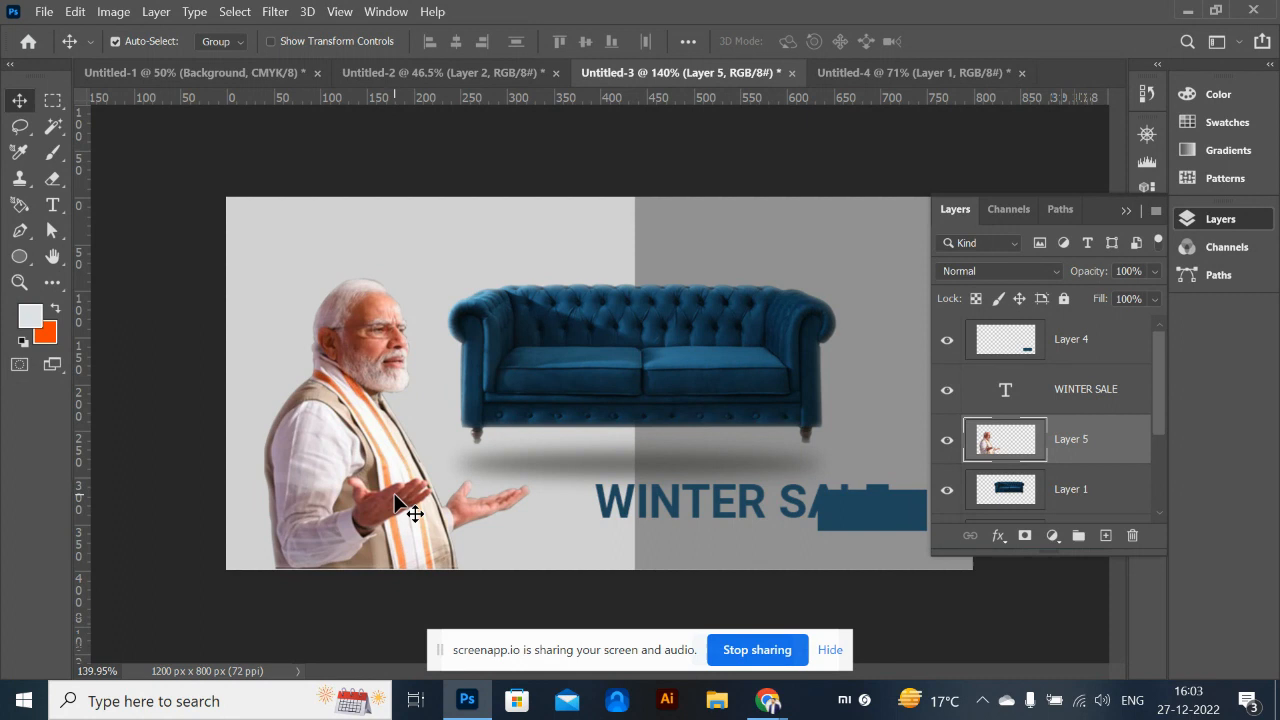
pyautogui.moveTo(519, 413); pyautogui.dragTo(687, 374)
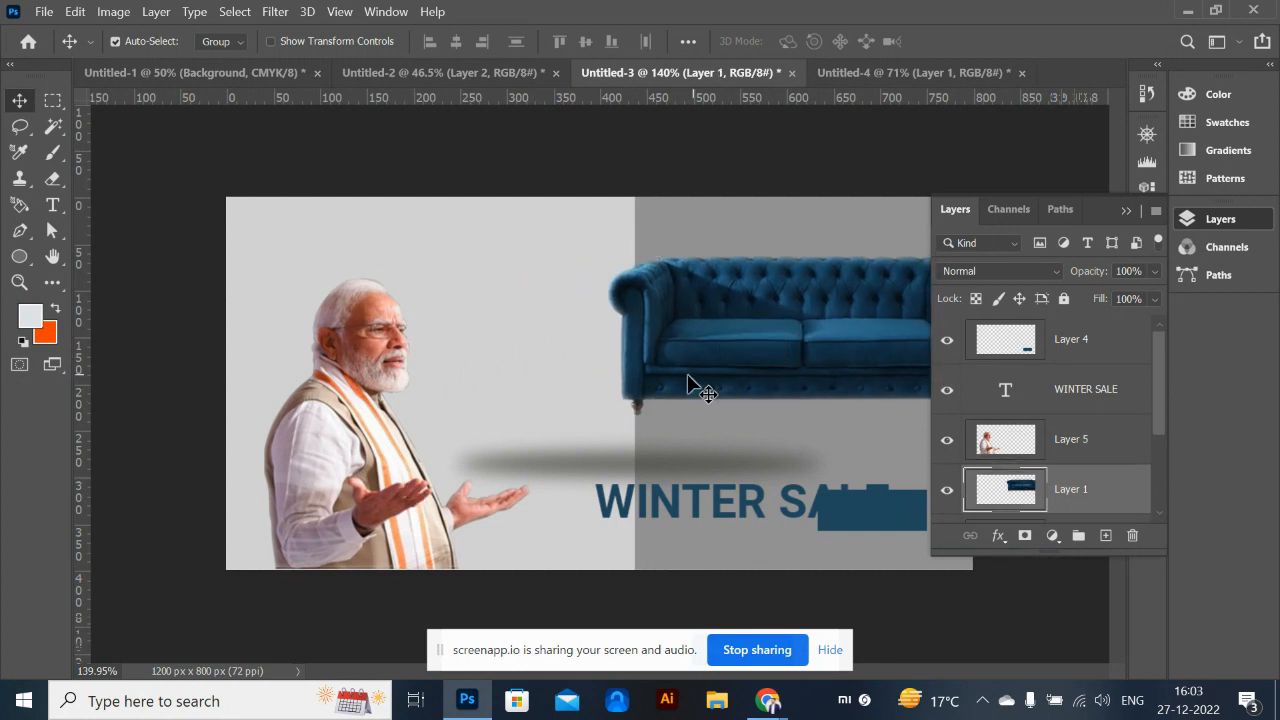
pyautogui.press('Delete')
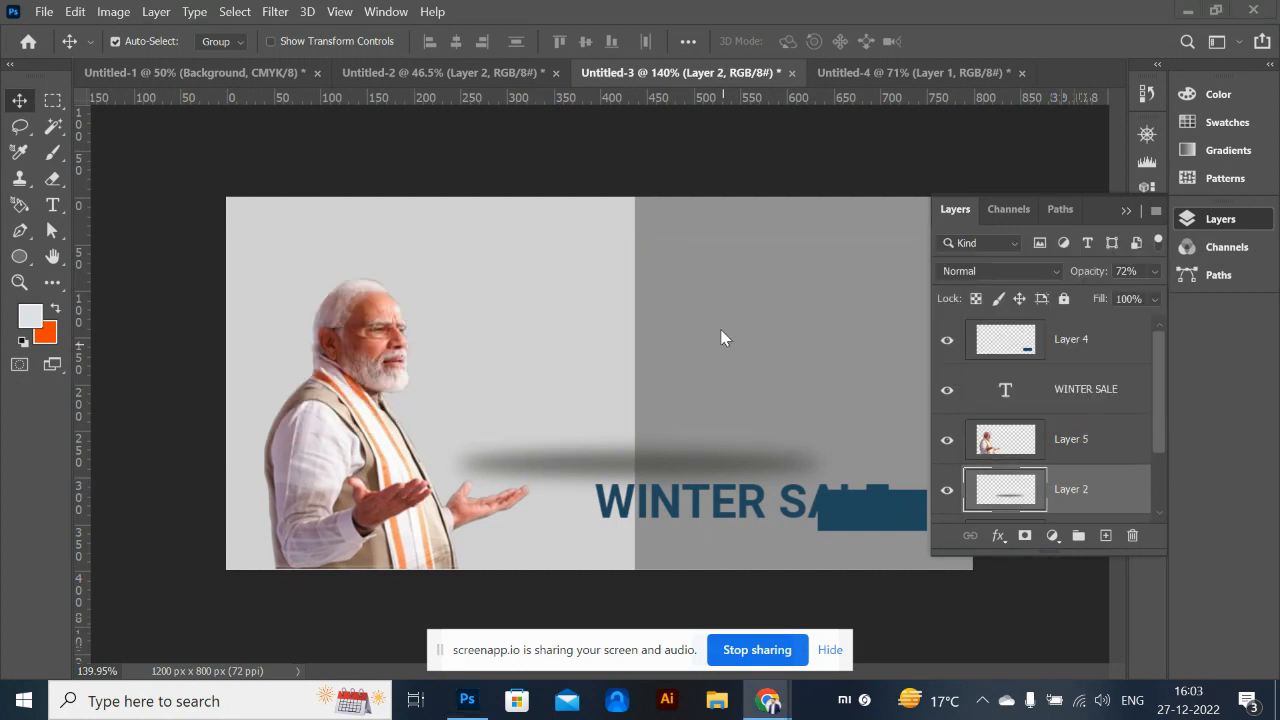
# Switch to Chrome and run a Google image search for "manali"
pyautogui.hotkey('alt', 'Tab')
pyautogui.click(632, 53)
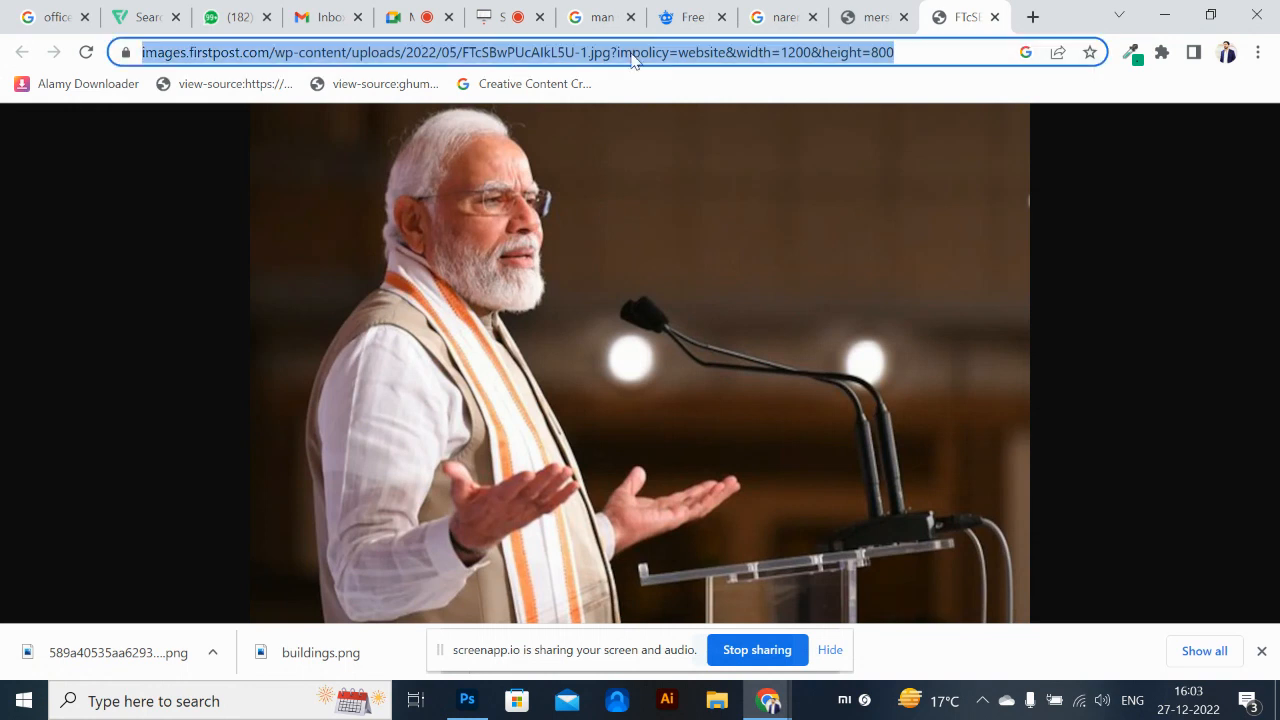
pyautogui.write('manal')
pyautogui.press('Return')
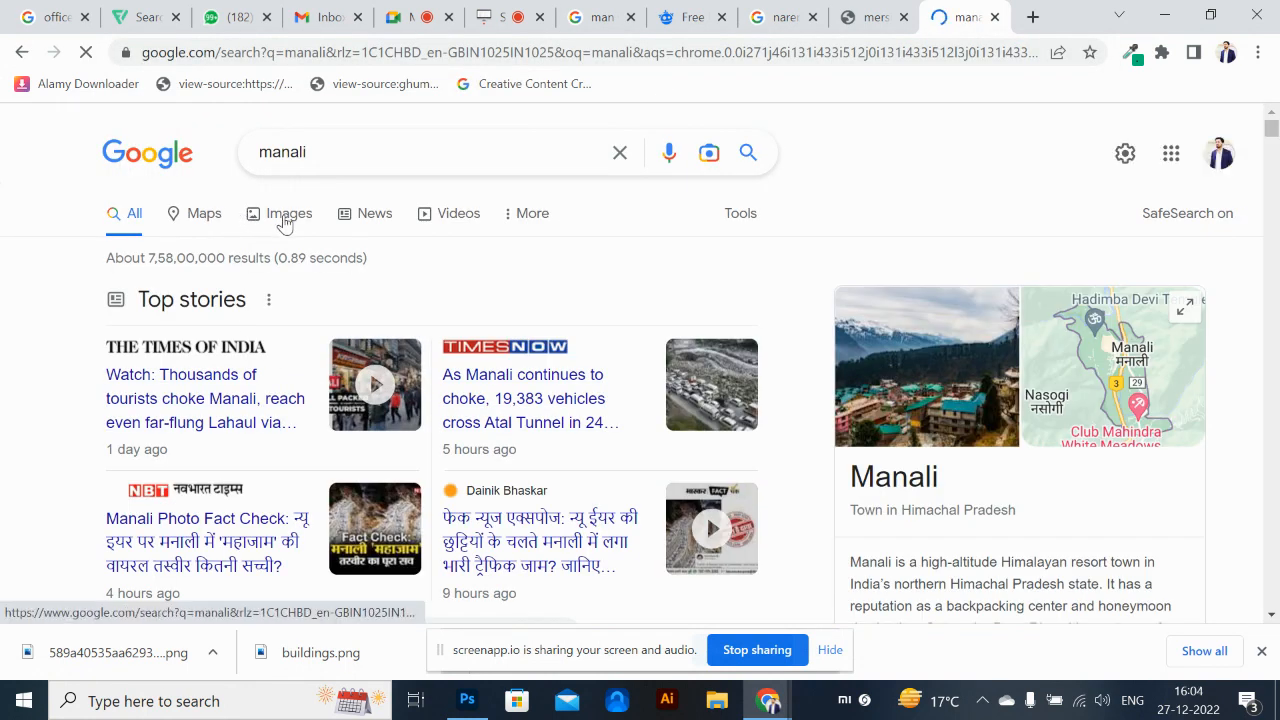
pyautogui.click(285, 222)
pyautogui.scroll(-1, 523, 434)
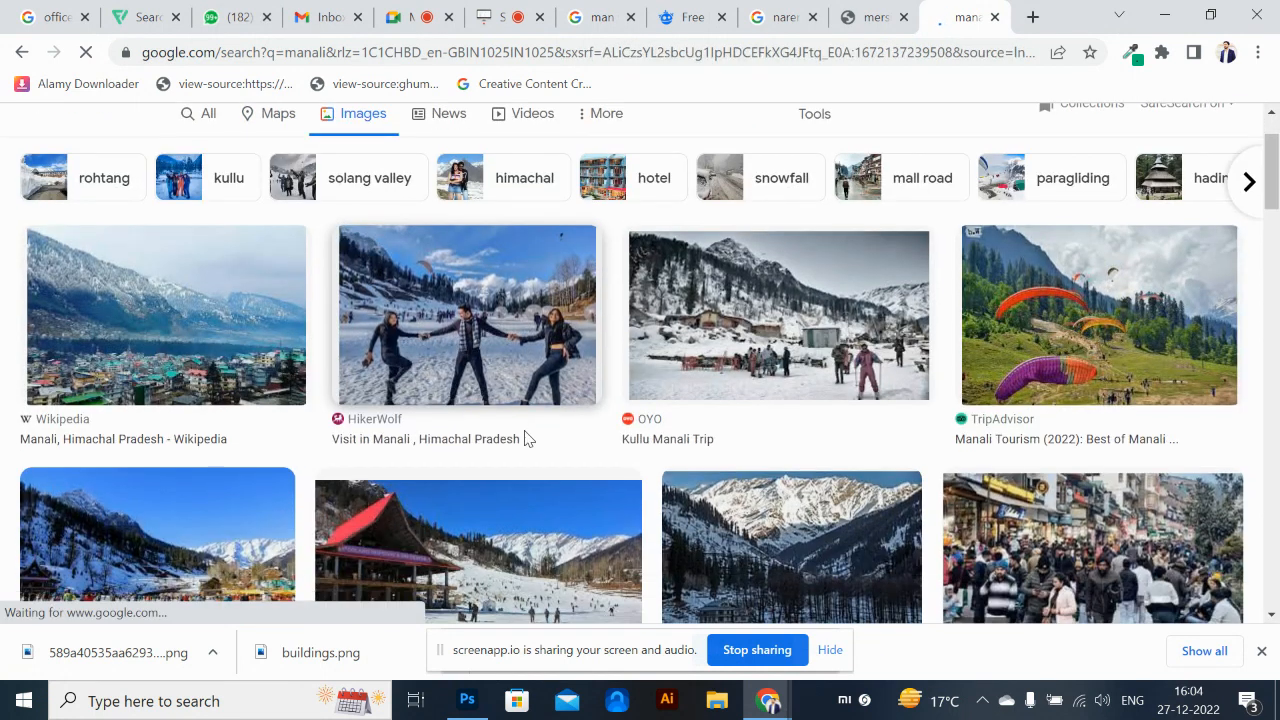
# Open the OYO snowy-village photo from the Manali results and copy the image
pyautogui.click(706, 355)
pyautogui.rightClick(950, 383)
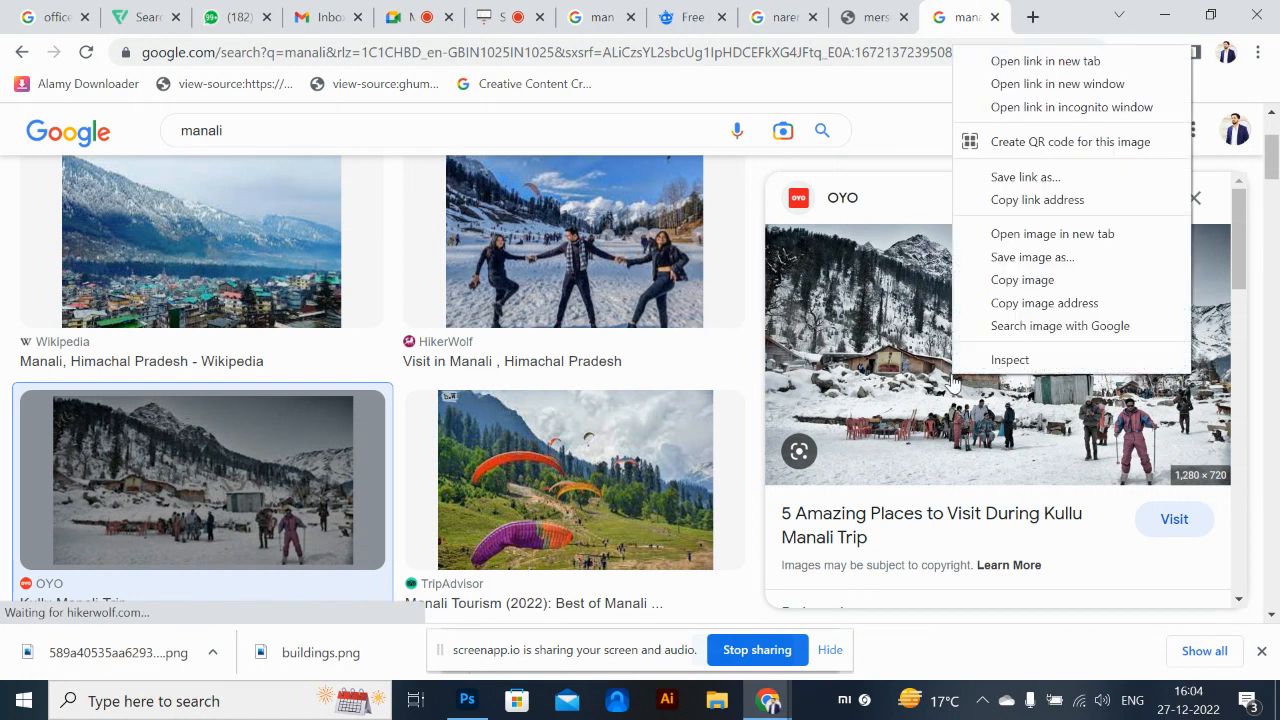
pyautogui.click(1060, 282)
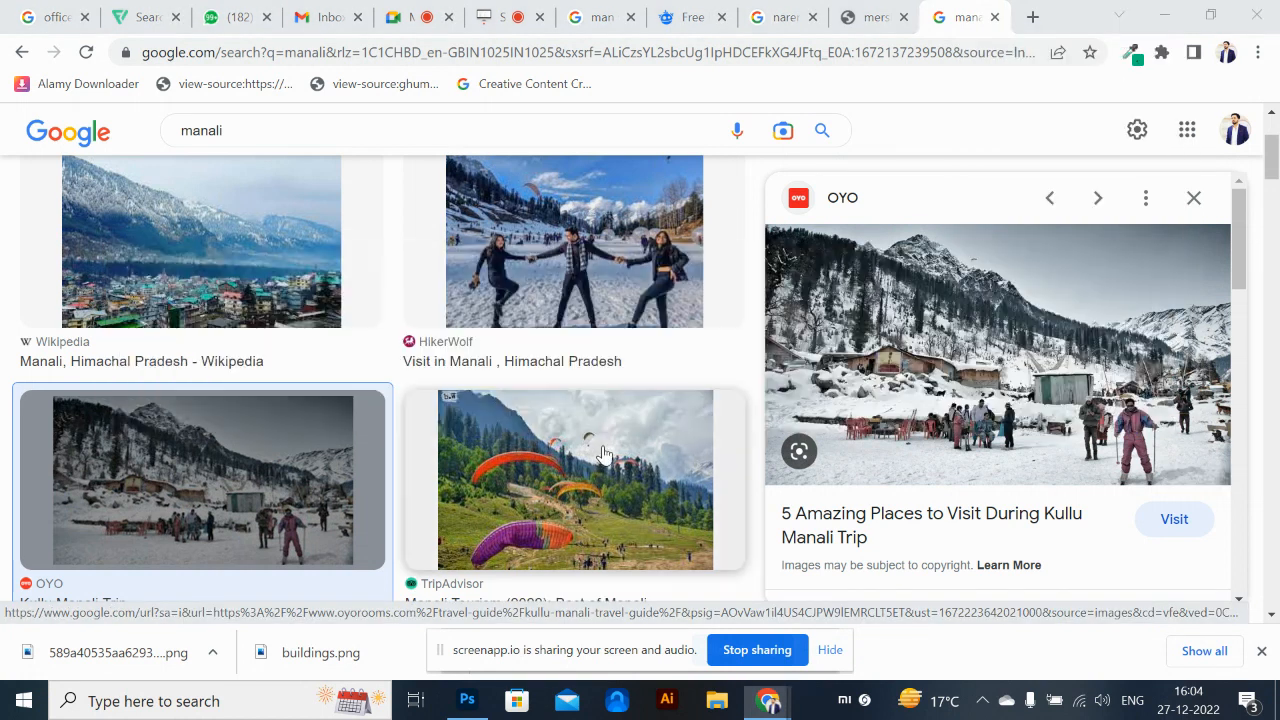
# Switch to Photoshop, paste the Manali photo above the shadow layer, and move it over the banner
pyautogui.hotkey('alt', 'Tab')
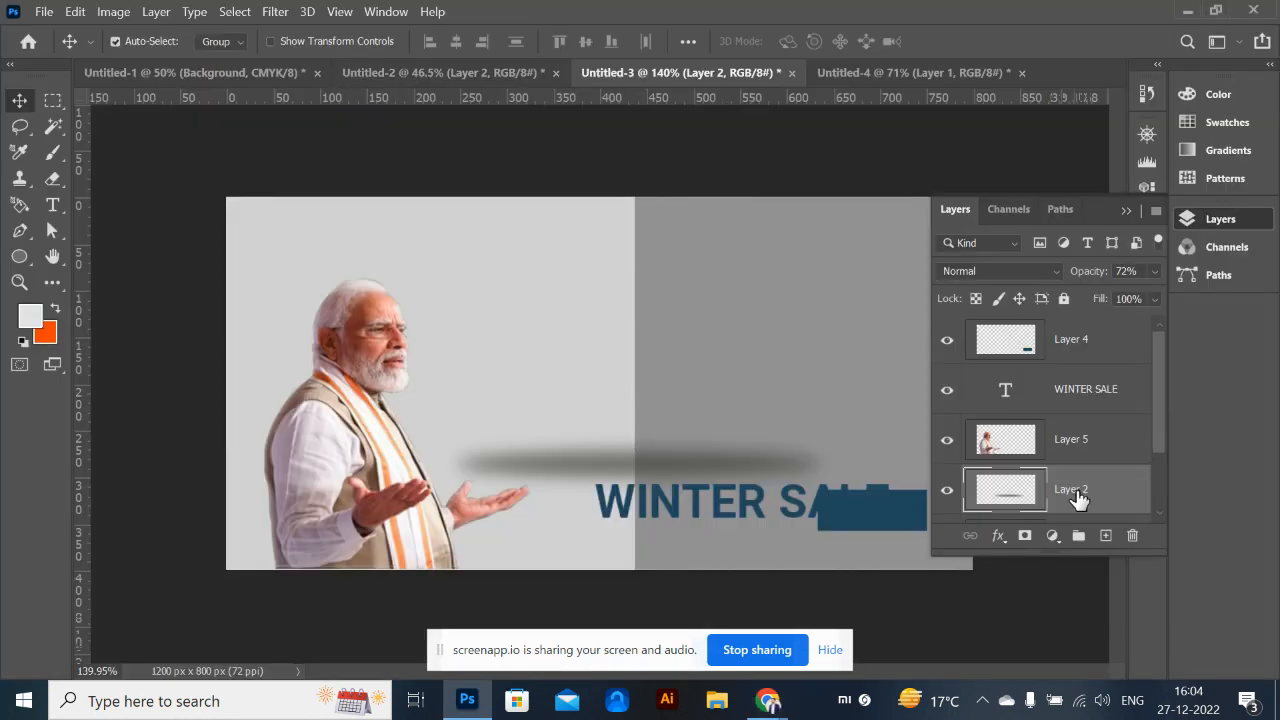
pyautogui.hotkey('ctrl', 'v')
pyautogui.moveTo(667, 402); pyautogui.dragTo(660, 250)
pyautogui.moveTo(674, 347); pyautogui.dragTo(650, 288)
pyautogui.moveTo(702, 373)
pyautogui.mouseDown()
pyautogui.moveTo(706, 339)
pyautogui.moveTo(709, 383)
pyautogui.mouseUp()
# Scale the Manali photo down to about 68.88% and reposition it to cover the banner as its background
pyautogui.hotkey('ctrl', 't')
pyautogui.scroll(-5, 600, 370)
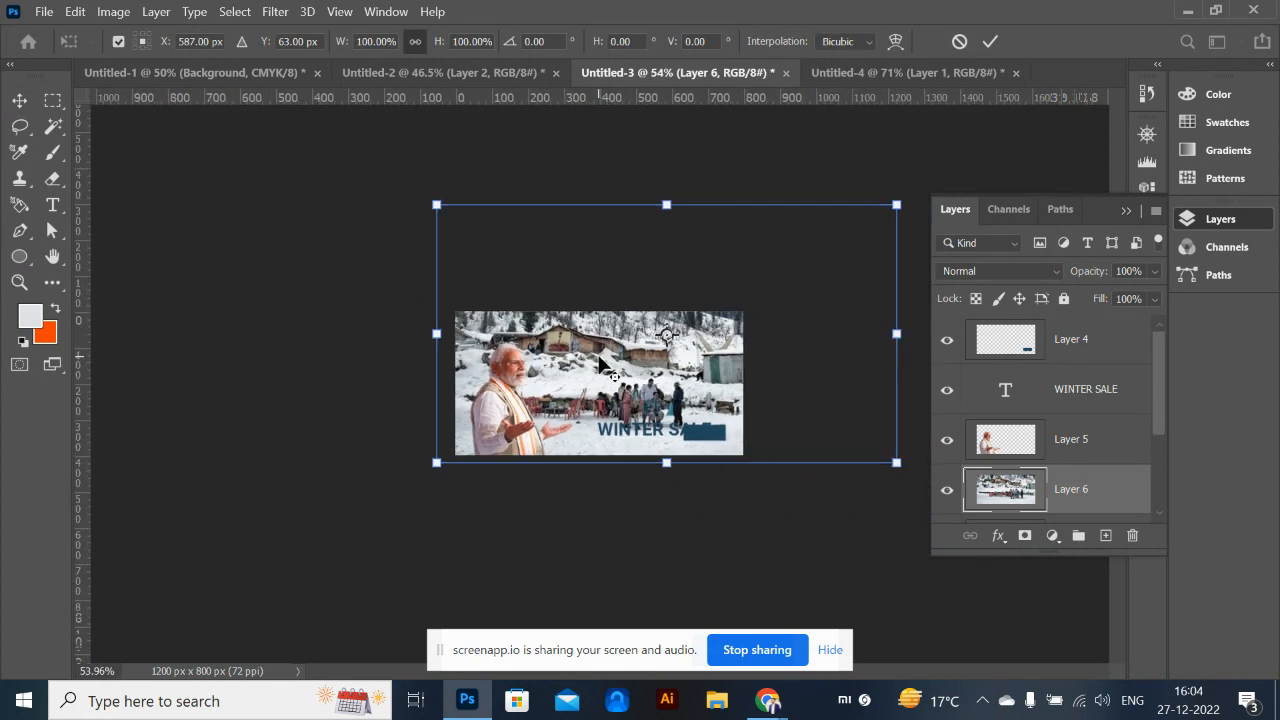
pyautogui.moveTo(665, 204); pyautogui.dragTo(665, 285)
pyautogui.moveTo(677, 385); pyautogui.dragTo(620, 387)
pyautogui.press('Return')
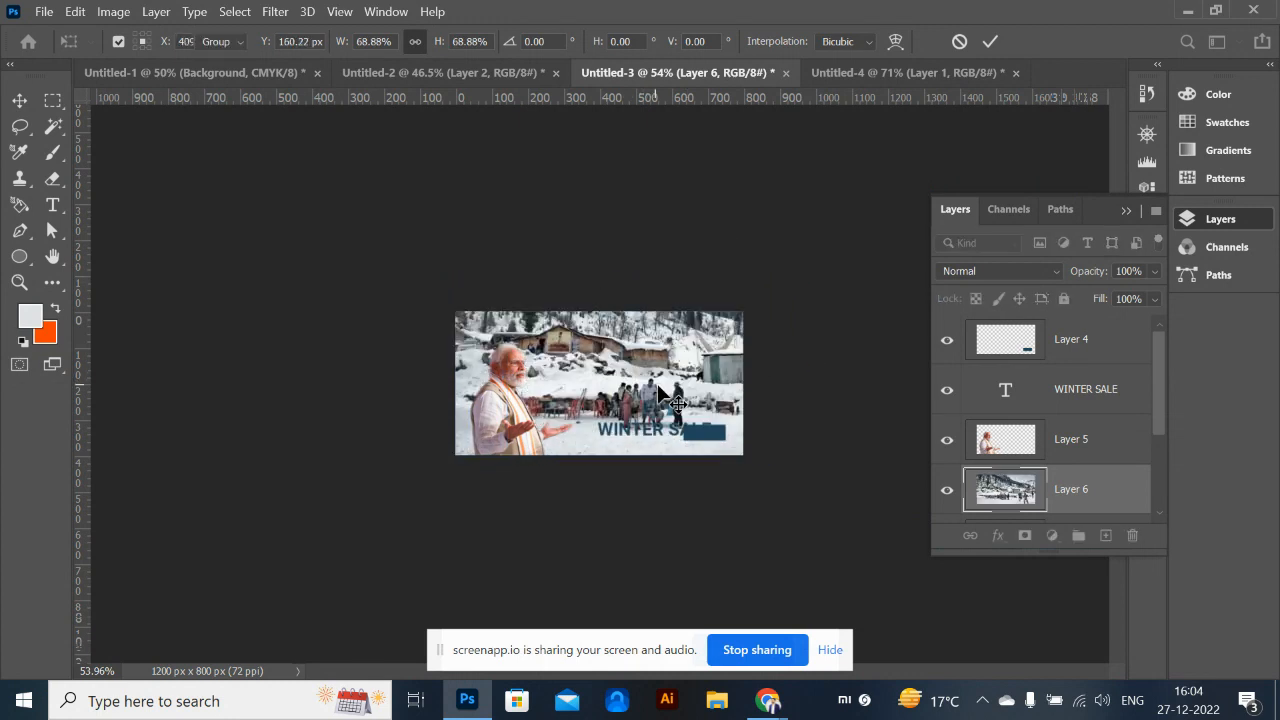
# Delete the dark blue rectangle and the WINTER SALE text from the banner
pyautogui.scroll(7, 670, 418)
pyautogui.scroll(5, 790, 500)
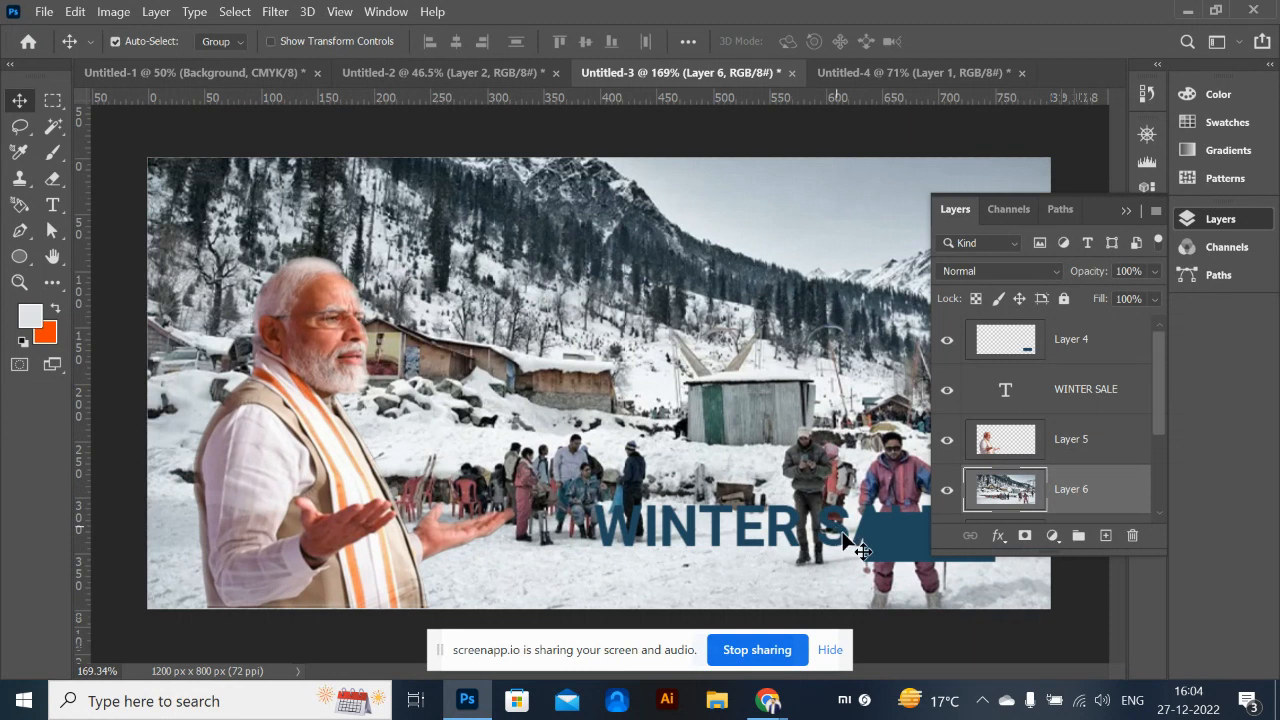
pyautogui.click(879, 556)
pyautogui.press('Delete')
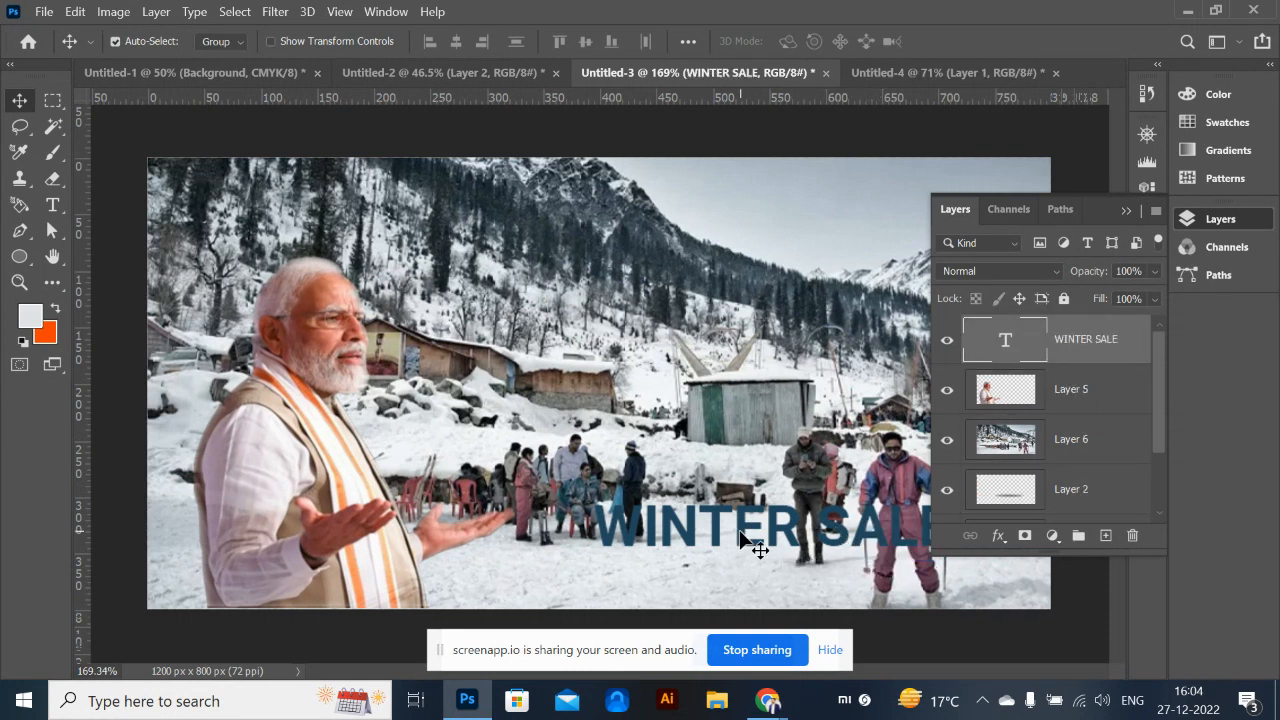
pyautogui.press('Delete')
pyautogui.scroll(-1, 703, 515)
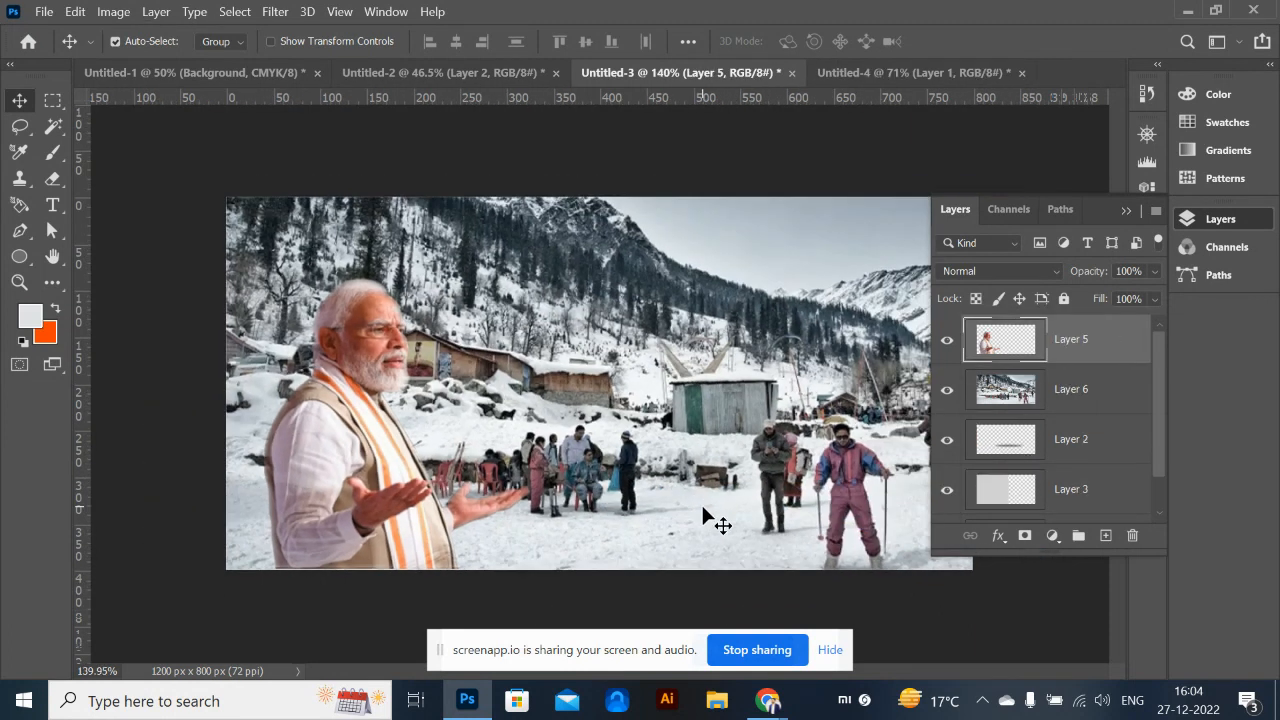
# Bring the Manali photo layer in front of the man's layer, then send it back behind him
pyautogui.click(705, 509)
pyautogui.moveTo(1071, 381); pyautogui.dragTo(1070, 445)
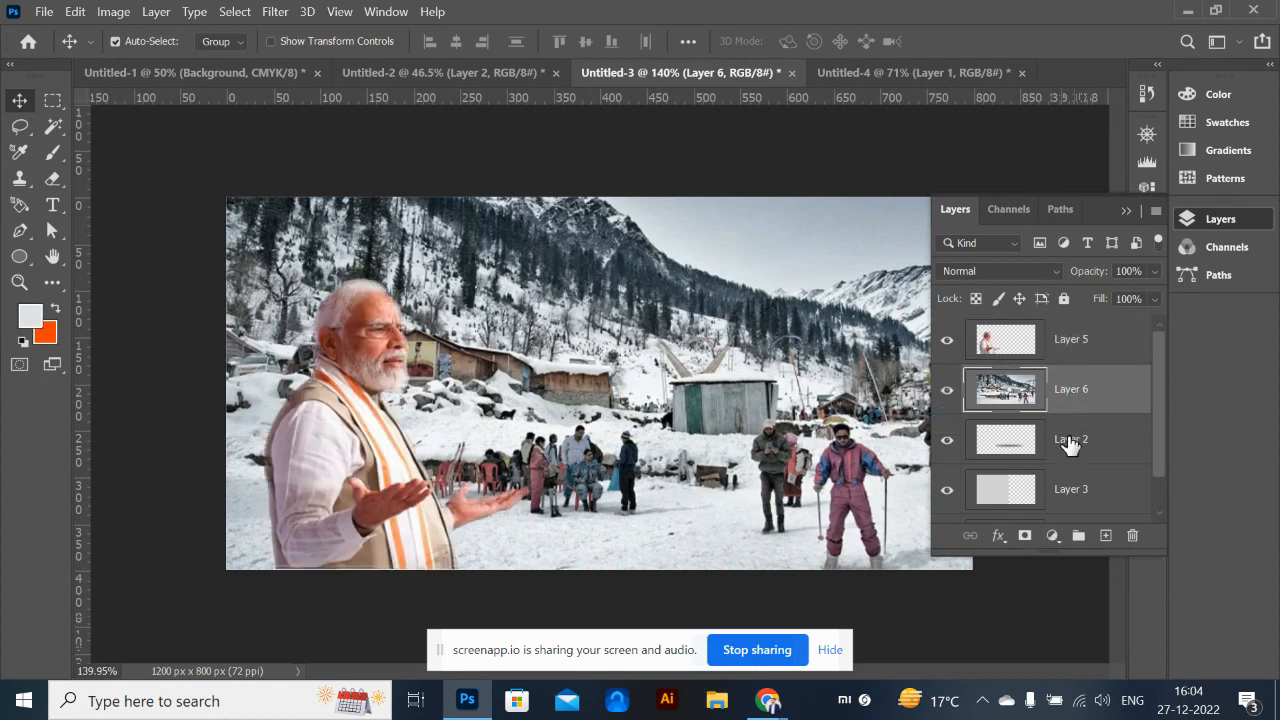
pyautogui.hotkey('ctrl', ']')
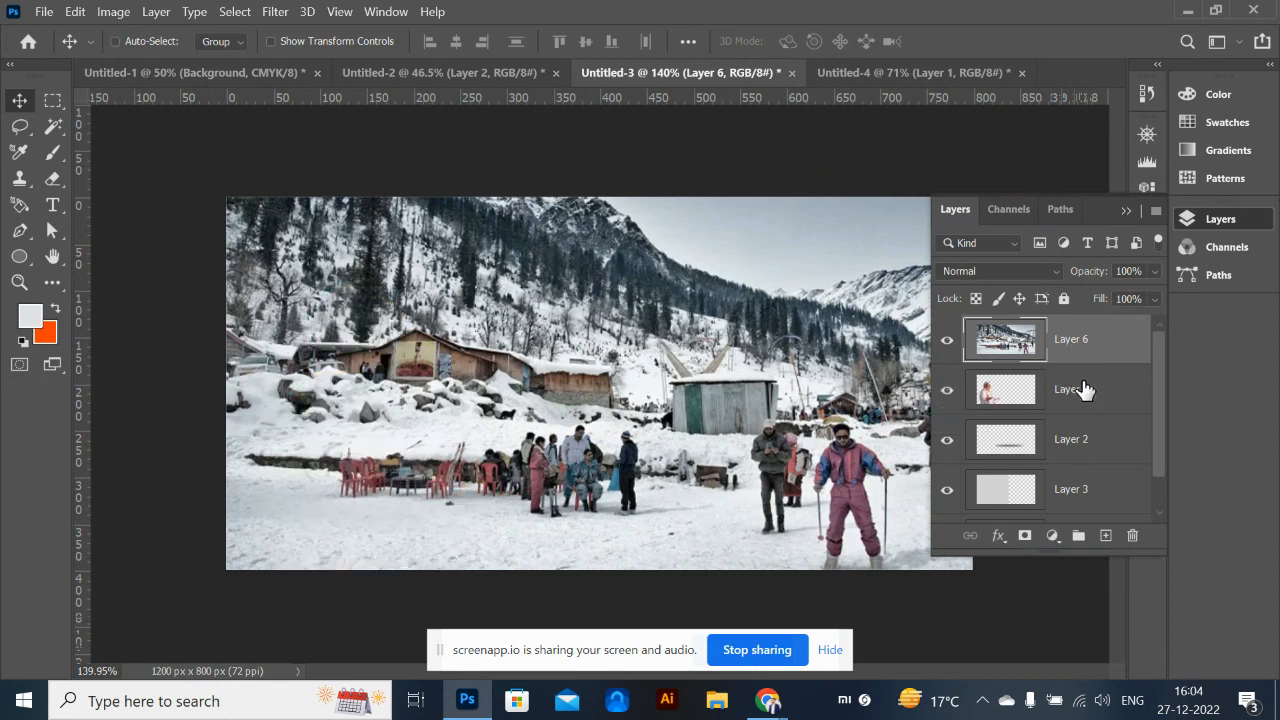
pyautogui.hotkey('ctrl', '[')
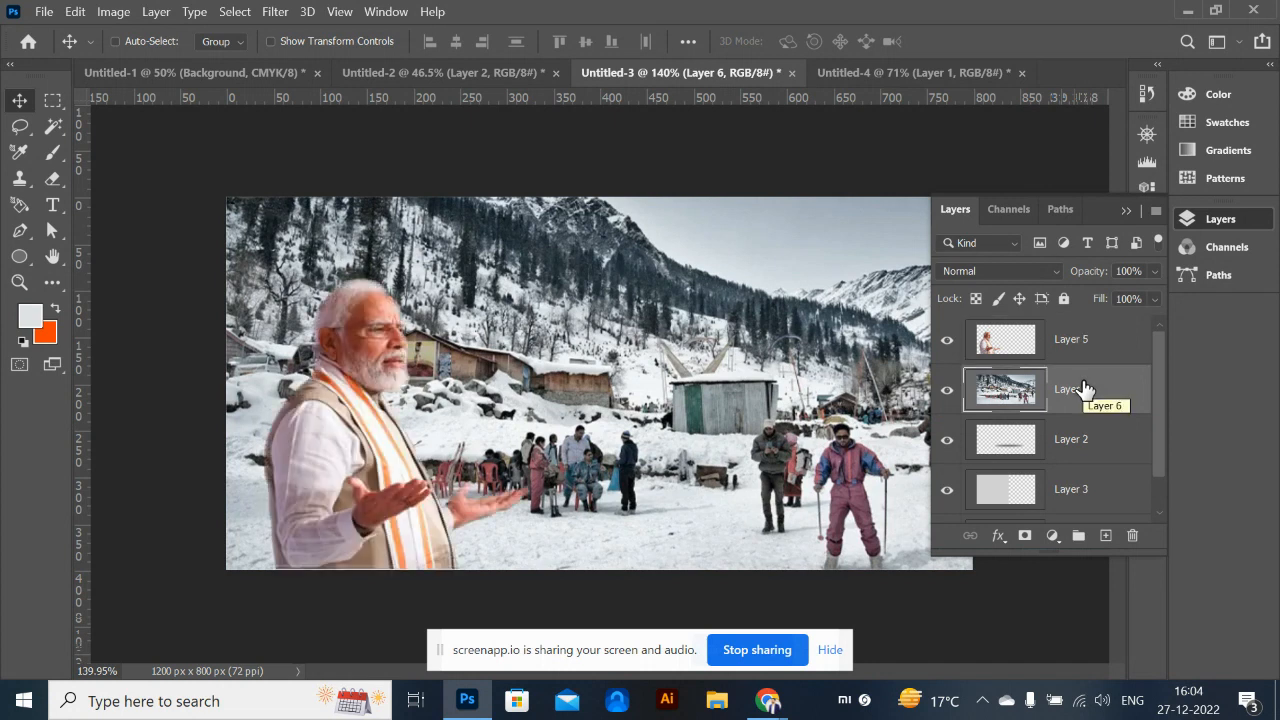
# Move the man slightly down and left, then shift the Manali photo slightly up and right
pyautogui.moveTo(393, 469); pyautogui.dragTo(367, 513)
pyautogui.click(1045, 388)
pyautogui.moveTo(711, 369)
pyautogui.mouseDown()
pyautogui.moveTo(693, 337)
pyautogui.moveTo(714, 386)
pyautogui.moveTo(747, 382)
pyautogui.moveTo(730, 378)
pyautogui.mouseUp()
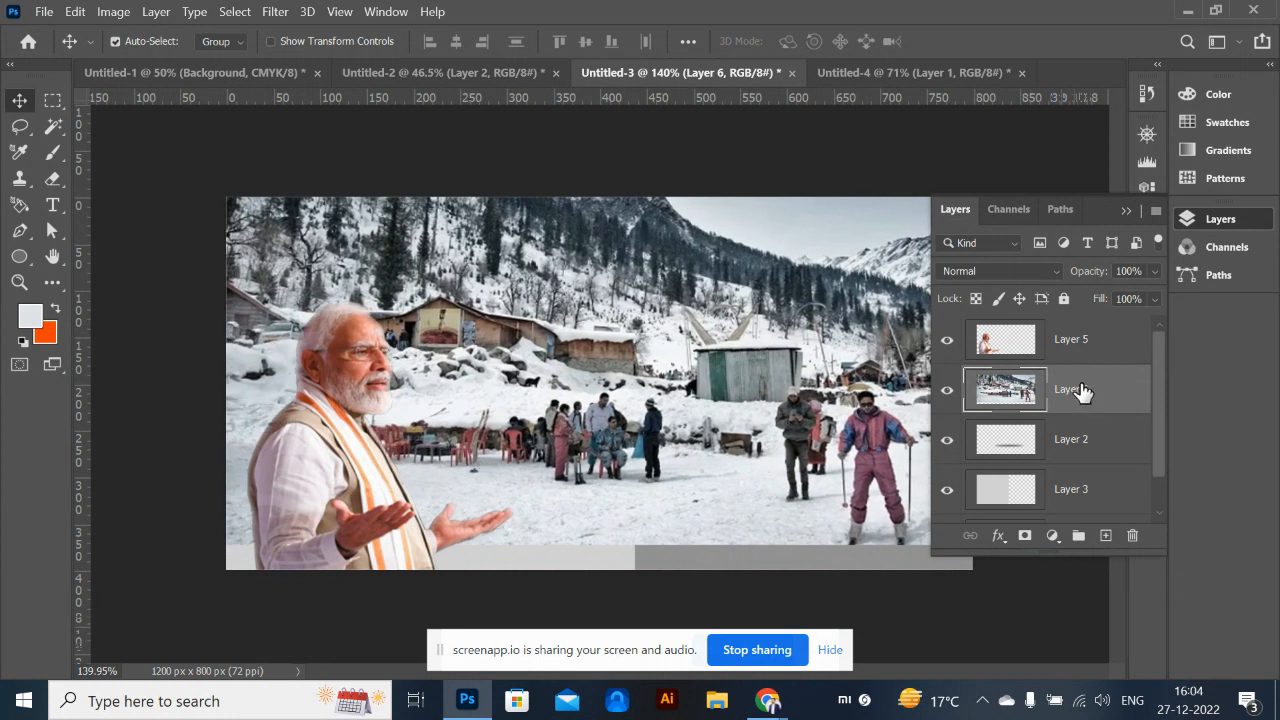
# Alternate the Manali photo's stacking order above and below the man several times, ending with it behind him
pyautogui.hotkey('ctrl', ']')
pyautogui.hotkey('ctrl', '[')
pyautogui.hotkey('ctrl', ']')
pyautogui.hotkey('ctrl', '[')
pyautogui.hotkey('ctrl', ']')
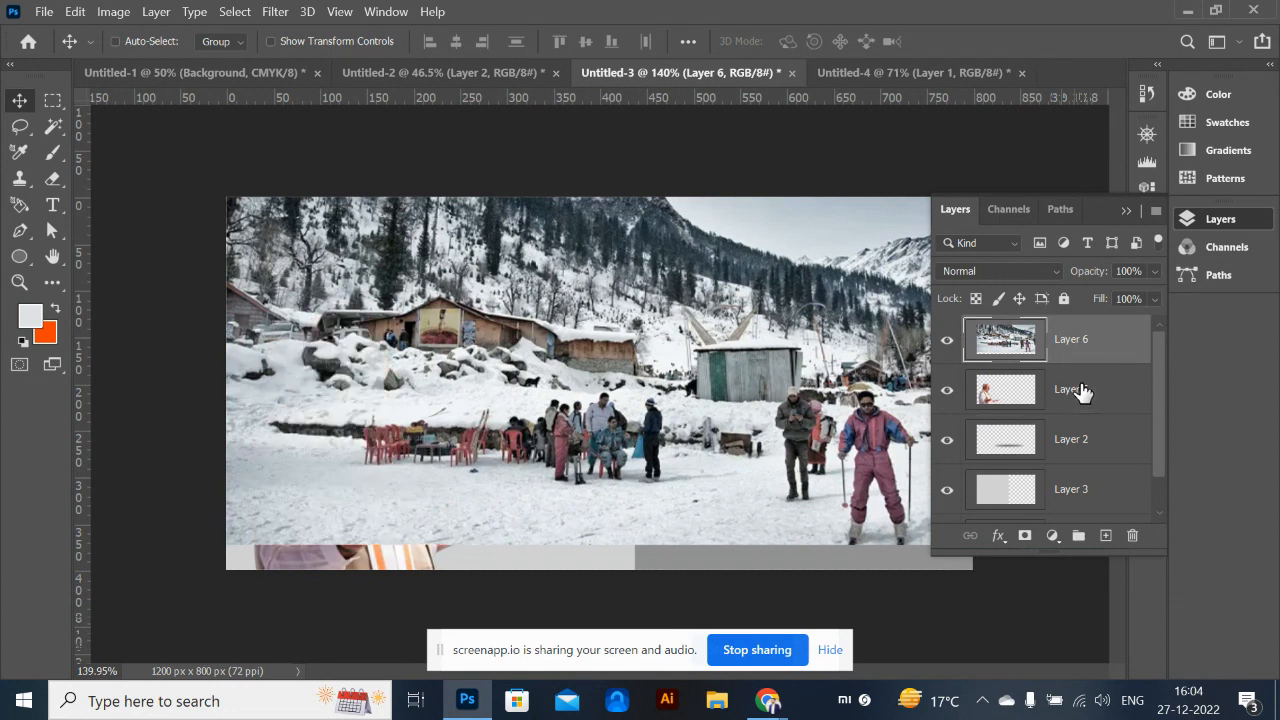
pyautogui.hotkey('ctrl', '[')
# Move the Manali photo down until it covers the banner's lower edge, and check the whole composition
pyautogui.moveTo(693, 363); pyautogui.dragTo(685, 400)
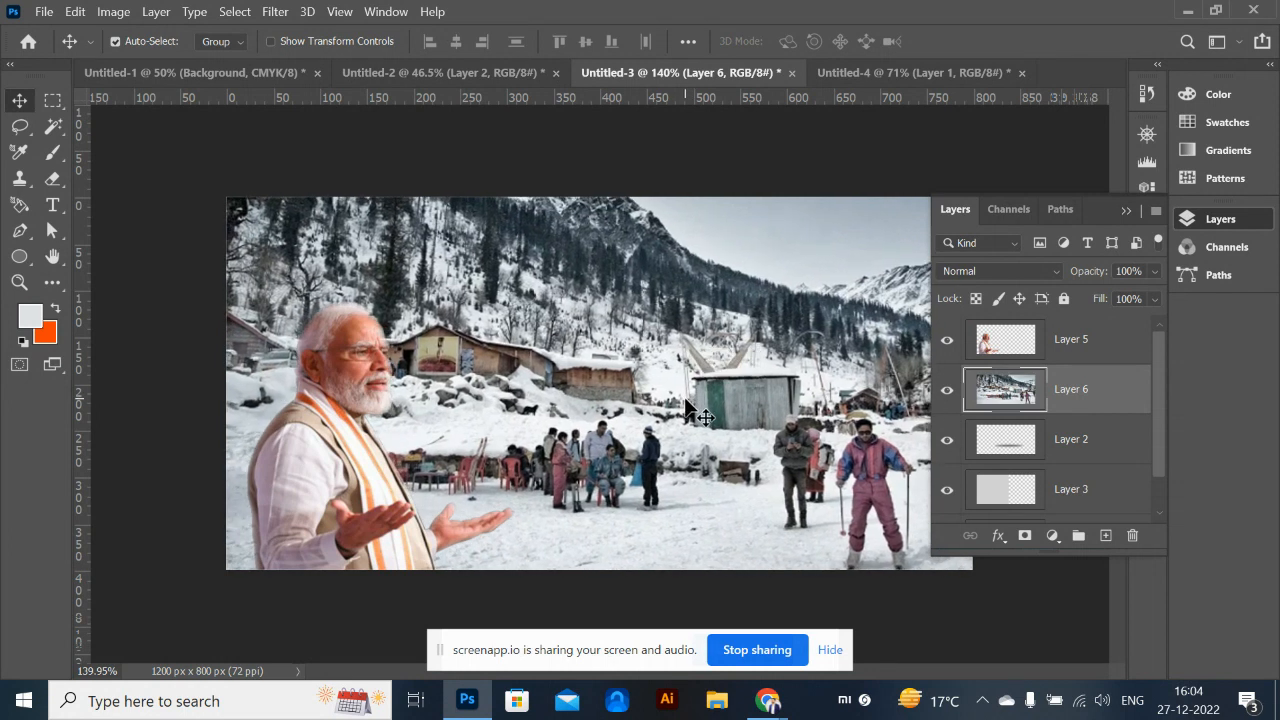
pyautogui.scroll(-8, 687, 390)
pyautogui.scroll(9, 687, 390)
pyautogui.scroll(-5, 687, 390)
pyautogui.scroll(3, 690, 398)
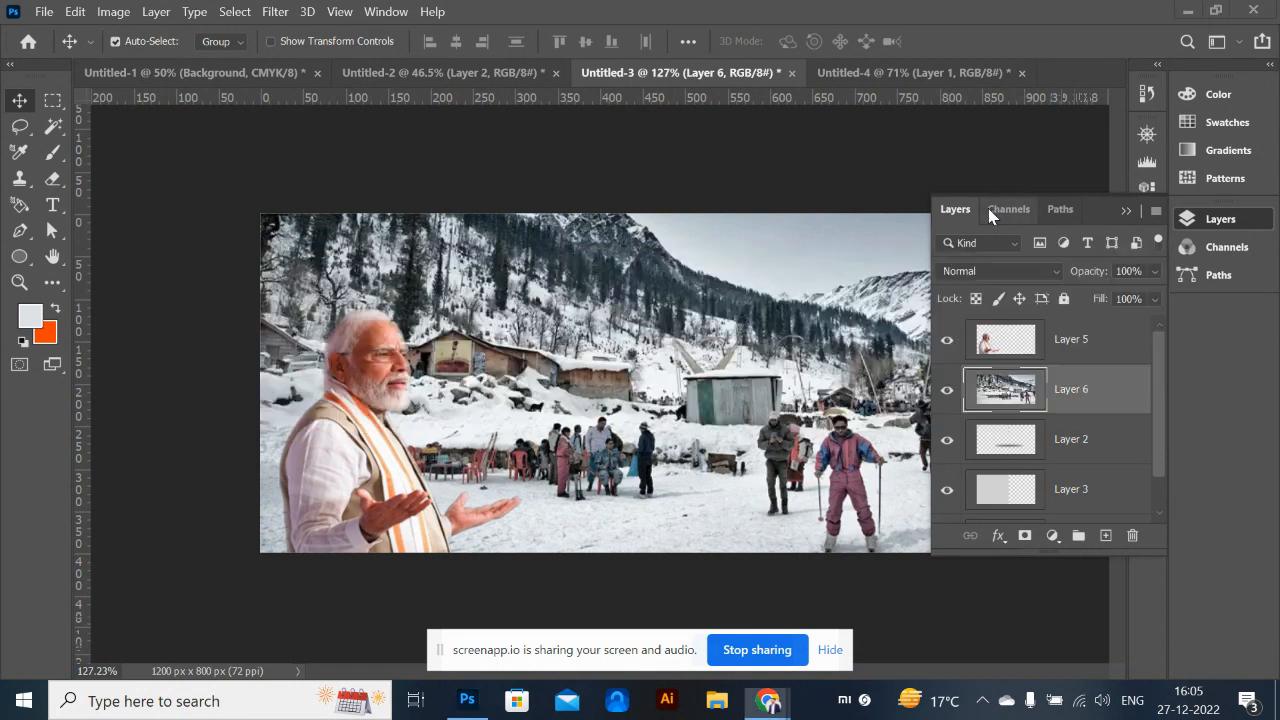
# Switch to Chrome and search Google Images for "rahul gandhi bharat jodo yatra"
pyautogui.hotkey('alt', 'Tab')
pyautogui.click(305, 126)
pyautogui.doubleClick(305, 126)
pyautogui.press('BackSpace')
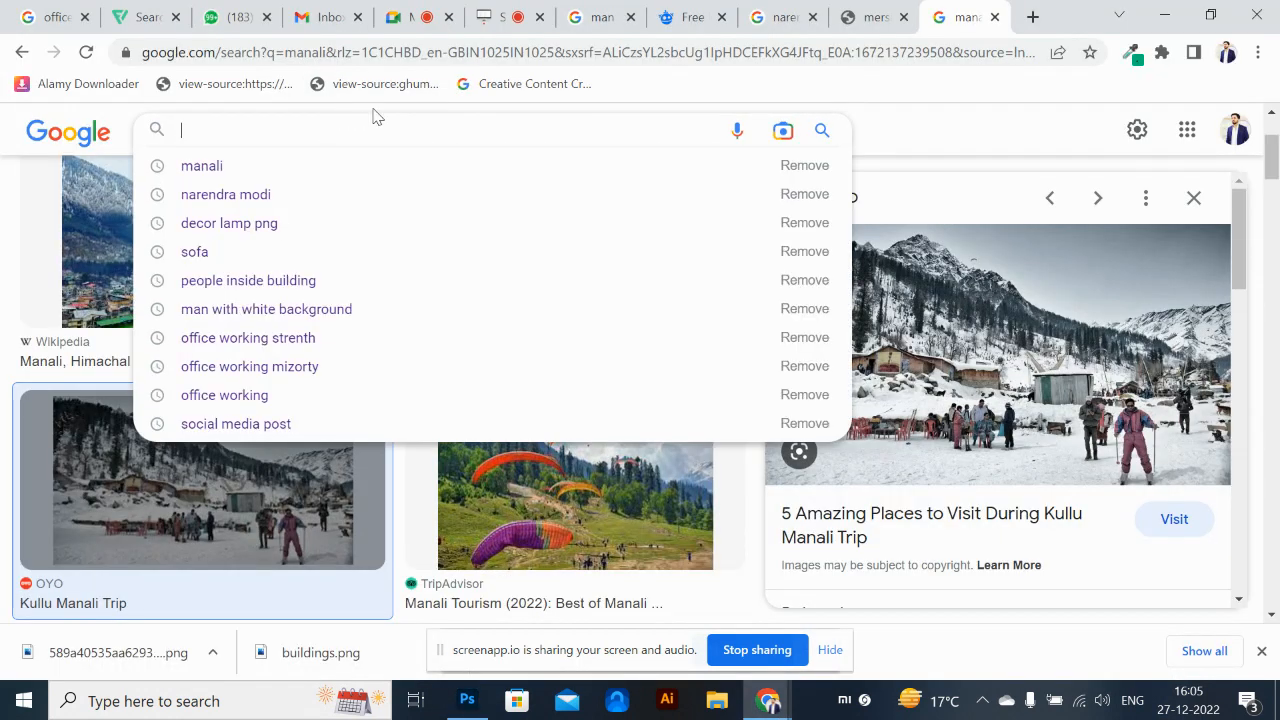
pyautogui.write('rahul r')
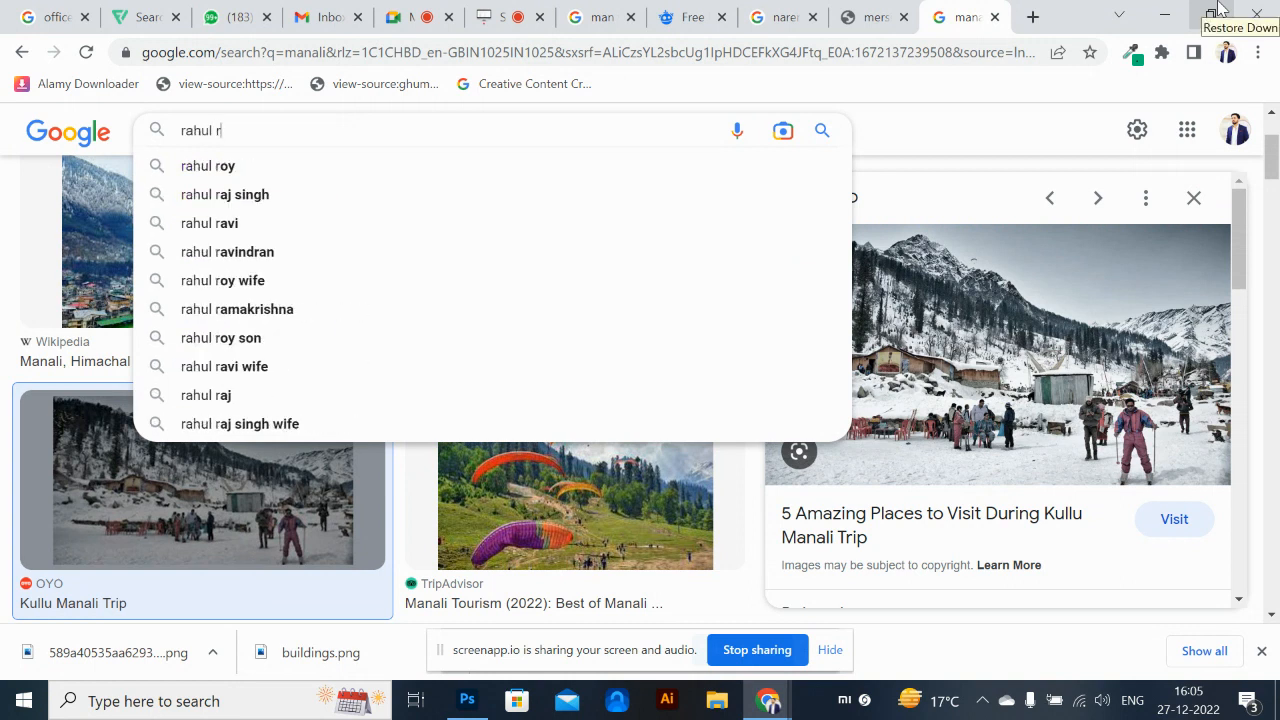
pyautogui.press('BackSpace')
pyautogui.write('ga')
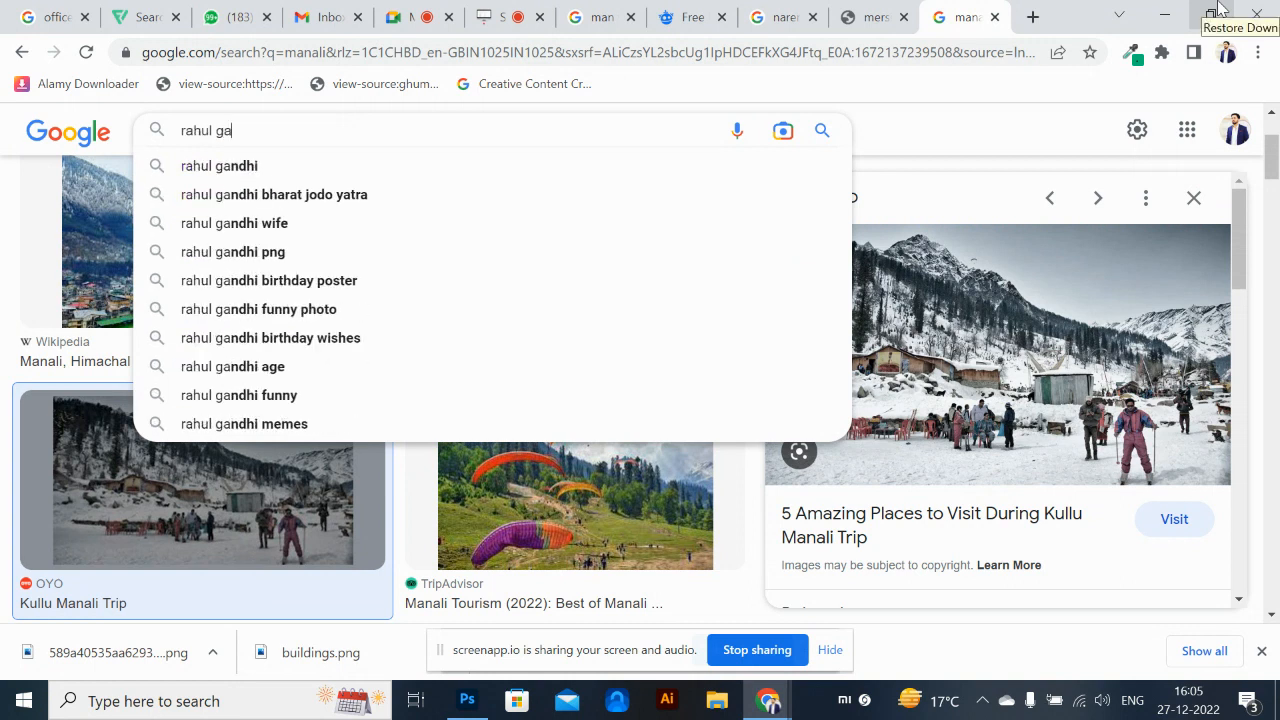
pyautogui.write('ndhi')
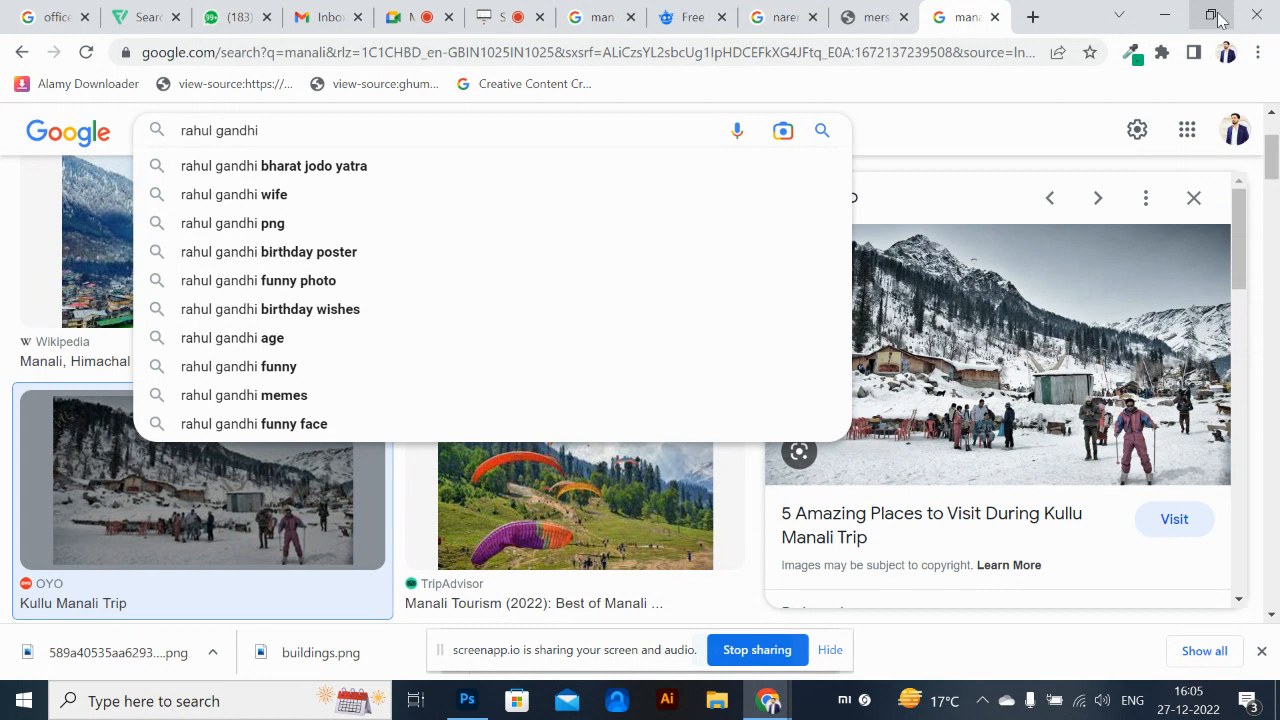
pyautogui.press('Down')
pyautogui.press('Return')
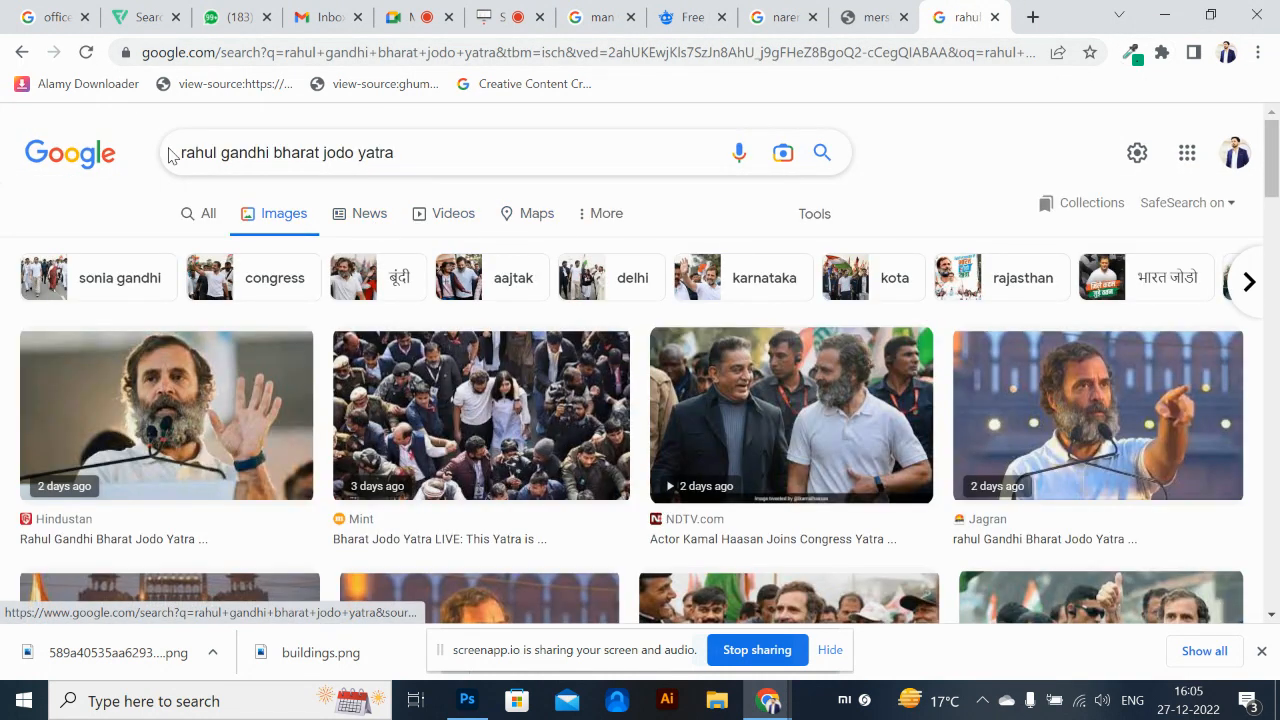
# Shorten the image search to "rahul gandhi" and run it again
pyautogui.moveTo(274, 152); pyautogui.dragTo(430, 150)
pyautogui.press('BackSpace')
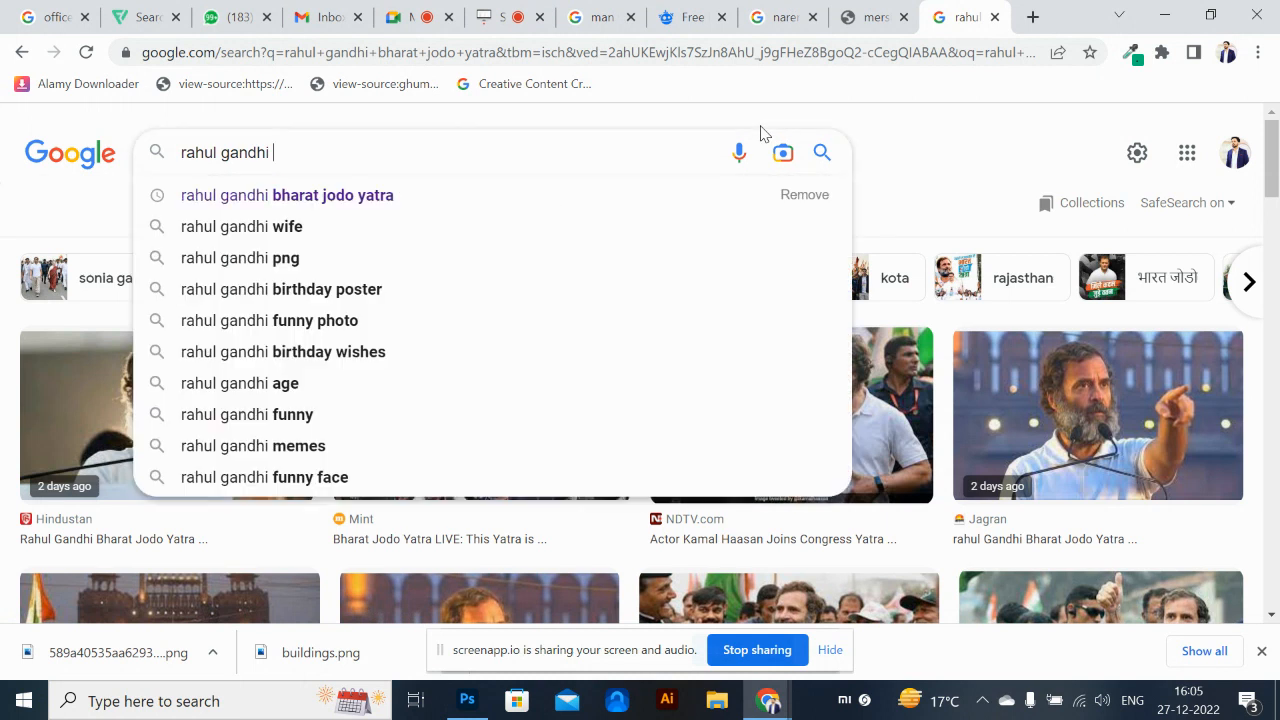
pyautogui.press('Return')
pyautogui.scroll(-2, 595, 313)
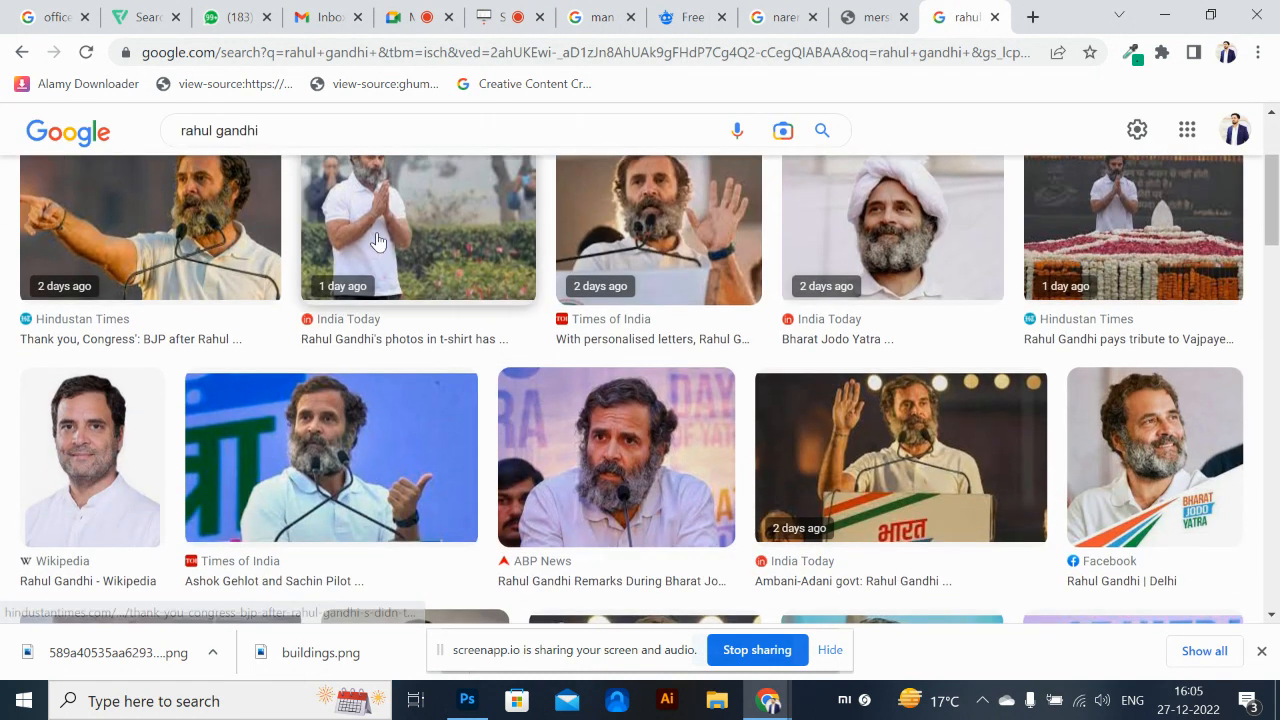
# Open the India Today photo of Rahul Gandhi with folded hands at full size in a new tab and copy the image
pyautogui.click(433, 238)
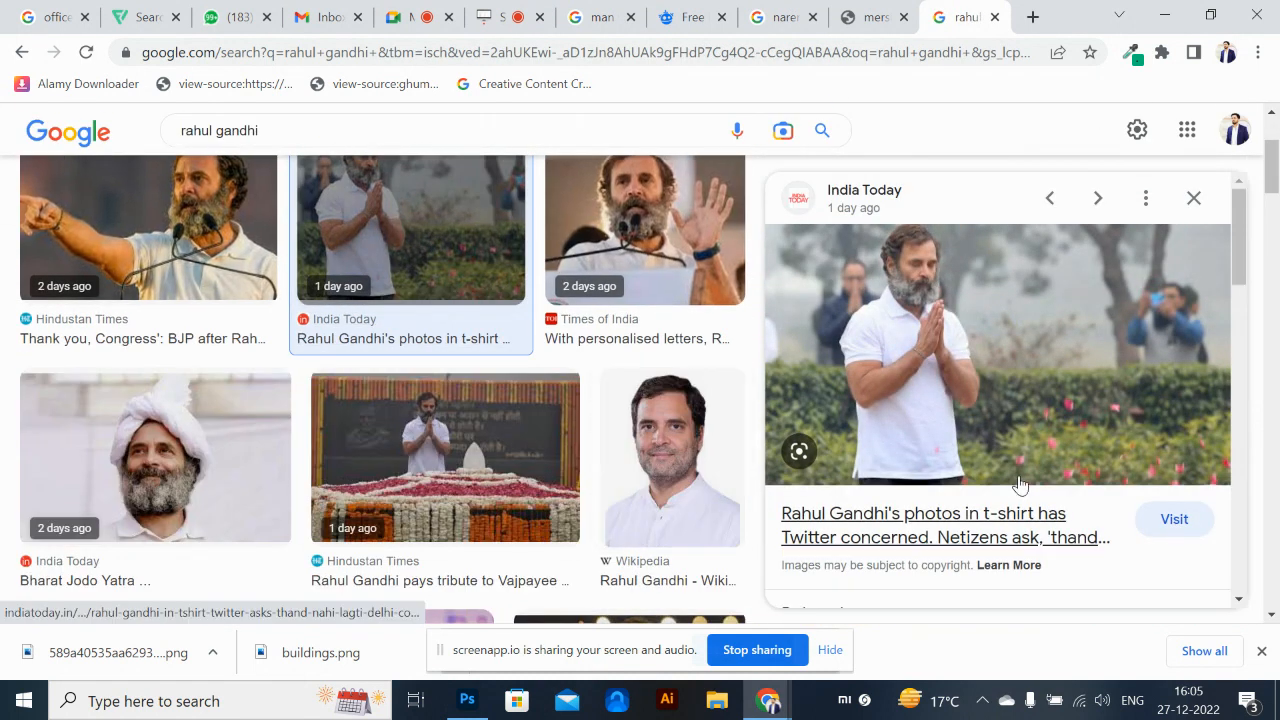
pyautogui.rightClick(979, 355)
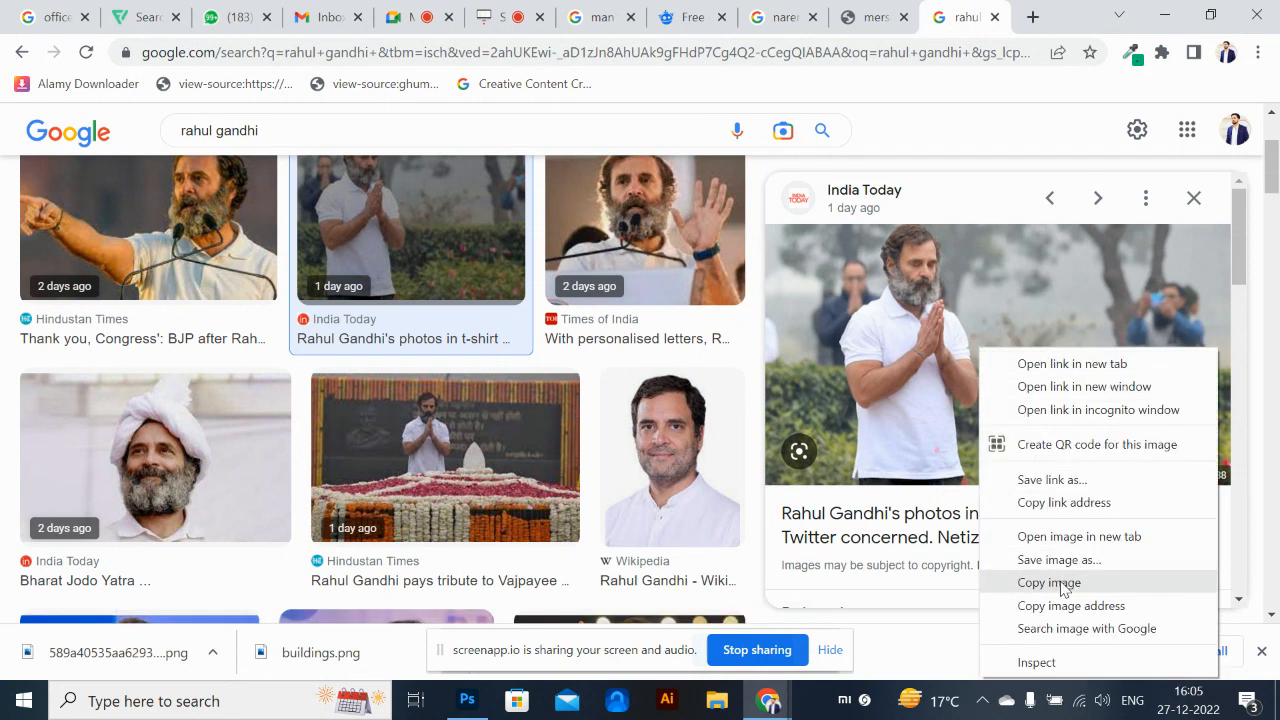
pyautogui.rightClick(883, 326)
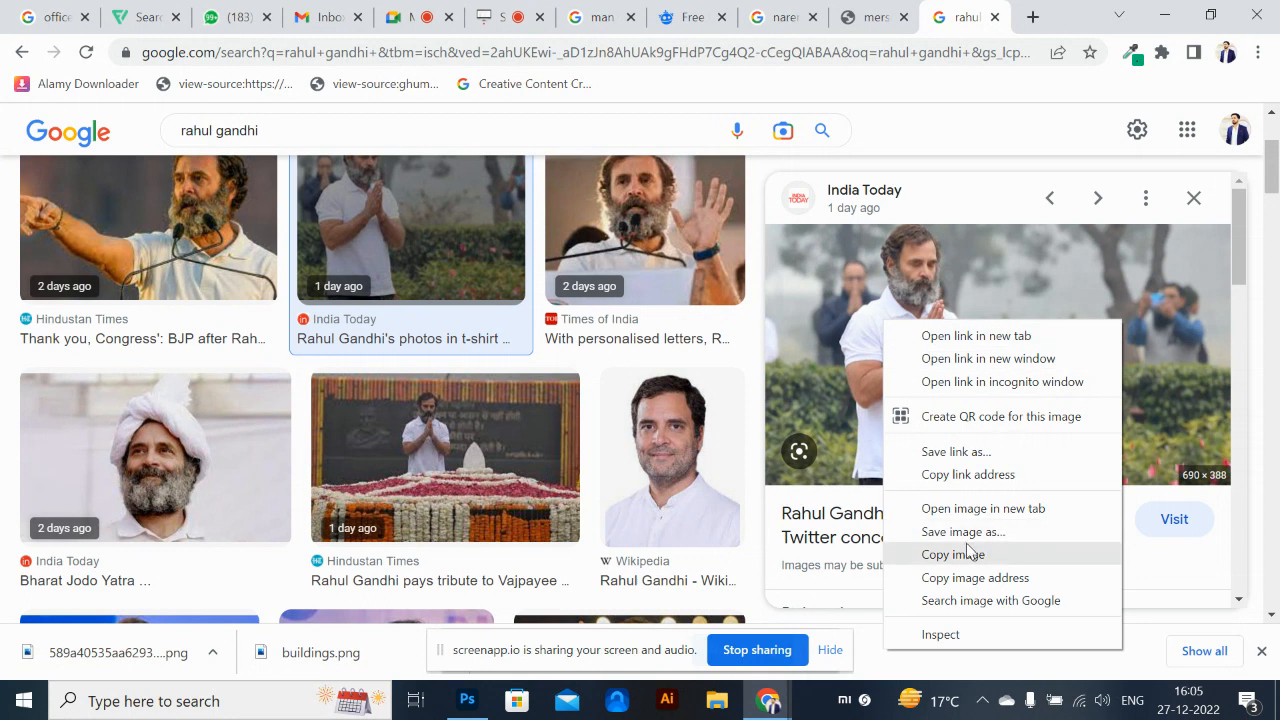
pyautogui.click(981, 516)
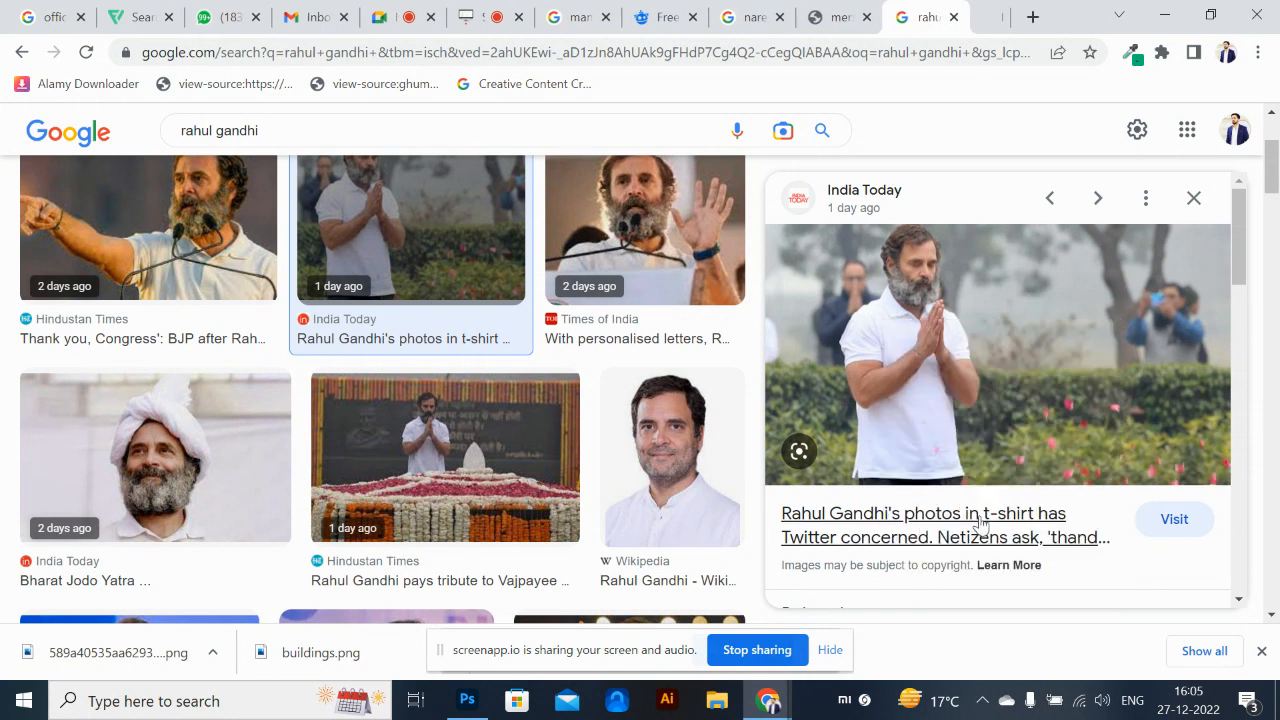
pyautogui.click(963, 10)
pyautogui.rightClick(491, 409)
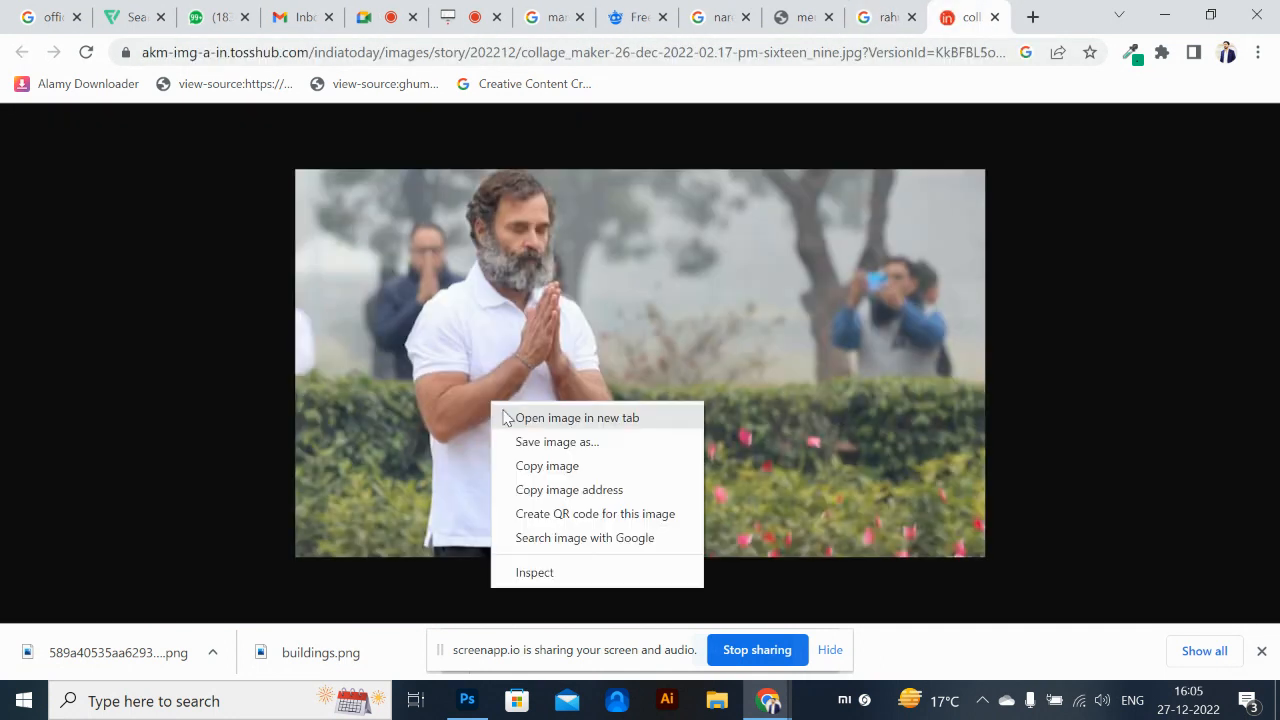
pyautogui.click(583, 466)
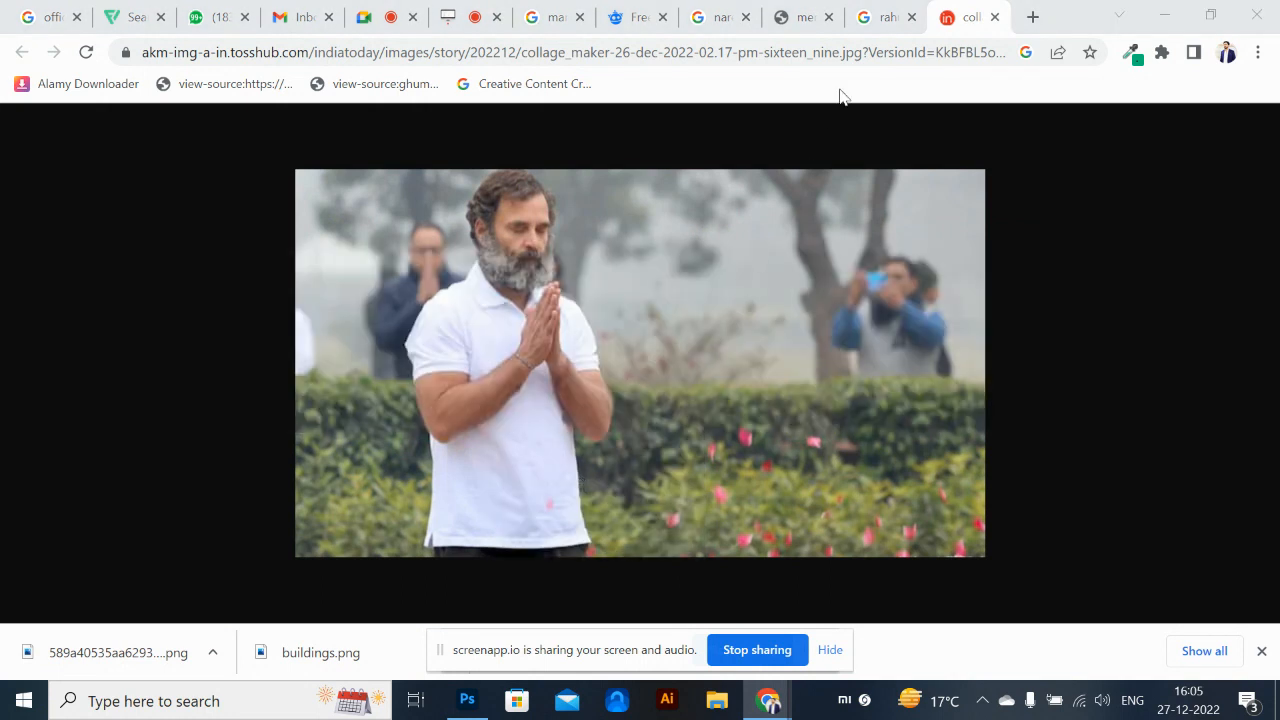
# Look through more Rahul Gandhi image results for other suitable photos
pyautogui.click(866, 20)
pyautogui.scroll(-4, 600, 420)
pyautogui.scroll(-10, 531, 455)
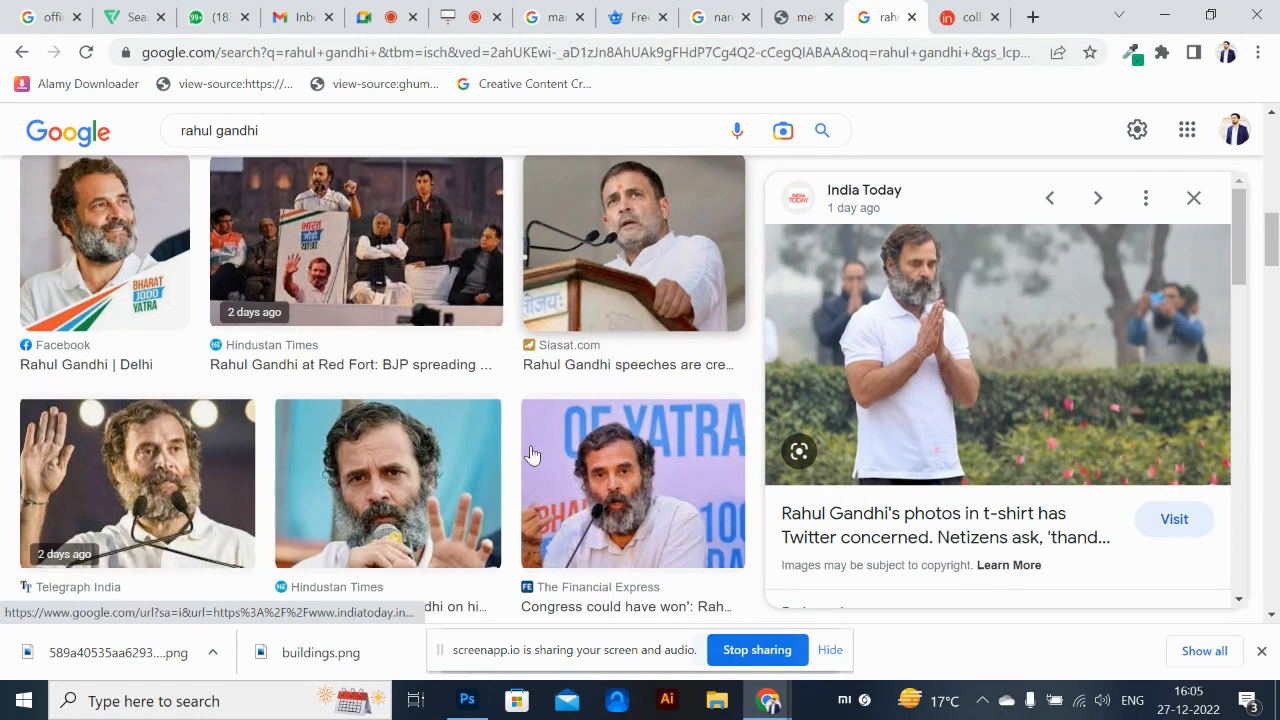
pyautogui.scroll(-5, 531, 458)
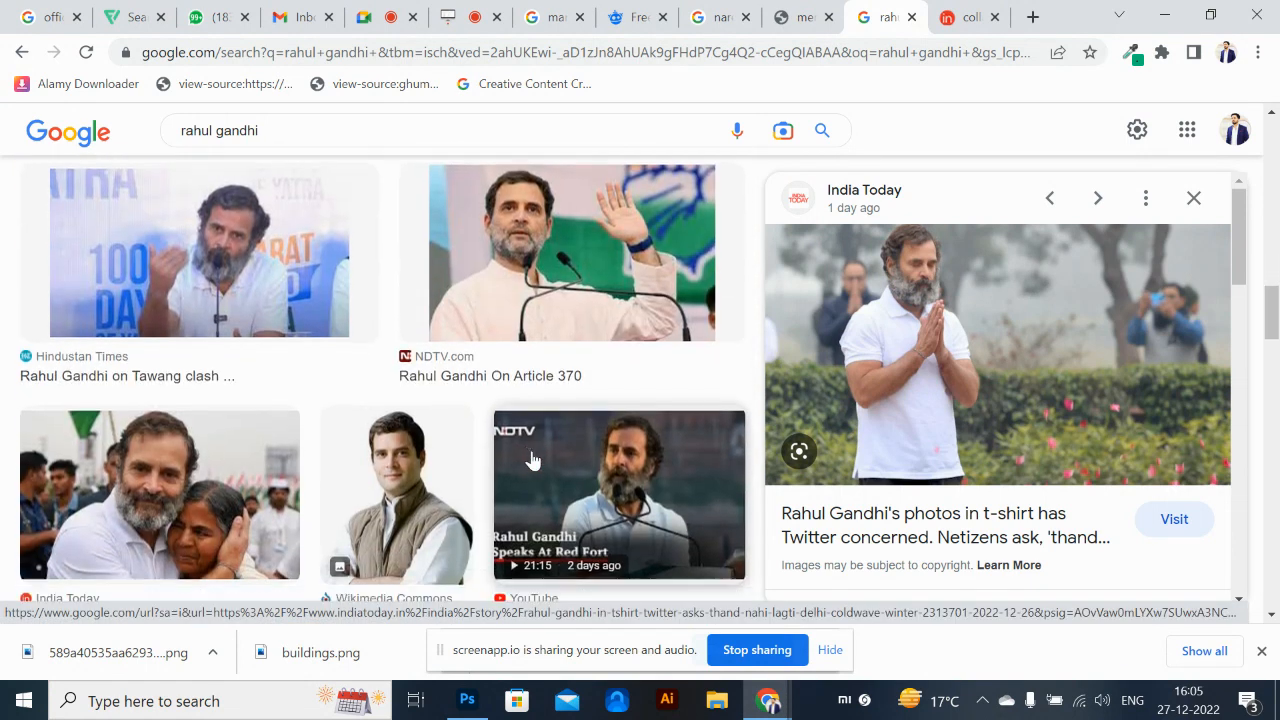
pyautogui.scroll(6, 524, 457)
pyautogui.scroll(8, 525, 457)
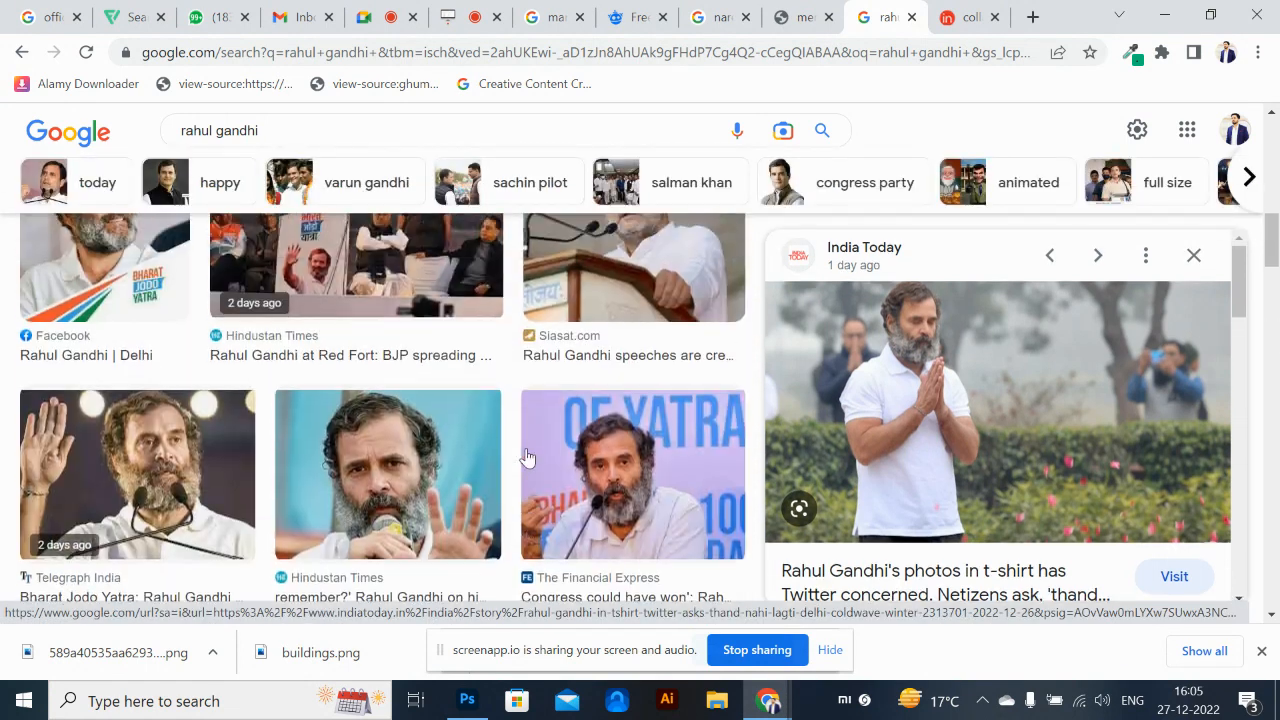
pyautogui.scroll(6, 529, 455)
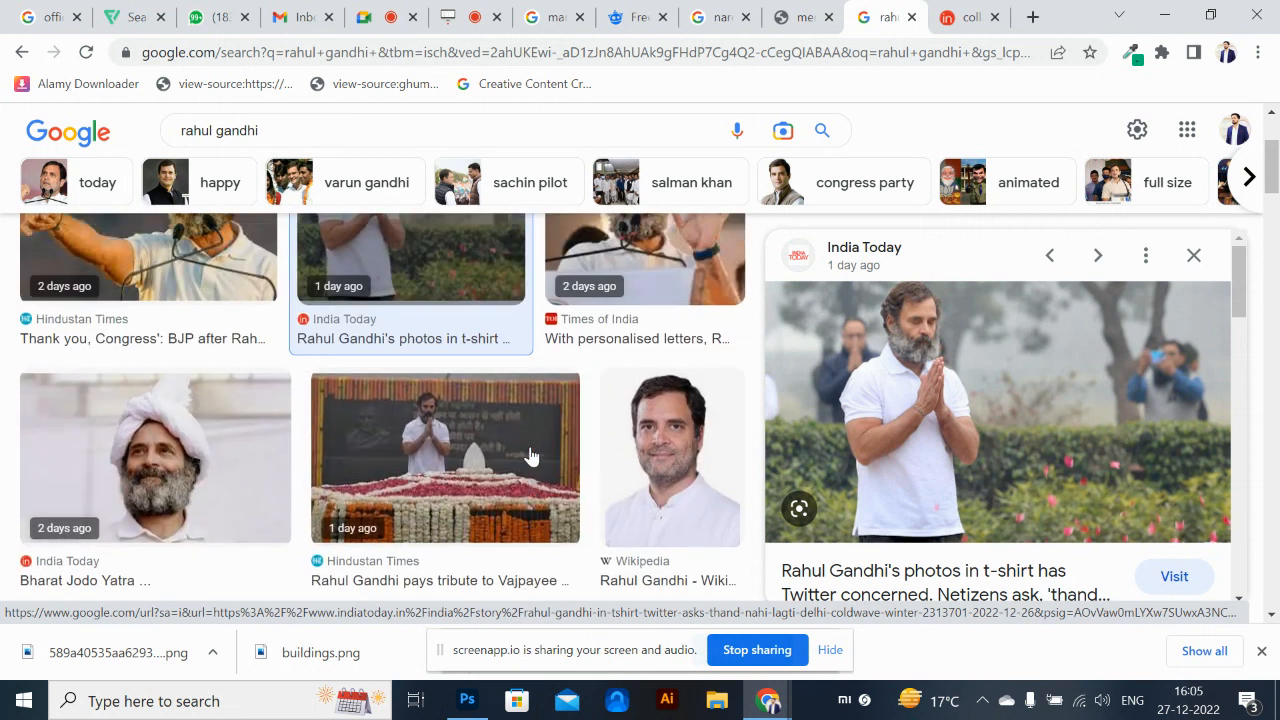
# Switch to Photoshop, paste the Rahul Gandhi photo above the Manali background, and move it to the banner's right side
pyautogui.hotkey('alt', 'Tab')
pyautogui.press('Tab')
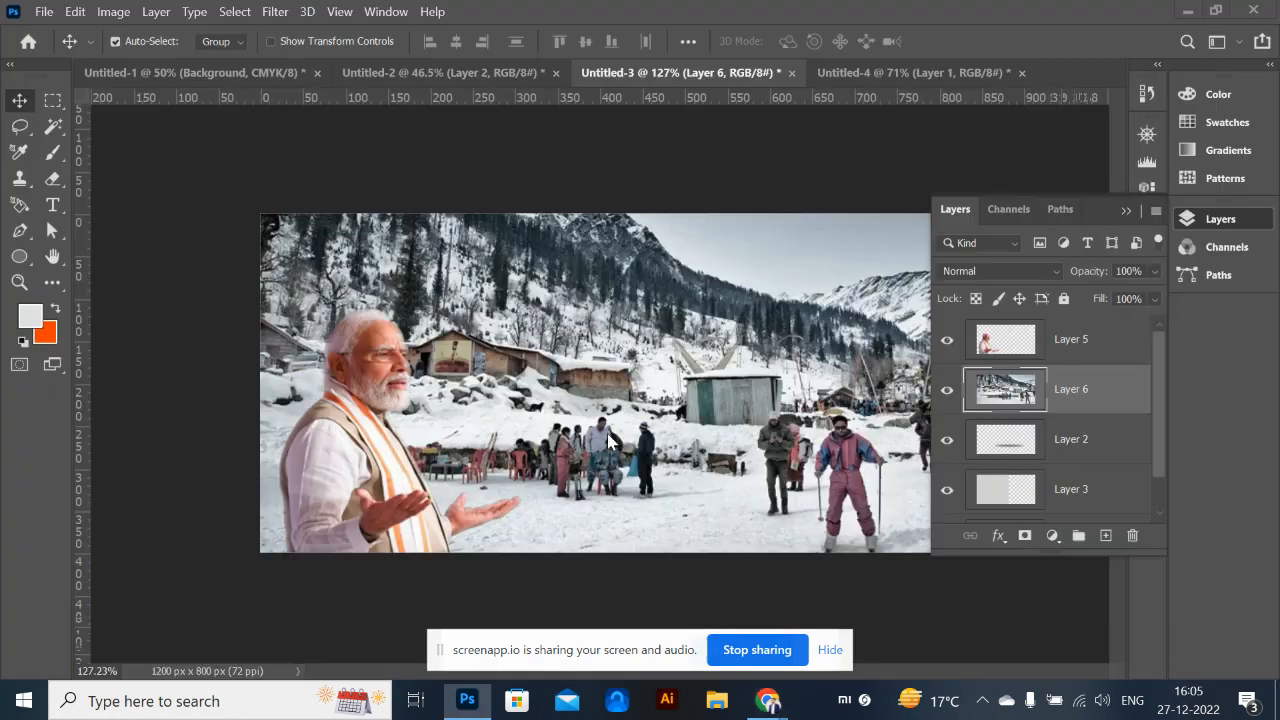
pyautogui.hotkey('ctrl', 'v')
pyautogui.moveTo(624, 423); pyautogui.dragTo(797, 429)
pyautogui.scroll(6, 638, 424)
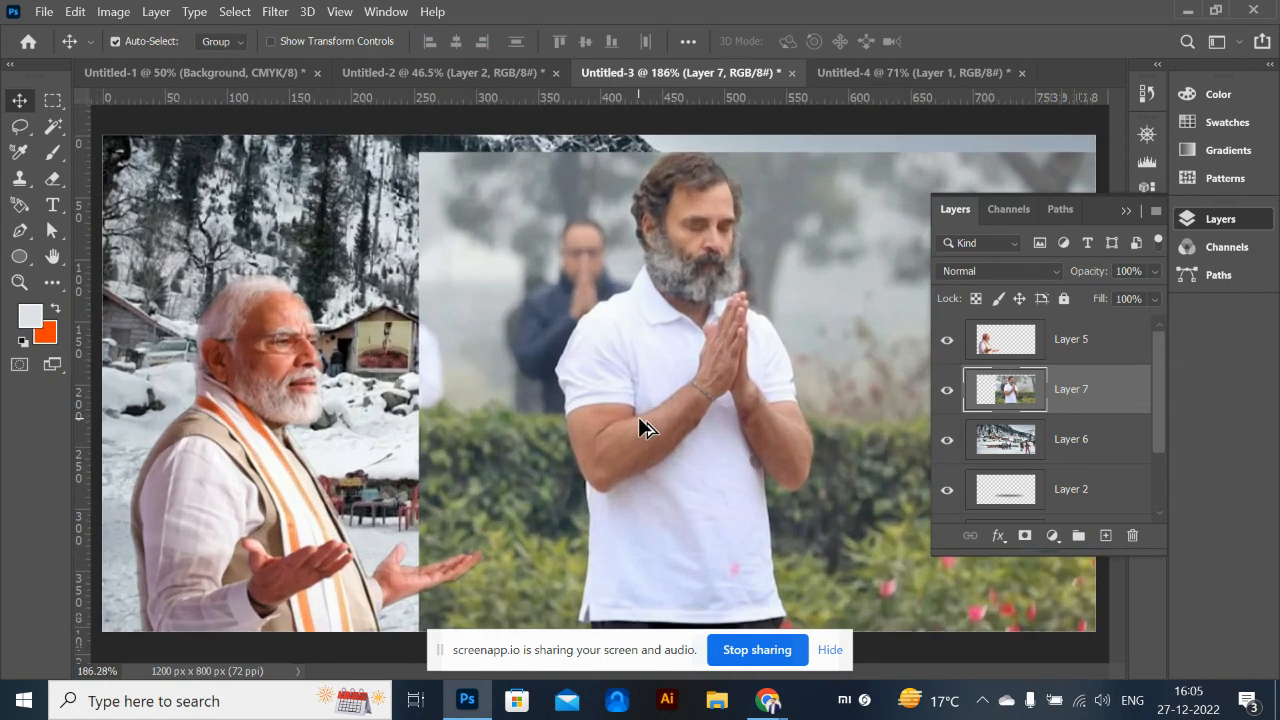
pyautogui.moveTo(582, 421); pyautogui.dragTo(534, 353)
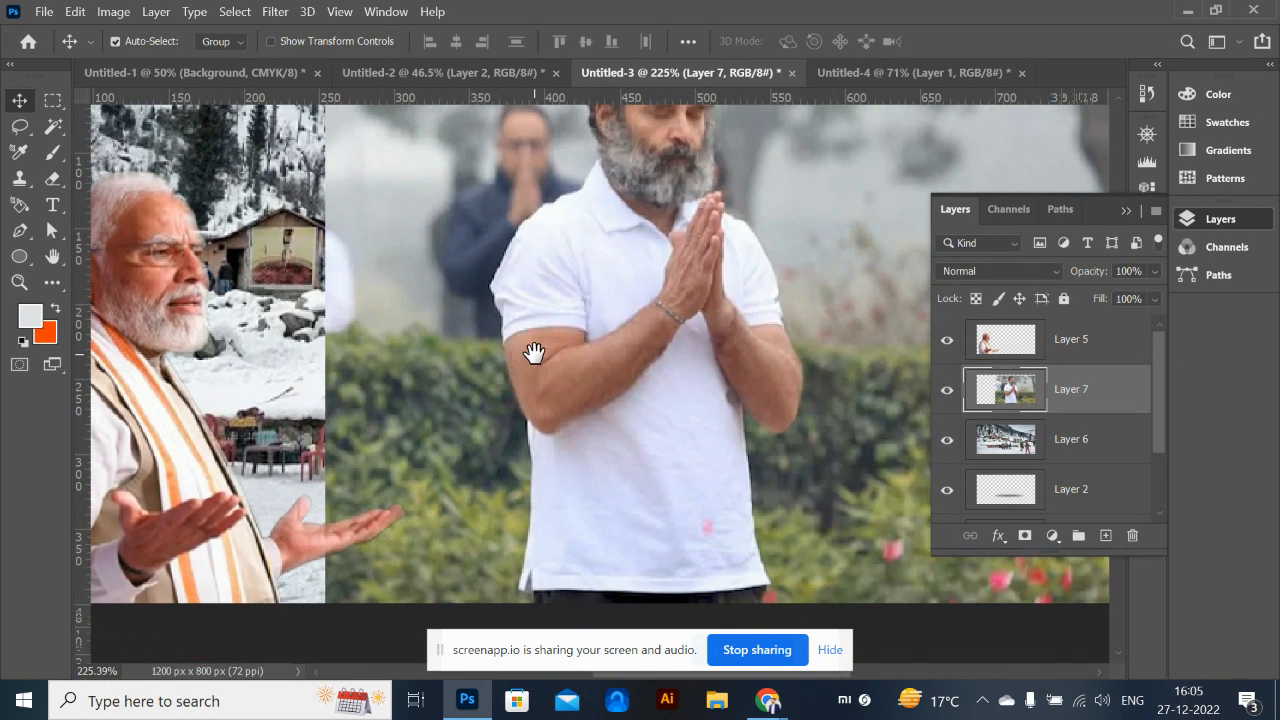
# Start a Pen path at Rahul Gandhi's waist and trace the bottom edge and right-hand side of his shirt up to the elbow
pyautogui.press('p')
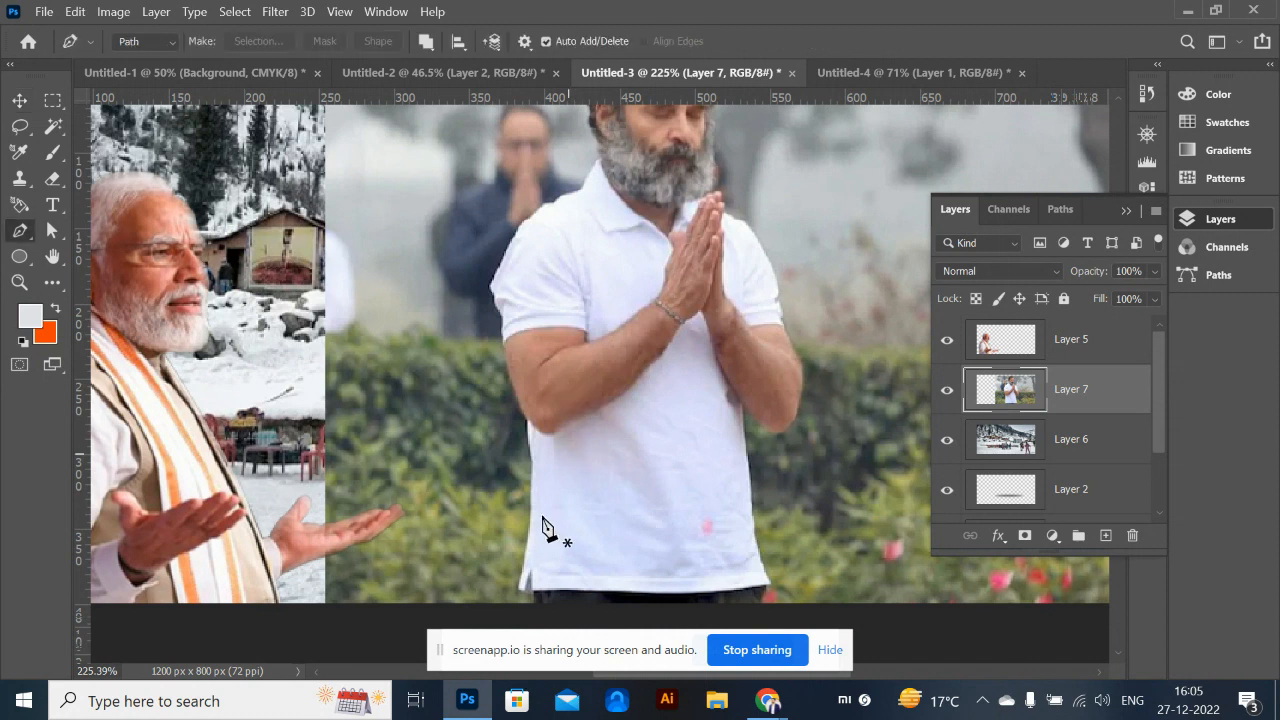
pyautogui.click(532, 604)
pyautogui.click(764, 605)
pyautogui.click(759, 602)
pyautogui.click(764, 567)
pyautogui.click(750, 519)
pyautogui.click(750, 472)
pyautogui.scroll(5, 745, 430)
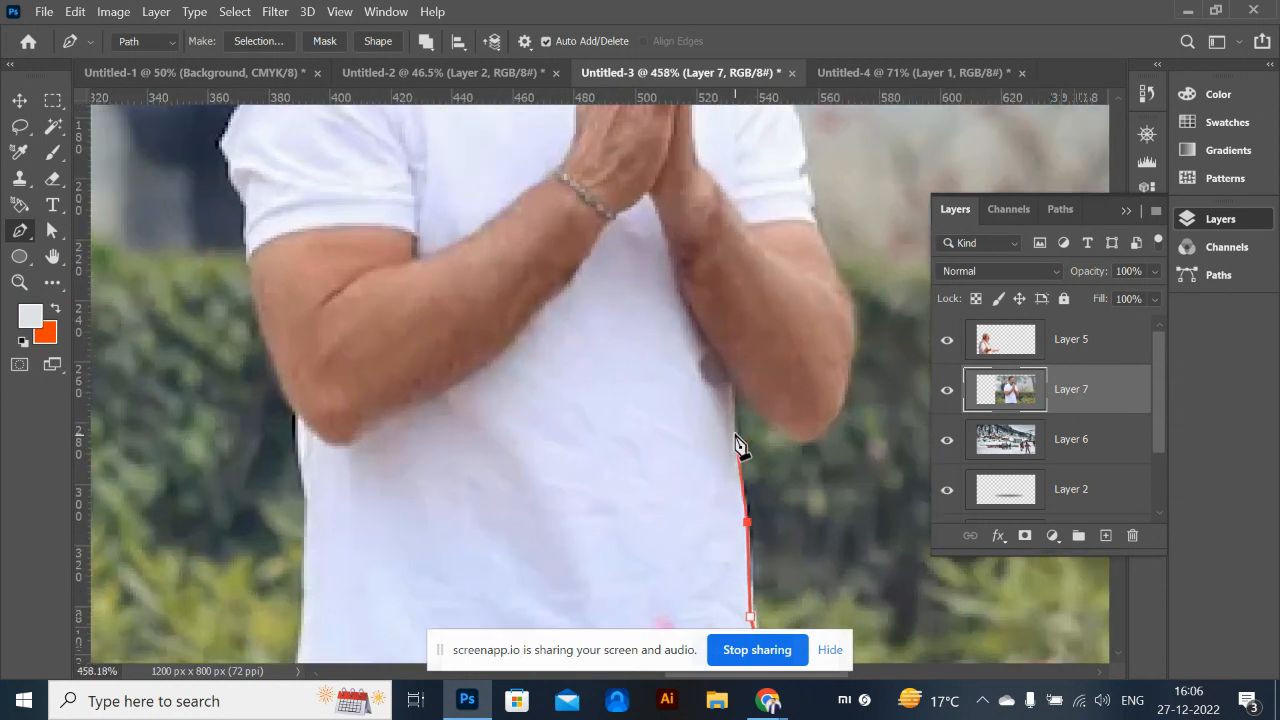
pyautogui.click(735, 431)
pyautogui.click(735, 386)
# Continue the Pen path around the right-hand elbow and up the outer forearm, correcting the curve at the elbow
pyautogui.click(853, 347)
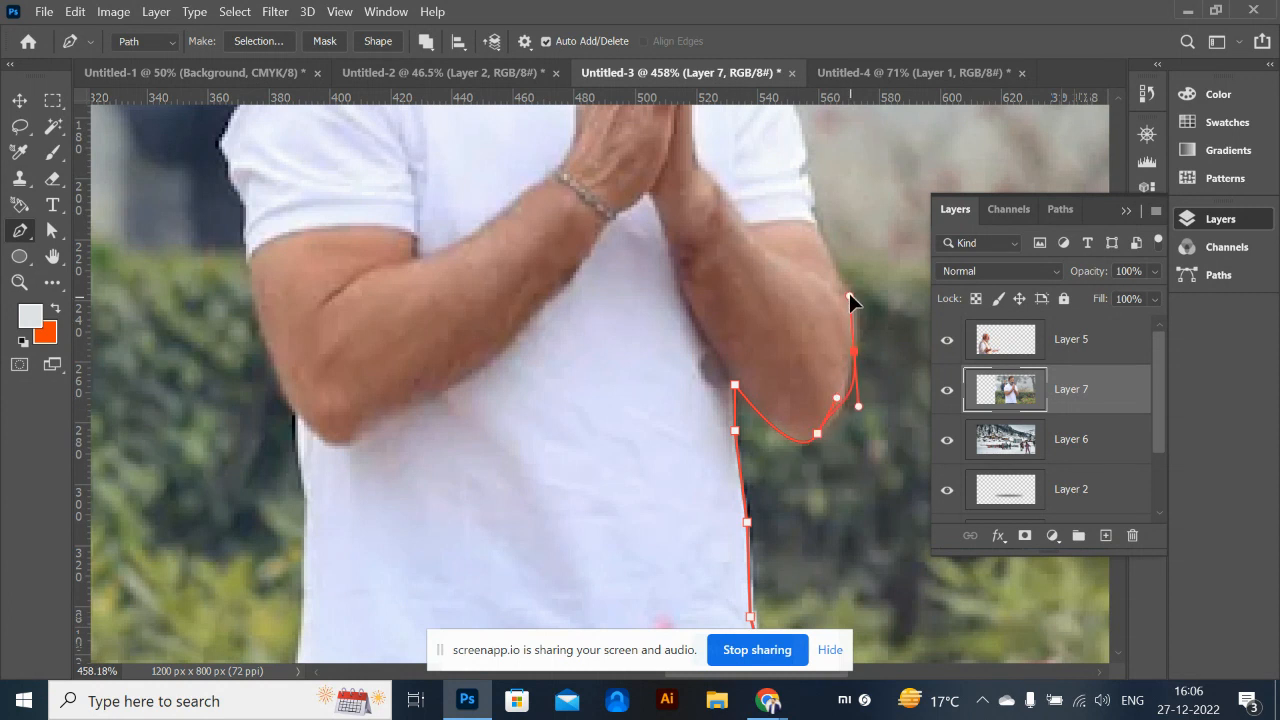
pyautogui.hotkey('ctrl', 'z')
pyautogui.keyDown('alt'); pyautogui.click(819, 434); pyautogui.keyUp('alt')
pyautogui.moveTo(845, 388); pyautogui.dragTo(855, 355)
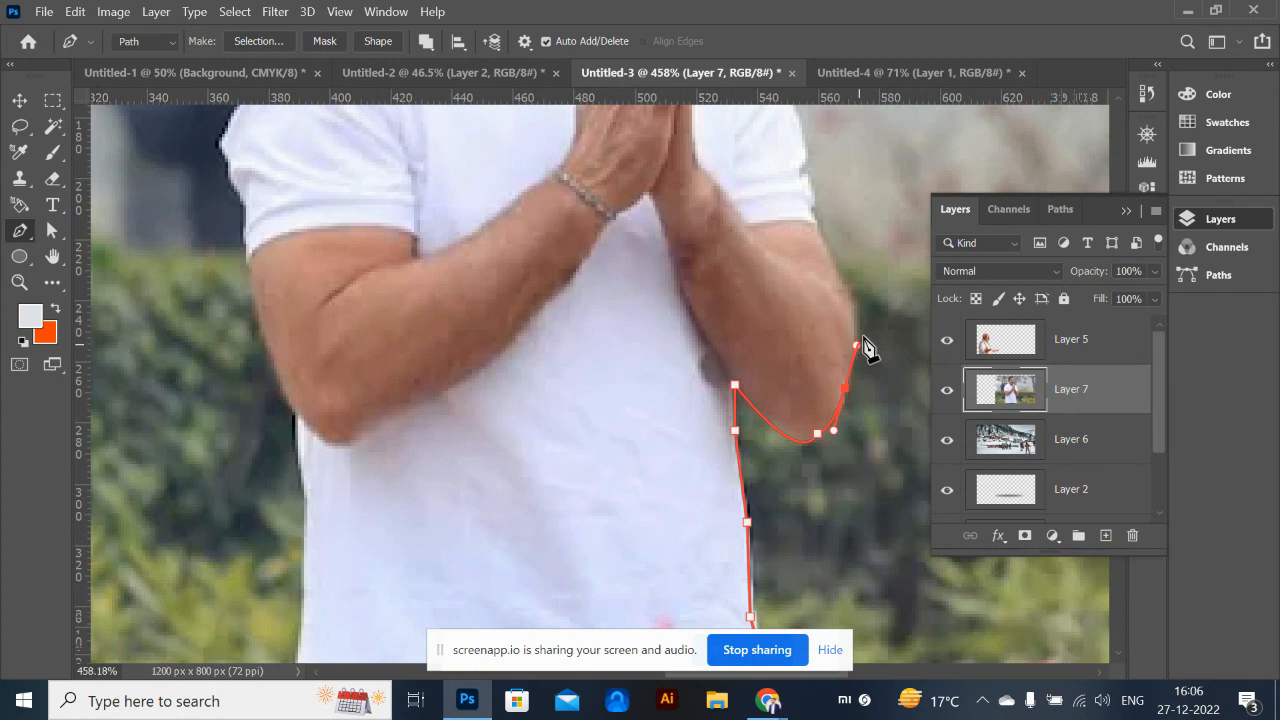
pyautogui.click(857, 320)
pyautogui.click(845, 289)
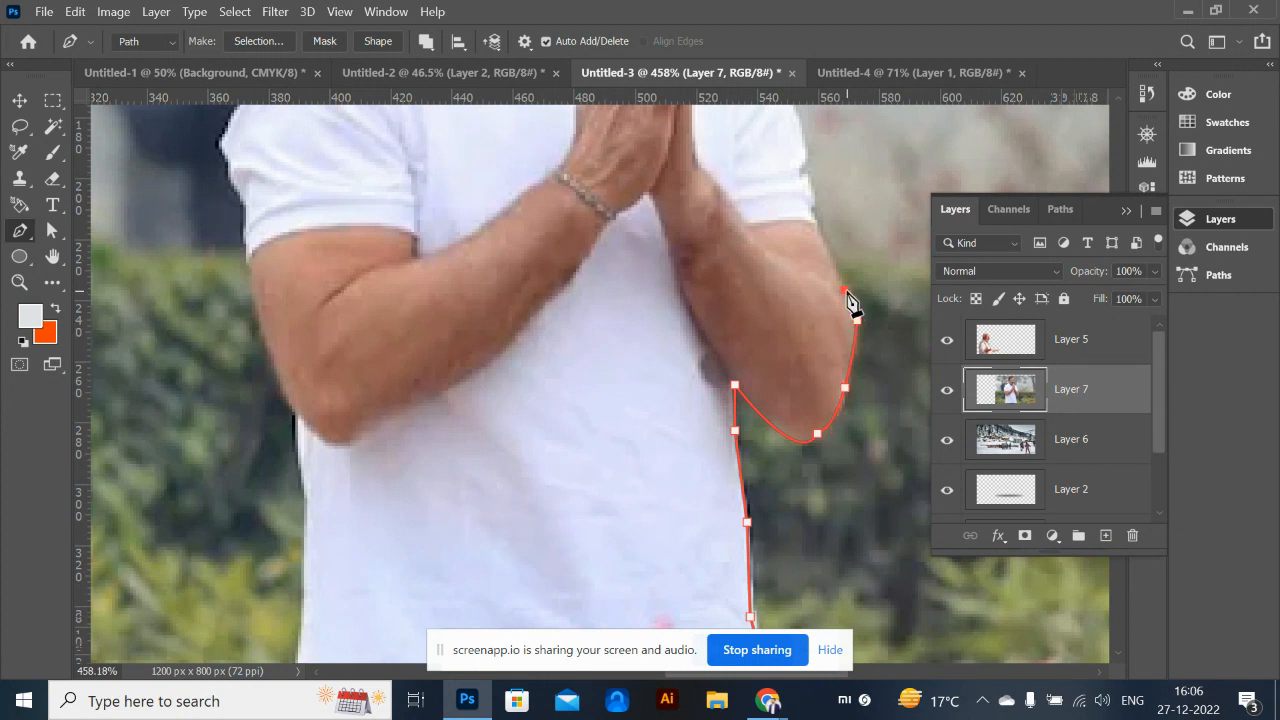
# Trace the Pen path up the right-hand sleeve and over the shoulder to the tips of the folded hands
pyautogui.click(817, 232)
pyautogui.click(802, 173)
pyautogui.click(805, 158)
pyautogui.moveTo(810, 146); pyautogui.dragTo(819, 360)
pyautogui.hotkey('ctrl', 'z')
pyautogui.moveTo(781, 282); pyautogui.dragTo(775, 262)
pyautogui.click(761, 242)
pyautogui.click(744, 223)
pyautogui.click(725, 219)
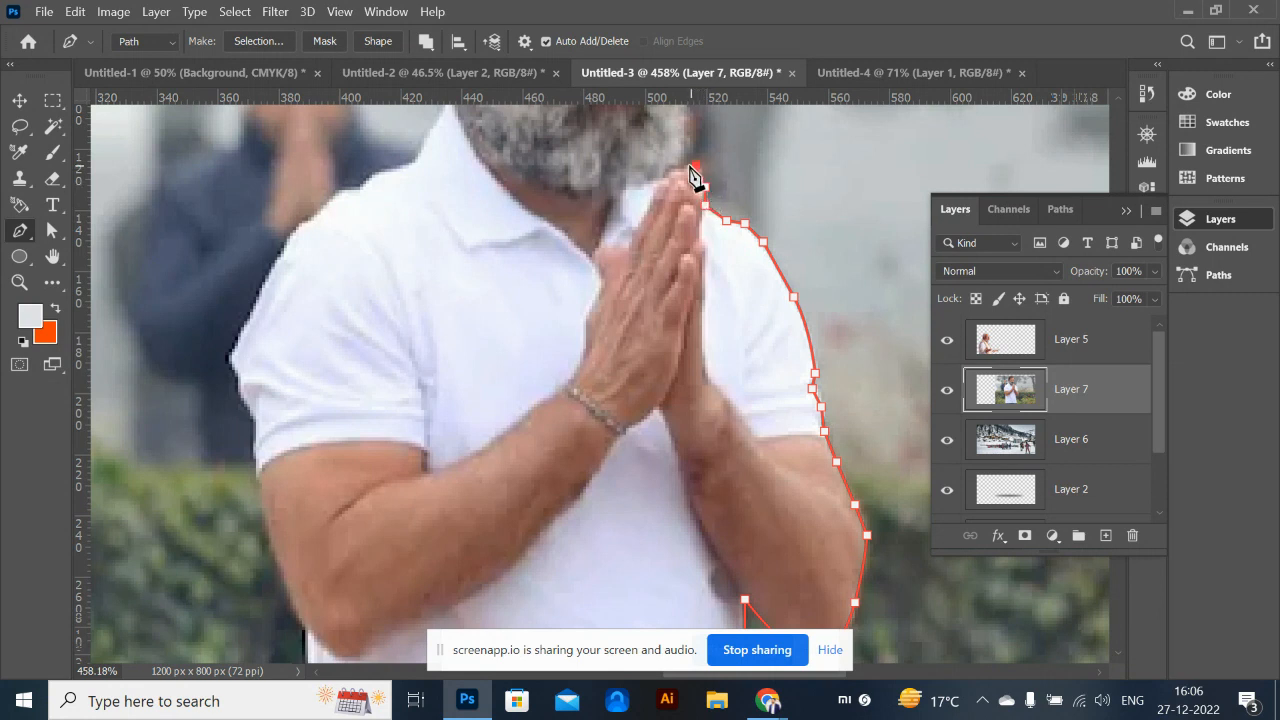
pyautogui.moveTo(734, 228); pyautogui.dragTo(749, 406)
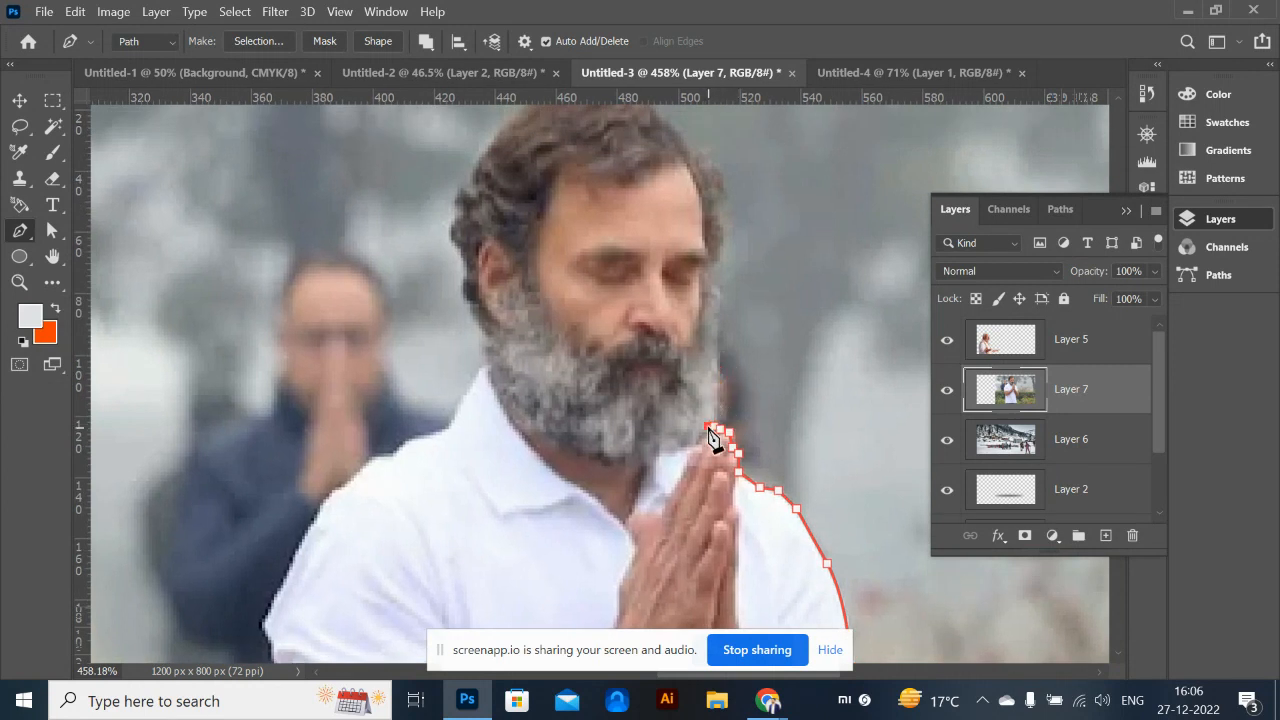
# Extend the Pen path from the fingertips up along the beard and the right-hand side of the face to the hair
pyautogui.click(713, 346)
pyautogui.click(713, 288)
pyautogui.click(717, 303)
pyautogui.click(706, 279)
pyautogui.click(713, 264)
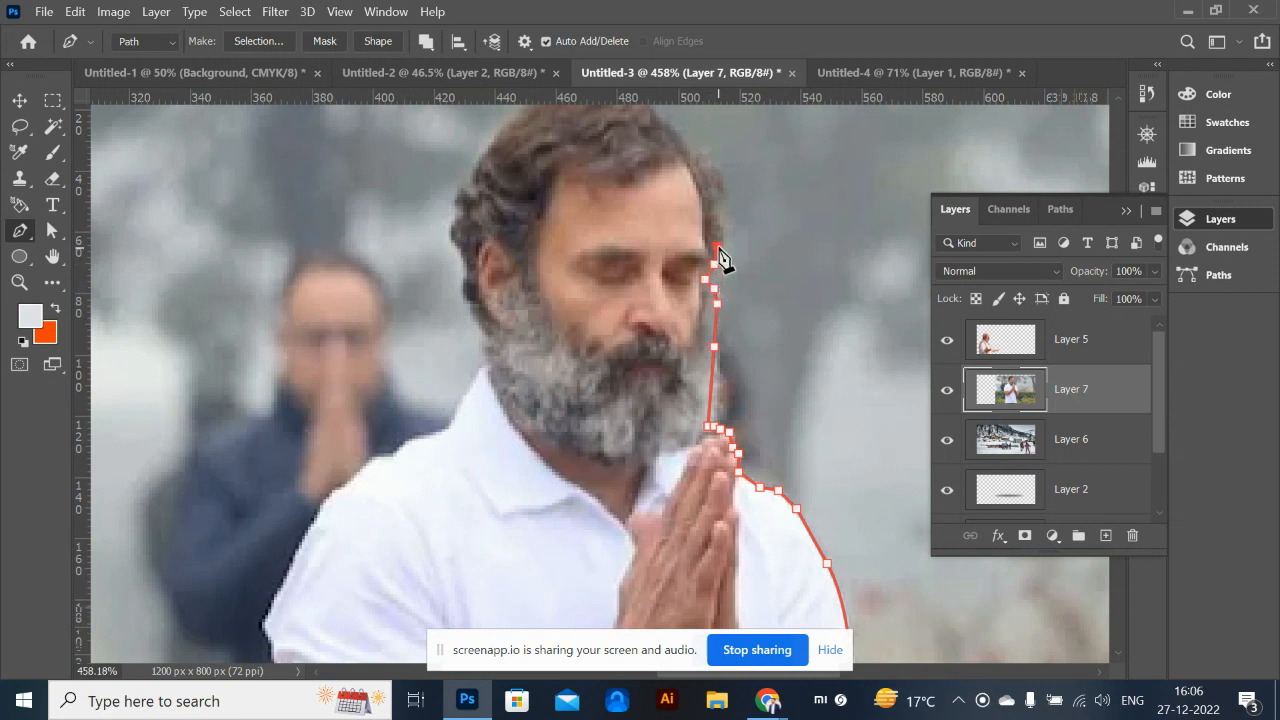
pyautogui.click(720, 217)
pyautogui.click(717, 200)
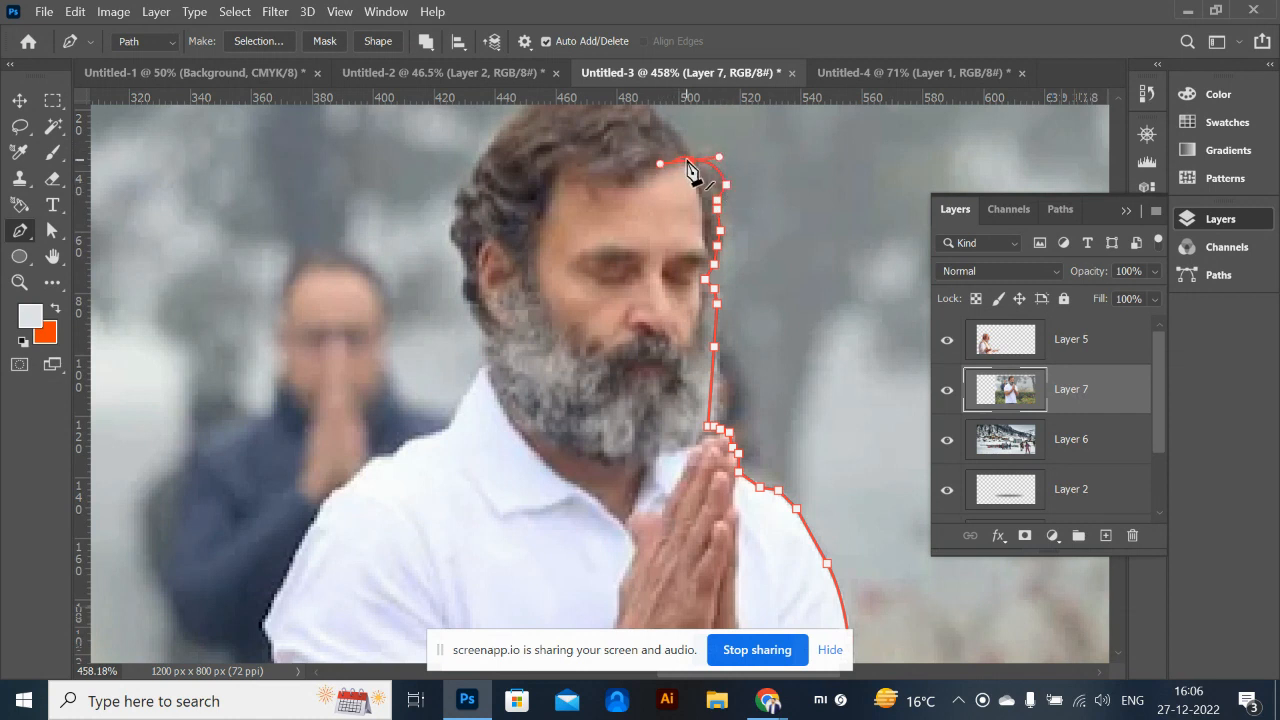
# Curve the Pen path over the top of the head and down to the hair on the left-hand side
pyautogui.click(690, 160)
pyautogui.moveTo(670, 185); pyautogui.dragTo(729, 297)
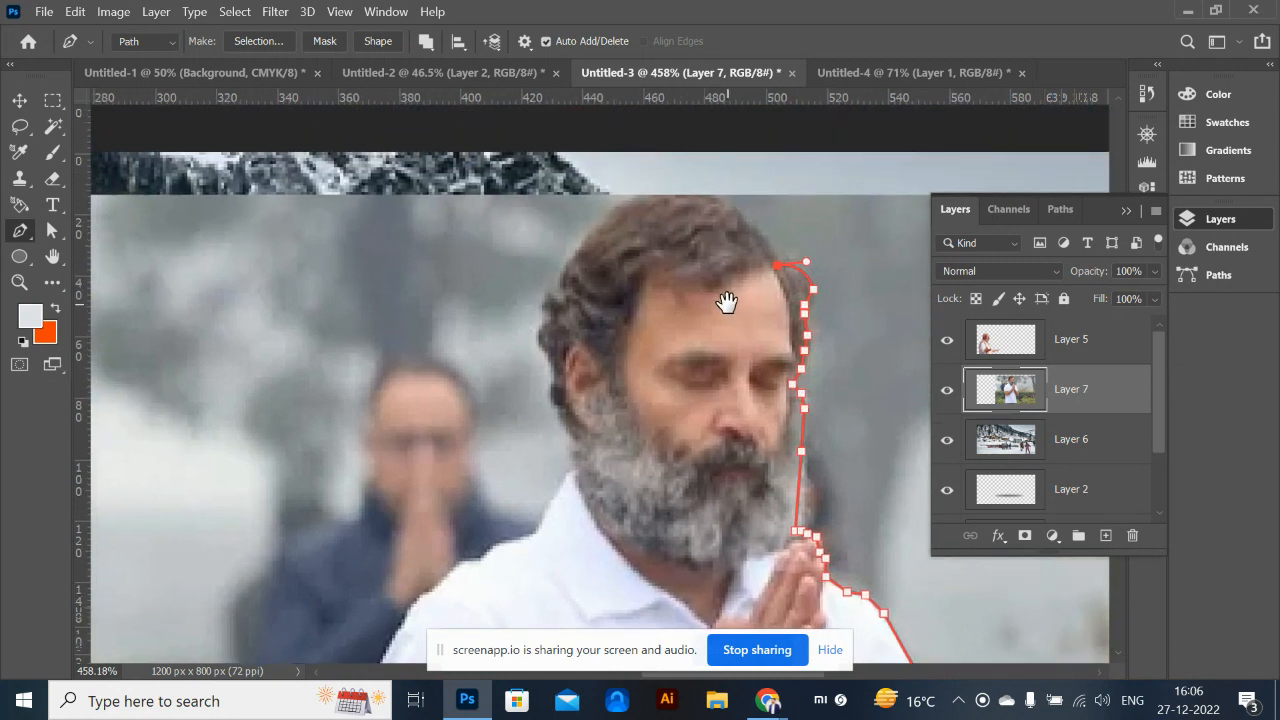
pyautogui.moveTo(614, 210); pyautogui.dragTo(480, 270)
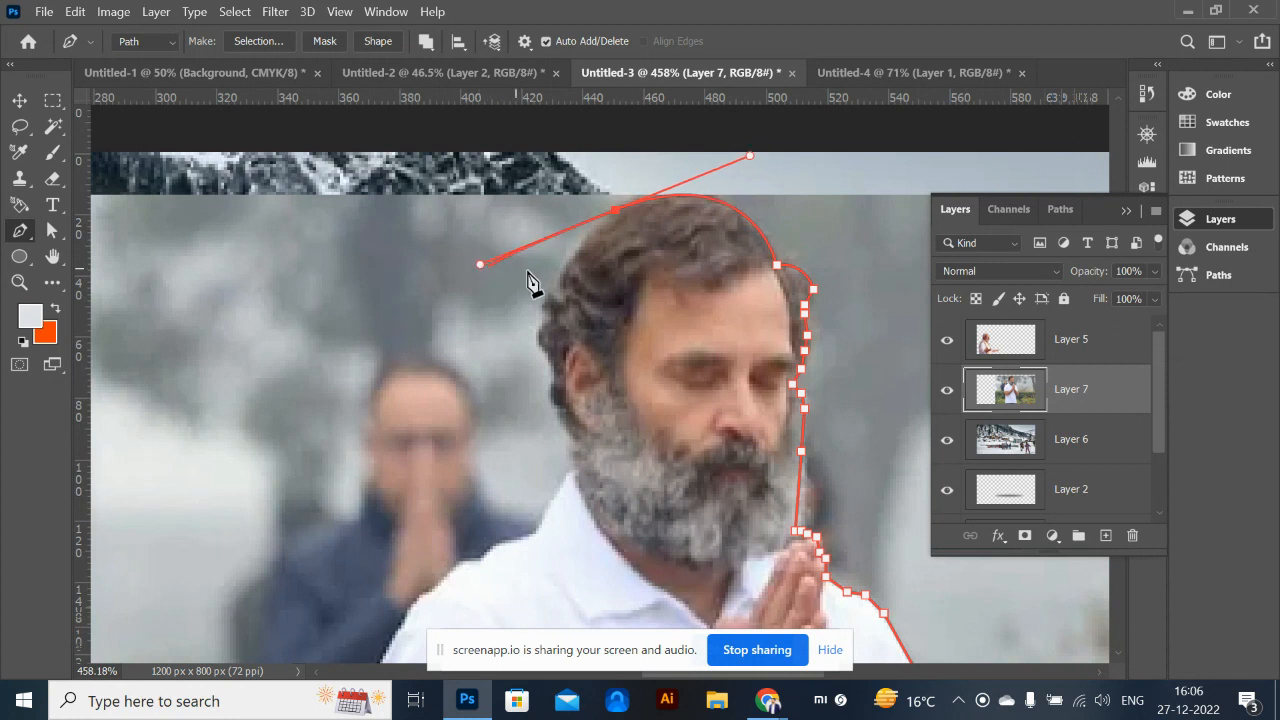
pyautogui.keyDown('alt'); pyautogui.click(613, 211); pyautogui.keyUp('alt')
pyautogui.click(581, 243)
pyautogui.click(566, 271)
pyautogui.click(558, 289)
# Trace the Pen path closely down the curls at the back of the head and the neck to the collar
pyautogui.click(548, 295)
pyautogui.click(543, 323)
pyautogui.click(535, 335)
pyautogui.click(553, 358)
pyautogui.click(556, 371)
pyautogui.click(556, 390)
pyautogui.click(563, 408)
pyautogui.click(568, 421)
pyautogui.click(575, 433)
pyautogui.click(578, 464)
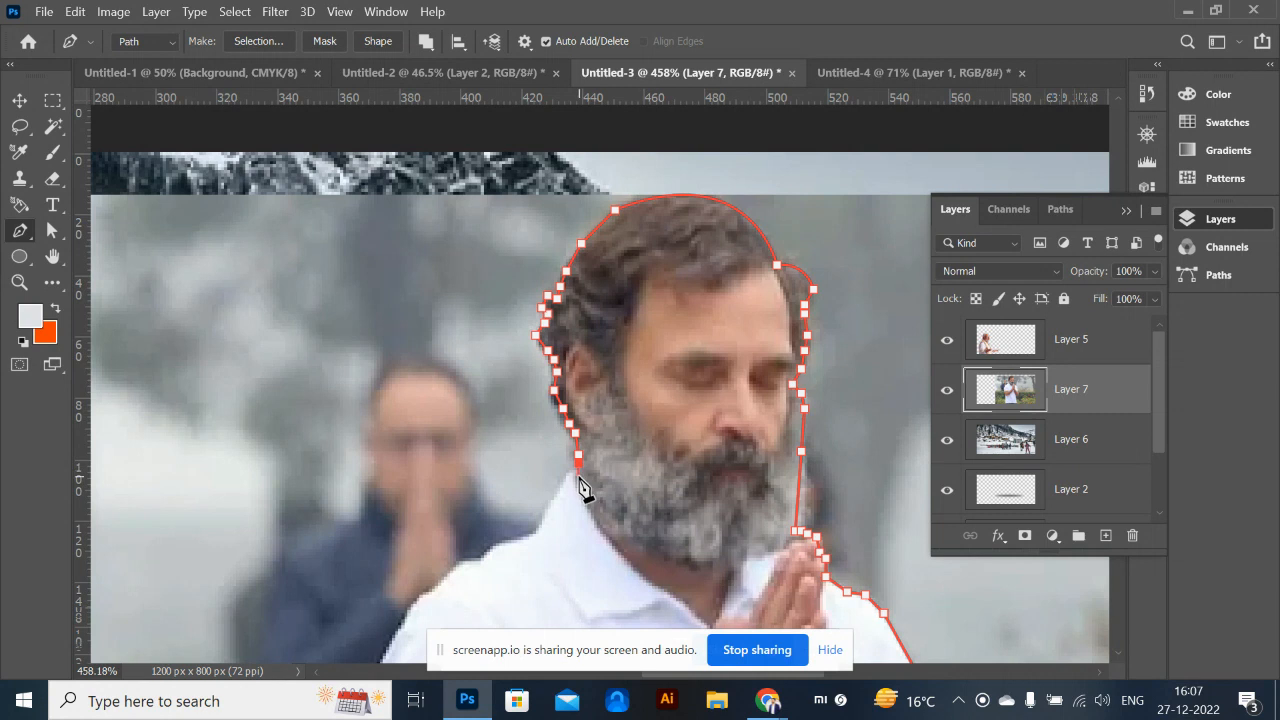
# Continue the Pen path down the shirt collar and along the left-hand shoulder
pyautogui.click(573, 471)
pyautogui.click(563, 487)
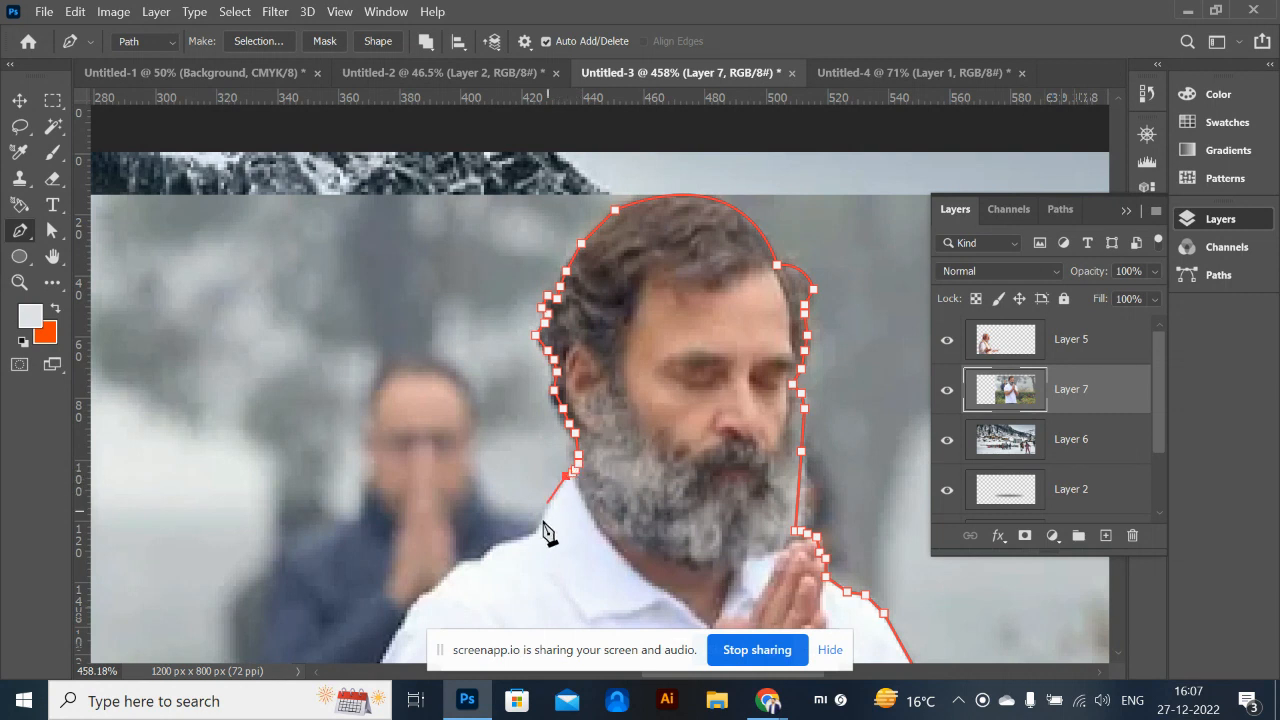
pyautogui.click(539, 531)
pyautogui.click(527, 537)
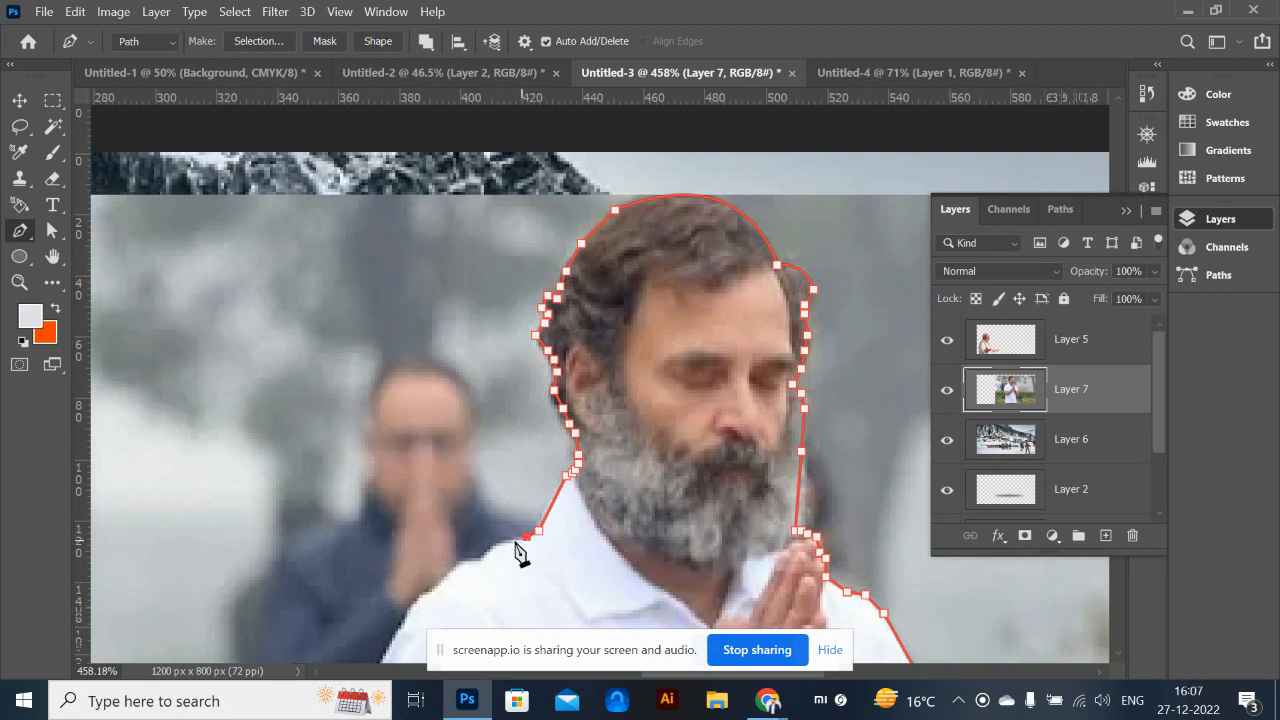
pyautogui.click(491, 546)
pyautogui.click(483, 562)
pyautogui.scroll(-5, 461, 573)
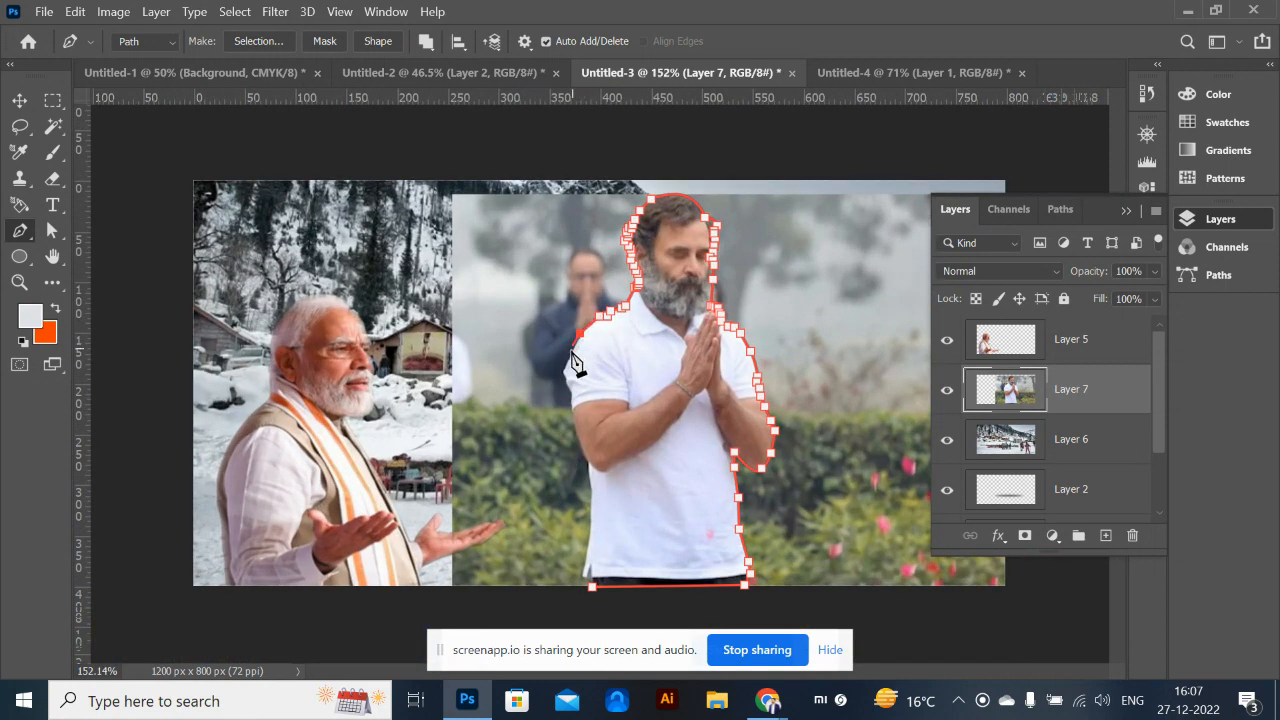
# Trace the left-hand sleeve, arm and shirt side down to the hem and close the path at its starting point
pyautogui.click(567, 366)
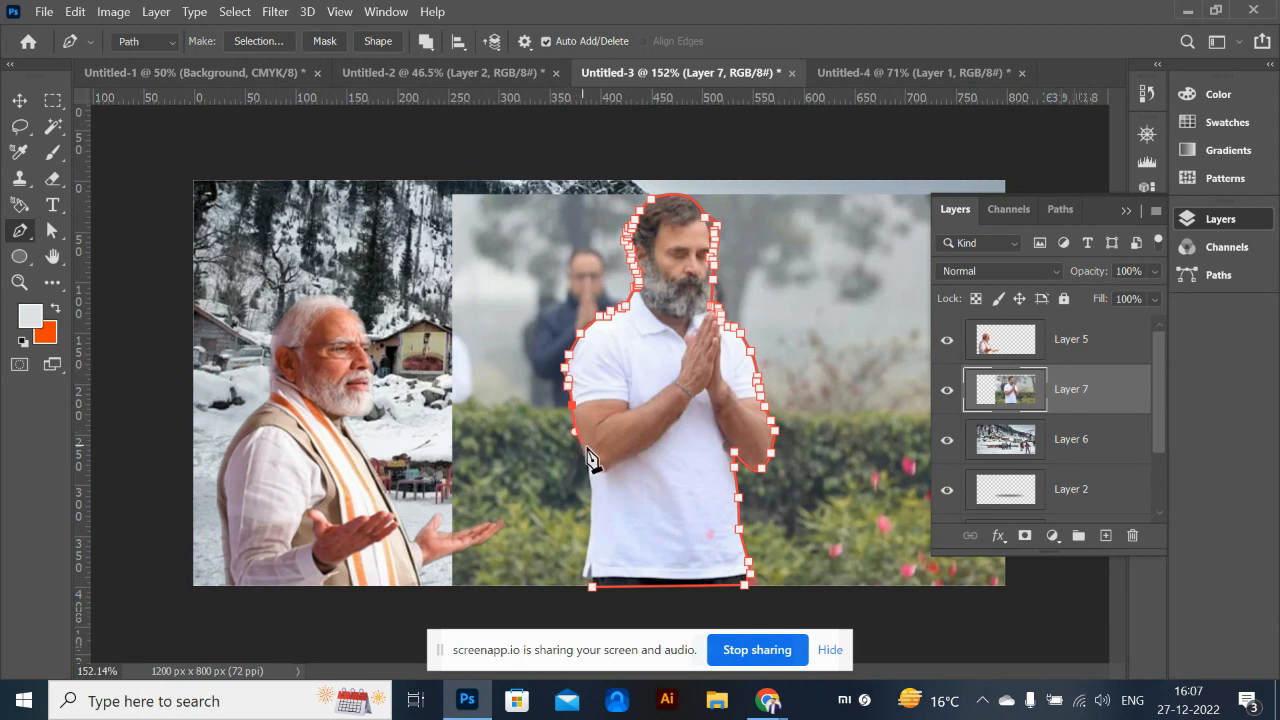
pyautogui.click(586, 451)
pyautogui.click(590, 471)
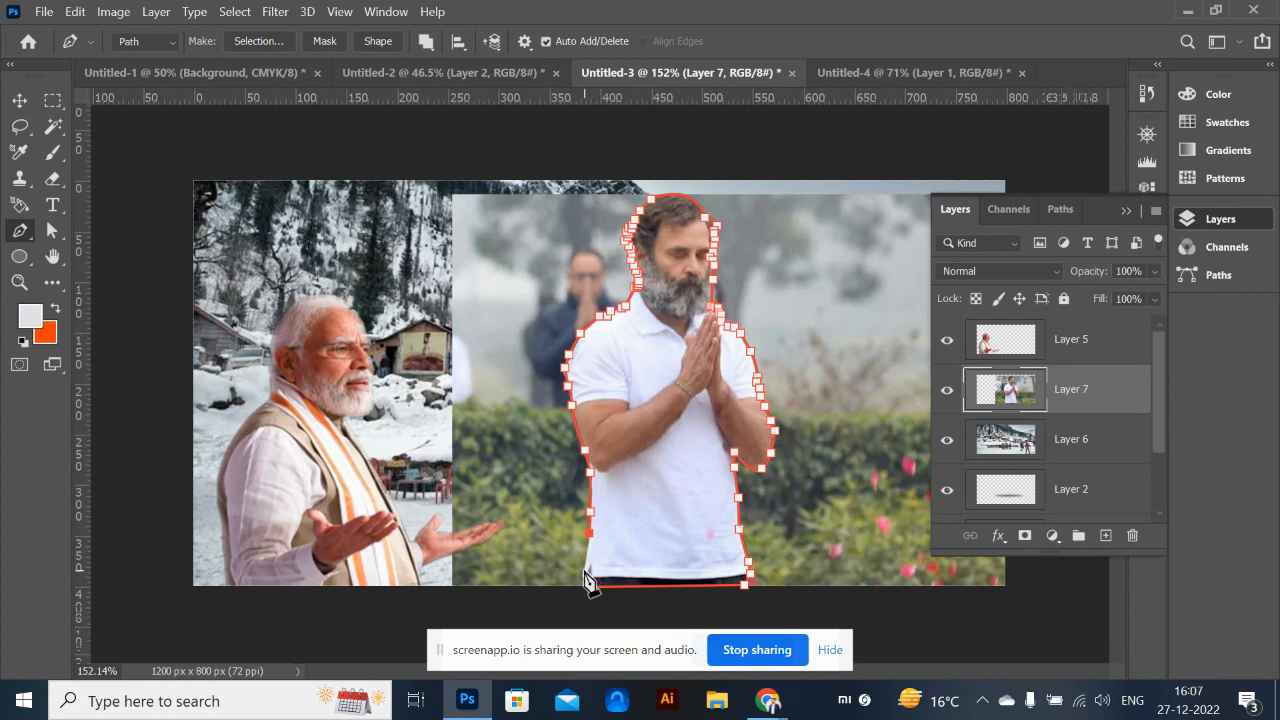
pyautogui.click(583, 570)
pyautogui.click(595, 591)
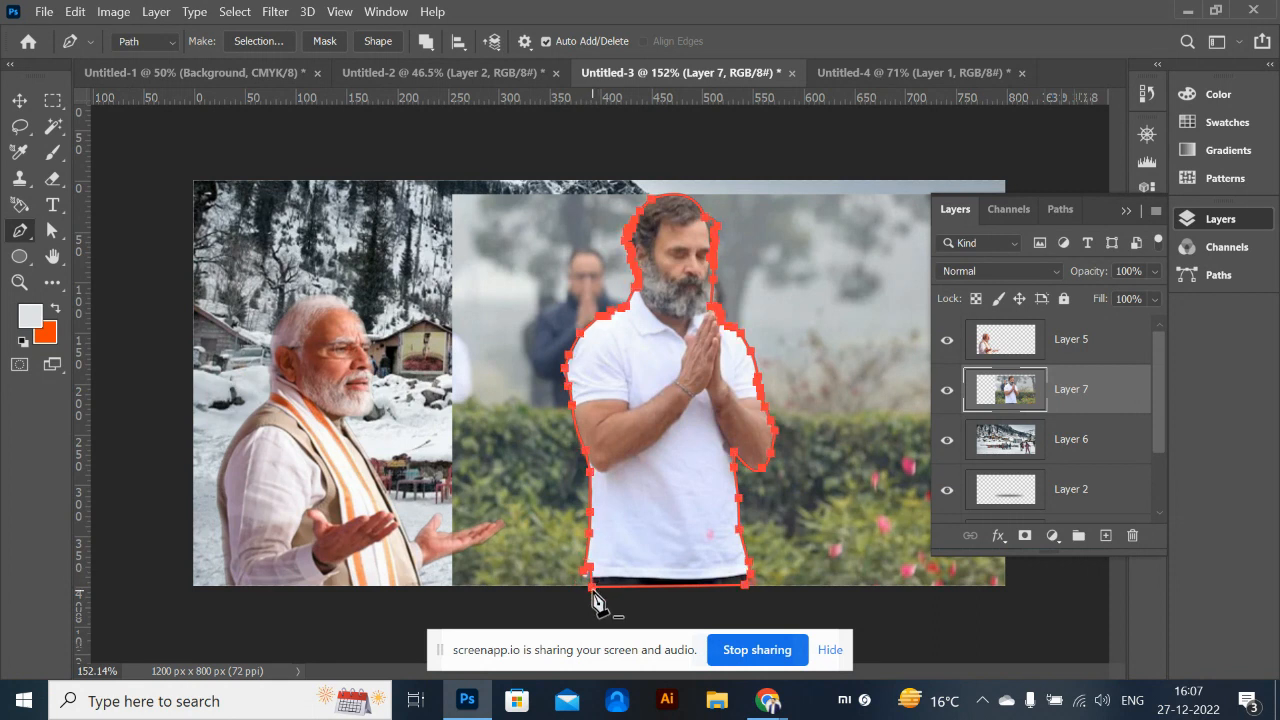
# Convert the path to a selection, invert it, delete the photo background around Rahul Gandhi, and deselect
pyautogui.hotkey('ctrl', 'Return')
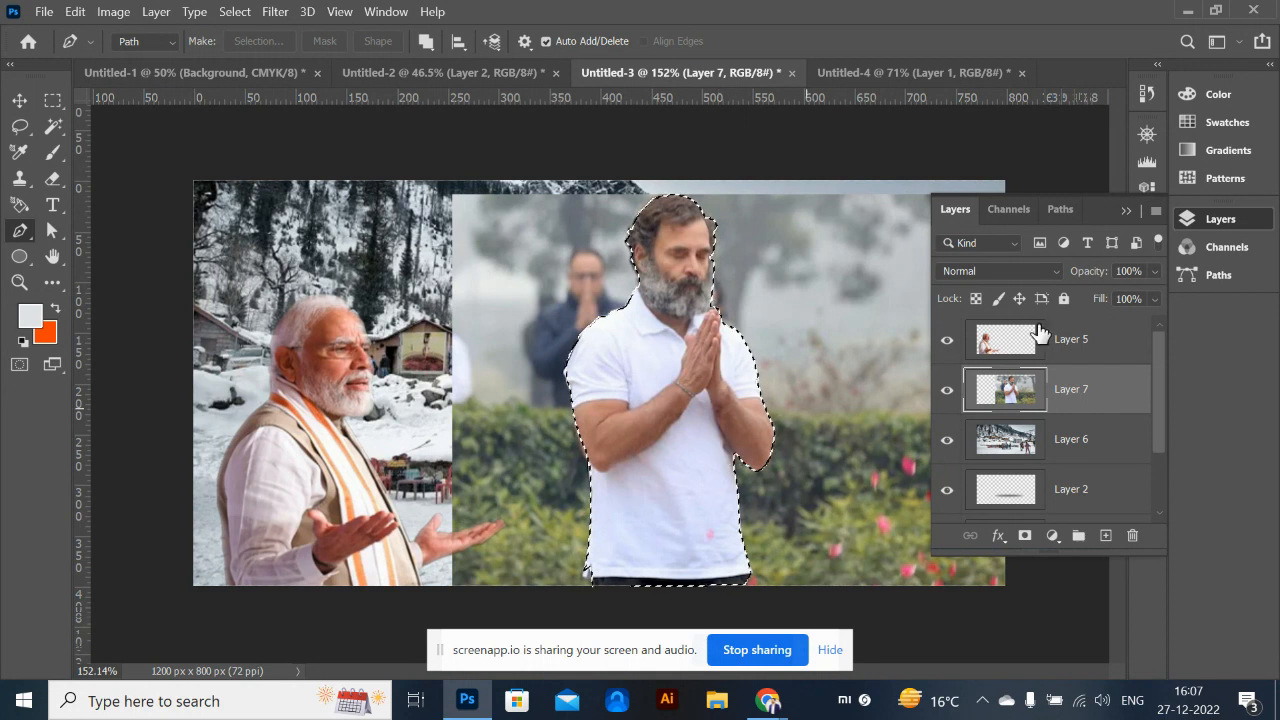
pyautogui.hotkey('ctrl', 'shift', 'i')
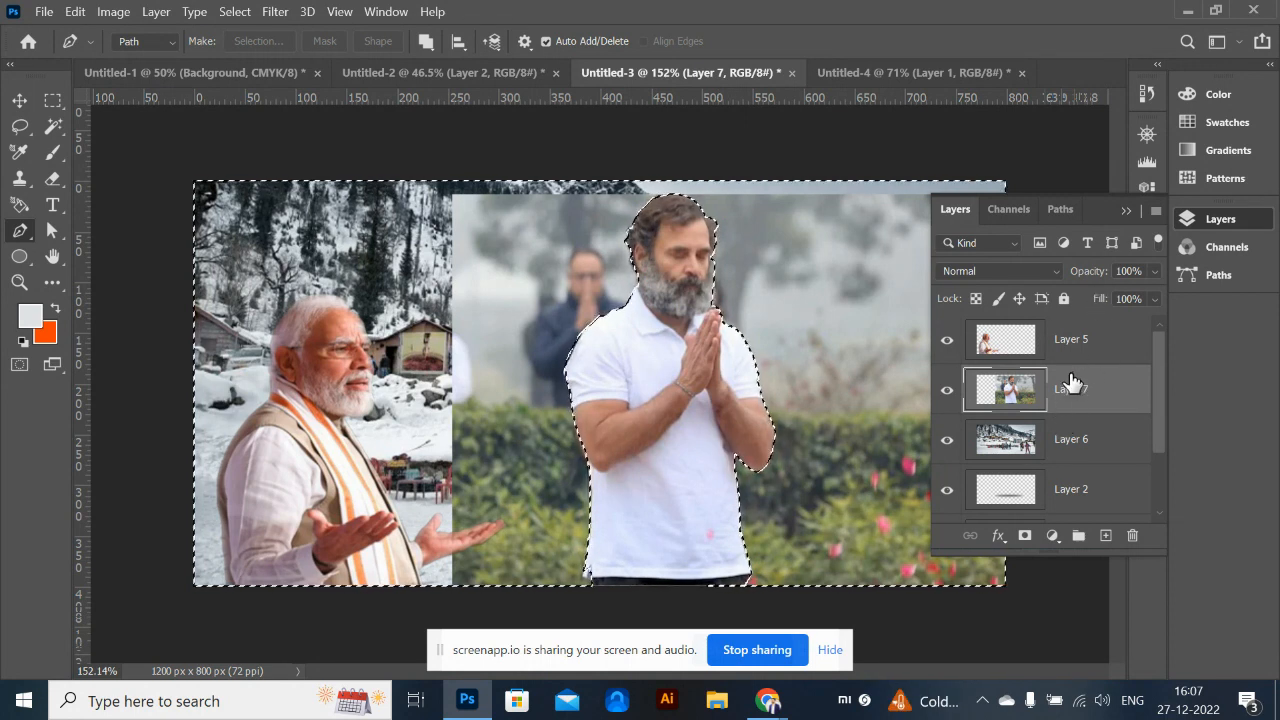
pyautogui.press('Delete')
pyautogui.hotkey('ctrl', 'd')
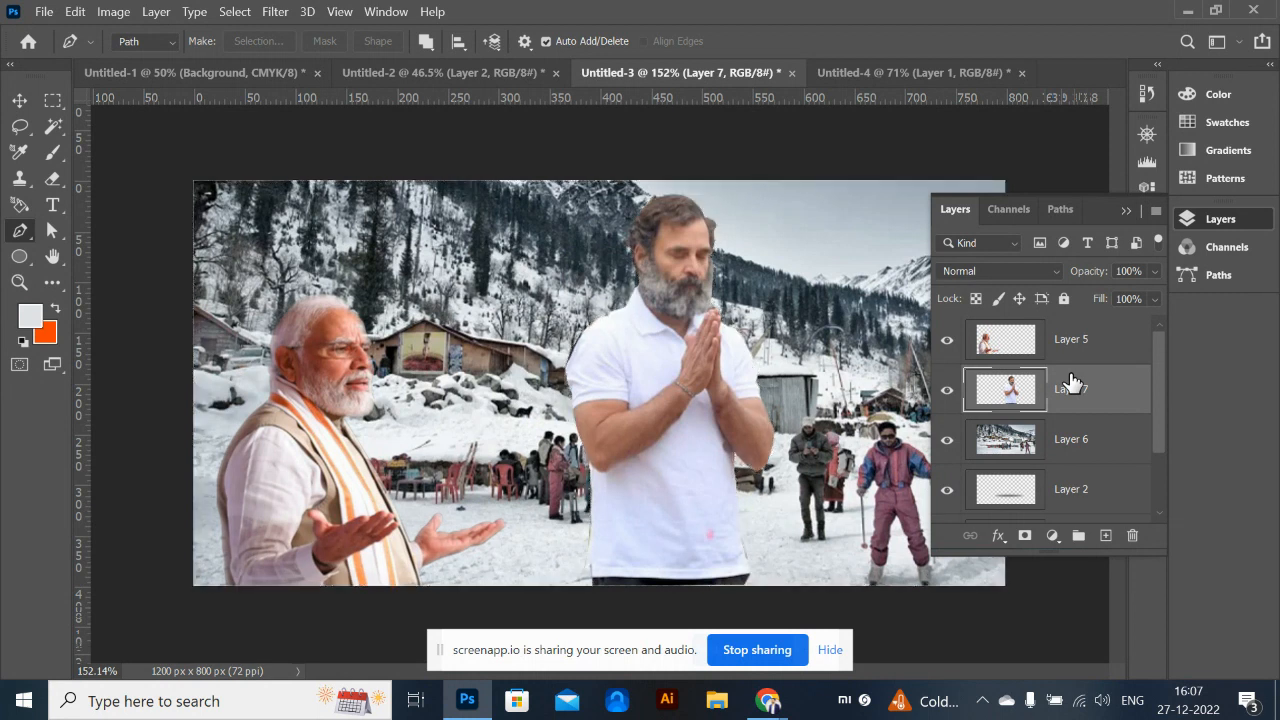
# Scale the Rahul Gandhi layer down and move the cut-out to the banner's lower edge near the middle
pyautogui.hotkey('ctrl', 't')
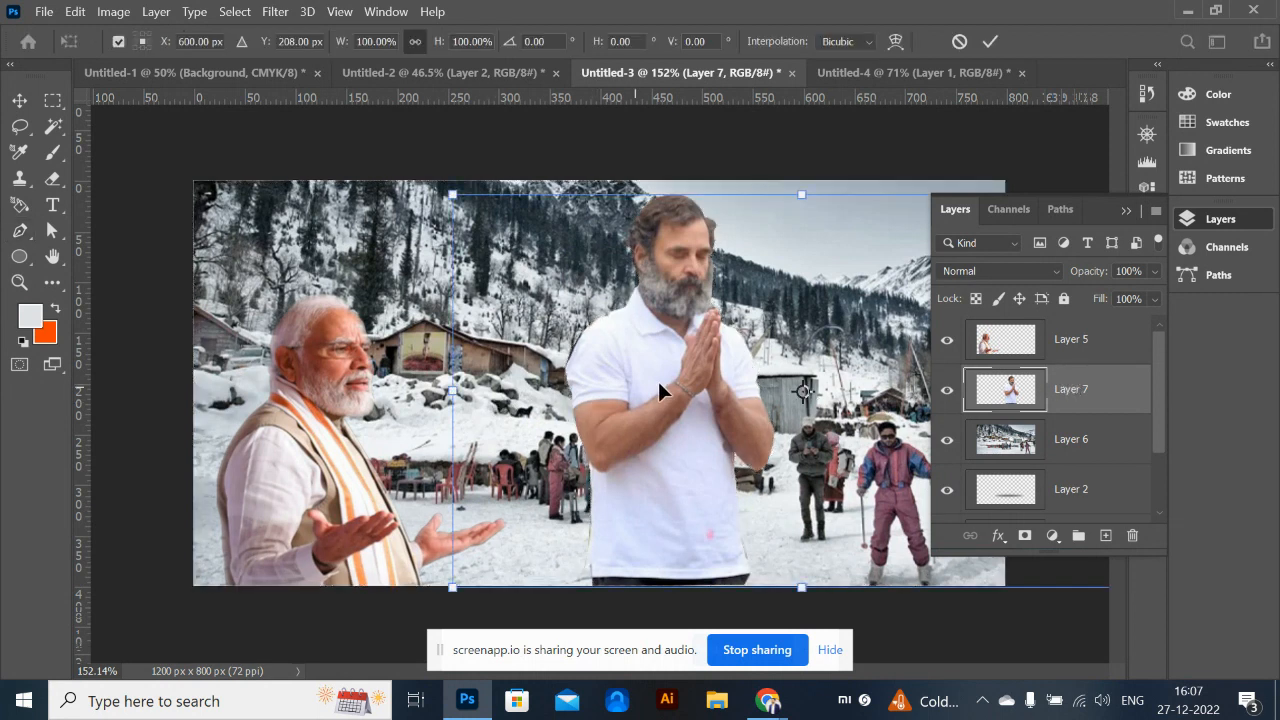
pyautogui.moveTo(453, 195); pyautogui.dragTo(606, 256)
pyautogui.moveTo(730, 408); pyautogui.dragTo(645, 492)
pyautogui.press('Return')
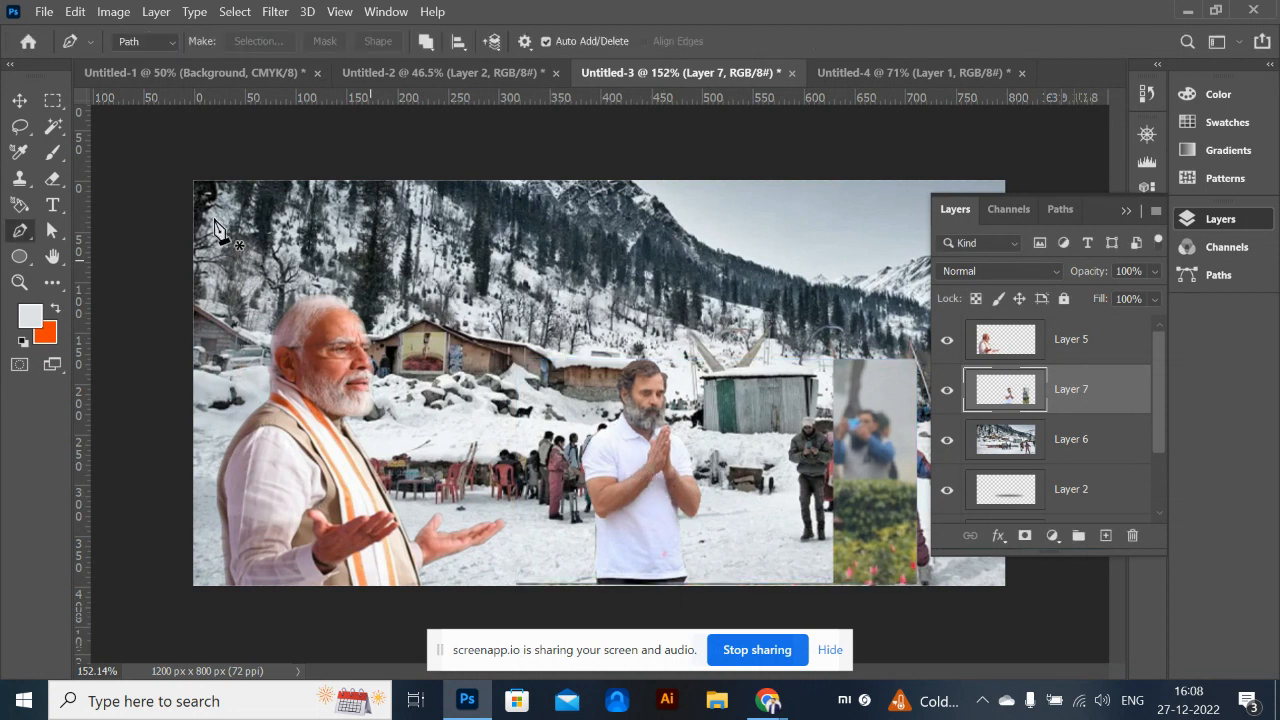
# Remove the leftover strip of photo background beside the cut-out with a rectangular marquee selection, and deselect
pyautogui.click(53, 101)
pyautogui.moveTo(808, 293); pyautogui.dragTo(962, 575)
pyautogui.press('Delete')
pyautogui.hotkey('ctrl', 'd')
pyautogui.click(19, 101)
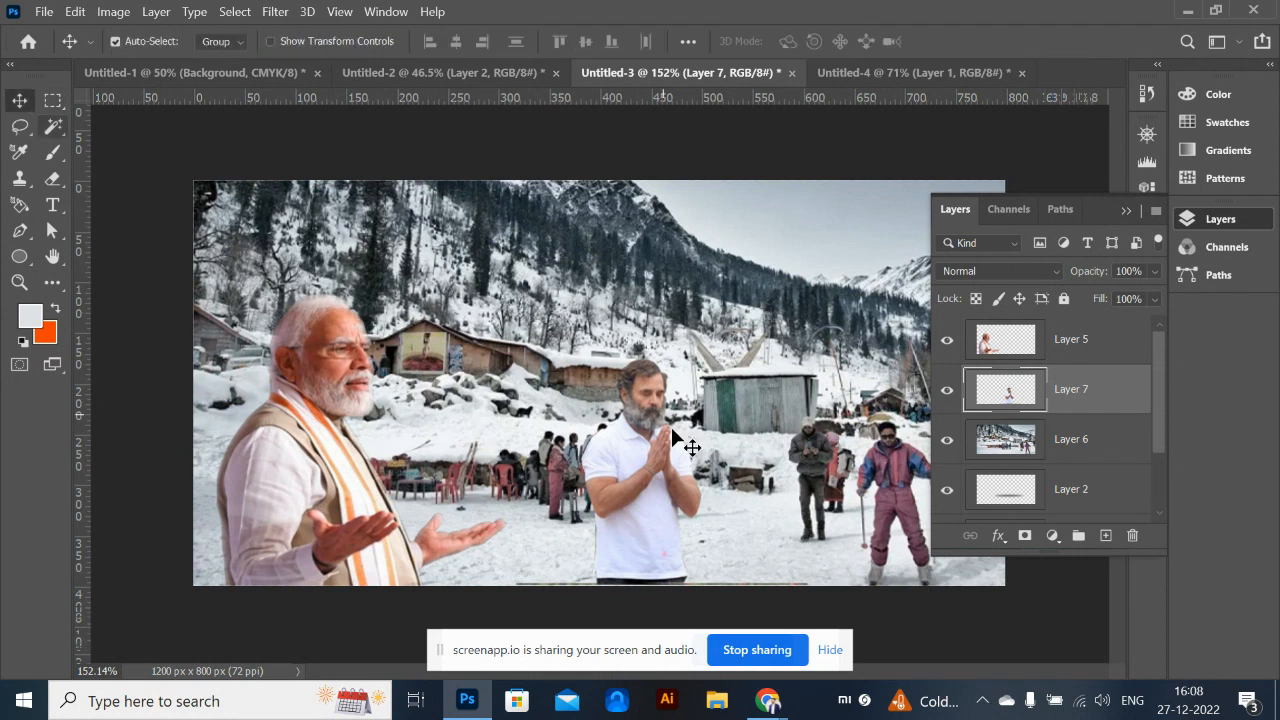
# Enlarge the Rahul Gandhi cut-out to 115.63% and move it further right along the banner's lower edge
pyautogui.moveTo(648, 461); pyautogui.dragTo(684, 464)
pyautogui.hotkey('ctrl', 't')
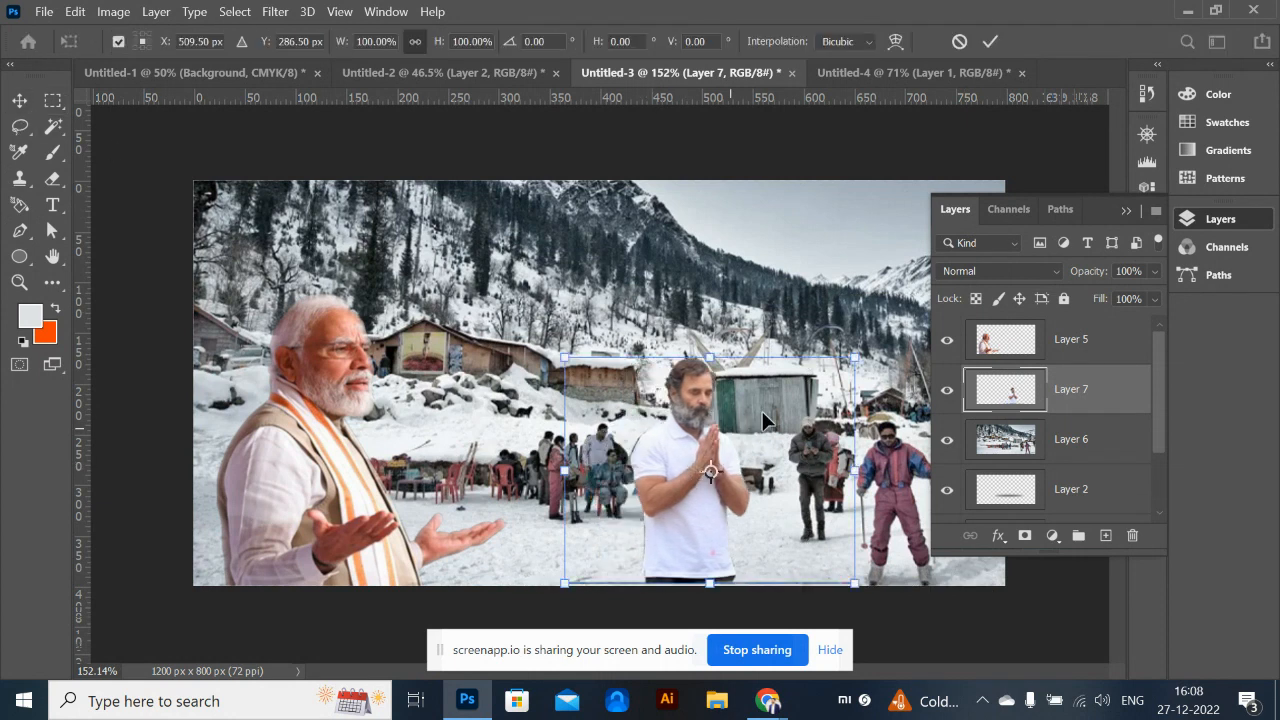
pyautogui.moveTo(845, 352); pyautogui.dragTo(867, 334)
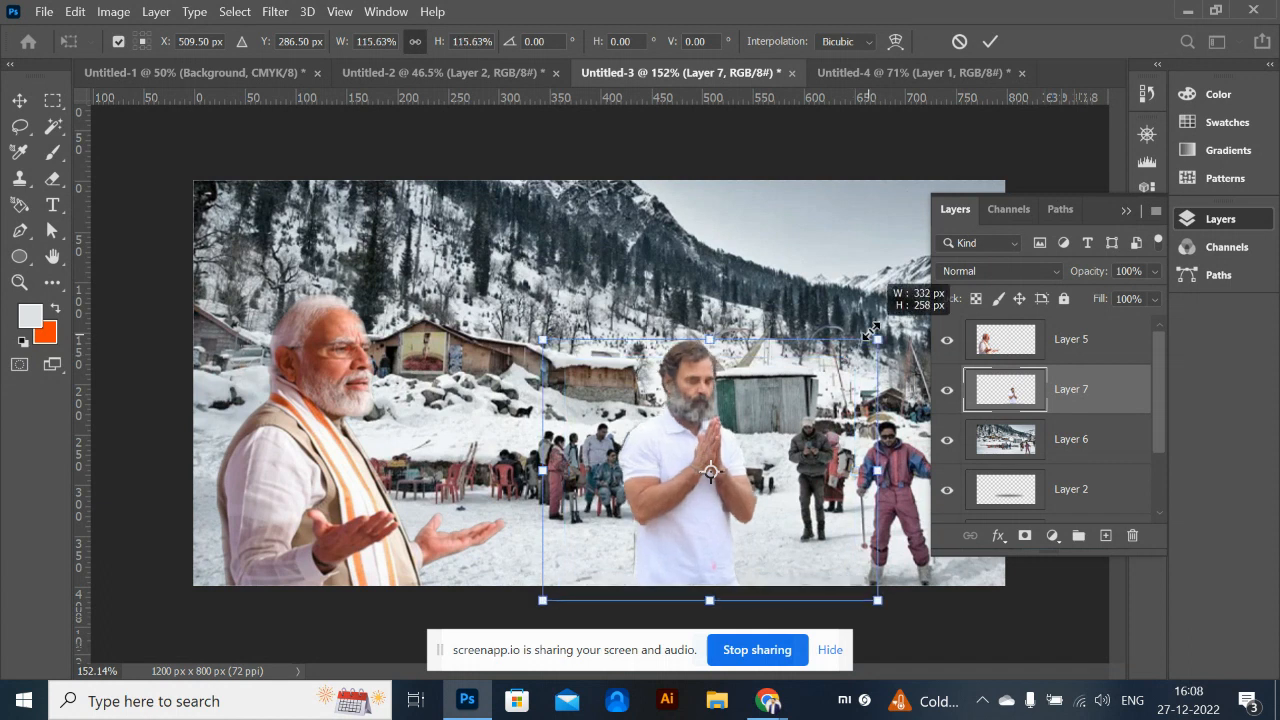
pyautogui.moveTo(712, 393); pyautogui.dragTo(761, 376)
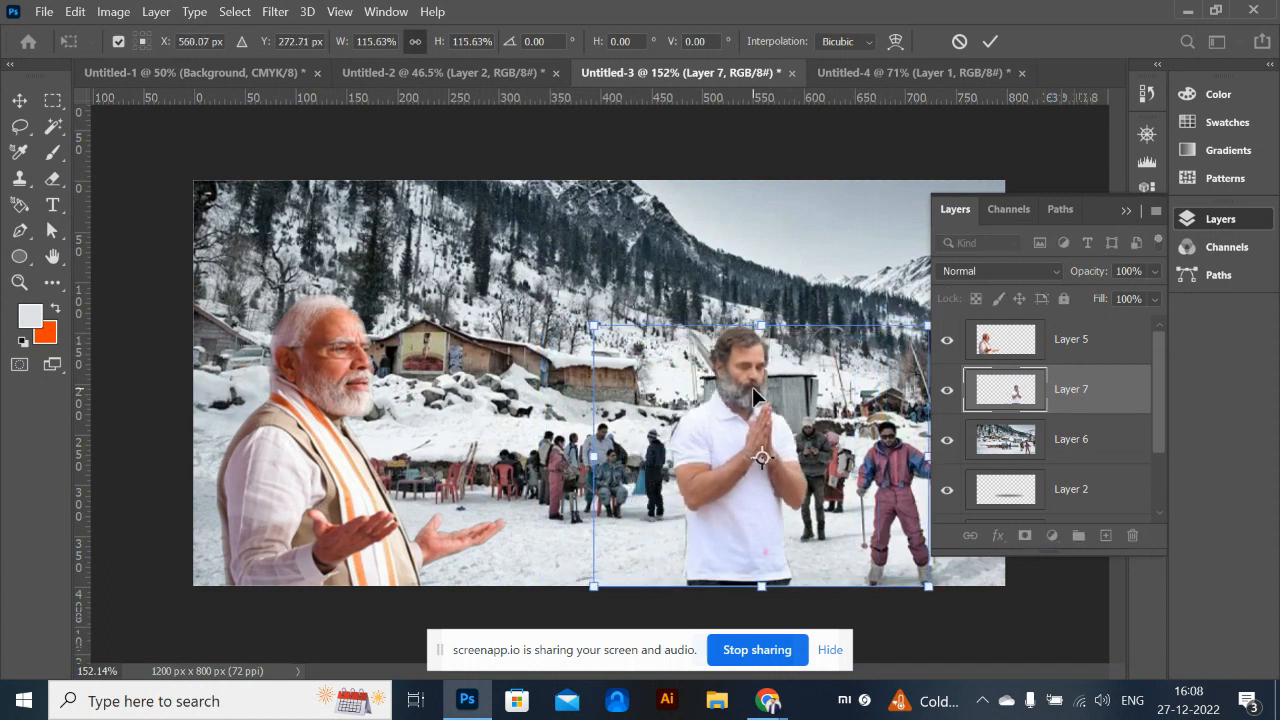
# Flip the Rahul Gandhi cut-out horizontally so he faces the other man, and apply the transformation
pyautogui.rightClick(752, 387)
pyautogui.click(800, 362)
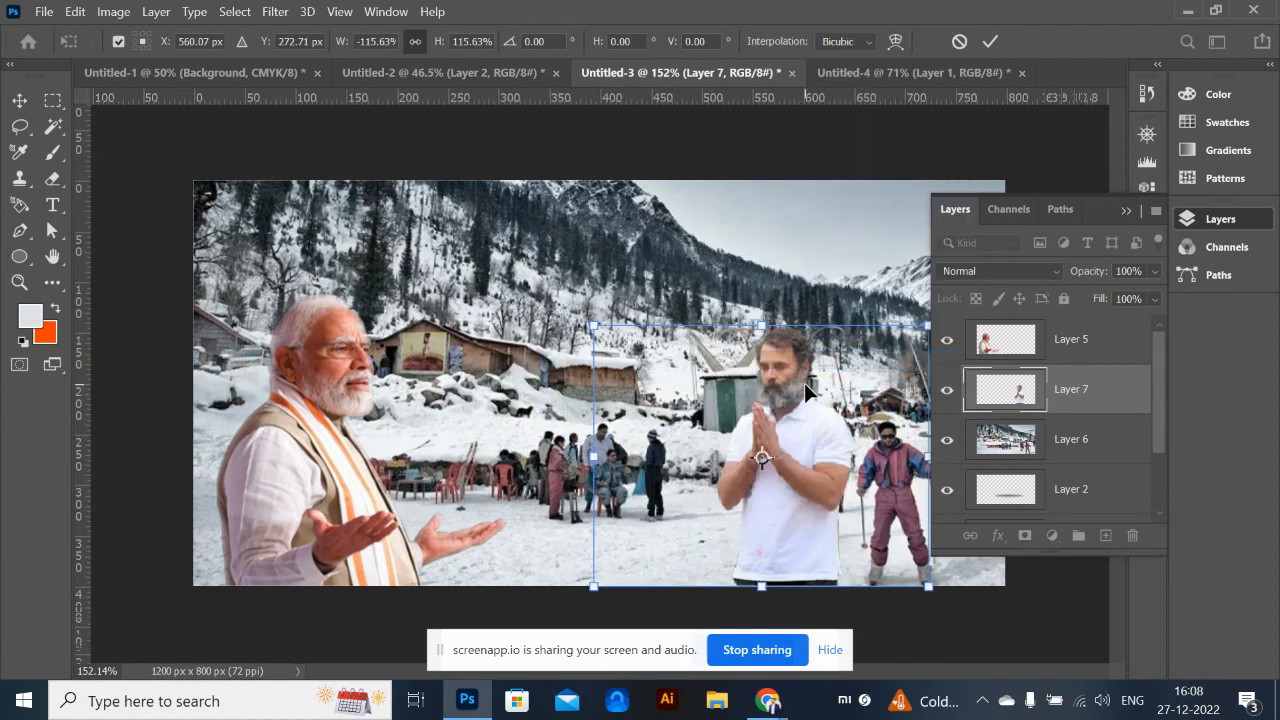
pyautogui.press('Return')
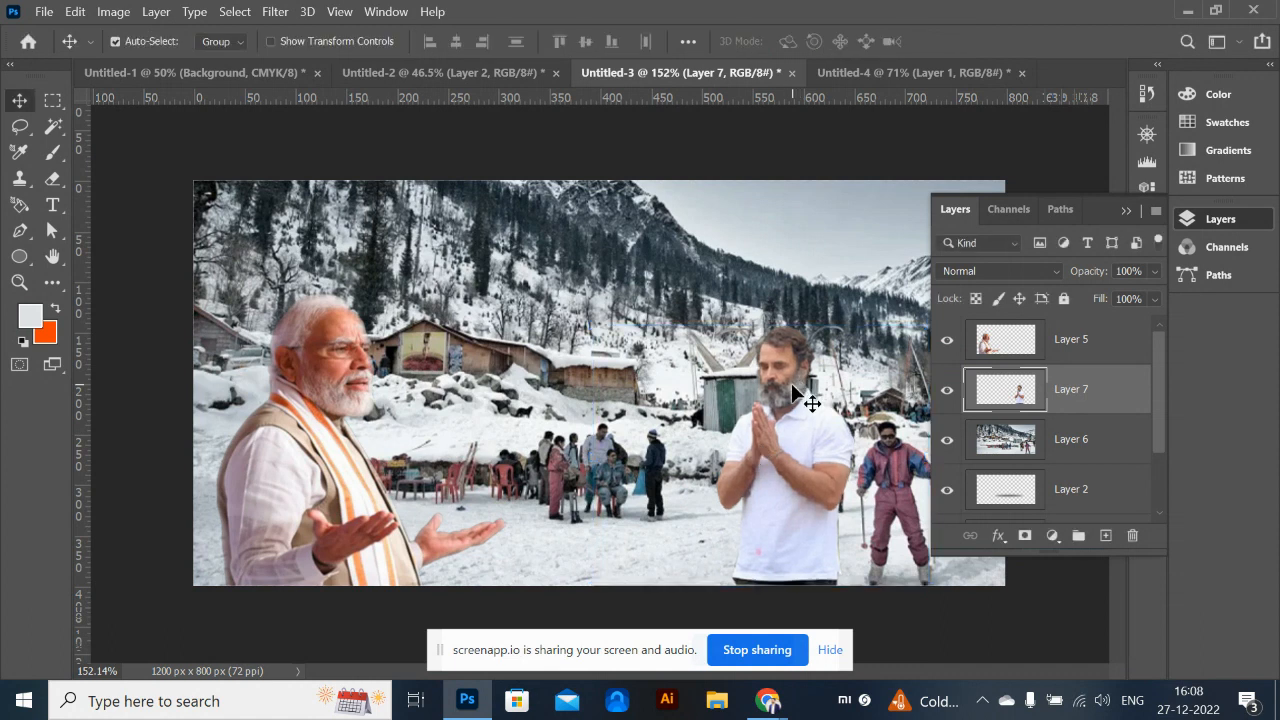
# Load the Rahul Gandhi cut-out's outline as a selection, feather it, soften the figure's edges with it, and deselect
pyautogui.scroll(3, 791, 383)
pyautogui.moveTo(665, 329); pyautogui.dragTo(625, 293)
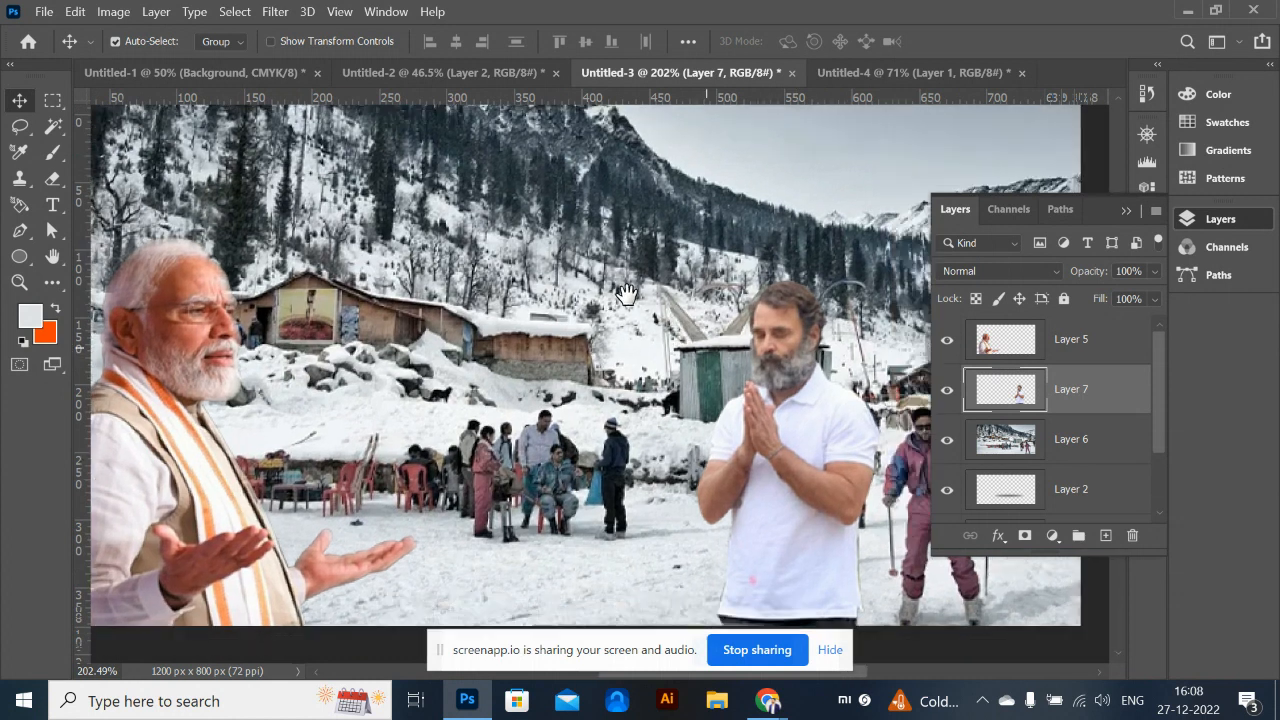
pyautogui.keyDown('ctrl'); pyautogui.click(1013, 400); pyautogui.keyUp('ctrl')
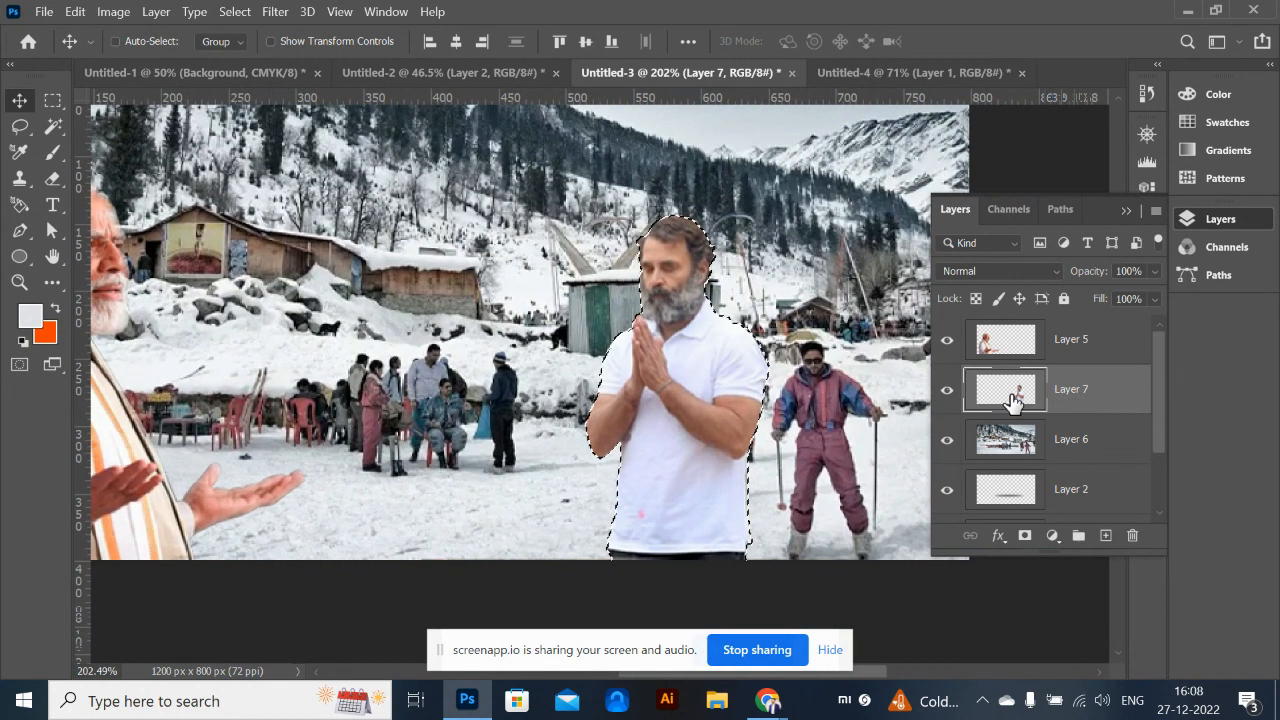
pyautogui.click(234, 11)
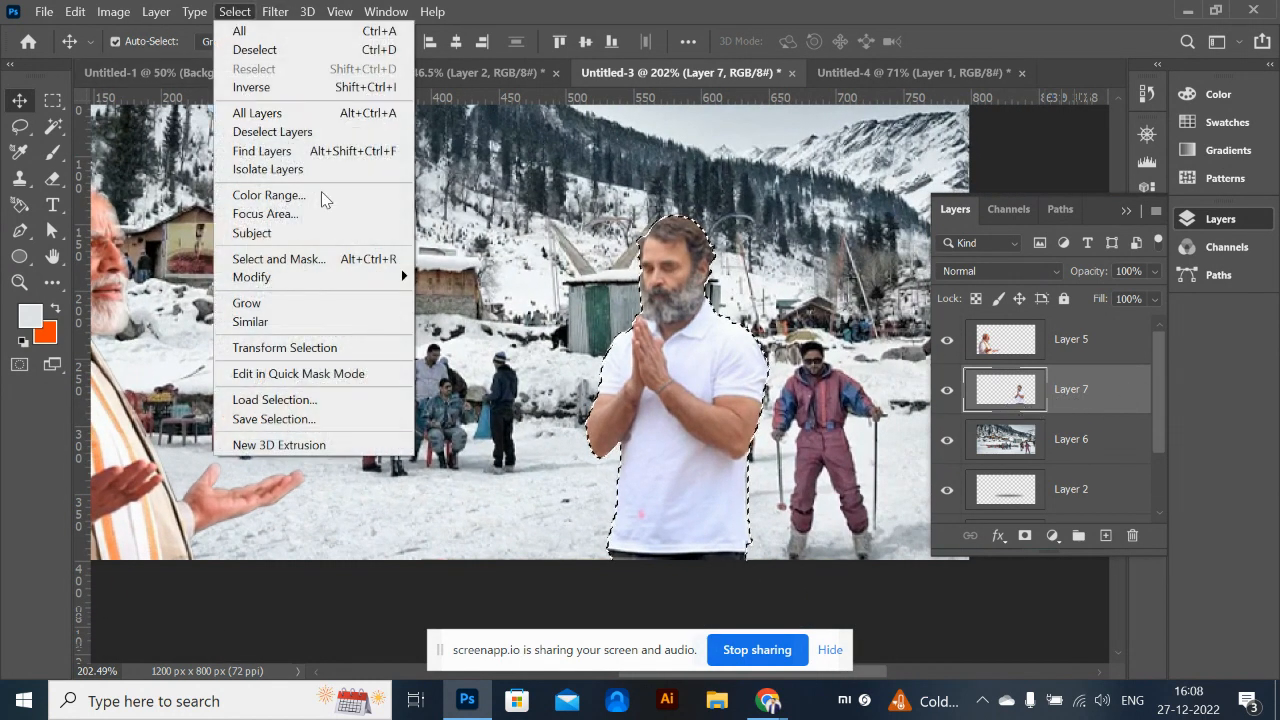
pyautogui.moveTo(318, 288)
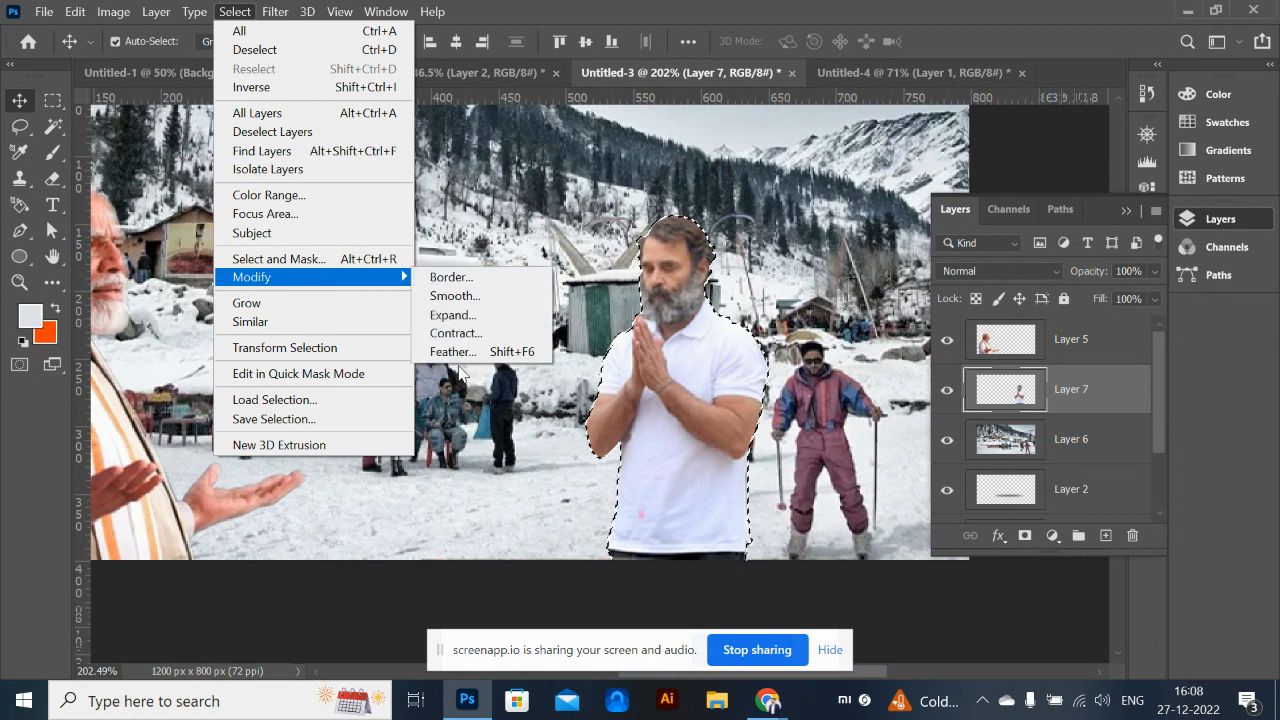
pyautogui.click(455, 351)
pyautogui.click(740, 213)
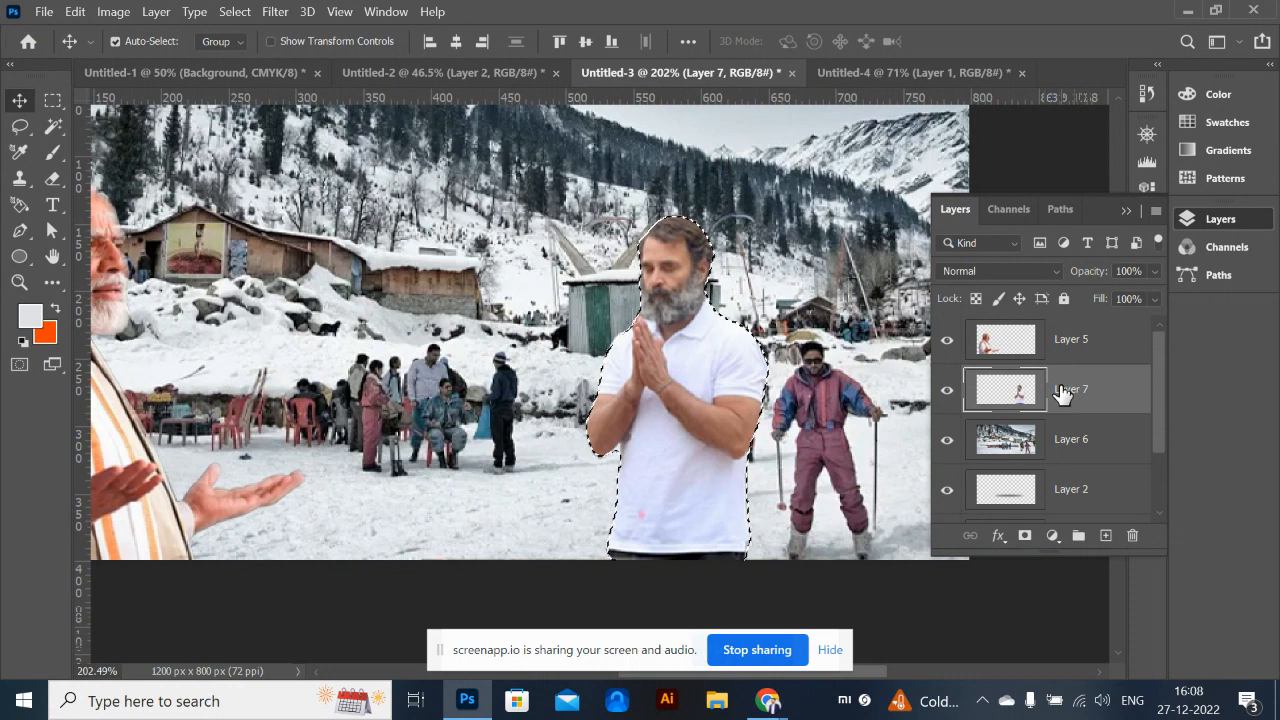
pyautogui.moveTo(1063, 397); pyautogui.dragTo(1020, 347)
pyautogui.hotkey('ctrl', 'd')
pyautogui.press('ctrl')
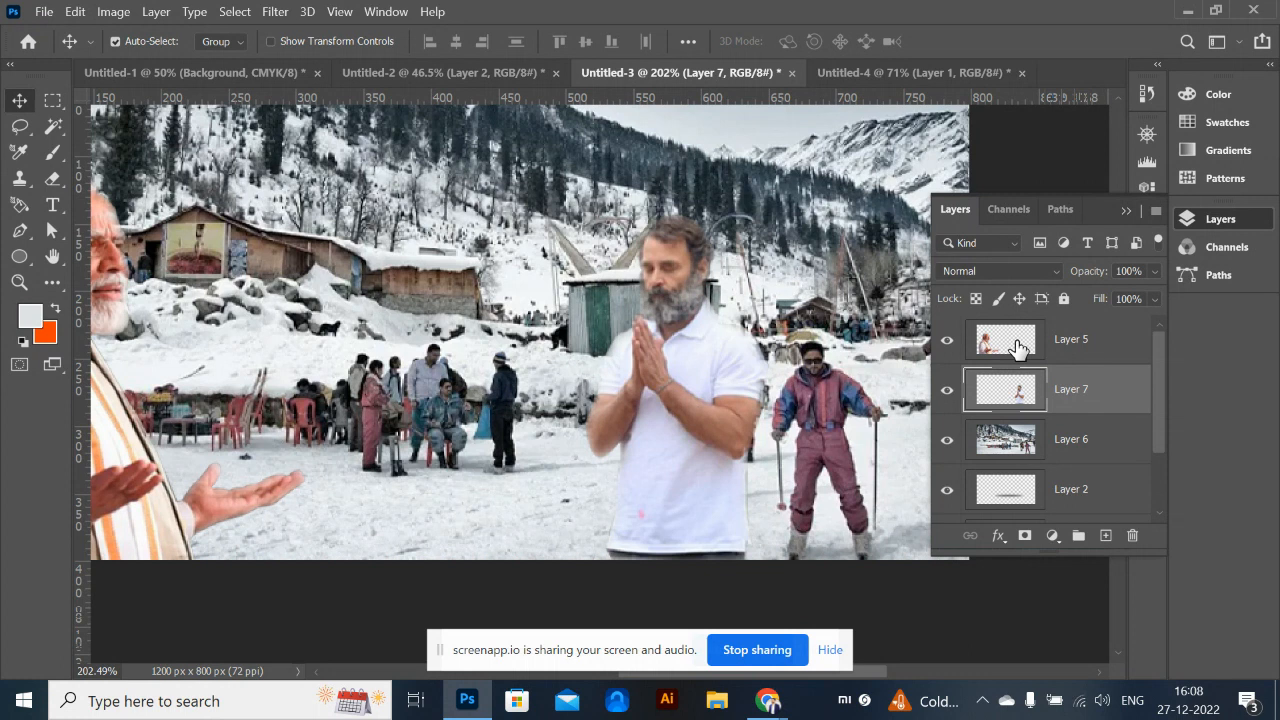
pyautogui.hotkey('ctrl', '-')
pyautogui.hotkey('ctrl', '-')
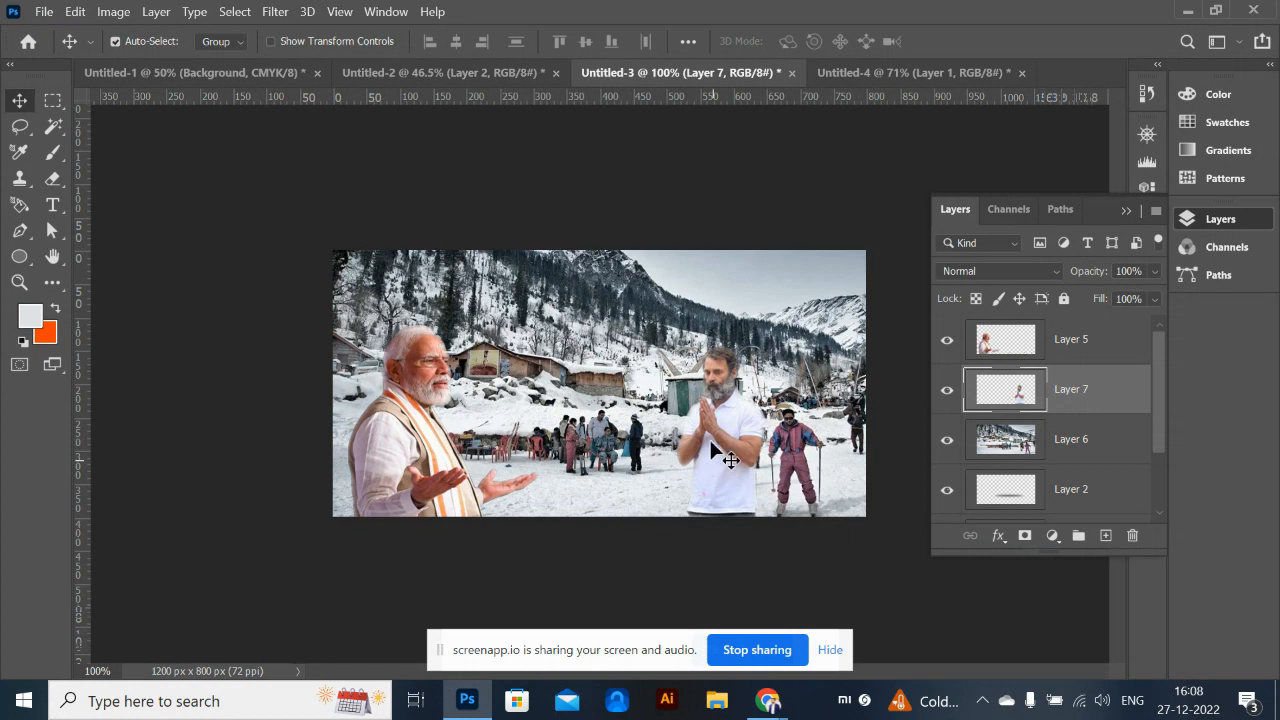
pyautogui.scroll(5, 711, 446)
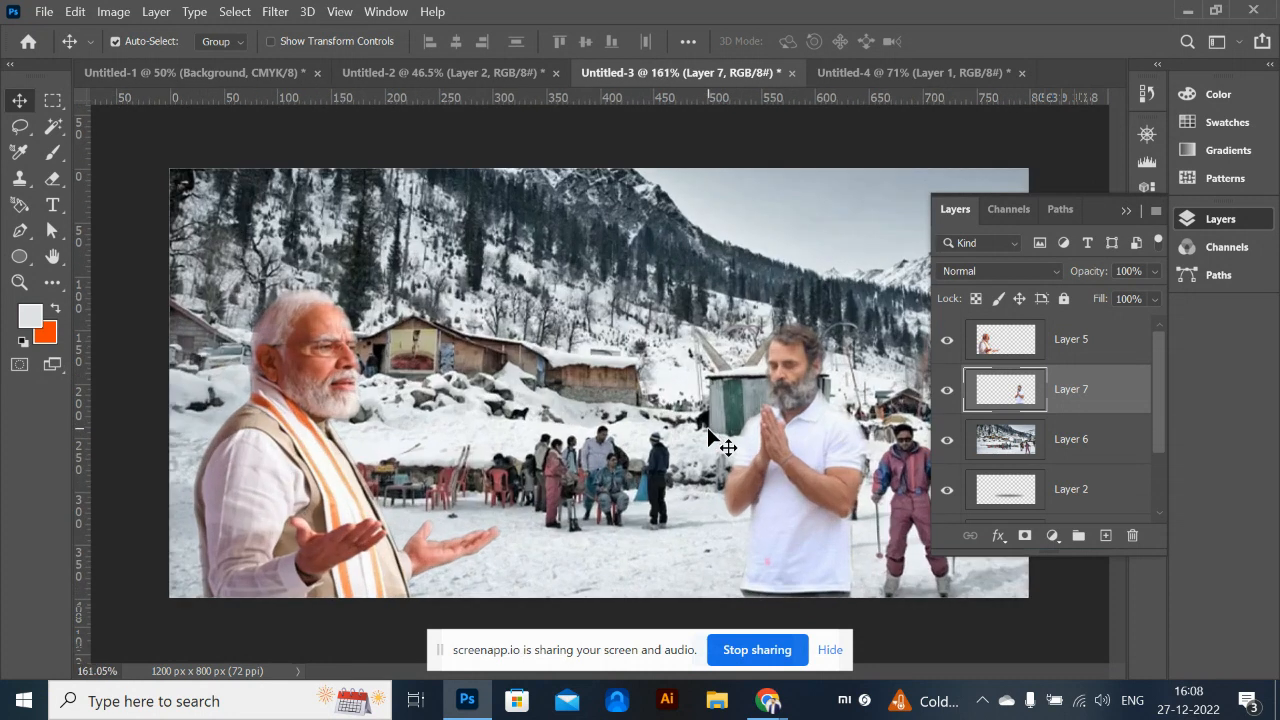
pyautogui.click(478, 73)
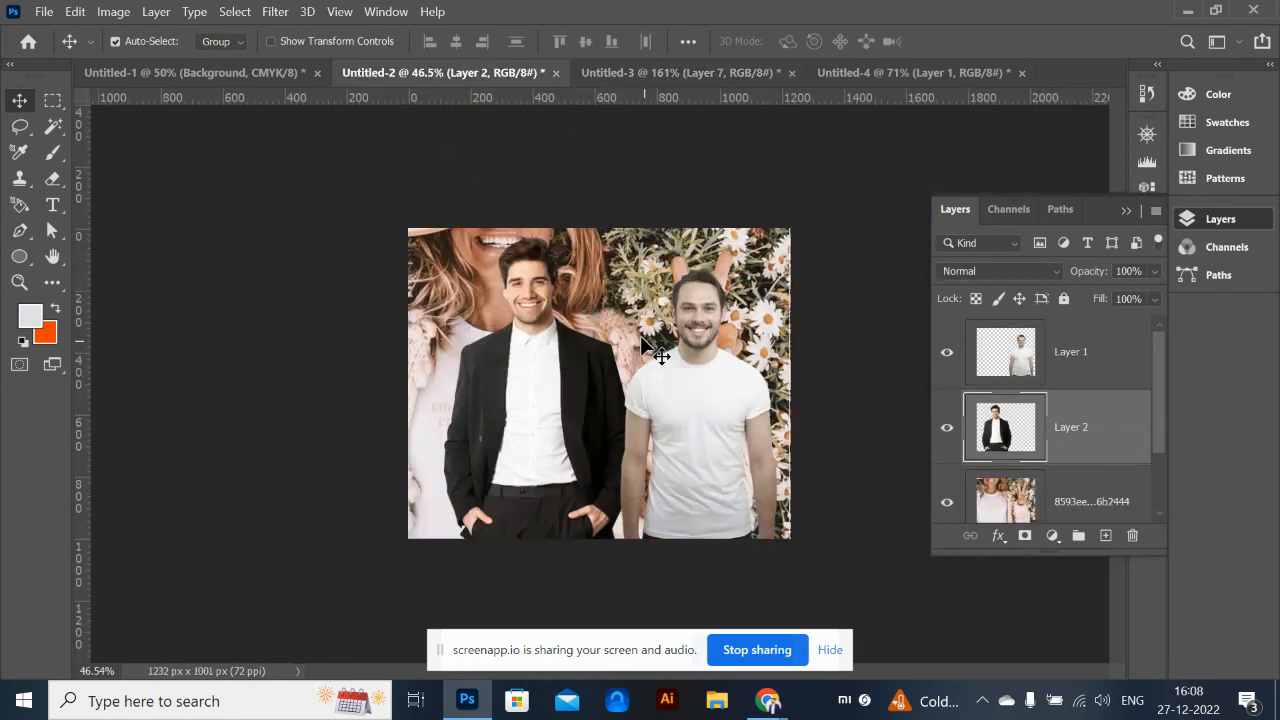
pyautogui.click(688, 72)
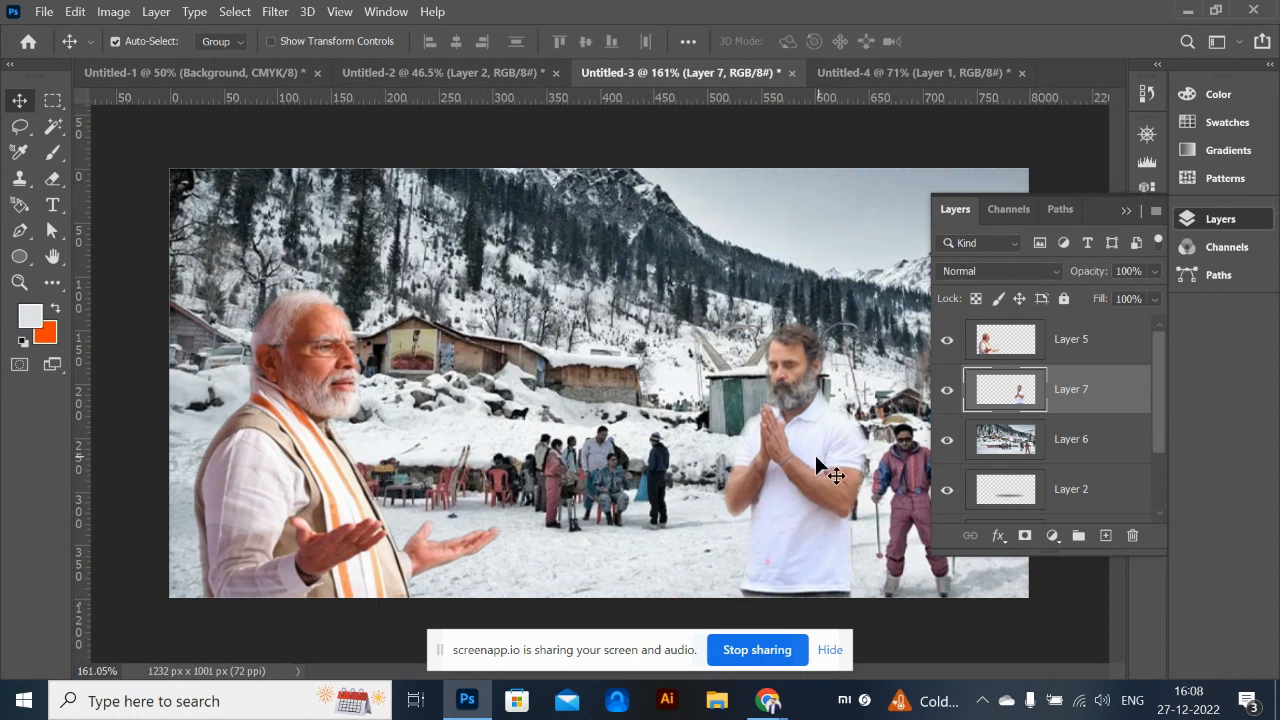
# Move the man with outstretched hands toward the banner's centre, and try flipping him horizontally and vertically and back
pyautogui.moveTo(333, 518); pyautogui.dragTo(391, 528)
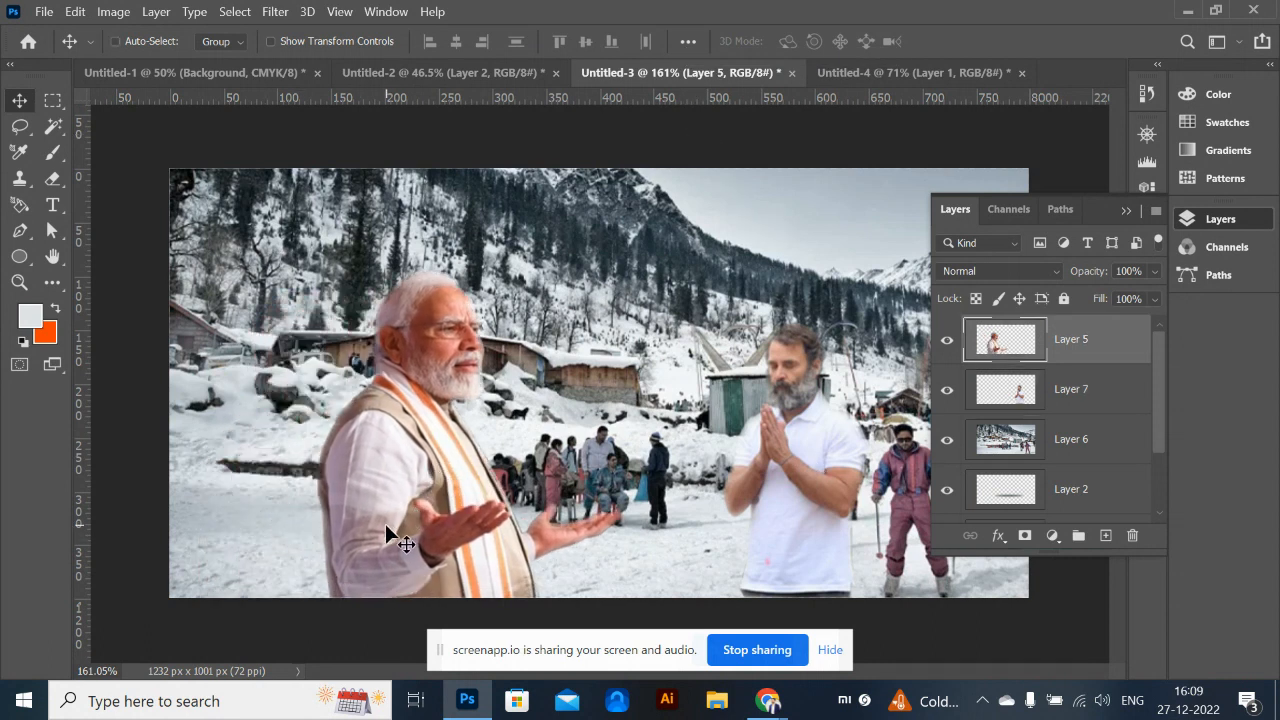
pyautogui.hotkey('ctrl', 't')
pyautogui.rightClick(379, 527)
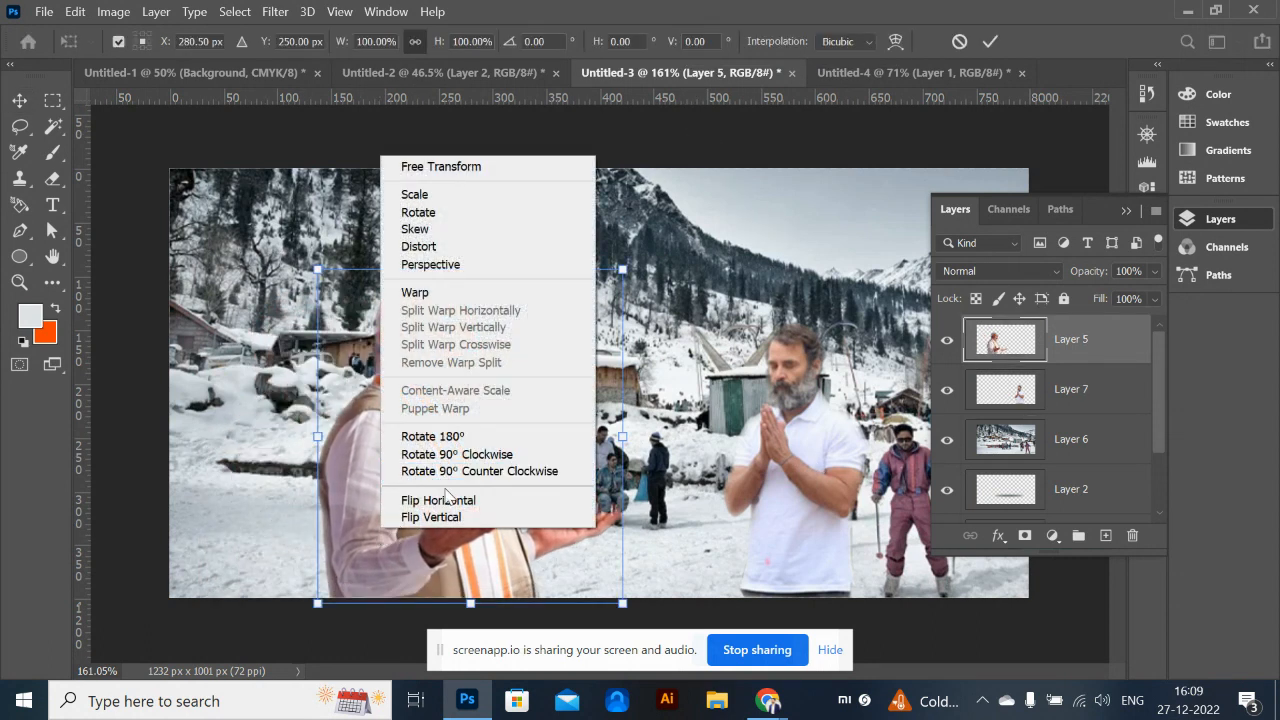
pyautogui.click(442, 502)
pyautogui.rightClick(466, 503)
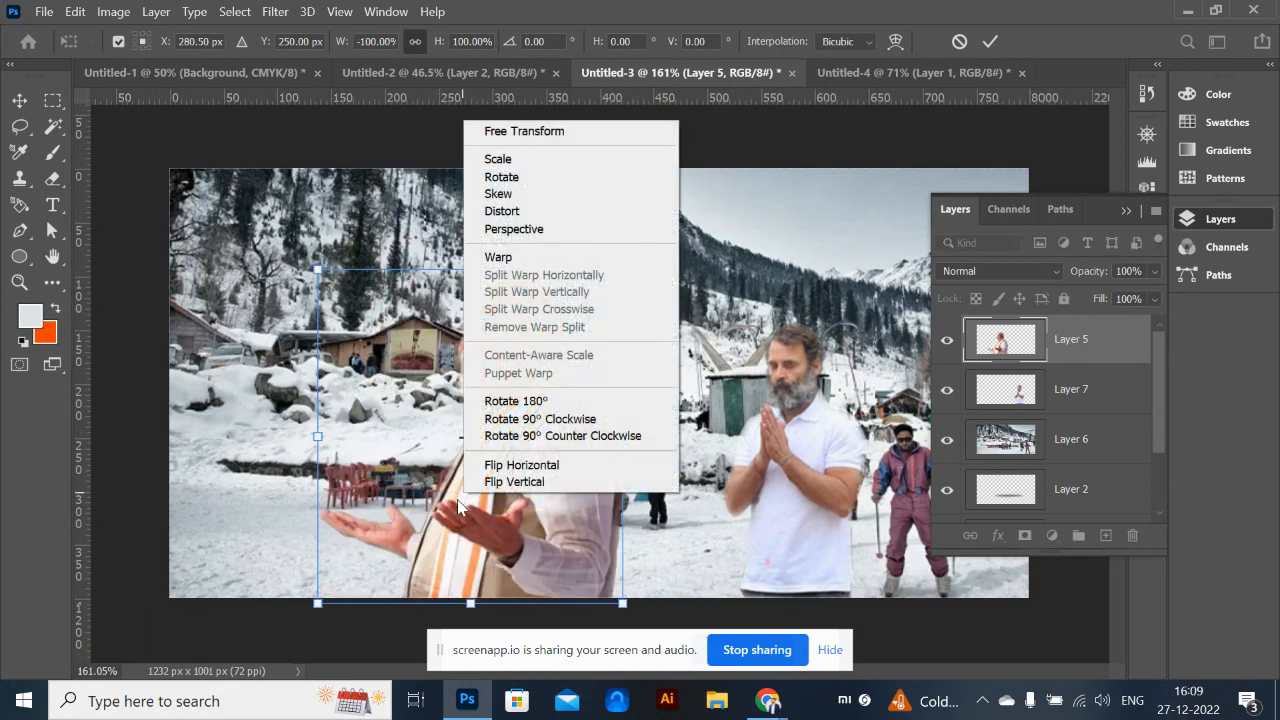
pyautogui.click(511, 488)
pyautogui.rightClick(513, 430)
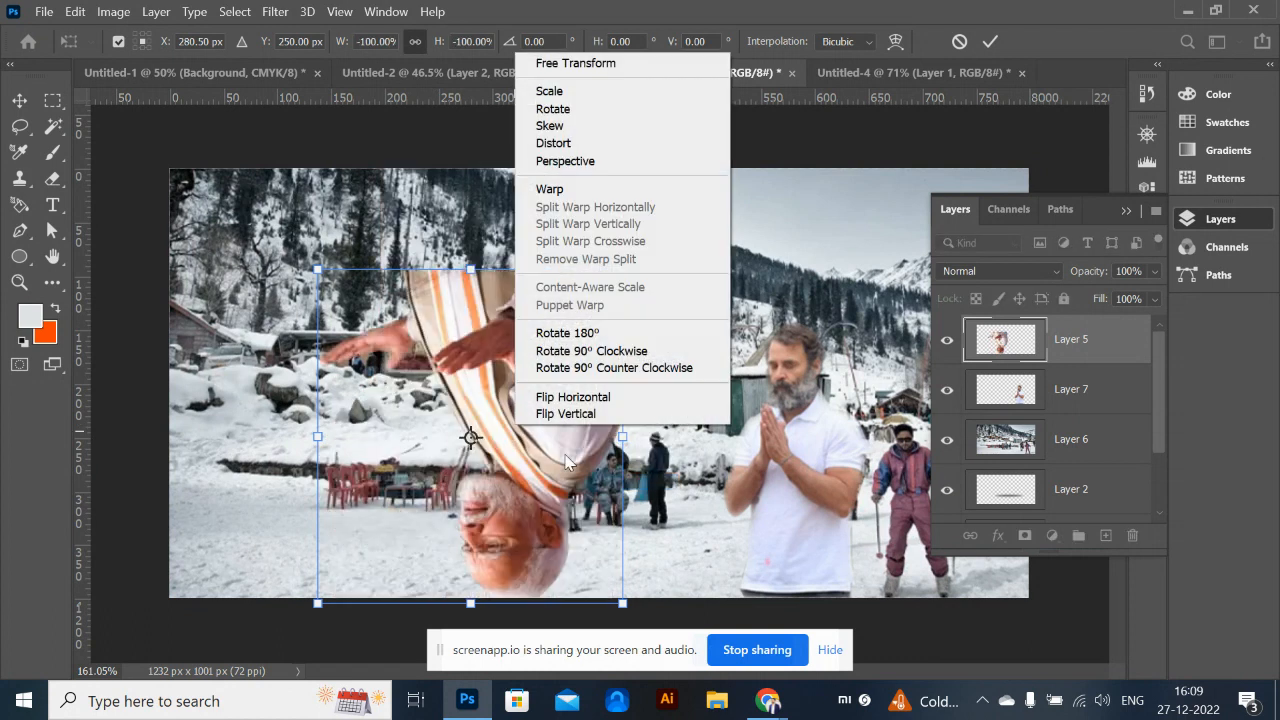
pyautogui.click(595, 415)
pyautogui.rightClick(528, 486)
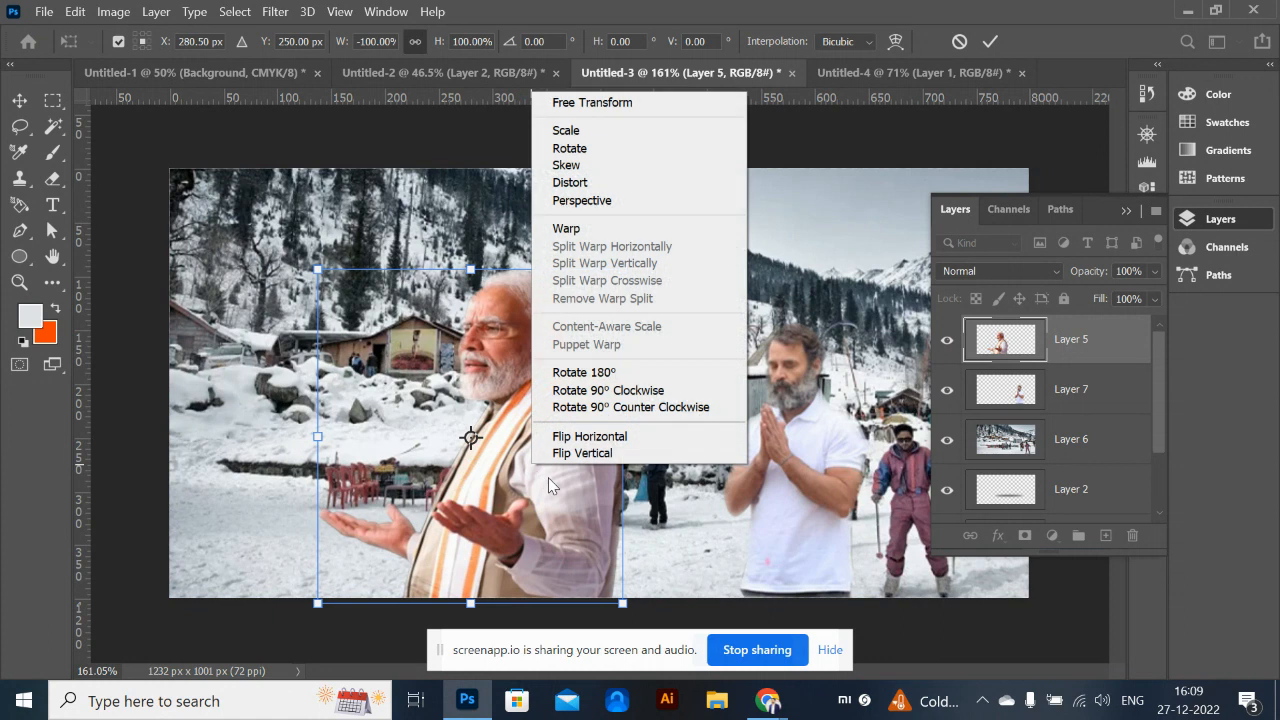
pyautogui.click(634, 437)
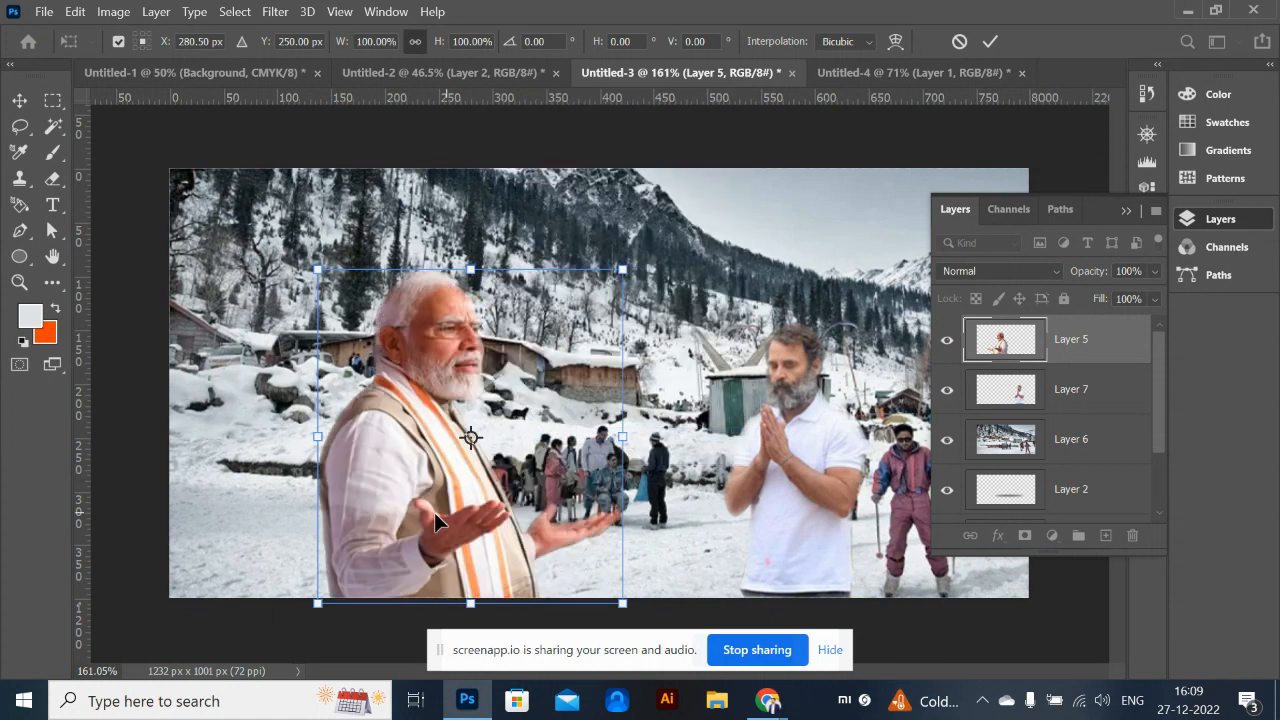
pyautogui.click(20, 100)
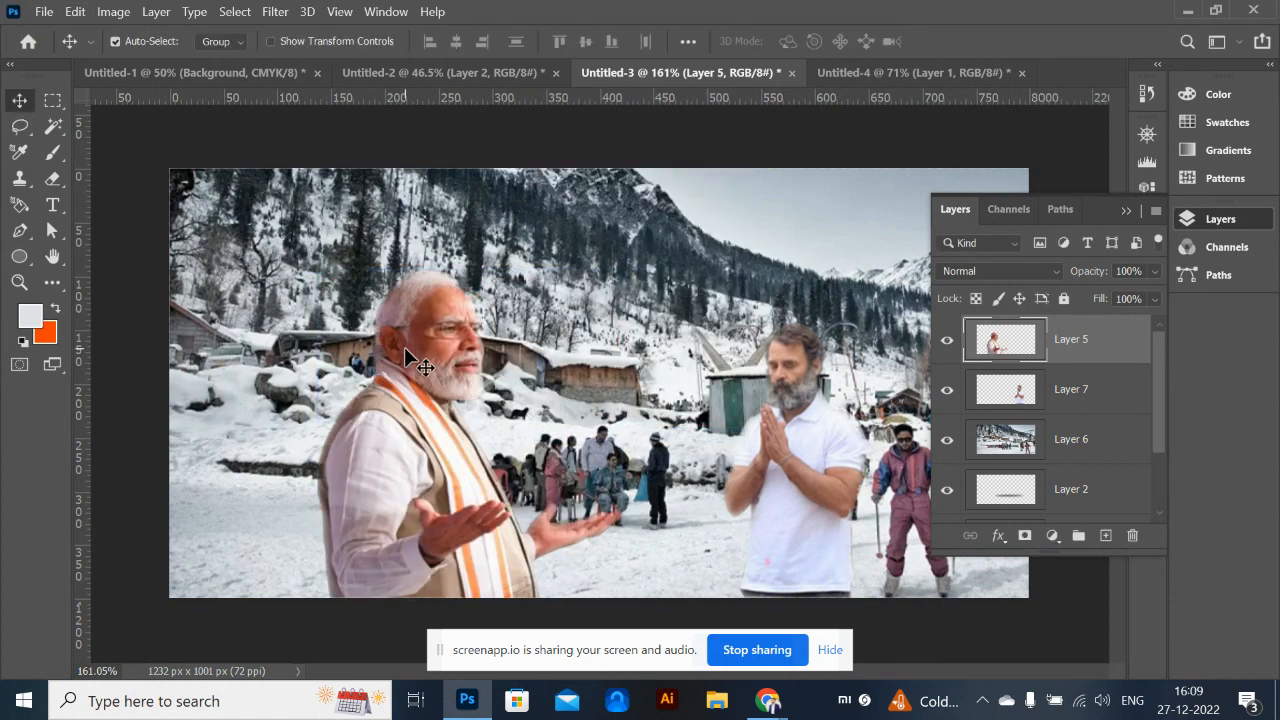
# Scale the man with outstretched hands to 80.02%, move him left along the banner's lower edge, and shift the Rahul Gandhi cut-out slightly left
pyautogui.moveTo(400, 443); pyautogui.dragTo(382, 444)
pyautogui.hotkey('ctrl', 't')
pyautogui.moveTo(604, 270); pyautogui.dragTo(542, 337)
pyautogui.moveTo(422, 437); pyautogui.dragTo(374, 428)
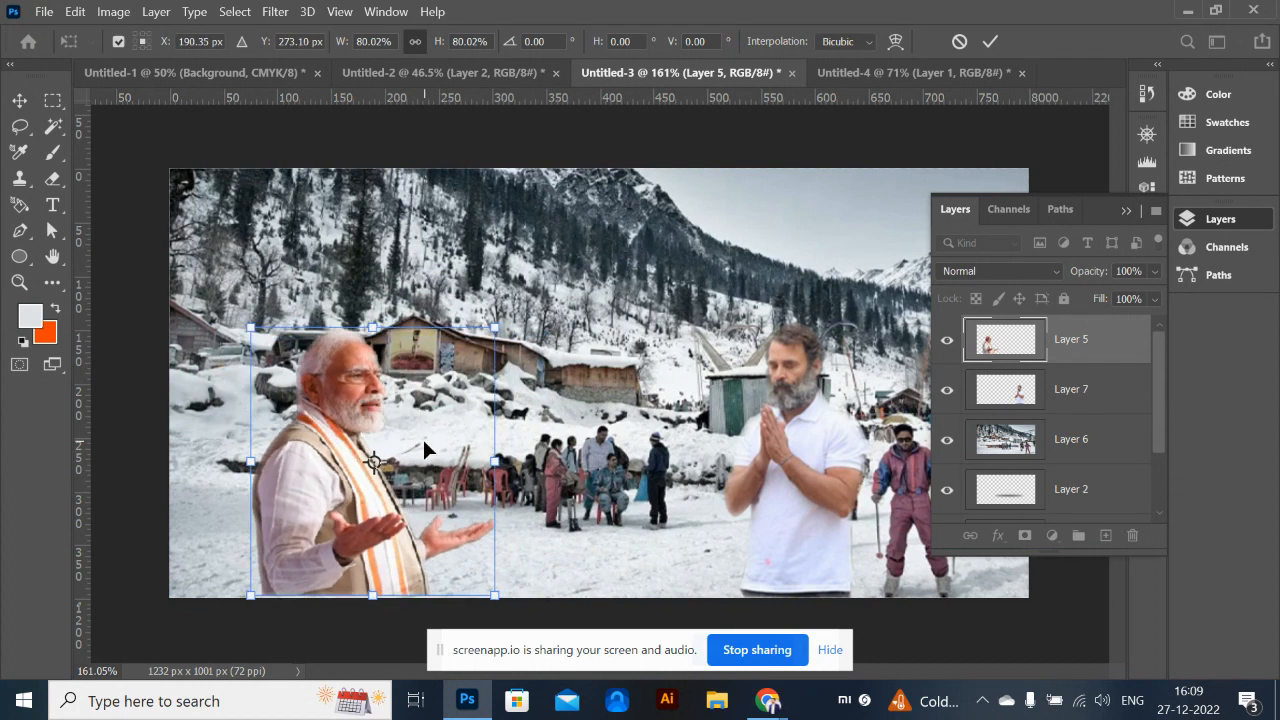
pyautogui.press('Return')
pyautogui.moveTo(768, 480); pyautogui.dragTo(751, 482)
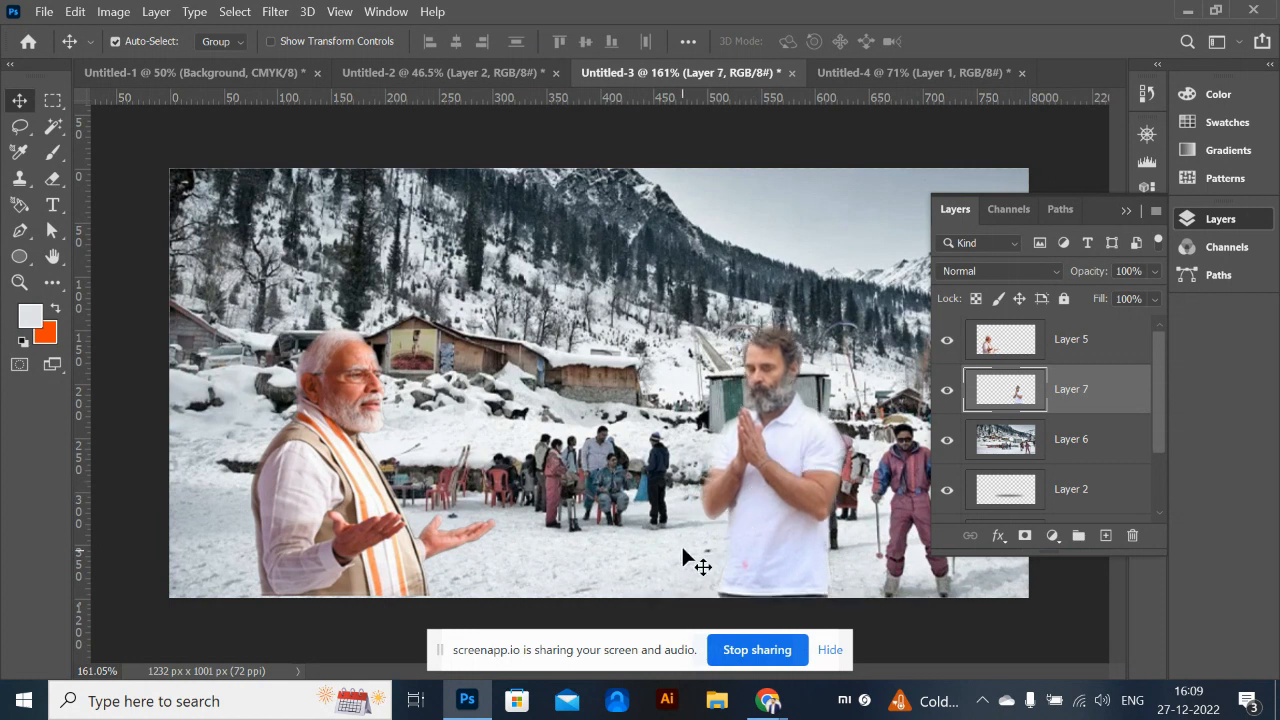